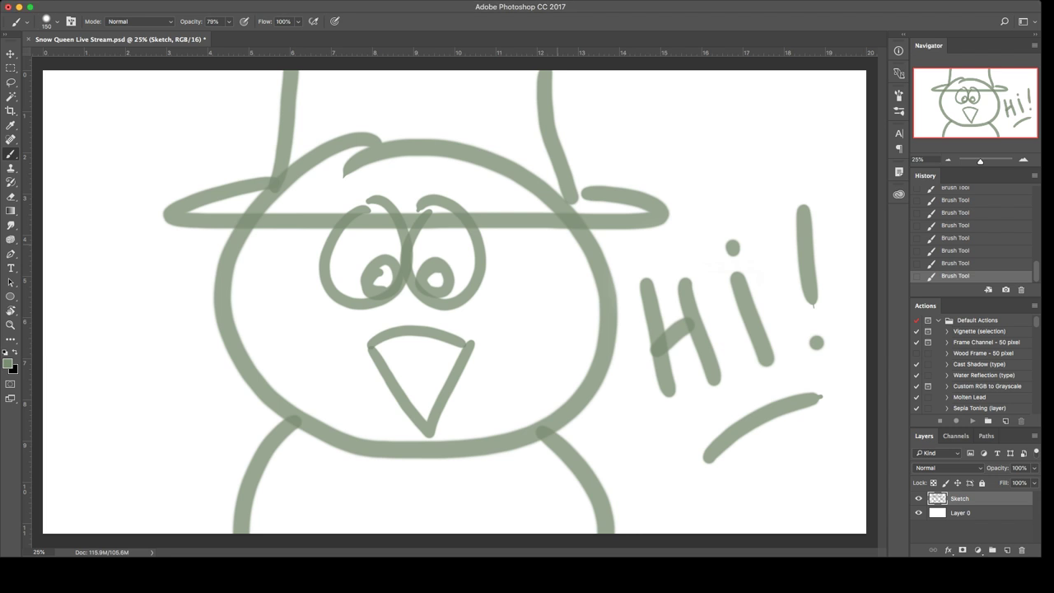
Step: Delete everything drawn on the Sketch layer
{"action": "key", "text": "super+a"}
{"action": "key", "text": "BackSpace"}
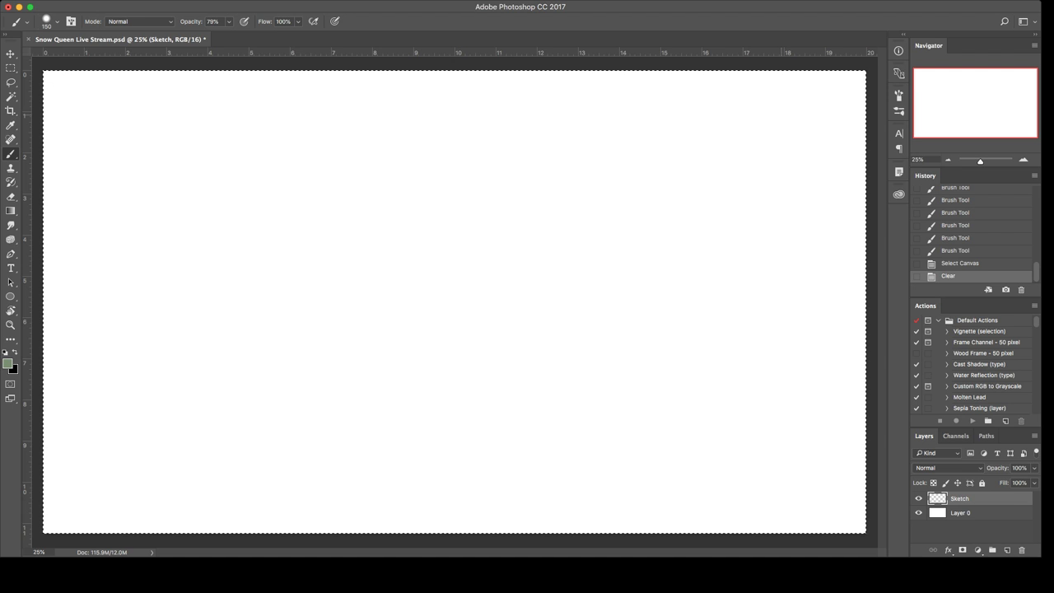
{"action": "key", "text": "p"}
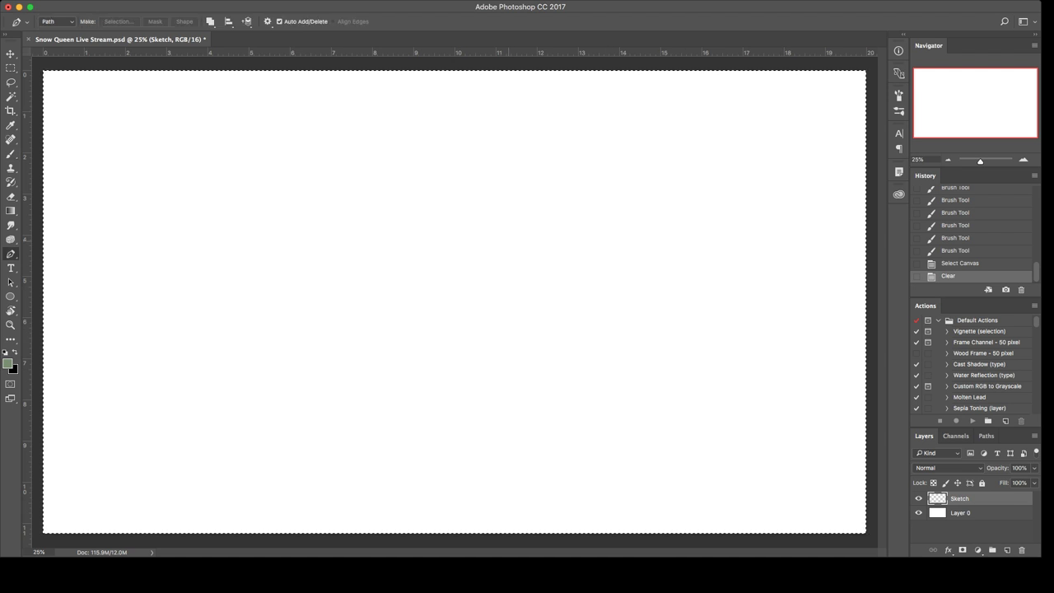
Step: Draw a large circle for the head in the canvas's upper middle with a red 25 px brush, and remove the selection
{"action": "key", "text": "b"}
{"action": "key", "text": "bracketleft"}
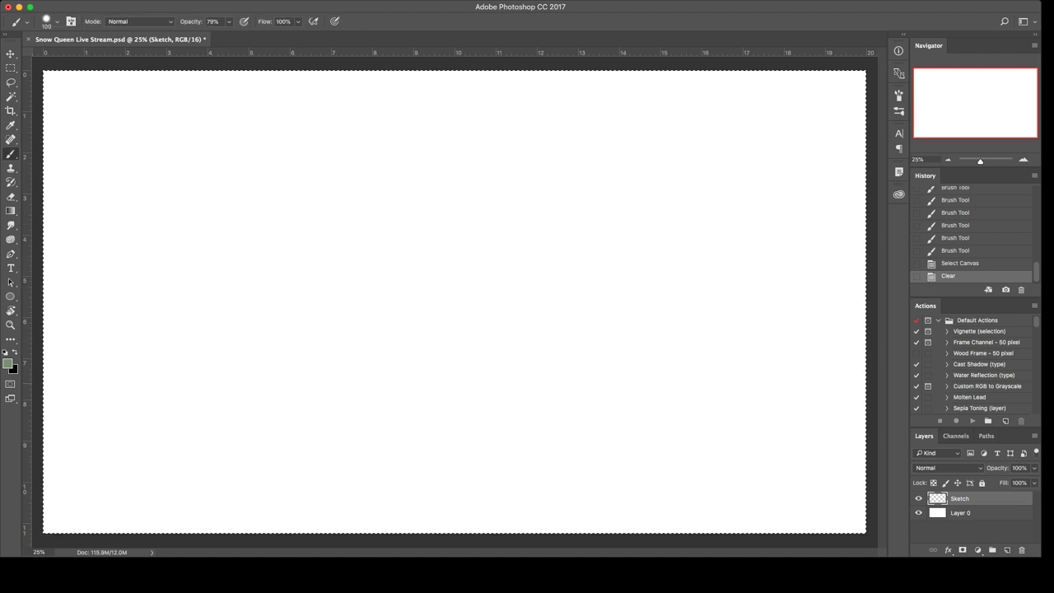
{"action": "key", "text": "i"}
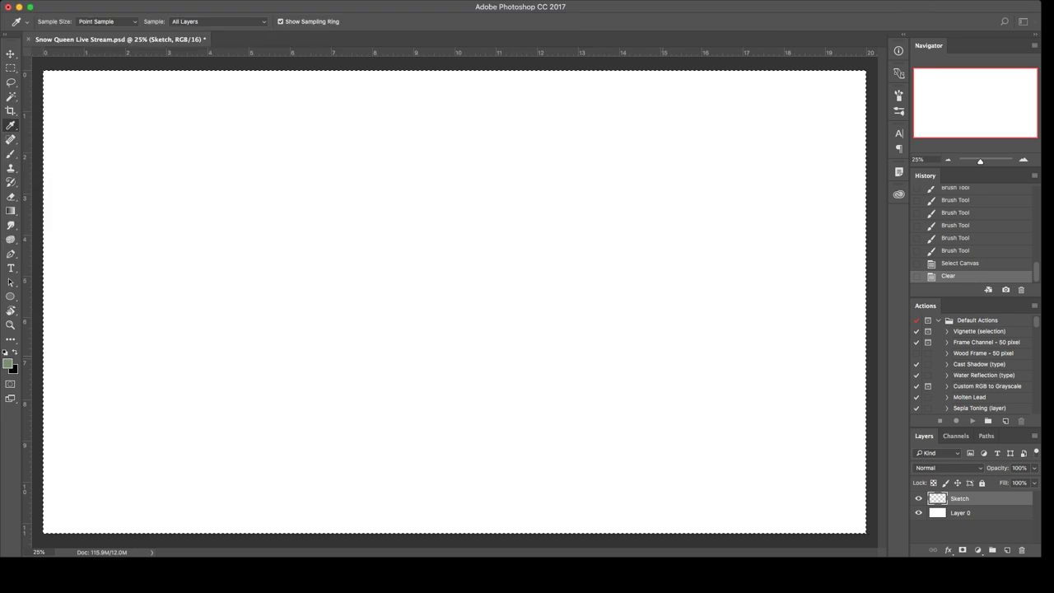
{"action": "key", "text": "b"}
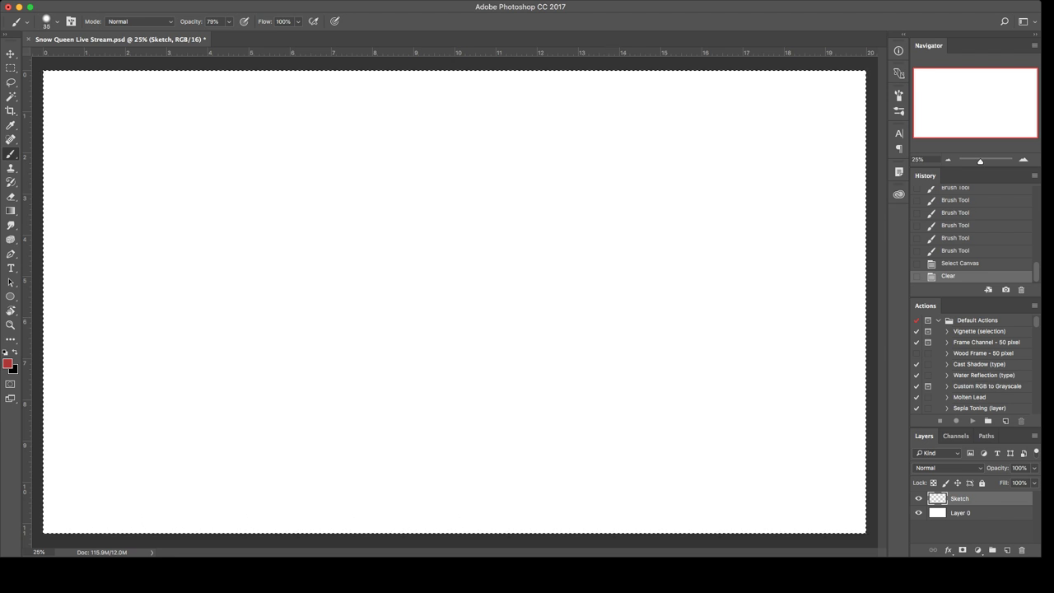
{"action": "key", "text": "super+d"}
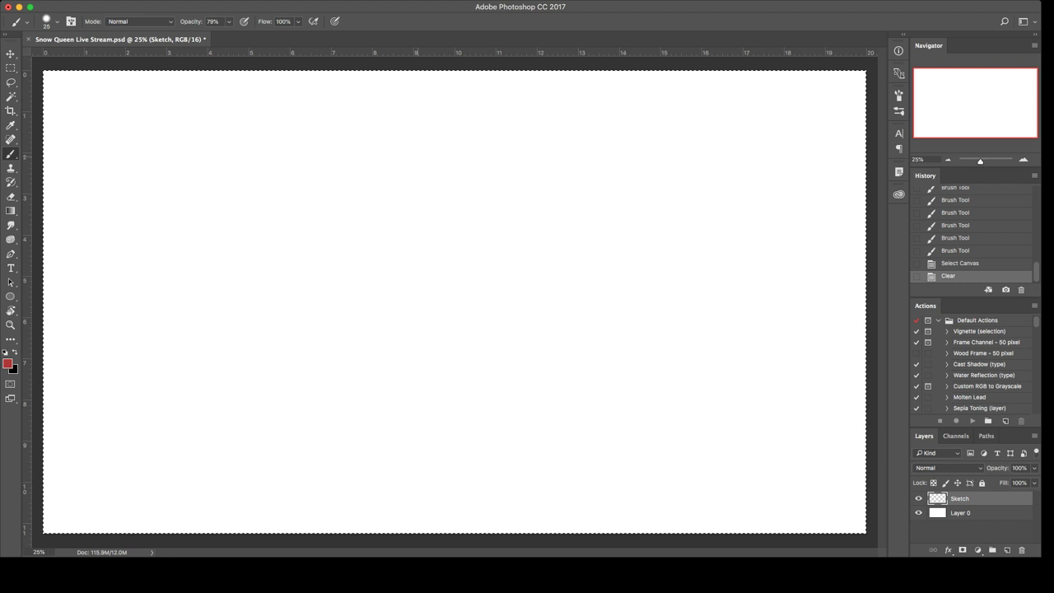
{"action": "left_click_drag", "start_coordinate": [482, 140], "coordinate": [462, 126]}
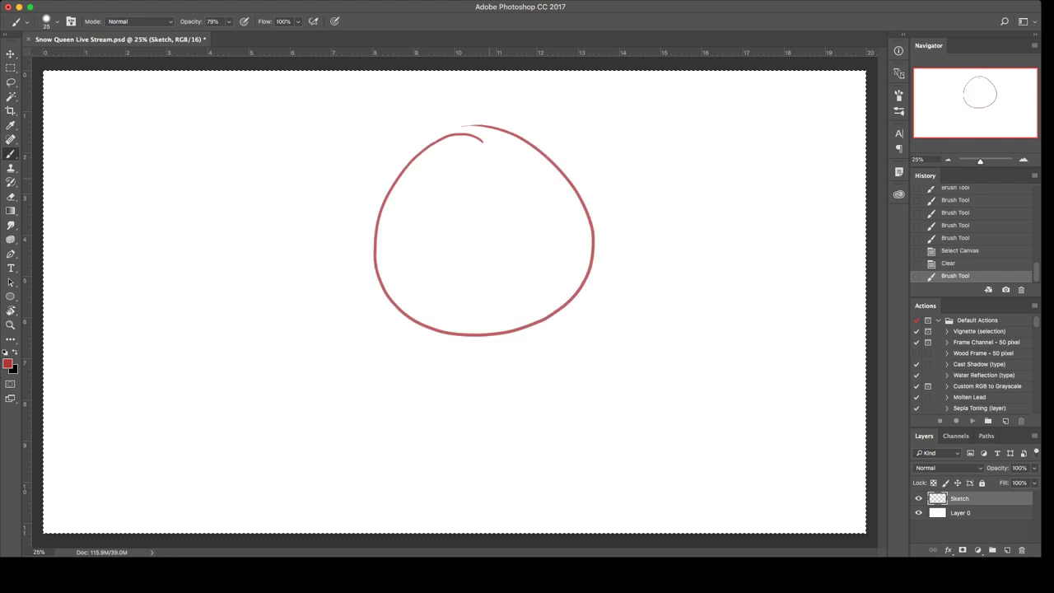
{"action": "key", "text": "ctrl+d"}
Step: Draw a curved vertical centre line and a horizontal eye line across the head circle with a 20 px brush
{"action": "left_click_drag", "start_coordinate": [471, 122], "coordinate": [468, 336]}
{"action": "key", "text": "ctrl+z"}
{"action": "left_click_drag", "start_coordinate": [479, 116], "coordinate": [485, 360]}
{"action": "key", "text": "ctrl+z"}
{"action": "mouse_move", "coordinate": [475, 113]}
{"action": "left_mouse_down"}
{"action": "mouse_move", "coordinate": [459, 366]}
{"action": "mouse_move", "coordinate": [471, 410]}
{"action": "left_mouse_up"}
{"action": "mouse_move", "coordinate": [459, 288]}
{"action": "left_mouse_down"}
{"action": "mouse_move", "coordinate": [455, 346]}
{"action": "mouse_move", "coordinate": [473, 417]}
{"action": "left_mouse_up"}
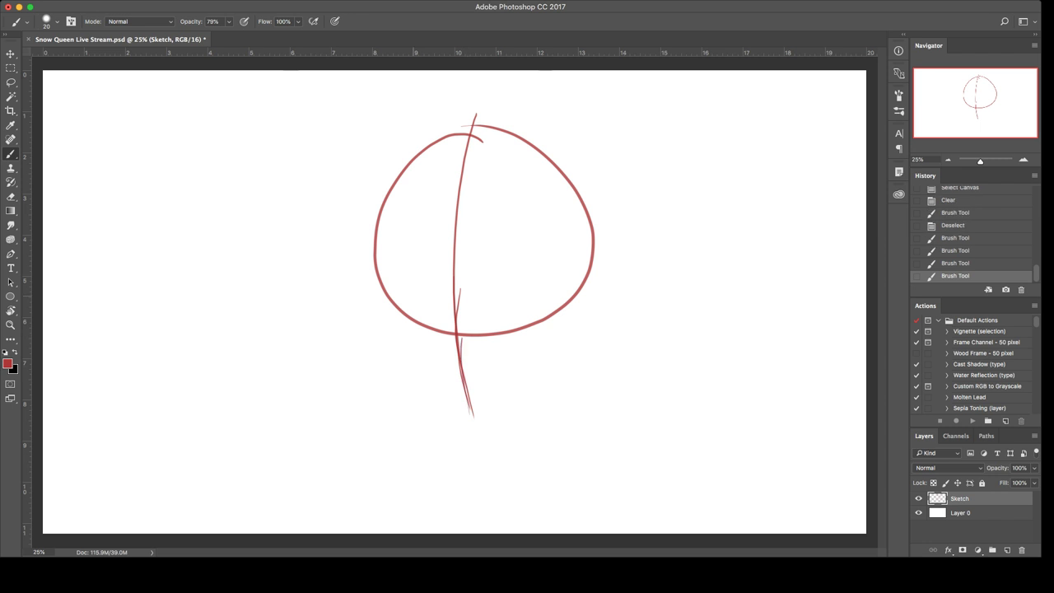
{"action": "left_click_drag", "start_coordinate": [374, 272], "coordinate": [636, 268]}
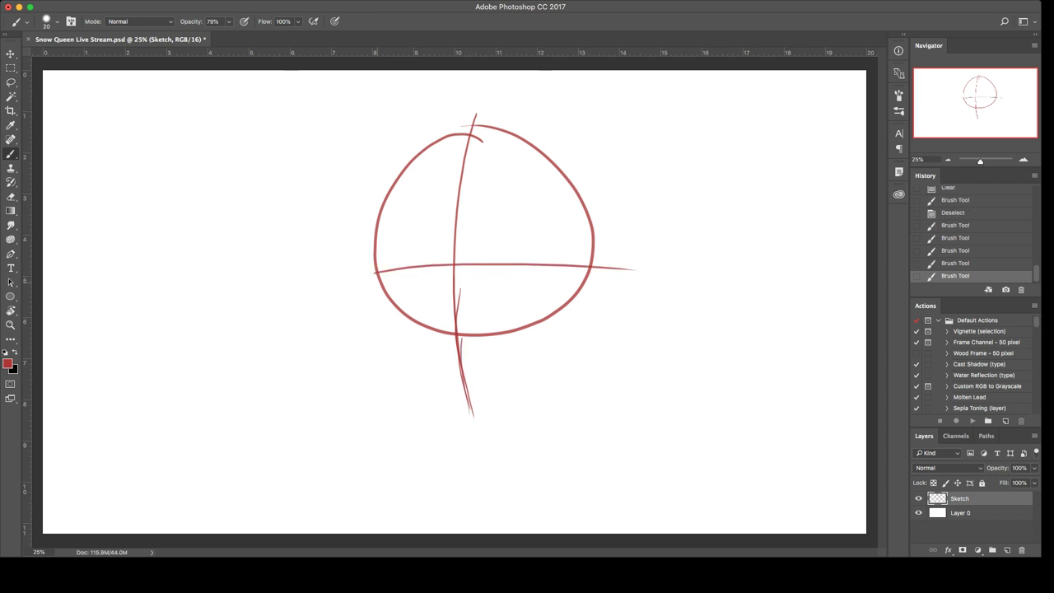
Step: Sketch the left side of the face from the eye line down the cheek and jaw to the chin
{"action": "left_click_drag", "start_coordinate": [376, 265], "coordinate": [386, 344]}
{"action": "mouse_move", "coordinate": [382, 308]}
{"action": "left_mouse_down"}
{"action": "mouse_move", "coordinate": [390, 368]}
{"action": "mouse_move", "coordinate": [437, 415]}
{"action": "left_mouse_up"}
{"action": "key", "text": "ctrl+z"}
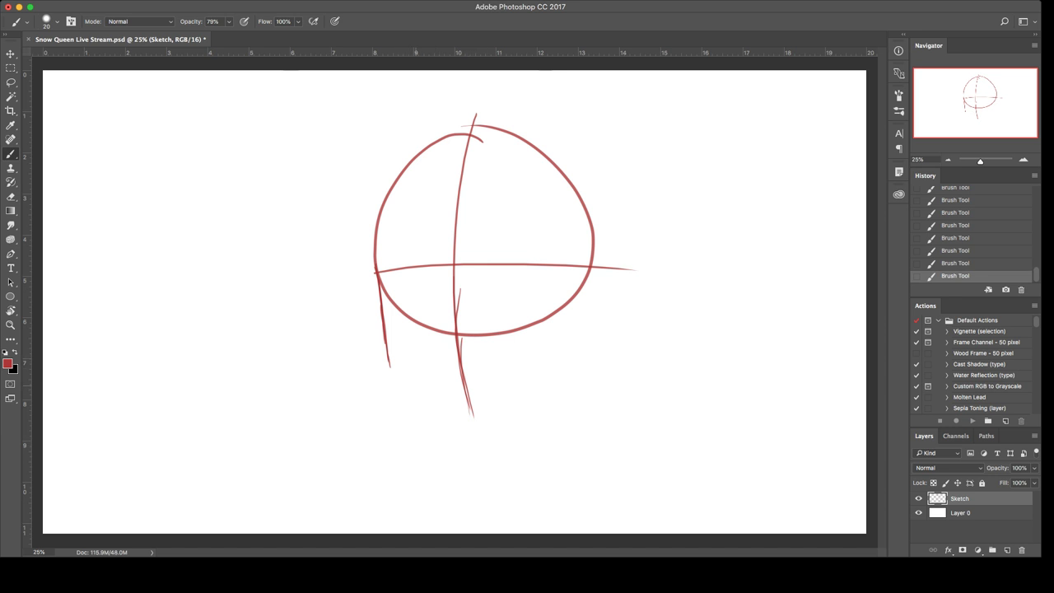
{"action": "left_click_drag", "start_coordinate": [382, 326], "coordinate": [394, 397]}
{"action": "left_click_drag", "start_coordinate": [385, 350], "coordinate": [403, 405]}
{"action": "left_click_drag", "start_coordinate": [399, 395], "coordinate": [456, 459]}
{"action": "key", "text": "ctrl+z"}
{"action": "key", "text": "ctrl+z"}
{"action": "left_click_drag", "start_coordinate": [424, 420], "coordinate": [462, 459]}
{"action": "left_click_drag", "start_coordinate": [432, 427], "coordinate": [487, 466]}
{"action": "left_click_drag", "start_coordinate": [484, 468], "coordinate": [493, 470]}
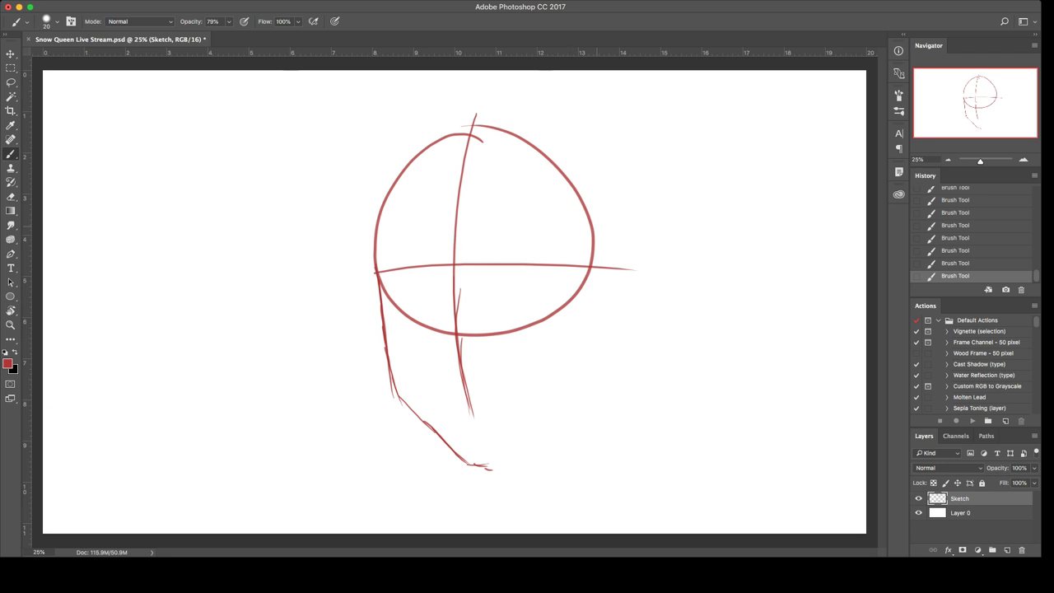
Step: Sketch the right side of the face from the eye line down along the jaw to the chin
{"action": "left_click_drag", "start_coordinate": [591, 269], "coordinate": [584, 325]}
{"action": "left_click_drag", "start_coordinate": [591, 270], "coordinate": [583, 327]}
{"action": "left_click_drag", "start_coordinate": [583, 290], "coordinate": [579, 354]}
{"action": "mouse_move", "coordinate": [585, 301]}
{"action": "left_mouse_down"}
{"action": "mouse_move", "coordinate": [573, 385]}
{"action": "mouse_move", "coordinate": [510, 454]}
{"action": "mouse_move", "coordinate": [479, 456]}
{"action": "mouse_move", "coordinate": [506, 455]}
{"action": "mouse_move", "coordinate": [553, 407]}
{"action": "mouse_move", "coordinate": [532, 431]}
{"action": "left_mouse_up"}
{"action": "mouse_move", "coordinate": [566, 393]}
{"action": "left_mouse_down"}
{"action": "mouse_move", "coordinate": [520, 458]}
{"action": "mouse_move", "coordinate": [518, 441]}
{"action": "mouse_move", "coordinate": [494, 441]}
{"action": "left_mouse_up"}
{"action": "key", "text": "e"}
{"action": "key", "text": "super+z"}
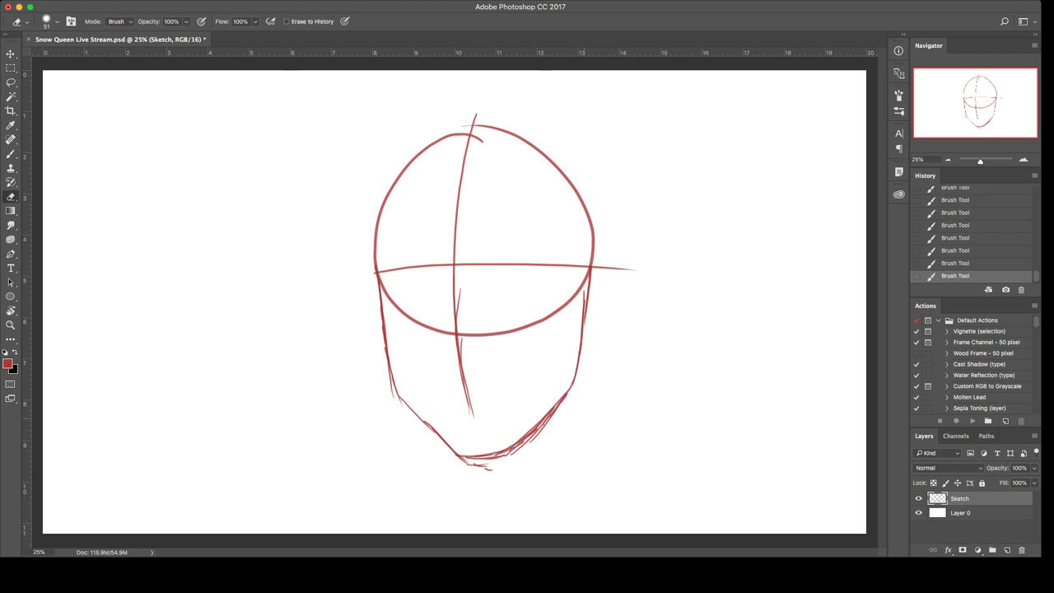
Step: Erase the stray strokes around the chin and right jaw, and redraw the chin as one clean curve
{"action": "mouse_move", "coordinate": [566, 401]}
{"action": "left_mouse_down"}
{"action": "mouse_move", "coordinate": [519, 454]}
{"action": "mouse_move", "coordinate": [468, 464]}
{"action": "mouse_move", "coordinate": [515, 447]}
{"action": "left_mouse_up"}
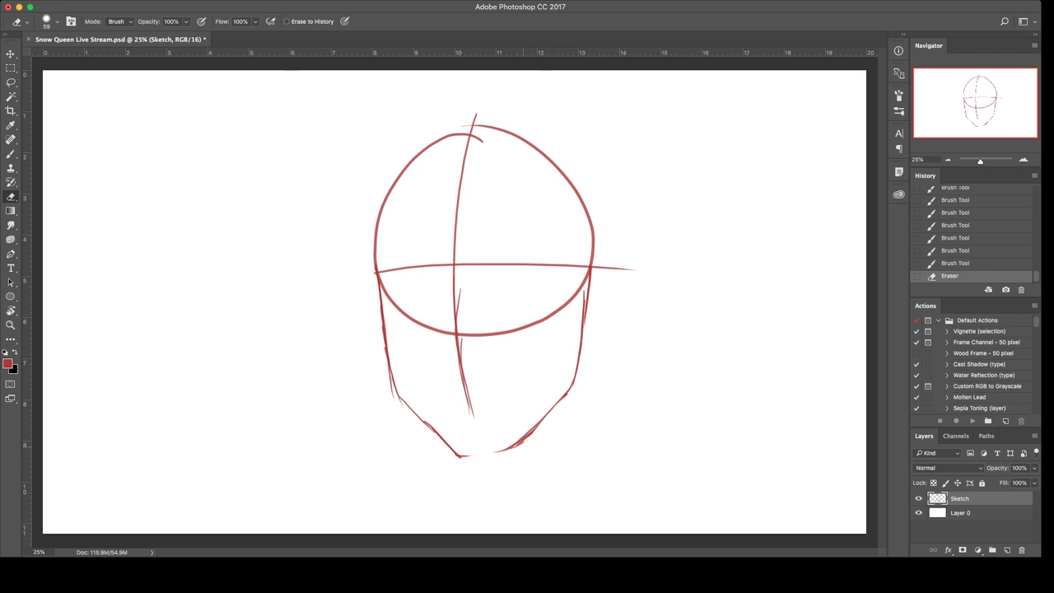
{"action": "key", "text": "b"}
{"action": "mouse_move", "coordinate": [446, 440]}
{"action": "left_mouse_down"}
{"action": "mouse_move", "coordinate": [471, 456]}
{"action": "mouse_move", "coordinate": [507, 448]}
{"action": "left_mouse_up"}
{"action": "mouse_move", "coordinate": [523, 436]}
{"action": "left_mouse_down"}
{"action": "mouse_move", "coordinate": [487, 456]}
{"action": "mouse_move", "coordinate": [541, 422]}
{"action": "mouse_move", "coordinate": [519, 442]}
{"action": "left_mouse_up"}
{"action": "key", "text": "e"}
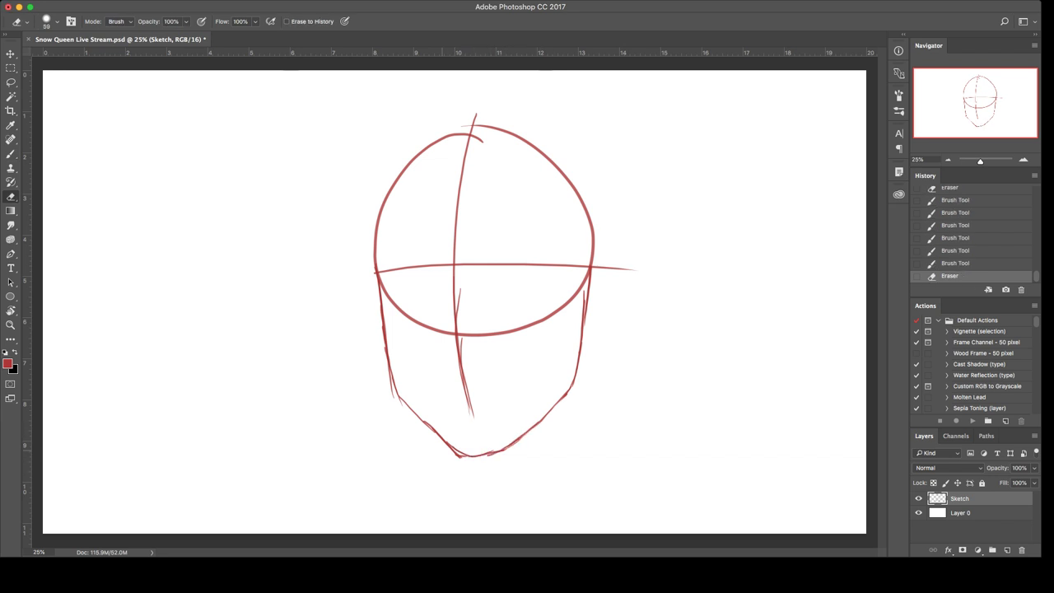
{"action": "mouse_move", "coordinate": [443, 450]}
{"action": "left_mouse_down"}
{"action": "mouse_move", "coordinate": [459, 458]}
{"action": "mouse_move", "coordinate": [525, 438]}
{"action": "left_mouse_up"}
{"action": "key", "text": "b"}
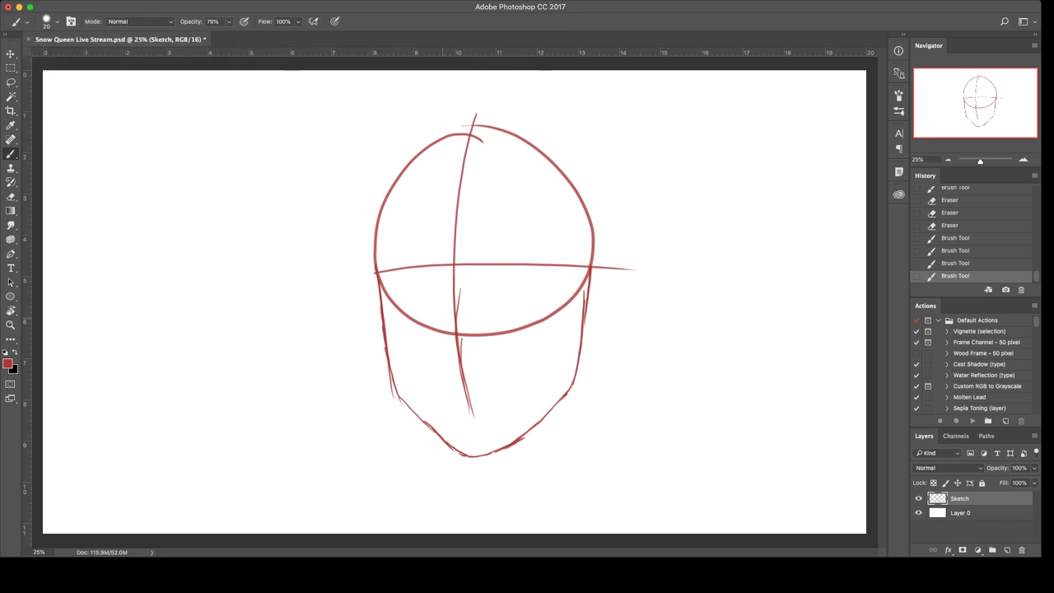
Step: Scale the head sketch to about 110% and shift it slightly up on the canvas
{"action": "key", "text": "super+t"}
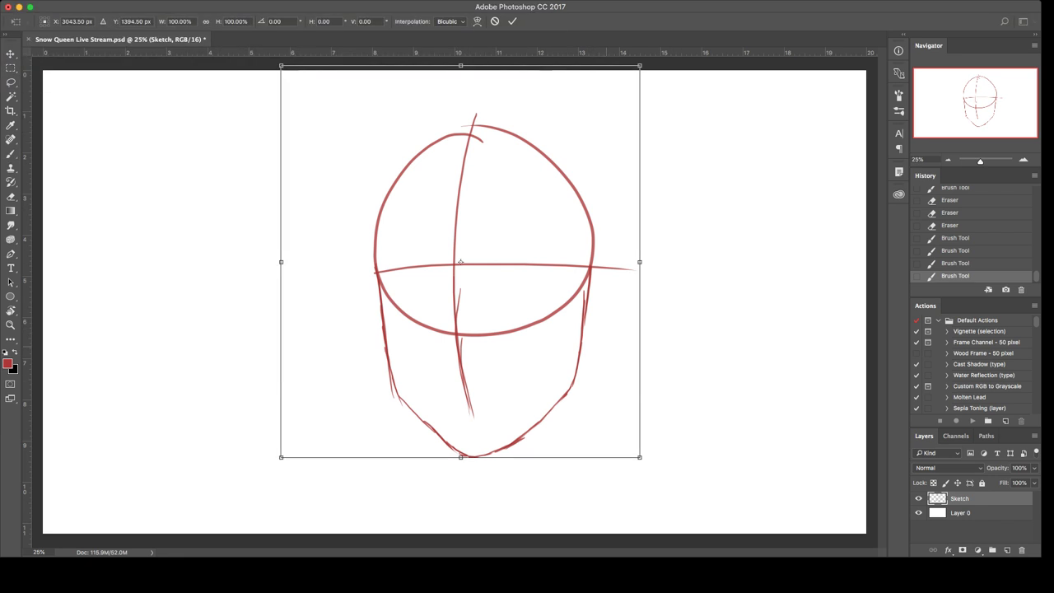
{"action": "left_click_drag", "start_coordinate": [640, 457], "coordinate": [676, 496]}
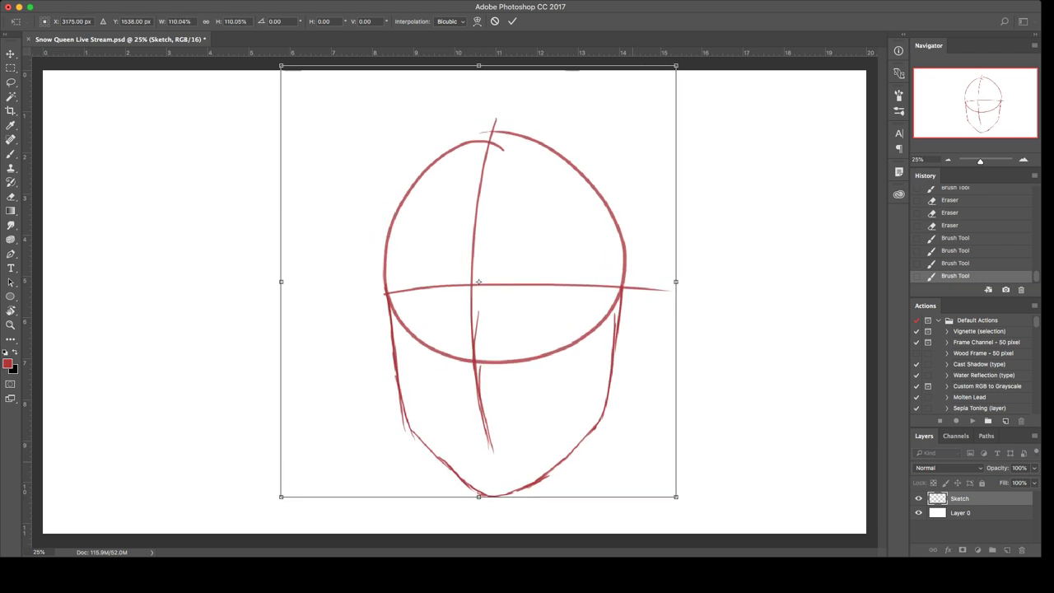
{"action": "mouse_move", "coordinate": [596, 412]}
{"action": "left_mouse_down"}
{"action": "mouse_move", "coordinate": [584, 357]}
{"action": "mouse_move", "coordinate": [594, 388]}
{"action": "left_mouse_up"}
{"action": "key", "text": "Return"}
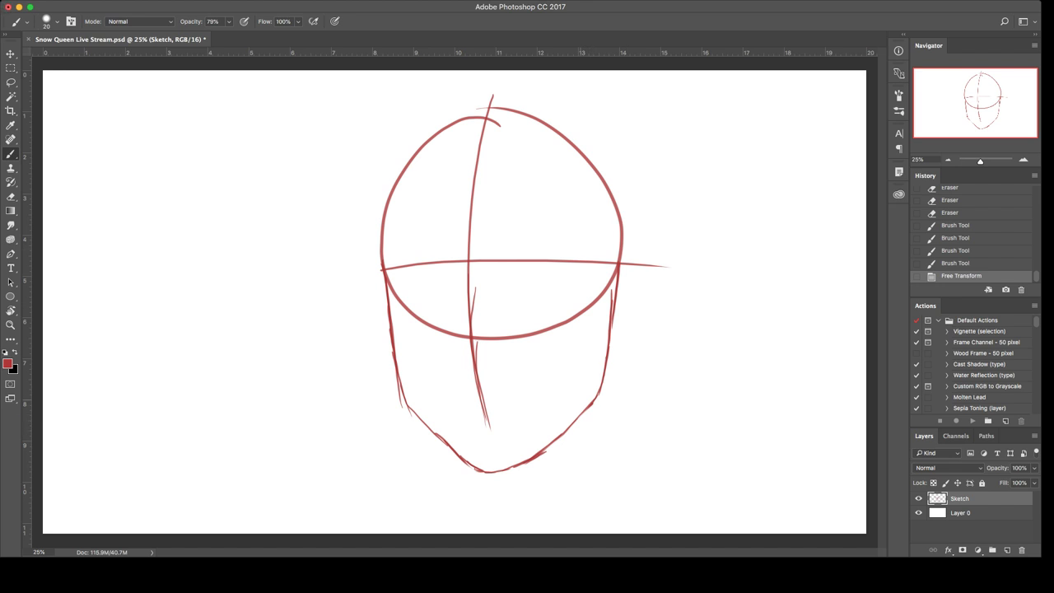
{"action": "mouse_move", "coordinate": [515, 464]}
{"action": "left_mouse_down"}
{"action": "mouse_move", "coordinate": [525, 491]}
{"action": "mouse_move", "coordinate": [476, 530]}
{"action": "left_mouse_up"}
{"action": "key", "text": "super+z"}
{"action": "key", "text": "ctrl+shift+z"}
{"action": "key", "text": "ctrl+shift+z"}
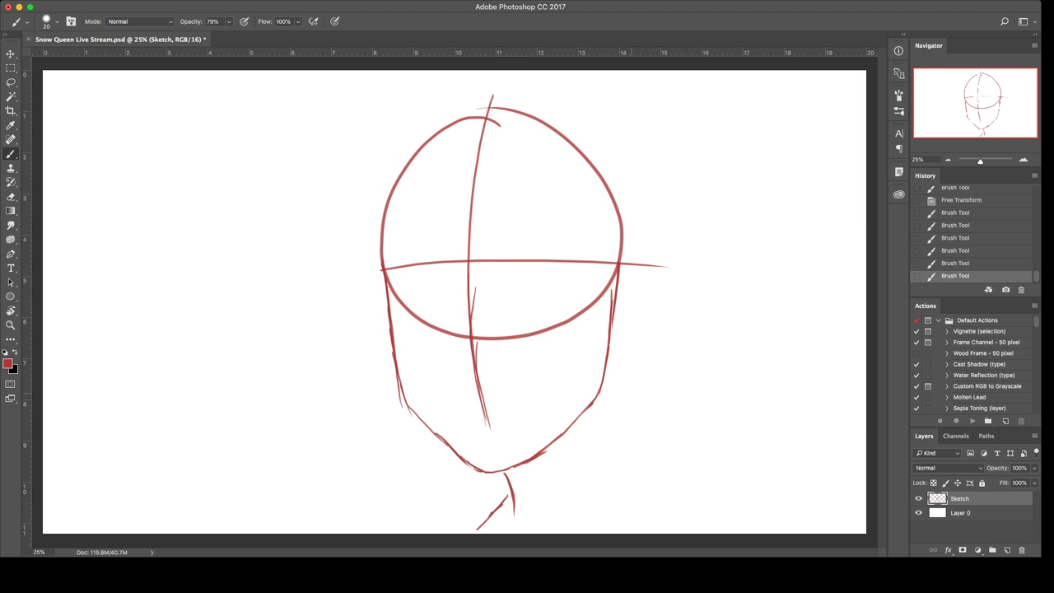
{"action": "key", "text": "e"}
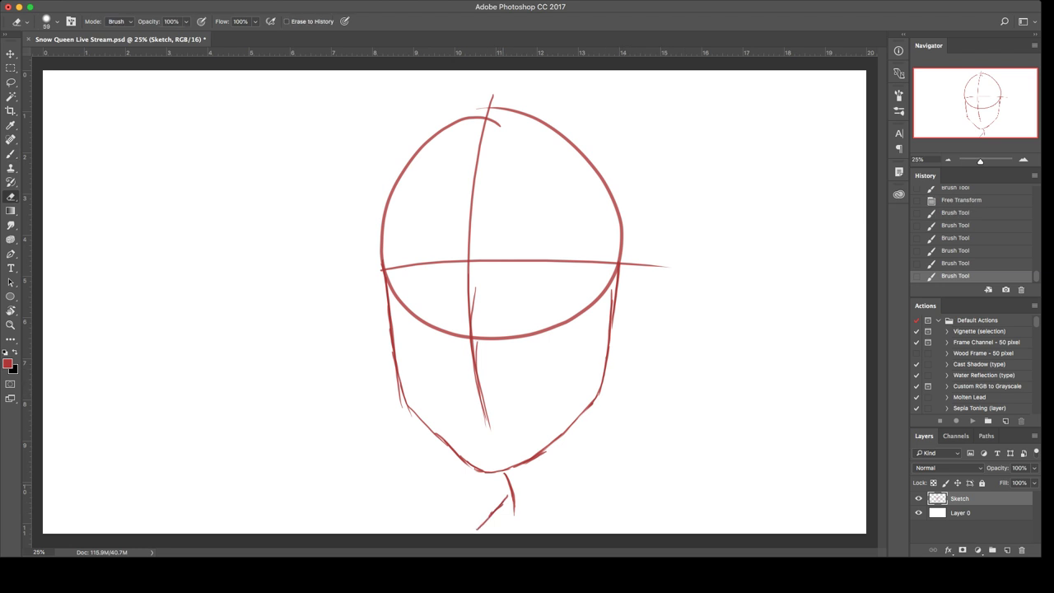
{"action": "mouse_move", "coordinate": [510, 481]}
{"action": "left_mouse_down"}
{"action": "mouse_move", "coordinate": [513, 506]}
{"action": "mouse_move", "coordinate": [511, 496]}
{"action": "mouse_move", "coordinate": [477, 528]}
{"action": "left_mouse_up"}
{"action": "key", "text": "b"}
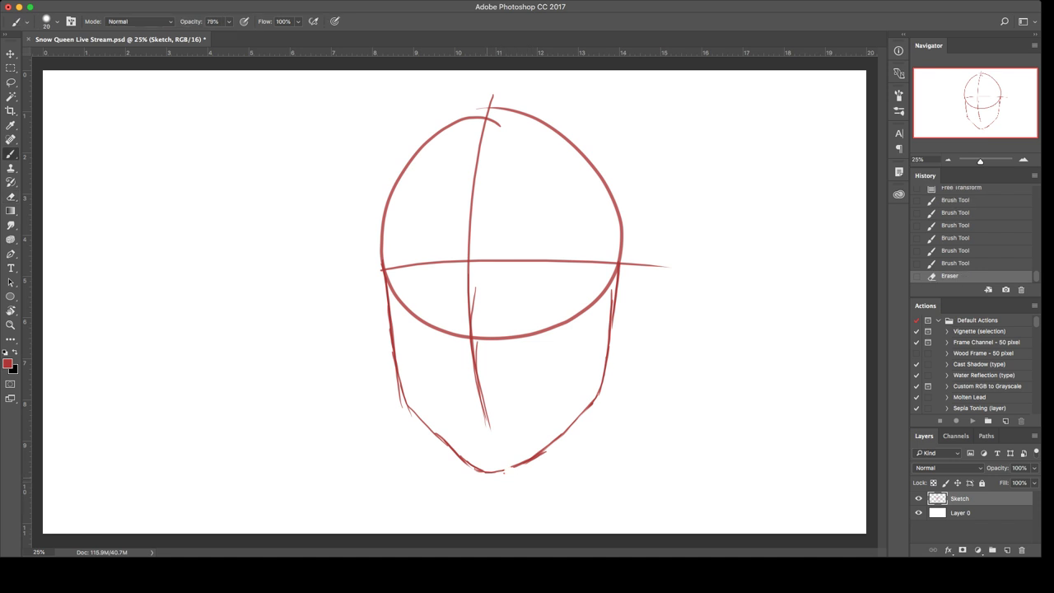
Step: Draw a short curved throat line below the chin and rotate the whole sketch slightly counter-clockwise
{"action": "mouse_move", "coordinate": [521, 463]}
{"action": "left_mouse_down"}
{"action": "mouse_move", "coordinate": [502, 471]}
{"action": "mouse_move", "coordinate": [504, 519]}
{"action": "left_mouse_up"}
{"action": "key", "text": "super+z"}
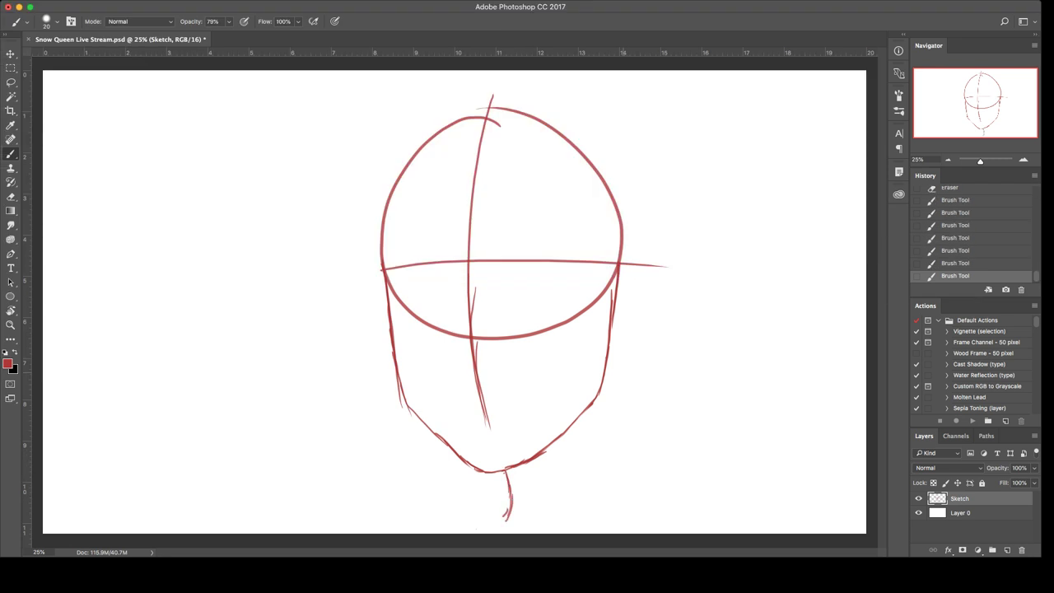
{"action": "key", "text": "super+t"}
{"action": "left_click_drag", "start_coordinate": [724, 345], "coordinate": [730, 318]}
{"action": "key", "text": "Return"}
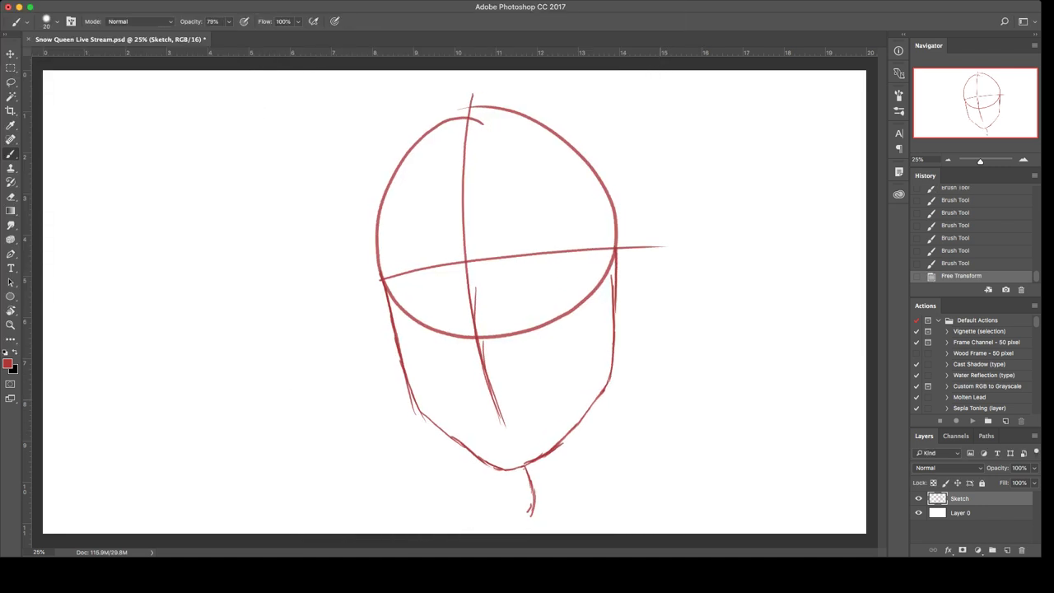
Step: Draw the back of the neck from the right side of the face curving out towards the shoulder
{"action": "left_click_drag", "start_coordinate": [616, 316], "coordinate": [634, 395]}
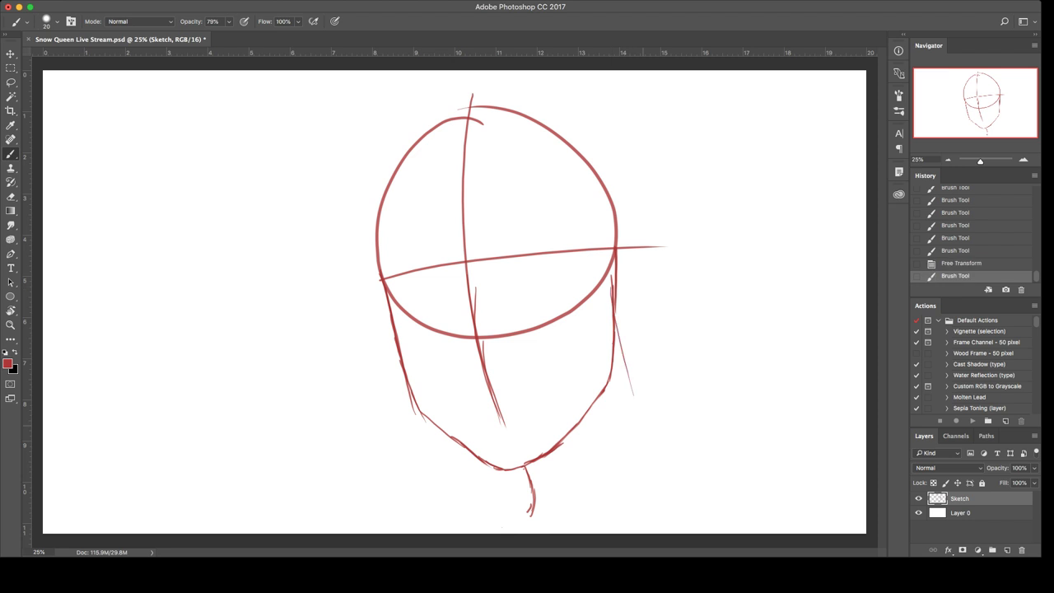
{"action": "left_click_drag", "start_coordinate": [617, 336], "coordinate": [625, 356]}
{"action": "left_click_drag", "start_coordinate": [640, 395], "coordinate": [675, 419]}
{"action": "left_click_drag", "start_coordinate": [662, 474], "coordinate": [734, 433]}
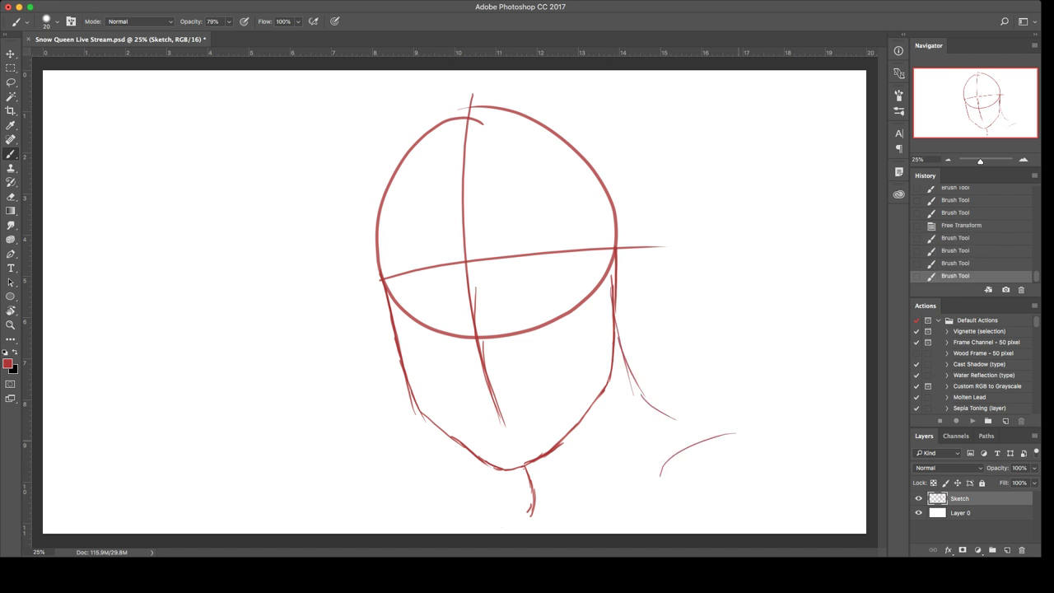
{"action": "key", "text": "ctrl+z"}
Step: Sketch a rounded shoulder arc in the canvas's lower right corner and a ragged outline above it
{"action": "mouse_move", "coordinate": [641, 509]}
{"action": "left_mouse_down"}
{"action": "mouse_move", "coordinate": [721, 461]}
{"action": "mouse_move", "coordinate": [767, 466]}
{"action": "mouse_move", "coordinate": [797, 485]}
{"action": "mouse_move", "coordinate": [793, 477]}
{"action": "mouse_move", "coordinate": [815, 517]}
{"action": "left_mouse_up"}
{"action": "left_click_drag", "start_coordinate": [785, 467], "coordinate": [823, 522]}
{"action": "left_click_drag", "start_coordinate": [660, 487], "coordinate": [623, 531]}
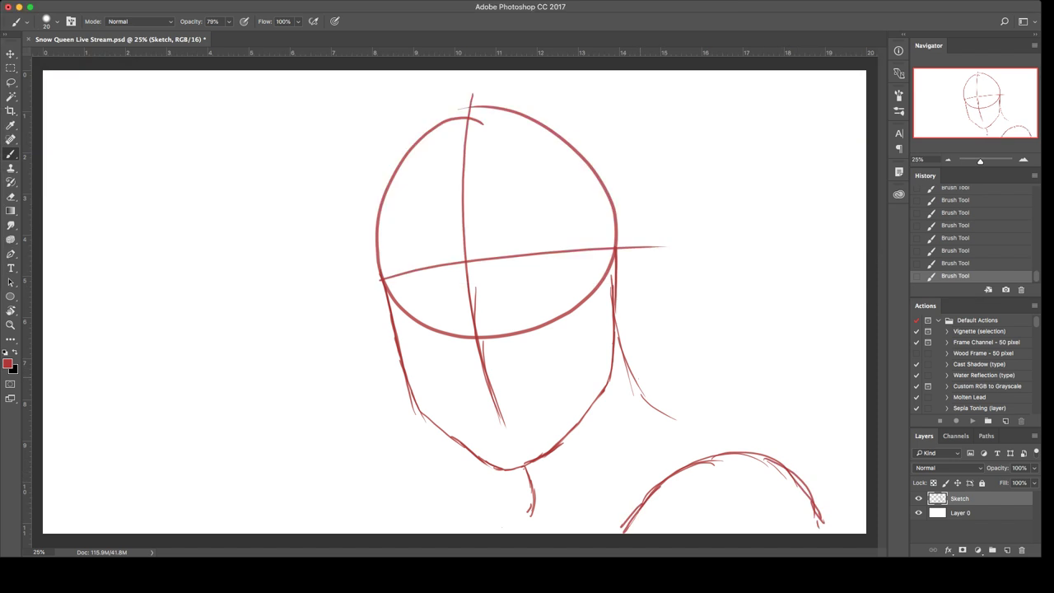
{"action": "mouse_move", "coordinate": [639, 377]}
{"action": "left_mouse_down"}
{"action": "mouse_move", "coordinate": [707, 354]}
{"action": "mouse_move", "coordinate": [834, 380]}
{"action": "left_mouse_up"}
{"action": "left_click_drag", "start_coordinate": [830, 390], "coordinate": [866, 398]}
{"action": "left_click_drag", "start_coordinate": [866, 431], "coordinate": [848, 444]}
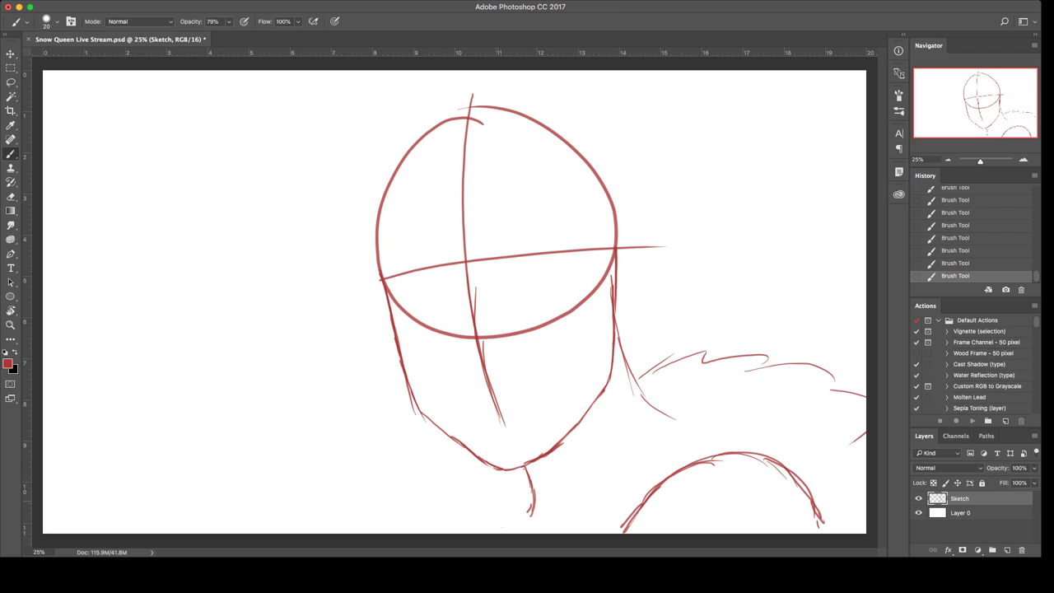
Step: Sketch collar strokes below the chin and along the right side of the neck down to the canvas edge
{"action": "left_click_drag", "start_coordinate": [520, 489], "coordinate": [485, 502]}
{"action": "left_click_drag", "start_coordinate": [527, 468], "coordinate": [485, 504]}
{"action": "left_click_drag", "start_coordinate": [510, 487], "coordinate": [467, 531]}
{"action": "left_click_drag", "start_coordinate": [541, 493], "coordinate": [536, 534]}
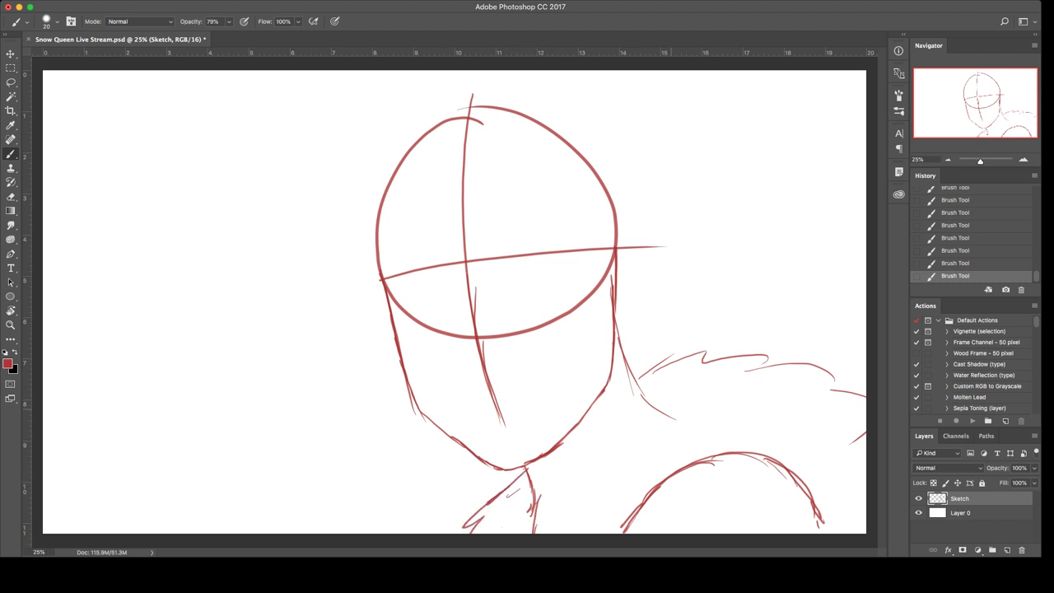
{"action": "mouse_move", "coordinate": [634, 394]}
{"action": "left_mouse_down"}
{"action": "mouse_move", "coordinate": [680, 408]}
{"action": "mouse_move", "coordinate": [636, 450]}
{"action": "mouse_move", "coordinate": [636, 474]}
{"action": "left_mouse_up"}
{"action": "mouse_move", "coordinate": [629, 449]}
{"action": "left_mouse_down"}
{"action": "mouse_move", "coordinate": [624, 480]}
{"action": "mouse_move", "coordinate": [603, 491]}
{"action": "mouse_move", "coordinate": [588, 534]}
{"action": "left_mouse_up"}
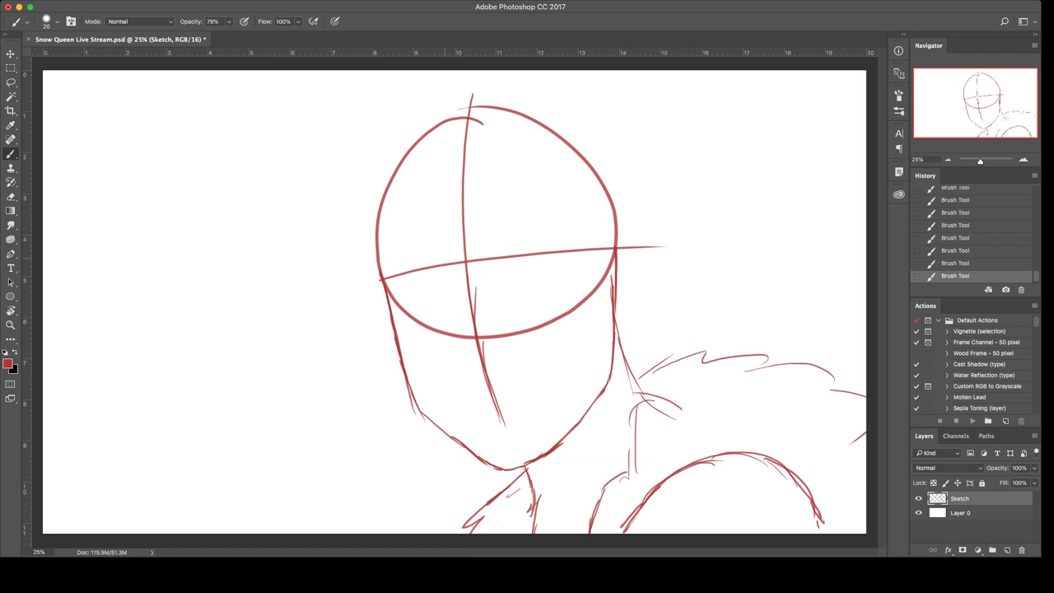
Step: Lasso the head, narrow it to about 95% width, rotate it about 3.8° clockwise, reposition it over the neck and deselect
{"action": "key", "text": "l"}
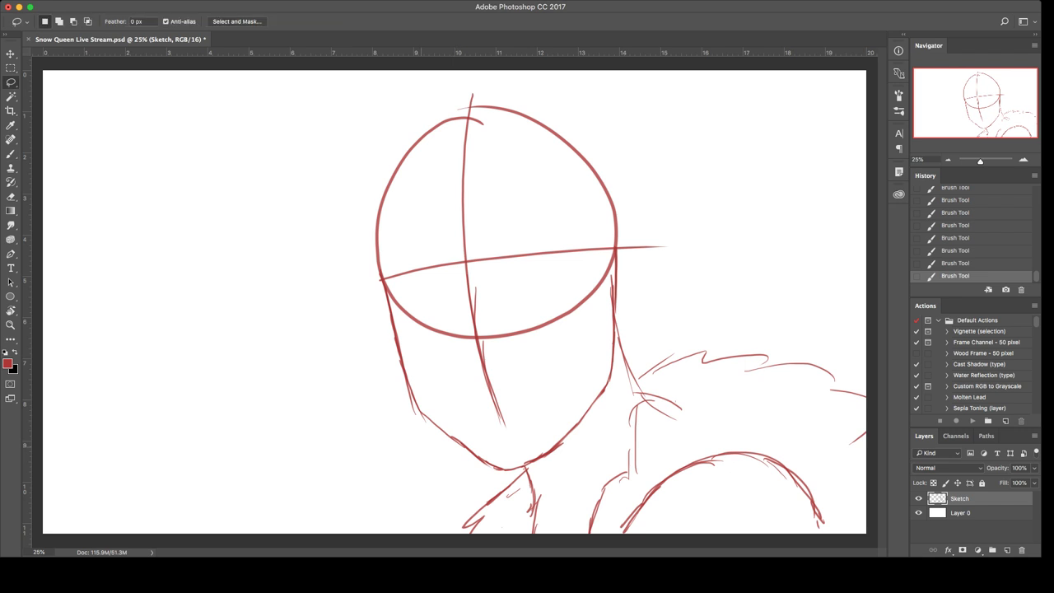
{"action": "mouse_move", "coordinate": [372, 414]}
{"action": "left_mouse_down"}
{"action": "mouse_move", "coordinate": [446, 466]}
{"action": "mouse_move", "coordinate": [505, 474]}
{"action": "mouse_move", "coordinate": [567, 449]}
{"action": "mouse_move", "coordinate": [621, 366]}
{"action": "mouse_move", "coordinate": [630, 145]}
{"action": "mouse_move", "coordinate": [346, 363]}
{"action": "mouse_move", "coordinate": [372, 413]}
{"action": "left_mouse_up"}
{"action": "key", "text": "ctrl+t"}
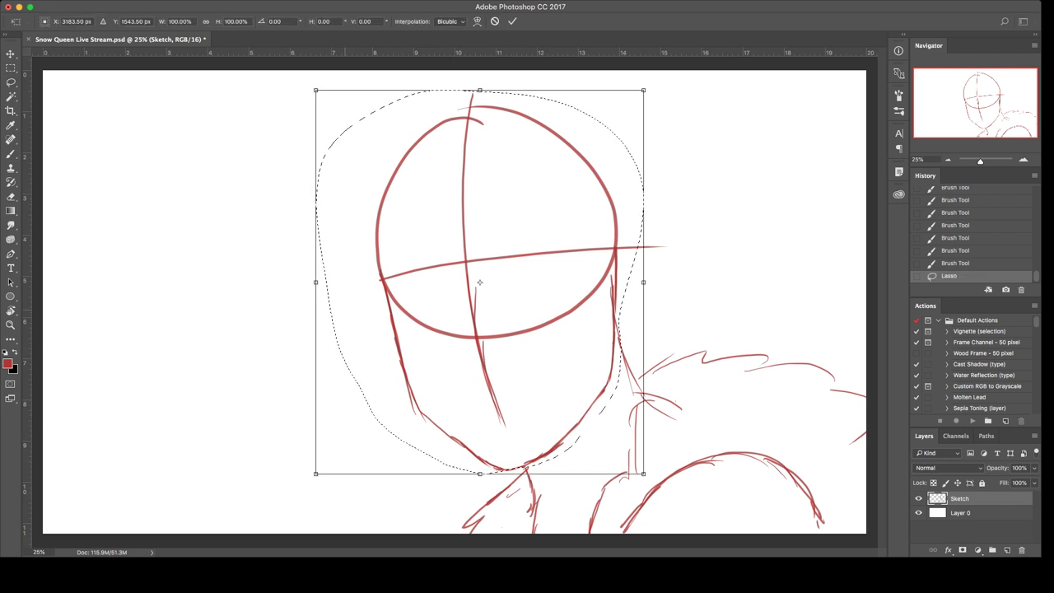
{"action": "left_click_drag", "start_coordinate": [317, 280], "coordinate": [332, 275]}
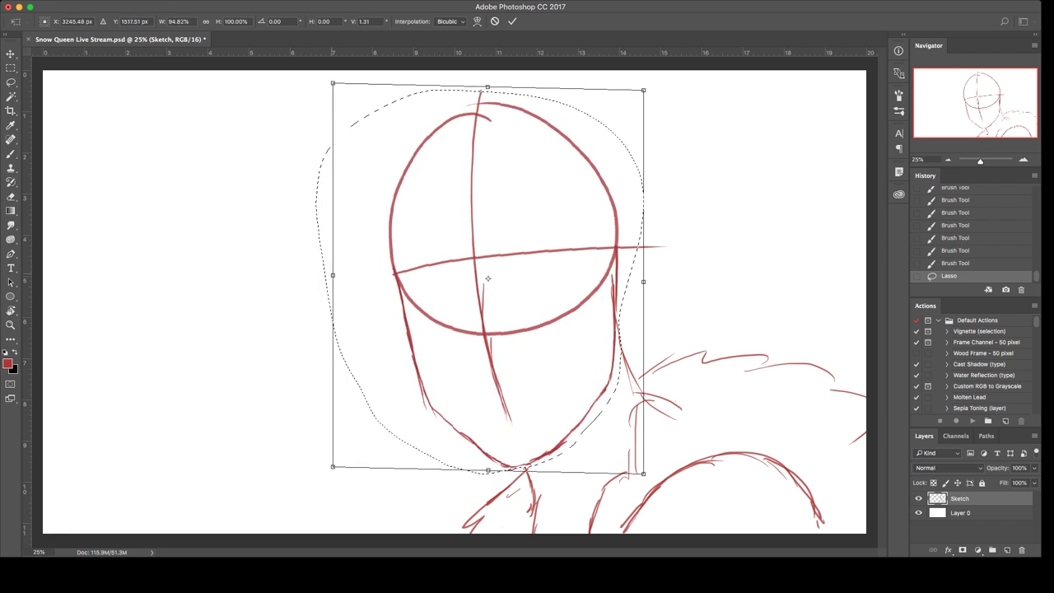
{"action": "left_click_drag", "start_coordinate": [664, 78], "coordinate": [672, 86]}
{"action": "left_click_drag", "start_coordinate": [542, 272], "coordinate": [546, 269]}
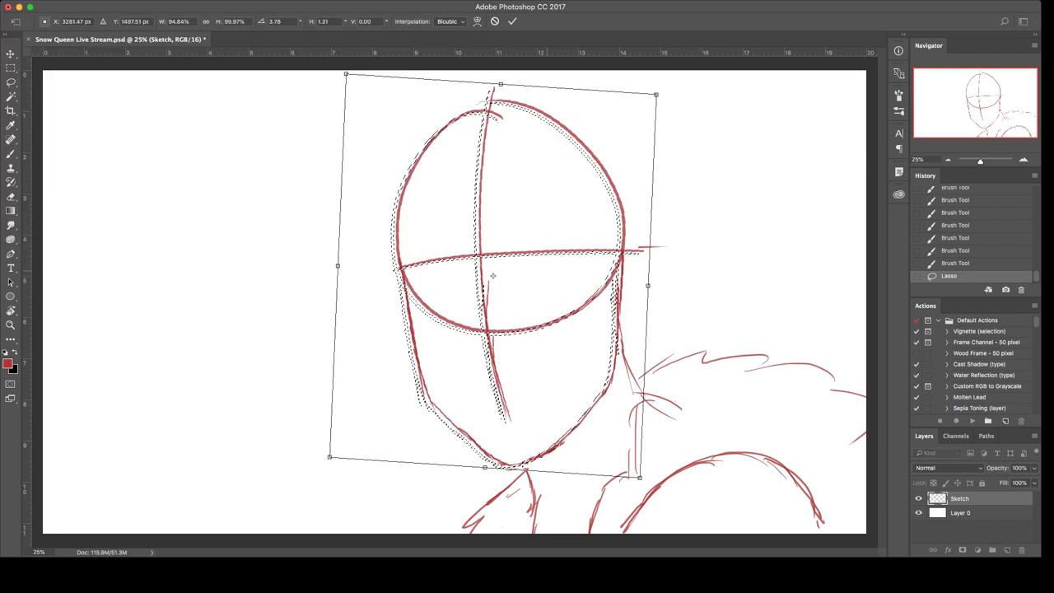
{"action": "key", "text": "Return"}
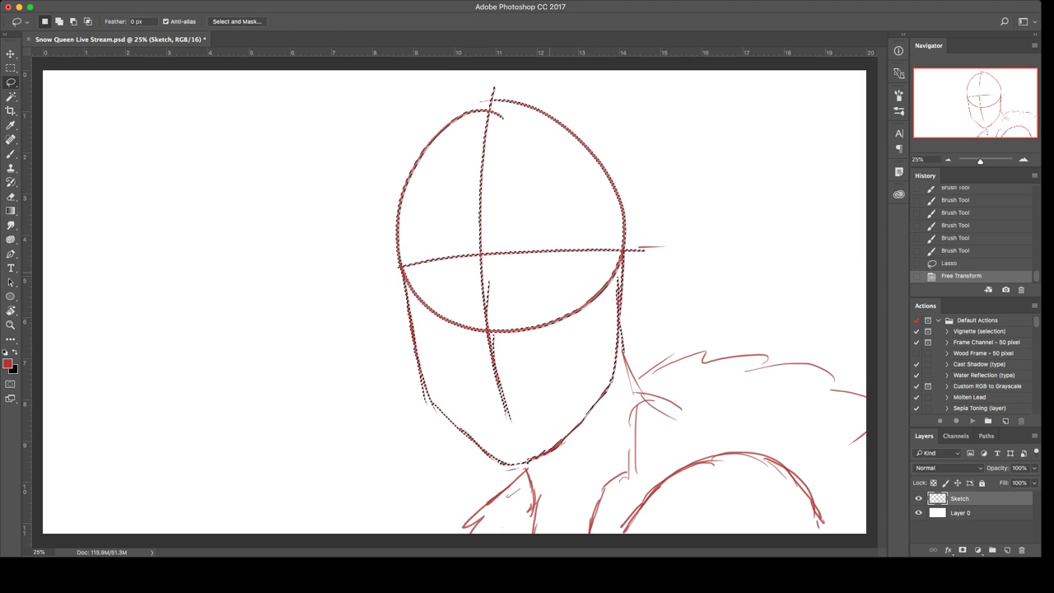
{"action": "key", "text": "ctrl+d"}
{"action": "key", "text": "e"}
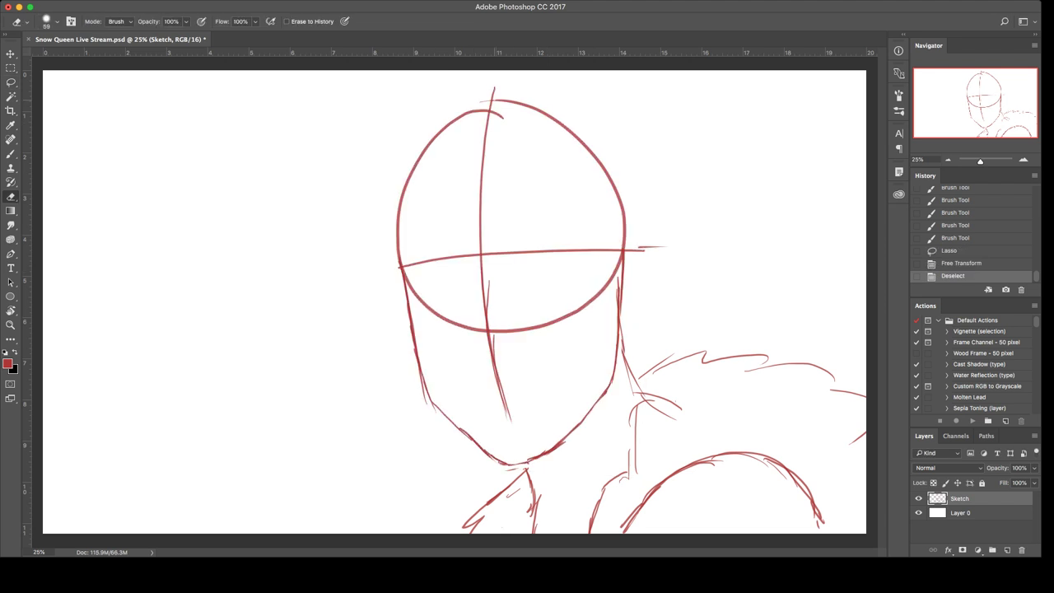
Step: Erase the top of the skull outline and centre line overshoot, and redraw the crown as a lower, flatter arc
{"action": "mouse_move", "coordinate": [471, 114]}
{"action": "left_mouse_down"}
{"action": "mouse_move", "coordinate": [527, 107]}
{"action": "mouse_move", "coordinate": [494, 95]}
{"action": "mouse_move", "coordinate": [485, 131]}
{"action": "mouse_move", "coordinate": [446, 128]}
{"action": "mouse_move", "coordinate": [563, 125]}
{"action": "left_mouse_up"}
{"action": "key", "text": "b"}
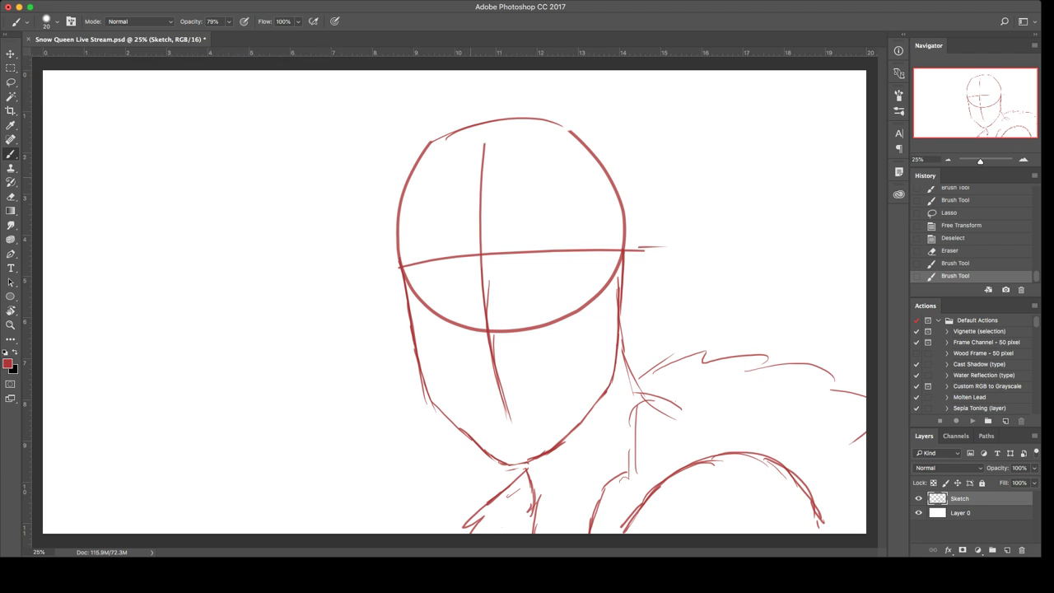
{"action": "key", "text": "e"}
{"action": "mouse_move", "coordinate": [476, 126]}
{"action": "left_mouse_down"}
{"action": "mouse_move", "coordinate": [423, 159]}
{"action": "mouse_move", "coordinate": [464, 129]}
{"action": "left_mouse_up"}
{"action": "key", "text": "b"}
{"action": "mouse_move", "coordinate": [457, 130]}
{"action": "left_mouse_down"}
{"action": "mouse_move", "coordinate": [517, 119]}
{"action": "mouse_move", "coordinate": [582, 137]}
{"action": "left_mouse_up"}
{"action": "left_click_drag", "start_coordinate": [560, 124], "coordinate": [584, 139]}
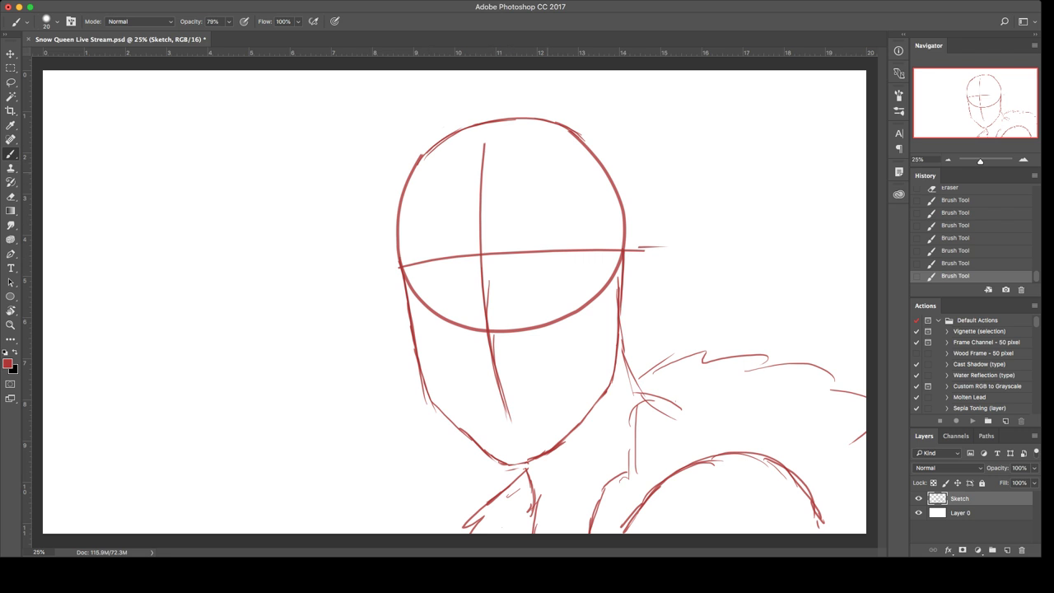
Step: Draw the arched eye line on the right side of the face, just below the horizontal brow guideline
{"action": "key", "text": "super+plus"}
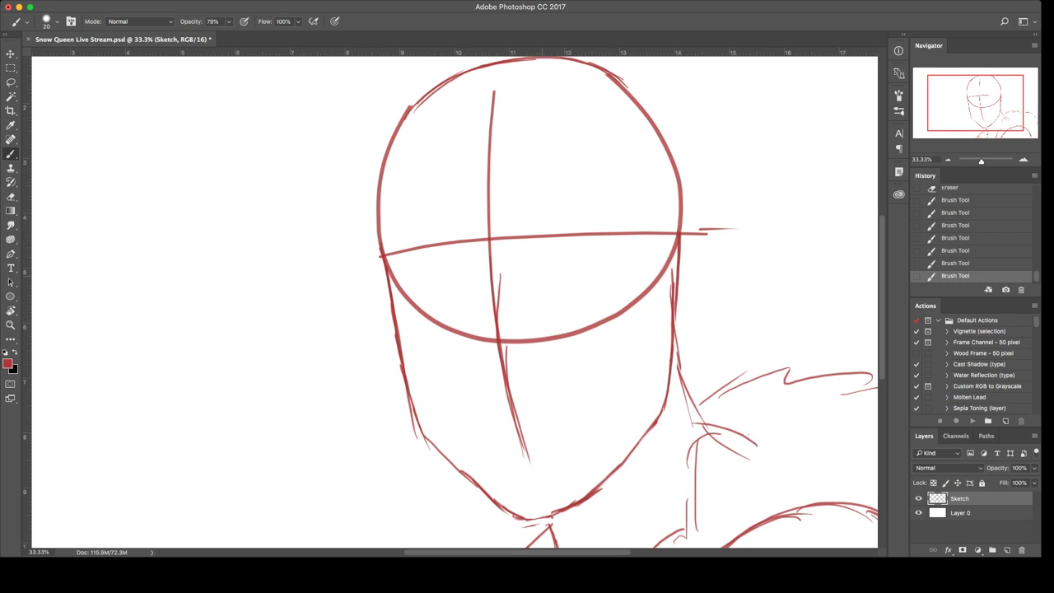
{"action": "mouse_move", "coordinate": [535, 281]}
{"action": "left_mouse_down"}
{"action": "mouse_move", "coordinate": [555, 268]}
{"action": "mouse_move", "coordinate": [535, 281]}
{"action": "left_mouse_up"}
{"action": "key", "text": "e"}
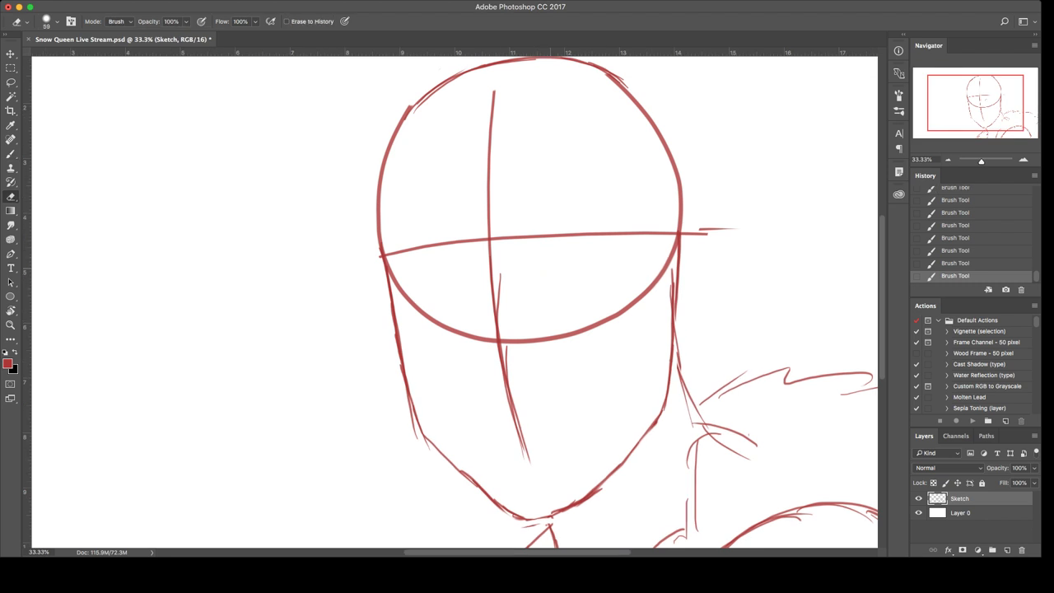
{"action": "key", "text": "b"}
{"action": "key", "text": "p"}
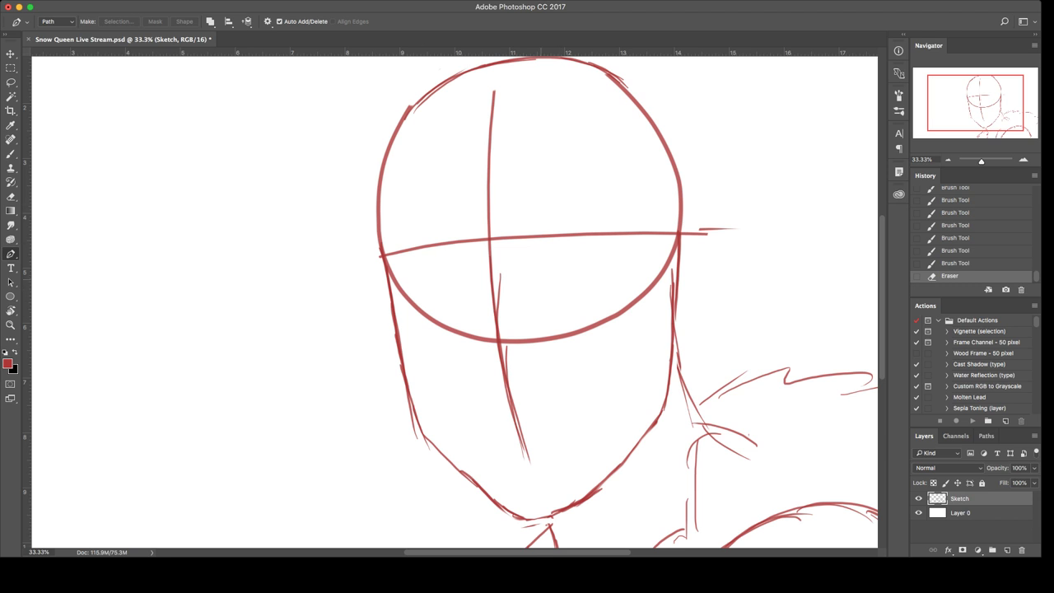
{"action": "key", "text": "b"}
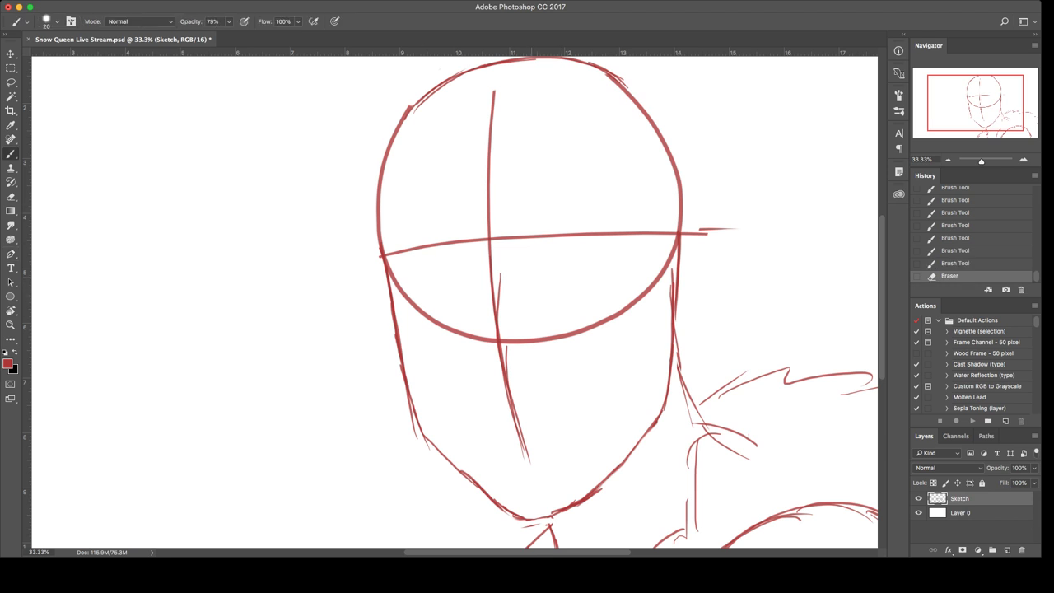
{"action": "left_click_drag", "start_coordinate": [524, 282], "coordinate": [540, 269]}
{"action": "left_click_drag", "start_coordinate": [527, 281], "coordinate": [545, 266]}
{"action": "left_click_drag", "start_coordinate": [540, 270], "coordinate": [568, 258]}
{"action": "mouse_move", "coordinate": [545, 265]}
{"action": "left_mouse_down"}
{"action": "mouse_move", "coordinate": [594, 256]}
{"action": "mouse_move", "coordinate": [627, 265]}
{"action": "left_mouse_up"}
Step: Refine the right eye line's outer half and trim its trailing end with the Eraser
{"action": "key", "text": "e"}
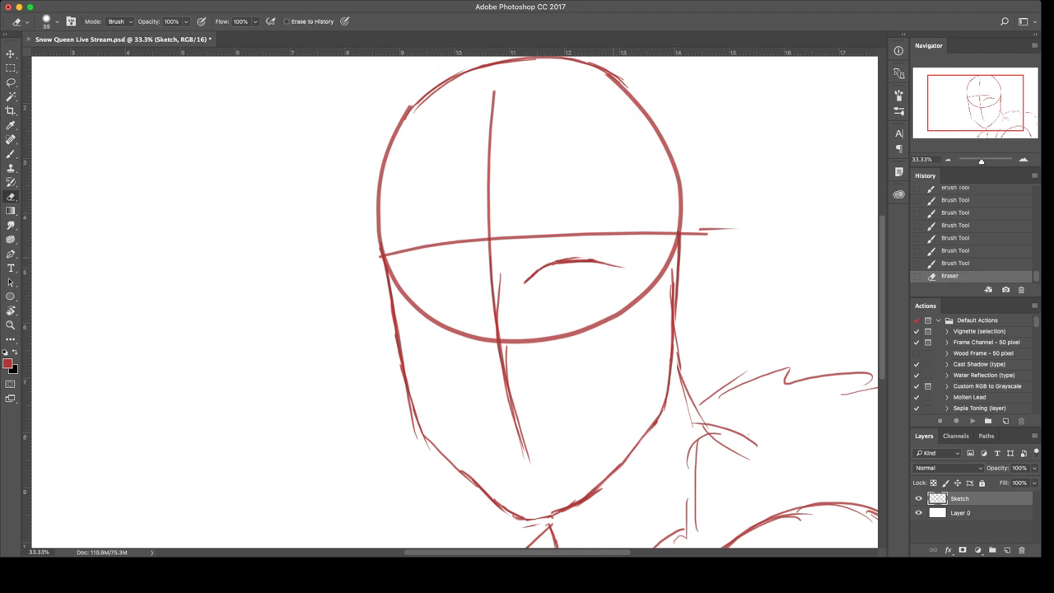
{"action": "key", "text": "b"}
{"action": "key", "text": "e"}
{"action": "key", "text": "b"}
{"action": "left_click_drag", "start_coordinate": [557, 258], "coordinate": [614, 266]}
{"action": "left_click_drag", "start_coordinate": [601, 263], "coordinate": [621, 267]}
{"action": "mouse_move", "coordinate": [622, 267]}
{"action": "left_mouse_down"}
{"action": "mouse_move", "coordinate": [610, 273]}
{"action": "mouse_move", "coordinate": [624, 270]}
{"action": "left_mouse_up"}
{"action": "key", "text": "e"}
{"action": "key", "text": "b"}
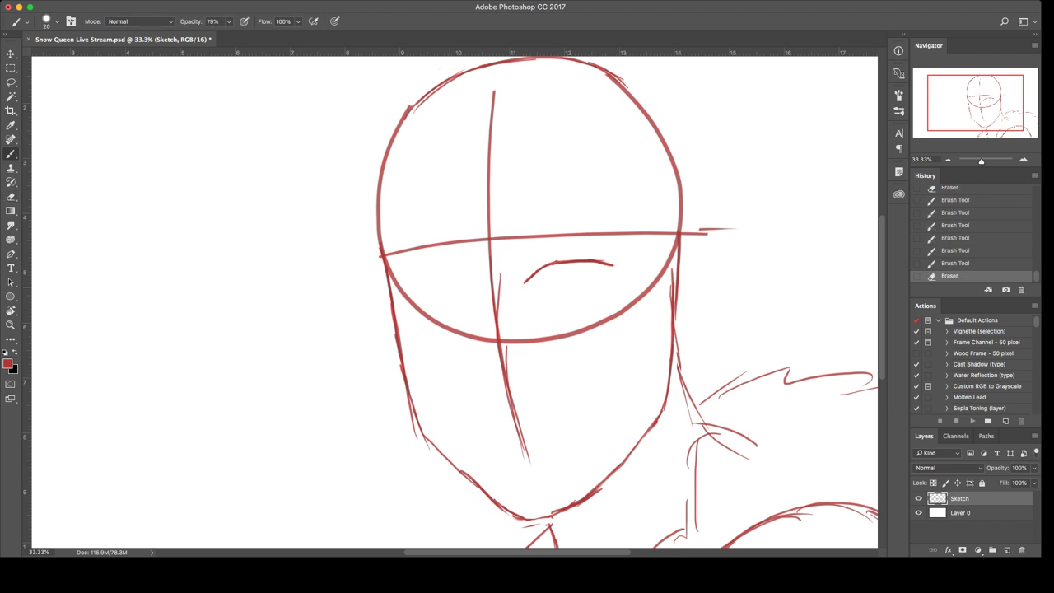
Step: Draw a shorter arched eye line on the left side of the face, below the brow guideline
{"action": "mouse_move", "coordinate": [451, 288]}
{"action": "left_mouse_down"}
{"action": "mouse_move", "coordinate": [470, 293]}
{"action": "mouse_move", "coordinate": [449, 277]}
{"action": "mouse_move", "coordinate": [470, 287]}
{"action": "mouse_move", "coordinate": [412, 278]}
{"action": "left_mouse_up"}
{"action": "key", "text": "e"}
{"action": "key", "text": "b"}
Step: Erase the left and middle of the circle's lower arc and the centre line from eye level down to the nose
{"action": "mouse_move", "coordinate": [432, 276]}
{"action": "left_mouse_down"}
{"action": "mouse_move", "coordinate": [403, 280]}
{"action": "mouse_move", "coordinate": [417, 279]}
{"action": "mouse_move", "coordinate": [402, 295]}
{"action": "mouse_move", "coordinate": [461, 334]}
{"action": "left_mouse_up"}
{"action": "key", "text": "e"}
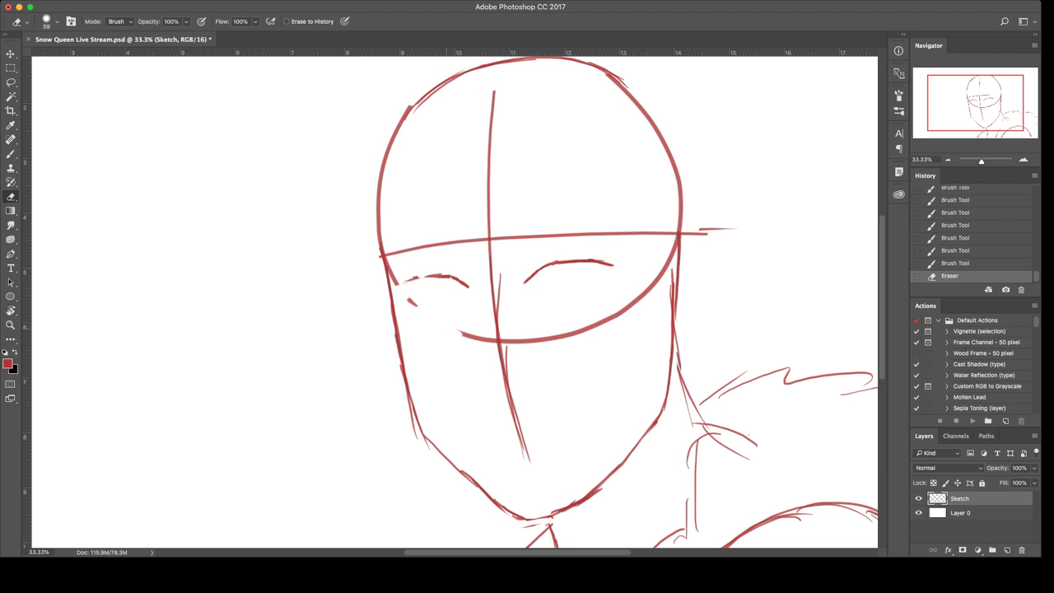
{"action": "left_click_drag", "start_coordinate": [411, 301], "coordinate": [481, 337]}
{"action": "mouse_move", "coordinate": [495, 272]}
{"action": "left_mouse_down"}
{"action": "mouse_move", "coordinate": [488, 339]}
{"action": "mouse_move", "coordinate": [511, 350]}
{"action": "mouse_move", "coordinate": [561, 337]}
{"action": "left_mouse_up"}
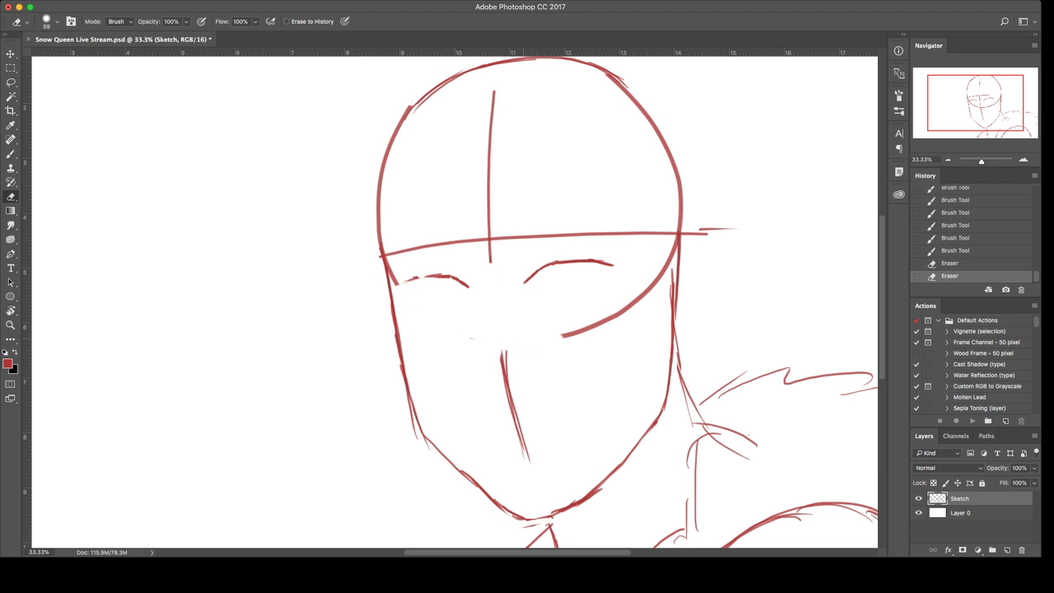
{"action": "mouse_move", "coordinate": [500, 352]}
{"action": "left_mouse_down"}
{"action": "mouse_move", "coordinate": [505, 381]}
{"action": "mouse_move", "coordinate": [502, 351]}
{"action": "left_mouse_up"}
Step: Extend the left eye line's outer end towards the side of the face and thicken it
{"action": "key", "text": "b"}
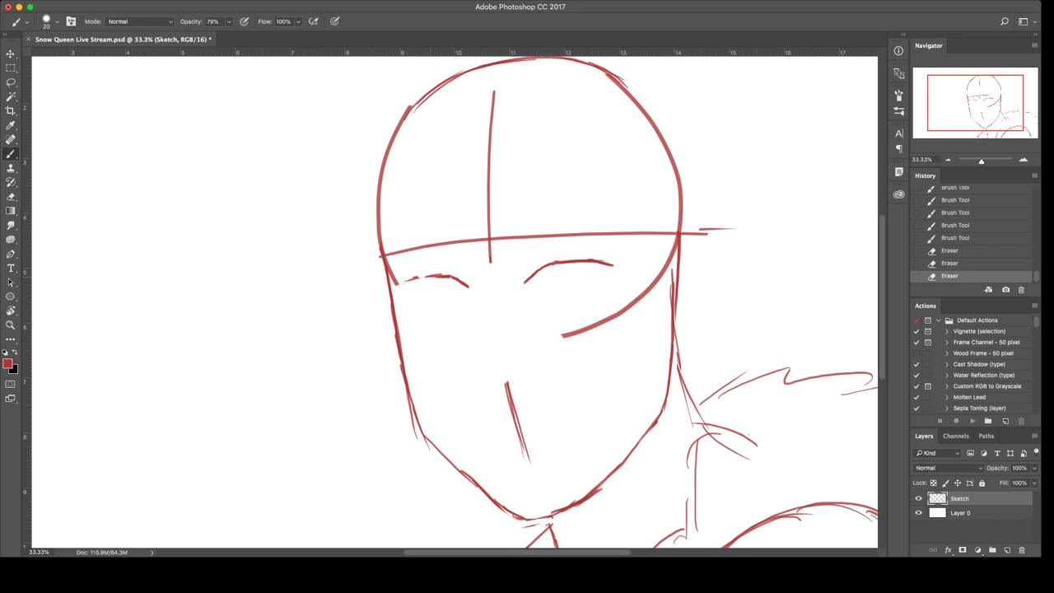
{"action": "left_click_drag", "start_coordinate": [405, 282], "coordinate": [419, 277]}
{"action": "mouse_move", "coordinate": [405, 281]}
{"action": "left_mouse_down"}
{"action": "mouse_move", "coordinate": [438, 276]}
{"action": "mouse_move", "coordinate": [411, 285]}
{"action": "mouse_move", "coordinate": [420, 279]}
{"action": "left_mouse_up"}
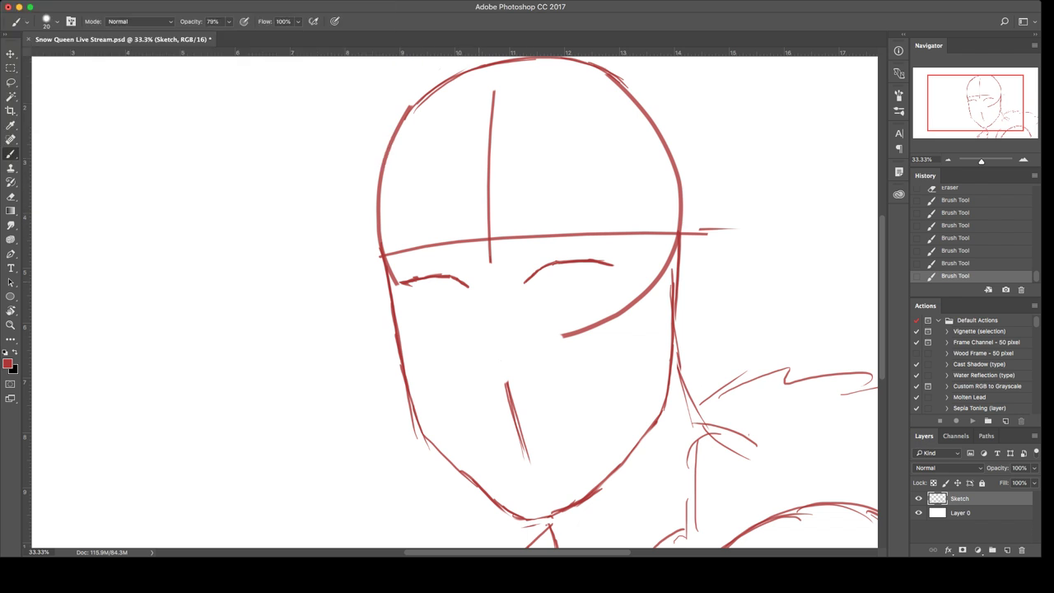
Step: Draw a curved nose bridge line descending from the inner corner of the left eye, reworking its lower part
{"action": "mouse_move", "coordinate": [469, 280]}
{"action": "left_mouse_down"}
{"action": "mouse_move", "coordinate": [483, 302]}
{"action": "mouse_move", "coordinate": [476, 296]}
{"action": "mouse_move", "coordinate": [476, 319]}
{"action": "left_mouse_up"}
{"action": "key", "text": "super+z"}
{"action": "key", "text": "super+z"}
{"action": "key", "text": "e"}
{"action": "left_click_drag", "start_coordinate": [474, 296], "coordinate": [477, 318]}
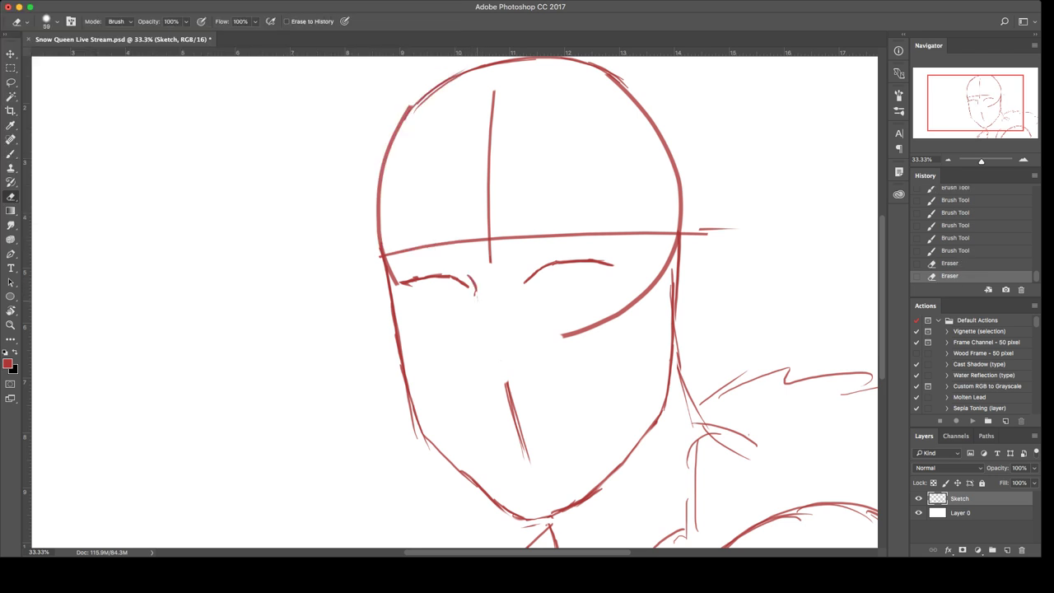
{"action": "key", "text": "b"}
{"action": "left_click_drag", "start_coordinate": [471, 282], "coordinate": [475, 318]}
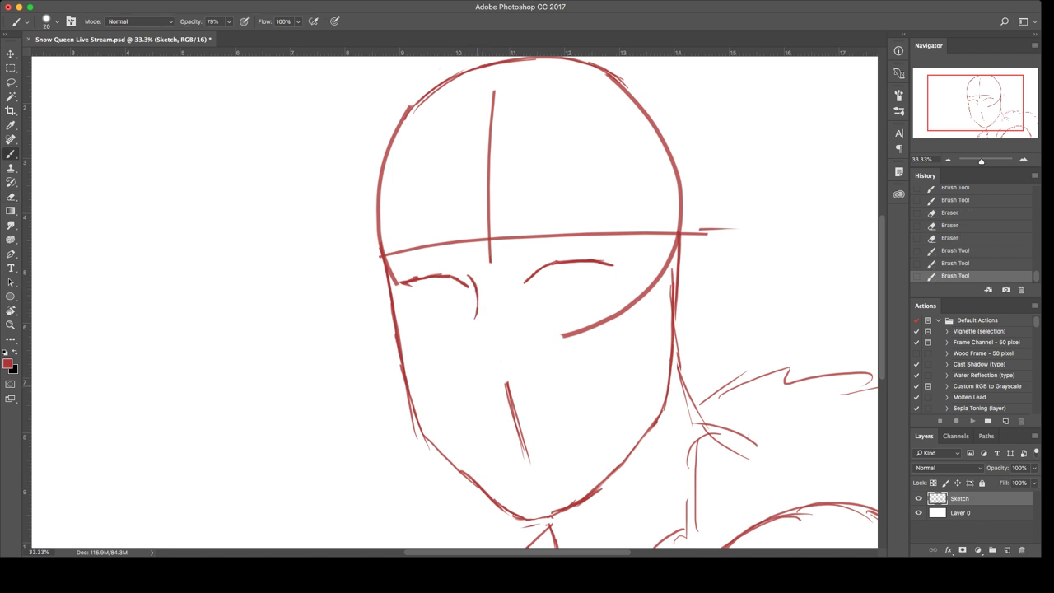
Step: Mark the left edge of the nose base and erase the remaining centre line above the chin
{"action": "left_click_drag", "start_coordinate": [477, 387], "coordinate": [485, 392]}
{"action": "left_click_drag", "start_coordinate": [479, 389], "coordinate": [492, 396]}
{"action": "key", "text": "e"}
{"action": "mouse_move", "coordinate": [507, 383]}
{"action": "left_mouse_down"}
{"action": "mouse_move", "coordinate": [520, 433]}
{"action": "mouse_move", "coordinate": [512, 399]}
{"action": "left_mouse_up"}
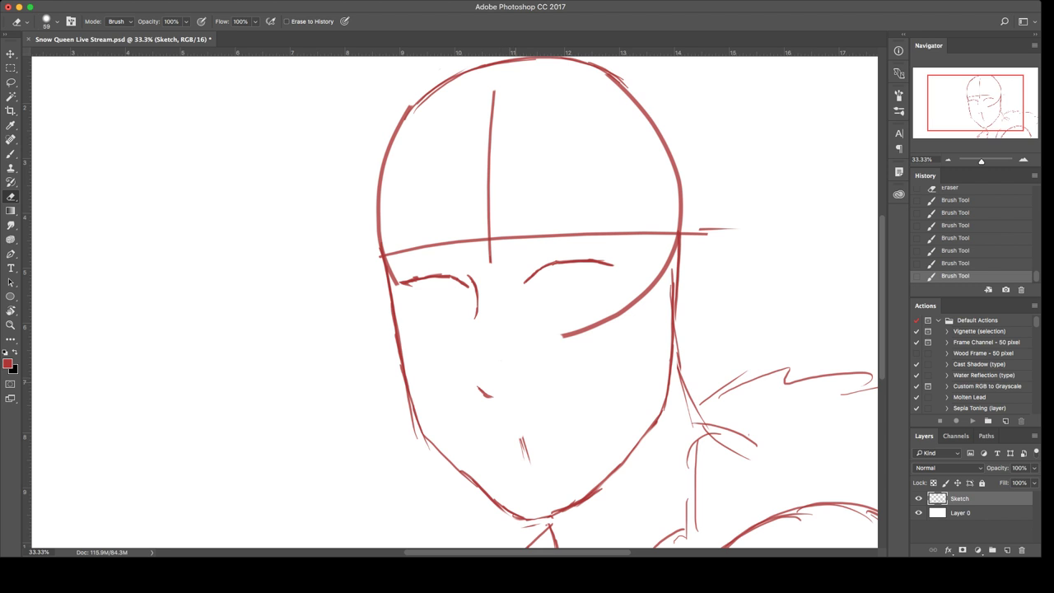
{"action": "left_click_drag", "start_coordinate": [521, 436], "coordinate": [529, 463]}
Step: Add a short nostril stroke beside the nose base mark and extend that mark upwards
{"action": "key", "text": "b"}
{"action": "mouse_move", "coordinate": [511, 397]}
{"action": "left_mouse_down"}
{"action": "mouse_move", "coordinate": [520, 391]}
{"action": "mouse_move", "coordinate": [487, 399]}
{"action": "mouse_move", "coordinate": [478, 387]}
{"action": "mouse_move", "coordinate": [490, 401]}
{"action": "left_mouse_up"}
{"action": "key", "text": "e"}
{"action": "key", "text": "b"}
{"action": "key", "text": "e"}
{"action": "key", "text": "b"}
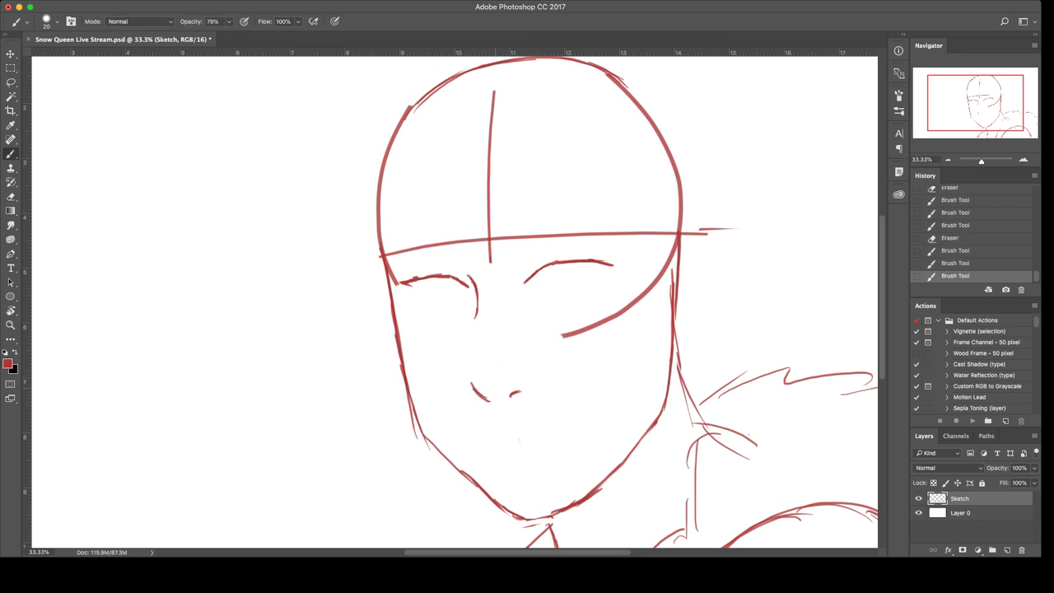
Step: Thicken and lengthen the lower part of the nose bridge line
{"action": "key", "text": "e"}
{"action": "key", "text": "b"}
{"action": "left_click_drag", "start_coordinate": [476, 295], "coordinate": [478, 334]}
Step: Erase the circle arc below the right eye, the brow guideline's overshoot and the head side where the ear goes
{"action": "key", "text": "e"}
{"action": "mouse_move", "coordinate": [561, 335]}
{"action": "left_mouse_down"}
{"action": "mouse_move", "coordinate": [619, 313]}
{"action": "mouse_move", "coordinate": [668, 265]}
{"action": "left_mouse_up"}
{"action": "key", "text": "b"}
{"action": "key", "text": "e"}
{"action": "mouse_move", "coordinate": [716, 229]}
{"action": "left_mouse_down"}
{"action": "mouse_move", "coordinate": [675, 280]}
{"action": "mouse_move", "coordinate": [671, 247]}
{"action": "mouse_move", "coordinate": [675, 310]}
{"action": "left_mouse_up"}
{"action": "key", "text": "b"}
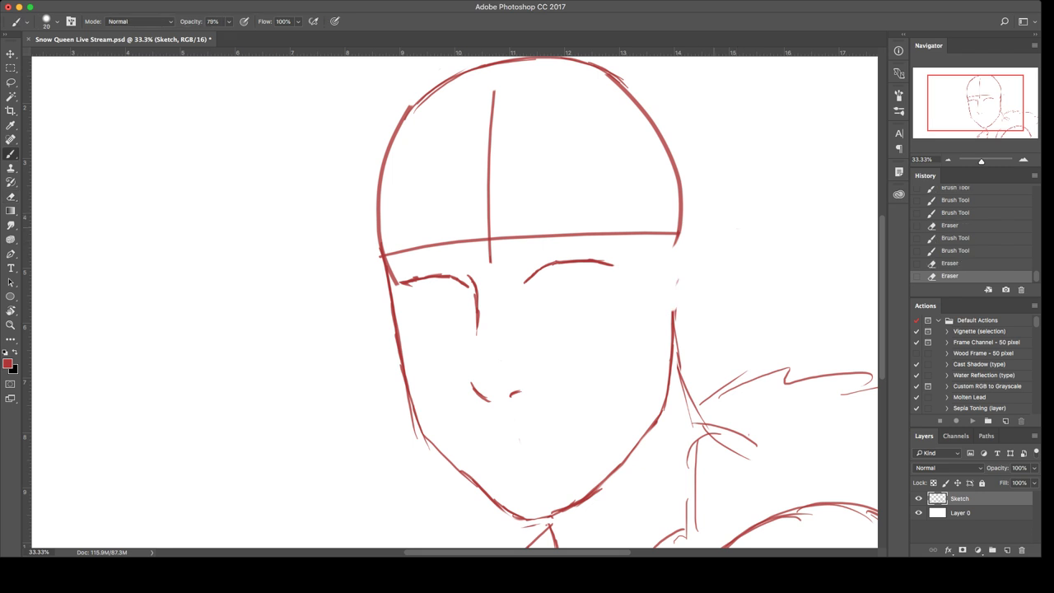
Step: Sketch the ear outline on the right side of the head, from brow level down to nose level
{"action": "mouse_move", "coordinate": [677, 246]}
{"action": "left_mouse_down"}
{"action": "mouse_move", "coordinate": [701, 235]}
{"action": "mouse_move", "coordinate": [709, 244]}
{"action": "mouse_move", "coordinate": [709, 325]}
{"action": "left_mouse_up"}
{"action": "mouse_move", "coordinate": [711, 321]}
{"action": "left_mouse_down"}
{"action": "mouse_move", "coordinate": [700, 347]}
{"action": "mouse_move", "coordinate": [684, 346]}
{"action": "mouse_move", "coordinate": [701, 333]}
{"action": "mouse_move", "coordinate": [711, 285]}
{"action": "mouse_move", "coordinate": [690, 346]}
{"action": "mouse_move", "coordinate": [716, 291]}
{"action": "mouse_move", "coordinate": [699, 330]}
{"action": "left_mouse_up"}
{"action": "key", "text": "e"}
{"action": "key", "text": "b"}
{"action": "left_click_drag", "start_coordinate": [715, 265], "coordinate": [704, 321]}
{"action": "key", "text": "super+z"}
{"action": "mouse_move", "coordinate": [715, 262]}
{"action": "left_mouse_down"}
{"action": "mouse_move", "coordinate": [710, 311]}
{"action": "mouse_move", "coordinate": [689, 343]}
{"action": "left_mouse_up"}
{"action": "left_click_drag", "start_coordinate": [694, 339], "coordinate": [678, 349]}
Step: Erase the face edge inside the ear and strengthen the ear's upper and outer contour
{"action": "key", "text": "e"}
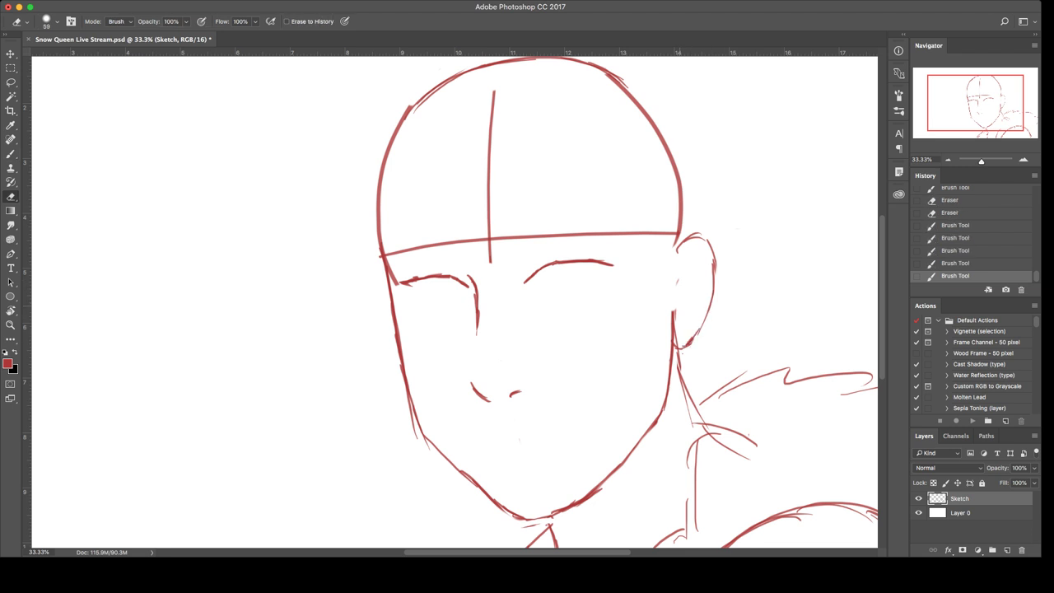
{"action": "left_click_drag", "start_coordinate": [678, 278], "coordinate": [669, 333]}
{"action": "key", "text": "b"}
{"action": "mouse_move", "coordinate": [679, 246]}
{"action": "left_mouse_down"}
{"action": "mouse_move", "coordinate": [698, 234]}
{"action": "mouse_move", "coordinate": [714, 246]}
{"action": "mouse_move", "coordinate": [710, 281]}
{"action": "left_mouse_up"}
{"action": "left_click_drag", "start_coordinate": [716, 263], "coordinate": [710, 293]}
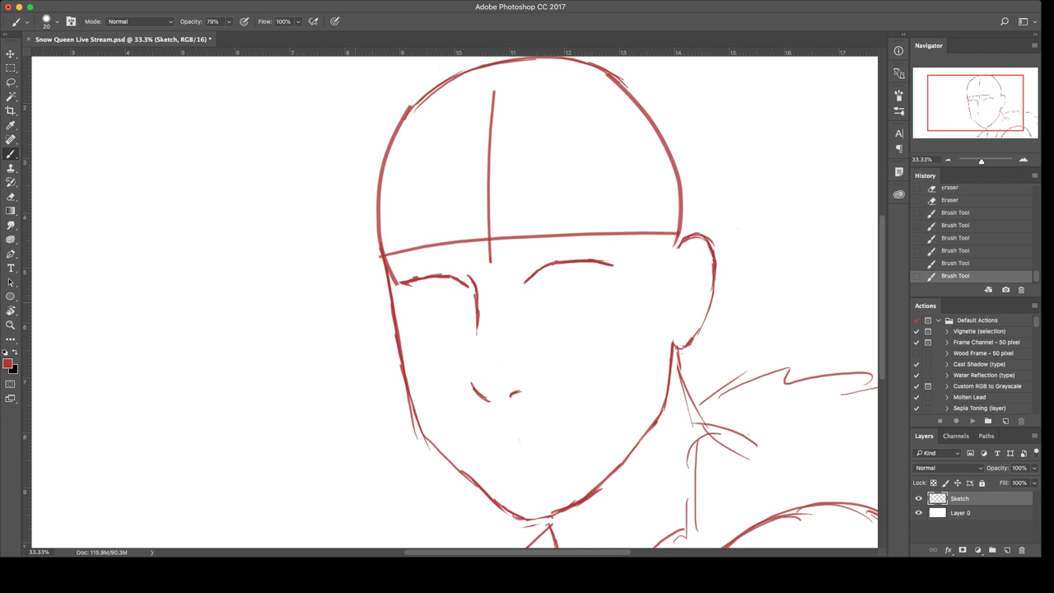
Step: Erase the horizontal brow guideline and the vertical centre line on the forehead
{"action": "key", "text": "e"}
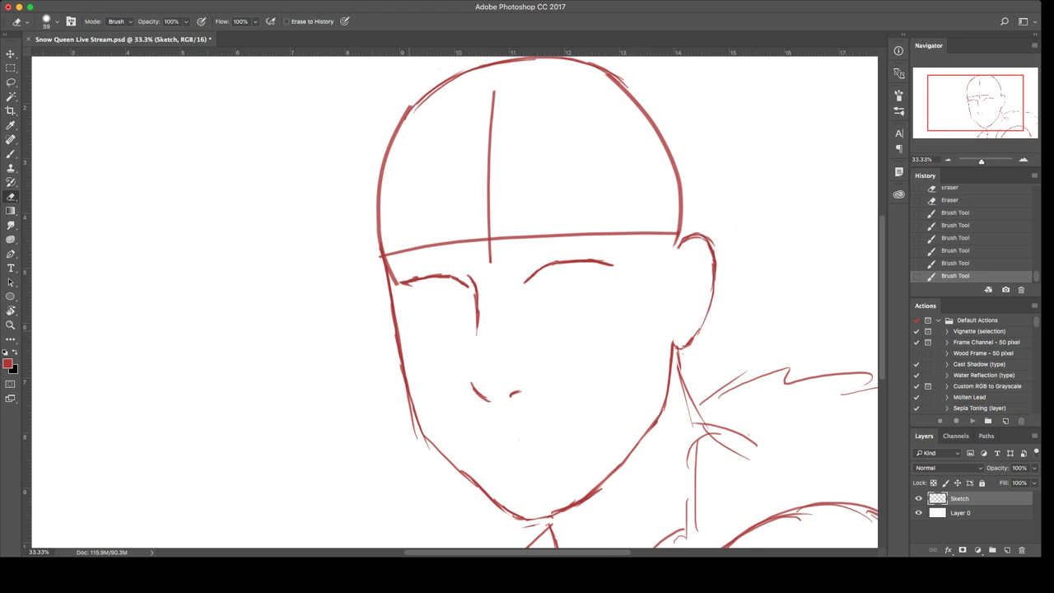
{"action": "mouse_move", "coordinate": [391, 267]}
{"action": "left_mouse_down"}
{"action": "mouse_move", "coordinate": [397, 282]}
{"action": "mouse_move", "coordinate": [402, 252]}
{"action": "mouse_move", "coordinate": [492, 243]}
{"action": "mouse_move", "coordinate": [435, 245]}
{"action": "left_mouse_up"}
{"action": "left_click_drag", "start_coordinate": [522, 235], "coordinate": [675, 234]}
{"action": "left_click_drag", "start_coordinate": [463, 242], "coordinate": [409, 248]}
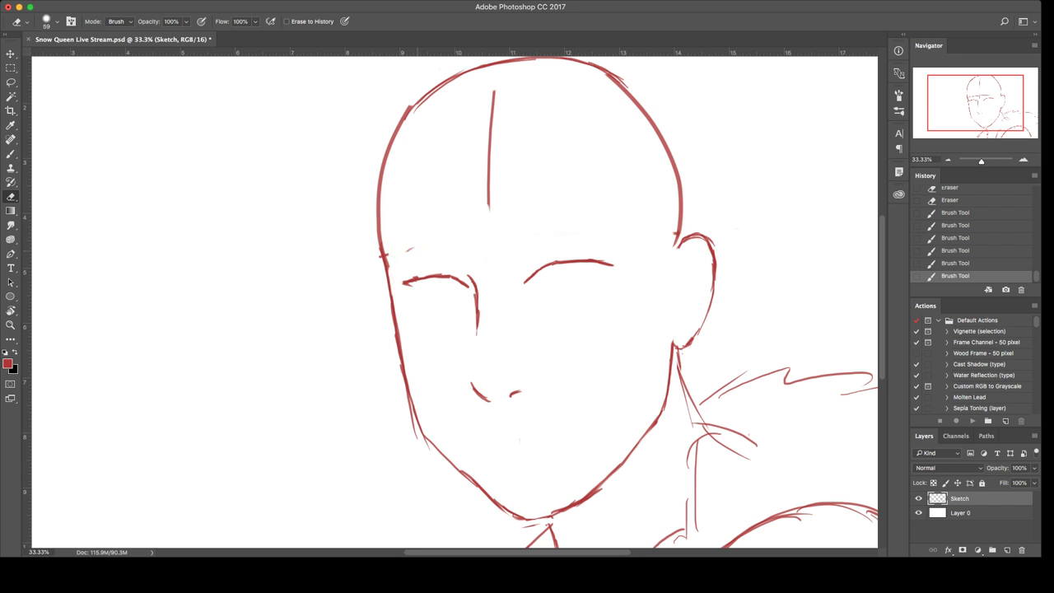
{"action": "left_click_drag", "start_coordinate": [488, 209], "coordinate": [492, 102]}
{"action": "key", "text": "b"}
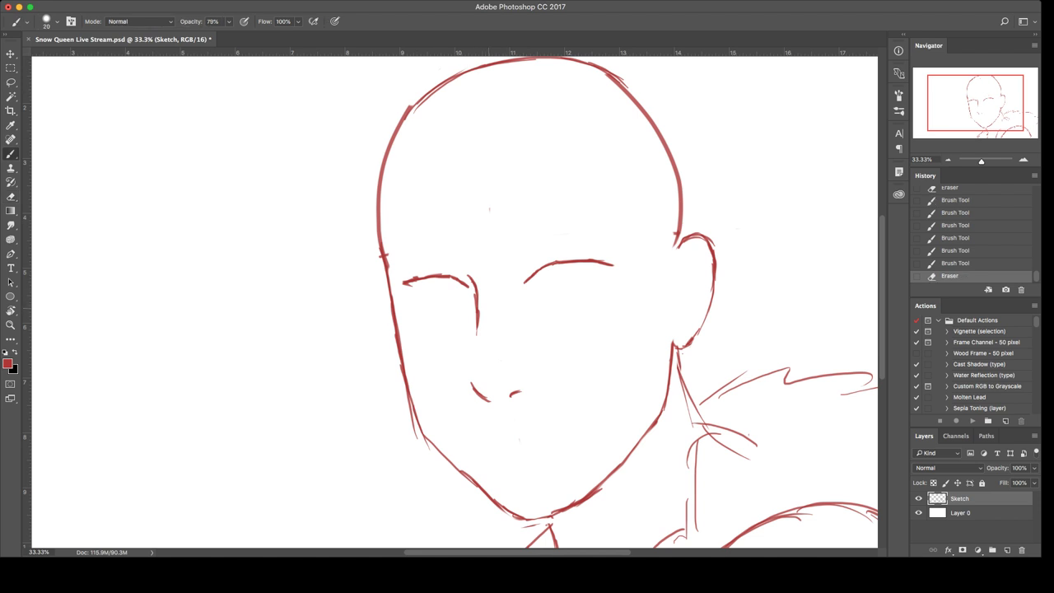
Step: Erase the lower nose bridge line, redraw it as a rounder curve and clean up its inner edge
{"action": "key", "text": "e"}
{"action": "left_click_drag", "start_coordinate": [475, 293], "coordinate": [478, 332]}
{"action": "key", "text": "b"}
{"action": "key", "text": "e"}
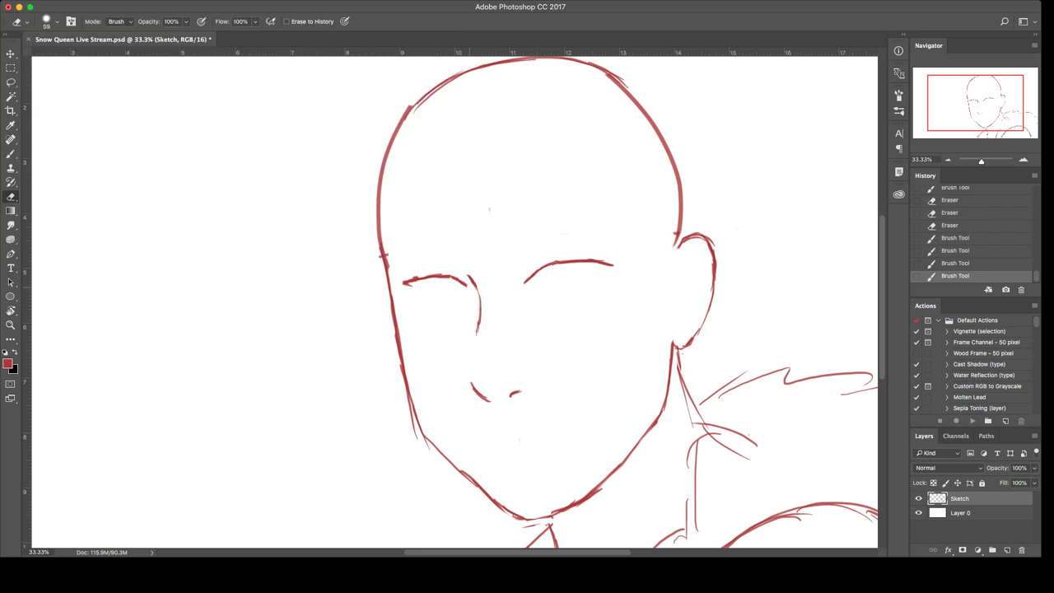
{"action": "left_click", "coordinate": [470, 290]}
{"action": "left_click", "coordinate": [470, 293]}
{"action": "key", "text": "b"}
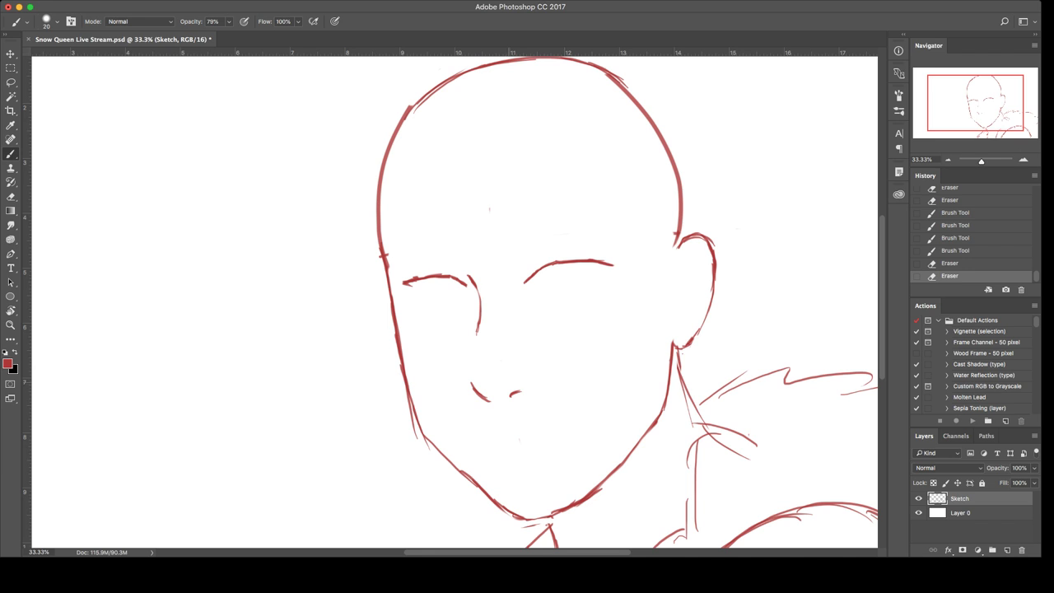
Step: Draw a slightly slanted mouth line below the nose, rising towards the right
{"action": "left_click_drag", "start_coordinate": [490, 448], "coordinate": [550, 433]}
{"action": "key", "text": "super+z"}
{"action": "left_click_drag", "start_coordinate": [487, 441], "coordinate": [562, 426]}
Step: Lasso the nose base and mouth, move them slightly up and to the left with Free Transform, and deselect
{"action": "key", "text": "l"}
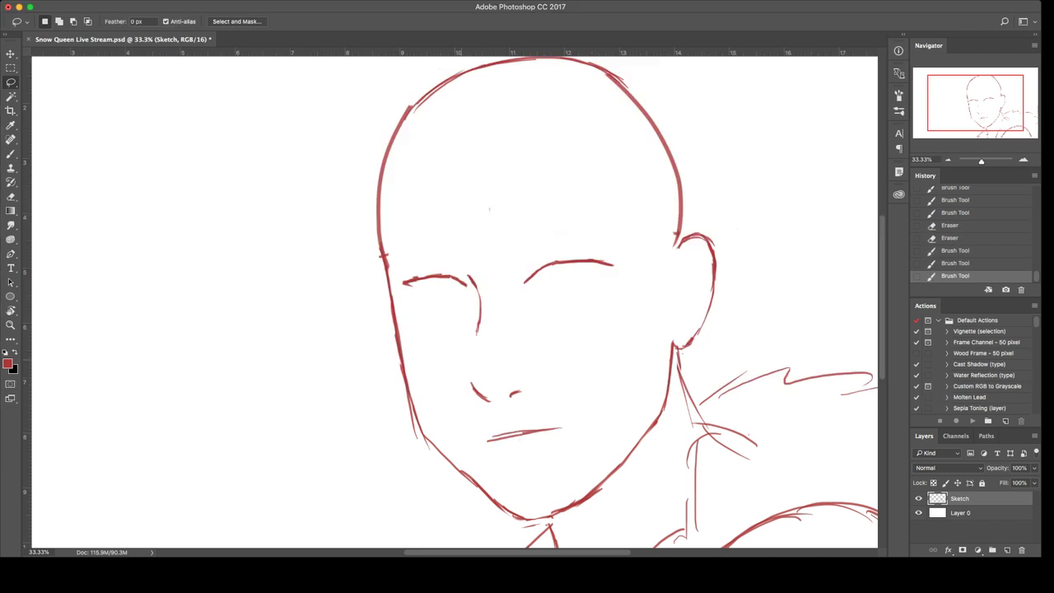
{"action": "mouse_move", "coordinate": [461, 366]}
{"action": "left_mouse_down"}
{"action": "mouse_move", "coordinate": [591, 448]}
{"action": "mouse_move", "coordinate": [477, 350]}
{"action": "left_mouse_up"}
{"action": "key", "text": "ctrl+t"}
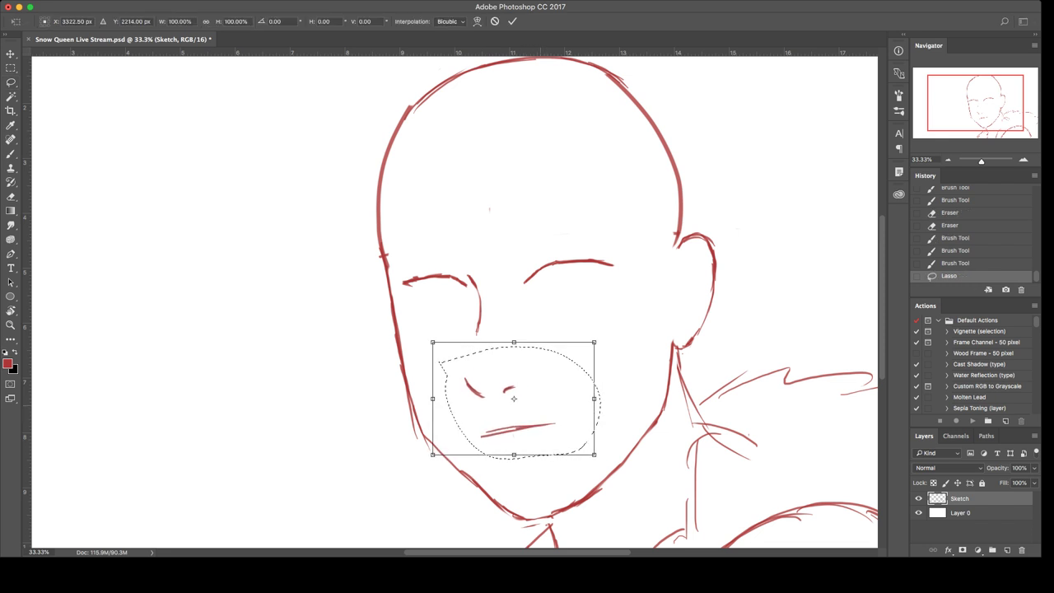
{"action": "key", "text": "Return"}
{"action": "key", "text": "ctrl+d"}
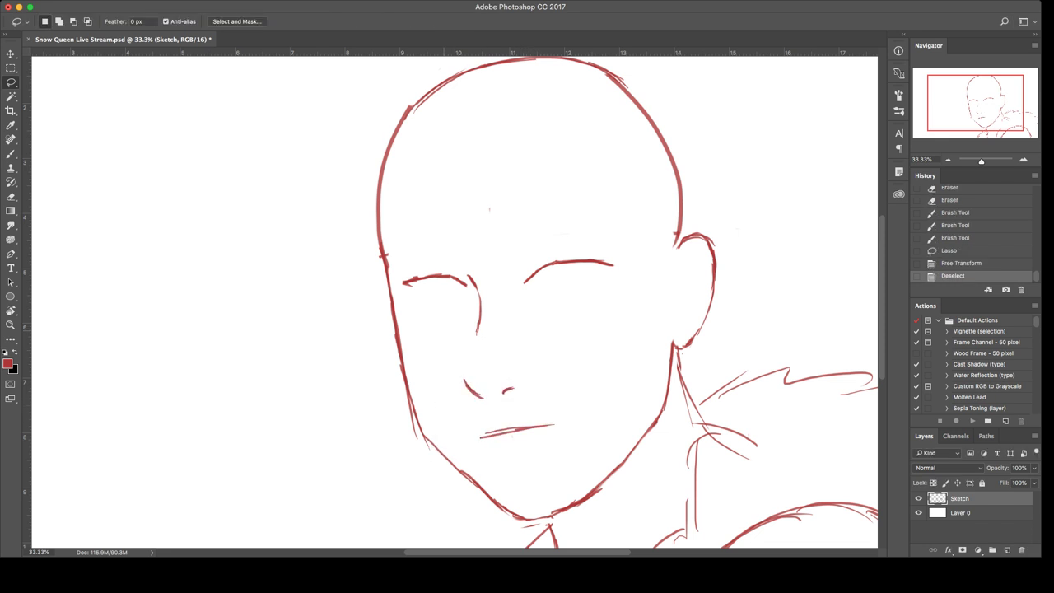
Step: Draw a new left face contour inside the old one, from the eye socket over the cheekbone to mouth level
{"action": "key", "text": "b"}
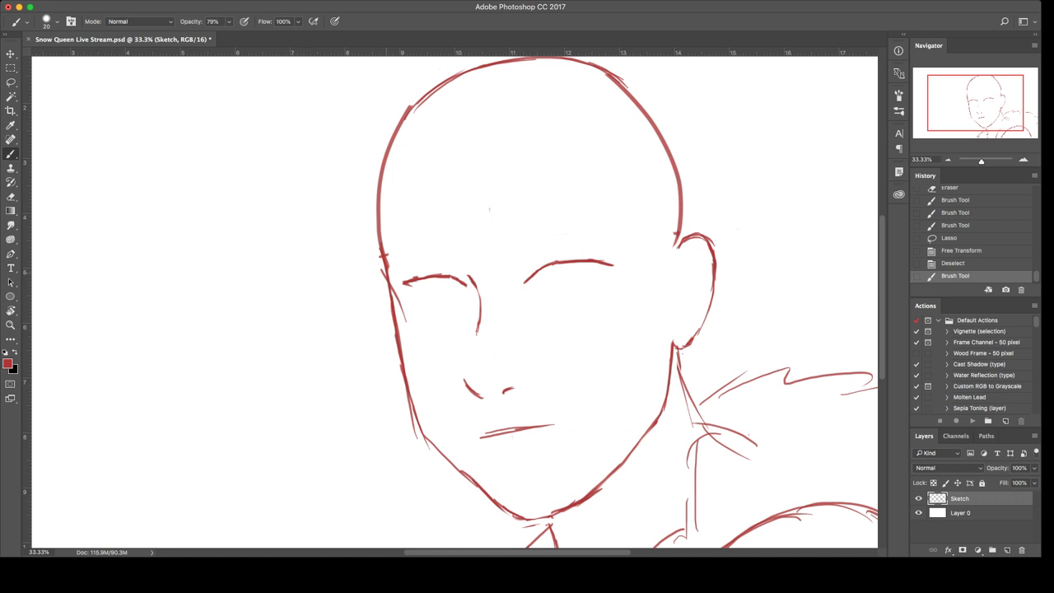
{"action": "left_click_drag", "start_coordinate": [394, 287], "coordinate": [422, 407]}
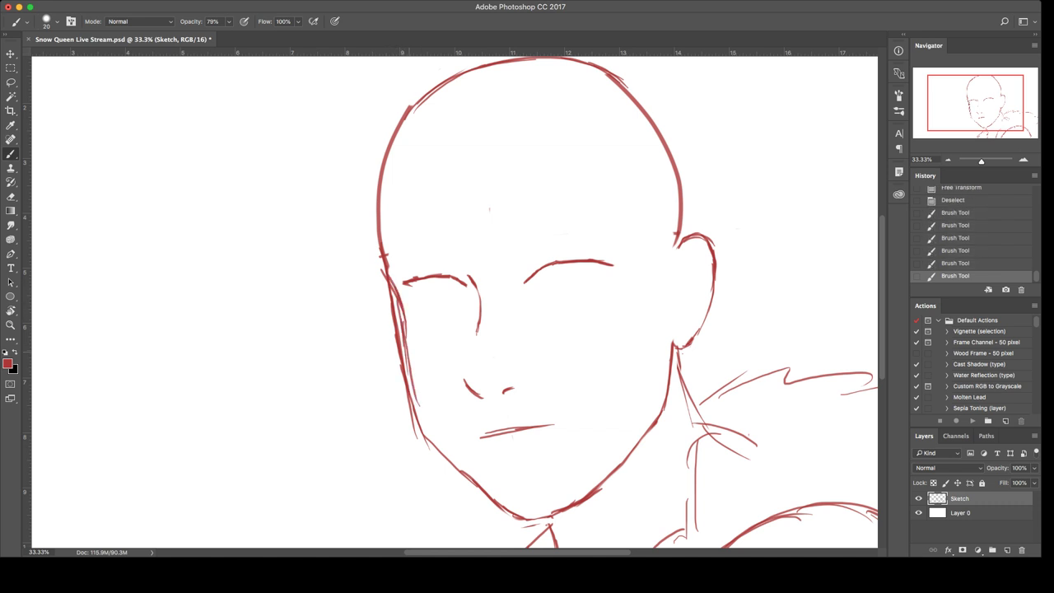
{"action": "left_click_drag", "start_coordinate": [410, 358], "coordinate": [429, 425]}
{"action": "left_click_drag", "start_coordinate": [414, 363], "coordinate": [429, 435]}
{"action": "mouse_move", "coordinate": [417, 381]}
{"action": "left_mouse_down"}
{"action": "mouse_move", "coordinate": [445, 450]}
{"action": "mouse_move", "coordinate": [420, 440]}
{"action": "mouse_move", "coordinate": [428, 443]}
{"action": "mouse_move", "coordinate": [420, 413]}
{"action": "mouse_move", "coordinate": [461, 472]}
{"action": "mouse_move", "coordinate": [392, 313]}
{"action": "mouse_move", "coordinate": [428, 419]}
{"action": "left_mouse_up"}
Step: Erase the old left cheek and jaw outline and redraw the jaw curving from the cheek to the chin
{"action": "key", "text": "e"}
{"action": "key", "text": "b"}
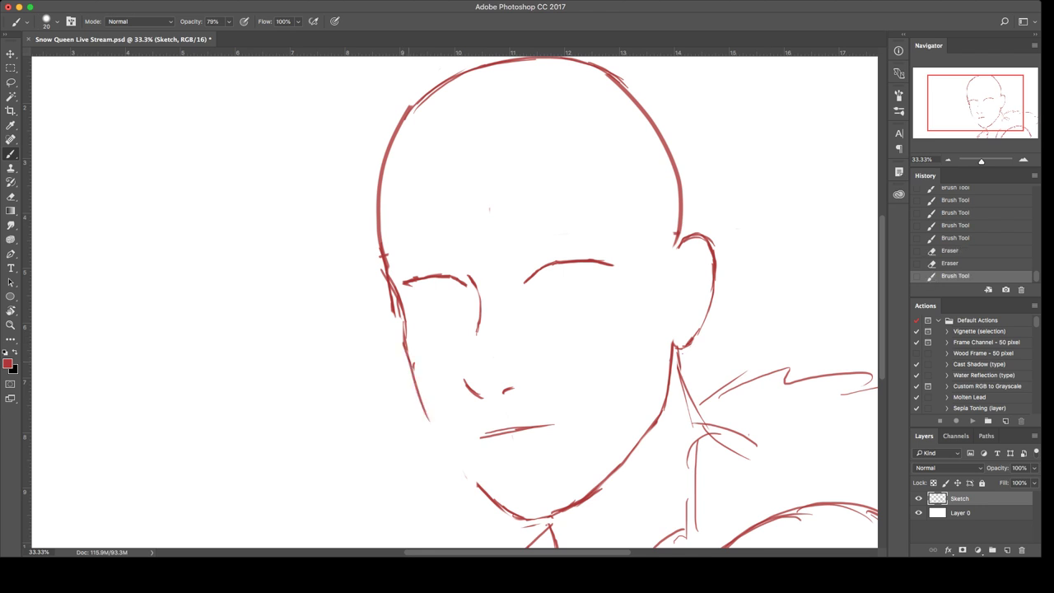
{"action": "left_click_drag", "start_coordinate": [408, 361], "coordinate": [450, 458]}
{"action": "mouse_move", "coordinate": [428, 422]}
{"action": "left_mouse_down"}
{"action": "mouse_move", "coordinate": [478, 486]}
{"action": "mouse_move", "coordinate": [529, 509]}
{"action": "left_mouse_up"}
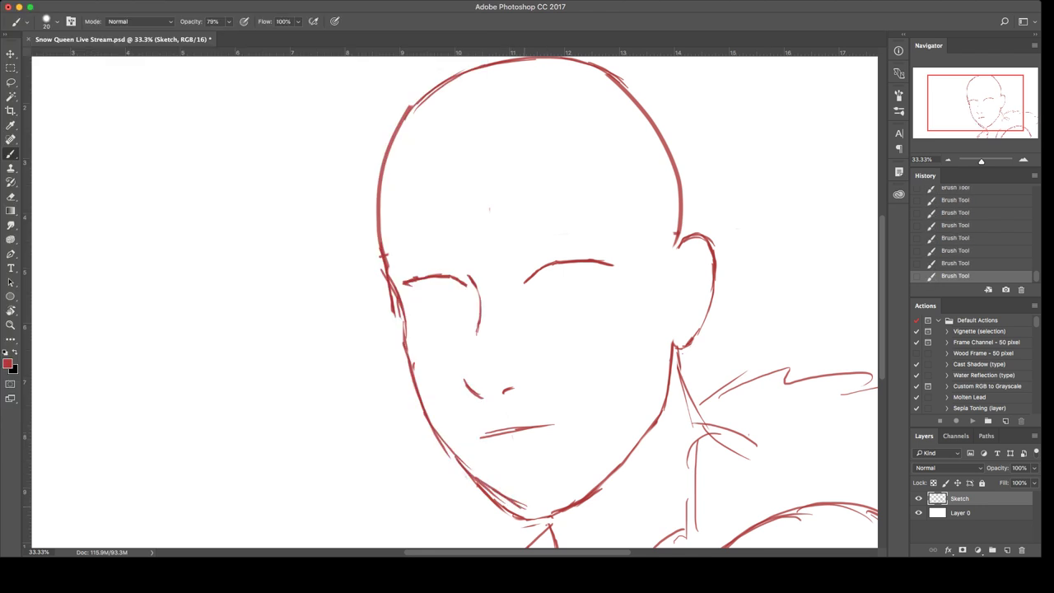
Step: Draw a new chin line slightly above the old one
{"action": "key", "text": "e"}
{"action": "key", "text": "b"}
{"action": "left_click_drag", "start_coordinate": [496, 493], "coordinate": [542, 501]}
{"action": "mouse_move", "coordinate": [514, 503]}
{"action": "left_mouse_down"}
{"action": "mouse_move", "coordinate": [556, 497]}
{"action": "mouse_move", "coordinate": [528, 504]}
{"action": "left_mouse_up"}
{"action": "key", "text": "e"}
{"action": "key", "text": "b"}
Step: Draw a new right jaw line inside the old one from the chin towards the ear, undoing and retrying strokes
{"action": "left_click_drag", "start_coordinate": [524, 508], "coordinate": [583, 475]}
{"action": "key", "text": "super+z"}
{"action": "mouse_move", "coordinate": [528, 508]}
{"action": "left_mouse_down"}
{"action": "mouse_move", "coordinate": [591, 475]}
{"action": "mouse_move", "coordinate": [624, 423]}
{"action": "left_mouse_up"}
{"action": "key", "text": "super+z"}
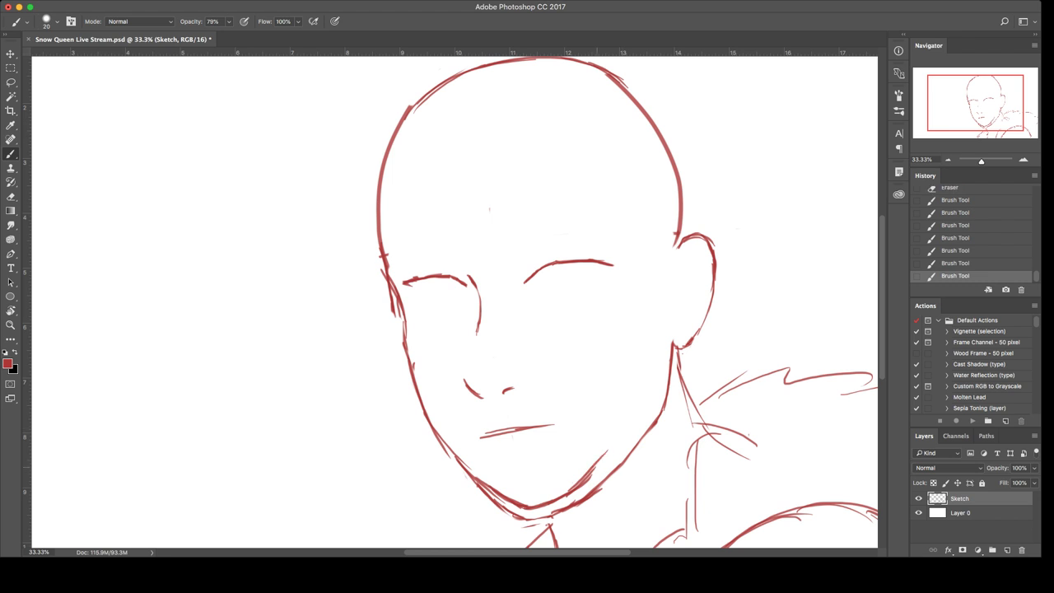
{"action": "left_click_drag", "start_coordinate": [577, 484], "coordinate": [630, 427]}
{"action": "key", "text": "super+z"}
{"action": "mouse_move", "coordinate": [577, 490]}
{"action": "left_mouse_down"}
{"action": "mouse_move", "coordinate": [644, 421]}
{"action": "mouse_move", "coordinate": [673, 342]}
{"action": "mouse_move", "coordinate": [620, 451]}
{"action": "mouse_move", "coordinate": [575, 494]}
{"action": "left_mouse_up"}
Step: Erase the old chin and right jaw outline along with the stray strokes between the chin and the new jaw
{"action": "key", "text": "e"}
{"action": "left_click_drag", "start_coordinate": [603, 451], "coordinate": [568, 485]}
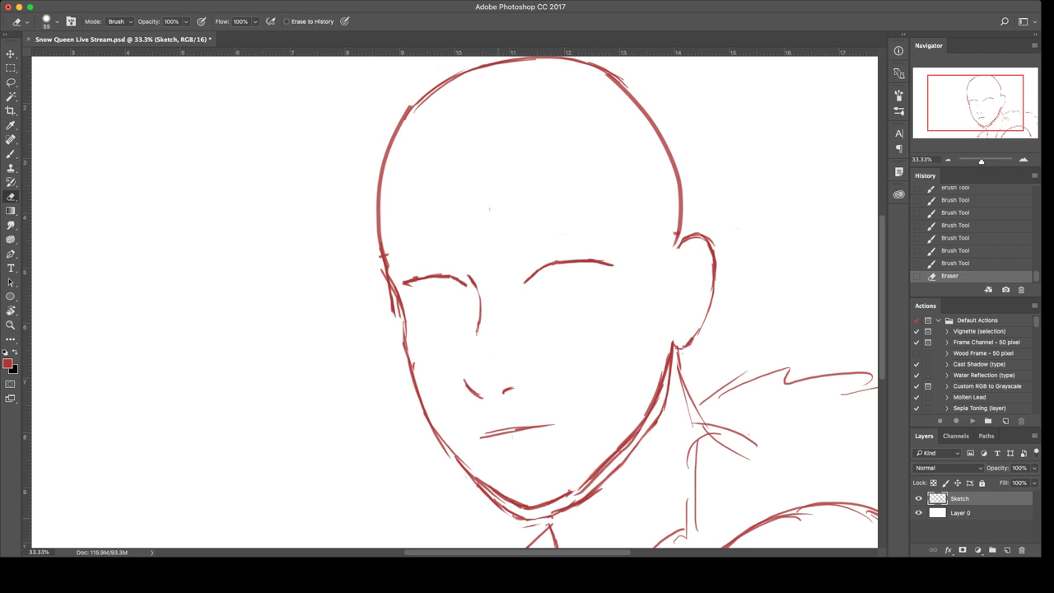
{"action": "mouse_move", "coordinate": [504, 512]}
{"action": "left_mouse_down"}
{"action": "mouse_move", "coordinate": [474, 481]}
{"action": "mouse_move", "coordinate": [535, 521]}
{"action": "mouse_move", "coordinate": [601, 487]}
{"action": "mouse_move", "coordinate": [631, 453]}
{"action": "left_mouse_up"}
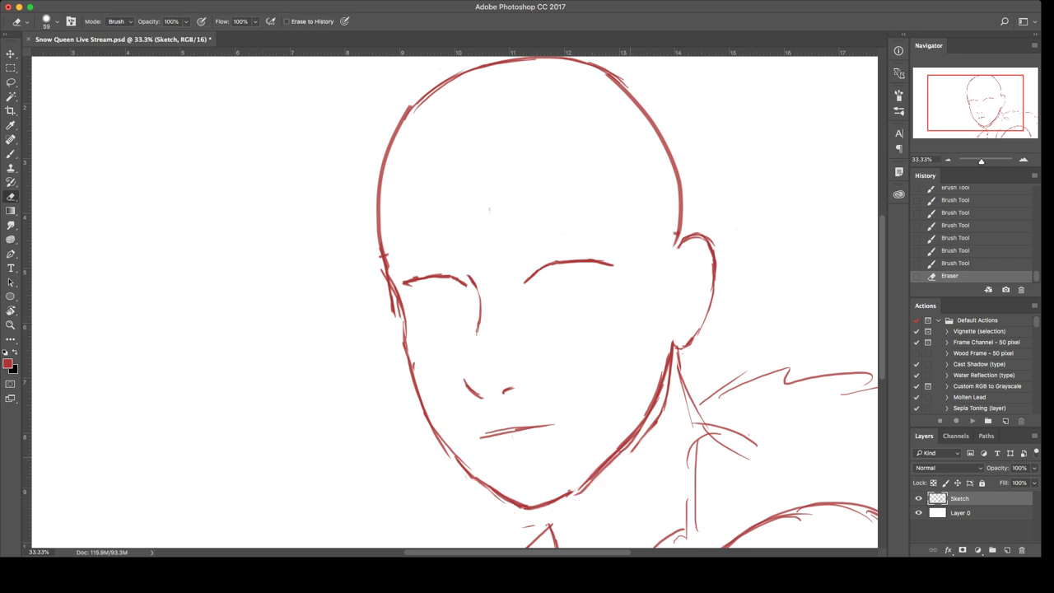
{"action": "mouse_move", "coordinate": [575, 494]}
{"action": "left_mouse_down"}
{"action": "mouse_move", "coordinate": [624, 449]}
{"action": "mouse_move", "coordinate": [678, 352]}
{"action": "mouse_move", "coordinate": [638, 430]}
{"action": "mouse_move", "coordinate": [570, 494]}
{"action": "left_mouse_up"}
{"action": "key", "text": "b"}
{"action": "key", "text": "e"}
{"action": "key", "text": "b"}
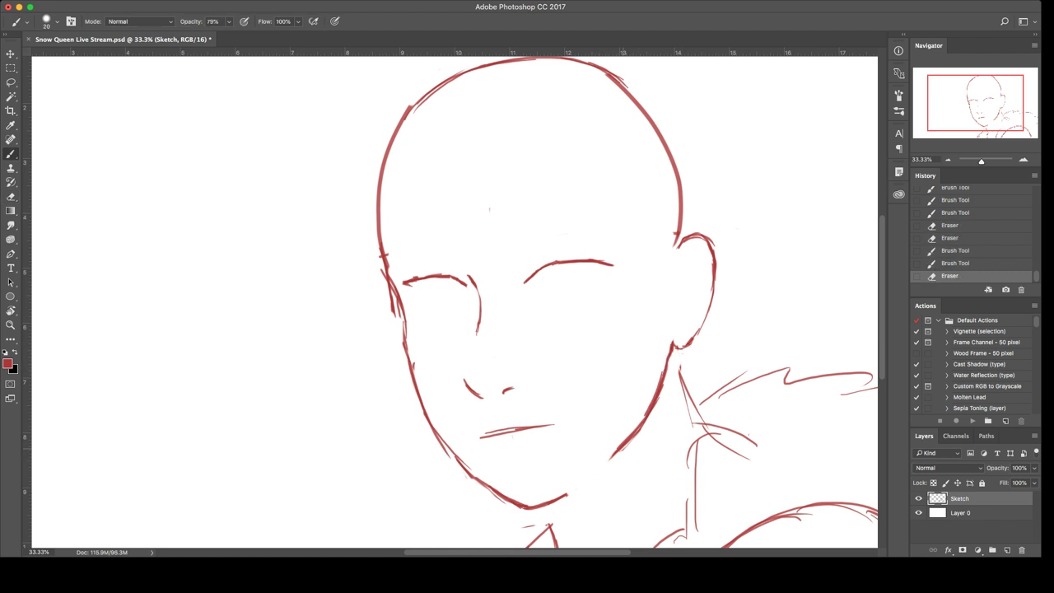
Step: Extend the right jaw line towards the chin and erase stray marks at the left temple, forehead and right side of the skull
{"action": "left_click_drag", "start_coordinate": [642, 426], "coordinate": [583, 485]}
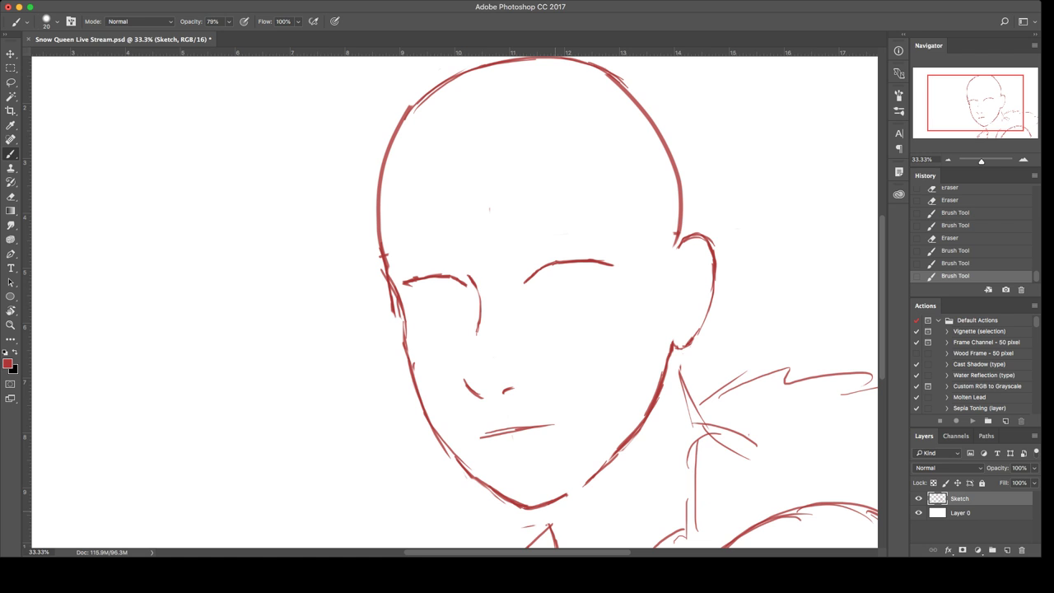
{"action": "key", "text": "e"}
{"action": "left_click_drag", "start_coordinate": [391, 317], "coordinate": [381, 270]}
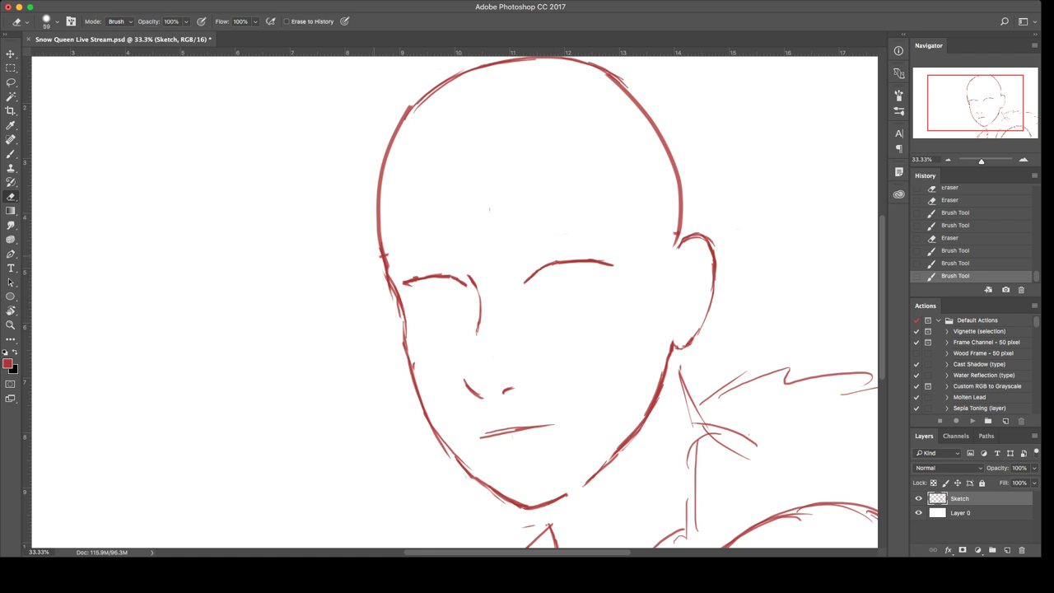
{"action": "left_click", "coordinate": [489, 209]}
{"action": "left_click_drag", "start_coordinate": [680, 206], "coordinate": [679, 226]}
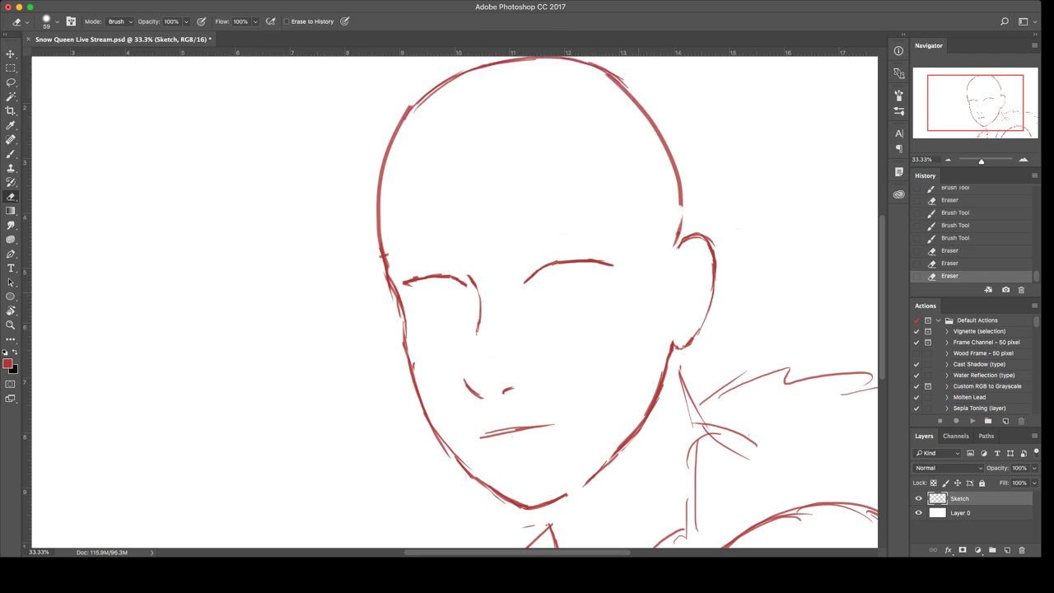
Step: Erase the doubled lower part of the left jaw and redraw it as one curve down to the chin
{"action": "left_click_drag", "start_coordinate": [437, 437], "coordinate": [496, 488]}
{"action": "key", "text": "b"}
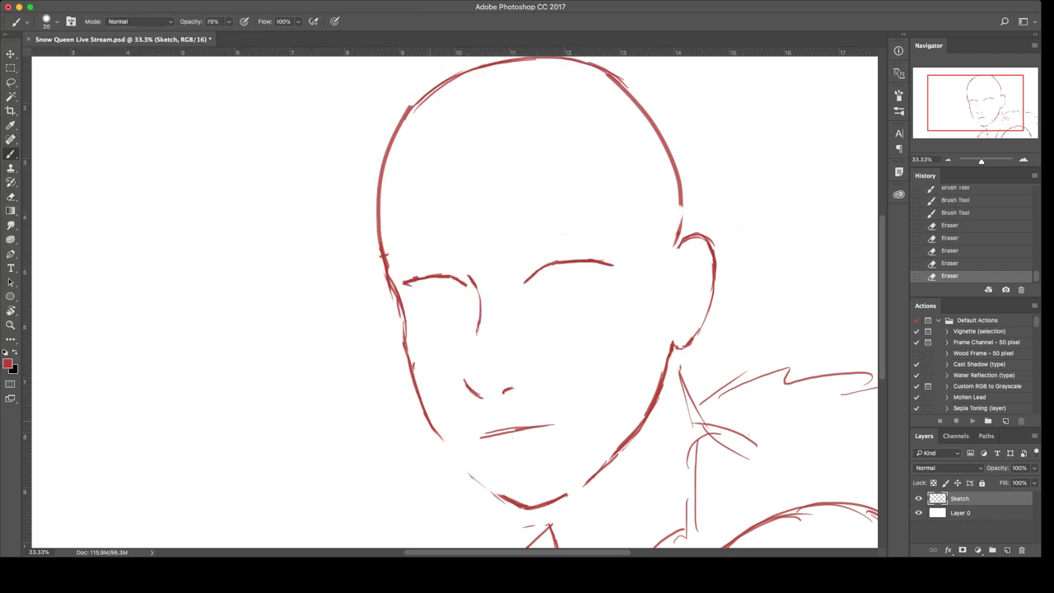
{"action": "left_click_drag", "start_coordinate": [431, 423], "coordinate": [496, 494]}
{"action": "key", "text": "super+z"}
{"action": "left_click_drag", "start_coordinate": [452, 455], "coordinate": [503, 498]}
{"action": "mouse_move", "coordinate": [483, 483]}
{"action": "left_mouse_down"}
{"action": "mouse_move", "coordinate": [502, 497]}
{"action": "mouse_move", "coordinate": [494, 493]}
{"action": "left_mouse_up"}
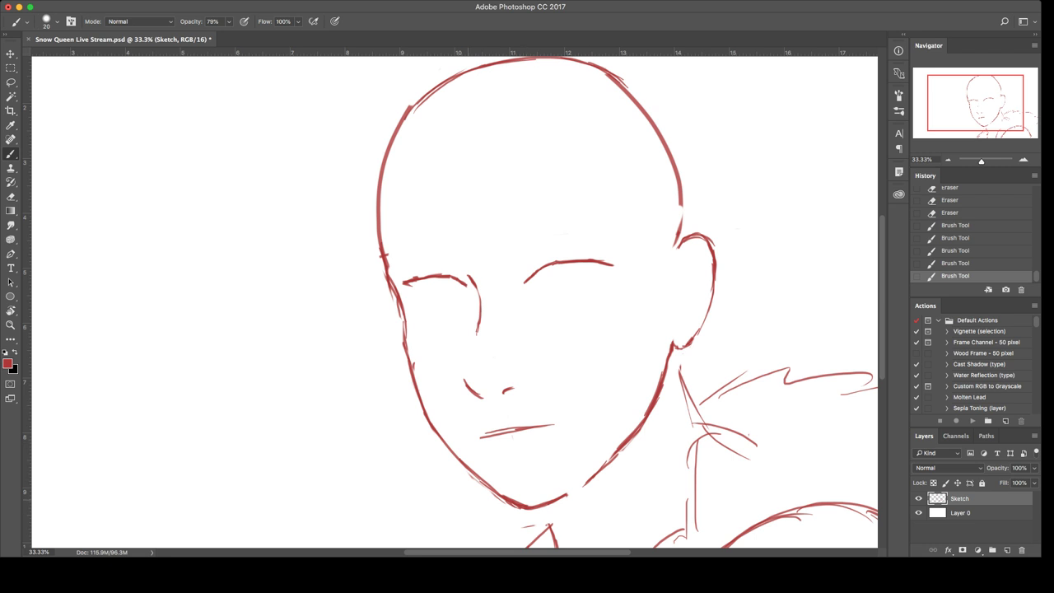
Step: Erase the thick overlap where the left jaw meets the chin and redraw the join with a cleaner line
{"action": "key", "text": "e"}
{"action": "left_click_drag", "start_coordinate": [471, 474], "coordinate": [520, 509]}
{"action": "key", "text": "b"}
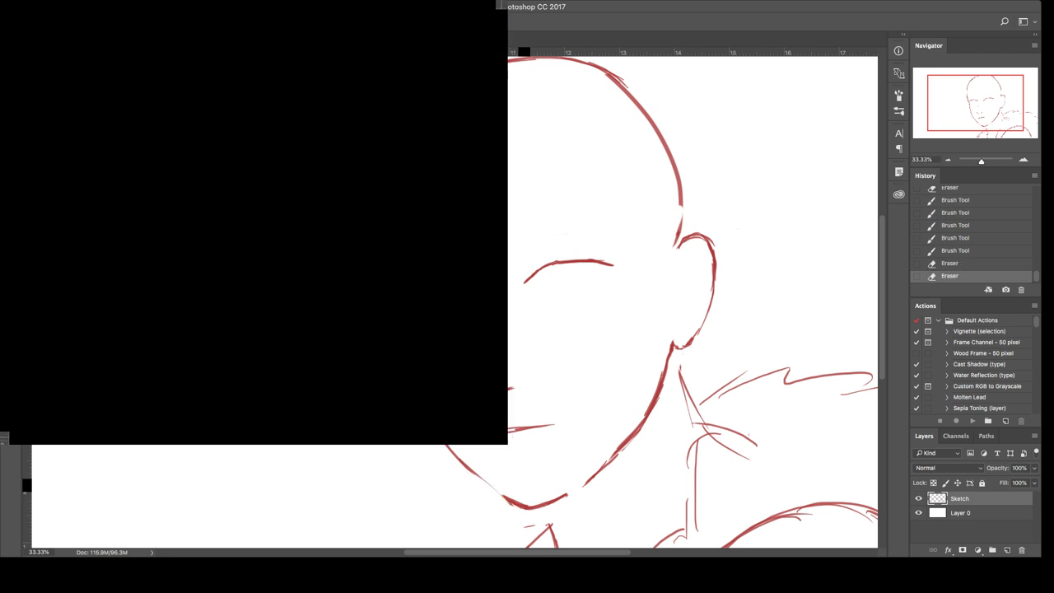
{"action": "mouse_move", "coordinate": [468, 468]}
{"action": "left_mouse_down"}
{"action": "mouse_move", "coordinate": [514, 503]}
{"action": "mouse_move", "coordinate": [504, 502]}
{"action": "mouse_move", "coordinate": [537, 502]}
{"action": "left_mouse_up"}
Step: Erase the rough lower section of the right jaw and redraw it as a smoother curve
{"action": "key", "text": "e"}
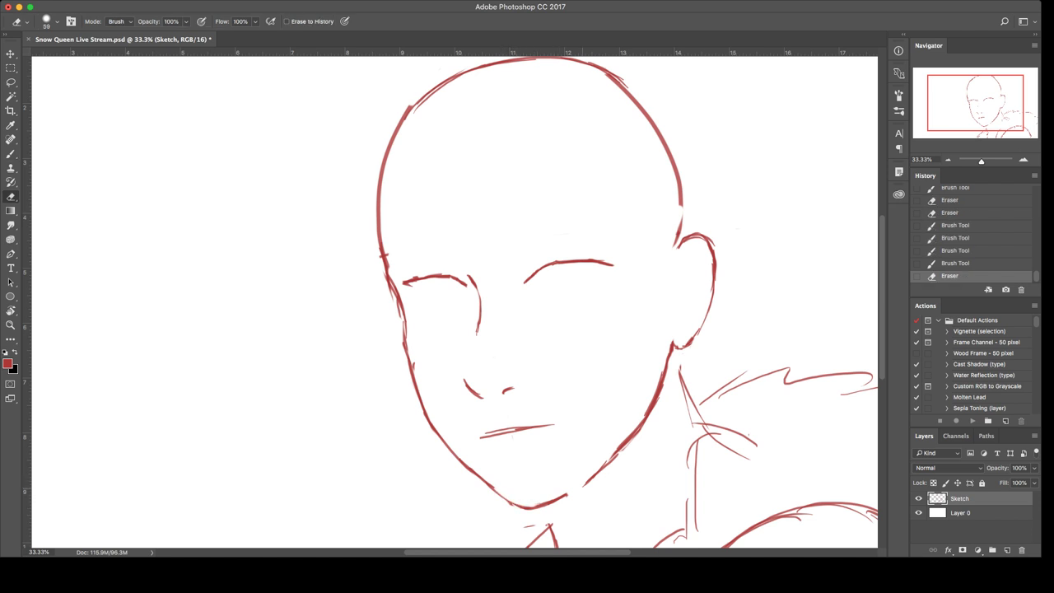
{"action": "left_click_drag", "start_coordinate": [591, 476], "coordinate": [618, 447]}
{"action": "left_click_drag", "start_coordinate": [650, 410], "coordinate": [586, 485]}
{"action": "key", "text": "b"}
{"action": "left_click_drag", "start_coordinate": [627, 443], "coordinate": [596, 471]}
{"action": "left_click_drag", "start_coordinate": [629, 441], "coordinate": [609, 458]}
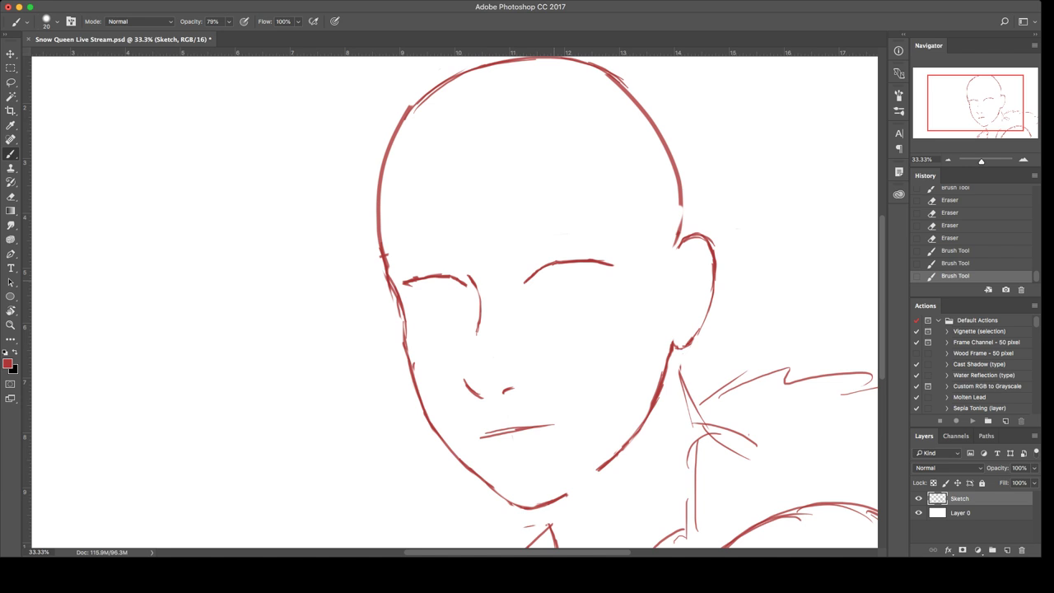
Step: Lasso the left eye line with the nose bridge, rotate them -3.47° with Free Transform, and deselect
{"action": "key", "text": "l"}
{"action": "mouse_move", "coordinate": [430, 239]}
{"action": "left_mouse_down"}
{"action": "mouse_move", "coordinate": [397, 259]}
{"action": "mouse_move", "coordinate": [438, 331]}
{"action": "mouse_move", "coordinate": [434, 223]}
{"action": "mouse_move", "coordinate": [429, 239]}
{"action": "left_mouse_up"}
{"action": "key", "text": "ctrl+t"}
{"action": "mouse_move", "coordinate": [452, 284]}
{"action": "left_mouse_down"}
{"action": "mouse_move", "coordinate": [470, 282]}
{"action": "mouse_move", "coordinate": [455, 288]}
{"action": "left_mouse_up"}
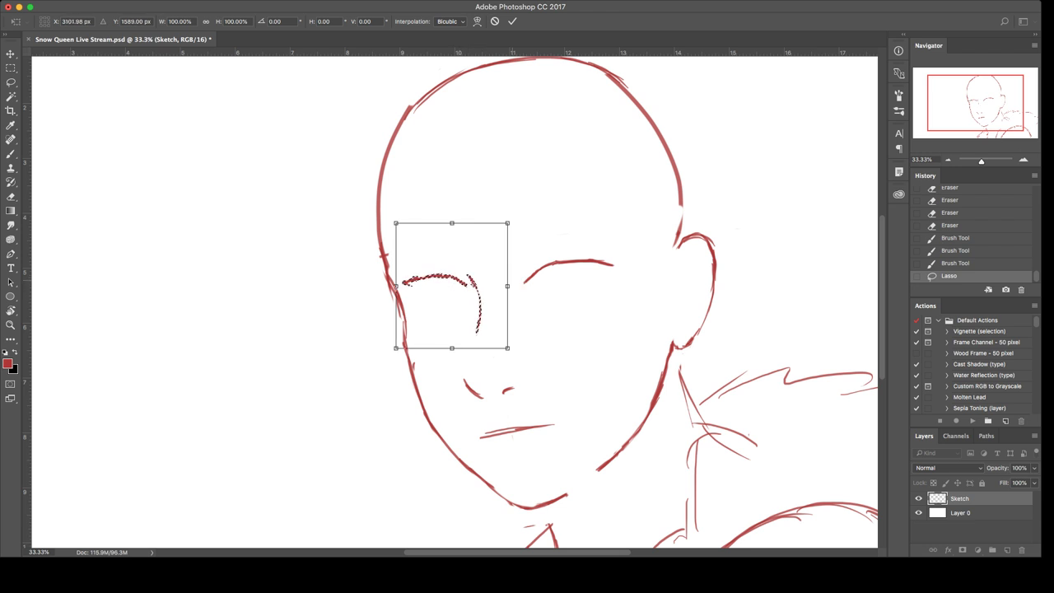
{"action": "left_click_drag", "start_coordinate": [576, 290], "coordinate": [575, 276]}
{"action": "left_click_drag", "start_coordinate": [481, 288], "coordinate": [477, 292]}
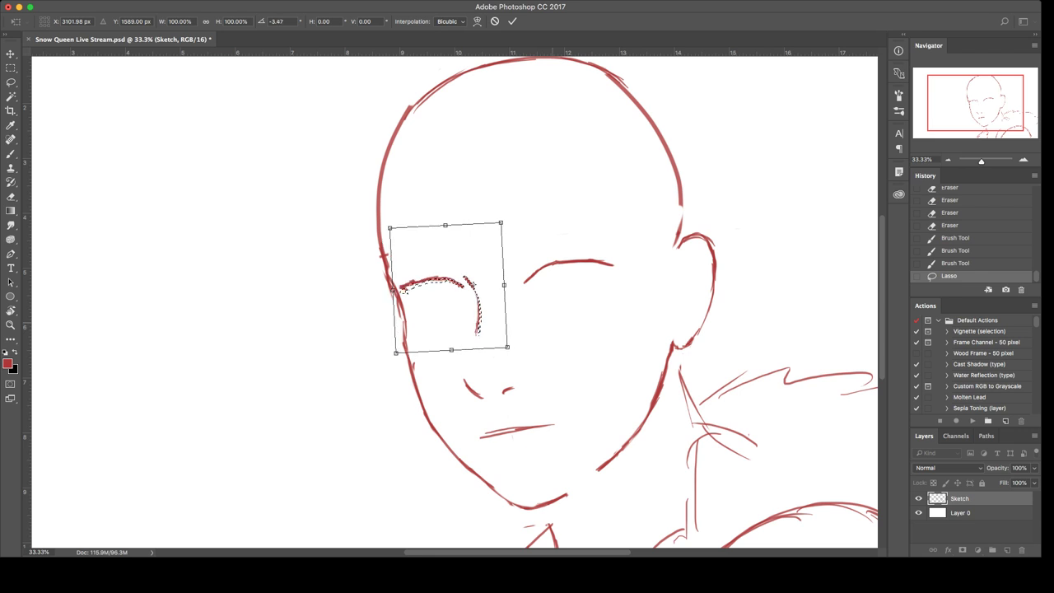
{"action": "key", "text": "Return"}
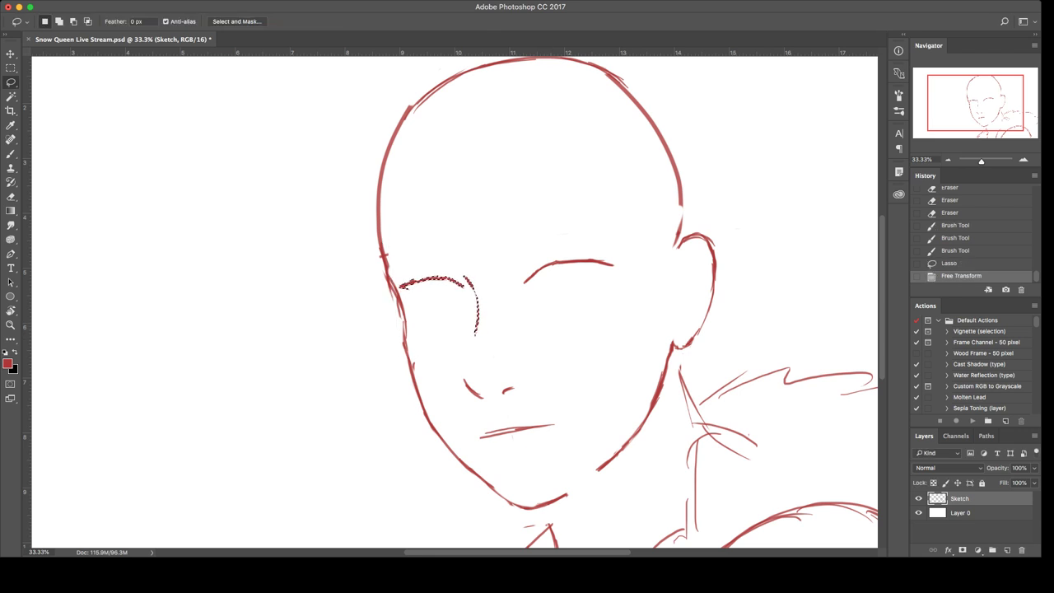
{"action": "key", "text": "super+d"}
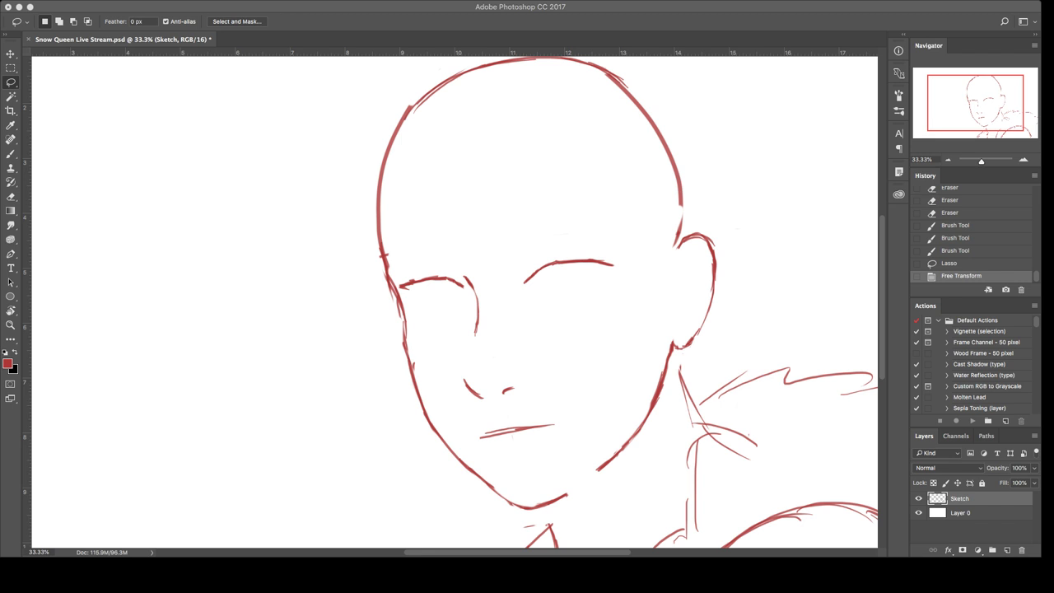
Step: Lasso the right eye line, move it slightly towards the nose and tilt it with Free Transform, and deselect
{"action": "key", "text": "super+Tab"}
{"action": "mouse_move", "coordinate": [534, 223]}
{"action": "left_mouse_down"}
{"action": "mouse_move", "coordinate": [514, 247]}
{"action": "mouse_move", "coordinate": [527, 235]}
{"action": "left_mouse_up"}
{"action": "key", "text": "super+t"}
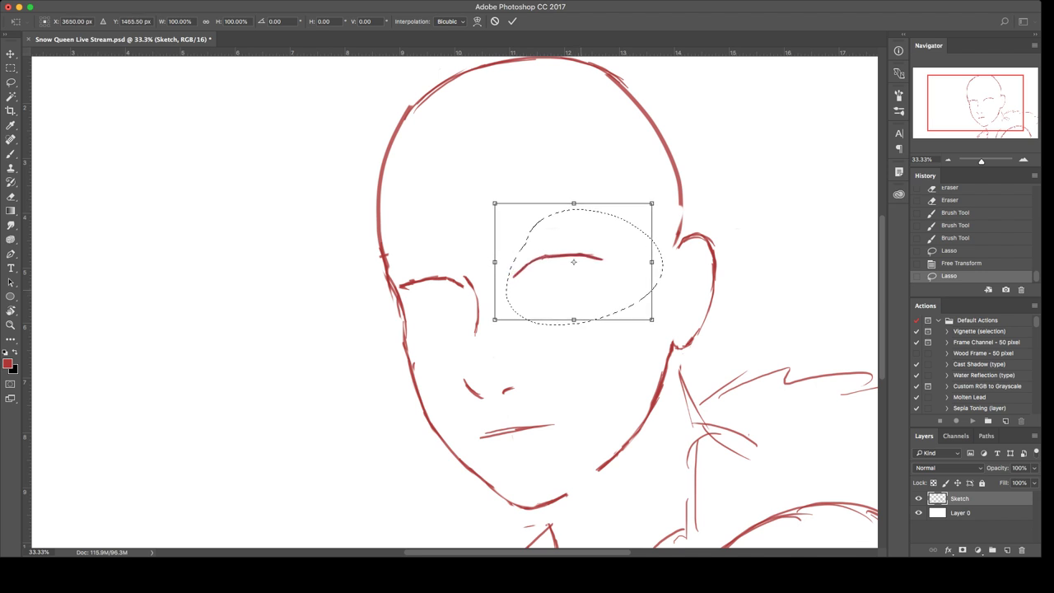
{"action": "key", "text": "Return"}
{"action": "key", "text": "super+d"}
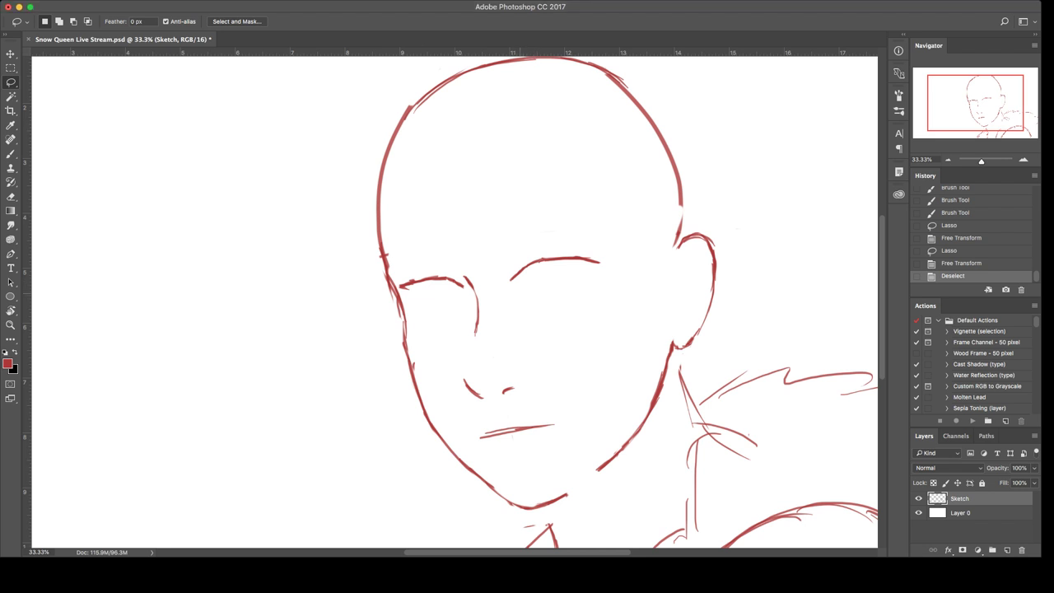
Step: Extend the chin line with a short stroke towards the right jaw, undoing the first attempt
{"action": "key", "text": "b"}
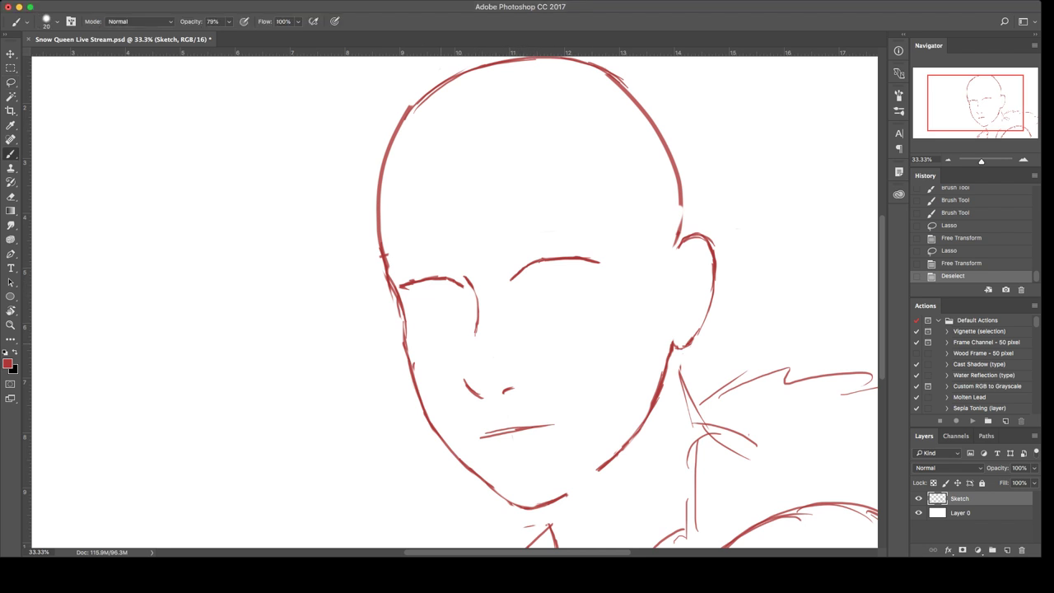
{"action": "mouse_move", "coordinate": [560, 497]}
{"action": "left_mouse_down"}
{"action": "mouse_move", "coordinate": [589, 481]}
{"action": "mouse_move", "coordinate": [578, 489]}
{"action": "left_mouse_up"}
{"action": "key", "text": "ctrl+z"}
{"action": "left_click_drag", "start_coordinate": [557, 499], "coordinate": [576, 491]}
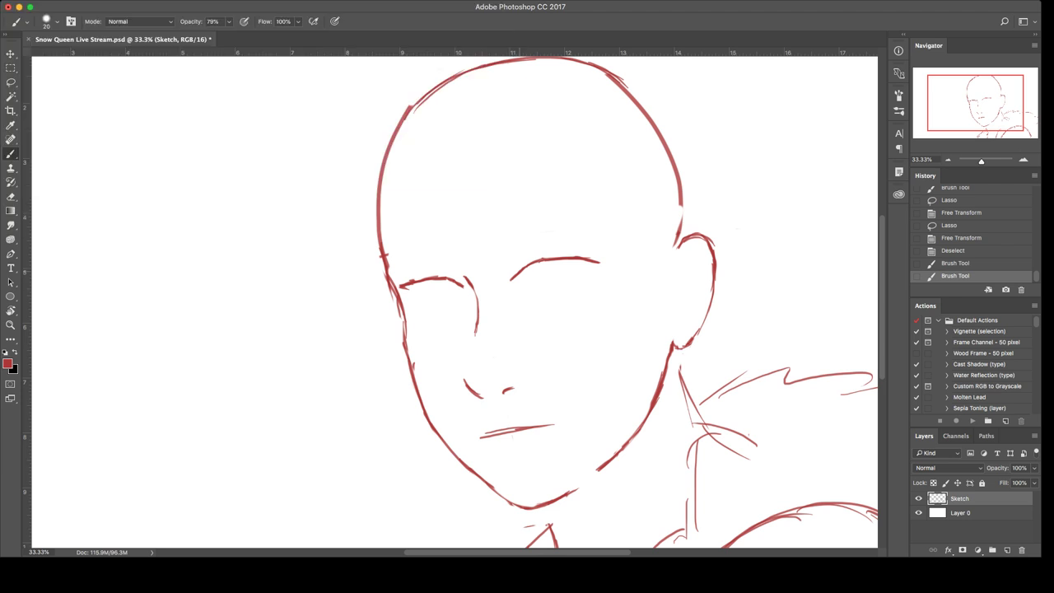
Step: Rework the right eye's upper lid from its inner corner outward and erase the excess beneath it
{"action": "left_click_drag", "start_coordinate": [520, 271], "coordinate": [511, 280]}
{"action": "mouse_move", "coordinate": [521, 273]}
{"action": "left_mouse_down"}
{"action": "mouse_move", "coordinate": [516, 287]}
{"action": "mouse_move", "coordinate": [524, 269]}
{"action": "left_mouse_up"}
{"action": "mouse_move", "coordinate": [520, 272]}
{"action": "left_mouse_down"}
{"action": "mouse_move", "coordinate": [549, 260]}
{"action": "mouse_move", "coordinate": [589, 271]}
{"action": "left_mouse_up"}
{"action": "key", "text": "e"}
{"action": "left_click_drag", "start_coordinate": [567, 269], "coordinate": [586, 271]}
Step: Draw the right eye's inner corner and its lower lid curving up to the outer corner
{"action": "key", "text": "b"}
{"action": "left_click_drag", "start_coordinate": [516, 280], "coordinate": [515, 288]}
{"action": "left_click_drag", "start_coordinate": [517, 281], "coordinate": [524, 288]}
{"action": "left_click_drag", "start_coordinate": [517, 287], "coordinate": [572, 274]}
{"action": "left_click_drag", "start_coordinate": [553, 282], "coordinate": [597, 268]}
Step: Clean up and thicken the inner part of the right eye's upper lid
{"action": "key", "text": "e"}
{"action": "key", "text": "b"}
{"action": "left_click_drag", "start_coordinate": [519, 279], "coordinate": [535, 261]}
{"action": "key", "text": "e"}
{"action": "key", "text": "b"}
{"action": "left_click_drag", "start_coordinate": [530, 265], "coordinate": [547, 260]}
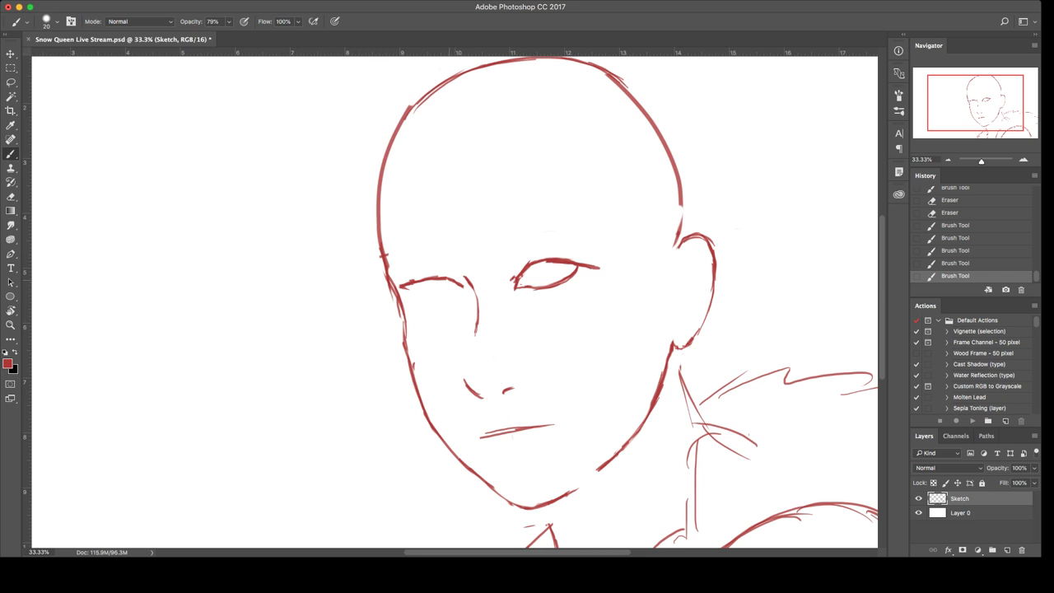
Step: Erase the old left eye line and draw a narrow almond-shaped eye with upper and lower lids beside the nose bridge
{"action": "key", "text": "e"}
{"action": "mouse_move", "coordinate": [461, 280]}
{"action": "left_mouse_down"}
{"action": "mouse_move", "coordinate": [407, 283]}
{"action": "mouse_move", "coordinate": [471, 298]}
{"action": "mouse_move", "coordinate": [444, 286]}
{"action": "left_mouse_up"}
{"action": "key", "text": "b"}
{"action": "mouse_move", "coordinate": [436, 286]}
{"action": "left_mouse_down"}
{"action": "mouse_move", "coordinate": [454, 288]}
{"action": "mouse_move", "coordinate": [418, 293]}
{"action": "mouse_move", "coordinate": [448, 310]}
{"action": "left_mouse_up"}
{"action": "mouse_move", "coordinate": [428, 309]}
{"action": "left_mouse_down"}
{"action": "mouse_move", "coordinate": [472, 295]}
{"action": "mouse_move", "coordinate": [400, 282]}
{"action": "left_mouse_up"}
{"action": "key", "text": "e"}
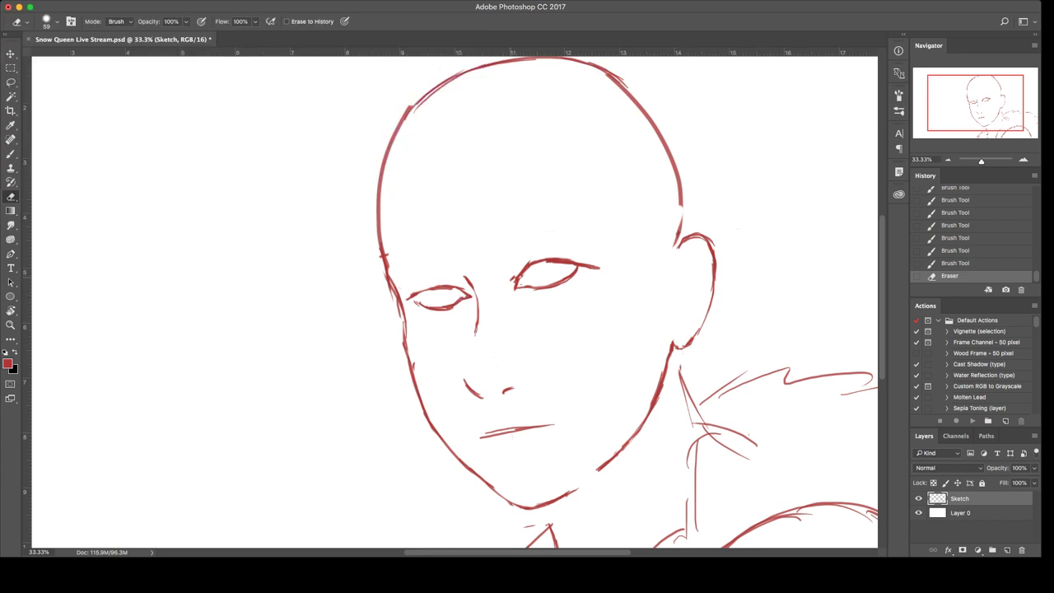
Step: Lasso the right eye, move it slightly towards the ear with Free Transform, and deselect
{"action": "key", "text": "l"}
{"action": "mouse_move", "coordinate": [506, 219]}
{"action": "left_mouse_down"}
{"action": "mouse_move", "coordinate": [632, 257]}
{"action": "mouse_move", "coordinate": [504, 222]}
{"action": "left_mouse_up"}
{"action": "key", "text": "ctrl+t"}
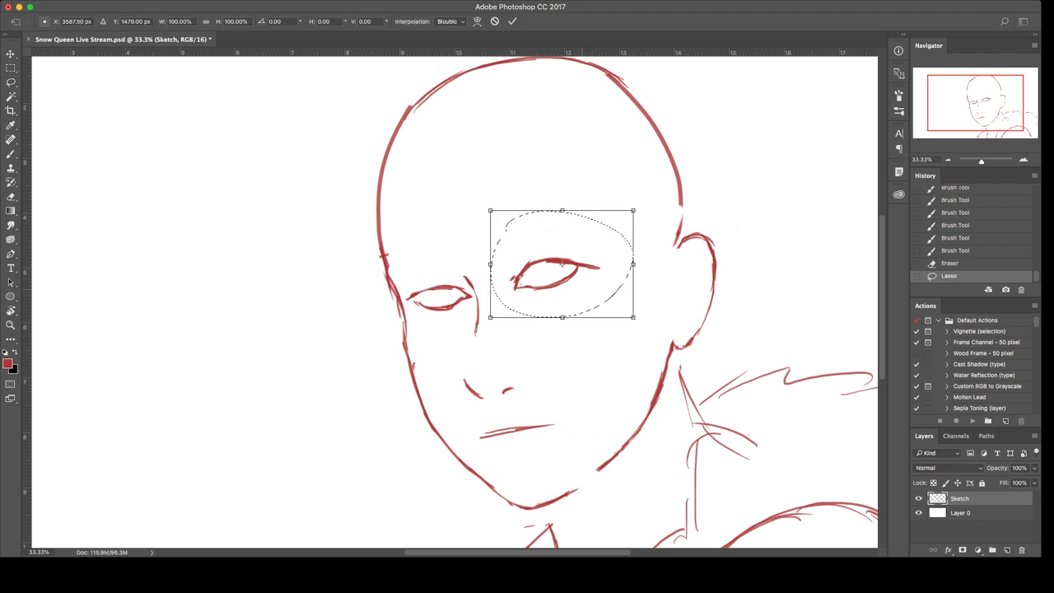
{"action": "left_click_drag", "start_coordinate": [551, 276], "coordinate": [564, 276]}
{"action": "key", "text": "Return"}
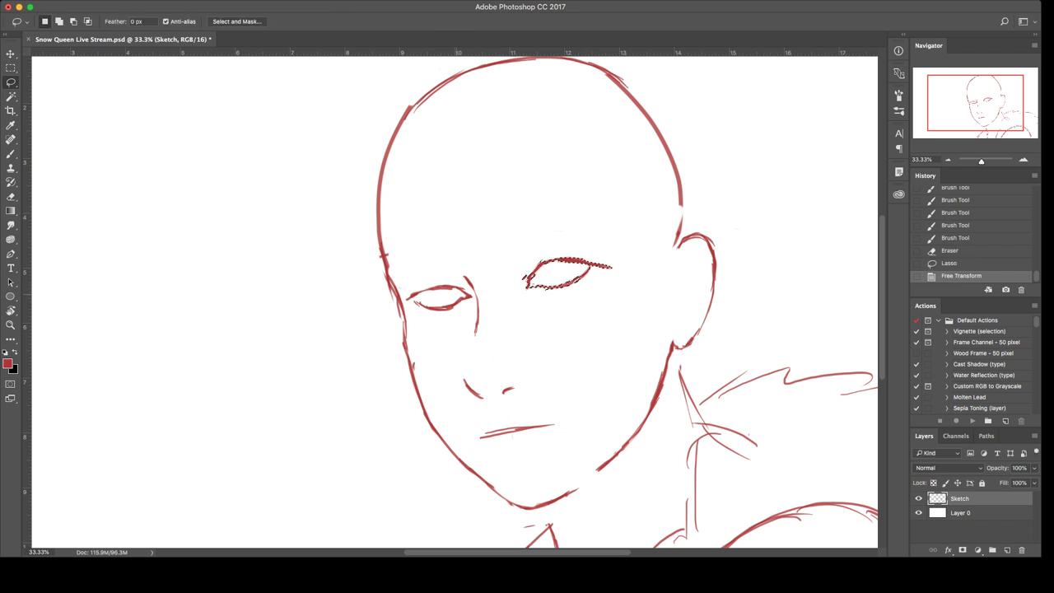
{"action": "key", "text": "ctrl+d"}
Step: Erase the top of the left eye's upper lid and redraw it with a higher arch
{"action": "key", "text": "e"}
{"action": "mouse_move", "coordinate": [428, 288]}
{"action": "left_mouse_down"}
{"action": "mouse_move", "coordinate": [454, 286]}
{"action": "mouse_move", "coordinate": [421, 290]}
{"action": "left_mouse_up"}
{"action": "key", "text": "b"}
{"action": "mouse_move", "coordinate": [455, 287]}
{"action": "left_mouse_down"}
{"action": "mouse_move", "coordinate": [470, 295]}
{"action": "mouse_move", "coordinate": [426, 288]}
{"action": "mouse_move", "coordinate": [444, 285]}
{"action": "left_mouse_up"}
{"action": "mouse_move", "coordinate": [436, 286]}
{"action": "left_mouse_down"}
{"action": "mouse_move", "coordinate": [463, 289]}
{"action": "mouse_move", "coordinate": [408, 300]}
{"action": "mouse_move", "coordinate": [435, 285]}
{"action": "mouse_move", "coordinate": [420, 294]}
{"action": "left_mouse_up"}
Step: Extend the left eye's upper lid down to the outer and inner corners, cleaning the edges with the eraser
{"action": "key", "text": "e"}
{"action": "key", "text": "b"}
{"action": "mouse_move", "coordinate": [407, 307]}
{"action": "left_mouse_down"}
{"action": "mouse_move", "coordinate": [419, 292]}
{"action": "mouse_move", "coordinate": [463, 289]}
{"action": "left_mouse_up"}
{"action": "key", "text": "e"}
{"action": "key", "text": "b"}
{"action": "mouse_move", "coordinate": [449, 285]}
{"action": "left_mouse_down"}
{"action": "mouse_move", "coordinate": [472, 295]}
{"action": "mouse_move", "coordinate": [465, 286]}
{"action": "left_mouse_up"}
{"action": "key", "text": "e"}
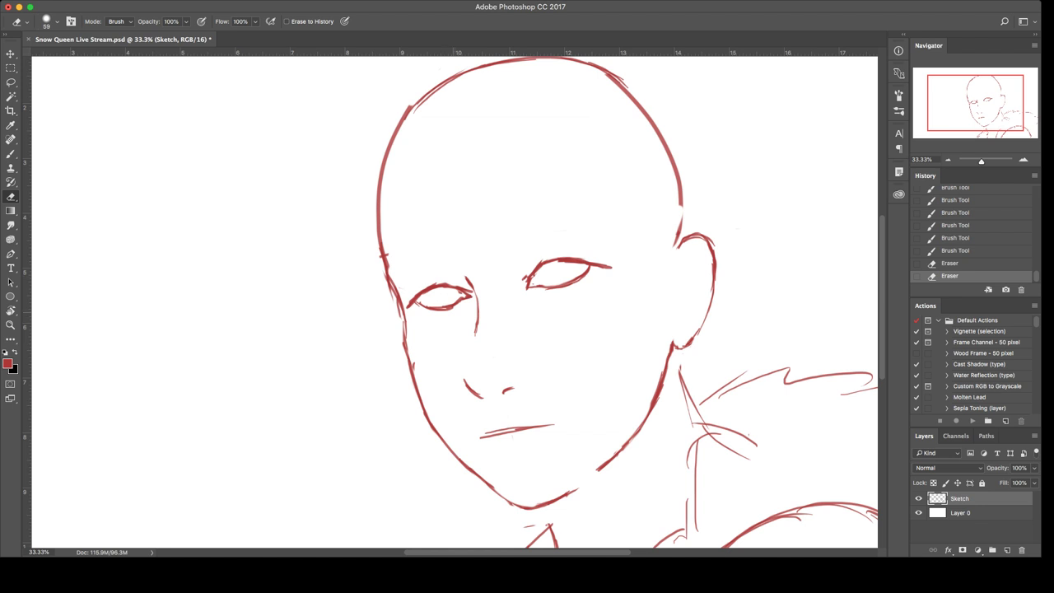
Step: Draw the right and left eyebrows above the eyes with long, slanted strokes
{"action": "key", "text": "b"}
{"action": "mouse_move", "coordinate": [503, 253]}
{"action": "left_mouse_down"}
{"action": "mouse_move", "coordinate": [519, 261]}
{"action": "mouse_move", "coordinate": [568, 242]}
{"action": "left_mouse_up"}
{"action": "left_click_drag", "start_coordinate": [527, 257], "coordinate": [624, 240]}
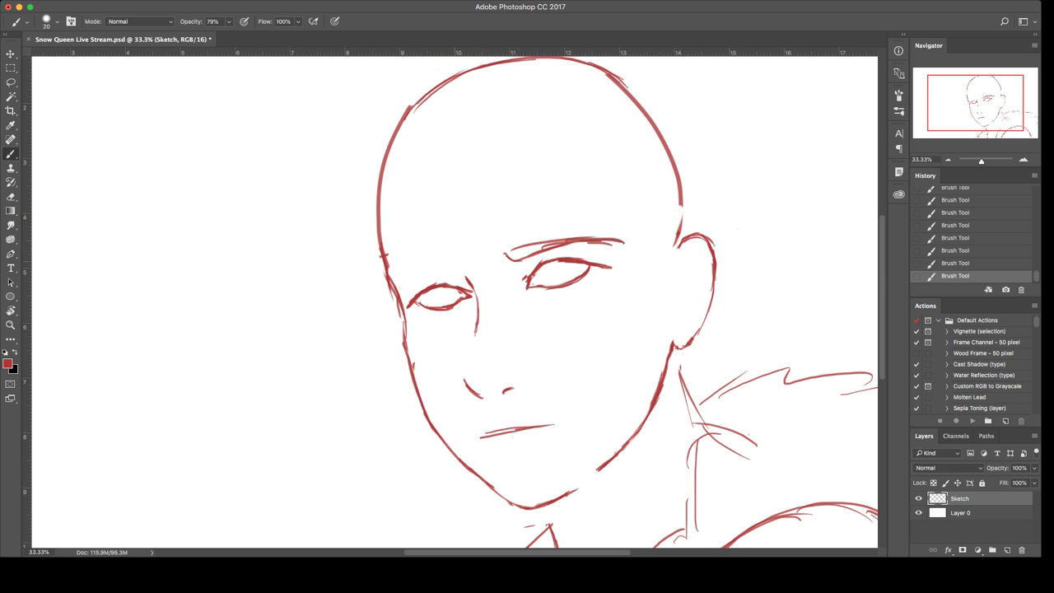
{"action": "mouse_move", "coordinate": [454, 261]}
{"action": "left_mouse_down"}
{"action": "mouse_move", "coordinate": [457, 278]}
{"action": "mouse_move", "coordinate": [396, 284]}
{"action": "left_mouse_up"}
{"action": "mouse_move", "coordinate": [402, 284]}
{"action": "left_mouse_down"}
{"action": "mouse_move", "coordinate": [418, 274]}
{"action": "mouse_move", "coordinate": [397, 278]}
{"action": "left_mouse_up"}
{"action": "left_click_drag", "start_coordinate": [423, 269], "coordinate": [403, 281]}
Step: Lasso the nose base, tilt and reposition it with Free Transform, and deselect
{"action": "key", "text": "l"}
{"action": "mouse_move", "coordinate": [451, 362]}
{"action": "left_mouse_down"}
{"action": "mouse_move", "coordinate": [561, 384]}
{"action": "mouse_move", "coordinate": [554, 358]}
{"action": "mouse_move", "coordinate": [501, 351]}
{"action": "mouse_move", "coordinate": [451, 387]}
{"action": "mouse_move", "coordinate": [562, 456]}
{"action": "mouse_move", "coordinate": [508, 350]}
{"action": "left_mouse_up"}
{"action": "key", "text": "super+t"}
{"action": "mouse_move", "coordinate": [540, 407]}
{"action": "left_mouse_down"}
{"action": "mouse_move", "coordinate": [549, 400]}
{"action": "mouse_move", "coordinate": [527, 380]}
{"action": "mouse_move", "coordinate": [474, 381]}
{"action": "mouse_move", "coordinate": [491, 393]}
{"action": "mouse_move", "coordinate": [480, 389]}
{"action": "mouse_move", "coordinate": [495, 391]}
{"action": "mouse_move", "coordinate": [500, 359]}
{"action": "left_mouse_up"}
{"action": "key", "text": "Return"}
{"action": "key", "text": "ctrl+d"}
Step: Refine the nose tip and nostril lines with brush and eraser
{"action": "key", "text": "e"}
{"action": "key", "text": "b"}
{"action": "key", "text": "super+z"}
{"action": "key", "text": "e"}
{"action": "key", "text": "b"}
{"action": "key", "text": "e"}
{"action": "key", "text": "b"}
Step: Erase the old mouth line, redraw it longer and more slanted, and outline the upper and lower lips around it
{"action": "key", "text": "e"}
{"action": "left_click_drag", "start_coordinate": [498, 425], "coordinate": [510, 424]}
{"action": "key", "text": "b"}
{"action": "left_click_drag", "start_coordinate": [482, 433], "coordinate": [499, 428]}
{"action": "left_click_drag", "start_coordinate": [483, 433], "coordinate": [573, 414]}
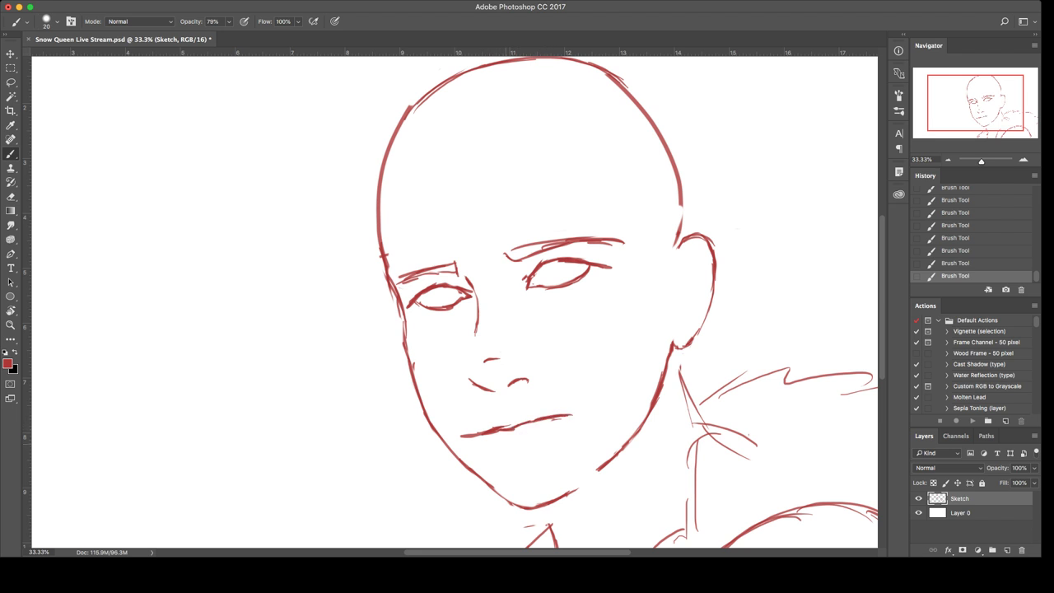
{"action": "mouse_move", "coordinate": [488, 441]}
{"action": "left_mouse_down"}
{"action": "mouse_move", "coordinate": [520, 451]}
{"action": "mouse_move", "coordinate": [546, 437]}
{"action": "mouse_move", "coordinate": [553, 426]}
{"action": "mouse_move", "coordinate": [543, 437]}
{"action": "mouse_move", "coordinate": [512, 409]}
{"action": "mouse_move", "coordinate": [494, 417]}
{"action": "mouse_move", "coordinate": [547, 410]}
{"action": "left_mouse_up"}
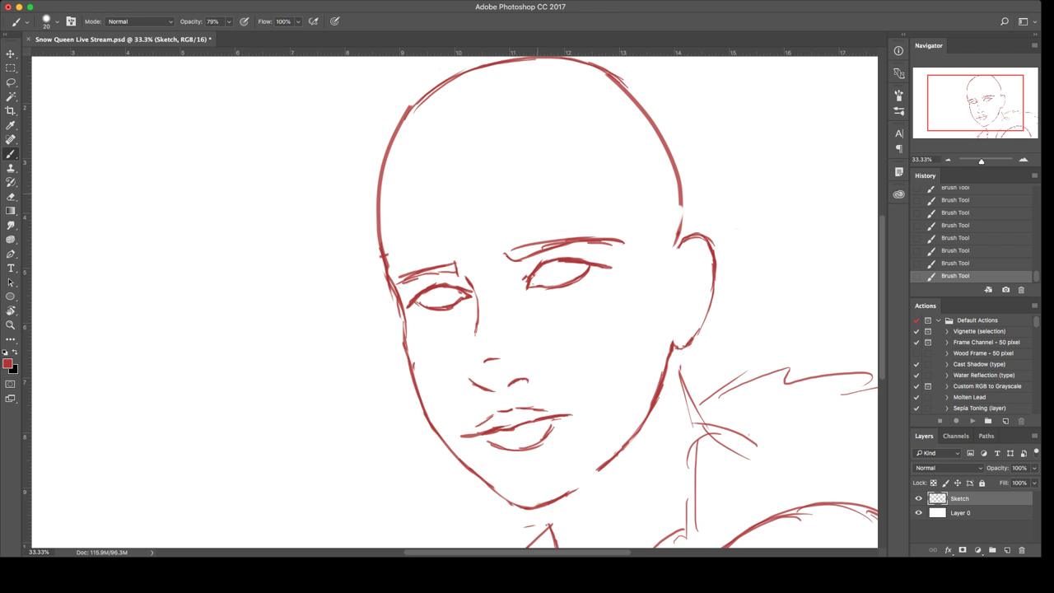
Step: Lasso the face and ear below the forehead, skew them 2.40° horizontally and scale the height to 97.95%, and deselect
{"action": "key", "text": "l"}
{"action": "mouse_move", "coordinate": [358, 290]}
{"action": "left_mouse_down"}
{"action": "mouse_move", "coordinate": [449, 213]}
{"action": "mouse_move", "coordinate": [610, 190]}
{"action": "mouse_move", "coordinate": [653, 255]}
{"action": "mouse_move", "coordinate": [691, 216]}
{"action": "mouse_move", "coordinate": [744, 310]}
{"action": "mouse_move", "coordinate": [679, 368]}
{"action": "mouse_move", "coordinate": [596, 503]}
{"action": "mouse_move", "coordinate": [516, 526]}
{"action": "mouse_move", "coordinate": [362, 442]}
{"action": "mouse_move", "coordinate": [361, 290]}
{"action": "left_mouse_up"}
{"action": "key", "text": "ctrl+t"}
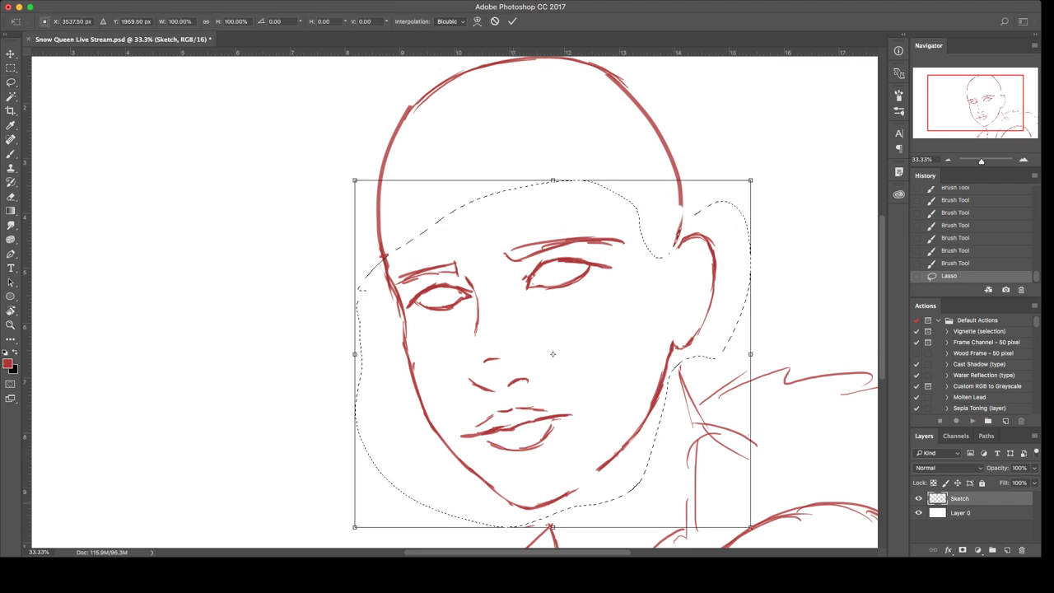
{"action": "left_click_drag", "start_coordinate": [552, 527], "coordinate": [566, 519]}
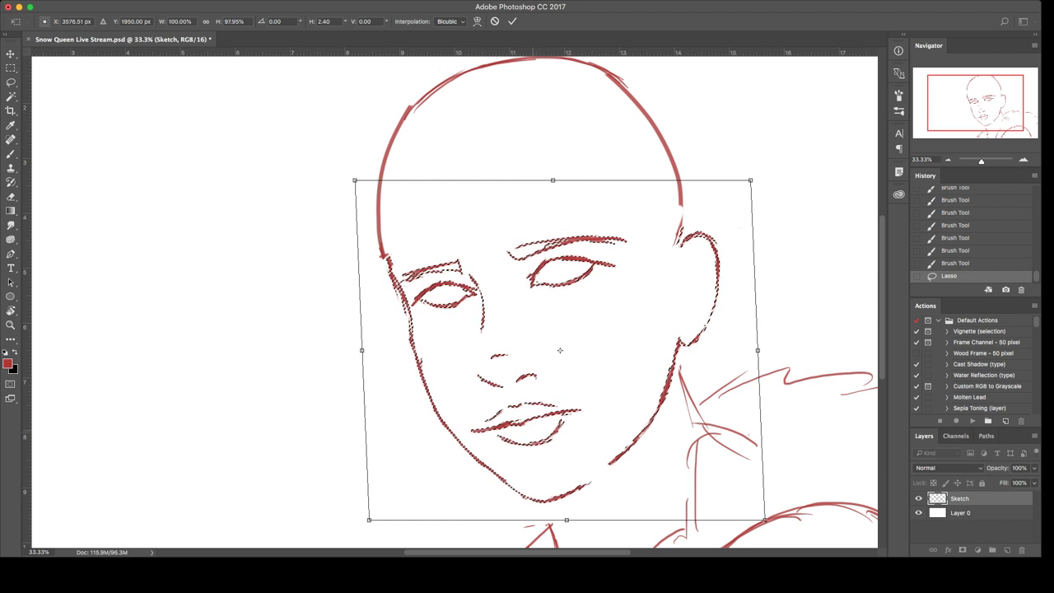
{"action": "key", "text": "Return"}
{"action": "key", "text": "ctrl+d"}
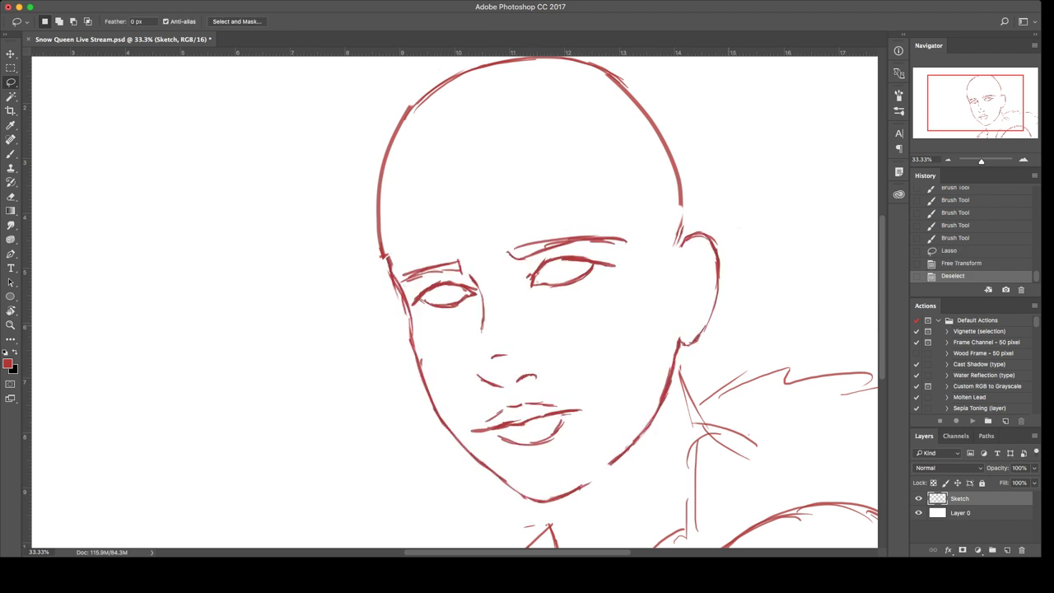
Step: Lasso the whole head, rotate it 5.58° and shift it slightly right and down with Free Transform, and deselect
{"action": "mouse_move", "coordinate": [726, 324]}
{"action": "left_mouse_down"}
{"action": "mouse_move", "coordinate": [707, 351]}
{"action": "mouse_move", "coordinate": [682, 357]}
{"action": "mouse_move", "coordinate": [650, 460]}
{"action": "mouse_move", "coordinate": [565, 515]}
{"action": "mouse_move", "coordinate": [348, 433]}
{"action": "mouse_move", "coordinate": [816, 216]}
{"action": "mouse_move", "coordinate": [725, 339]}
{"action": "left_mouse_up"}
{"action": "key", "text": "ctrl+t"}
{"action": "left_click_drag", "start_coordinate": [833, 362], "coordinate": [821, 390]}
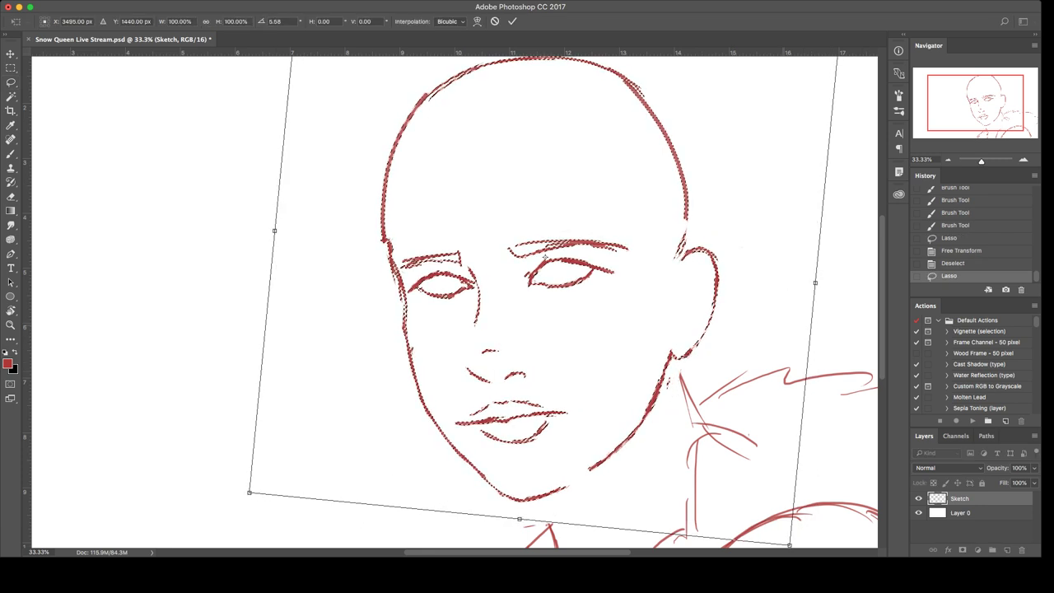
{"action": "left_click_drag", "start_coordinate": [544, 257], "coordinate": [553, 266]}
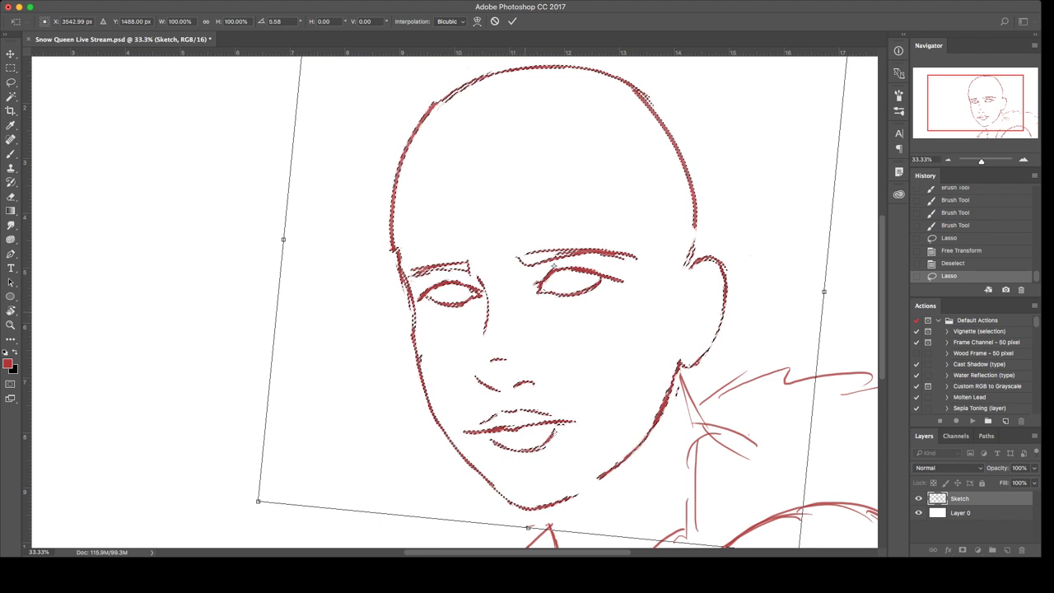
{"action": "key", "text": "Return"}
{"action": "key", "text": "ctrl+d"}
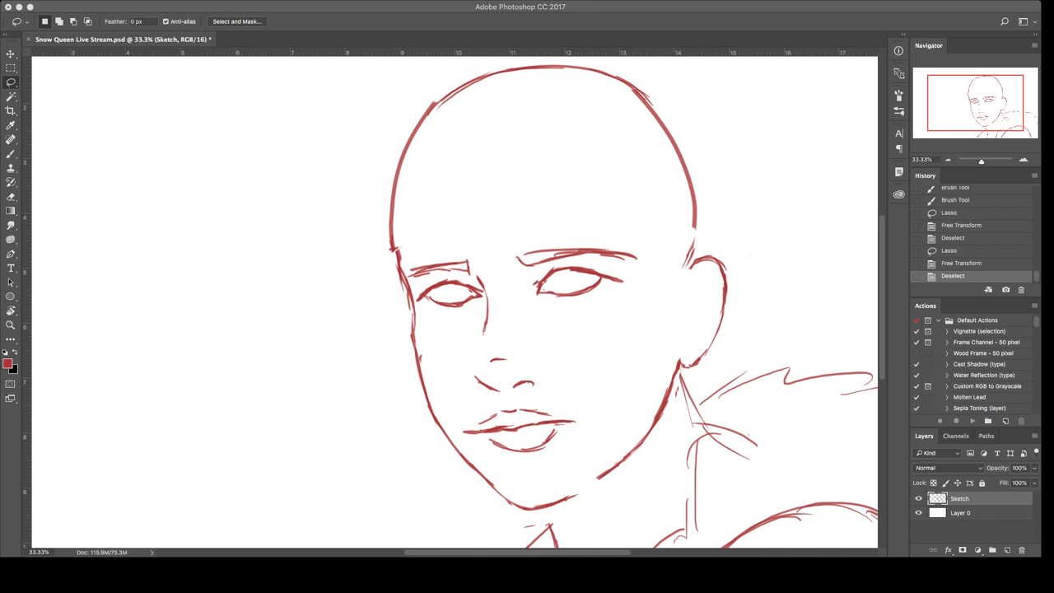
Step: Draw a round iris inside each eye
{"action": "scroll", "coordinate": [455, 302], "scroll_direction": "up", "scroll_amount": 5}
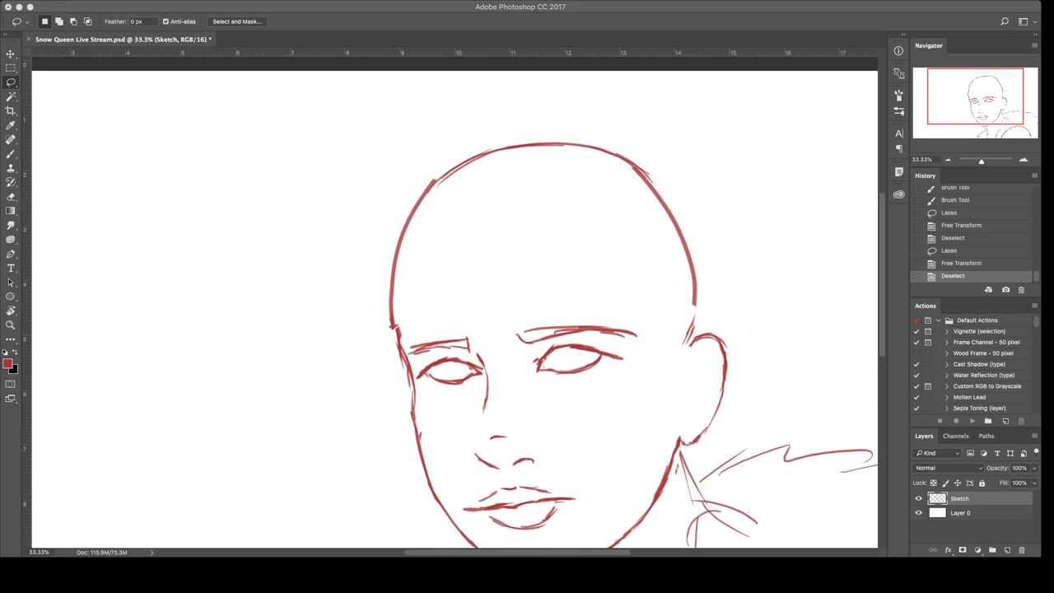
{"action": "scroll", "coordinate": [454, 302], "scroll_direction": "down", "scroll_amount": 4}
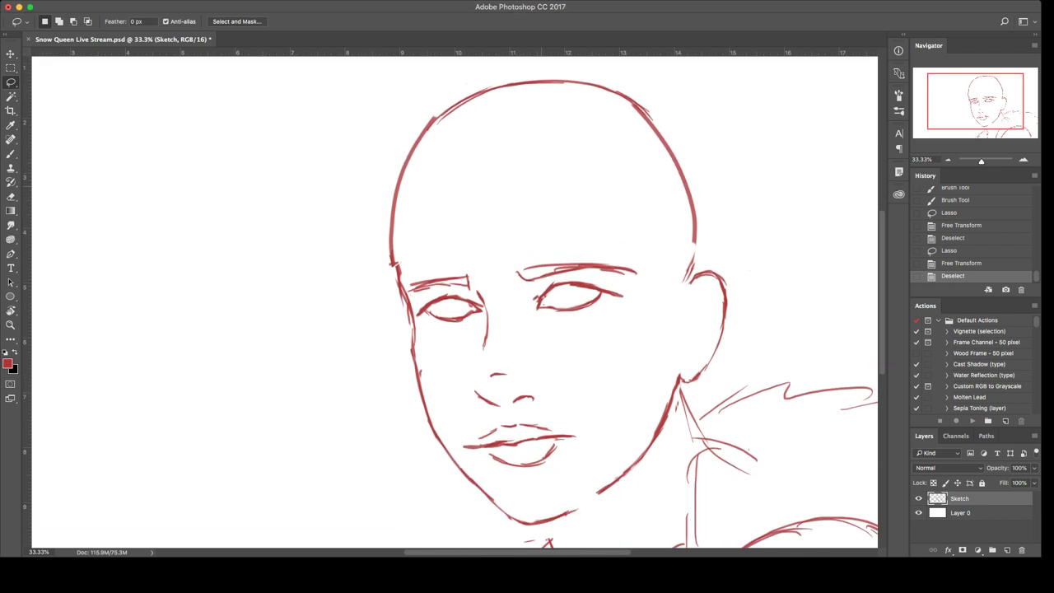
{"action": "key", "text": "b"}
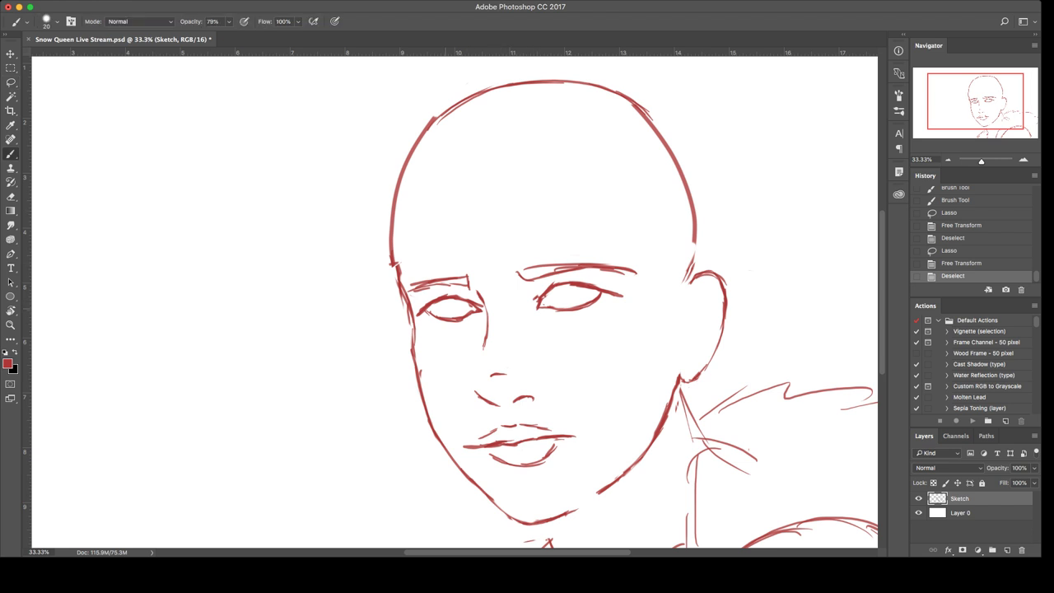
{"action": "mouse_move", "coordinate": [445, 309]}
{"action": "left_mouse_down"}
{"action": "mouse_move", "coordinate": [465, 312]}
{"action": "mouse_move", "coordinate": [450, 313]}
{"action": "left_mouse_up"}
{"action": "left_click_drag", "start_coordinate": [463, 300], "coordinate": [466, 311]}
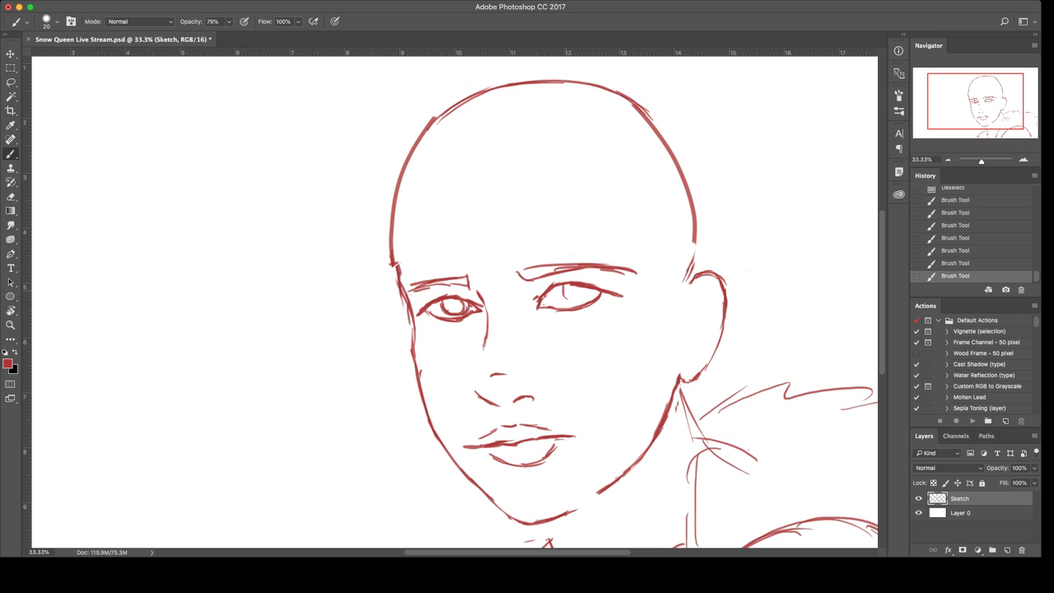
{"action": "mouse_move", "coordinate": [577, 290]}
{"action": "left_mouse_down"}
{"action": "mouse_move", "coordinate": [565, 303]}
{"action": "mouse_move", "coordinate": [584, 304]}
{"action": "left_mouse_up"}
Step: Lasso the skull outline, brows and eyes, shift them slightly down with Free Transform, and deselect
{"action": "key", "text": "l"}
{"action": "mouse_move", "coordinate": [508, 206]}
{"action": "left_mouse_down"}
{"action": "mouse_move", "coordinate": [353, 296]}
{"action": "mouse_move", "coordinate": [511, 356]}
{"action": "mouse_move", "coordinate": [651, 328]}
{"action": "mouse_move", "coordinate": [663, 59]}
{"action": "mouse_move", "coordinate": [485, 382]}
{"action": "left_mouse_up"}
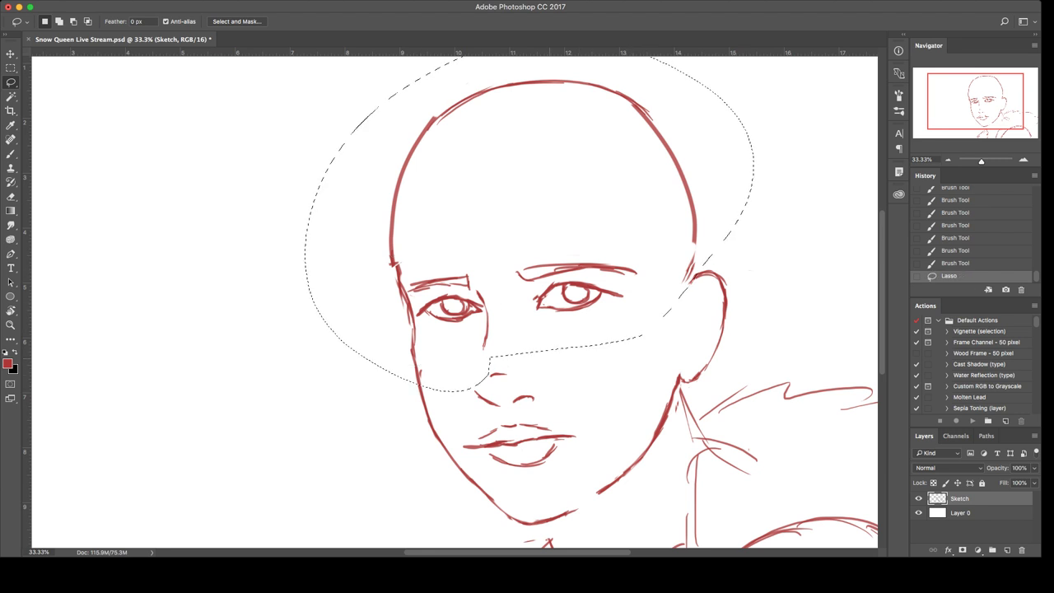
{"action": "mouse_move", "coordinate": [400, 398]}
{"action": "left_mouse_down"}
{"action": "mouse_move", "coordinate": [489, 356]}
{"action": "mouse_move", "coordinate": [493, 405]}
{"action": "mouse_move", "coordinate": [415, 403]}
{"action": "left_mouse_up"}
{"action": "key", "text": "super+t"}
{"action": "left_click_drag", "start_coordinate": [527, 247], "coordinate": [549, 251]}
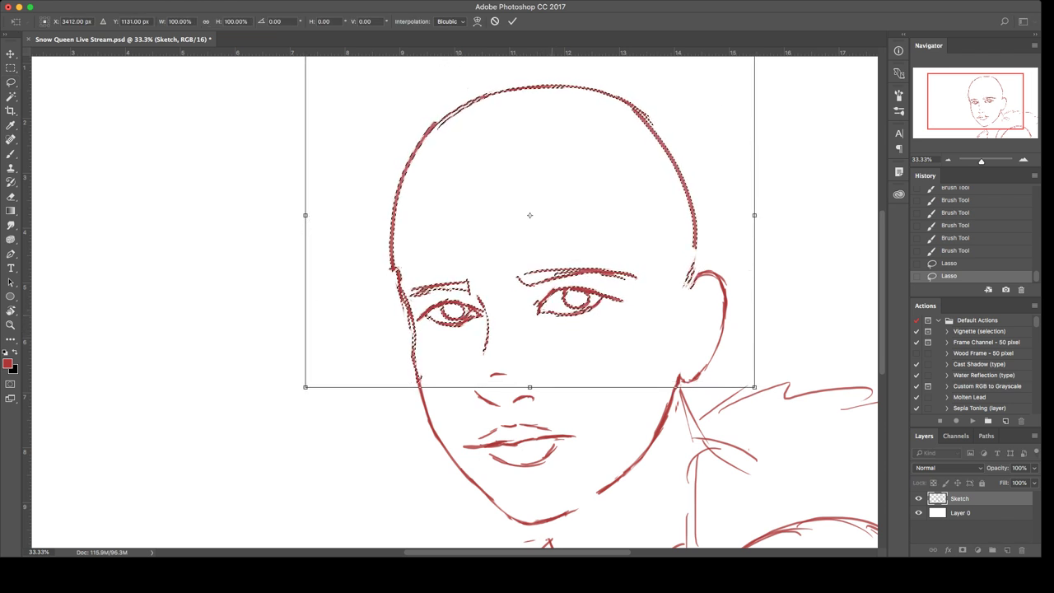
{"action": "key", "text": "Return"}
{"action": "key", "text": "ctrl+d"}
Step: Sketch the hair parting as a V above the forehead and curve the upper hairline away toward the far temple
{"action": "key", "text": "b"}
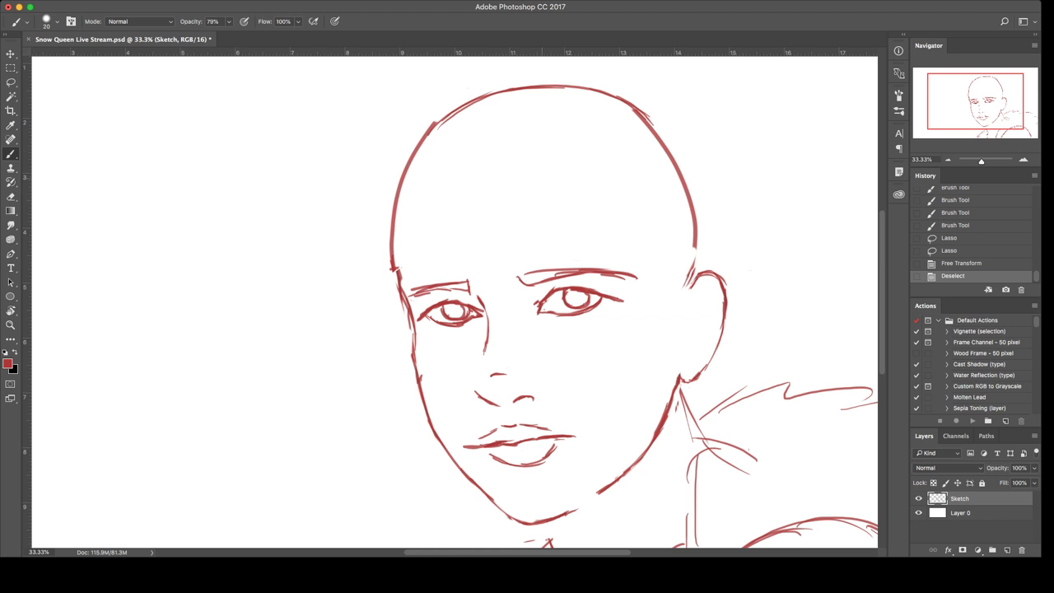
{"action": "mouse_move", "coordinate": [497, 157]}
{"action": "left_mouse_down"}
{"action": "mouse_move", "coordinate": [532, 184]}
{"action": "mouse_move", "coordinate": [556, 153]}
{"action": "left_mouse_up"}
{"action": "left_click", "coordinate": [497, 158]}
{"action": "left_click", "coordinate": [498, 157]}
{"action": "mouse_move", "coordinate": [503, 188]}
{"action": "left_mouse_down"}
{"action": "mouse_move", "coordinate": [535, 183]}
{"action": "mouse_move", "coordinate": [553, 156]}
{"action": "mouse_move", "coordinate": [536, 184]}
{"action": "mouse_move", "coordinate": [458, 208]}
{"action": "mouse_move", "coordinate": [443, 225]}
{"action": "mouse_move", "coordinate": [444, 204]}
{"action": "left_mouse_up"}
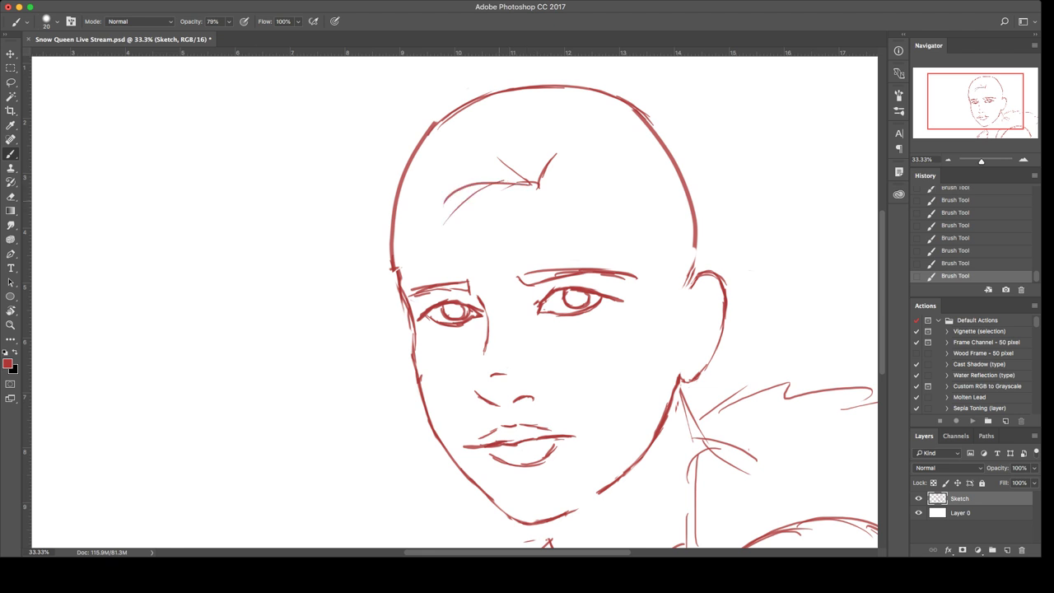
Step: Draw hair strands falling past the far brow and cheek, and continue the hairline from the parting to the ear
{"action": "mouse_move", "coordinate": [485, 173]}
{"action": "left_mouse_down"}
{"action": "mouse_move", "coordinate": [421, 297]}
{"action": "mouse_move", "coordinate": [443, 245]}
{"action": "left_mouse_up"}
{"action": "left_click_drag", "start_coordinate": [463, 208], "coordinate": [390, 365]}
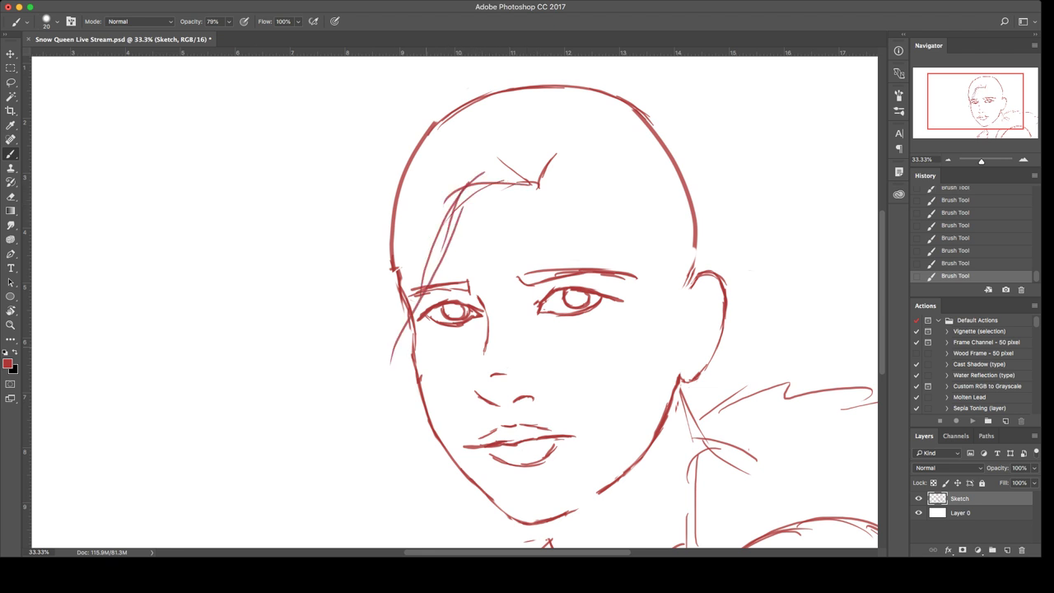
{"action": "left_click_drag", "start_coordinate": [433, 257], "coordinate": [397, 424]}
{"action": "mouse_move", "coordinate": [540, 183]}
{"action": "left_mouse_down"}
{"action": "mouse_move", "coordinate": [583, 137]}
{"action": "mouse_move", "coordinate": [586, 178]}
{"action": "mouse_move", "coordinate": [623, 210]}
{"action": "left_mouse_up"}
{"action": "mouse_move", "coordinate": [593, 180]}
{"action": "left_mouse_down"}
{"action": "mouse_move", "coordinate": [617, 223]}
{"action": "mouse_move", "coordinate": [696, 288]}
{"action": "left_mouse_up"}
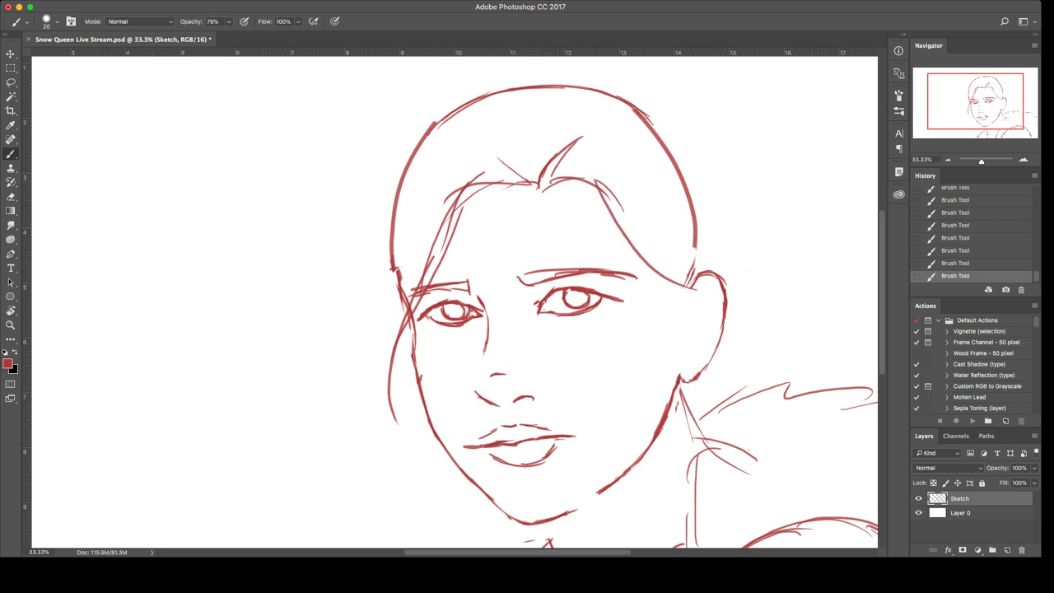
Step: Draw the wavy outer contour of the hair from the crown down the far side, with curling locks beside the jaw
{"action": "left_click_drag", "start_coordinate": [453, 96], "coordinate": [353, 181]}
{"action": "key", "text": "ctrl+z"}
{"action": "mouse_move", "coordinate": [476, 84]}
{"action": "left_mouse_down"}
{"action": "mouse_move", "coordinate": [362, 161]}
{"action": "mouse_move", "coordinate": [345, 267]}
{"action": "mouse_move", "coordinate": [279, 330]}
{"action": "mouse_move", "coordinate": [286, 351]}
{"action": "mouse_move", "coordinate": [342, 382]}
{"action": "mouse_move", "coordinate": [277, 459]}
{"action": "left_mouse_up"}
{"action": "mouse_move", "coordinate": [276, 443]}
{"action": "left_mouse_down"}
{"action": "mouse_move", "coordinate": [246, 500]}
{"action": "mouse_move", "coordinate": [242, 542]}
{"action": "left_mouse_up"}
{"action": "left_click_drag", "start_coordinate": [375, 395], "coordinate": [355, 506]}
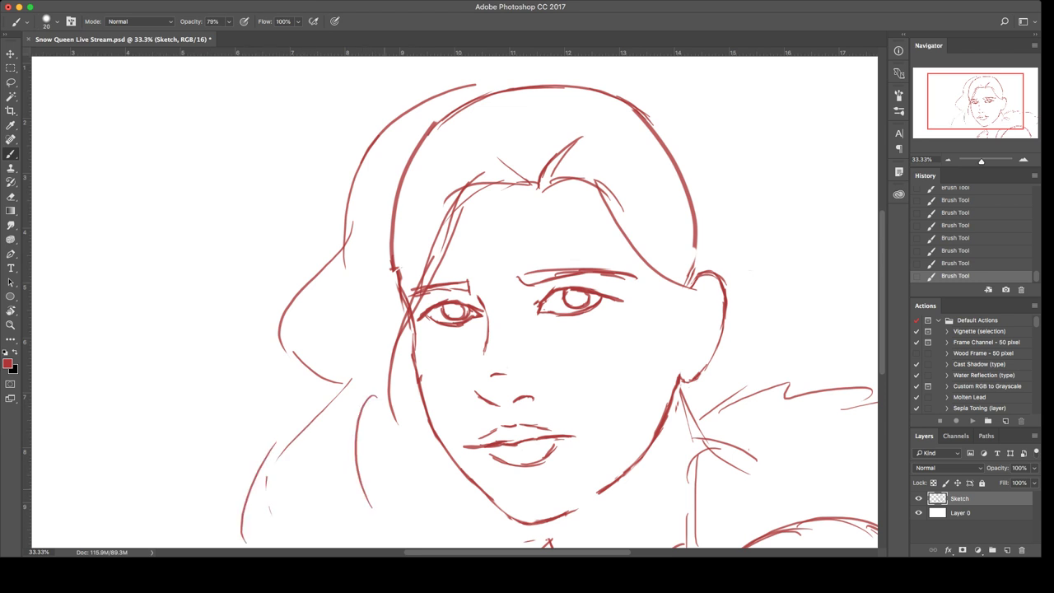
{"action": "left_click_drag", "start_coordinate": [358, 449], "coordinate": [389, 546]}
{"action": "left_click_drag", "start_coordinate": [362, 482], "coordinate": [340, 546]}
{"action": "left_click_drag", "start_coordinate": [531, 482], "coordinate": [519, 414]}
{"action": "key", "text": "super+minus"}
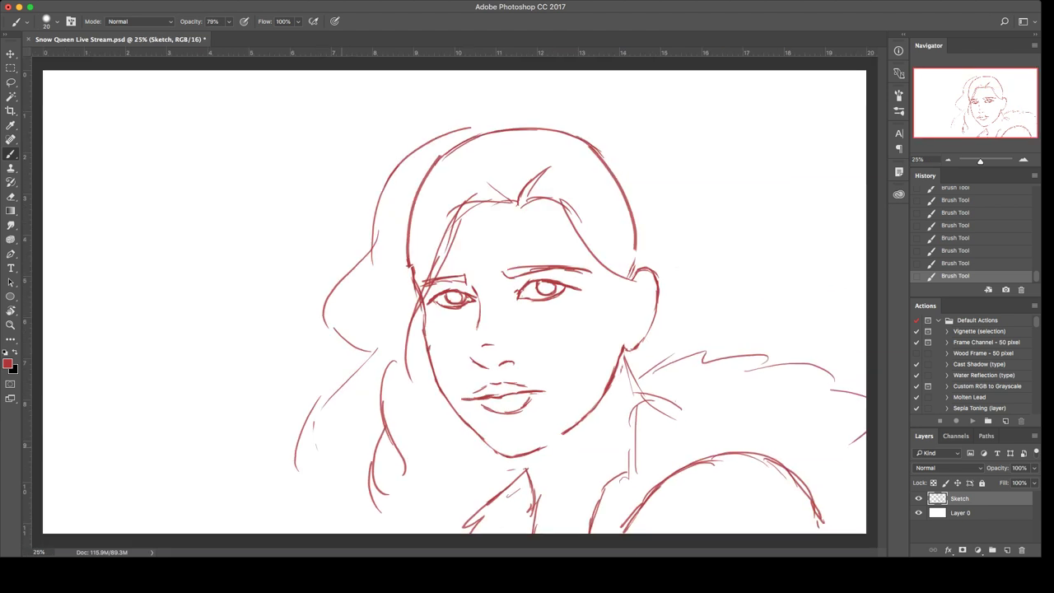
Step: Try erasing part of the lowest outer lock and redrawing it with longer strokes toward the canvas bottom
{"action": "key", "text": "e"}
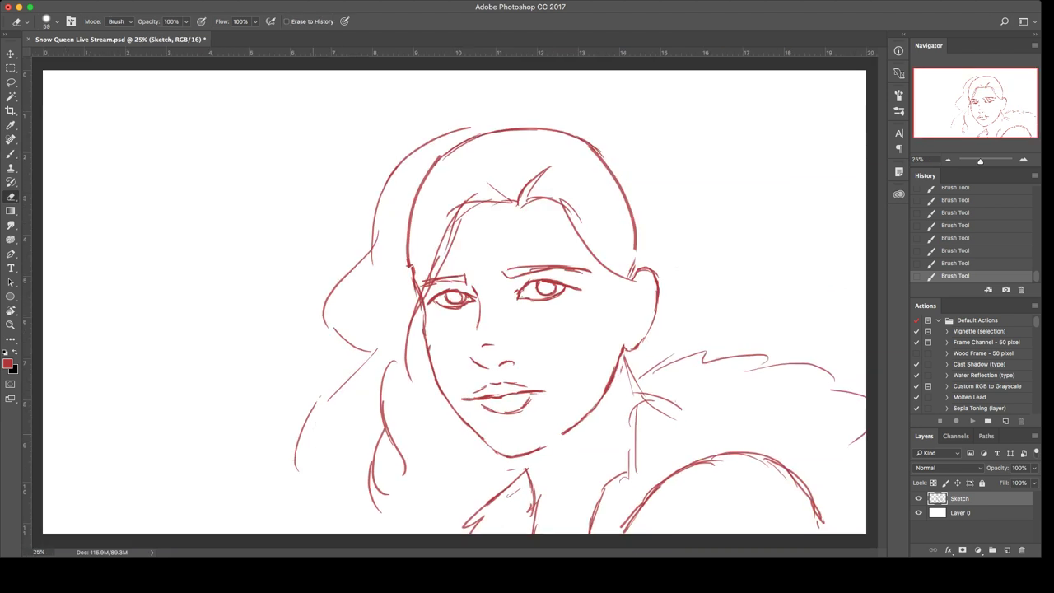
{"action": "key", "text": "b"}
{"action": "left_click_drag", "start_coordinate": [331, 392], "coordinate": [294, 486]}
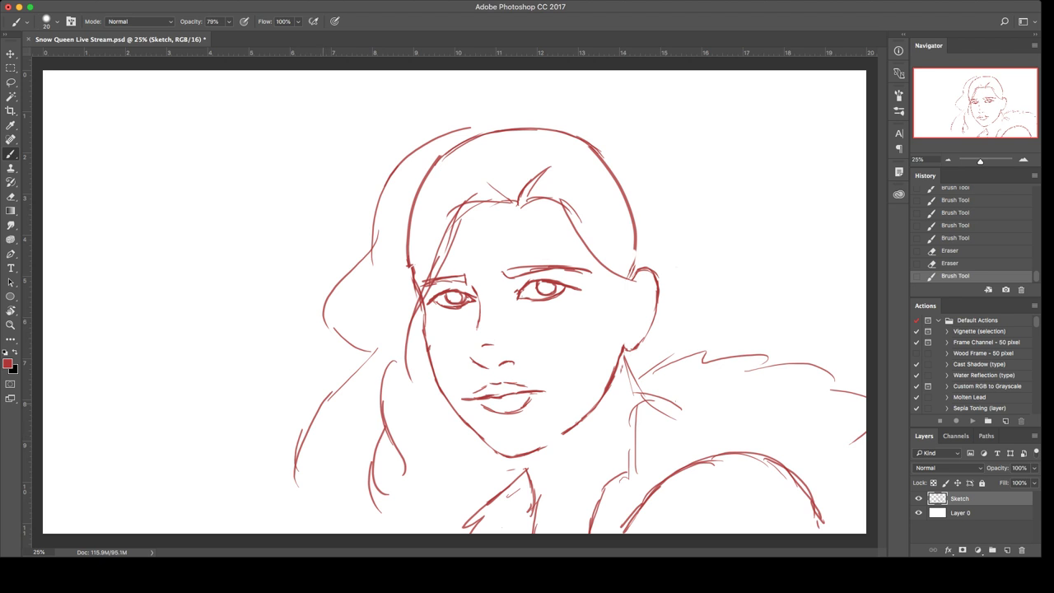
{"action": "left_click_drag", "start_coordinate": [324, 403], "coordinate": [309, 484]}
{"action": "left_click_drag", "start_coordinate": [307, 440], "coordinate": [321, 517]}
{"action": "left_click_drag", "start_coordinate": [312, 471], "coordinate": [338, 520]}
Step: Try replacing the lowest outer lock with a single curve that bends back in toward the neck
{"action": "key", "text": "e"}
{"action": "mouse_move", "coordinate": [301, 430]}
{"action": "left_mouse_down"}
{"action": "mouse_move", "coordinate": [297, 485]}
{"action": "mouse_move", "coordinate": [308, 480]}
{"action": "mouse_move", "coordinate": [338, 520]}
{"action": "left_mouse_up"}
{"action": "key", "text": "b"}
{"action": "mouse_move", "coordinate": [319, 416]}
{"action": "left_mouse_down"}
{"action": "mouse_move", "coordinate": [311, 476]}
{"action": "mouse_move", "coordinate": [342, 517]}
{"action": "left_mouse_up"}
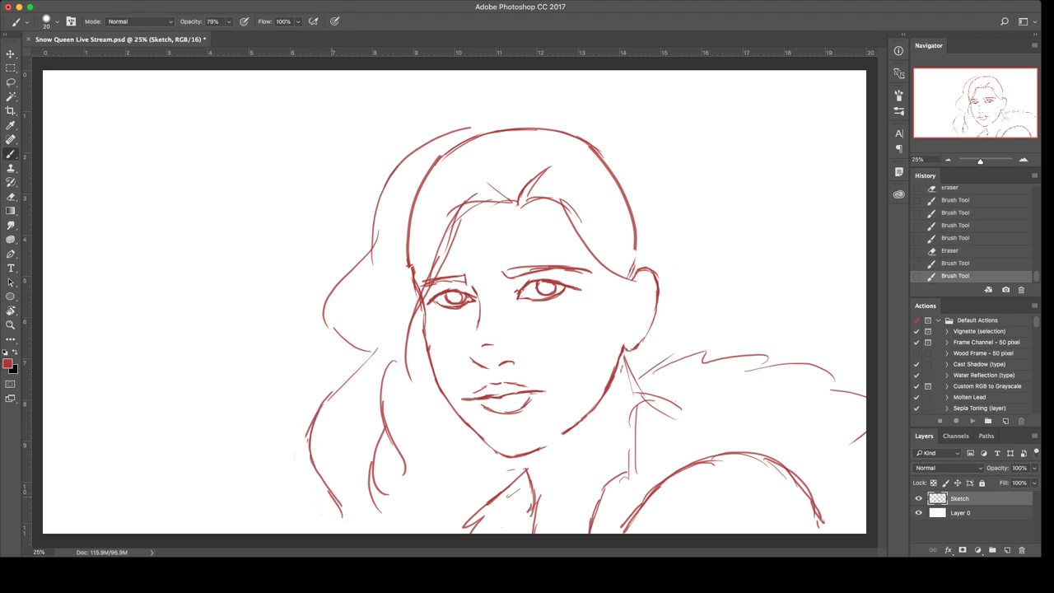
Step: Erase the wide outer lock and redraw it as narrower waves close to the jaw, running to the canvas bottom
{"action": "key", "text": "e"}
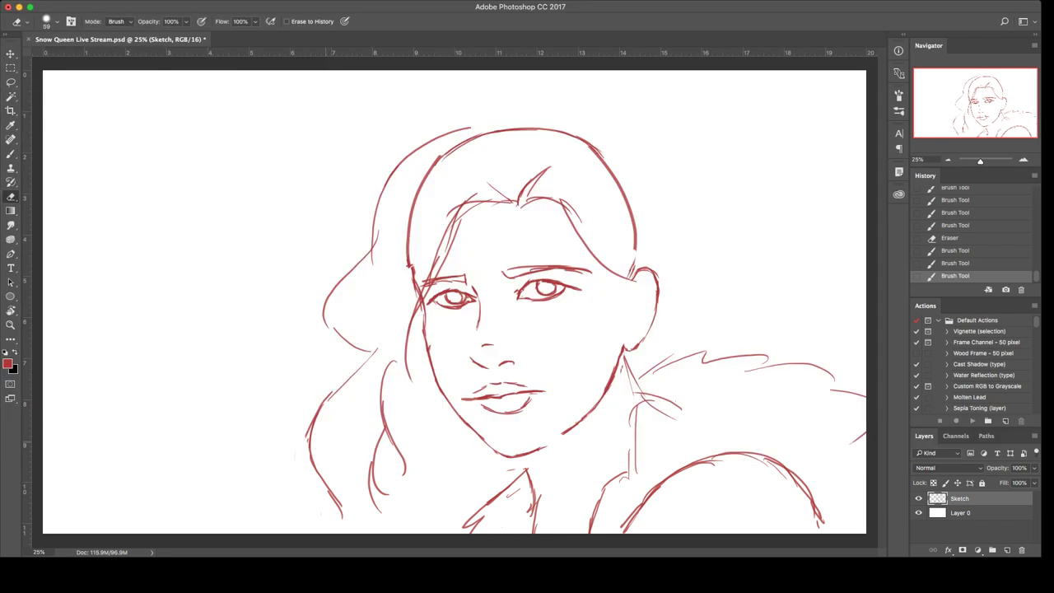
{"action": "mouse_move", "coordinate": [323, 403]}
{"action": "left_mouse_down"}
{"action": "mouse_move", "coordinate": [370, 358]}
{"action": "mouse_move", "coordinate": [315, 467]}
{"action": "mouse_move", "coordinate": [311, 458]}
{"action": "left_mouse_up"}
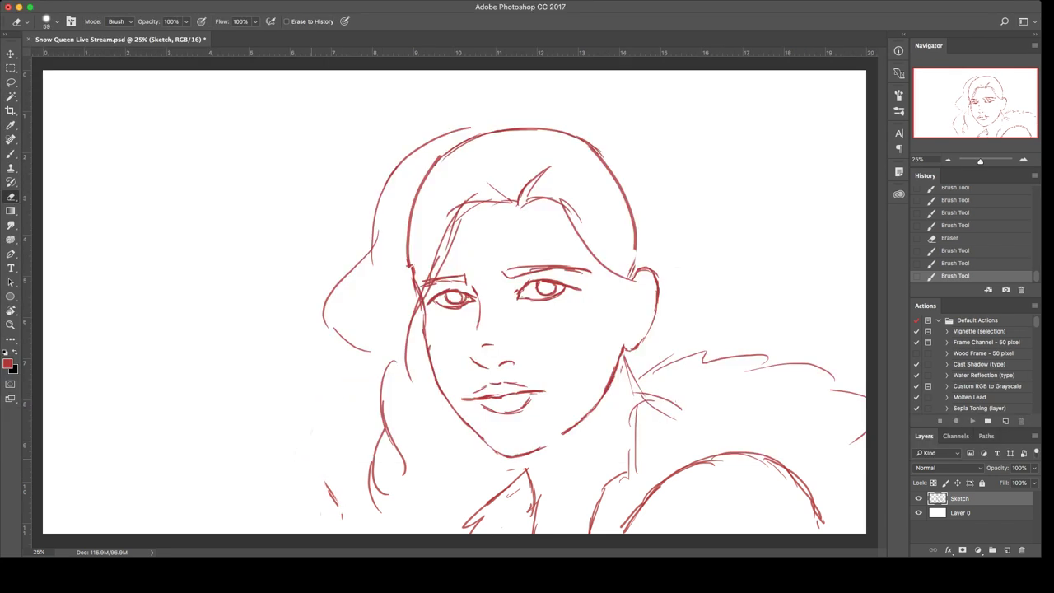
{"action": "left_click_drag", "start_coordinate": [340, 511], "coordinate": [325, 483]}
{"action": "key", "text": "b"}
{"action": "mouse_move", "coordinate": [377, 350]}
{"action": "left_mouse_down"}
{"action": "mouse_move", "coordinate": [359, 380]}
{"action": "mouse_move", "coordinate": [349, 496]}
{"action": "left_mouse_up"}
{"action": "left_click_drag", "start_coordinate": [364, 443], "coordinate": [346, 531]}
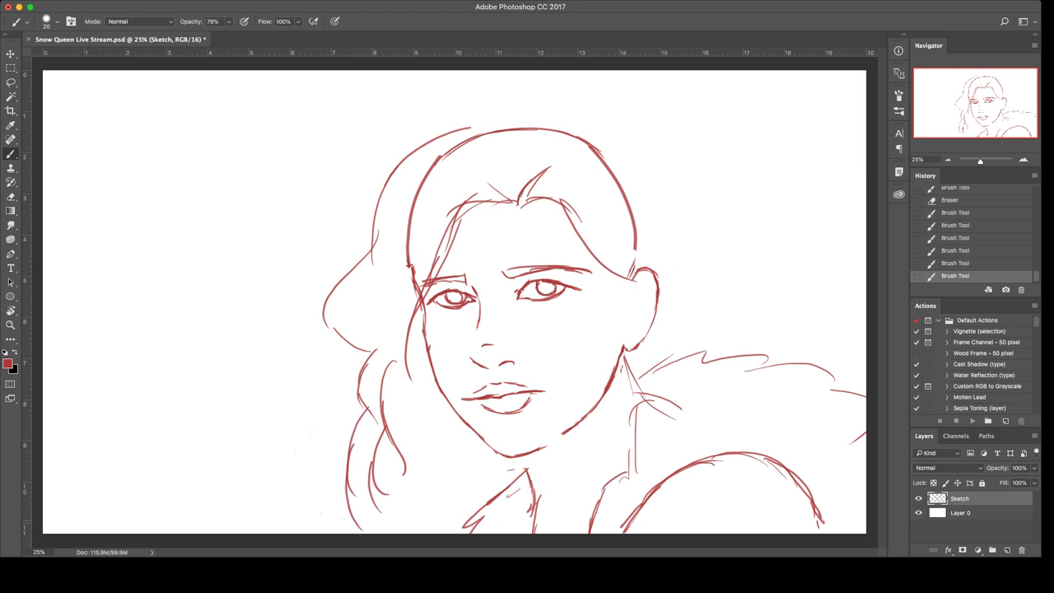
{"action": "left_click_drag", "start_coordinate": [355, 479], "coordinate": [346, 533]}
Step: Erase most of the old skull outline and draw a hair strand from the hairline down in front of the ear
{"action": "key", "text": "e"}
{"action": "mouse_move", "coordinate": [422, 181]}
{"action": "left_mouse_down"}
{"action": "mouse_move", "coordinate": [410, 272]}
{"action": "mouse_move", "coordinate": [418, 293]}
{"action": "mouse_move", "coordinate": [403, 240]}
{"action": "mouse_move", "coordinate": [469, 138]}
{"action": "mouse_move", "coordinate": [553, 129]}
{"action": "mouse_move", "coordinate": [595, 153]}
{"action": "mouse_move", "coordinate": [632, 212]}
{"action": "mouse_move", "coordinate": [632, 270]}
{"action": "mouse_move", "coordinate": [628, 239]}
{"action": "left_mouse_up"}
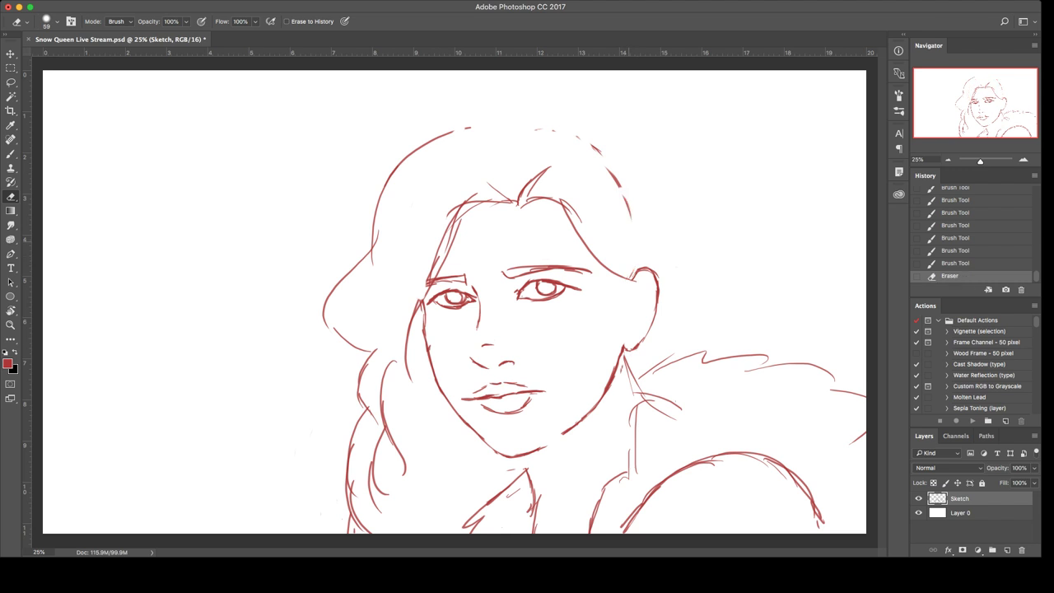
{"action": "key", "text": "b"}
{"action": "mouse_move", "coordinate": [568, 215]}
{"action": "left_mouse_down"}
{"action": "mouse_move", "coordinate": [603, 302]}
{"action": "mouse_move", "coordinate": [619, 313]}
{"action": "mouse_move", "coordinate": [618, 363]}
{"action": "mouse_move", "coordinate": [629, 375]}
{"action": "left_mouse_up"}
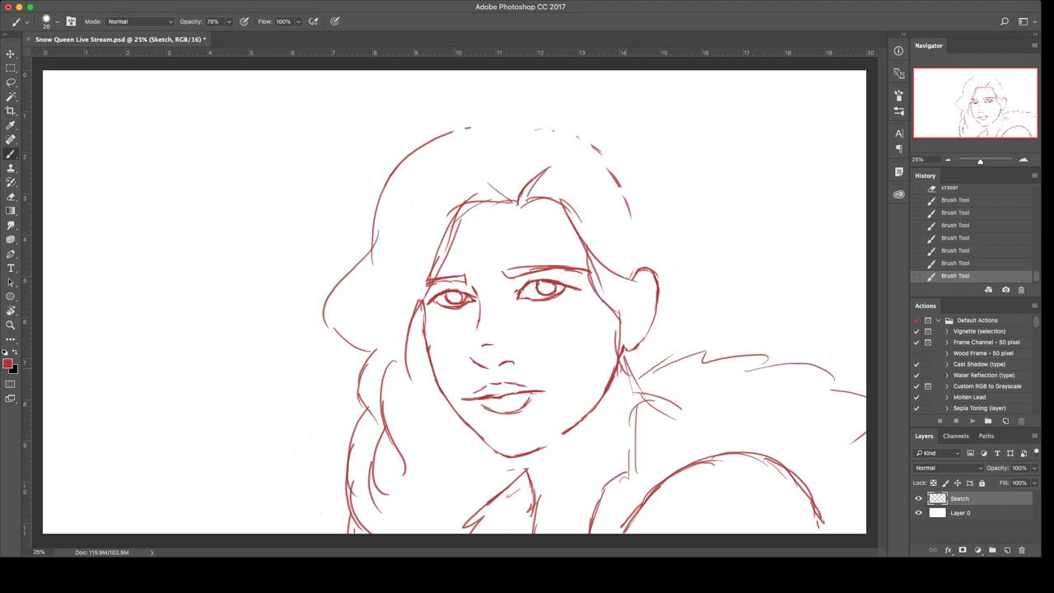
Step: Reinforce the parting and draw curved locks sweeping over the crown into it
{"action": "left_click_drag", "start_coordinate": [519, 200], "coordinate": [558, 165]}
{"action": "left_click_drag", "start_coordinate": [492, 157], "coordinate": [520, 179]}
{"action": "left_click_drag", "start_coordinate": [433, 150], "coordinate": [518, 183]}
{"action": "left_click_drag", "start_coordinate": [475, 119], "coordinate": [535, 140]}
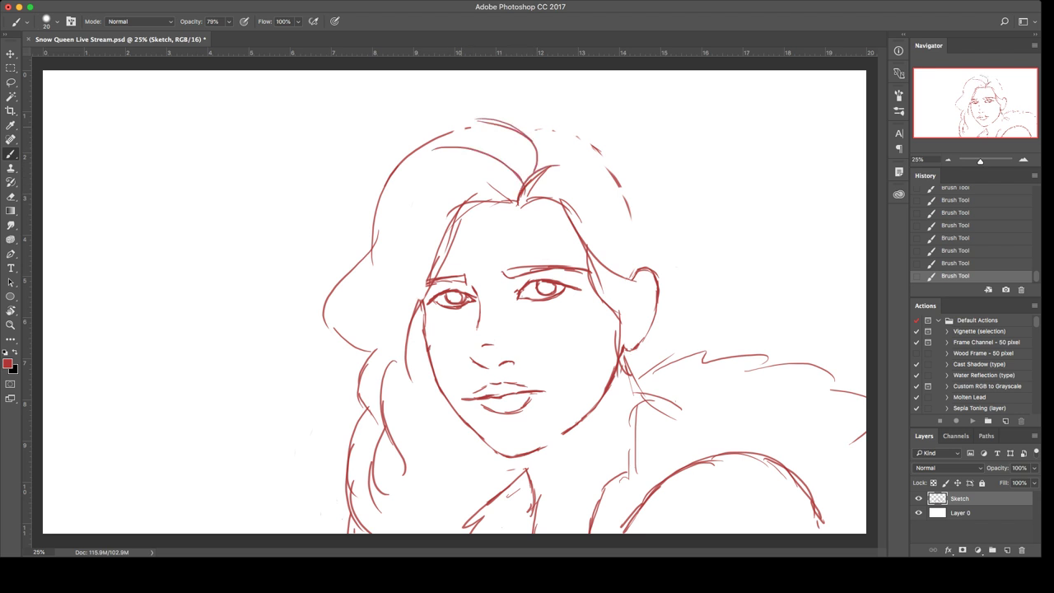
Step: Sketch a circlet across the forehead, with a small gem between two slanted lines, undoing unwanted strokes
{"action": "left_click_drag", "start_coordinate": [446, 234], "coordinate": [486, 249]}
{"action": "left_click_drag", "start_coordinate": [484, 250], "coordinate": [547, 212]}
{"action": "key", "text": "alt+super+z"}
{"action": "key", "text": "alt+super+z"}
{"action": "key", "text": "alt+super+z"}
{"action": "key", "text": "alt+super+z"}
{"action": "mouse_move", "coordinate": [448, 238]}
{"action": "left_mouse_down"}
{"action": "mouse_move", "coordinate": [480, 263]}
{"action": "mouse_move", "coordinate": [553, 208]}
{"action": "left_mouse_up"}
{"action": "key", "text": "super+z"}
Step: Draw the outer hair contour from the crown over the ear side, and erase the leftover skull outline dashes
{"action": "left_click_drag", "start_coordinate": [507, 121], "coordinate": [602, 132]}
{"action": "mouse_move", "coordinate": [569, 129]}
{"action": "left_mouse_down"}
{"action": "mouse_move", "coordinate": [616, 133]}
{"action": "mouse_move", "coordinate": [677, 201]}
{"action": "left_mouse_up"}
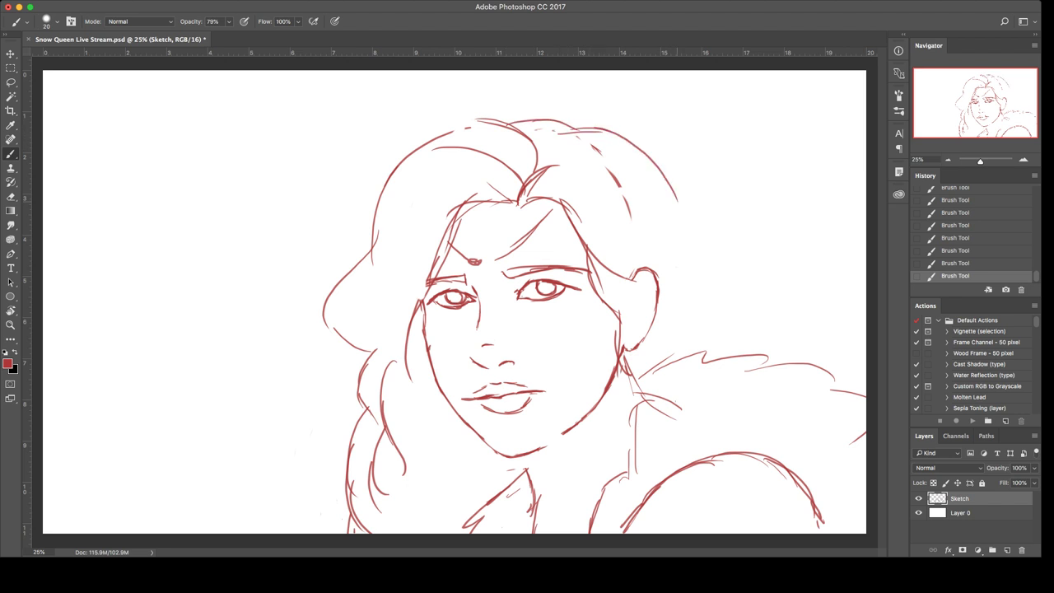
{"action": "left_click_drag", "start_coordinate": [626, 138], "coordinate": [688, 245]}
{"action": "key", "text": "e"}
{"action": "mouse_move", "coordinate": [609, 168]}
{"action": "left_mouse_down"}
{"action": "mouse_move", "coordinate": [631, 218]}
{"action": "mouse_move", "coordinate": [594, 148]}
{"action": "left_mouse_up"}
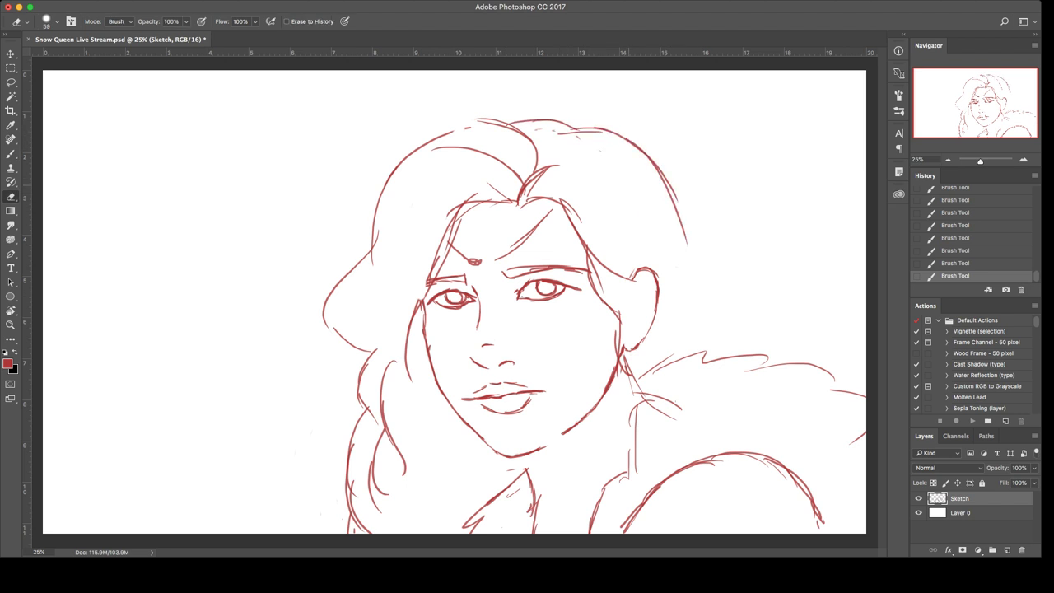
Step: Extend the ear-side hair contour past the ear and flare it outward to the fur collar
{"action": "key", "text": "b"}
{"action": "left_click_drag", "start_coordinate": [665, 187], "coordinate": [693, 294]}
{"action": "left_click_drag", "start_coordinate": [684, 246], "coordinate": [697, 323]}
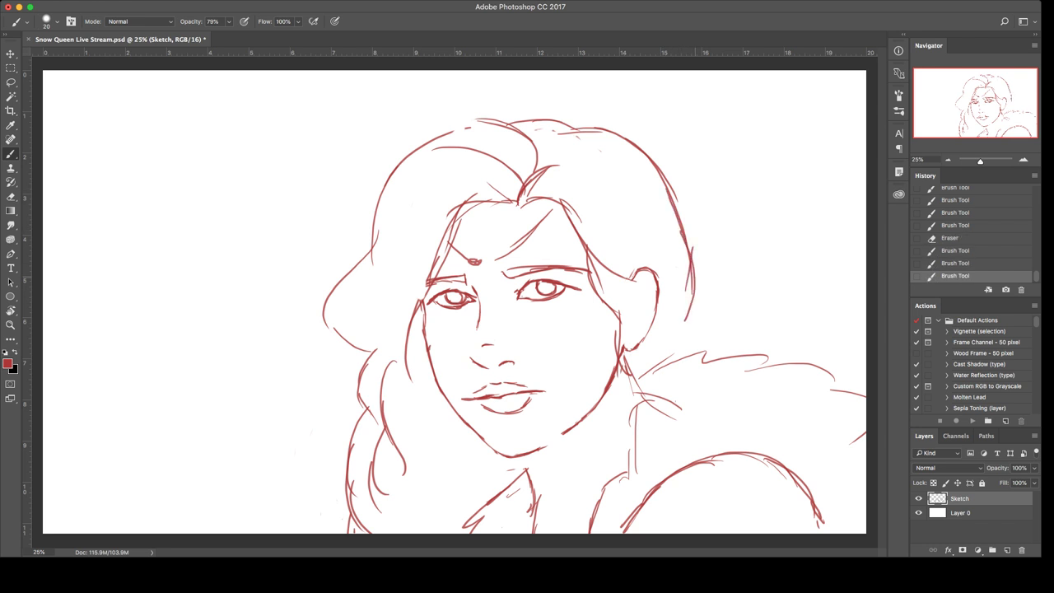
{"action": "left_click_drag", "start_coordinate": [688, 274], "coordinate": [696, 309]}
{"action": "mouse_move", "coordinate": [691, 288]}
{"action": "left_mouse_down"}
{"action": "mouse_move", "coordinate": [738, 335]}
{"action": "mouse_move", "coordinate": [743, 356]}
{"action": "left_mouse_up"}
{"action": "left_click_drag", "start_coordinate": [713, 309], "coordinate": [743, 352]}
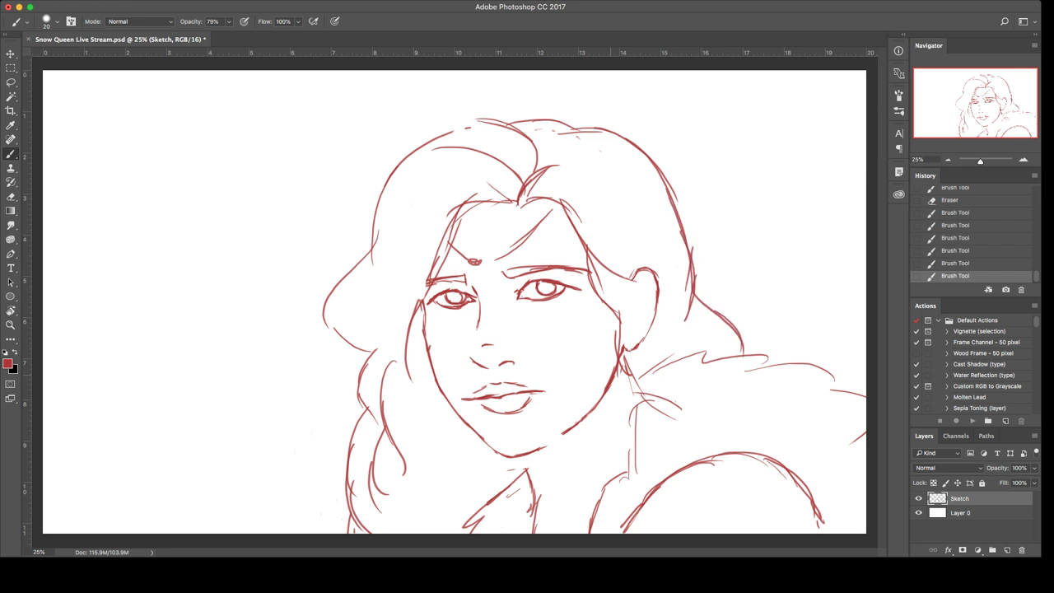
Step: Erase the stray collar lines below the ear and redraw the fur collar's edge with jagged strokes
{"action": "key", "text": "e"}
{"action": "mouse_move", "coordinate": [632, 392]}
{"action": "left_mouse_down"}
{"action": "mouse_move", "coordinate": [620, 359]}
{"action": "mouse_move", "coordinate": [630, 418]}
{"action": "left_mouse_up"}
{"action": "key", "text": "b"}
{"action": "mouse_move", "coordinate": [630, 393]}
{"action": "left_mouse_down"}
{"action": "mouse_move", "coordinate": [637, 376]}
{"action": "mouse_move", "coordinate": [639, 397]}
{"action": "left_mouse_up"}
{"action": "left_click_drag", "start_coordinate": [640, 395], "coordinate": [683, 355]}
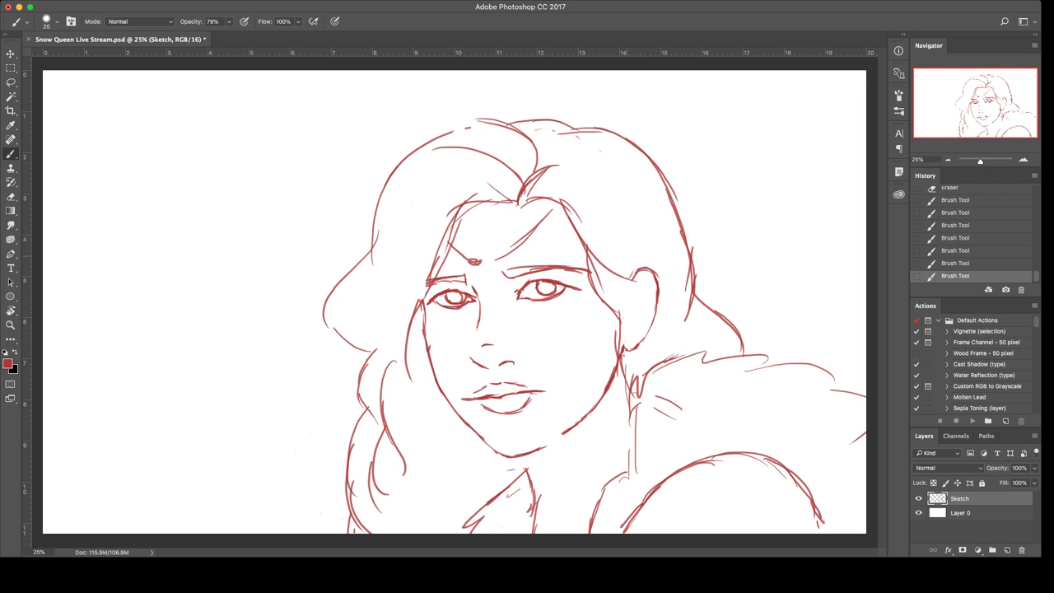
Step: Lasso the head and hair, stretch them slightly upward with Free Transform, and deselect
{"action": "key", "text": "l"}
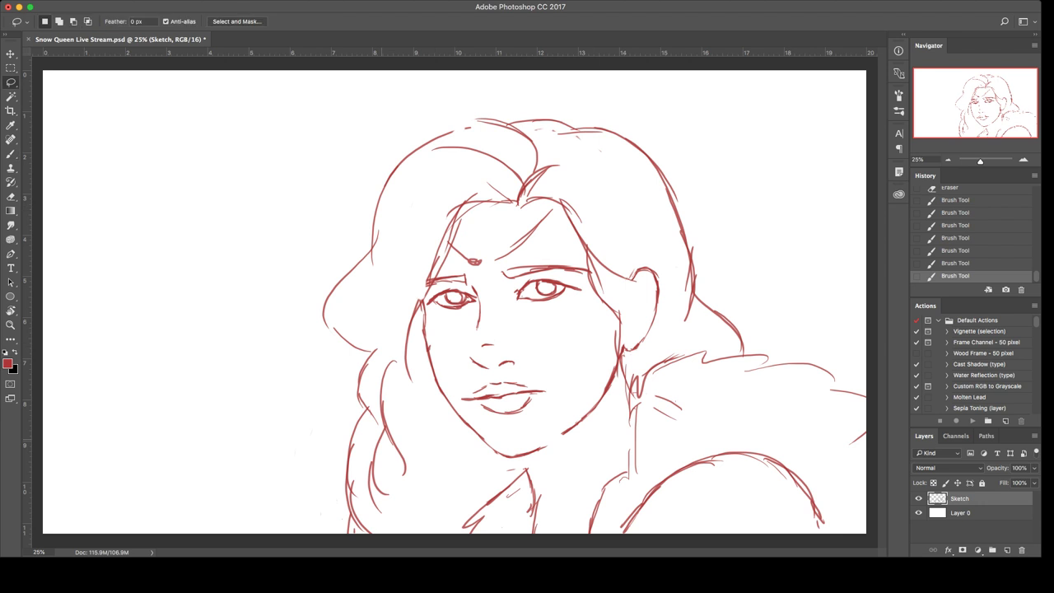
{"action": "mouse_move", "coordinate": [292, 440]}
{"action": "left_mouse_down"}
{"action": "mouse_move", "coordinate": [419, 531]}
{"action": "mouse_move", "coordinate": [507, 463]}
{"action": "mouse_move", "coordinate": [602, 418]}
{"action": "mouse_move", "coordinate": [620, 379]}
{"action": "mouse_move", "coordinate": [673, 337]}
{"action": "mouse_move", "coordinate": [731, 344]}
{"action": "mouse_move", "coordinate": [601, 123]}
{"action": "mouse_move", "coordinate": [264, 341]}
{"action": "mouse_move", "coordinate": [290, 438]}
{"action": "left_mouse_up"}
{"action": "key", "text": "ctrl+t"}
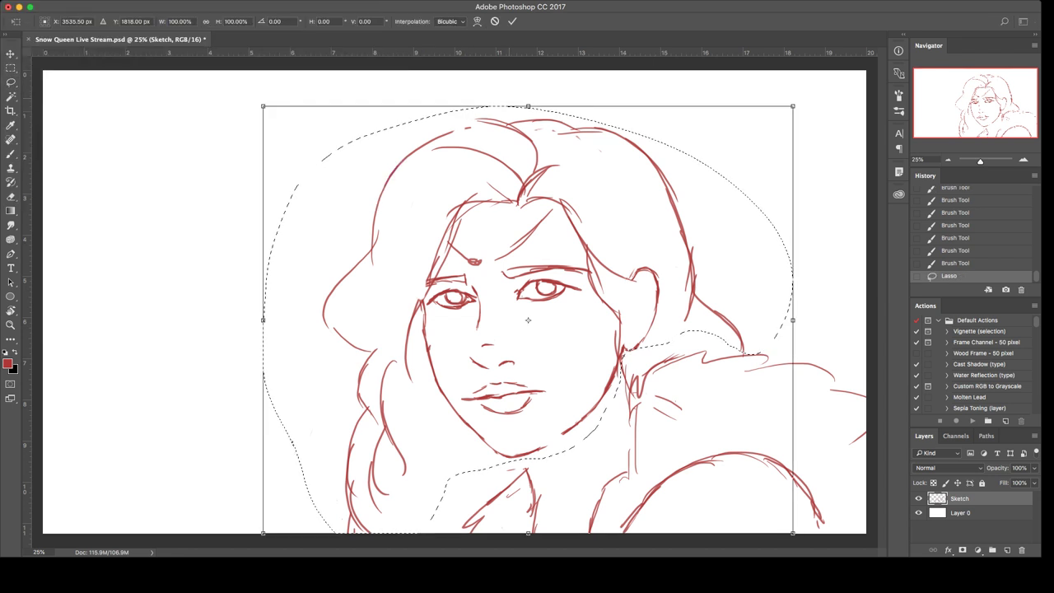
{"action": "left_click_drag", "start_coordinate": [530, 99], "coordinate": [525, 100]}
{"action": "key", "text": "Return"}
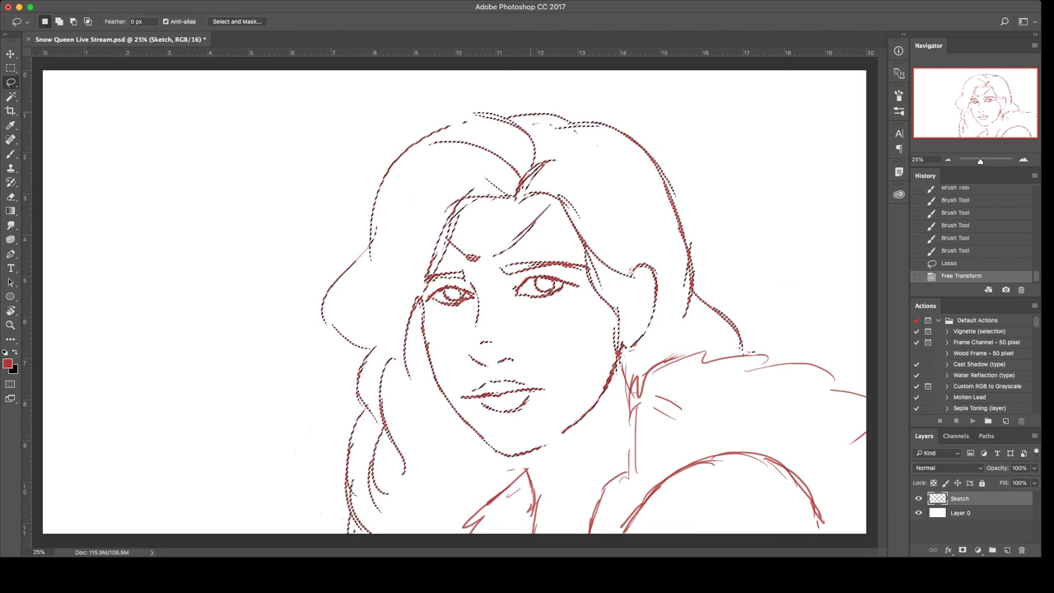
{"action": "key", "text": "ctrl+d"}
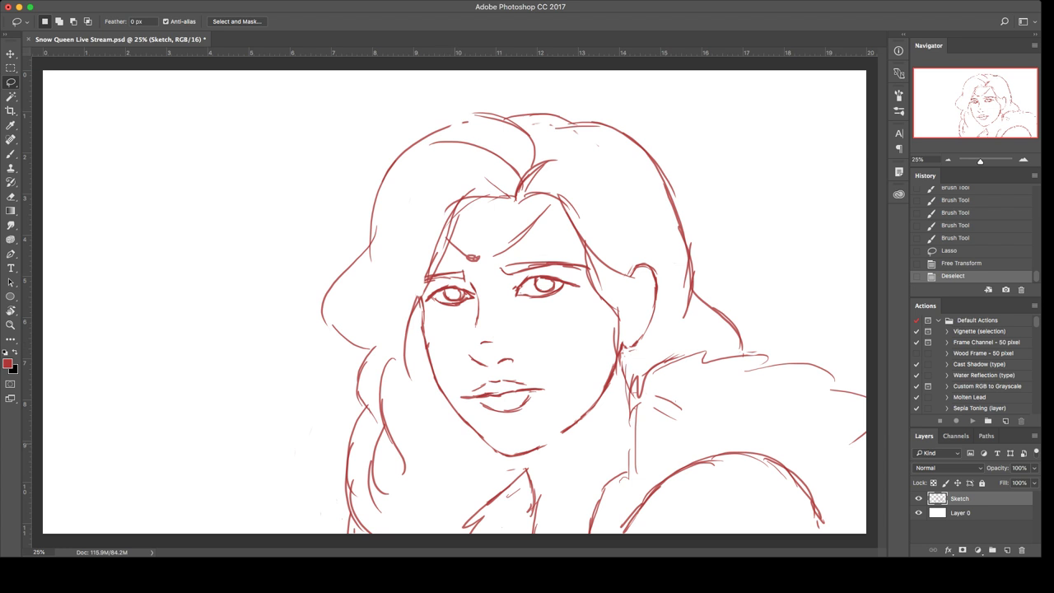
Step: Redraw the neck line from the chin to the canvas bottom and add a jagged stroke beside the shoulder
{"action": "key", "text": "b"}
{"action": "left_click_drag", "start_coordinate": [524, 478], "coordinate": [519, 497]}
{"action": "mouse_move", "coordinate": [538, 449]}
{"action": "left_mouse_down"}
{"action": "mouse_move", "coordinate": [526, 489]}
{"action": "mouse_move", "coordinate": [540, 521]}
{"action": "mouse_move", "coordinate": [537, 476]}
{"action": "mouse_move", "coordinate": [536, 531]}
{"action": "mouse_move", "coordinate": [541, 498]}
{"action": "mouse_move", "coordinate": [541, 512]}
{"action": "left_mouse_up"}
{"action": "key", "text": "super+z"}
{"action": "key", "text": "e"}
{"action": "key", "text": "b"}
{"action": "left_click_drag", "start_coordinate": [540, 494], "coordinate": [537, 531]}
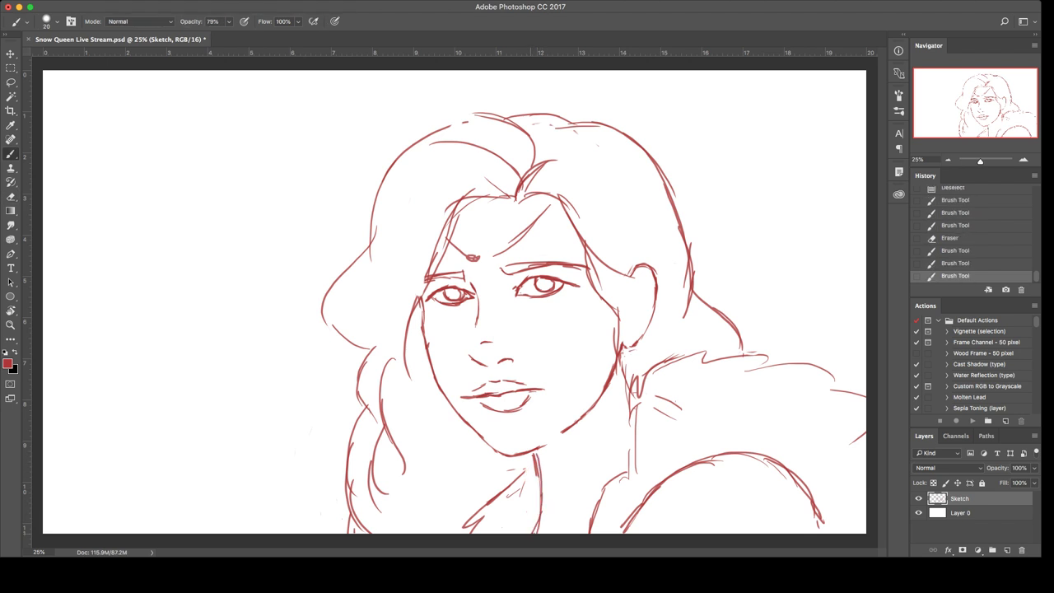
{"action": "left_click_drag", "start_coordinate": [531, 493], "coordinate": [541, 525]}
{"action": "left_click_drag", "start_coordinate": [589, 505], "coordinate": [568, 532]}
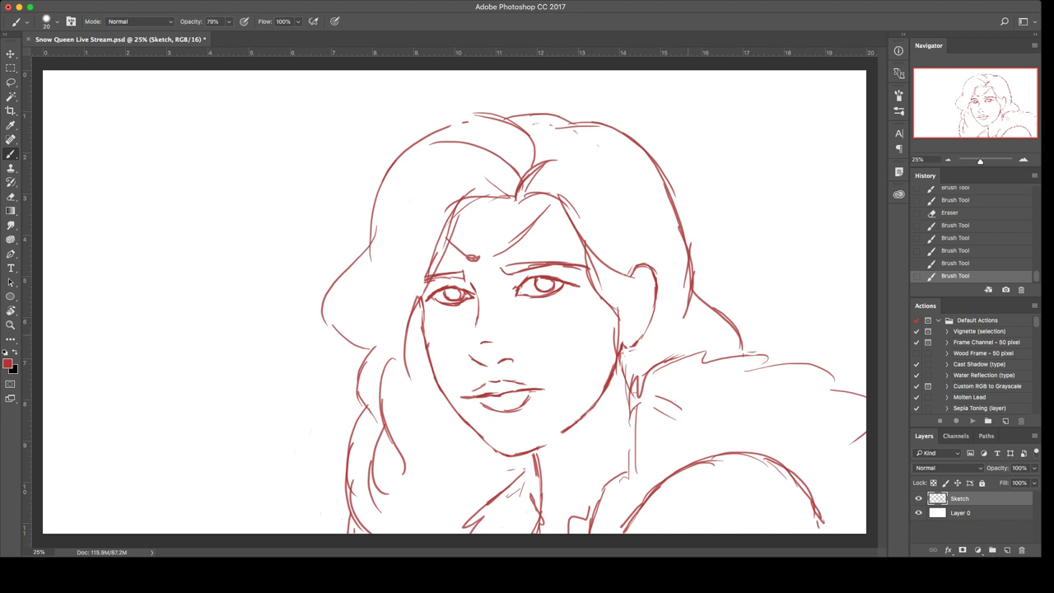
Step: Scale the whole sketch up to 108.93% with Free Transform, keeping its lower corner by the shoulder fixed, and save the file
{"action": "key", "text": "ctrl+t"}
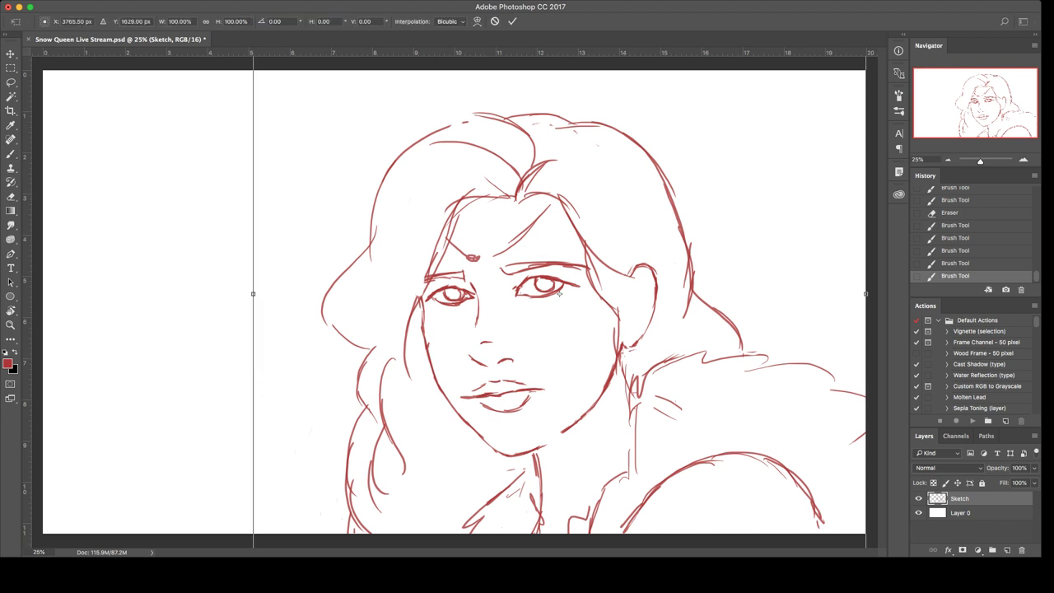
{"action": "key", "text": "ctrl+minus"}
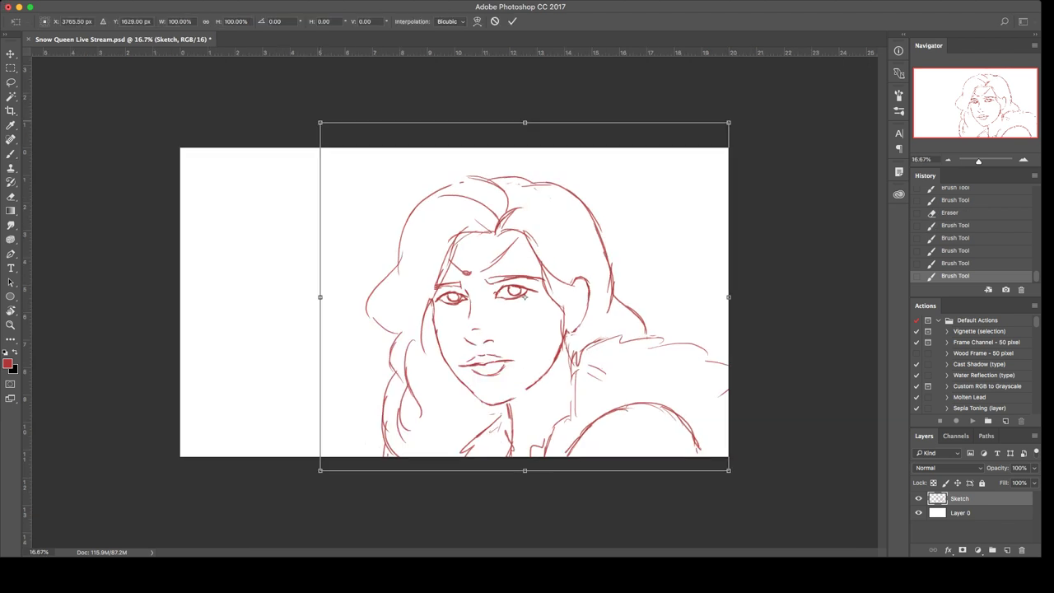
{"action": "left_click_drag", "start_coordinate": [320, 122], "coordinate": [287, 94]}
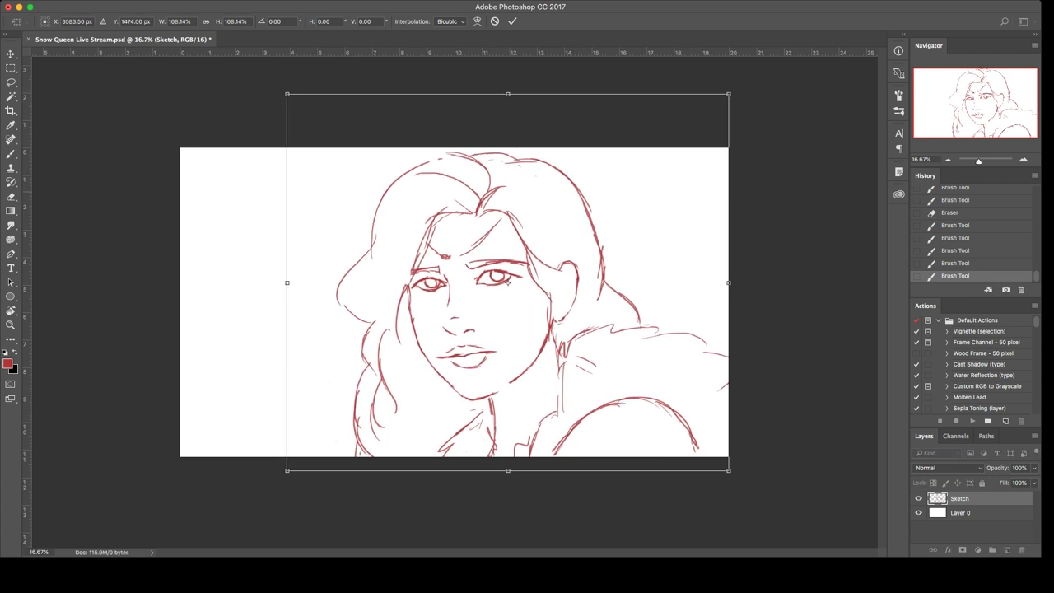
{"action": "mouse_move", "coordinate": [286, 94]}
{"action": "left_mouse_down"}
{"action": "mouse_move", "coordinate": [452, 235]}
{"action": "mouse_move", "coordinate": [269, 80]}
{"action": "mouse_move", "coordinate": [284, 91]}
{"action": "left_mouse_up"}
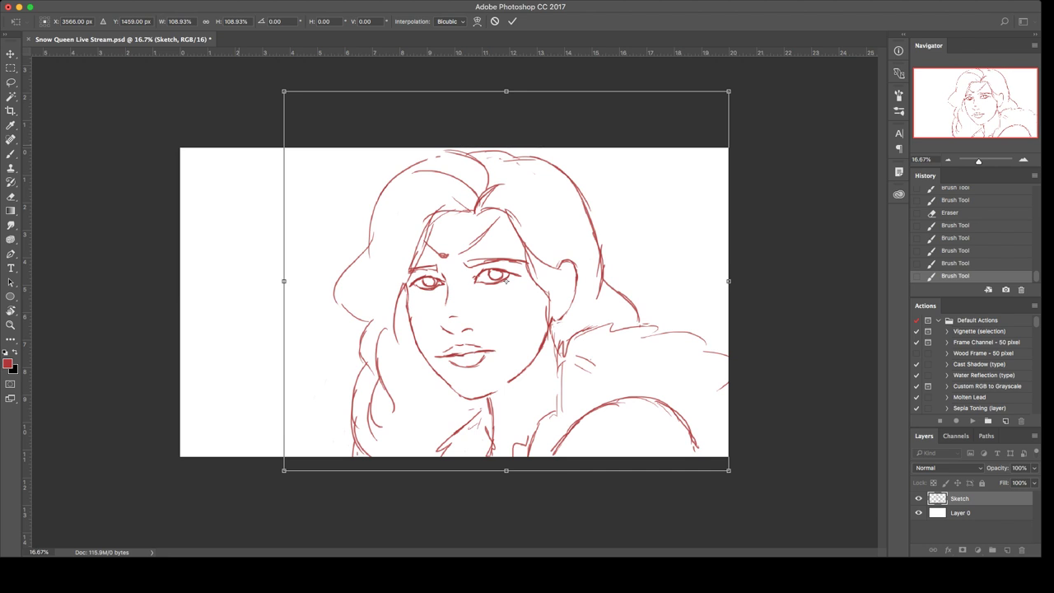
{"action": "key", "text": "Return"}
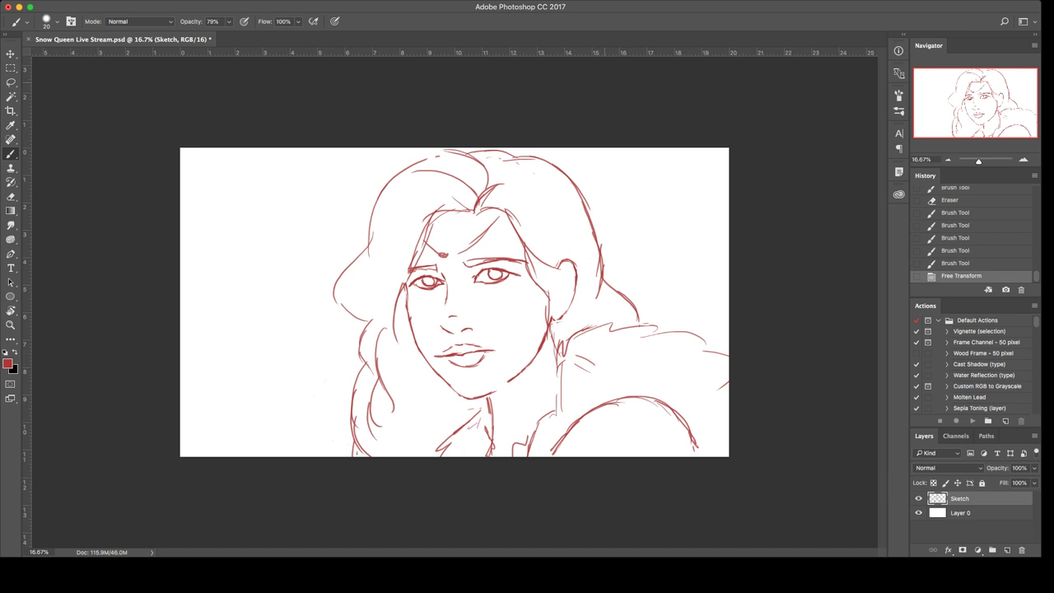
{"action": "key", "text": "super+s"}
{"action": "key", "text": "super+equal"}
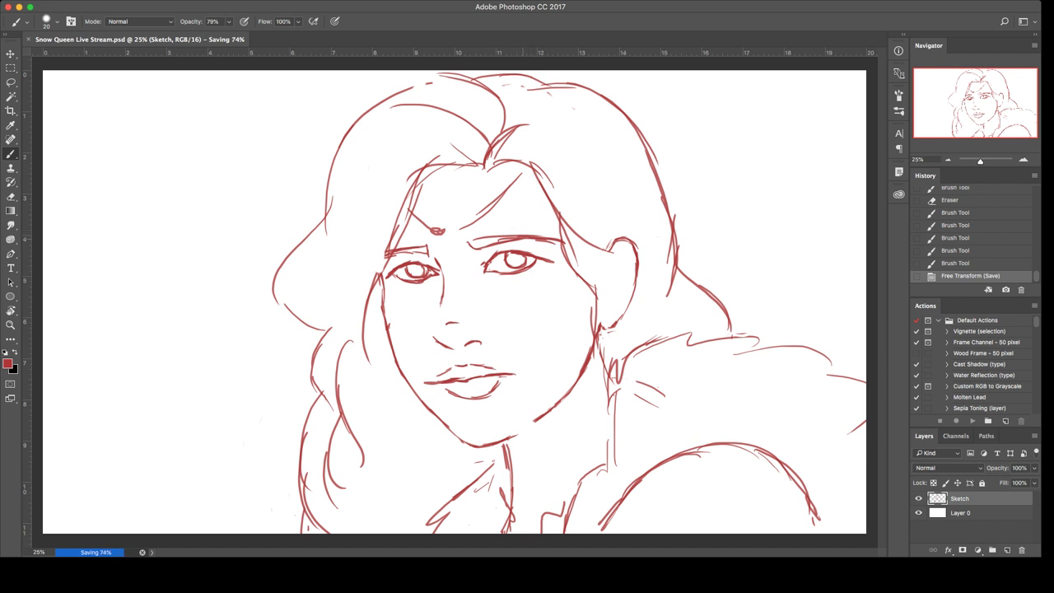
{"action": "key", "text": "l"}
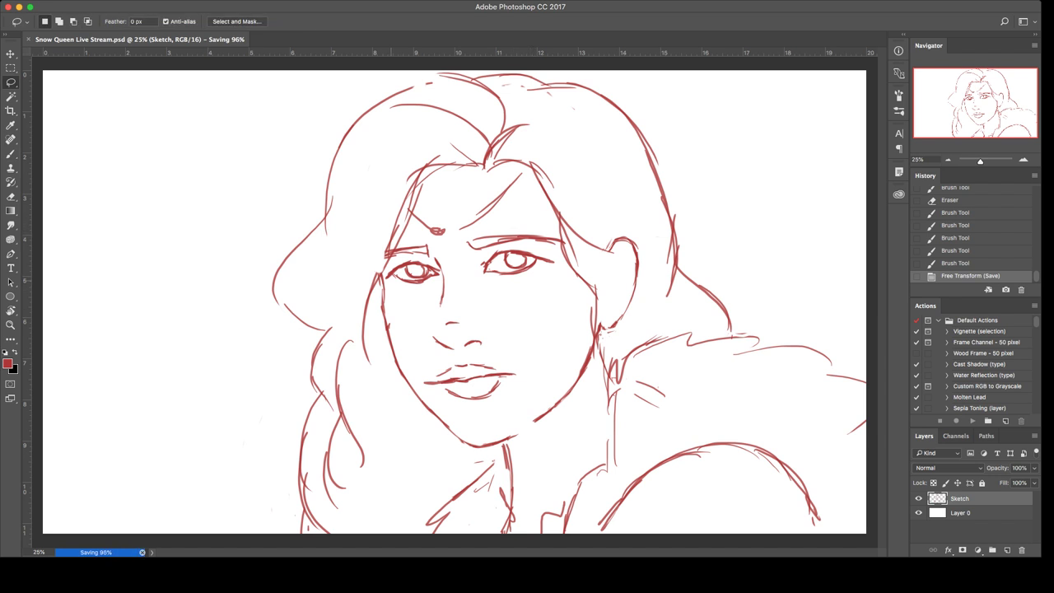
Step: Lasso the face, ear and inner hair, then rotate the selection 1.54° and shift it slightly toward the ear side with Free Transform
{"action": "mouse_move", "coordinate": [379, 275]}
{"action": "left_mouse_down"}
{"action": "mouse_move", "coordinate": [395, 408]}
{"action": "mouse_move", "coordinate": [460, 455]}
{"action": "mouse_move", "coordinate": [576, 409]}
{"action": "mouse_move", "coordinate": [596, 360]}
{"action": "mouse_move", "coordinate": [647, 297]}
{"action": "mouse_move", "coordinate": [592, 168]}
{"action": "mouse_move", "coordinate": [555, 154]}
{"action": "mouse_move", "coordinate": [537, 114]}
{"action": "mouse_move", "coordinate": [447, 72]}
{"action": "mouse_move", "coordinate": [368, 162]}
{"action": "mouse_move", "coordinate": [371, 239]}
{"action": "mouse_move", "coordinate": [384, 275]}
{"action": "left_mouse_up"}
{"action": "key", "text": "super+t"}
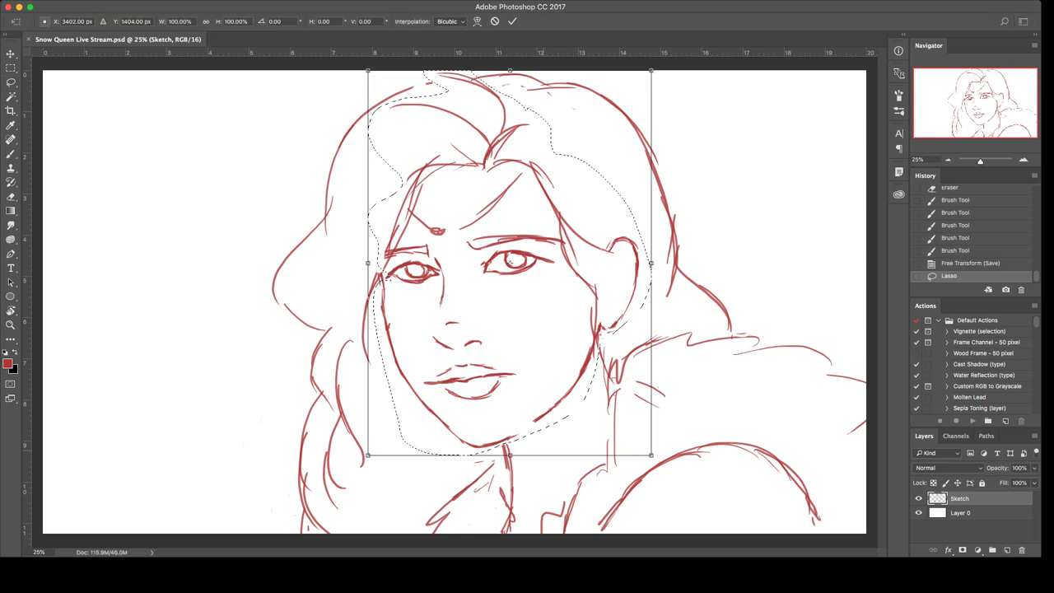
{"action": "left_click_drag", "start_coordinate": [509, 455], "coordinate": [506, 454]}
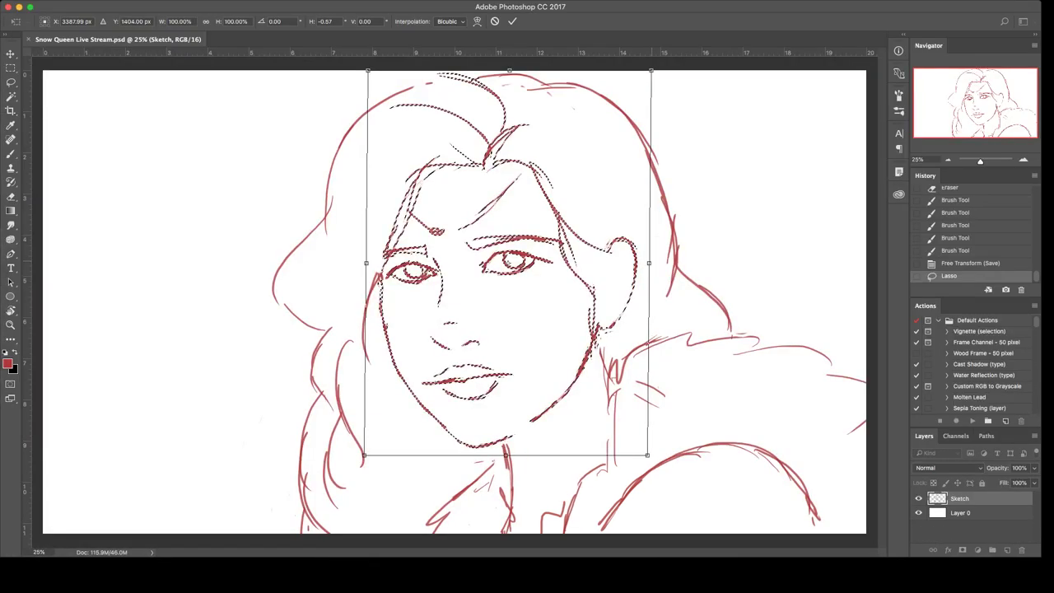
{"action": "left_click_drag", "start_coordinate": [650, 262], "coordinate": [649, 270]}
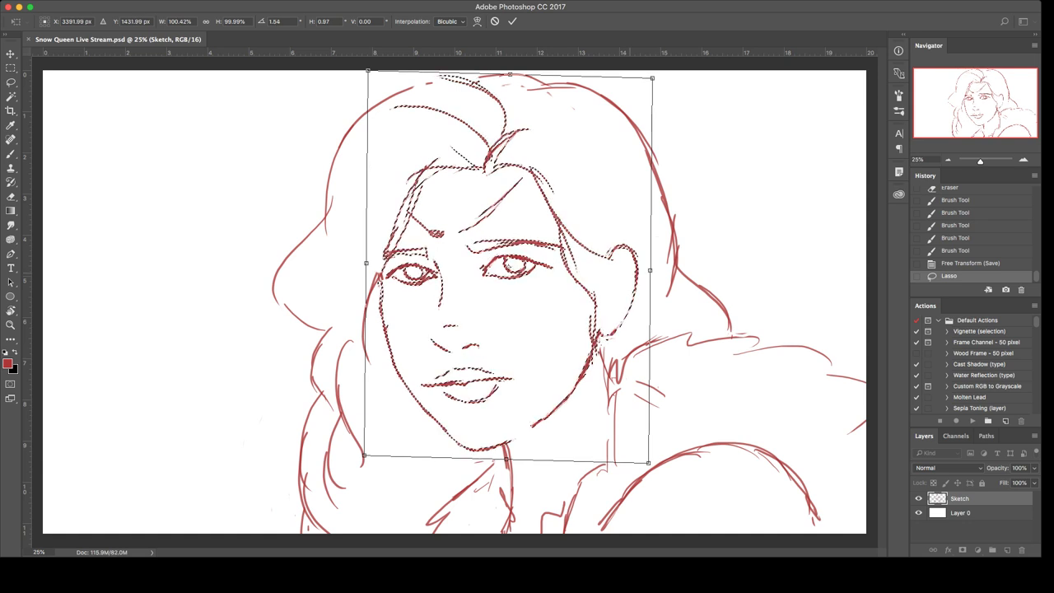
{"action": "left_click_drag", "start_coordinate": [568, 296], "coordinate": [573, 296]}
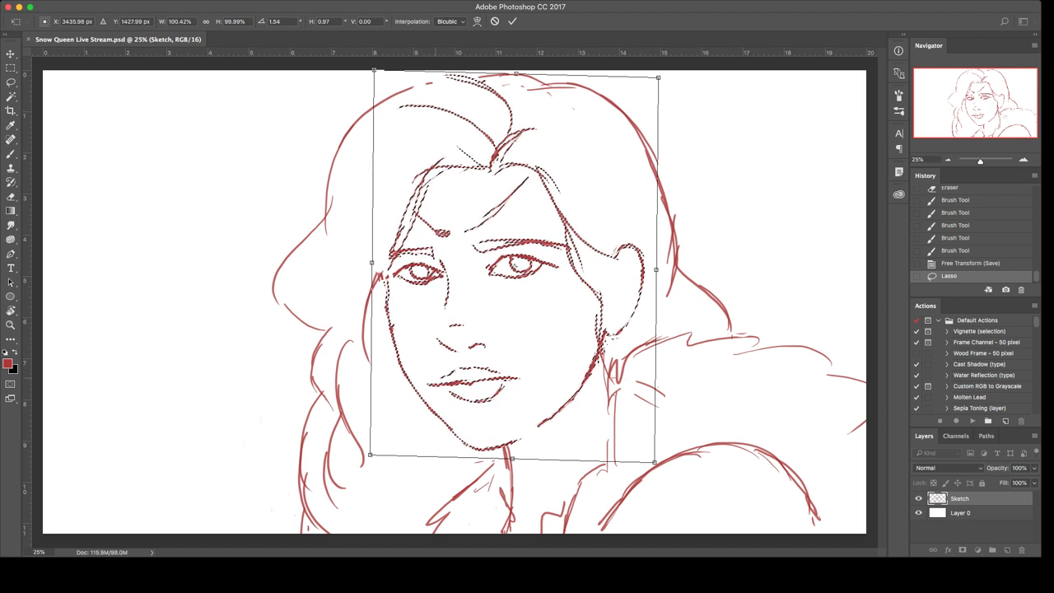
{"action": "key", "text": "Return"}
Step: Lasso the eyes and forehead, skew them -1.17° vertically at 101.29% width with Free Transform, and deselect
{"action": "mouse_move", "coordinate": [377, 277]}
{"action": "left_mouse_down"}
{"action": "mouse_move", "coordinate": [376, 290]}
{"action": "mouse_move", "coordinate": [456, 314]}
{"action": "mouse_move", "coordinate": [573, 285]}
{"action": "mouse_move", "coordinate": [545, 189]}
{"action": "mouse_move", "coordinate": [463, 161]}
{"action": "mouse_move", "coordinate": [367, 219]}
{"action": "mouse_move", "coordinate": [374, 280]}
{"action": "left_mouse_up"}
{"action": "key", "text": "ctrl+t"}
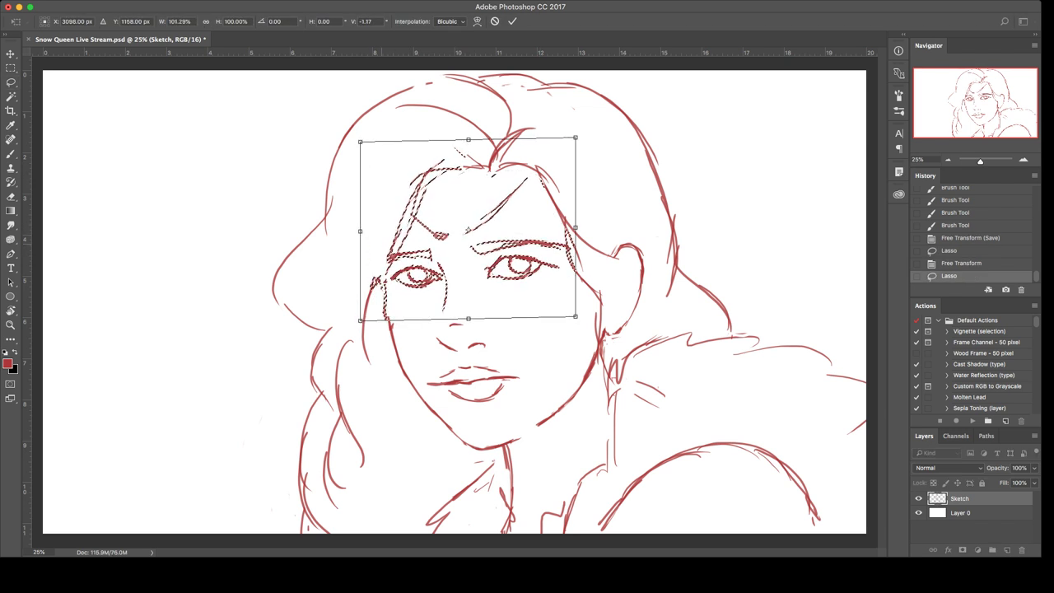
{"action": "key", "text": "Return"}
{"action": "key", "text": "ctrl+d"}
Step: Erase the cheek line below the far eye, redraw it with the brush, and clean up the stray marks
{"action": "key", "text": "e"}
{"action": "left_click_drag", "start_coordinate": [384, 288], "coordinate": [389, 324]}
{"action": "key", "text": "b"}
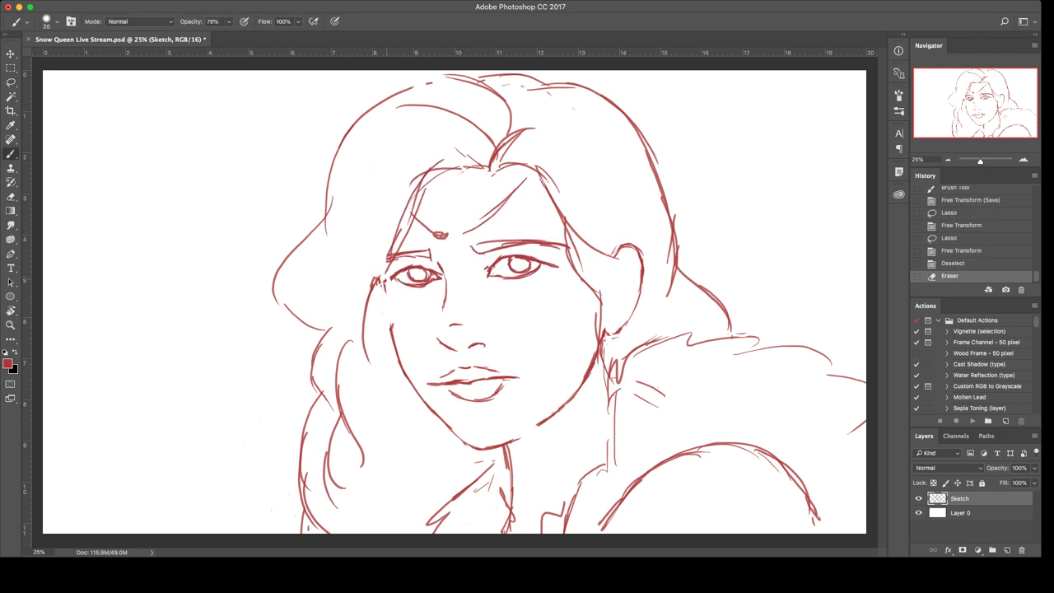
{"action": "left_click_drag", "start_coordinate": [381, 276], "coordinate": [395, 329]}
{"action": "mouse_move", "coordinate": [392, 301]}
{"action": "left_mouse_down"}
{"action": "mouse_move", "coordinate": [400, 362]}
{"action": "mouse_move", "coordinate": [393, 323]}
{"action": "mouse_move", "coordinate": [398, 352]}
{"action": "left_mouse_up"}
{"action": "mouse_move", "coordinate": [391, 305]}
{"action": "left_mouse_down"}
{"action": "mouse_move", "coordinate": [401, 372]}
{"action": "mouse_move", "coordinate": [392, 344]}
{"action": "left_mouse_up"}
{"action": "key", "text": "e"}
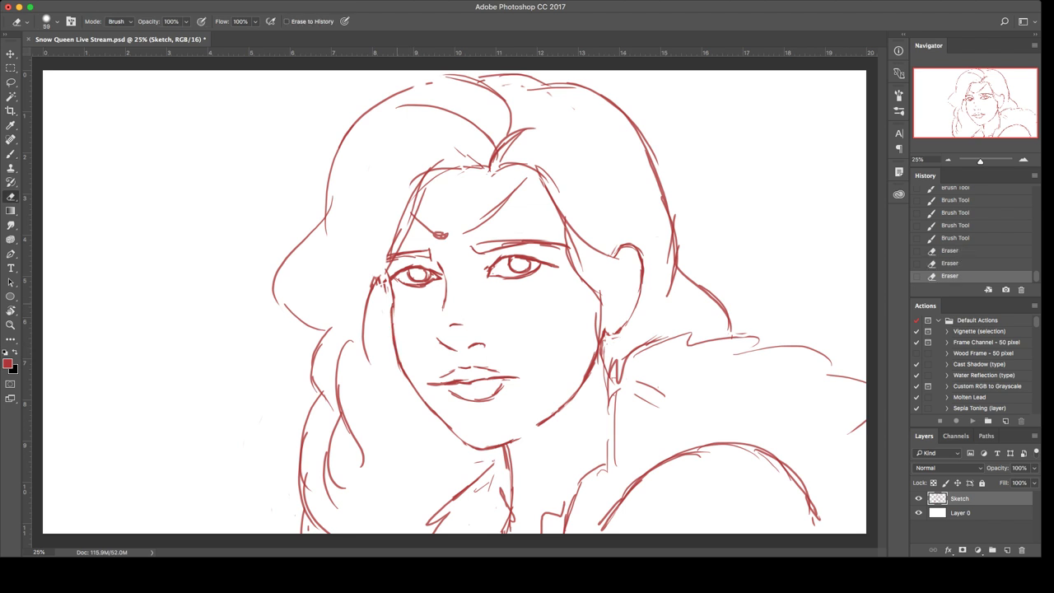
Step: Flip the canvas horizontally, lasso the far cheek, jaw and chin line, and skew it -1.67° vertically with Free Transform
{"action": "key", "text": "super+shift+h"}
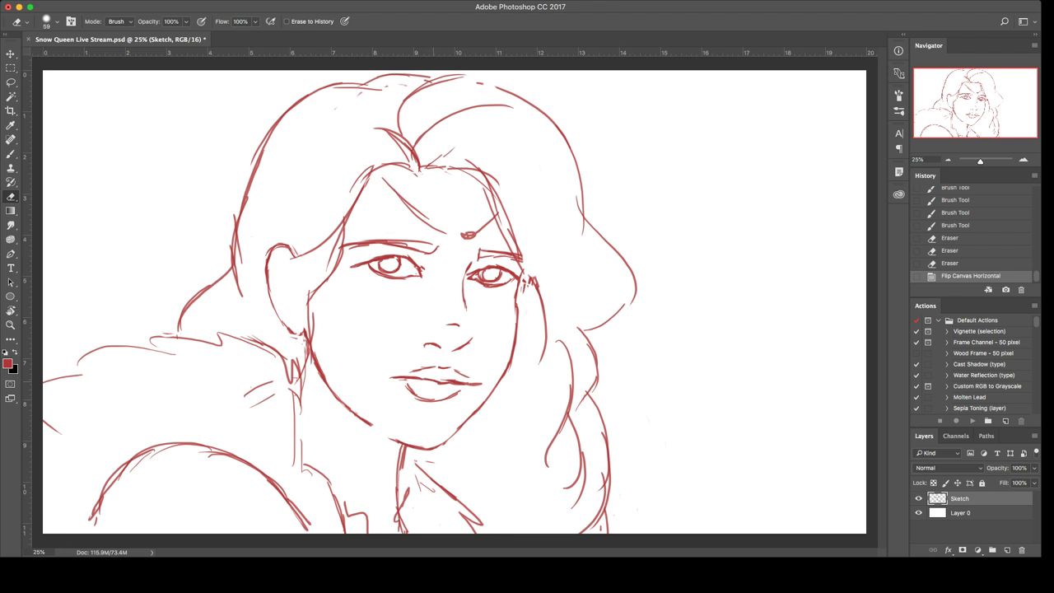
{"action": "key", "text": "l"}
{"action": "mouse_move", "coordinate": [404, 422]}
{"action": "left_mouse_down"}
{"action": "mouse_move", "coordinate": [385, 433]}
{"action": "mouse_move", "coordinate": [428, 449]}
{"action": "mouse_move", "coordinate": [519, 367]}
{"action": "mouse_move", "coordinate": [532, 289]}
{"action": "mouse_move", "coordinate": [482, 385]}
{"action": "mouse_move", "coordinate": [402, 421]}
{"action": "left_mouse_up"}
{"action": "key", "text": "ctrl+t"}
{"action": "left_click_drag", "start_coordinate": [533, 367], "coordinate": [533, 362]}
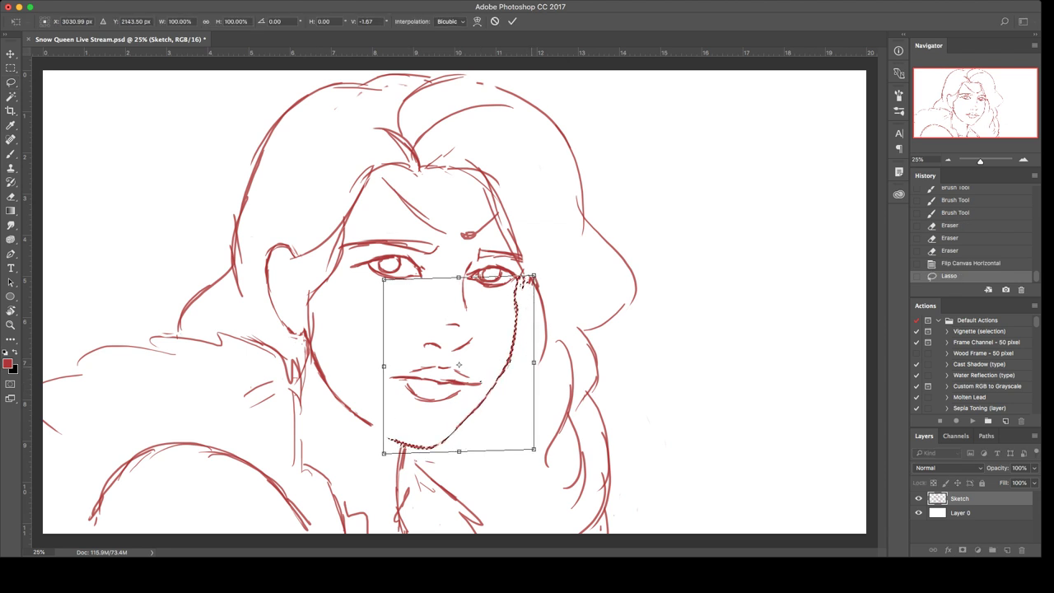
{"action": "key", "text": "Return"}
Step: Lasso the mouth and skew it 3.61° vertically at 96.94% width, then check a canvas flip and undo it
{"action": "mouse_move", "coordinate": [382, 354]}
{"action": "left_mouse_down"}
{"action": "mouse_move", "coordinate": [466, 400]}
{"action": "mouse_move", "coordinate": [487, 379]}
{"action": "mouse_move", "coordinate": [402, 364]}
{"action": "left_mouse_up"}
{"action": "key", "text": "ctrl+t"}
{"action": "left_click_drag", "start_coordinate": [488, 381], "coordinate": [485, 385]}
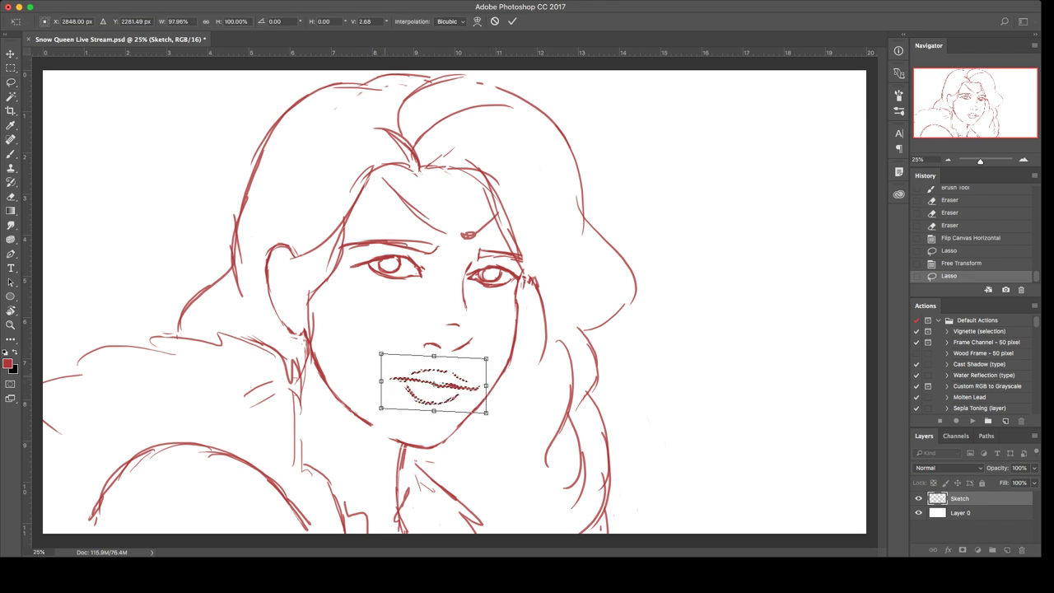
{"action": "left_click_drag", "start_coordinate": [381, 381], "coordinate": [382, 380]}
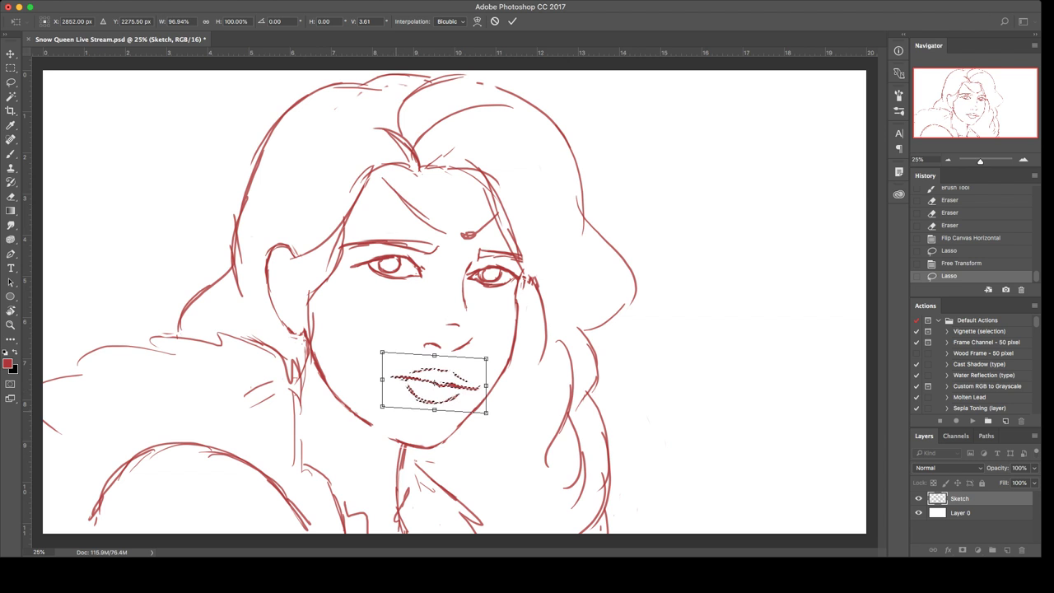
{"action": "key", "text": "Return"}
{"action": "key", "text": "super+shift+h"}
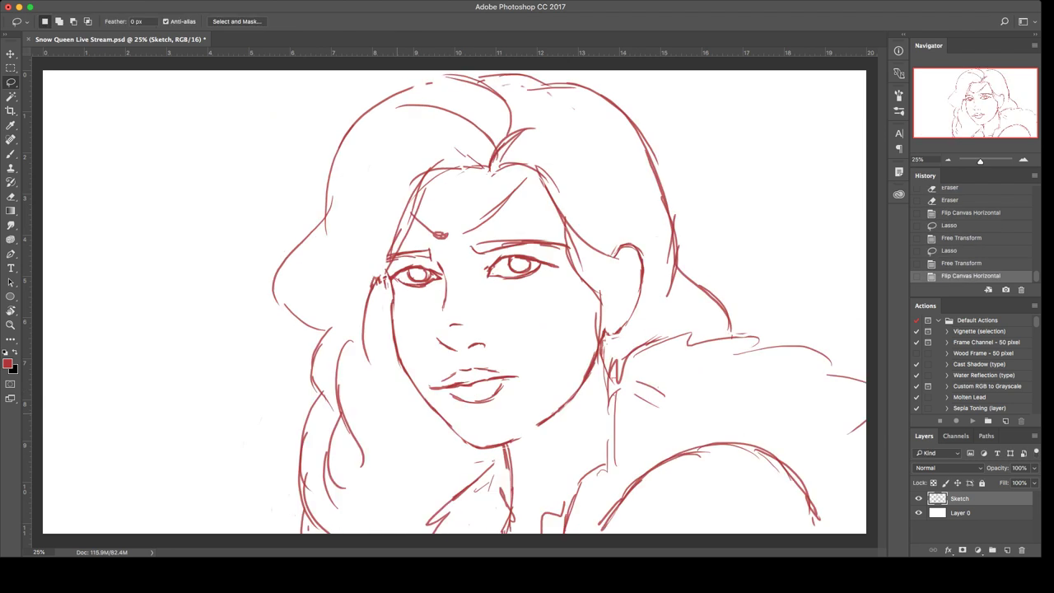
{"action": "key", "text": "super+z"}
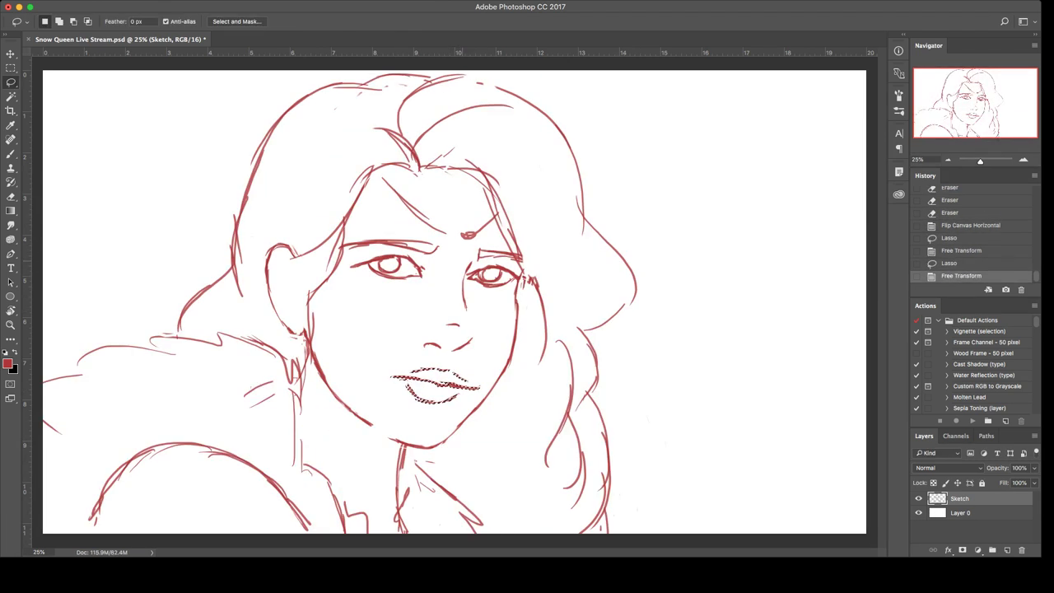
Step: Lasso the far eye and brow, lower them with a 3.18° vertical skew, deselect, and flip the canvas back
{"action": "mouse_move", "coordinate": [459, 262]}
{"action": "left_mouse_down"}
{"action": "mouse_move", "coordinate": [466, 316]}
{"action": "mouse_move", "coordinate": [512, 294]}
{"action": "mouse_move", "coordinate": [527, 253]}
{"action": "mouse_move", "coordinate": [490, 238]}
{"action": "mouse_move", "coordinate": [459, 261]}
{"action": "left_mouse_up"}
{"action": "key", "text": "ctrl+t"}
{"action": "left_click_drag", "start_coordinate": [530, 277], "coordinate": [508, 286]}
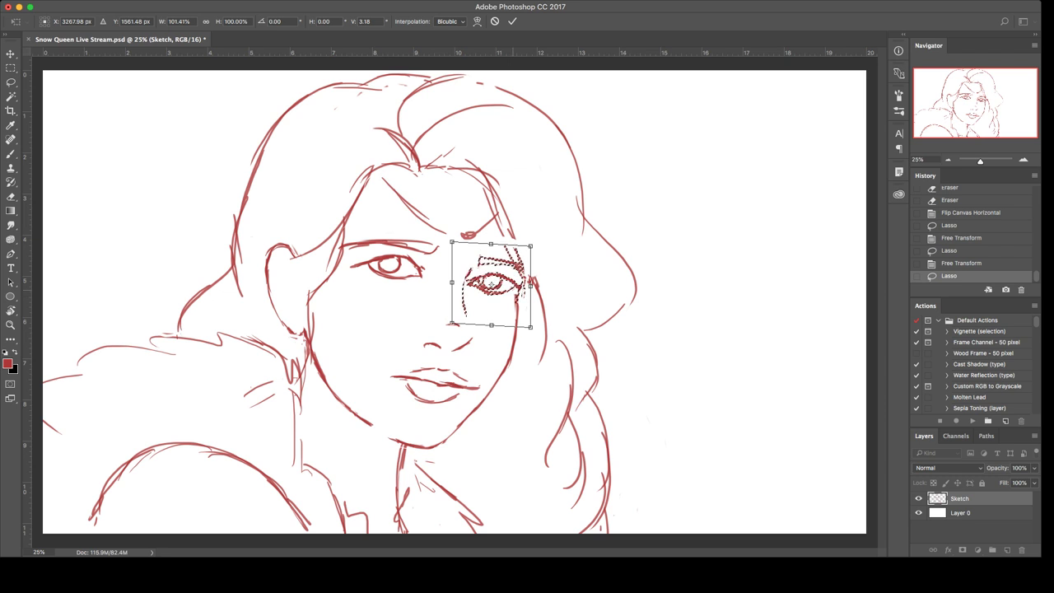
{"action": "key", "text": "Return"}
{"action": "key", "text": "ctrl+d"}
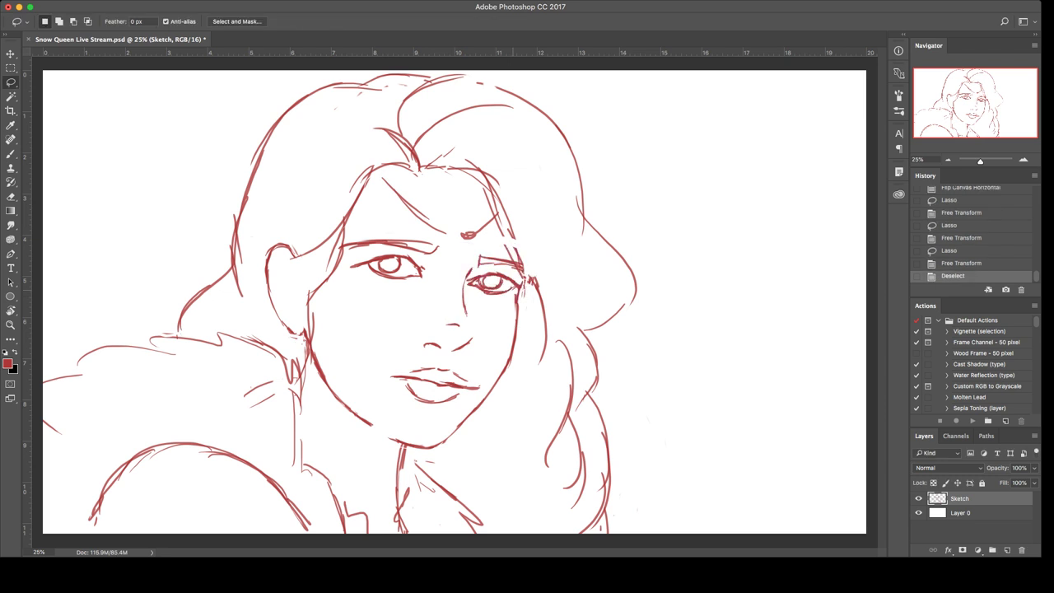
{"action": "key", "text": "ctrl+shift+h"}
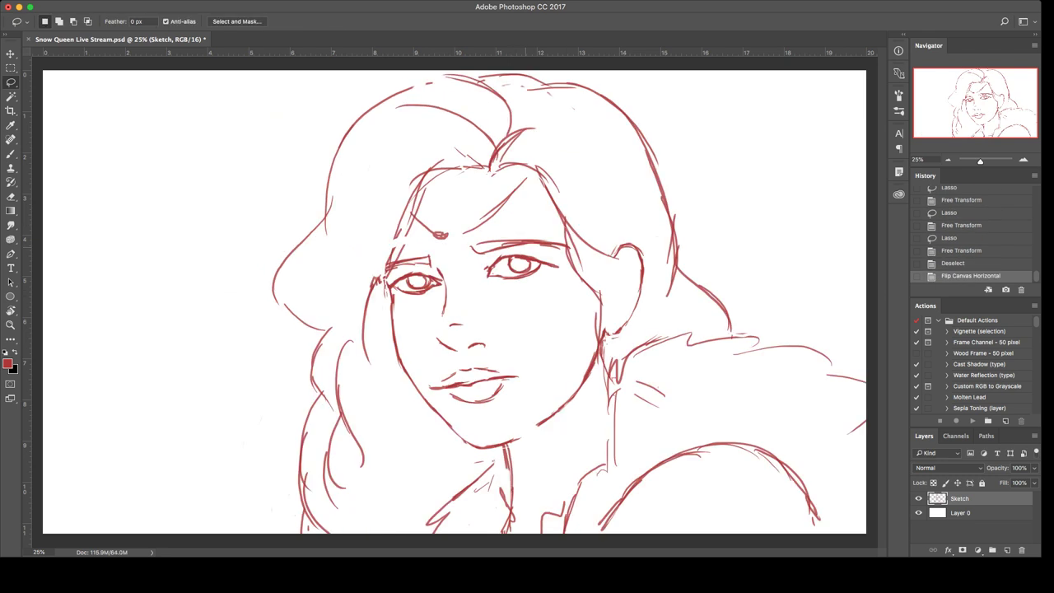
Step: Lasso the near eye and eyebrow, nudge them slightly toward the nose with Free Transform, and deselect
{"action": "mouse_move", "coordinate": [459, 265]}
{"action": "left_mouse_down"}
{"action": "mouse_move", "coordinate": [568, 281]}
{"action": "mouse_move", "coordinate": [571, 245]}
{"action": "mouse_move", "coordinate": [466, 248]}
{"action": "mouse_move", "coordinate": [460, 262]}
{"action": "mouse_move", "coordinate": [513, 262]}
{"action": "left_mouse_up"}
{"action": "key", "text": "ctrl+t"}
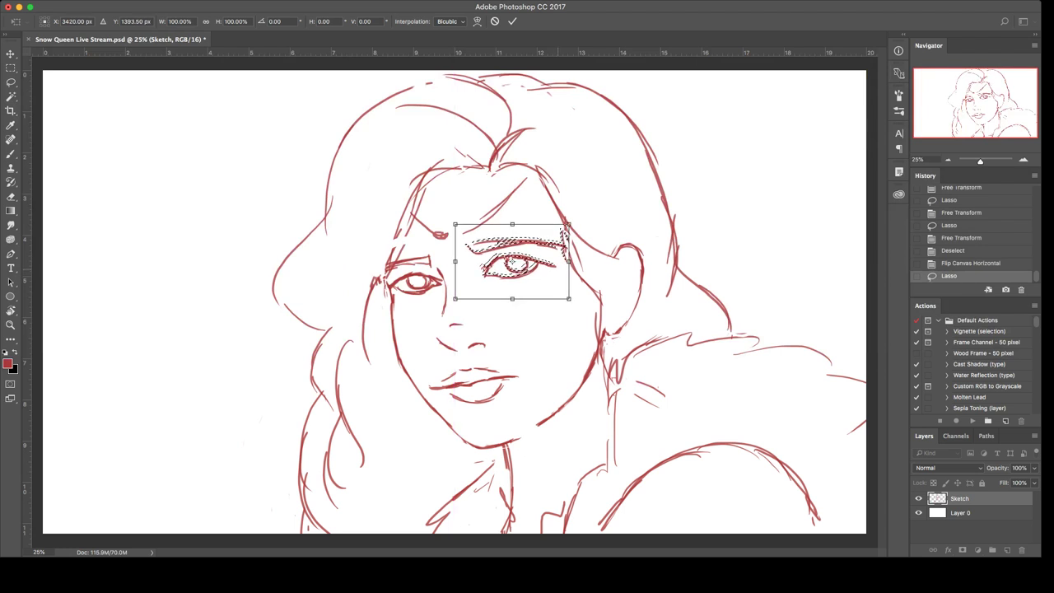
{"action": "key", "text": "Return"}
{"action": "key", "text": "ctrl+d"}
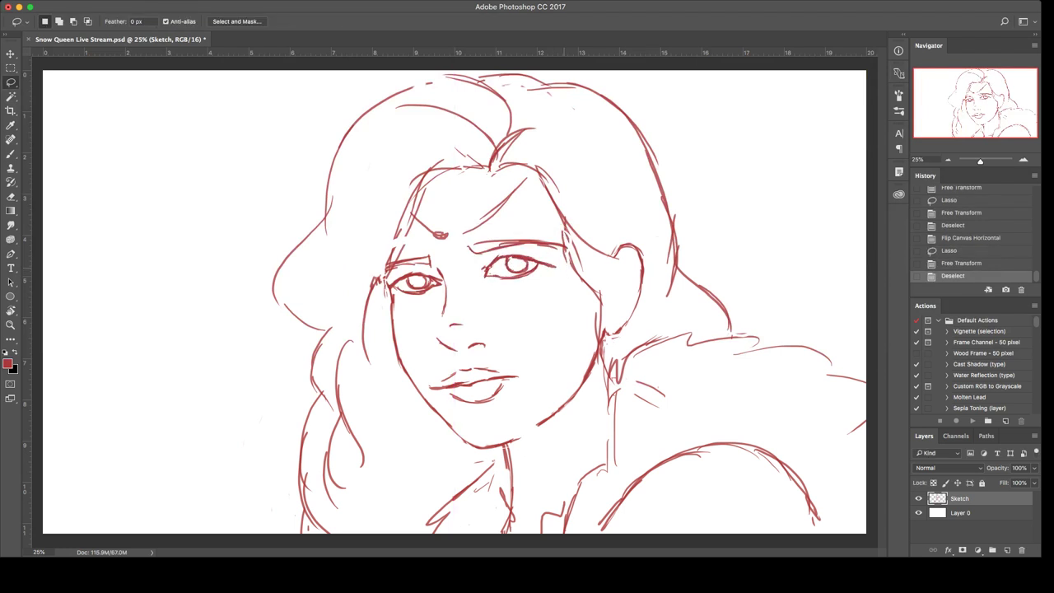
Step: Add a new layer named Color between Sketch and Layer 0, and make Layer 0 active
{"action": "left_click", "coordinate": [971, 513]}
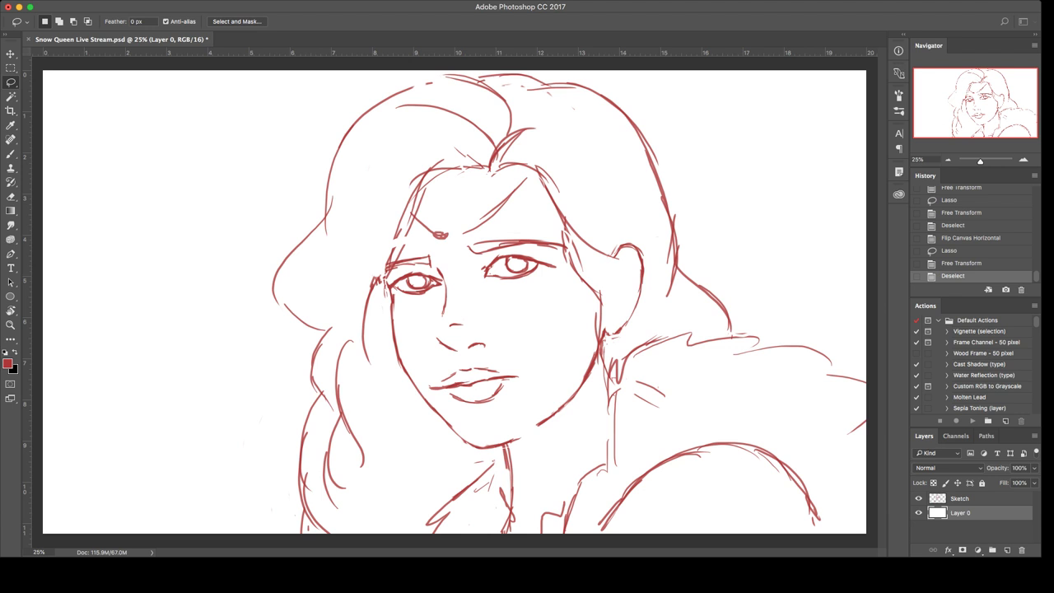
{"action": "key", "text": "Return"}
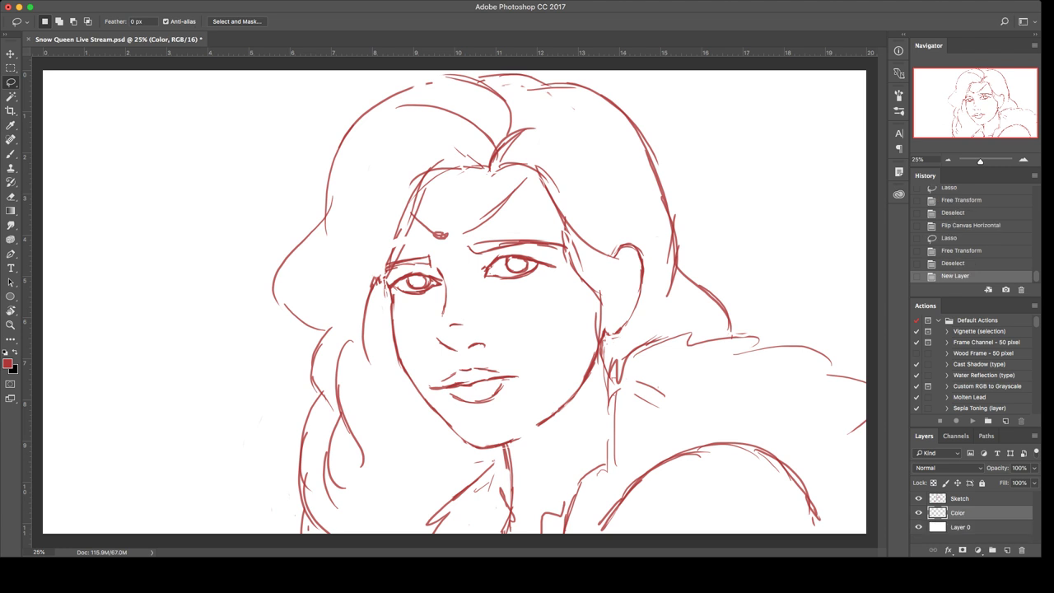
{"action": "left_click", "coordinate": [960, 527]}
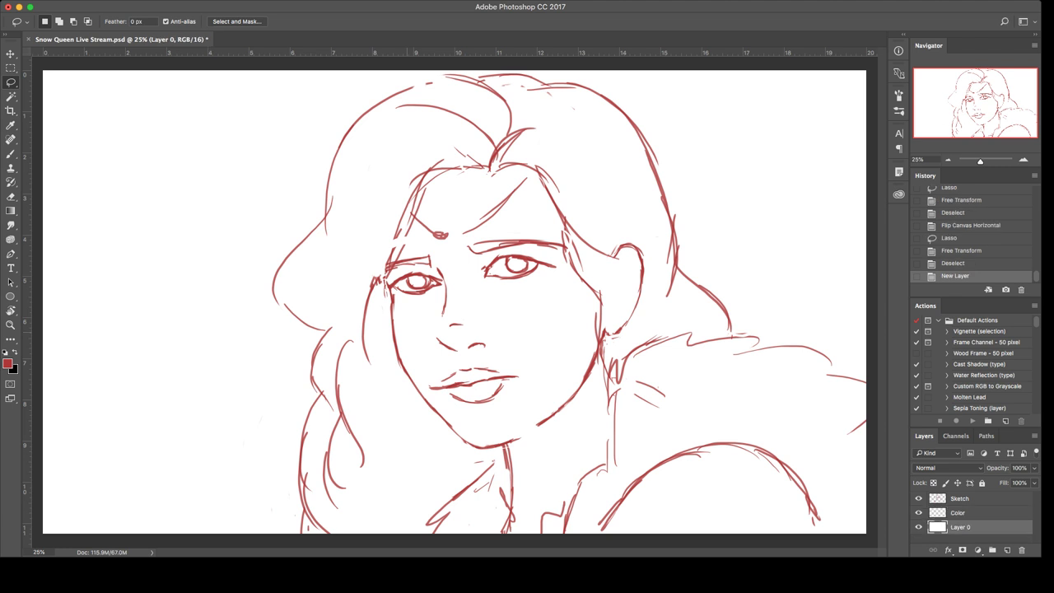
Step: Choose a neutral gray and fill the background layer with it
{"action": "key", "text": "i"}
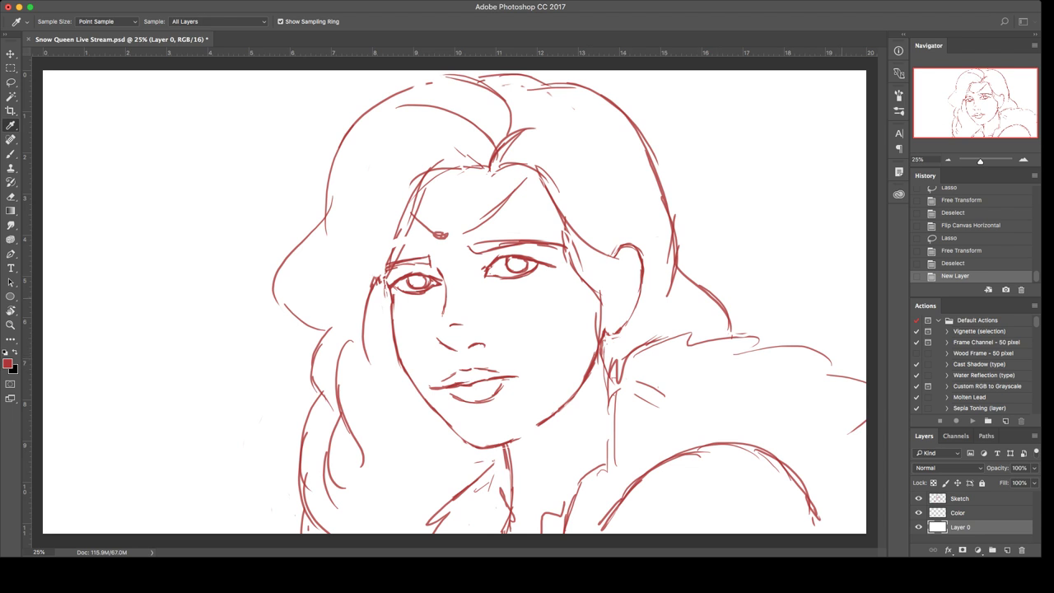
{"action": "left_click", "coordinate": [841, 298]}
{"action": "key", "text": "l"}
{"action": "key", "text": "x"}
{"action": "key", "text": "super+BackSpace"}
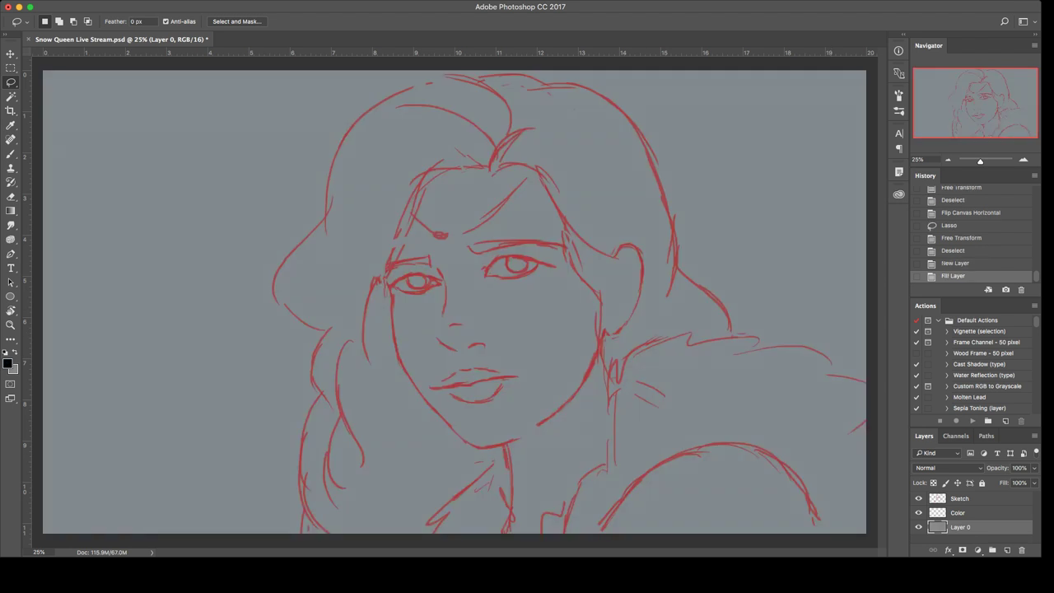
Step: Choose a lighter blue-gray and fill the background layer with it
{"action": "key", "text": "i"}
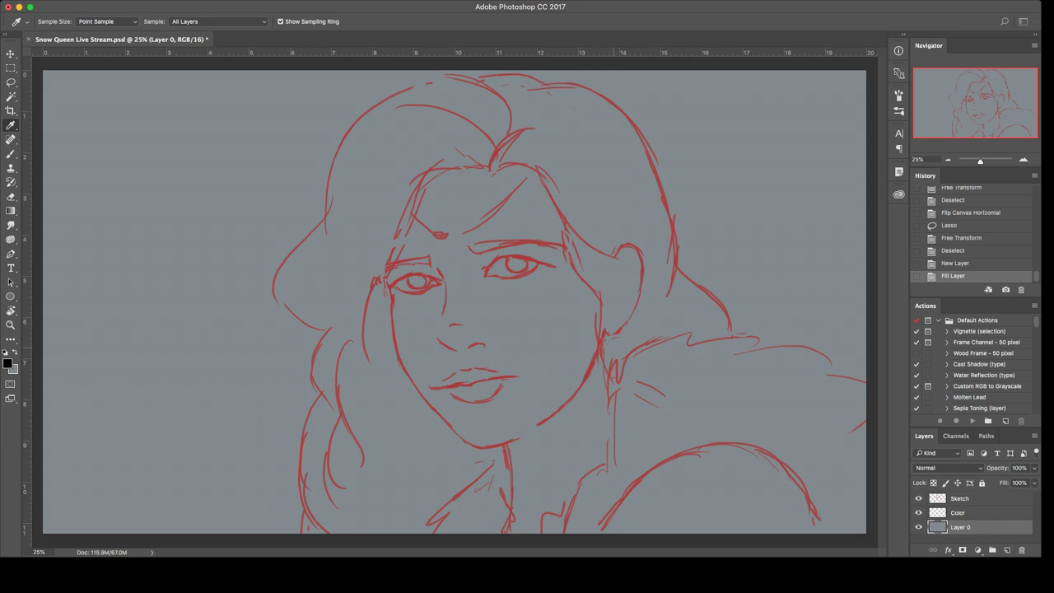
{"action": "key", "text": "l"}
{"action": "key", "text": "shift+BackSpace"}
{"action": "key", "text": "Return"}
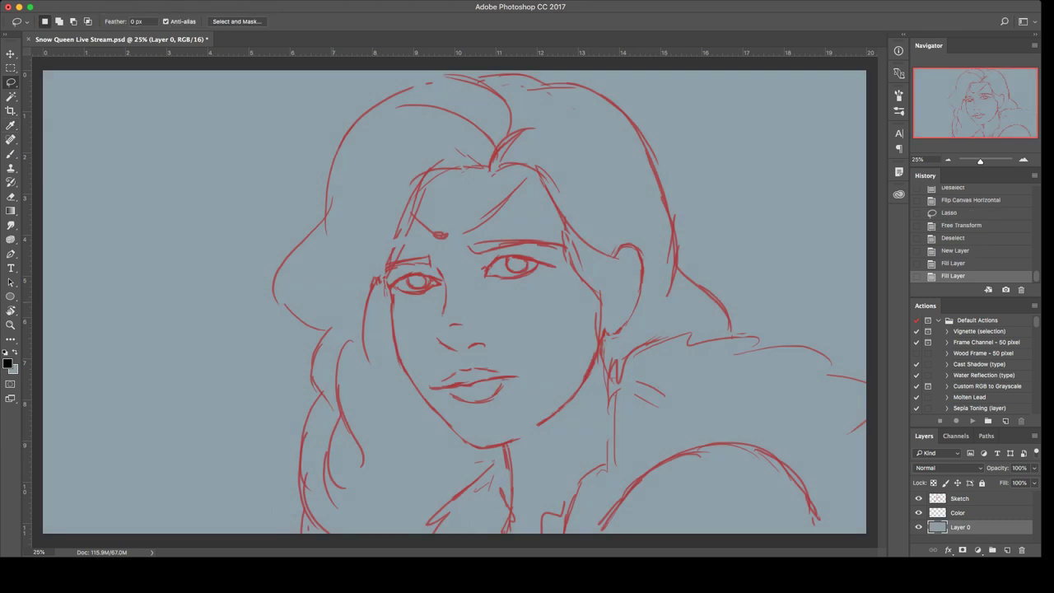
Step: Choose a paler blue-gray foreground and apply a diagonal reflected gradient across the background, lightest at the upper-left side
{"action": "key", "text": "i"}
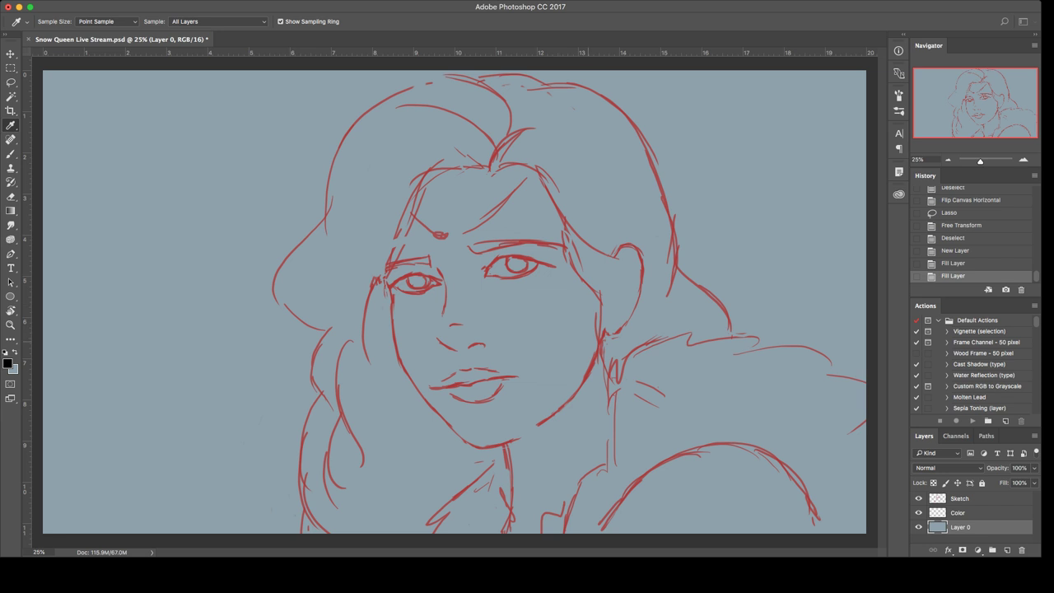
{"action": "key", "text": "l"}
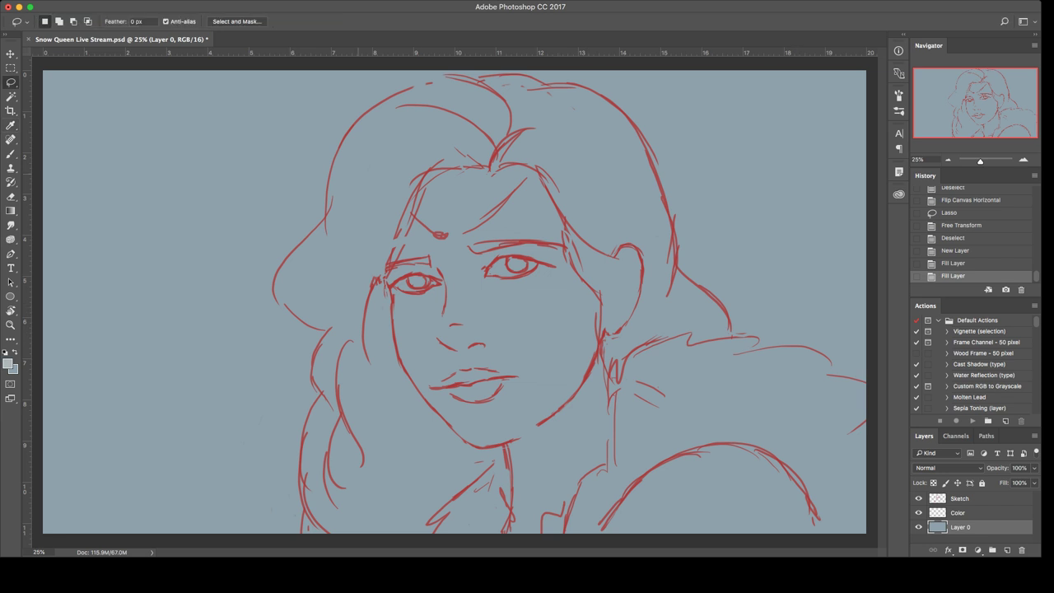
{"action": "key", "text": "g"}
{"action": "left_click_drag", "start_coordinate": [151, 102], "coordinate": [244, 168]}
{"action": "left_click_drag", "start_coordinate": [619, 479], "coordinate": [619, 480]}
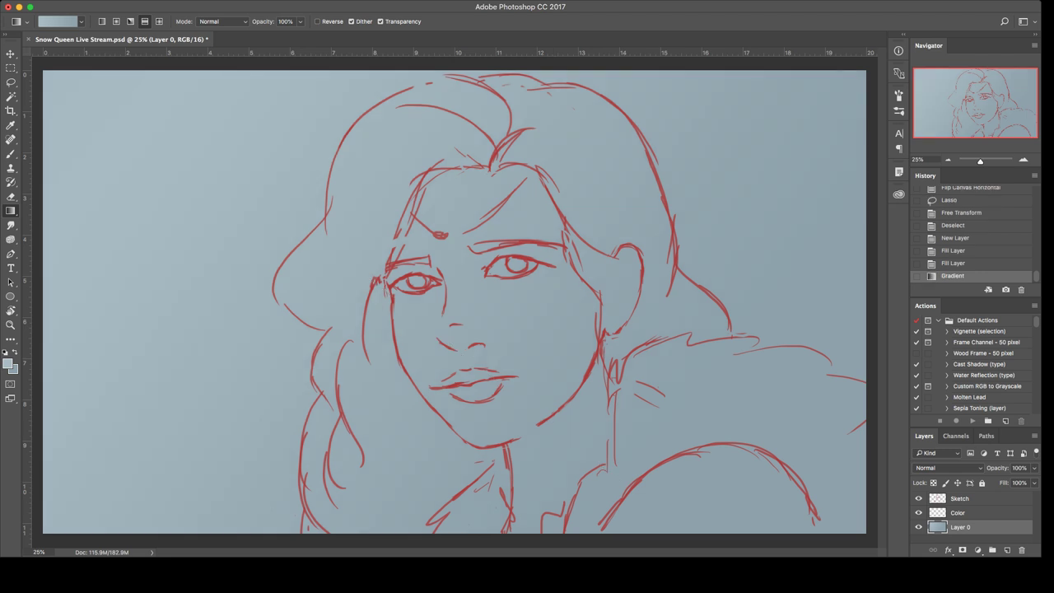
Step: On the Color layer, paint the forehead, eye area and nose in peach with an enlarged brush at 100% opacity
{"action": "key", "text": "alt+bracketright"}
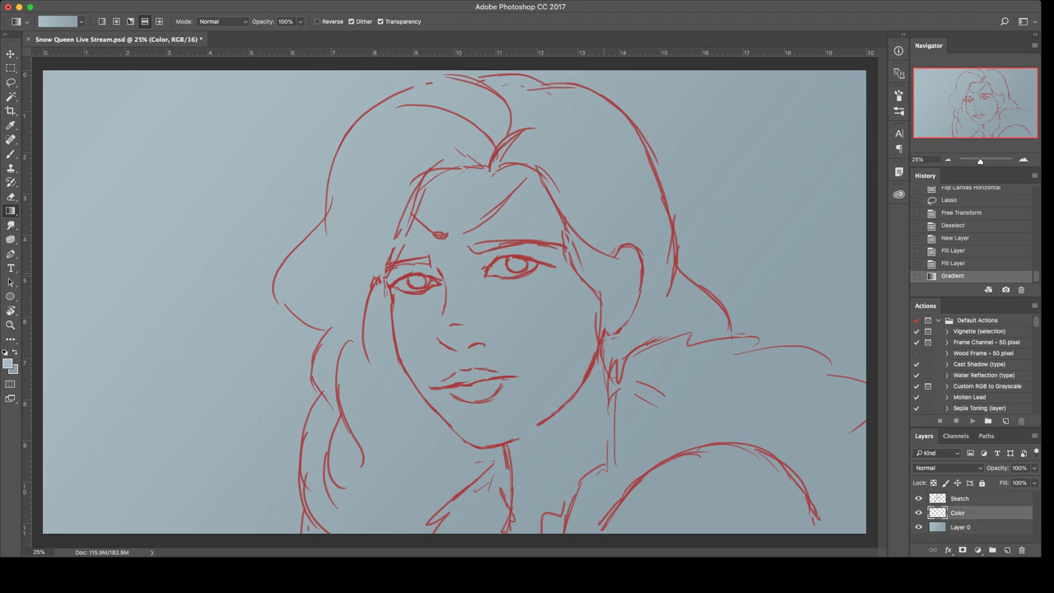
{"action": "key", "text": "b"}
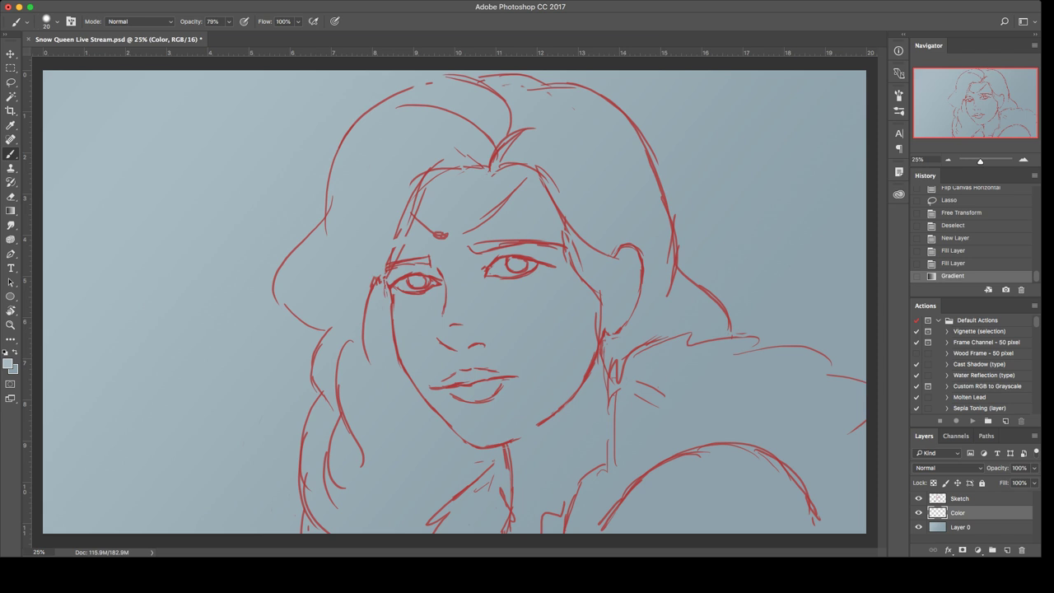
{"action": "key", "text": "i"}
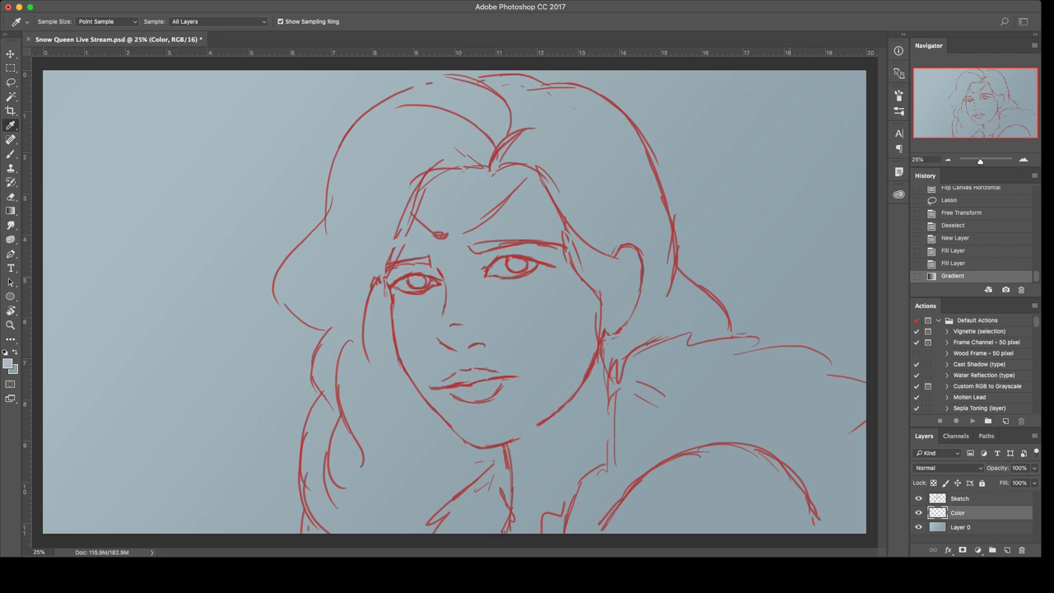
{"action": "key", "text": "b"}
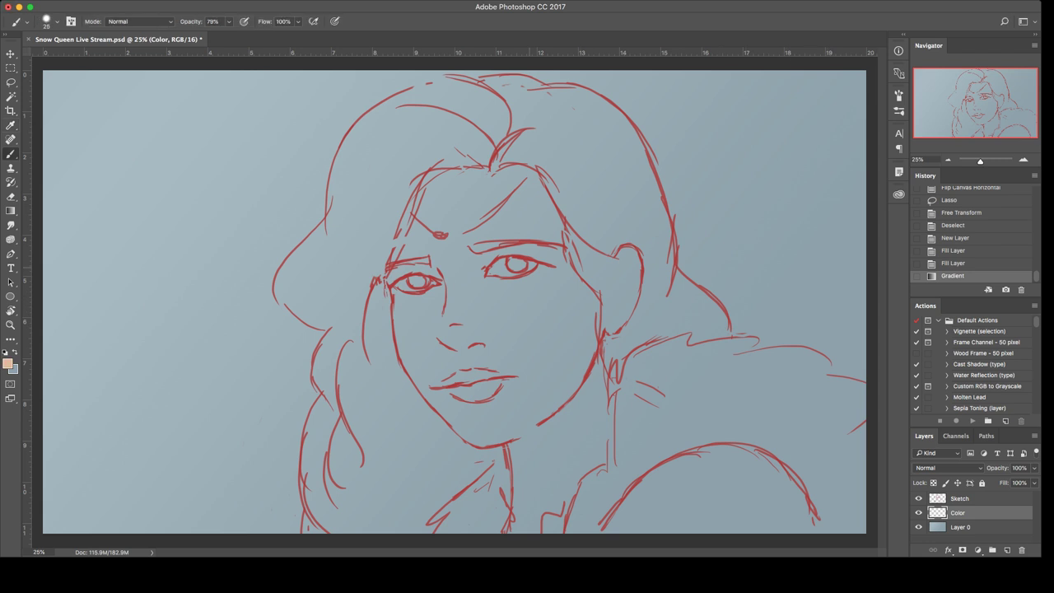
{"action": "key", "text": "bracketright"}
{"action": "key", "text": "bracketright"}
{"action": "key", "text": "bracketright"}
{"action": "key", "text": "bracketright"}
{"action": "key", "text": "bracketright"}
{"action": "mouse_move", "coordinate": [474, 271]}
{"action": "left_mouse_down"}
{"action": "mouse_move", "coordinate": [476, 235]}
{"action": "mouse_move", "coordinate": [448, 264]}
{"action": "mouse_move", "coordinate": [465, 198]}
{"action": "mouse_move", "coordinate": [428, 222]}
{"action": "left_mouse_up"}
{"action": "key", "text": "super+z"}
{"action": "key", "text": "0"}
{"action": "left_click", "coordinate": [452, 197]}
{"action": "mouse_move", "coordinate": [452, 197]}
{"action": "left_mouse_down"}
{"action": "mouse_move", "coordinate": [410, 264]}
{"action": "mouse_move", "coordinate": [430, 342]}
{"action": "mouse_move", "coordinate": [465, 347]}
{"action": "mouse_move", "coordinate": [477, 271]}
{"action": "mouse_move", "coordinate": [498, 230]}
{"action": "mouse_move", "coordinate": [502, 247]}
{"action": "mouse_move", "coordinate": [498, 165]}
{"action": "mouse_move", "coordinate": [544, 239]}
{"action": "mouse_move", "coordinate": [548, 214]}
{"action": "mouse_move", "coordinate": [525, 277]}
{"action": "left_mouse_up"}
Step: Paint the cheeks and ear in peach on the Color layer with a size 200 brush
{"action": "key", "text": "bracketleft"}
{"action": "key", "text": "bracketleft"}
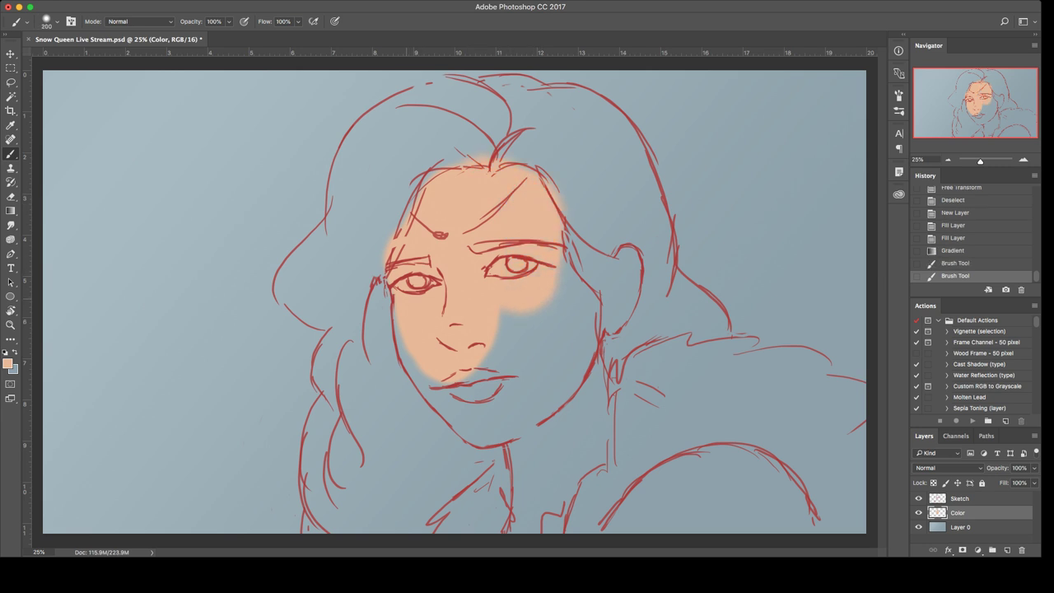
{"action": "mouse_move", "coordinate": [406, 309]}
{"action": "left_mouse_down"}
{"action": "mouse_move", "coordinate": [432, 368]}
{"action": "mouse_move", "coordinate": [405, 362]}
{"action": "left_mouse_up"}
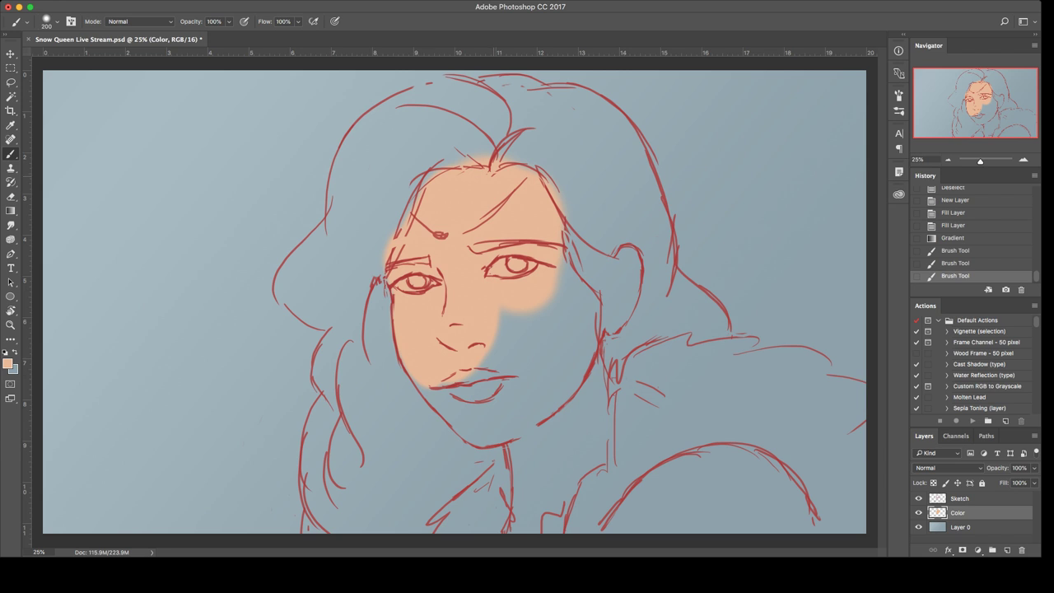
{"action": "mouse_move", "coordinate": [563, 243]}
{"action": "left_mouse_down"}
{"action": "mouse_move", "coordinate": [584, 290]}
{"action": "mouse_move", "coordinate": [575, 226]}
{"action": "mouse_move", "coordinate": [601, 305]}
{"action": "mouse_move", "coordinate": [630, 255]}
{"action": "mouse_move", "coordinate": [635, 284]}
{"action": "mouse_move", "coordinate": [613, 313]}
{"action": "left_mouse_up"}
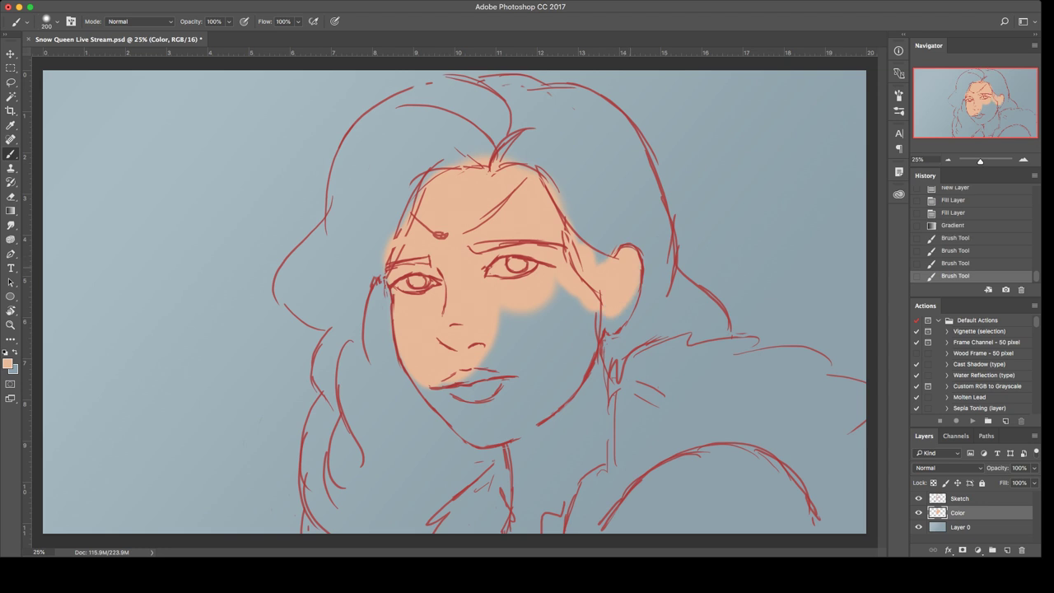
{"action": "left_click_drag", "start_coordinate": [629, 272], "coordinate": [609, 321]}
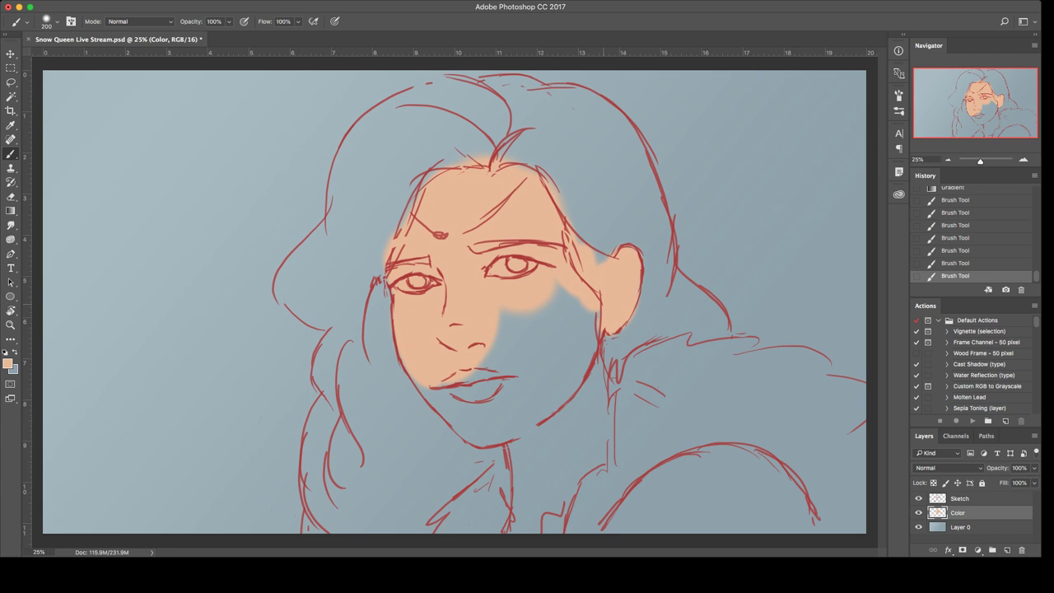
{"action": "mouse_move", "coordinate": [563, 247]}
{"action": "left_mouse_down"}
{"action": "mouse_move", "coordinate": [596, 267]}
{"action": "mouse_move", "coordinate": [581, 339]}
{"action": "mouse_move", "coordinate": [552, 338]}
{"action": "mouse_move", "coordinate": [480, 364]}
{"action": "mouse_move", "coordinate": [484, 376]}
{"action": "left_mouse_up"}
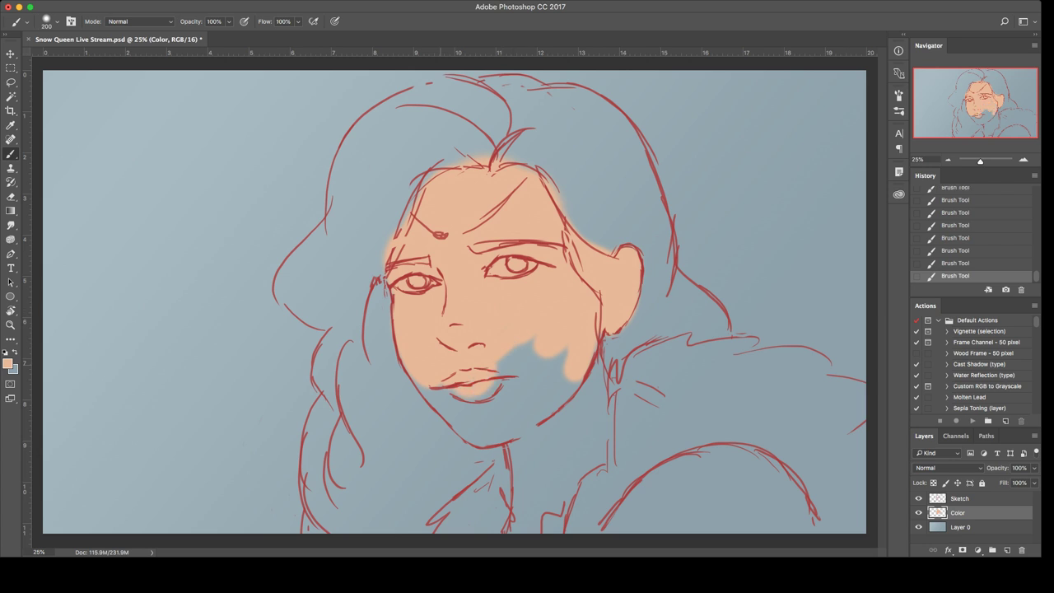
Step: Fill the chin, jaw and neck with peach and brighten the skin with a Hue/Saturation adjustment
{"action": "mouse_move", "coordinate": [418, 374]}
{"action": "left_mouse_down"}
{"action": "mouse_move", "coordinate": [476, 436]}
{"action": "mouse_move", "coordinate": [501, 433]}
{"action": "mouse_move", "coordinate": [514, 416]}
{"action": "mouse_move", "coordinate": [471, 399]}
{"action": "mouse_move", "coordinate": [502, 395]}
{"action": "mouse_move", "coordinate": [527, 354]}
{"action": "mouse_move", "coordinate": [576, 379]}
{"action": "mouse_move", "coordinate": [529, 471]}
{"action": "mouse_move", "coordinate": [532, 527]}
{"action": "left_mouse_up"}
{"action": "mouse_move", "coordinate": [512, 454]}
{"action": "left_mouse_down"}
{"action": "mouse_move", "coordinate": [520, 531]}
{"action": "mouse_move", "coordinate": [543, 492]}
{"action": "mouse_move", "coordinate": [506, 523]}
{"action": "mouse_move", "coordinate": [552, 420]}
{"action": "mouse_move", "coordinate": [576, 502]}
{"action": "mouse_move", "coordinate": [611, 341]}
{"action": "left_mouse_up"}
{"action": "left_click_drag", "start_coordinate": [528, 423], "coordinate": [530, 436]}
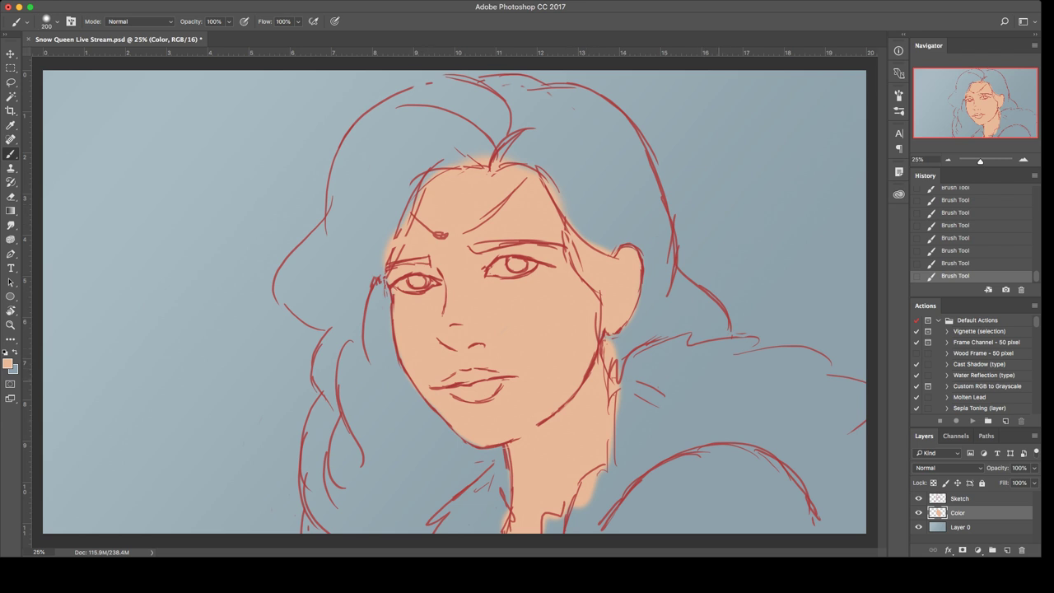
{"action": "key", "text": "i"}
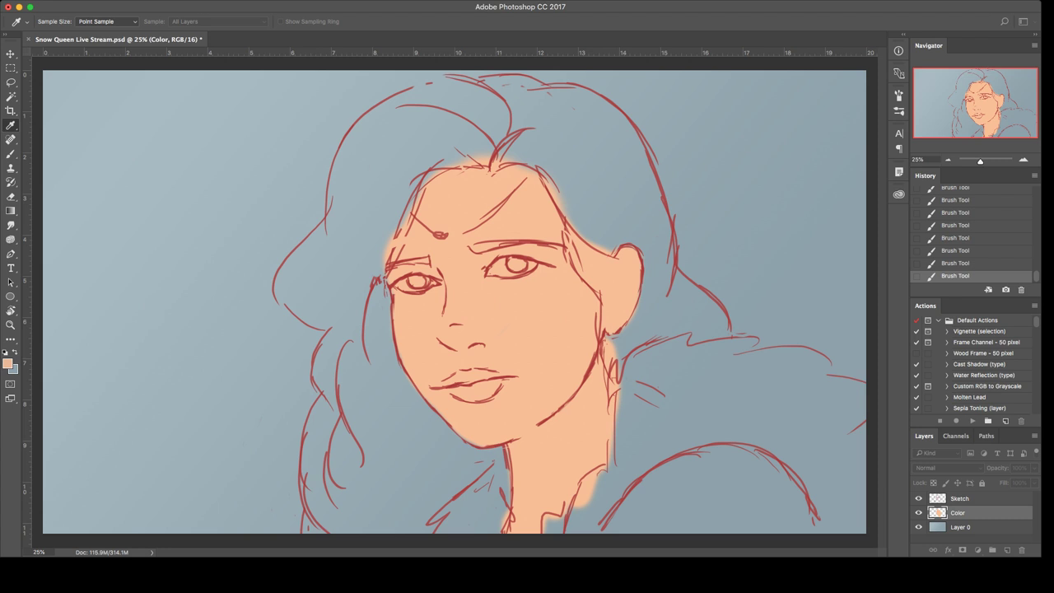
{"action": "key", "text": "Return"}
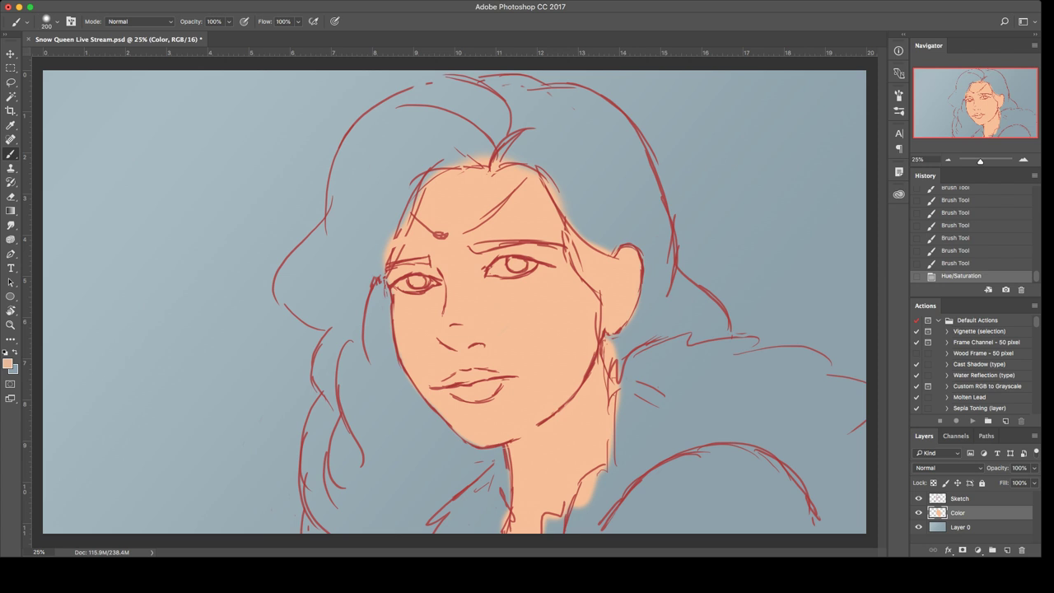
{"action": "key", "text": "i"}
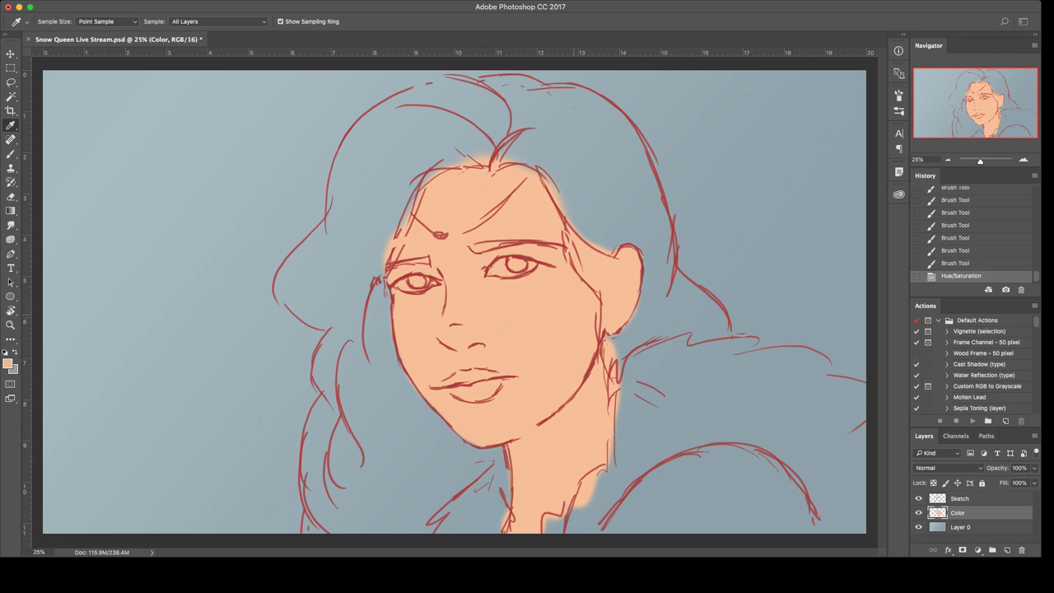
{"action": "key", "text": "Return"}
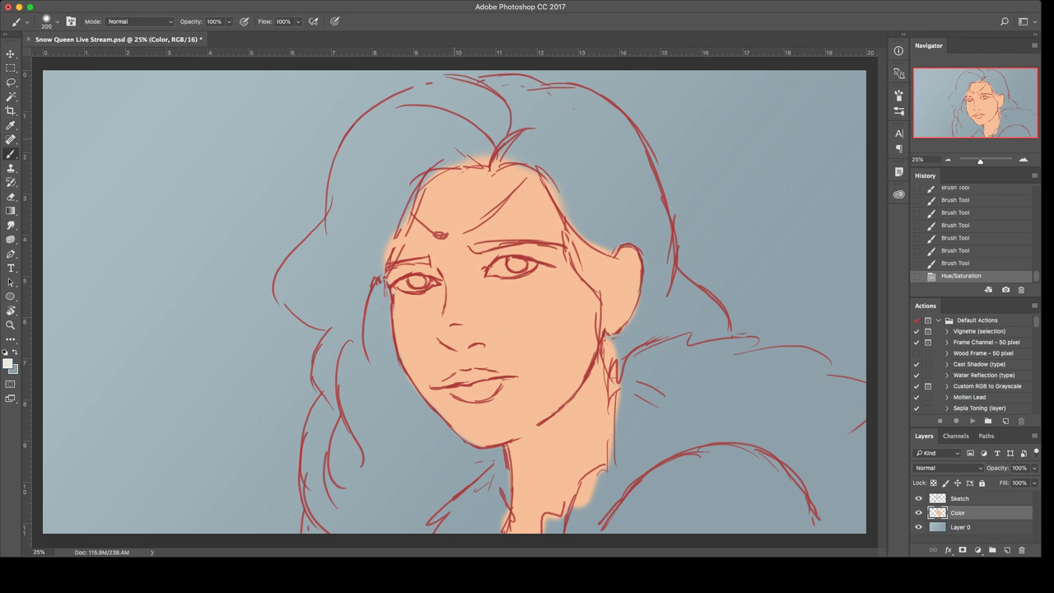
{"action": "mouse_move", "coordinate": [485, 140]}
{"action": "left_mouse_down"}
{"action": "mouse_move", "coordinate": [428, 147]}
{"action": "mouse_move", "coordinate": [403, 136]}
{"action": "mouse_move", "coordinate": [461, 148]}
{"action": "mouse_move", "coordinate": [394, 179]}
{"action": "left_mouse_up"}
{"action": "key", "text": "ctrl+z"}
{"action": "key", "text": "i"}
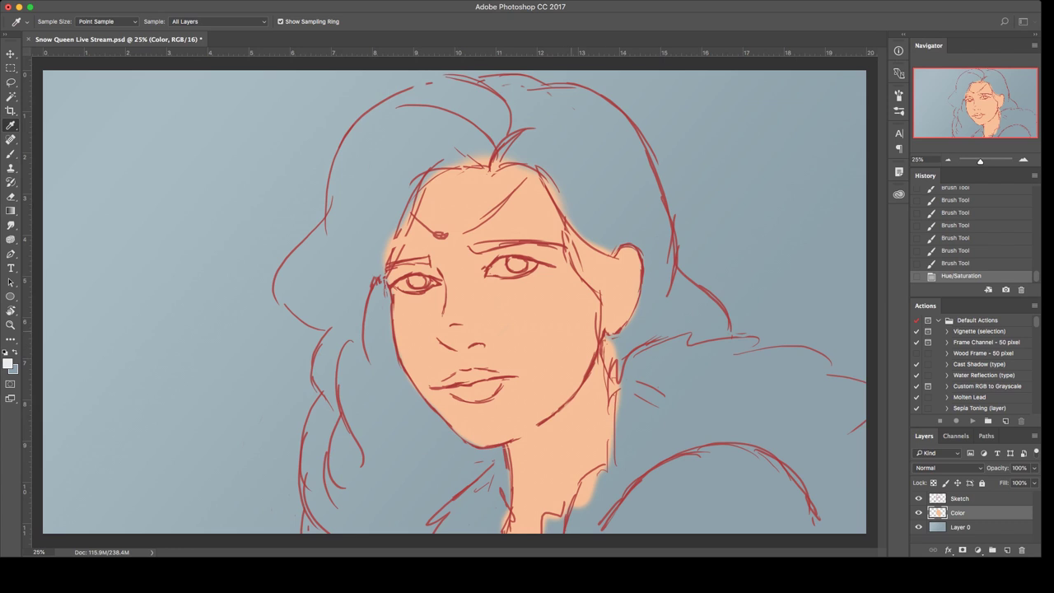
{"action": "key", "text": "b"}
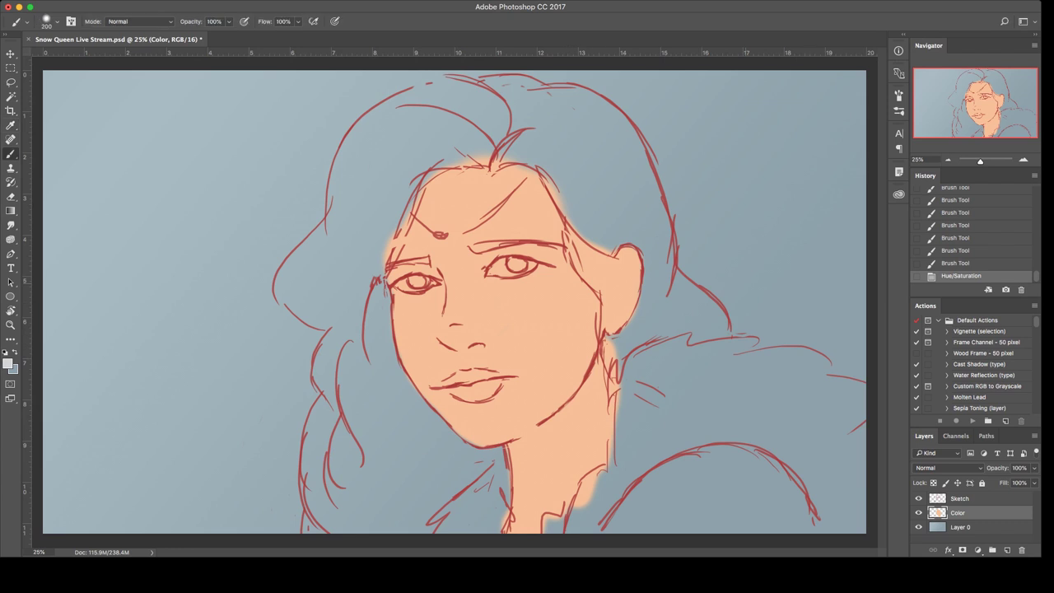
{"action": "mouse_move", "coordinate": [392, 165]}
{"action": "left_mouse_down"}
{"action": "mouse_move", "coordinate": [349, 229]}
{"action": "mouse_move", "coordinate": [428, 146]}
{"action": "mouse_move", "coordinate": [362, 238]}
{"action": "left_mouse_up"}
{"action": "key", "text": "ctrl+z"}
{"action": "key", "text": "i"}
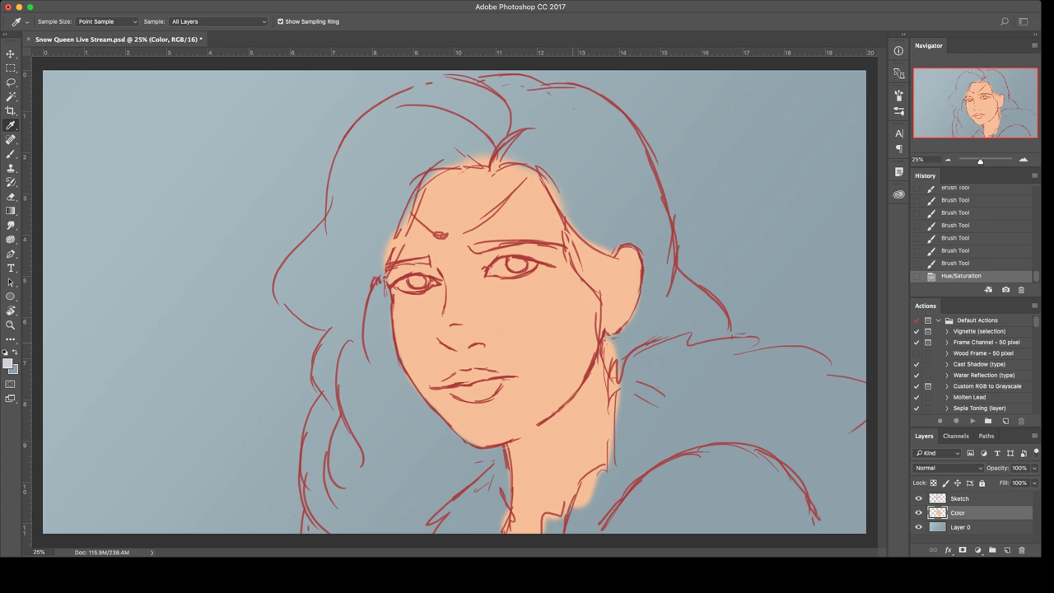
{"action": "key", "text": "b"}
{"action": "mouse_move", "coordinate": [416, 136]}
{"action": "left_mouse_down"}
{"action": "mouse_move", "coordinate": [387, 255]}
{"action": "mouse_move", "coordinate": [358, 268]}
{"action": "mouse_move", "coordinate": [395, 128]}
{"action": "mouse_move", "coordinate": [375, 127]}
{"action": "mouse_move", "coordinate": [346, 156]}
{"action": "mouse_move", "coordinate": [375, 119]}
{"action": "mouse_move", "coordinate": [449, 124]}
{"action": "mouse_move", "coordinate": [479, 139]}
{"action": "left_mouse_up"}
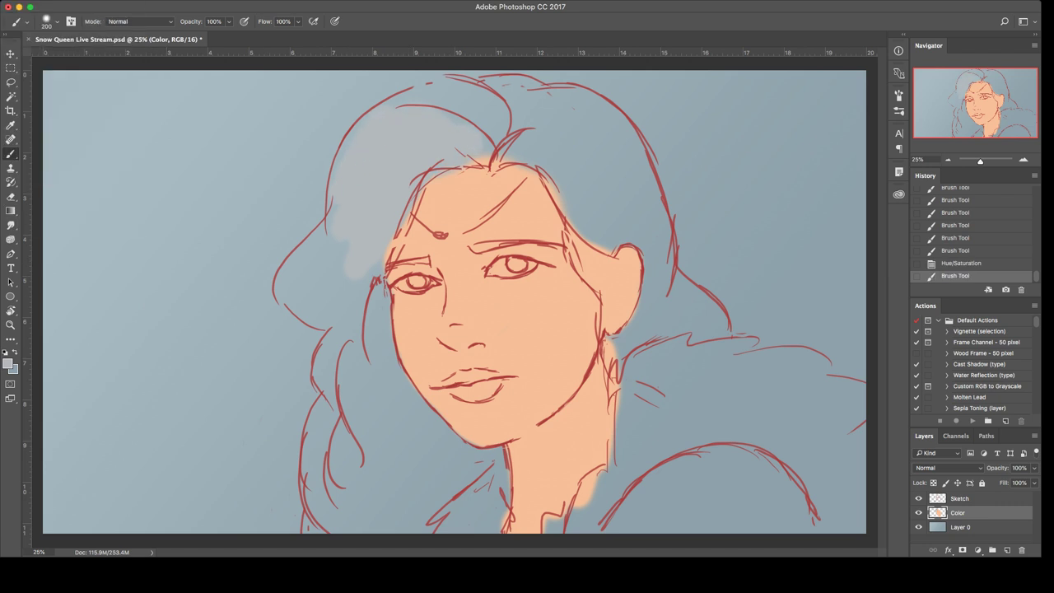
Step: Choose a pale lavender-gray and block in the hair from the left temple up over the crown and center parting
{"action": "key", "text": "i"}
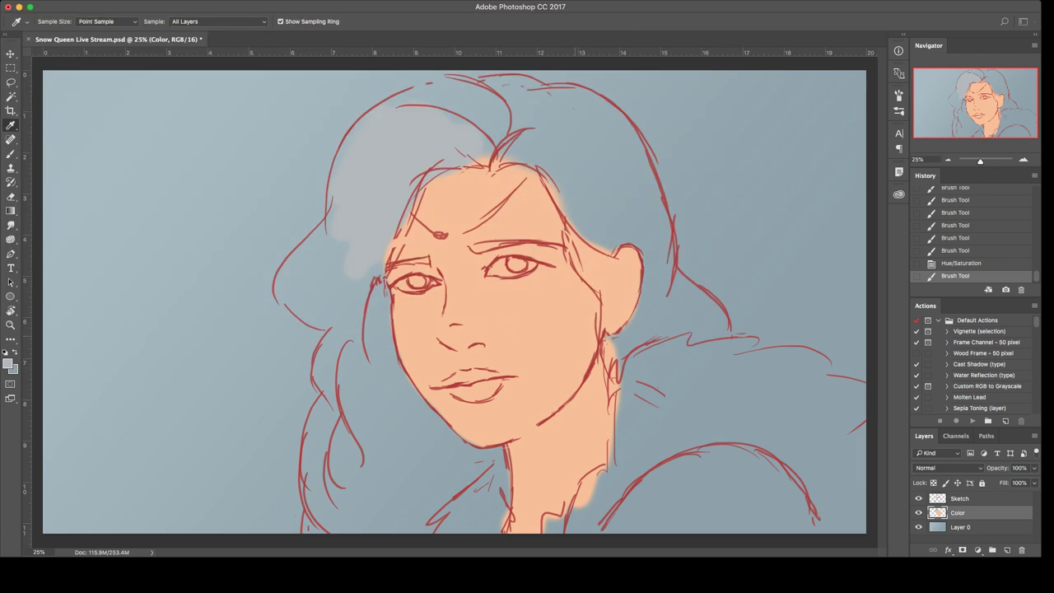
{"action": "key", "text": "b"}
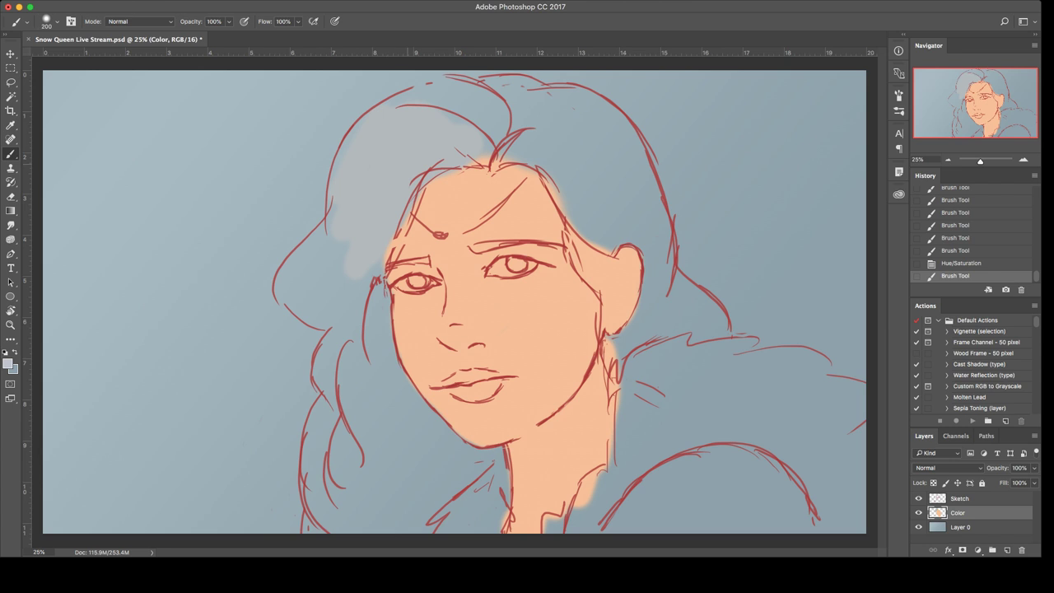
{"action": "mouse_move", "coordinate": [409, 162]}
{"action": "left_mouse_down"}
{"action": "mouse_move", "coordinate": [453, 146]}
{"action": "mouse_move", "coordinate": [351, 284]}
{"action": "mouse_move", "coordinate": [392, 144]}
{"action": "mouse_move", "coordinate": [366, 157]}
{"action": "left_mouse_up"}
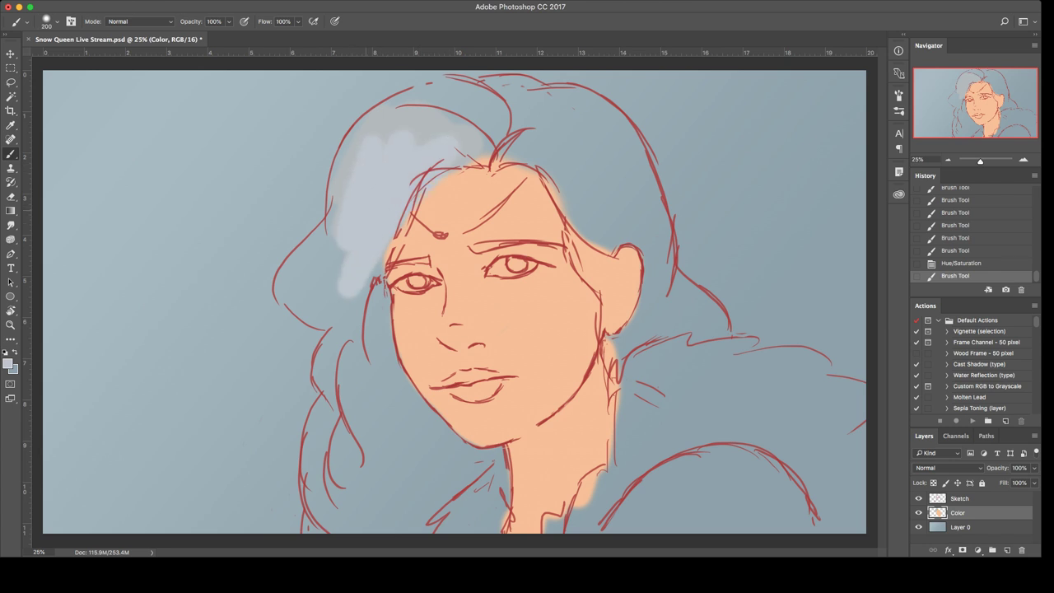
{"action": "mouse_move", "coordinate": [337, 239]}
{"action": "left_mouse_down"}
{"action": "mouse_move", "coordinate": [354, 144]}
{"action": "mouse_move", "coordinate": [387, 119]}
{"action": "mouse_move", "coordinate": [433, 122]}
{"action": "mouse_move", "coordinate": [443, 133]}
{"action": "mouse_move", "coordinate": [388, 137]}
{"action": "mouse_move", "coordinate": [503, 153]}
{"action": "mouse_move", "coordinate": [403, 103]}
{"action": "mouse_move", "coordinate": [477, 97]}
{"action": "mouse_move", "coordinate": [498, 124]}
{"action": "left_mouse_up"}
{"action": "mouse_move", "coordinate": [473, 99]}
{"action": "left_mouse_down"}
{"action": "mouse_move", "coordinate": [455, 97]}
{"action": "mouse_move", "coordinate": [508, 109]}
{"action": "mouse_move", "coordinate": [524, 90]}
{"action": "mouse_move", "coordinate": [519, 155]}
{"action": "left_mouse_up"}
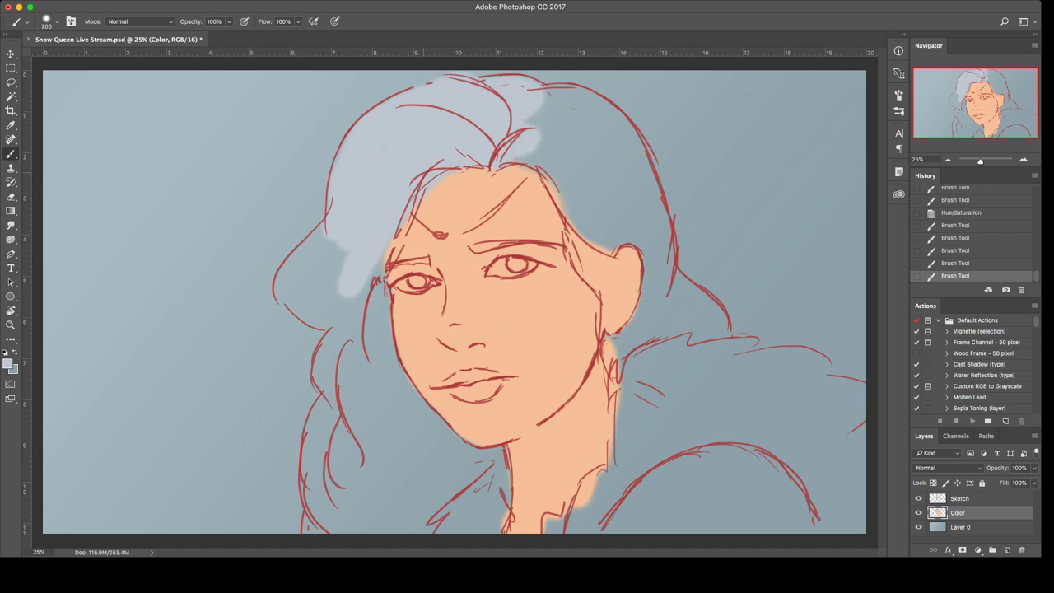
{"action": "left_click_drag", "start_coordinate": [440, 151], "coordinate": [426, 164]}
Step: Sample the peach skin color and repaint the forehead edge along the left hairline
{"action": "key", "text": "x"}
{"action": "left_click", "coordinate": [457, 201], "text": "alt"}
{"action": "left_click_drag", "start_coordinate": [438, 190], "coordinate": [422, 216]}
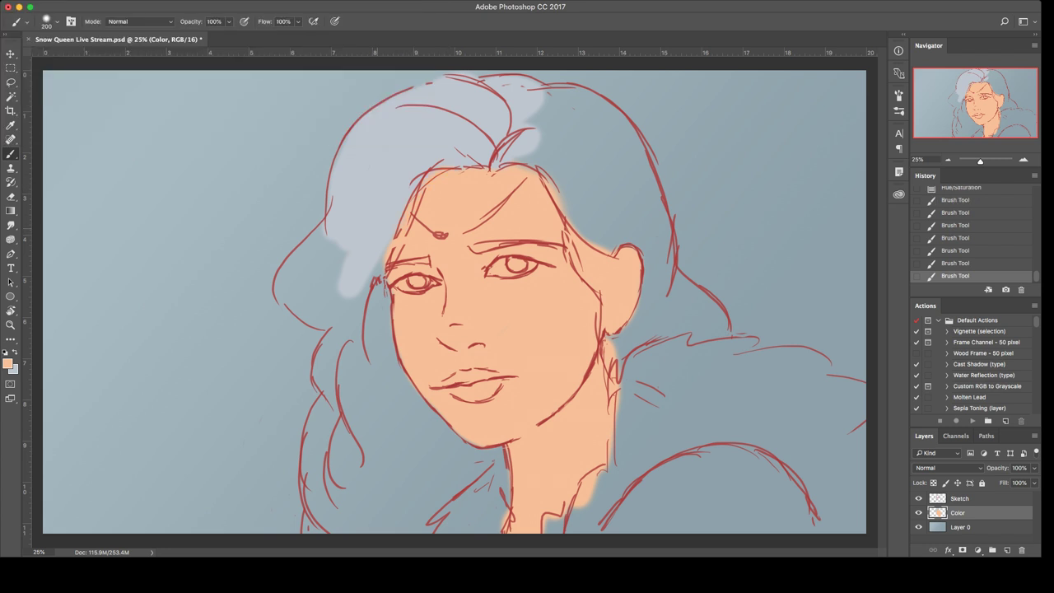
{"action": "mouse_move", "coordinate": [349, 252]}
{"action": "left_mouse_down"}
{"action": "mouse_move", "coordinate": [326, 251]}
{"action": "mouse_move", "coordinate": [310, 267]}
{"action": "mouse_move", "coordinate": [328, 279]}
{"action": "left_mouse_up"}
{"action": "key", "text": "super+z"}
Step: Extend the lavender-gray hair from the left temple down beside the cheek to the lower lock
{"action": "mouse_move", "coordinate": [334, 241]}
{"action": "left_mouse_down"}
{"action": "mouse_move", "coordinate": [321, 298]}
{"action": "mouse_move", "coordinate": [348, 330]}
{"action": "mouse_move", "coordinate": [379, 262]}
{"action": "mouse_move", "coordinate": [372, 328]}
{"action": "mouse_move", "coordinate": [385, 288]}
{"action": "mouse_move", "coordinate": [385, 319]}
{"action": "mouse_move", "coordinate": [349, 353]}
{"action": "left_mouse_up"}
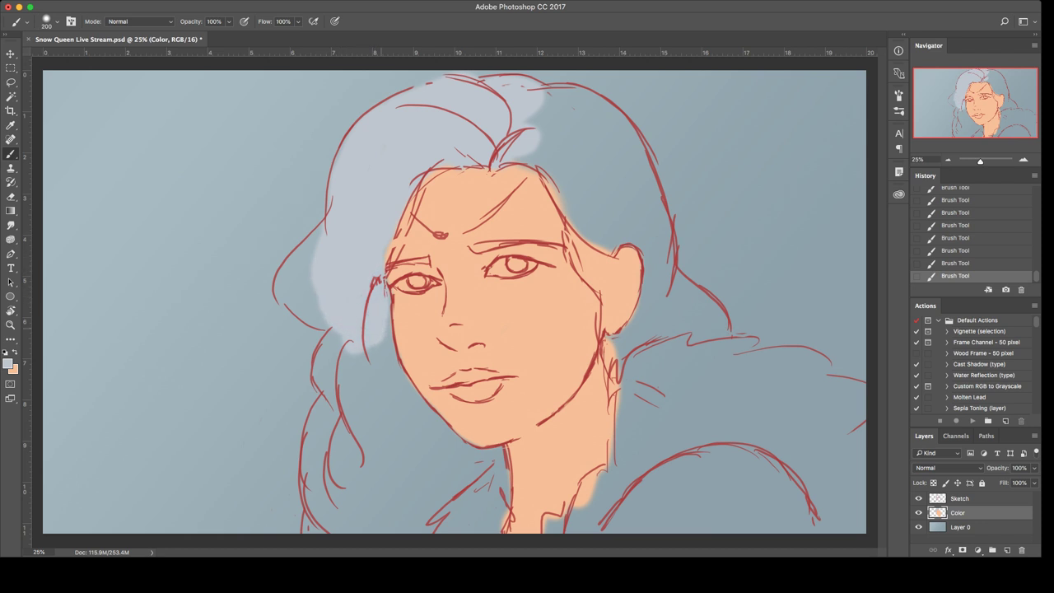
{"action": "left_click_drag", "start_coordinate": [379, 311], "coordinate": [387, 399]}
{"action": "mouse_move", "coordinate": [359, 351]}
{"action": "left_mouse_down"}
{"action": "mouse_move", "coordinate": [345, 378]}
{"action": "mouse_move", "coordinate": [354, 407]}
{"action": "left_mouse_up"}
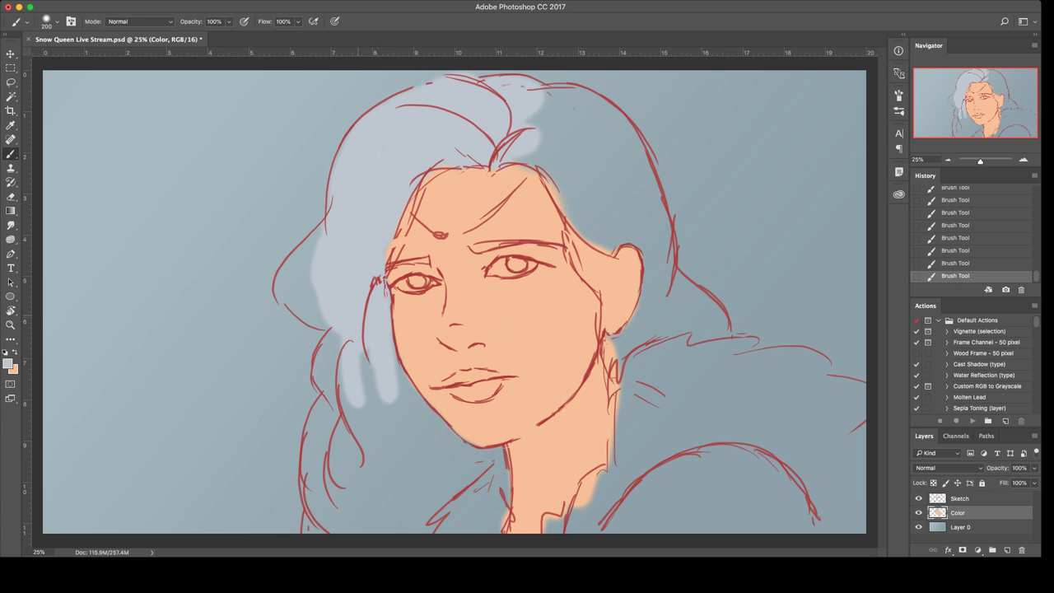
{"action": "left_click_drag", "start_coordinate": [361, 358], "coordinate": [334, 415]}
{"action": "left_click_drag", "start_coordinate": [345, 409], "coordinate": [354, 428]}
{"action": "left_click_drag", "start_coordinate": [362, 354], "coordinate": [385, 439]}
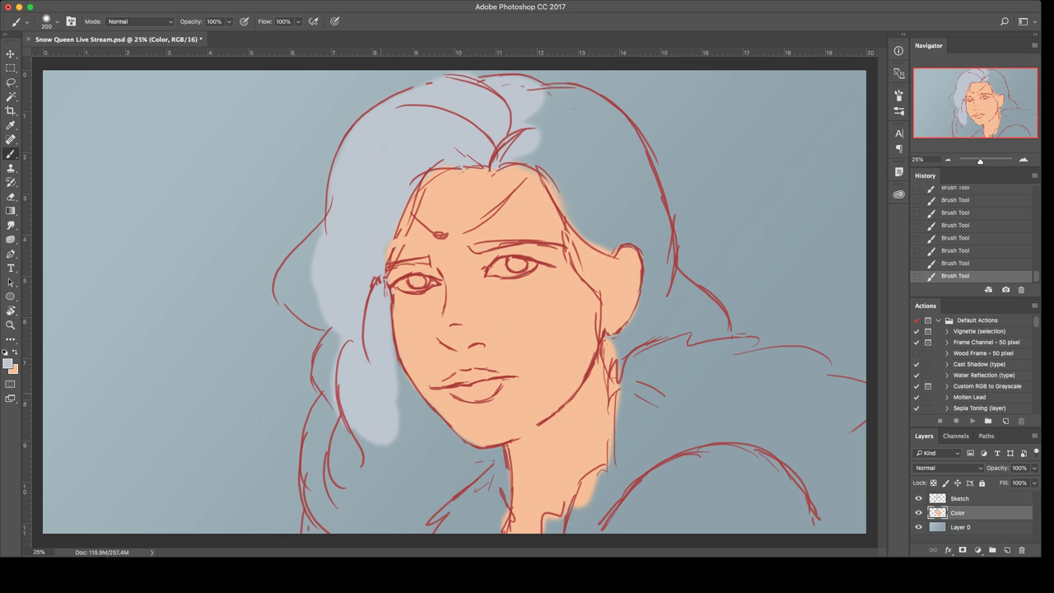
Step: Fill the hair under the left jawline toward the neck and collar with lavender-gray
{"action": "mouse_move", "coordinate": [400, 364]}
{"action": "left_mouse_down"}
{"action": "mouse_move", "coordinate": [402, 421]}
{"action": "mouse_move", "coordinate": [425, 438]}
{"action": "left_mouse_up"}
{"action": "mouse_move", "coordinate": [417, 392]}
{"action": "left_mouse_down"}
{"action": "mouse_move", "coordinate": [428, 445]}
{"action": "mouse_move", "coordinate": [444, 454]}
{"action": "left_mouse_up"}
{"action": "left_click_drag", "start_coordinate": [431, 411], "coordinate": [450, 461]}
{"action": "left_click_drag", "start_coordinate": [442, 420], "coordinate": [478, 482]}
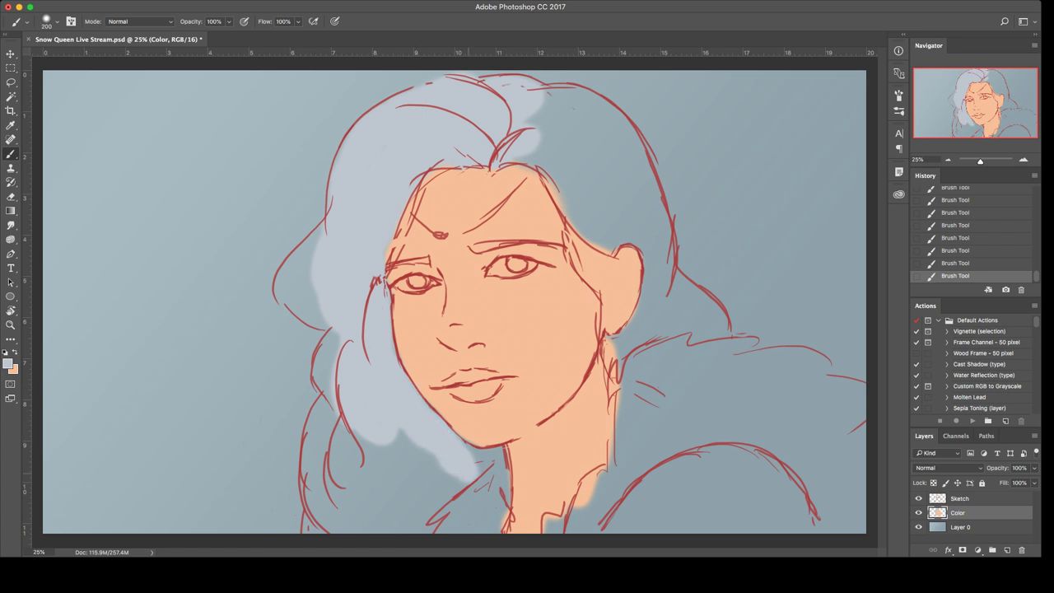
{"action": "mouse_move", "coordinate": [465, 444]}
{"action": "left_mouse_down"}
{"action": "mouse_move", "coordinate": [492, 480]}
{"action": "mouse_move", "coordinate": [484, 456]}
{"action": "mouse_move", "coordinate": [496, 463]}
{"action": "mouse_move", "coordinate": [454, 485]}
{"action": "mouse_move", "coordinate": [398, 442]}
{"action": "mouse_move", "coordinate": [399, 459]}
{"action": "left_mouse_up"}
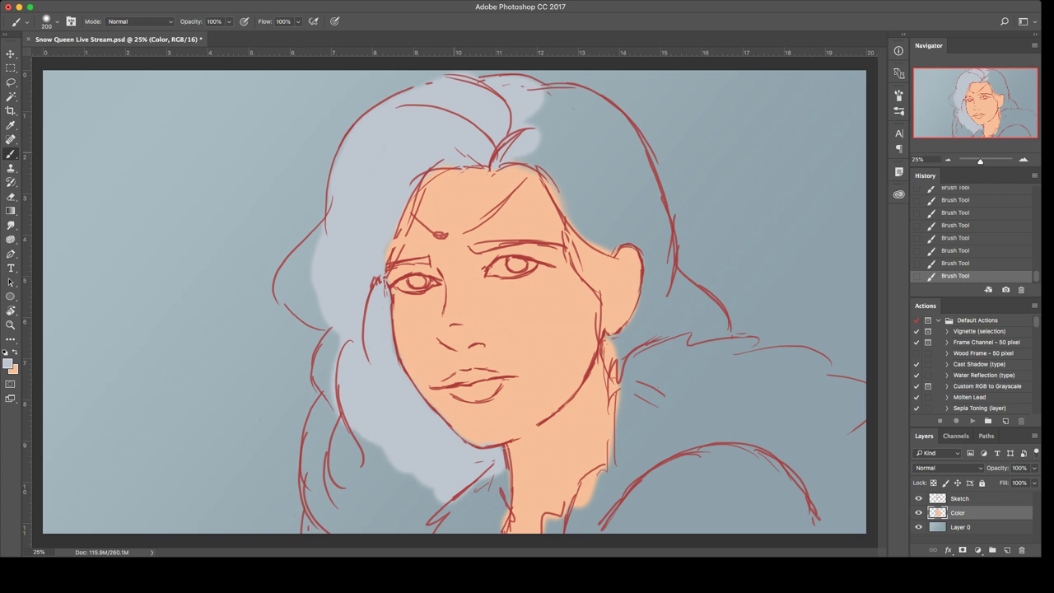
Step: Block in the right side of the hair in lavender-gray, from the parting out to the outer hair contour
{"action": "mouse_move", "coordinate": [539, 145]}
{"action": "left_mouse_down"}
{"action": "mouse_move", "coordinate": [576, 112]}
{"action": "mouse_move", "coordinate": [586, 124]}
{"action": "mouse_move", "coordinate": [596, 114]}
{"action": "mouse_move", "coordinate": [623, 168]}
{"action": "left_mouse_up"}
{"action": "left_click_drag", "start_coordinate": [583, 140], "coordinate": [620, 187]}
{"action": "mouse_move", "coordinate": [542, 154]}
{"action": "left_mouse_down"}
{"action": "mouse_move", "coordinate": [595, 180]}
{"action": "mouse_move", "coordinate": [572, 195]}
{"action": "mouse_move", "coordinate": [589, 211]}
{"action": "mouse_move", "coordinate": [575, 220]}
{"action": "mouse_move", "coordinate": [617, 241]}
{"action": "mouse_move", "coordinate": [576, 153]}
{"action": "mouse_move", "coordinate": [629, 197]}
{"action": "mouse_move", "coordinate": [633, 164]}
{"action": "left_mouse_up"}
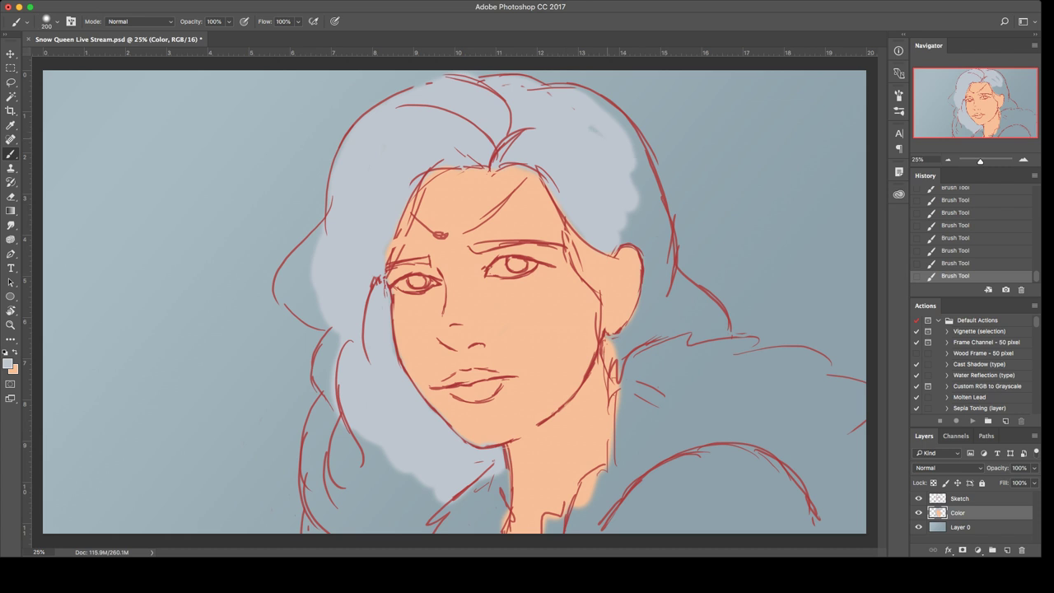
{"action": "mouse_move", "coordinate": [576, 88]}
{"action": "left_mouse_down"}
{"action": "mouse_move", "coordinate": [612, 115]}
{"action": "mouse_move", "coordinate": [634, 173]}
{"action": "mouse_move", "coordinate": [642, 132]}
{"action": "mouse_move", "coordinate": [624, 117]}
{"action": "left_mouse_up"}
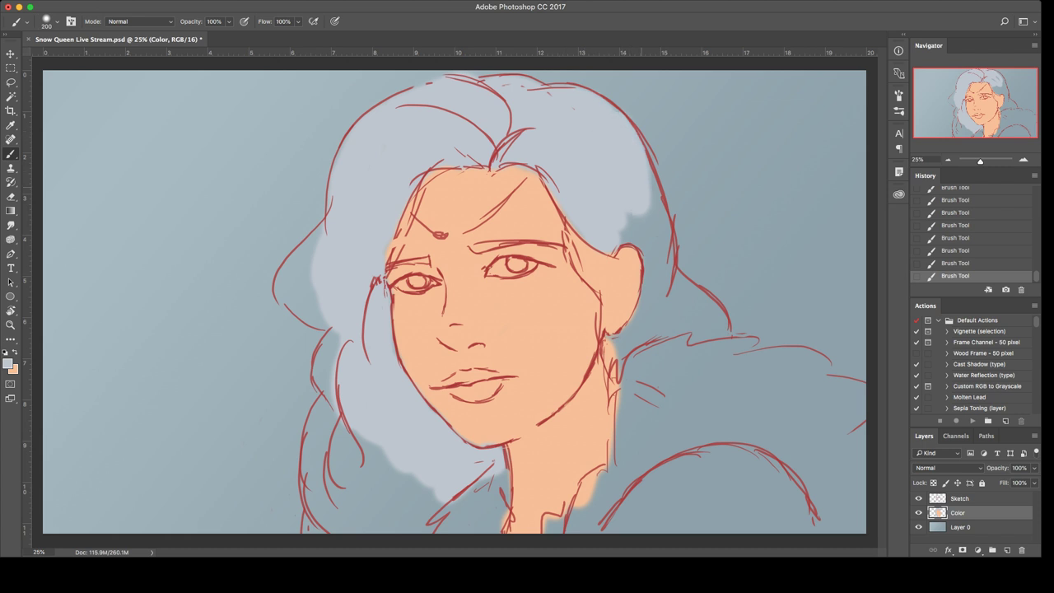
{"action": "mouse_move", "coordinate": [646, 186]}
{"action": "left_mouse_down"}
{"action": "mouse_move", "coordinate": [626, 241]}
{"action": "mouse_move", "coordinate": [652, 241]}
{"action": "mouse_move", "coordinate": [659, 290]}
{"action": "mouse_move", "coordinate": [633, 356]}
{"action": "mouse_move", "coordinate": [619, 359]}
{"action": "mouse_move", "coordinate": [616, 340]}
{"action": "mouse_move", "coordinate": [612, 359]}
{"action": "mouse_move", "coordinate": [647, 306]}
{"action": "mouse_move", "coordinate": [655, 179]}
{"action": "left_mouse_up"}
Step: Paint the lavender-gray hair behind the ear down to the collar and extend the left lock to the canvas's bottom edge
{"action": "mouse_move", "coordinate": [662, 329]}
{"action": "left_mouse_down"}
{"action": "mouse_move", "coordinate": [682, 280]}
{"action": "mouse_move", "coordinate": [712, 333]}
{"action": "mouse_move", "coordinate": [658, 334]}
{"action": "mouse_move", "coordinate": [704, 326]}
{"action": "mouse_move", "coordinate": [685, 296]}
{"action": "left_mouse_up"}
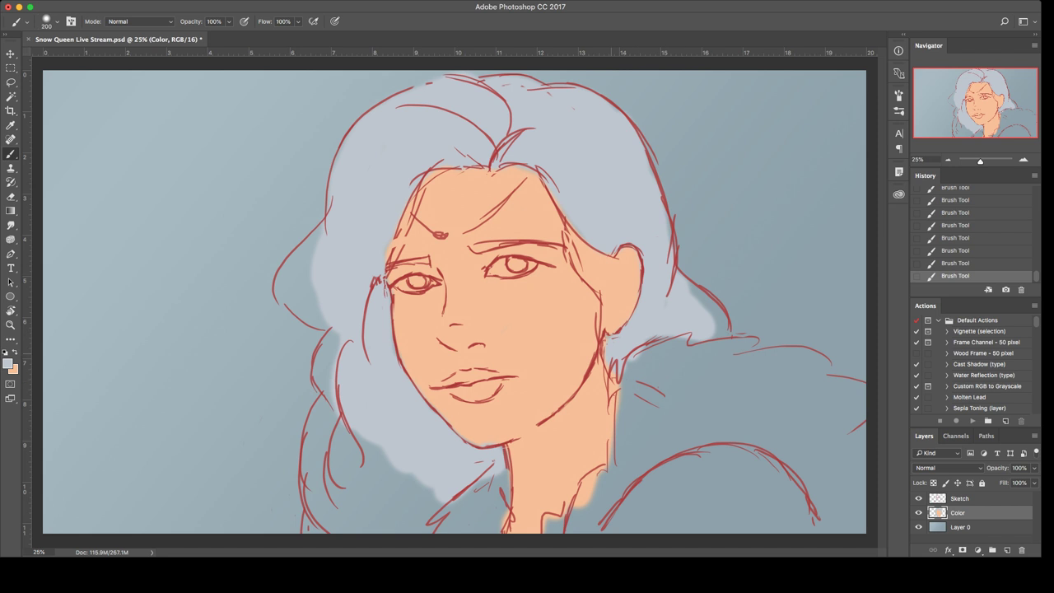
{"action": "mouse_move", "coordinate": [648, 338]}
{"action": "left_mouse_down"}
{"action": "mouse_move", "coordinate": [705, 316]}
{"action": "mouse_move", "coordinate": [679, 334]}
{"action": "left_mouse_up"}
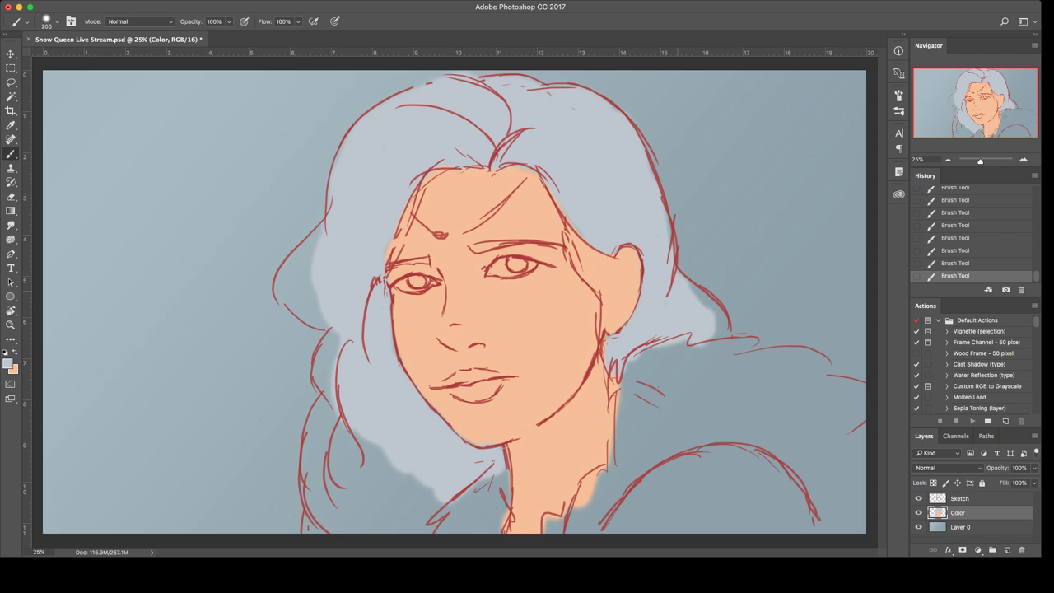
{"action": "left_click_drag", "start_coordinate": [669, 219], "coordinate": [679, 245]}
{"action": "mouse_move", "coordinate": [362, 432]}
{"action": "left_mouse_down"}
{"action": "mouse_move", "coordinate": [371, 502]}
{"action": "mouse_move", "coordinate": [387, 527]}
{"action": "mouse_move", "coordinate": [451, 494]}
{"action": "mouse_move", "coordinate": [455, 507]}
{"action": "mouse_move", "coordinate": [354, 530]}
{"action": "left_mouse_up"}
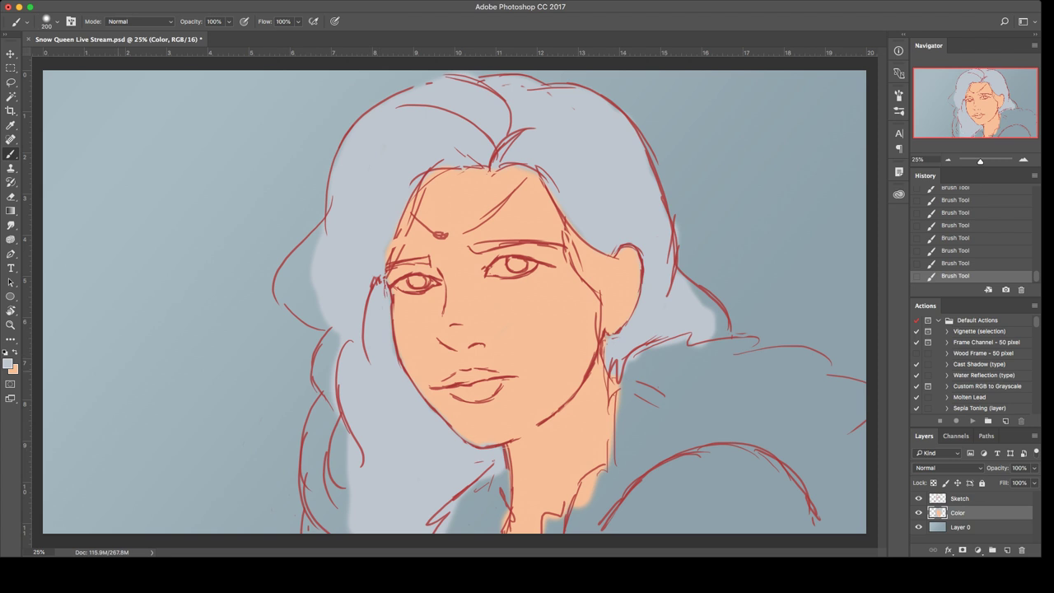
{"action": "key", "text": "i"}
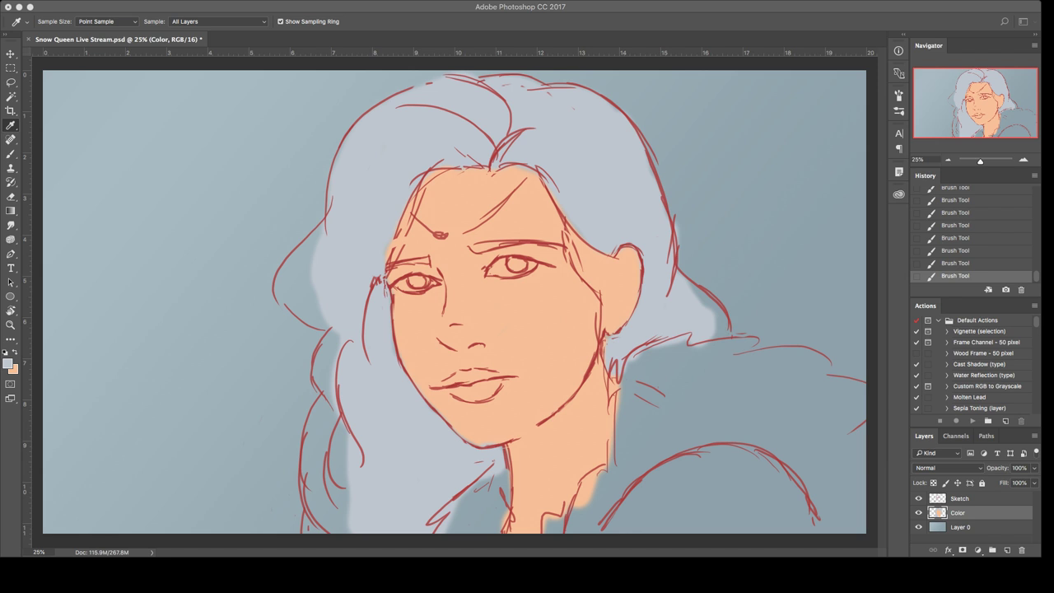
{"action": "key", "text": "b"}
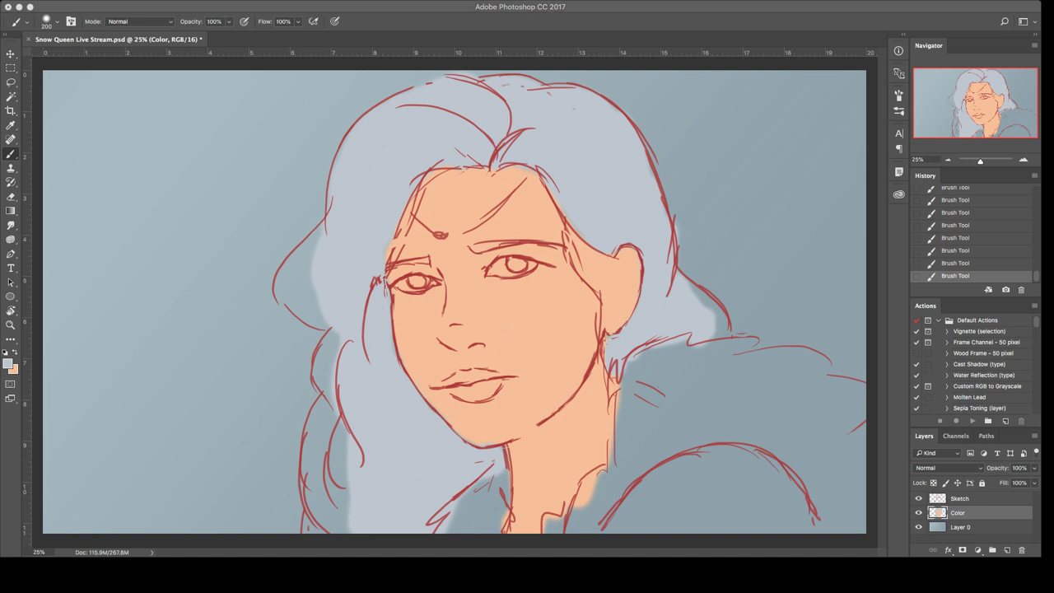
Step: Paste the "Fur step-by-step" reference image as a new layer and move it to the canvas's lower-left corner
{"action": "key", "text": "super+v"}
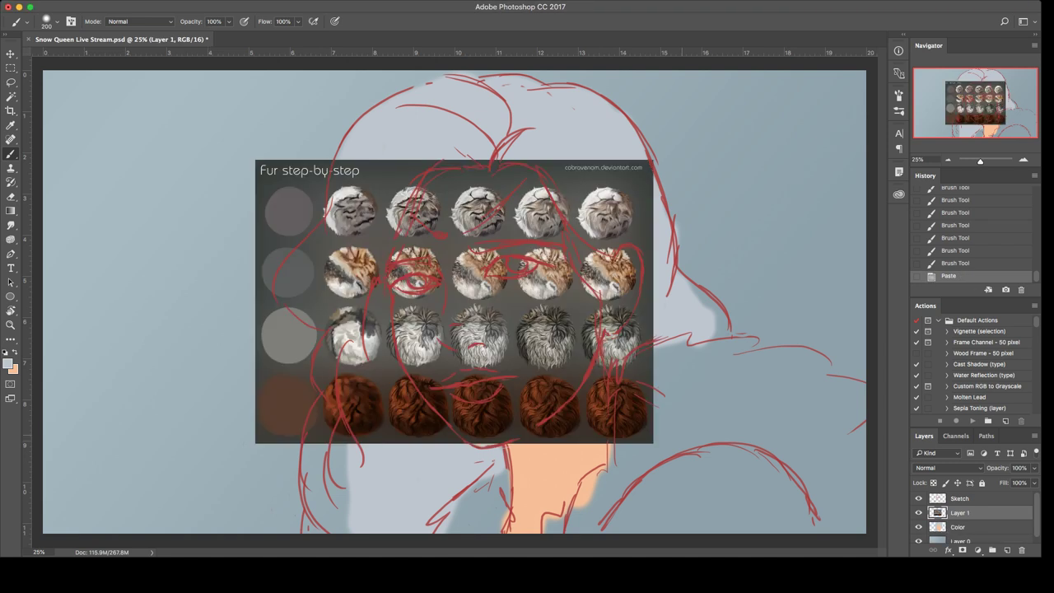
{"action": "key", "text": "super+t"}
{"action": "left_click_drag", "start_coordinate": [483, 263], "coordinate": [184, 333]}
{"action": "left_click_drag", "start_coordinate": [155, 371], "coordinate": [225, 401]}
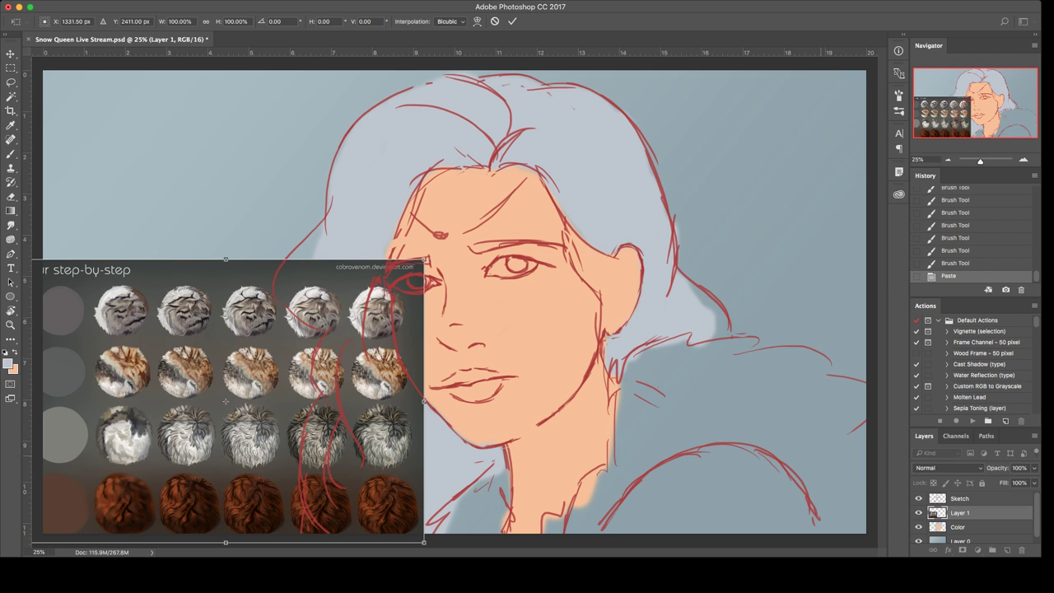
{"action": "key", "text": "Return"}
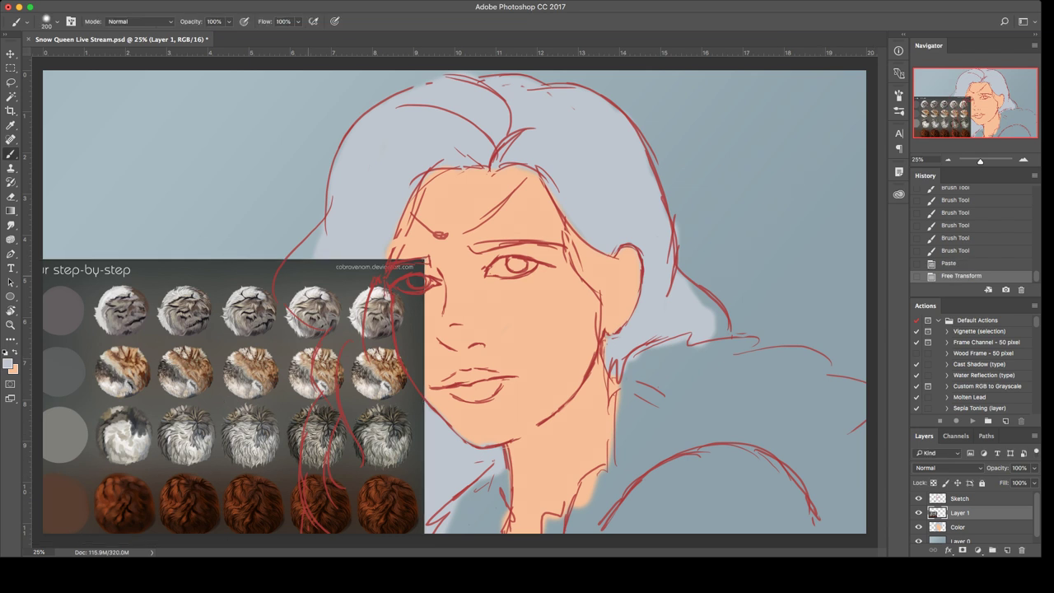
Step: Undo the stray stroke and delete the pasted fur reference layer
{"action": "mouse_move", "coordinate": [107, 271]}
{"action": "left_mouse_down"}
{"action": "mouse_move", "coordinate": [90, 329]}
{"action": "mouse_move", "coordinate": [386, 272]}
{"action": "mouse_move", "coordinate": [124, 239]}
{"action": "left_mouse_up"}
{"action": "key", "text": "super+z"}
{"action": "key", "text": "BackSpace"}
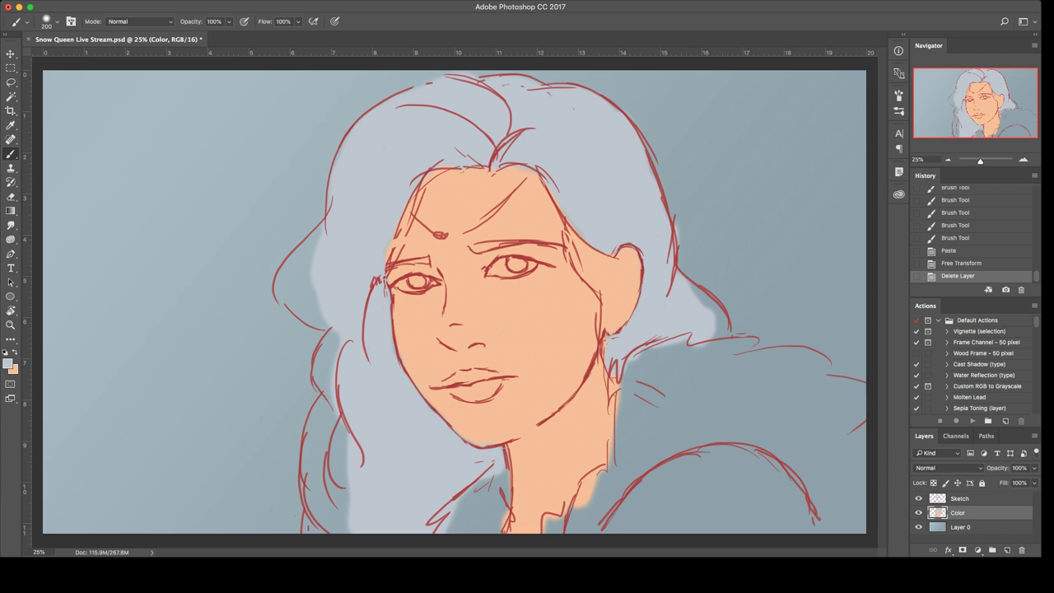
{"action": "key", "text": "i"}
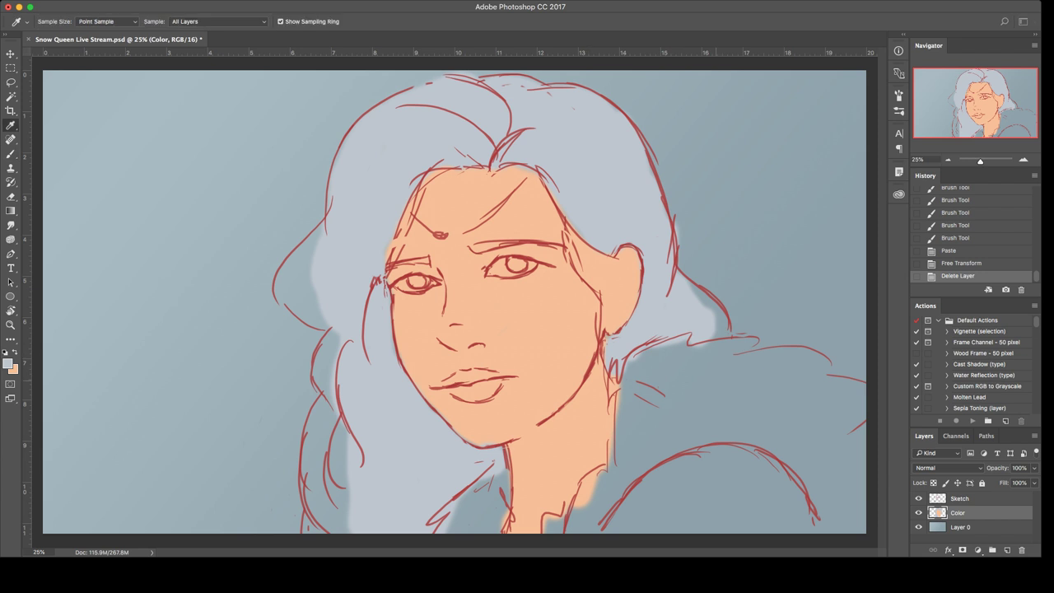
{"action": "key", "text": "b"}
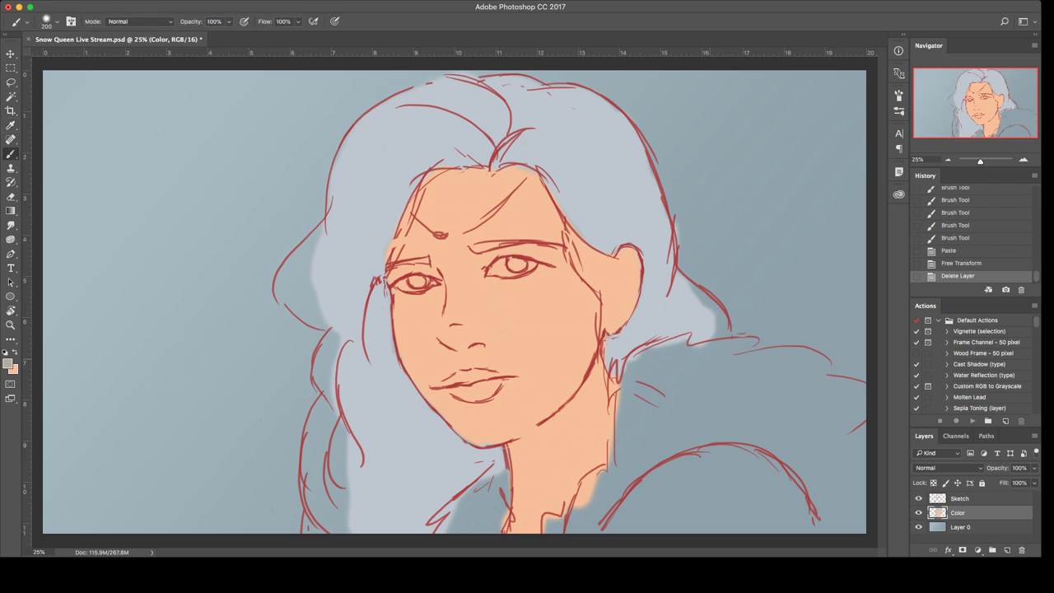
{"action": "mouse_move", "coordinate": [656, 422]}
{"action": "left_mouse_down"}
{"action": "mouse_move", "coordinate": [629, 444]}
{"action": "mouse_move", "coordinate": [647, 381]}
{"action": "left_mouse_up"}
{"action": "mouse_move", "coordinate": [628, 465]}
{"action": "left_mouse_down"}
{"action": "mouse_move", "coordinate": [616, 469]}
{"action": "mouse_move", "coordinate": [621, 477]}
{"action": "left_mouse_up"}
{"action": "key", "text": "ctrl+z"}
Step: Pick a dark brown and block in the fur collar along both sides of the neck, refining with a 125 px brush
{"action": "key", "text": "i"}
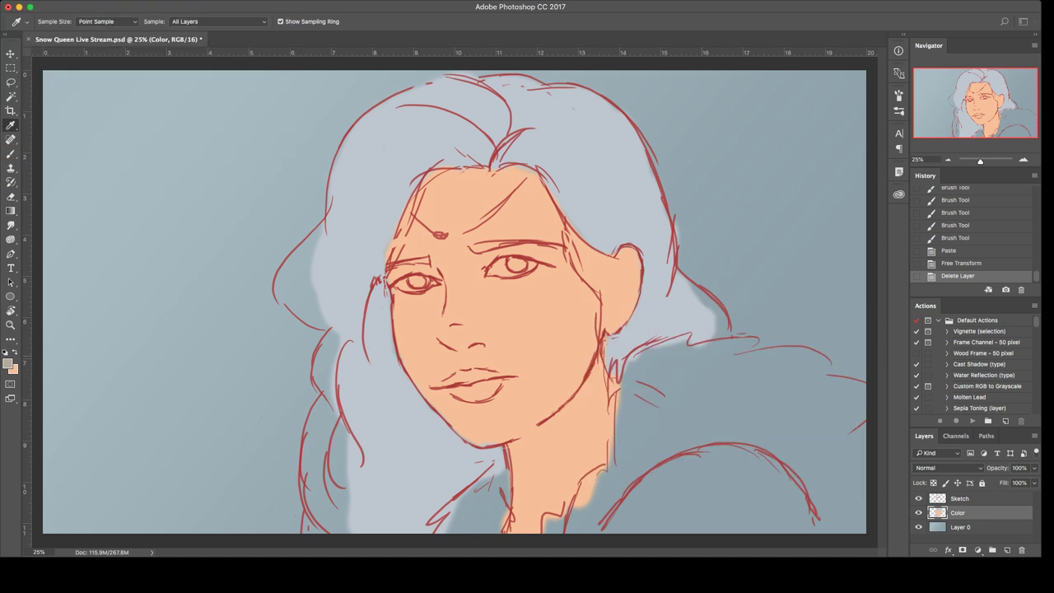
{"action": "key", "text": "b"}
{"action": "left_click_drag", "start_coordinate": [648, 420], "coordinate": [570, 531]}
{"action": "mouse_move", "coordinate": [494, 489]}
{"action": "left_mouse_down"}
{"action": "mouse_move", "coordinate": [445, 531]}
{"action": "mouse_move", "coordinate": [495, 486]}
{"action": "left_mouse_up"}
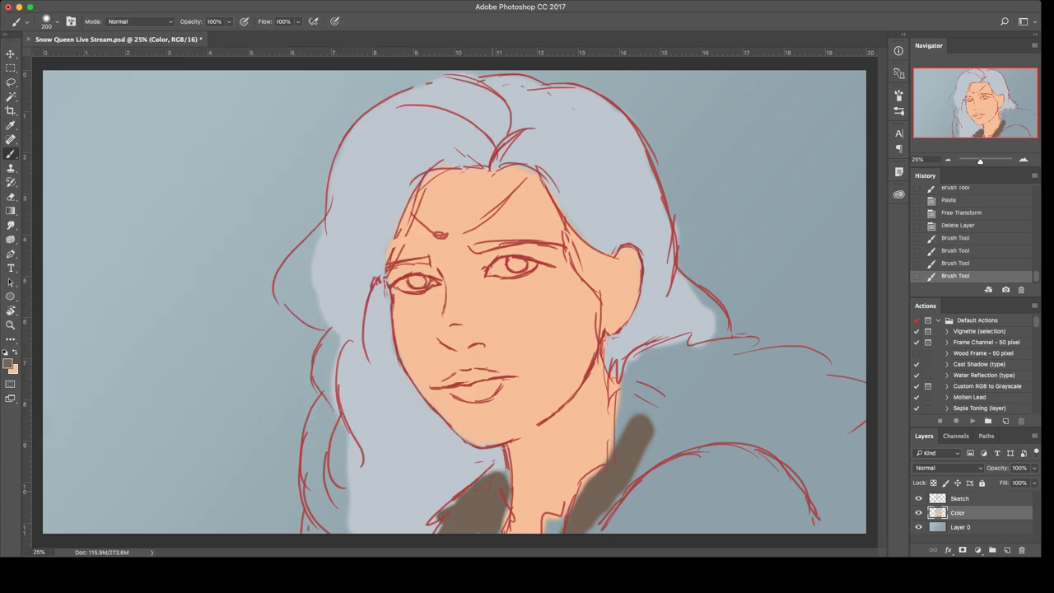
{"action": "key", "text": "bracketleft"}
{"action": "key", "text": "bracketleft"}
{"action": "key", "text": "bracketleft"}
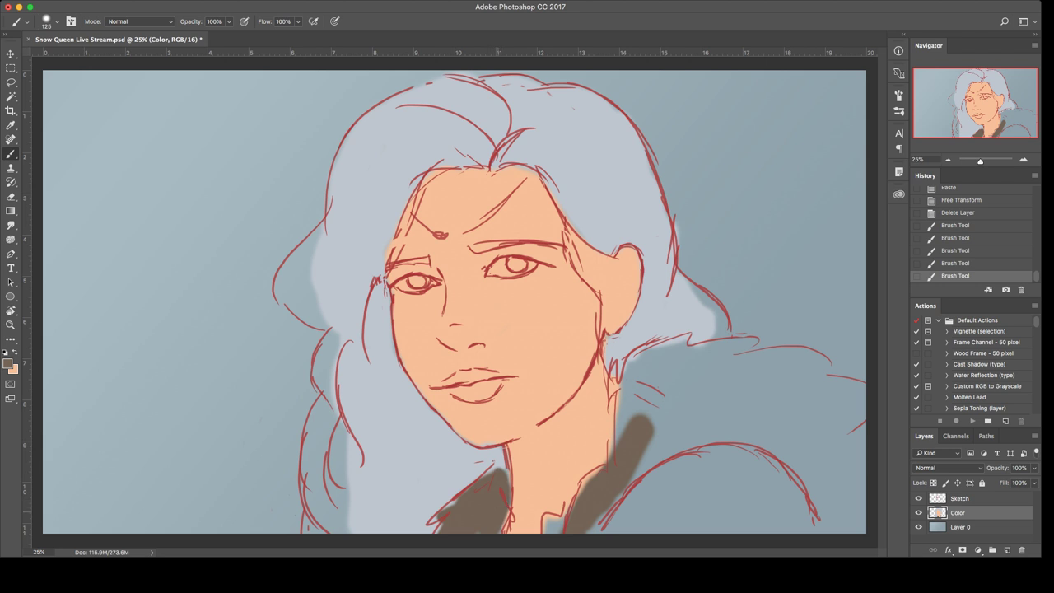
{"action": "mouse_move", "coordinate": [496, 463]}
{"action": "left_mouse_down"}
{"action": "mouse_move", "coordinate": [511, 482]}
{"action": "mouse_move", "coordinate": [466, 484]}
{"action": "mouse_move", "coordinate": [432, 535]}
{"action": "left_mouse_up"}
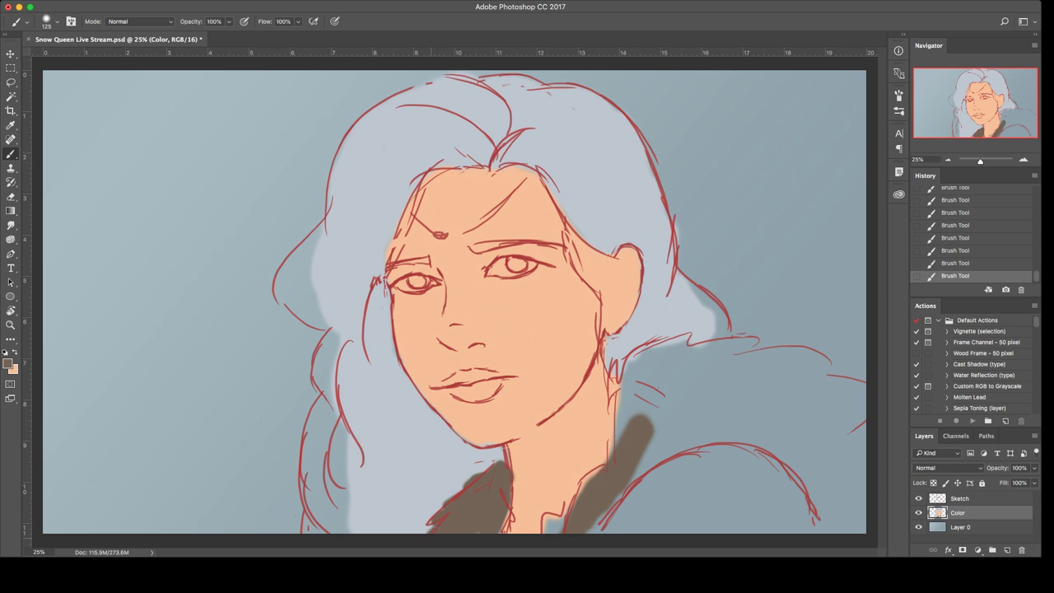
Step: Extend the brown fur collar over the shoulder to the canvas's right edge, leaving the arched sleeve area unpainted
{"action": "mouse_move", "coordinate": [548, 522]}
{"action": "left_mouse_down"}
{"action": "mouse_move", "coordinate": [556, 527]}
{"action": "mouse_move", "coordinate": [545, 517]}
{"action": "mouse_move", "coordinate": [563, 518]}
{"action": "mouse_move", "coordinate": [609, 453]}
{"action": "mouse_move", "coordinate": [627, 387]}
{"action": "mouse_move", "coordinate": [619, 403]}
{"action": "mouse_move", "coordinate": [613, 379]}
{"action": "mouse_move", "coordinate": [652, 355]}
{"action": "mouse_move", "coordinate": [646, 387]}
{"action": "mouse_move", "coordinate": [671, 346]}
{"action": "mouse_move", "coordinate": [690, 340]}
{"action": "mouse_move", "coordinate": [626, 356]}
{"action": "left_mouse_up"}
{"action": "mouse_move", "coordinate": [690, 340]}
{"action": "left_mouse_down"}
{"action": "mouse_move", "coordinate": [725, 346]}
{"action": "mouse_move", "coordinate": [700, 363]}
{"action": "mouse_move", "coordinate": [754, 338]}
{"action": "mouse_move", "coordinate": [650, 404]}
{"action": "mouse_move", "coordinate": [638, 481]}
{"action": "mouse_move", "coordinate": [665, 449]}
{"action": "left_mouse_up"}
{"action": "mouse_move", "coordinate": [710, 390]}
{"action": "left_mouse_down"}
{"action": "mouse_move", "coordinate": [780, 350]}
{"action": "mouse_move", "coordinate": [807, 362]}
{"action": "mouse_move", "coordinate": [758, 372]}
{"action": "mouse_move", "coordinate": [811, 359]}
{"action": "mouse_move", "coordinate": [860, 399]}
{"action": "mouse_move", "coordinate": [811, 405]}
{"action": "mouse_move", "coordinate": [815, 449]}
{"action": "left_mouse_up"}
{"action": "mouse_move", "coordinate": [840, 411]}
{"action": "left_mouse_down"}
{"action": "mouse_move", "coordinate": [753, 380]}
{"action": "mouse_move", "coordinate": [683, 428]}
{"action": "mouse_move", "coordinate": [790, 444]}
{"action": "mouse_move", "coordinate": [717, 454]}
{"action": "mouse_move", "coordinate": [739, 387]}
{"action": "mouse_move", "coordinate": [780, 385]}
{"action": "mouse_move", "coordinate": [752, 408]}
{"action": "mouse_move", "coordinate": [786, 440]}
{"action": "mouse_move", "coordinate": [716, 447]}
{"action": "mouse_move", "coordinate": [642, 482]}
{"action": "mouse_move", "coordinate": [601, 527]}
{"action": "left_mouse_up"}
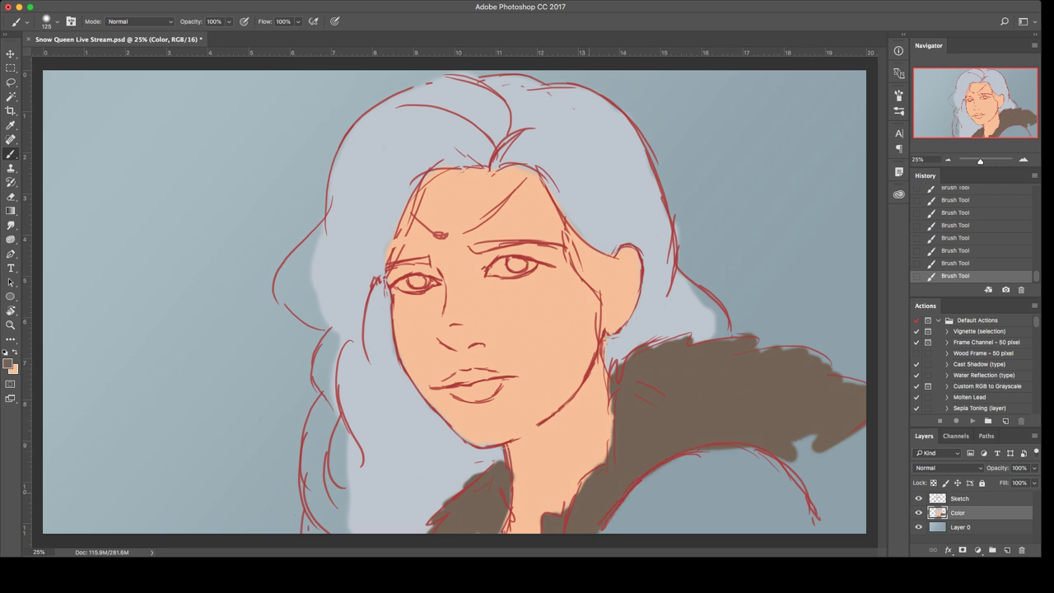
{"action": "left_click_drag", "start_coordinate": [583, 492], "coordinate": [616, 447]}
{"action": "mouse_move", "coordinate": [803, 449]}
{"action": "left_mouse_down"}
{"action": "mouse_move", "coordinate": [824, 481]}
{"action": "mouse_move", "coordinate": [811, 527]}
{"action": "mouse_move", "coordinate": [865, 430]}
{"action": "mouse_move", "coordinate": [848, 527]}
{"action": "mouse_move", "coordinate": [815, 515]}
{"action": "mouse_move", "coordinate": [782, 465]}
{"action": "left_mouse_up"}
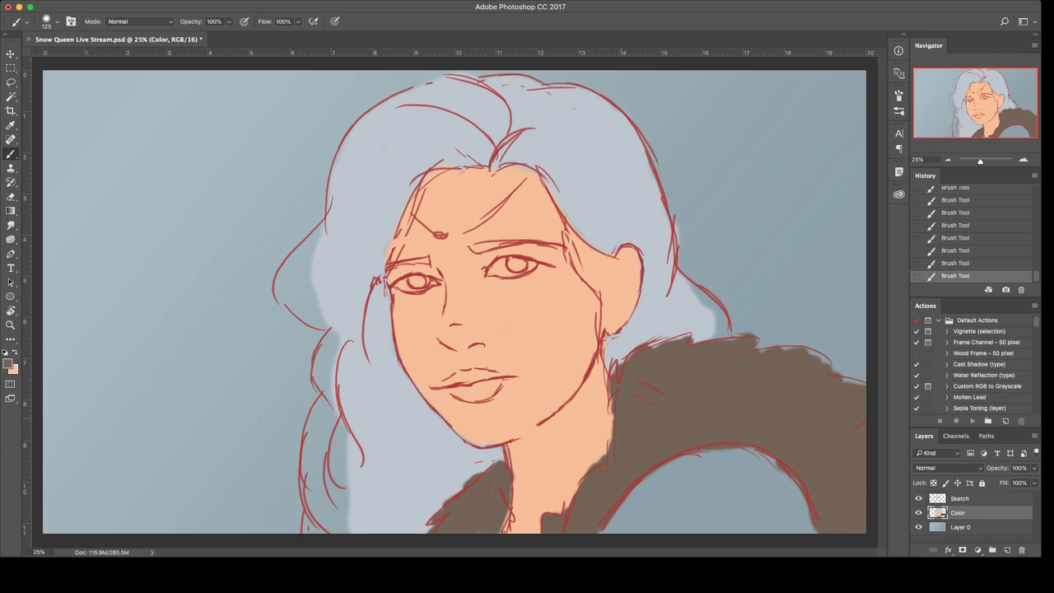
Step: Refine the boundary between the neck and the fur collar, alternating between the brown and the sampled peach skin color
{"action": "left_click_drag", "start_coordinate": [609, 416], "coordinate": [595, 469]}
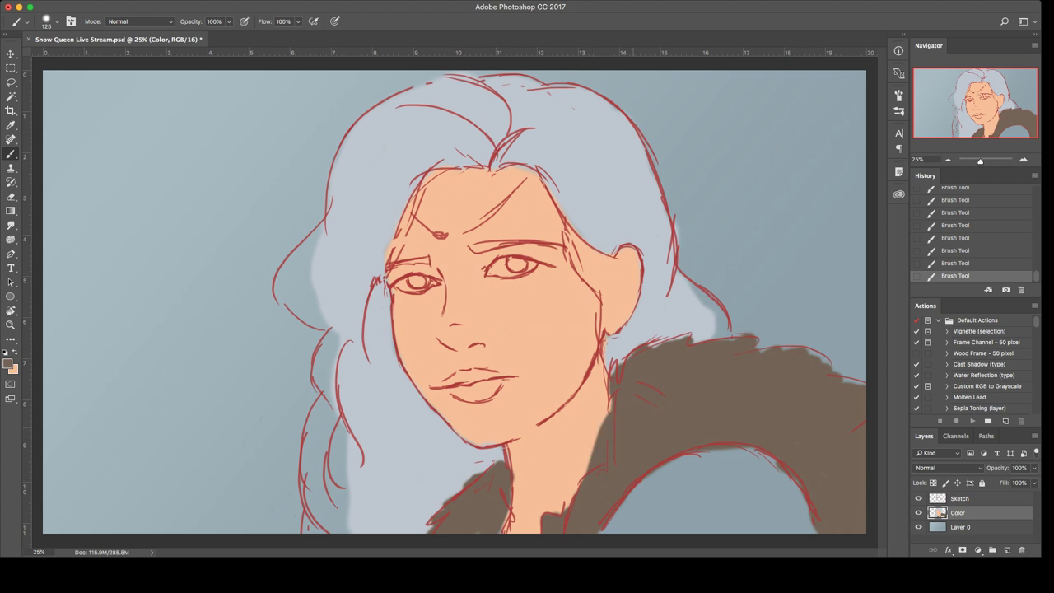
{"action": "key", "text": "x"}
{"action": "left_click", "coordinate": [579, 425], "text": "alt"}
{"action": "mouse_move", "coordinate": [605, 378]}
{"action": "left_mouse_down"}
{"action": "mouse_move", "coordinate": [612, 405]}
{"action": "mouse_move", "coordinate": [617, 386]}
{"action": "mouse_move", "coordinate": [594, 458]}
{"action": "mouse_move", "coordinate": [568, 512]}
{"action": "mouse_move", "coordinate": [545, 519]}
{"action": "mouse_move", "coordinate": [543, 531]}
{"action": "left_mouse_up"}
{"action": "key", "text": "ctrl+z"}
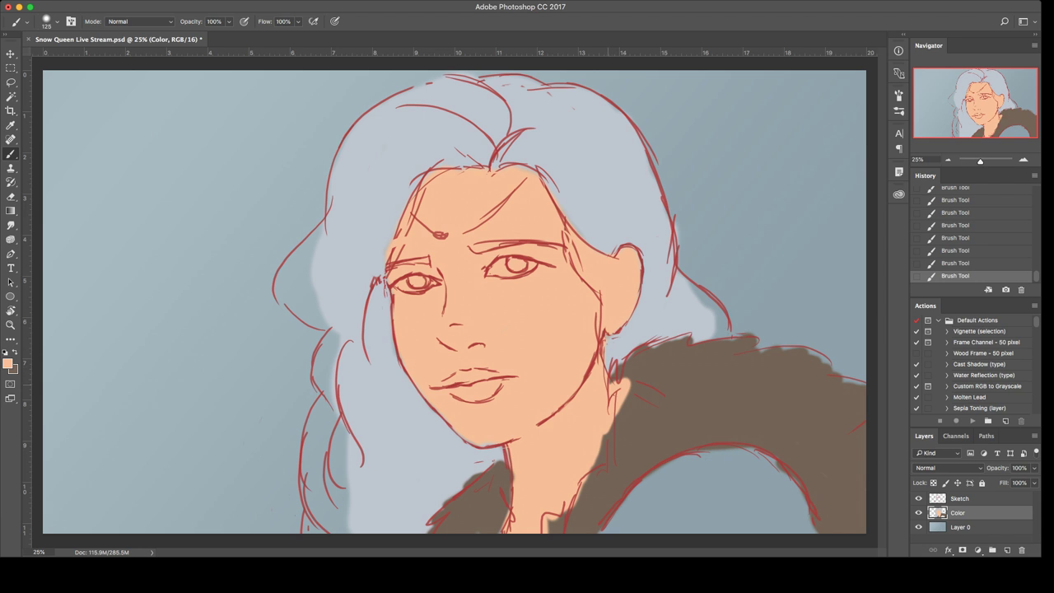
{"action": "key", "text": "x"}
{"action": "left_click_drag", "start_coordinate": [624, 382], "coordinate": [617, 428]}
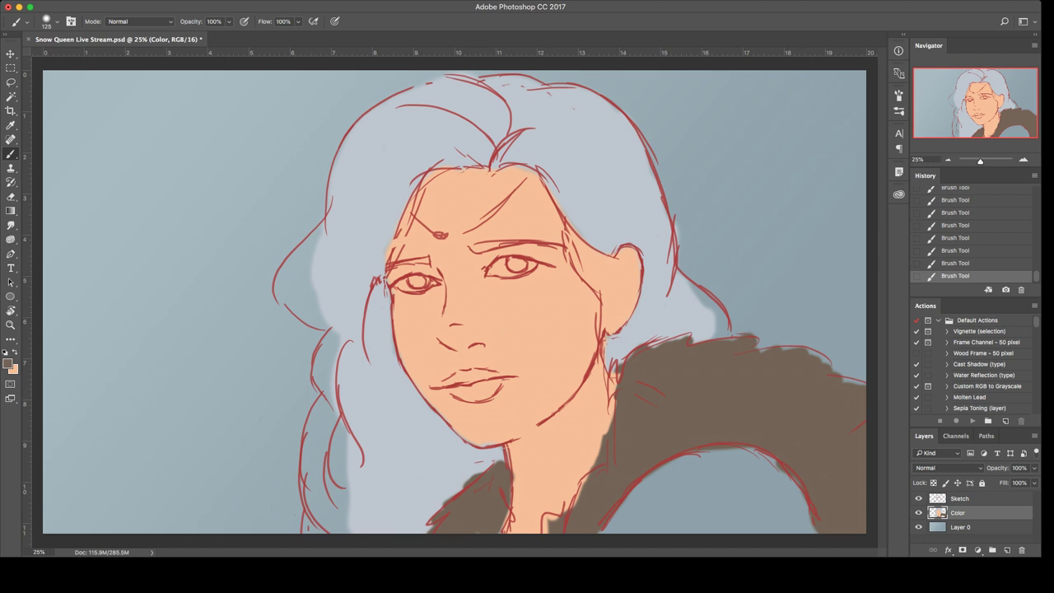
Step: Pick a medium blue and fill the arched shoulder area below the fur collar
{"action": "key", "text": "i"}
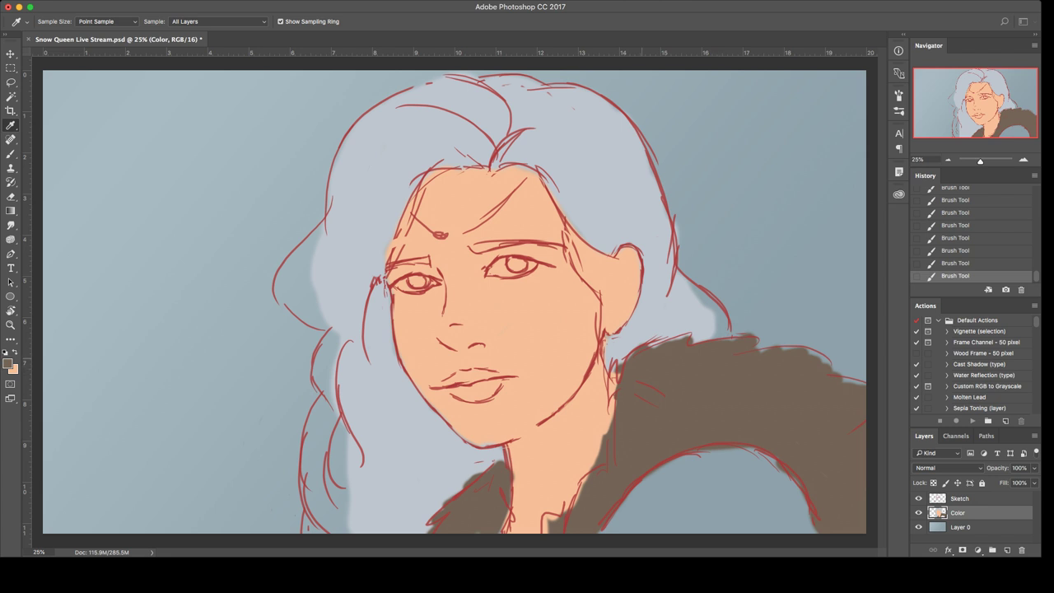
{"action": "key", "text": "b"}
{"action": "mouse_move", "coordinate": [644, 526]}
{"action": "left_mouse_down"}
{"action": "mouse_move", "coordinate": [675, 469]}
{"action": "mouse_move", "coordinate": [613, 527]}
{"action": "mouse_move", "coordinate": [667, 465]}
{"action": "mouse_move", "coordinate": [737, 452]}
{"action": "mouse_move", "coordinate": [761, 457]}
{"action": "mouse_move", "coordinate": [807, 531]}
{"action": "mouse_move", "coordinate": [793, 483]}
{"action": "mouse_move", "coordinate": [769, 458]}
{"action": "mouse_move", "coordinate": [679, 484]}
{"action": "mouse_move", "coordinate": [655, 523]}
{"action": "mouse_move", "coordinate": [741, 494]}
{"action": "mouse_move", "coordinate": [753, 471]}
{"action": "left_mouse_up"}
{"action": "mouse_move", "coordinate": [726, 504]}
{"action": "left_mouse_down"}
{"action": "mouse_move", "coordinate": [768, 506]}
{"action": "mouse_move", "coordinate": [781, 523]}
{"action": "mouse_move", "coordinate": [766, 479]}
{"action": "mouse_move", "coordinate": [751, 531]}
{"action": "left_mouse_up"}
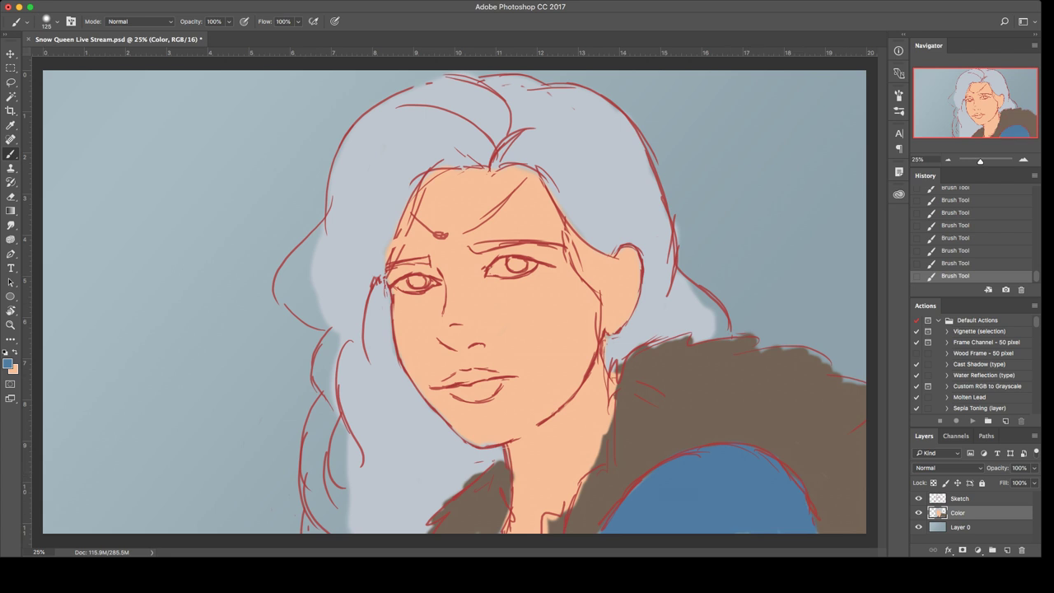
Step: Sample the skin tone and derive two shading colors, with orange-brown as foreground and dark red as background
{"action": "key", "text": "i"}
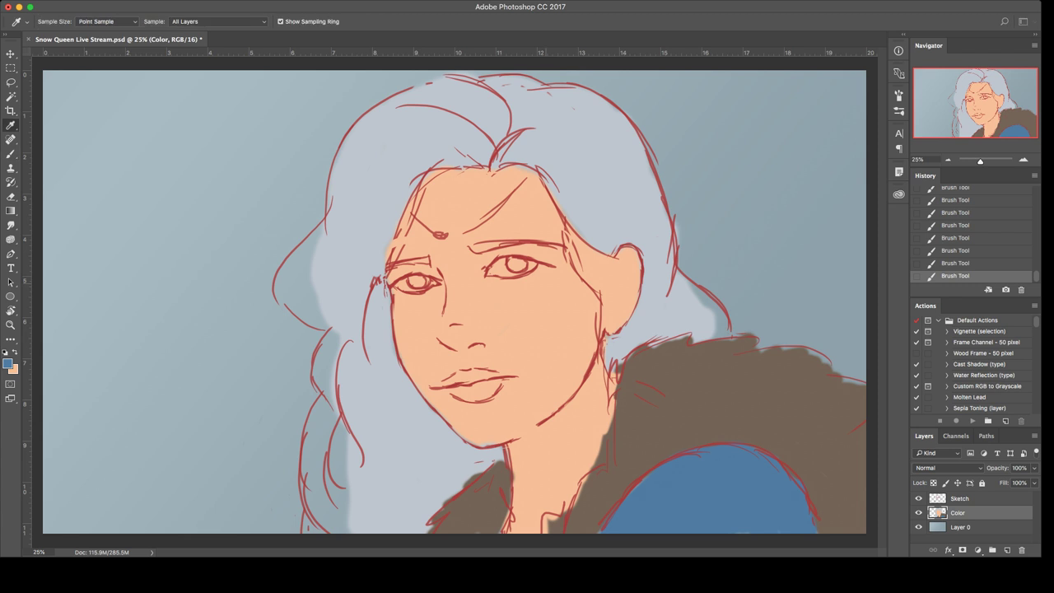
{"action": "left_click", "coordinate": [607, 324]}
{"action": "key", "text": "b"}
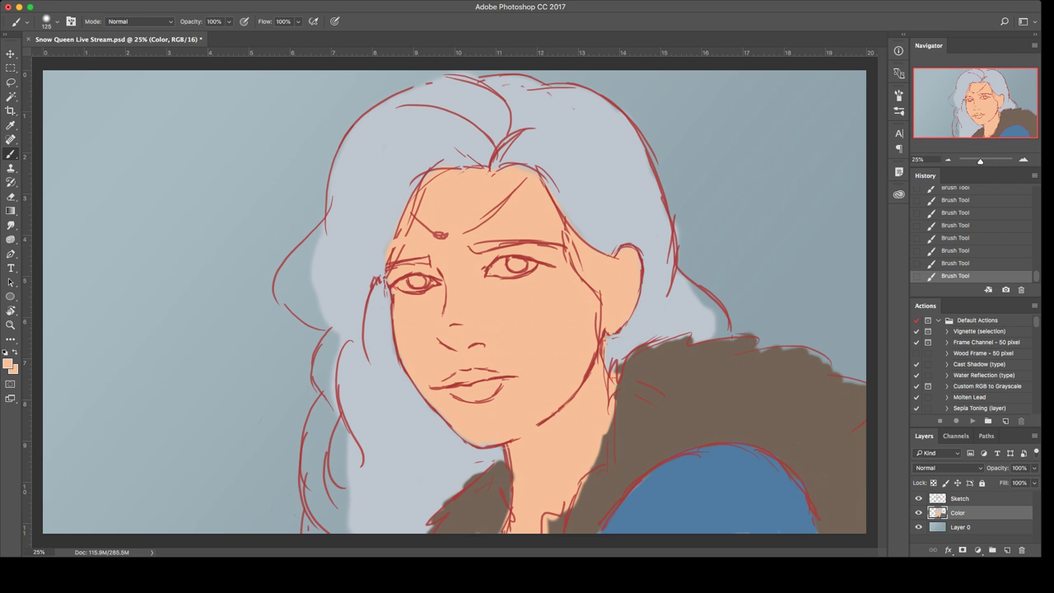
{"action": "key", "text": "i"}
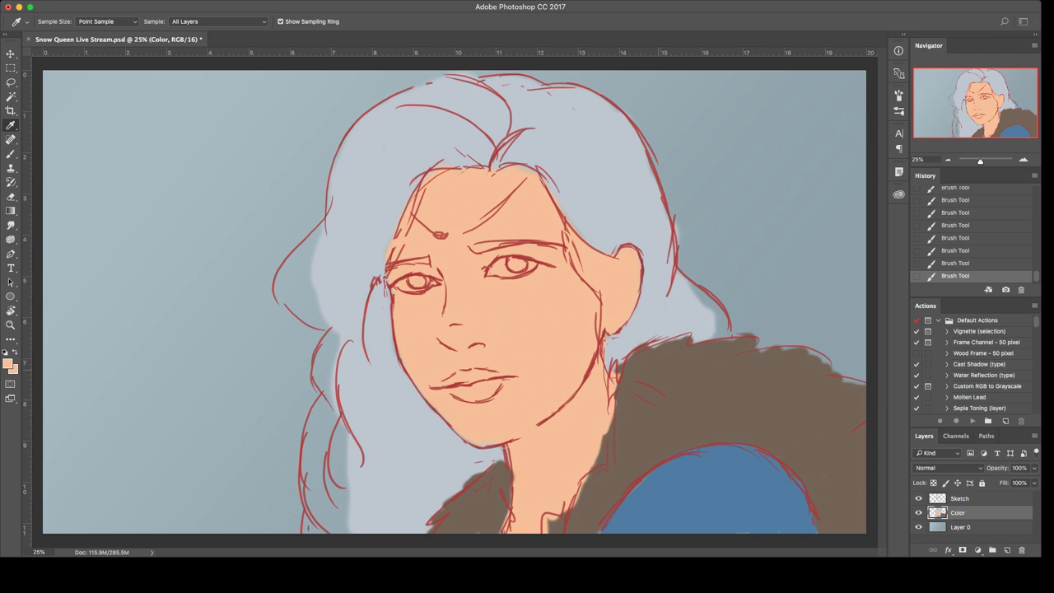
{"action": "key", "text": "b"}
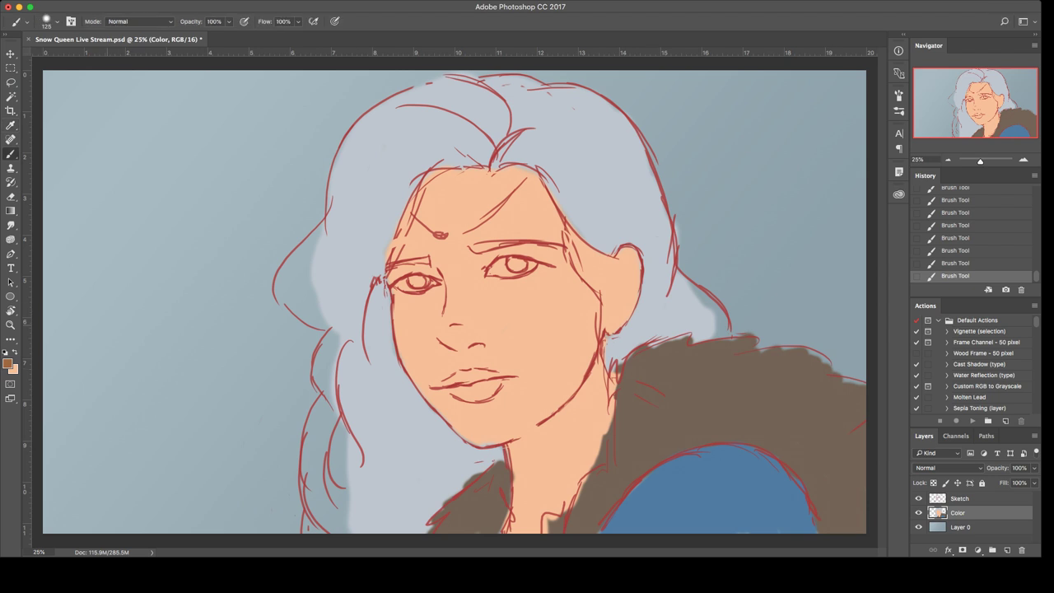
{"action": "key", "text": "i"}
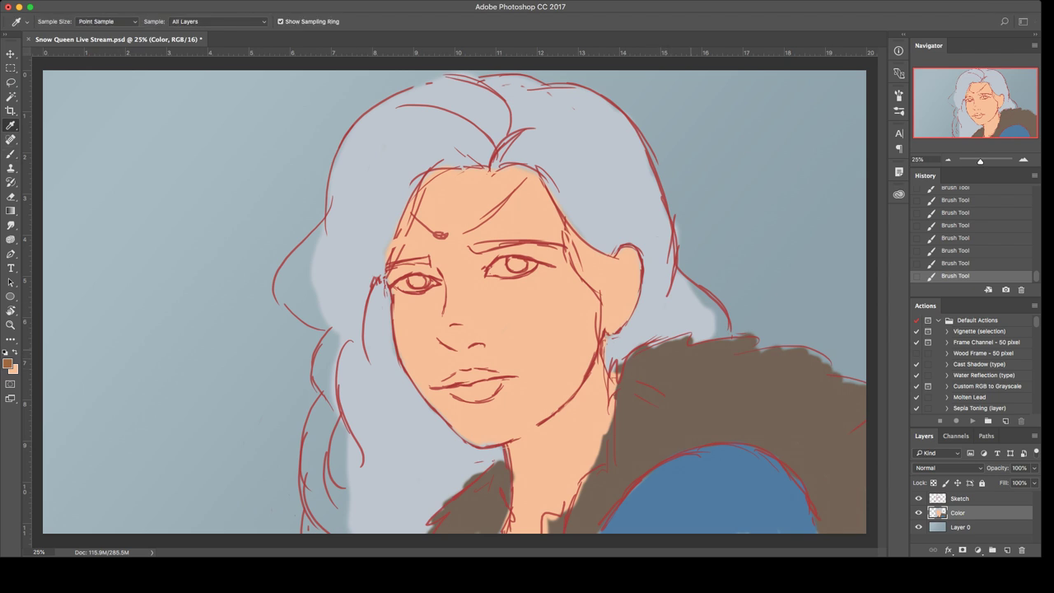
{"action": "key", "text": "b"}
{"action": "key", "text": "x"}
{"action": "key", "text": "i"}
{"action": "key", "text": "b"}
{"action": "key", "text": "i"}
{"action": "key", "text": "b"}
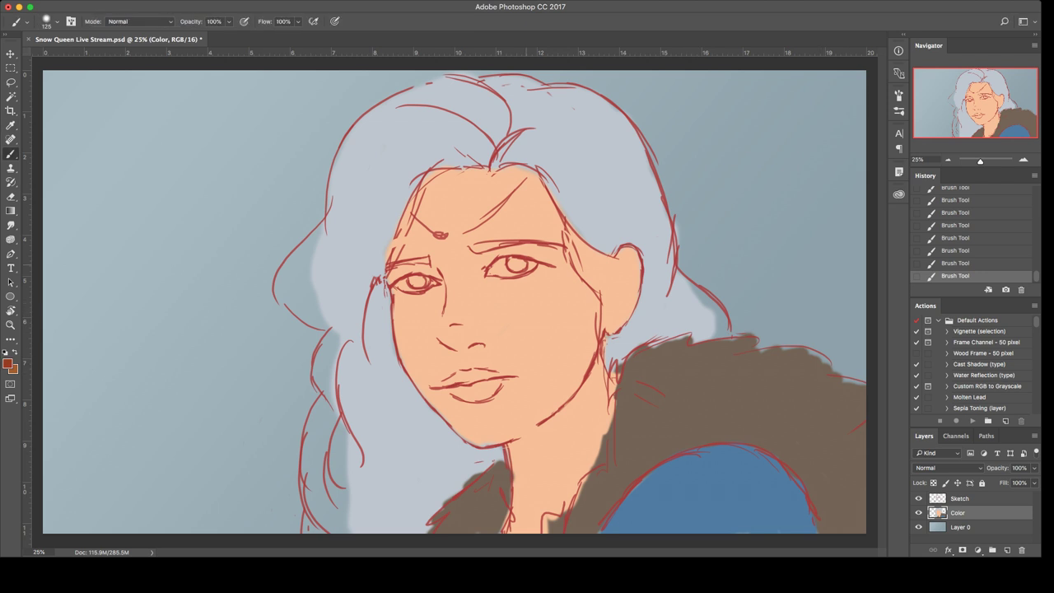
{"action": "key", "text": "x"}
Step: Enlarge the brush to 175 px, undo the test stroke at the nose and lower the brush opacity to 23%
{"action": "key", "text": "bracketright"}
{"action": "key", "text": "bracketright"}
{"action": "left_click_drag", "start_coordinate": [448, 344], "coordinate": [469, 341]}
{"action": "key", "text": "super+z"}
{"action": "left_click", "coordinate": [229, 21]}
{"action": "left_click_drag", "start_coordinate": [228, 35], "coordinate": [161, 35]}
{"action": "key", "text": "1"}
{"action": "key", "text": "1"}
{"action": "key", "text": "0"}
{"action": "key", "text": "9"}
Step: Shift the foreground color to a more saturated red-orange and shade the underside of the nose
{"action": "key", "text": "i"}
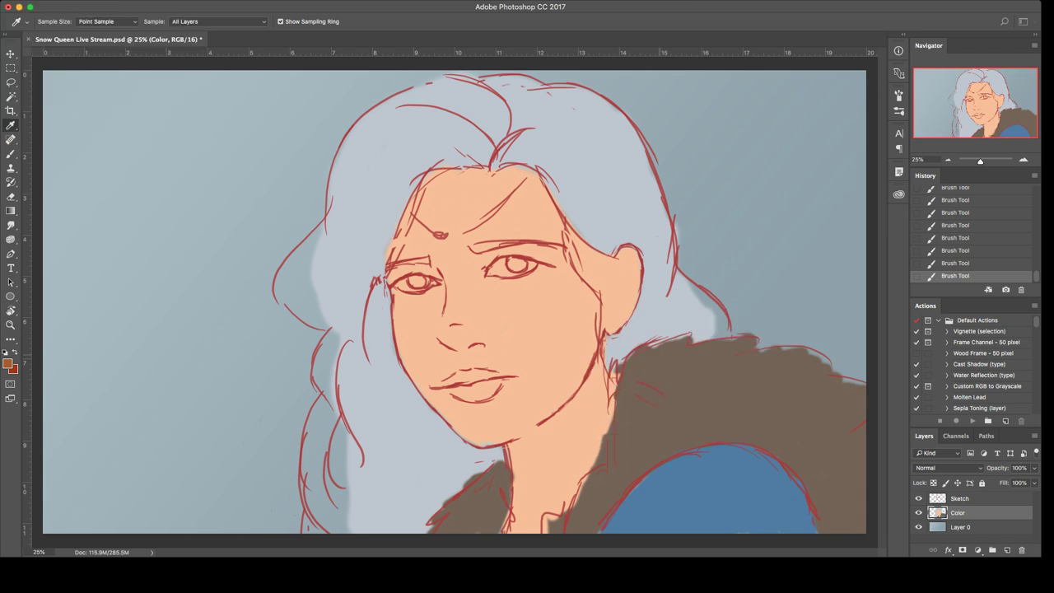
{"action": "key", "text": "b"}
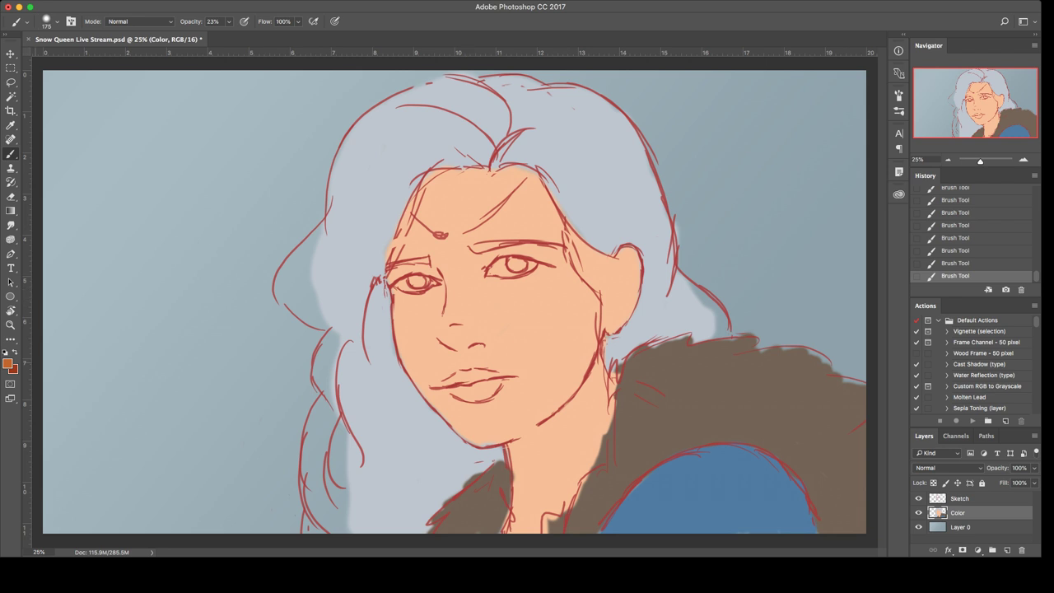
{"action": "key", "text": "i"}
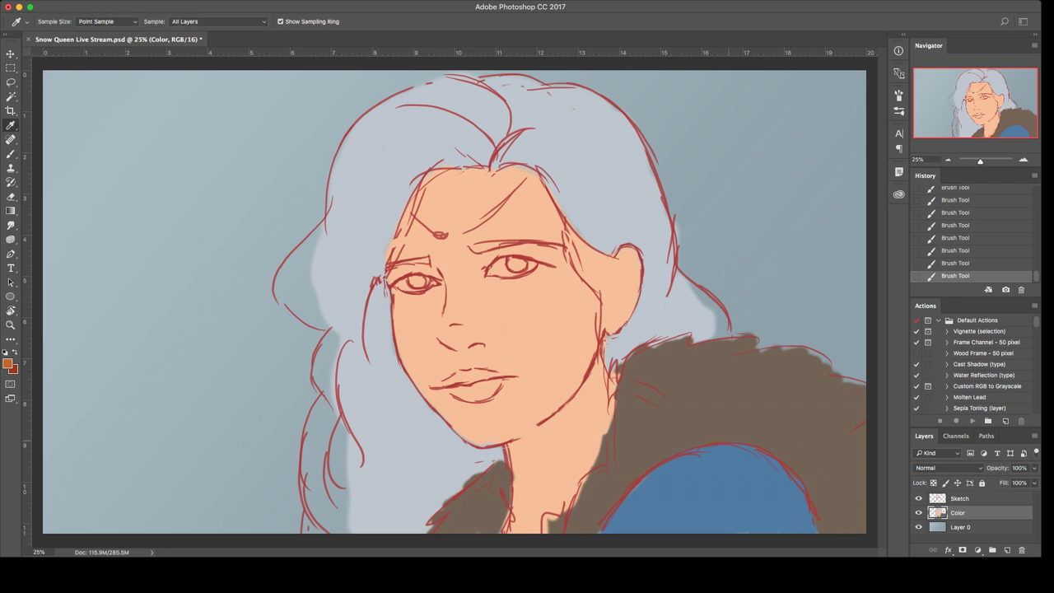
{"action": "key", "text": "b"}
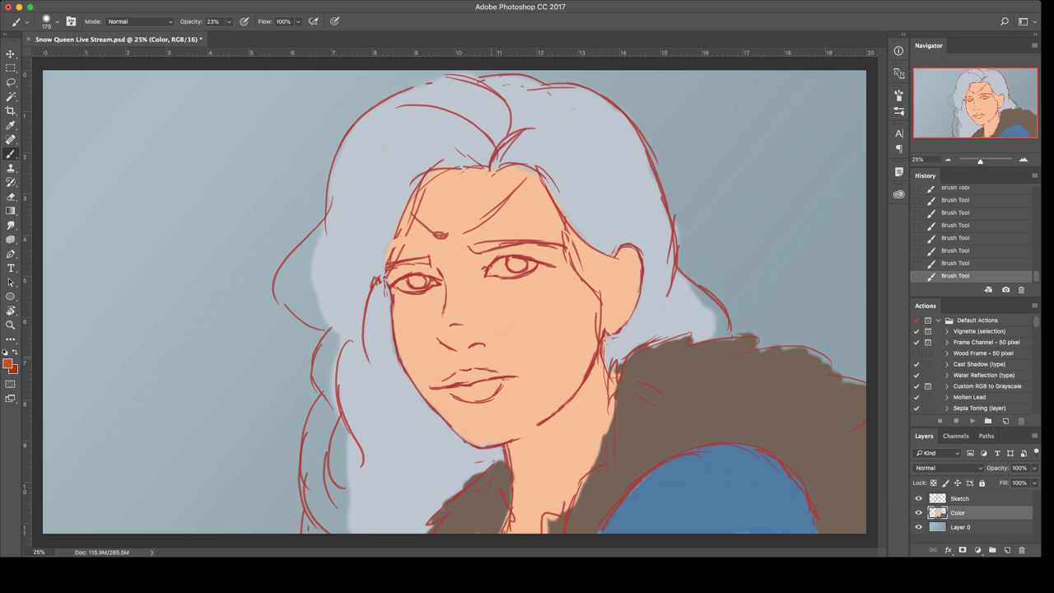
{"action": "left_click_drag", "start_coordinate": [445, 339], "coordinate": [486, 341]}
{"action": "key", "text": "super+z"}
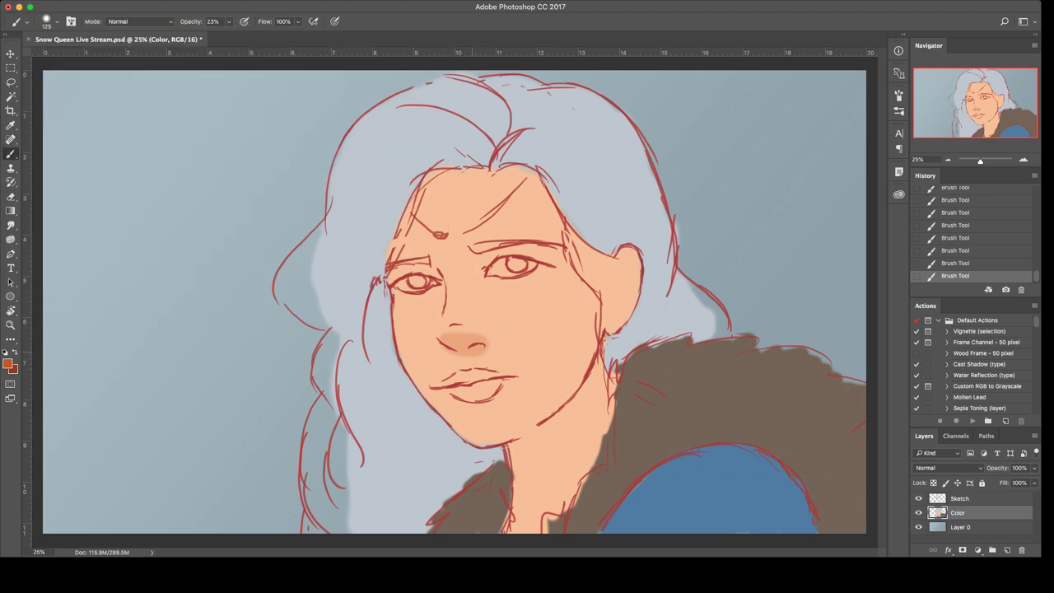
{"action": "mouse_move", "coordinate": [470, 347]}
{"action": "left_mouse_down"}
{"action": "mouse_move", "coordinate": [486, 350]}
{"action": "mouse_move", "coordinate": [461, 349]}
{"action": "mouse_move", "coordinate": [469, 352]}
{"action": "left_mouse_up"}
Step: Shade the upper eyelids between the brows and both eyes with translucent red-orange
{"action": "key", "text": "bracketleft"}
{"action": "mouse_move", "coordinate": [496, 249]}
{"action": "left_mouse_down"}
{"action": "mouse_move", "coordinate": [481, 265]}
{"action": "mouse_move", "coordinate": [520, 249]}
{"action": "mouse_move", "coordinate": [546, 257]}
{"action": "left_mouse_up"}
{"action": "key", "text": "super+z"}
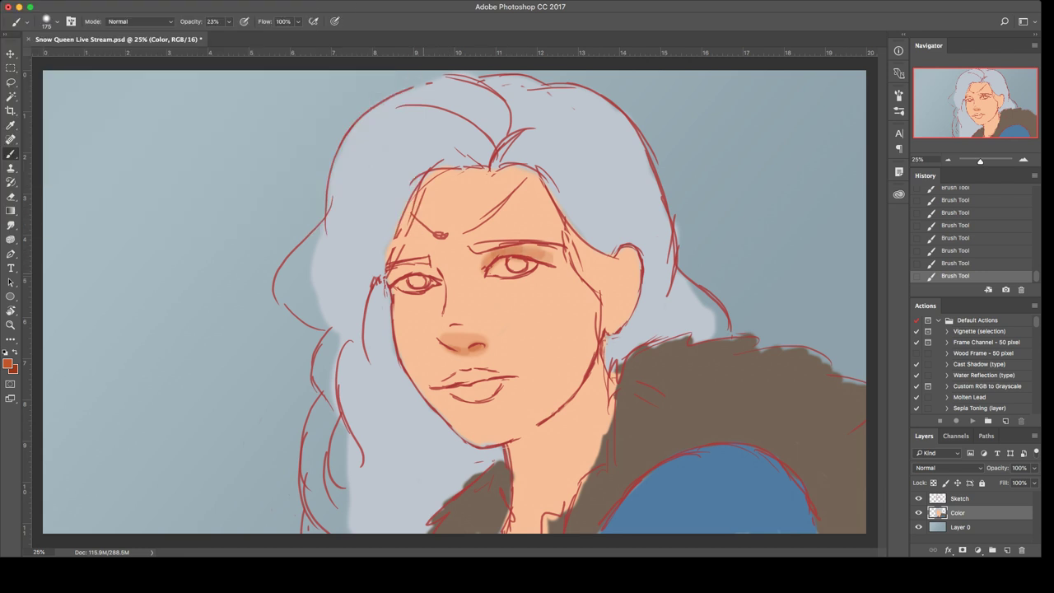
{"action": "mouse_move", "coordinate": [430, 271]}
{"action": "left_mouse_down"}
{"action": "mouse_move", "coordinate": [442, 278]}
{"action": "mouse_move", "coordinate": [396, 276]}
{"action": "left_mouse_up"}
{"action": "left_click_drag", "start_coordinate": [399, 272], "coordinate": [438, 269]}
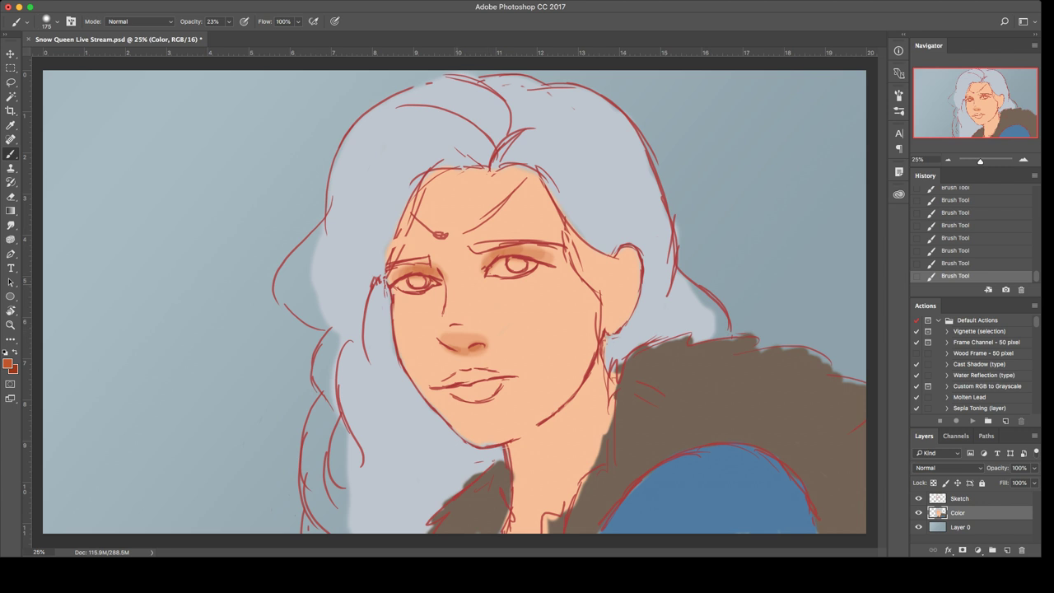
Step: Duplicate the Color layer and clip the copy to the original Color layer
{"action": "key", "text": "bracketright"}
{"action": "key", "text": "ctrl+j"}
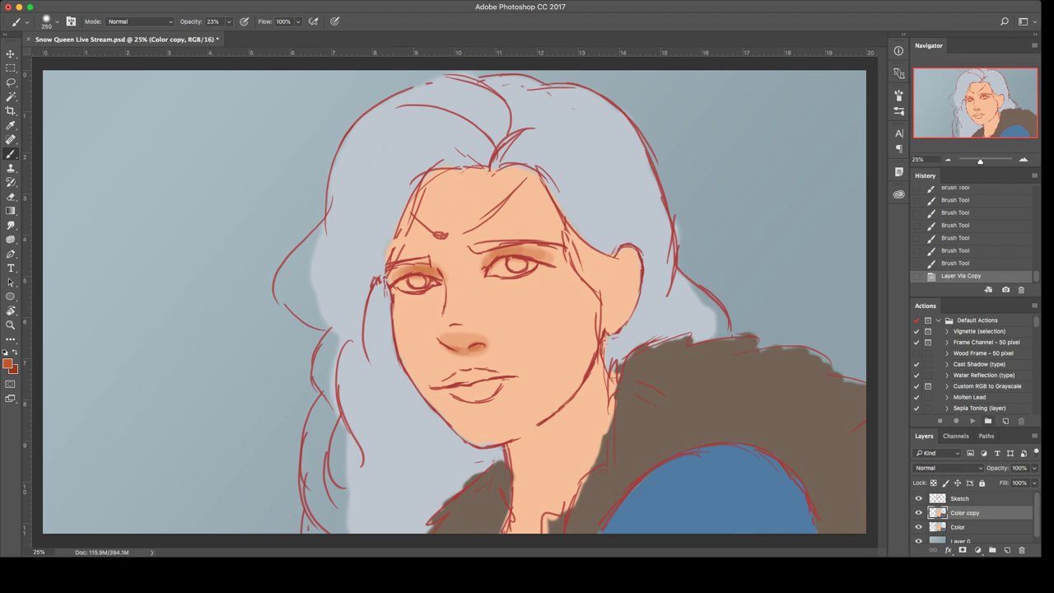
{"action": "key", "text": "ctrl+alt+g"}
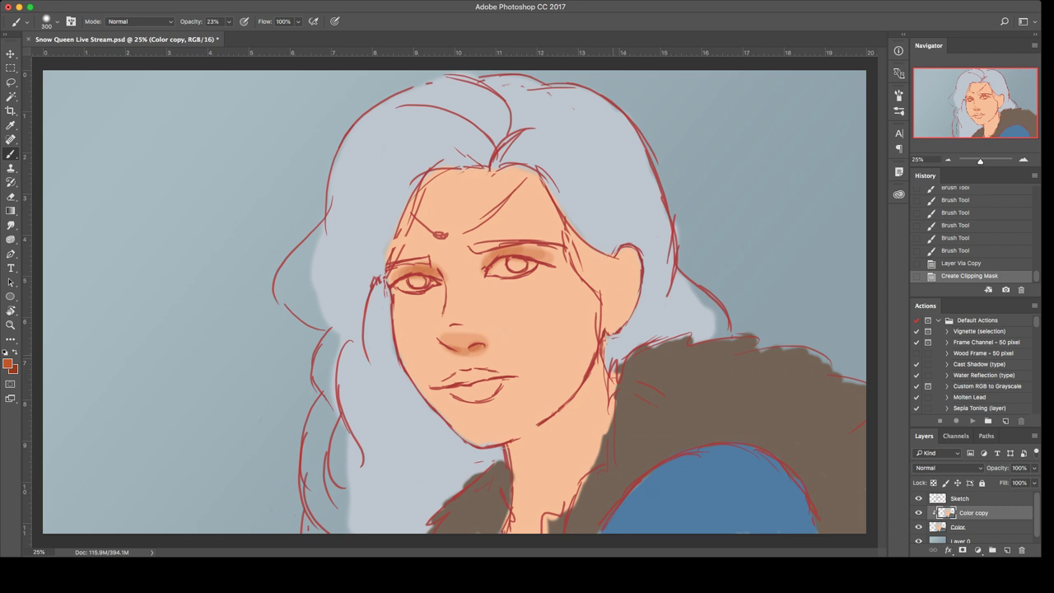
Step: Shade the neck below the jawline and along the fur collar with a 300 px red-orange brush
{"action": "left_click_drag", "start_coordinate": [517, 450], "coordinate": [590, 398]}
{"action": "key", "text": "super+z"}
{"action": "mouse_move", "coordinate": [512, 451]}
{"action": "left_mouse_down"}
{"action": "mouse_move", "coordinate": [591, 391]}
{"action": "mouse_move", "coordinate": [598, 367]}
{"action": "mouse_move", "coordinate": [543, 443]}
{"action": "mouse_move", "coordinate": [599, 374]}
{"action": "mouse_move", "coordinate": [601, 403]}
{"action": "mouse_move", "coordinate": [566, 490]}
{"action": "left_mouse_up"}
{"action": "key", "text": "super+z"}
{"action": "mouse_move", "coordinate": [526, 447]}
{"action": "left_mouse_down"}
{"action": "mouse_move", "coordinate": [596, 377]}
{"action": "mouse_move", "coordinate": [604, 400]}
{"action": "mouse_move", "coordinate": [595, 411]}
{"action": "left_mouse_up"}
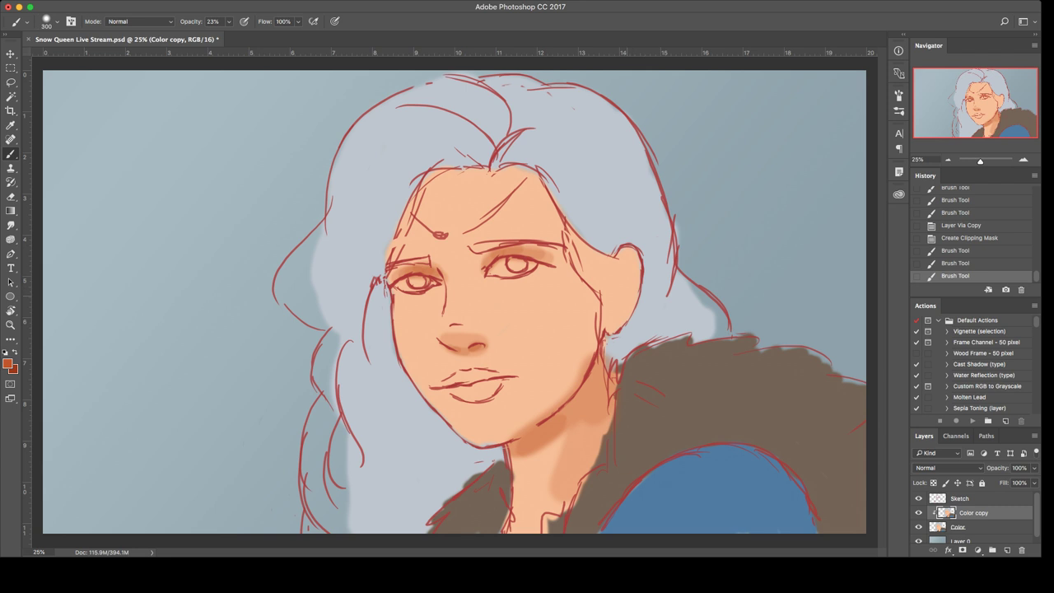
Step: Shade the inner folds of the ear in red-orange, reducing the brush down to 50 px
{"action": "key", "text": "bracketleft"}
{"action": "key", "text": "bracketleft"}
{"action": "key", "text": "bracketleft"}
{"action": "left_click_drag", "start_coordinate": [609, 289], "coordinate": [626, 260]}
{"action": "mouse_move", "coordinate": [628, 261]}
{"action": "left_mouse_down"}
{"action": "mouse_move", "coordinate": [612, 277]}
{"action": "mouse_move", "coordinate": [611, 314]}
{"action": "mouse_move", "coordinate": [622, 318]}
{"action": "mouse_move", "coordinate": [629, 257]}
{"action": "left_mouse_up"}
{"action": "key", "text": "super+z"}
{"action": "key", "text": "bracketleft"}
{"action": "key", "text": "bracketleft"}
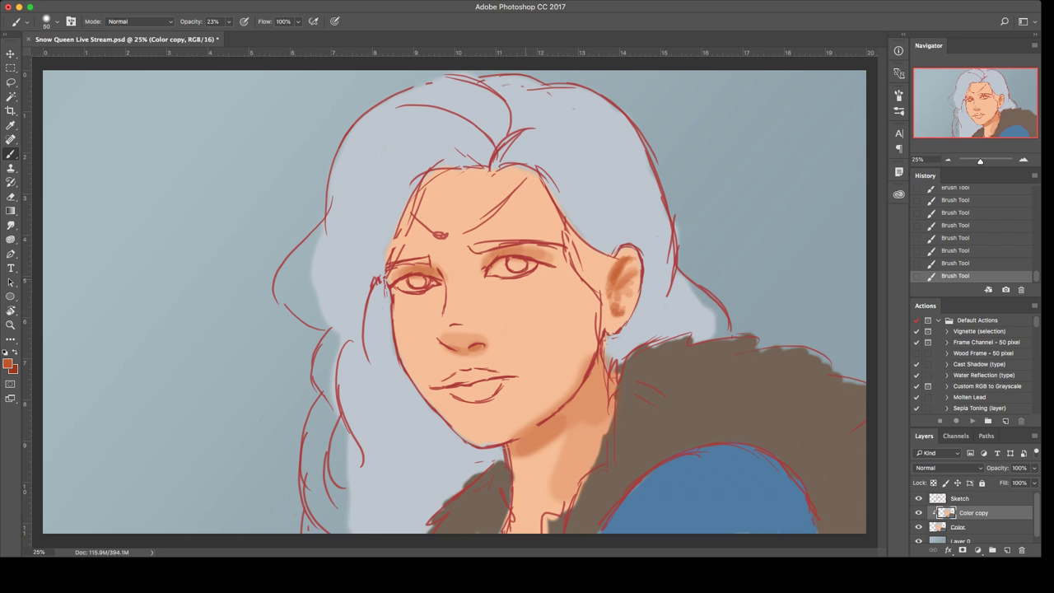
Step: Sample a lighter orange and shade the inner eye sockets and the forehead along the hairline with a 300 px brush
{"action": "key", "text": "bracketright"}
{"action": "key", "text": "bracketright"}
{"action": "key", "text": "bracketright"}
{"action": "key", "text": "bracketright"}
{"action": "key", "text": "bracketright"}
{"action": "key", "text": "bracketright"}
{"action": "key", "text": "bracketright"}
{"action": "key", "text": "bracketright"}
{"action": "key", "text": "bracketright"}
{"action": "key", "text": "bracketright"}
{"action": "key", "text": "bracketright"}
{"action": "key", "text": "bracketright"}
{"action": "left_click", "coordinate": [488, 258], "text": "alt"}
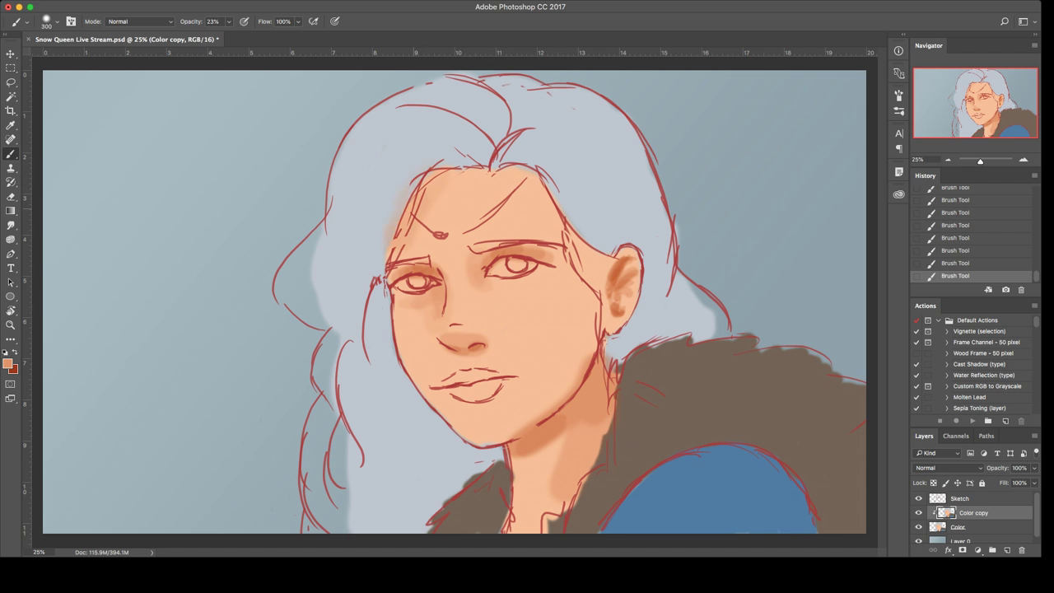
{"action": "left_click_drag", "start_coordinate": [476, 173], "coordinate": [536, 188]}
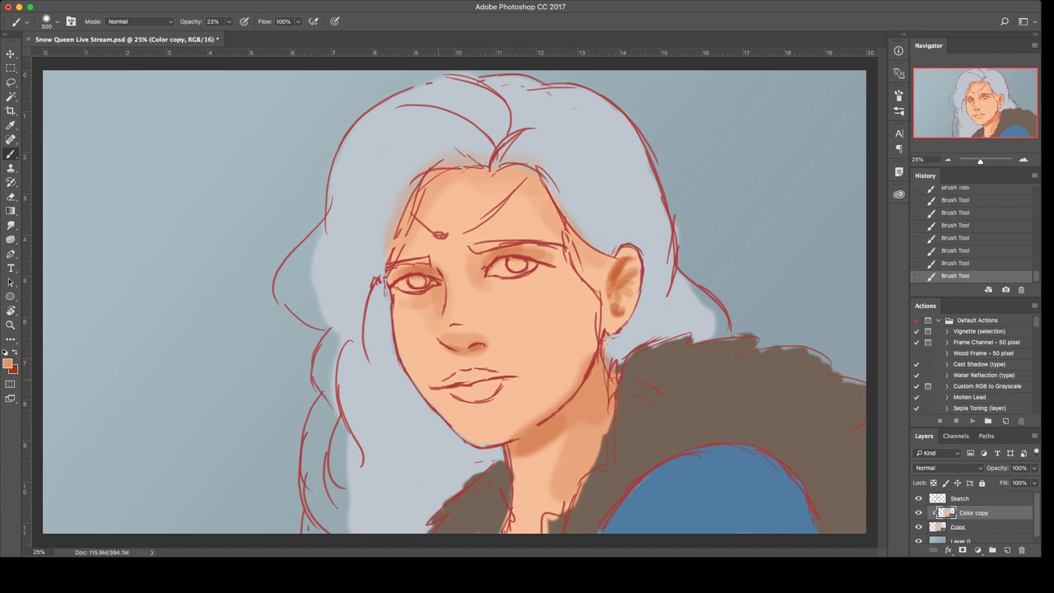
Step: Reduce the brush size to 150 px and hide the Sketch layer, comparing the painting with and without the line art
{"action": "key", "text": "bracketleft"}
{"action": "key", "text": "bracketleft"}
{"action": "key", "text": "bracketleft"}
{"action": "left_click", "coordinate": [918, 498]}
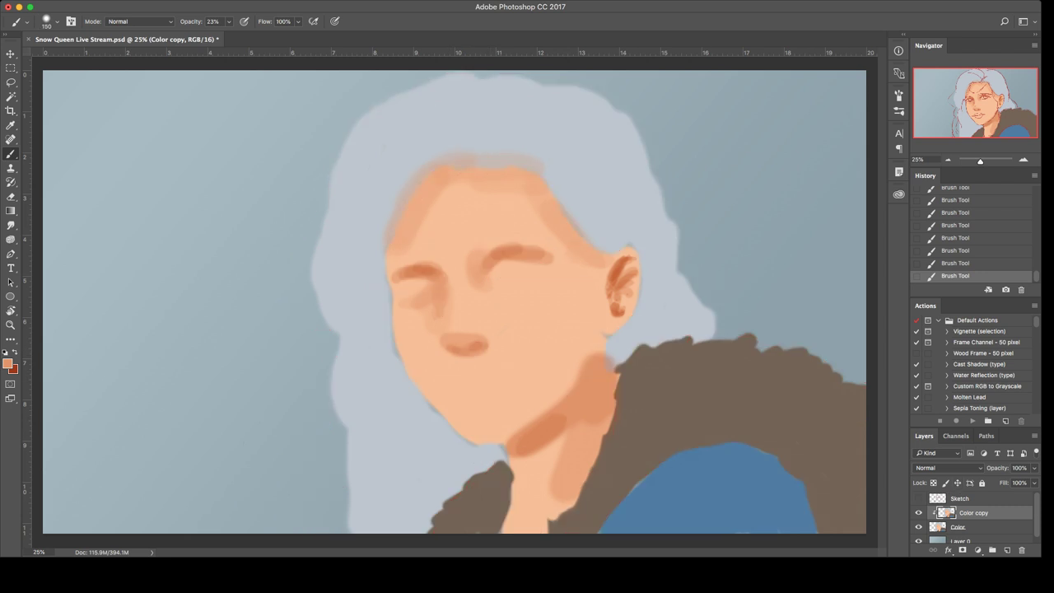
{"action": "left_click", "coordinate": [918, 498]}
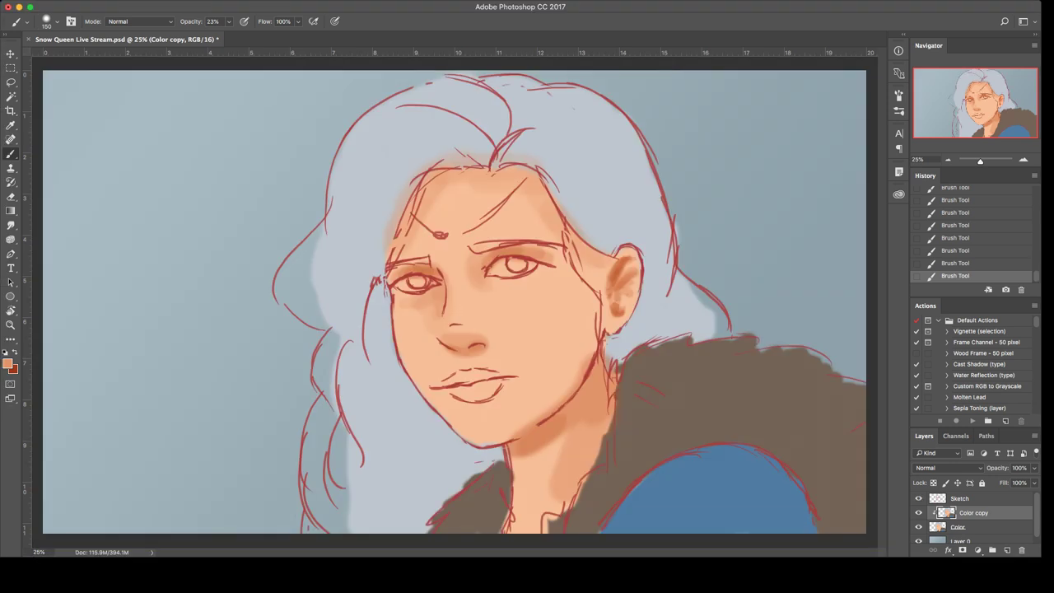
{"action": "left_click", "coordinate": [918, 498]}
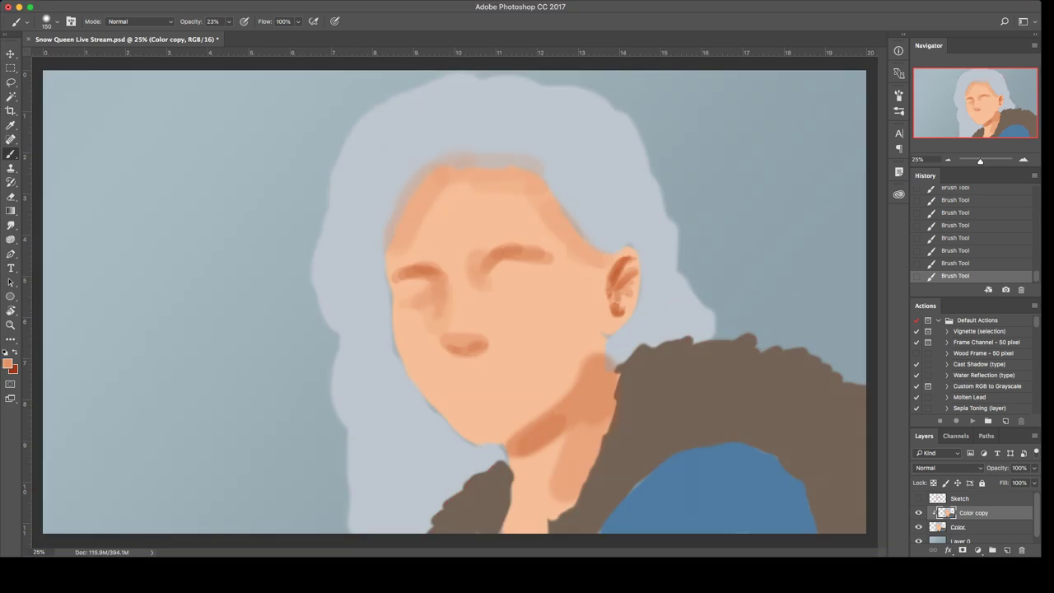
Step: Show the Sketch layer and softly shade the cheek beside the nose and the forehead in light orange with a 400–500 px brush
{"action": "left_click", "coordinate": [918, 498]}
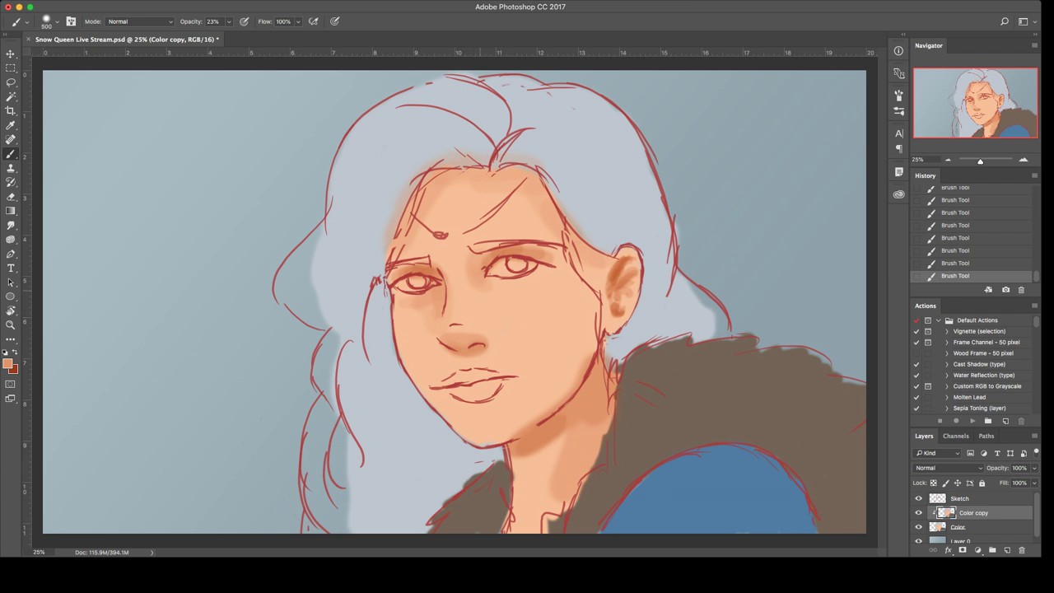
{"action": "left_click_drag", "start_coordinate": [475, 288], "coordinate": [482, 311]}
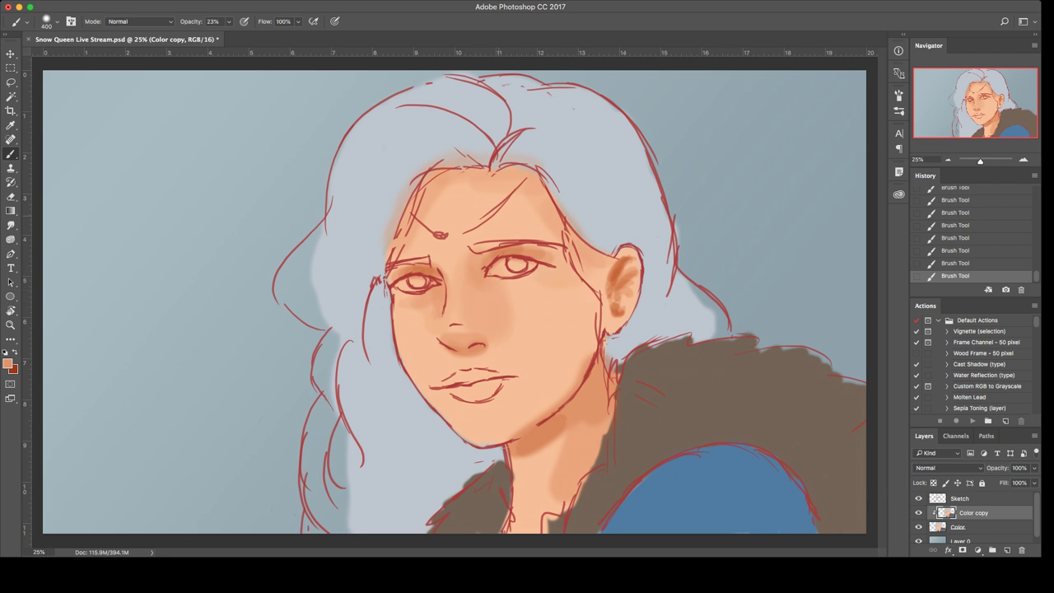
{"action": "mouse_move", "coordinate": [503, 203]}
{"action": "left_mouse_down"}
{"action": "mouse_move", "coordinate": [492, 209]}
{"action": "mouse_move", "coordinate": [549, 212]}
{"action": "left_mouse_up"}
Step: Switch to the dark red-brown and darken the underside of the nose with a 100 px brush, undoing a stray stroke
{"action": "key", "text": "x"}
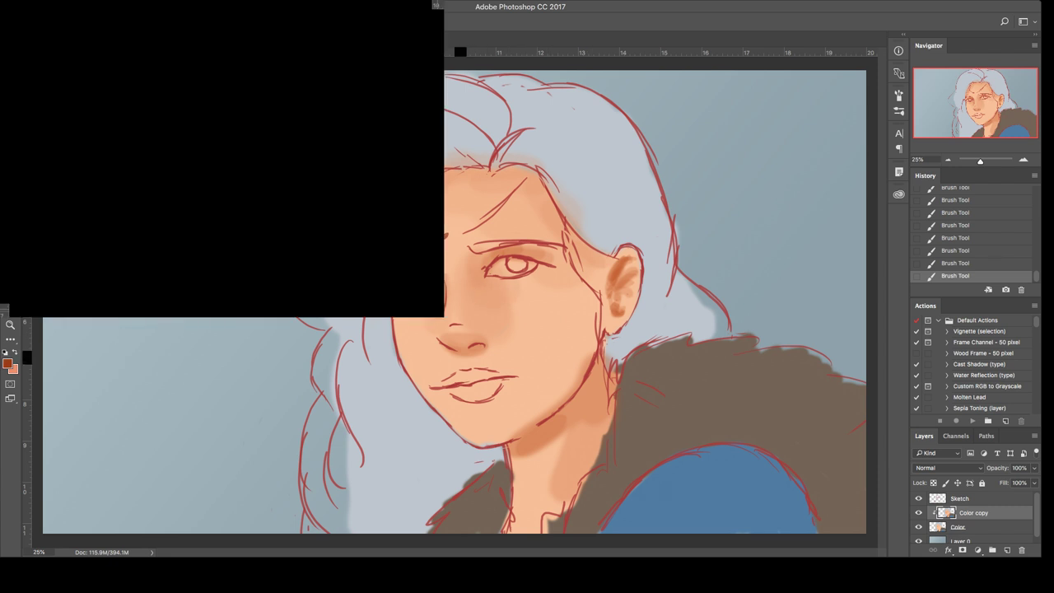
{"action": "key", "text": "bracketleft"}
{"action": "key", "text": "bracketleft"}
{"action": "key", "text": "bracketleft"}
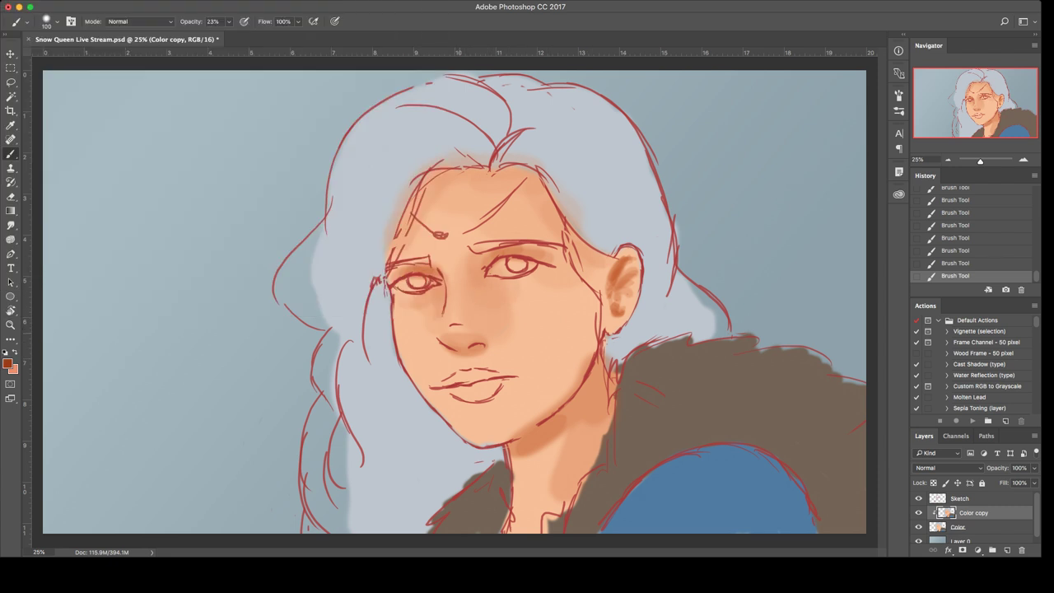
{"action": "mouse_move", "coordinate": [447, 343]}
{"action": "left_mouse_down"}
{"action": "mouse_move", "coordinate": [482, 346]}
{"action": "mouse_move", "coordinate": [459, 351]}
{"action": "left_mouse_up"}
{"action": "key", "text": "super+z"}
Step: Deepen the shadow under the jawline and down the neck beside the fur collar in dark red-brown with a 175 px brush
{"action": "mouse_move", "coordinate": [510, 447]}
{"action": "left_mouse_down"}
{"action": "mouse_move", "coordinate": [555, 423]}
{"action": "mouse_move", "coordinate": [578, 395]}
{"action": "left_mouse_up"}
{"action": "key", "text": "ctrl+z"}
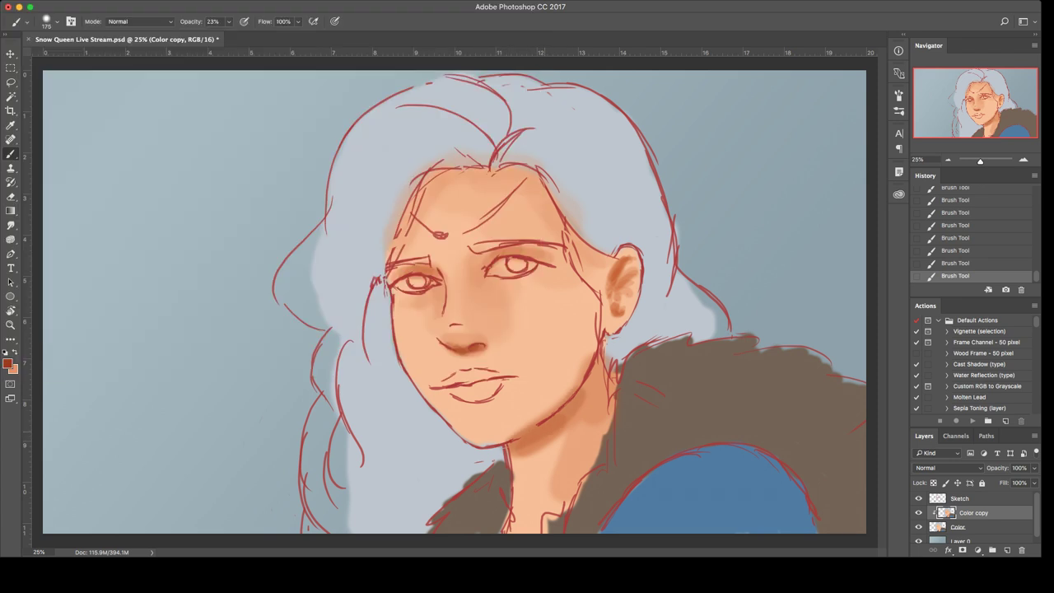
{"action": "key", "text": "super+z"}
{"action": "mouse_move", "coordinate": [511, 443]}
{"action": "left_mouse_down"}
{"action": "mouse_move", "coordinate": [577, 400]}
{"action": "mouse_move", "coordinate": [601, 368]}
{"action": "mouse_move", "coordinate": [598, 445]}
{"action": "mouse_move", "coordinate": [599, 416]}
{"action": "mouse_move", "coordinate": [591, 421]}
{"action": "left_mouse_up"}
{"action": "mouse_move", "coordinate": [599, 370]}
{"action": "left_mouse_down"}
{"action": "mouse_move", "coordinate": [583, 399]}
{"action": "mouse_move", "coordinate": [602, 387]}
{"action": "mouse_move", "coordinate": [590, 461]}
{"action": "left_mouse_up"}
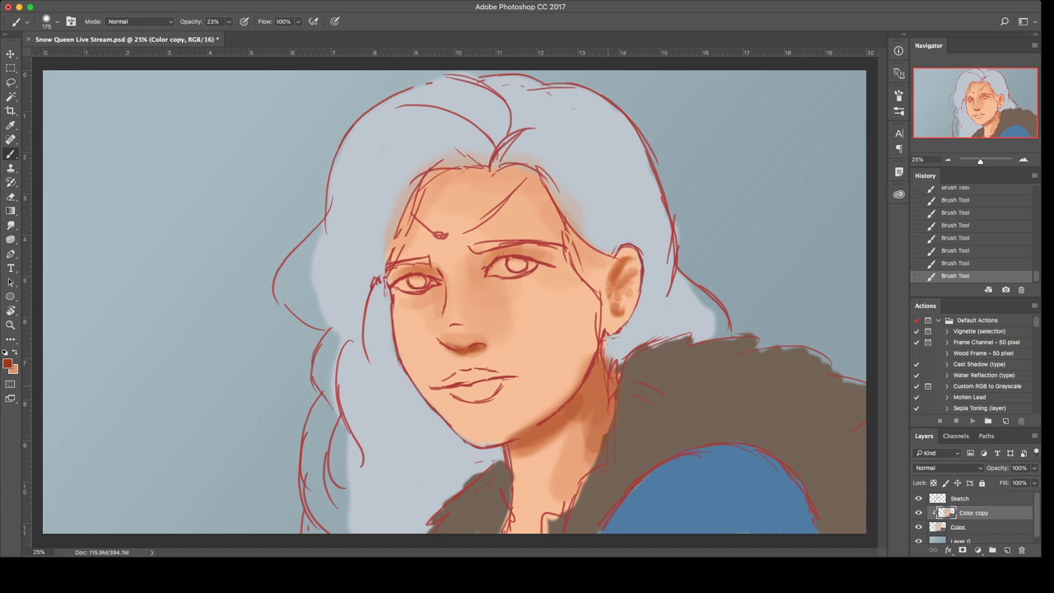
{"action": "mouse_move", "coordinate": [588, 420]}
{"action": "left_mouse_down"}
{"action": "mouse_move", "coordinate": [576, 498]}
{"action": "mouse_move", "coordinate": [554, 433]}
{"action": "left_mouse_up"}
{"action": "key", "text": "x"}
{"action": "key", "text": "x"}
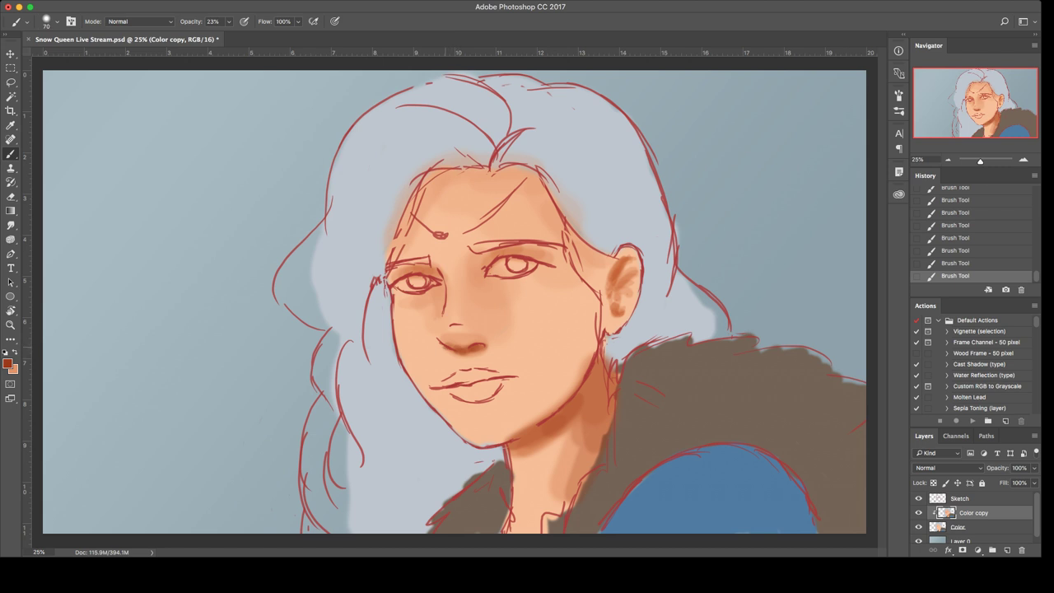
Step: Define the nostrils, the line between the lips and the eyelid outlines in dark red-brown, reducing the brush from 70 to 40 px
{"action": "left_click", "coordinate": [444, 351]}
{"action": "key", "text": "x"}
{"action": "key", "text": "x"}
{"action": "mouse_move", "coordinate": [466, 383]}
{"action": "left_mouse_down"}
{"action": "mouse_move", "coordinate": [523, 378]}
{"action": "mouse_move", "coordinate": [508, 380]}
{"action": "left_mouse_up"}
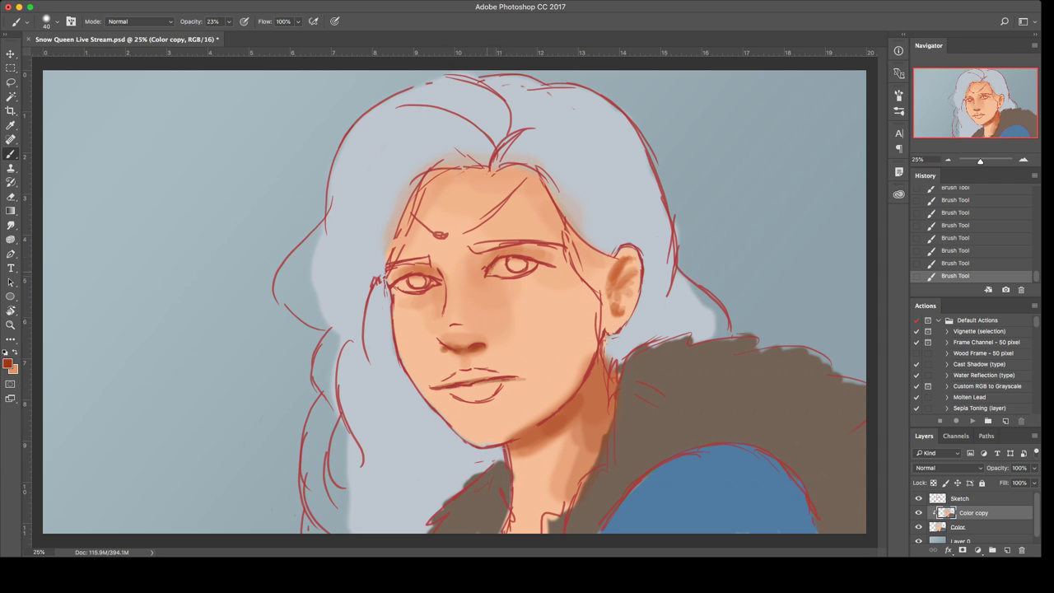
{"action": "mouse_move", "coordinate": [538, 260]}
{"action": "left_mouse_down"}
{"action": "mouse_move", "coordinate": [552, 264]}
{"action": "mouse_move", "coordinate": [526, 277]}
{"action": "left_mouse_up"}
{"action": "left_click_drag", "start_coordinate": [432, 278], "coordinate": [446, 280]}
Step: Add a layer named Hair above Color copy and paint the eyebrows in a grey based on the sampled hair colour, using a 40 px brush
{"action": "key", "text": "Return"}
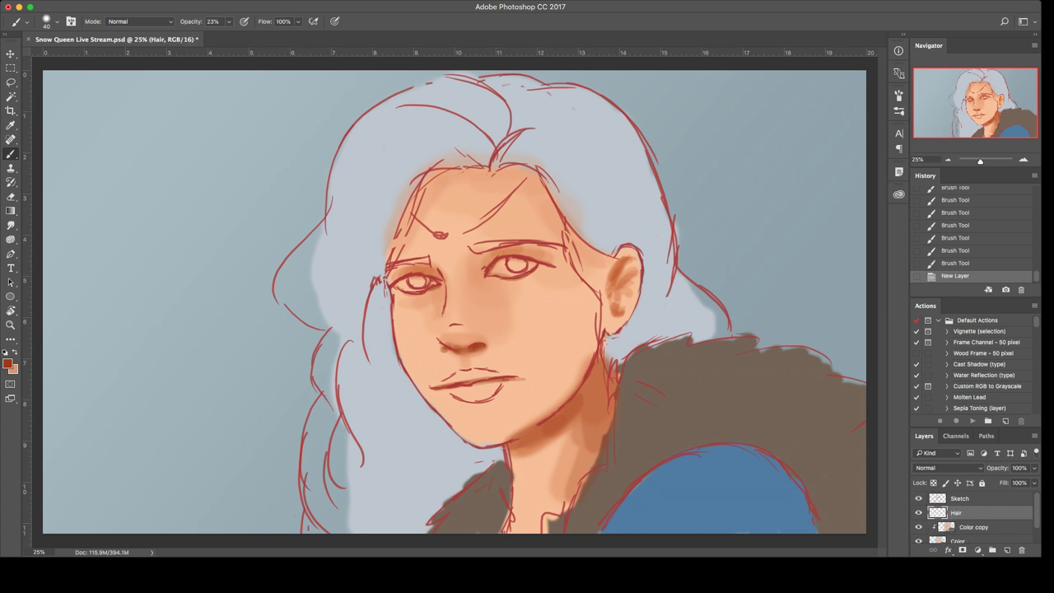
{"action": "left_click", "coordinate": [347, 290], "text": "alt"}
{"action": "key", "text": "i"}
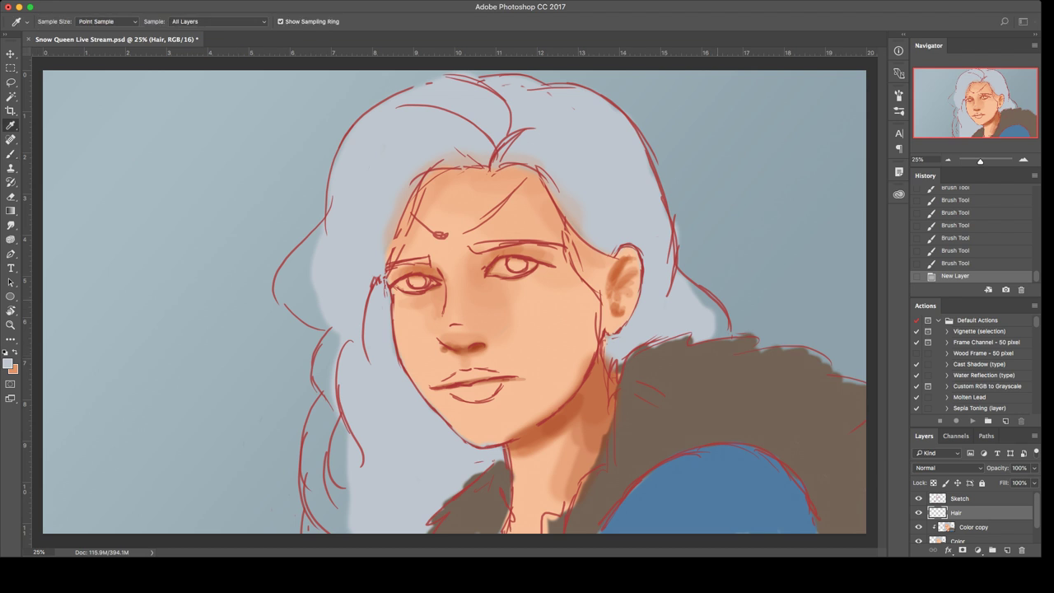
{"action": "key", "text": "b"}
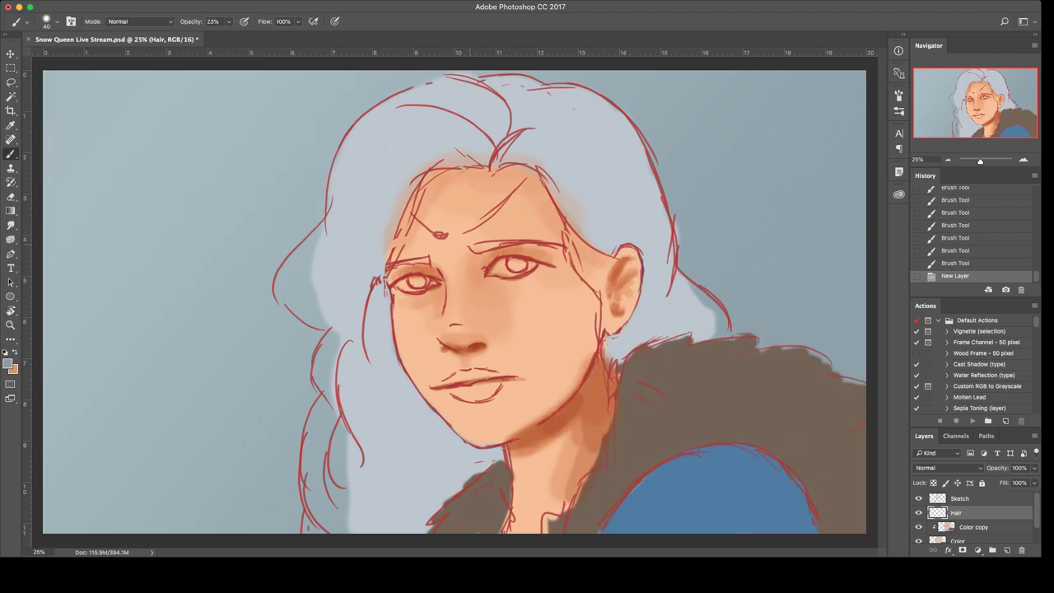
{"action": "left_click_drag", "start_coordinate": [470, 245], "coordinate": [485, 245]}
{"action": "left_click_drag", "start_coordinate": [476, 249], "coordinate": [496, 244]}
{"action": "left_click_drag", "start_coordinate": [486, 247], "coordinate": [561, 245]}
Step: Compare the painting with and without the line art and lower the Sketch layer's opacity to 26%
{"action": "left_click", "coordinate": [919, 498]}
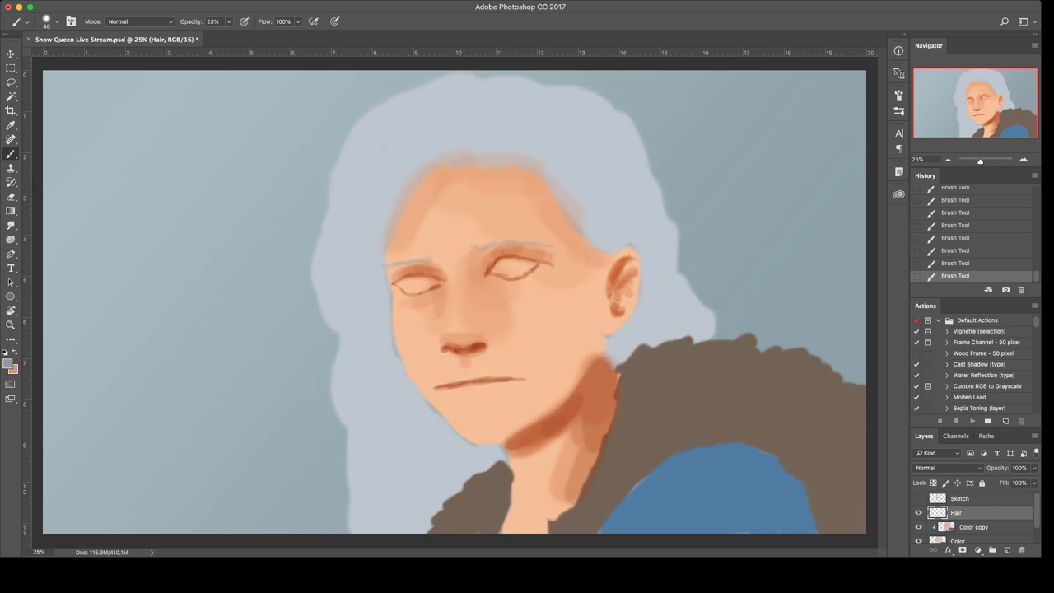
{"action": "left_click", "coordinate": [919, 498]}
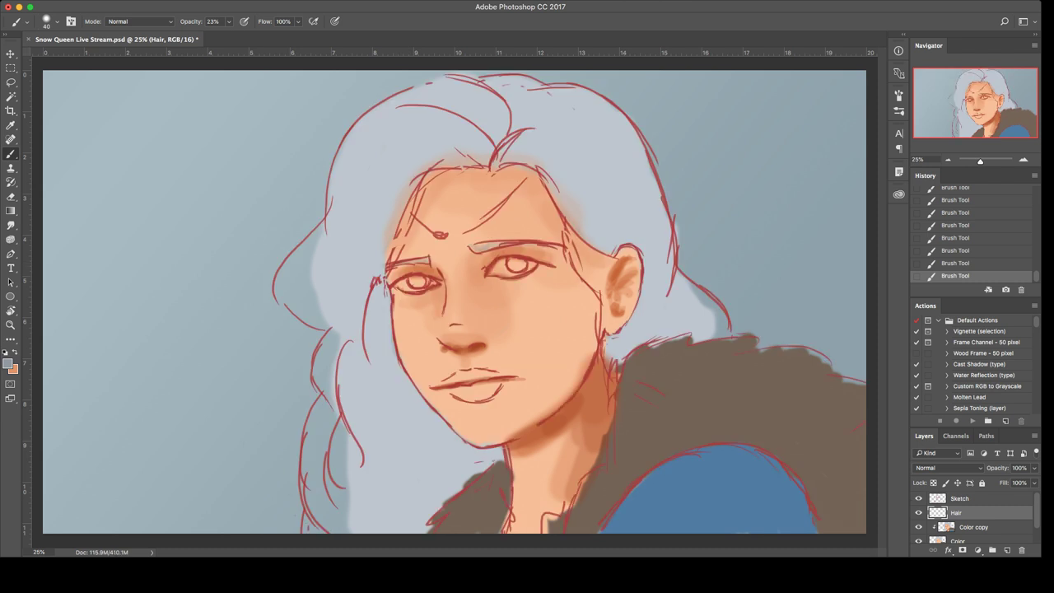
{"action": "left_click", "coordinate": [971, 498]}
{"action": "left_click", "coordinate": [1034, 467]}
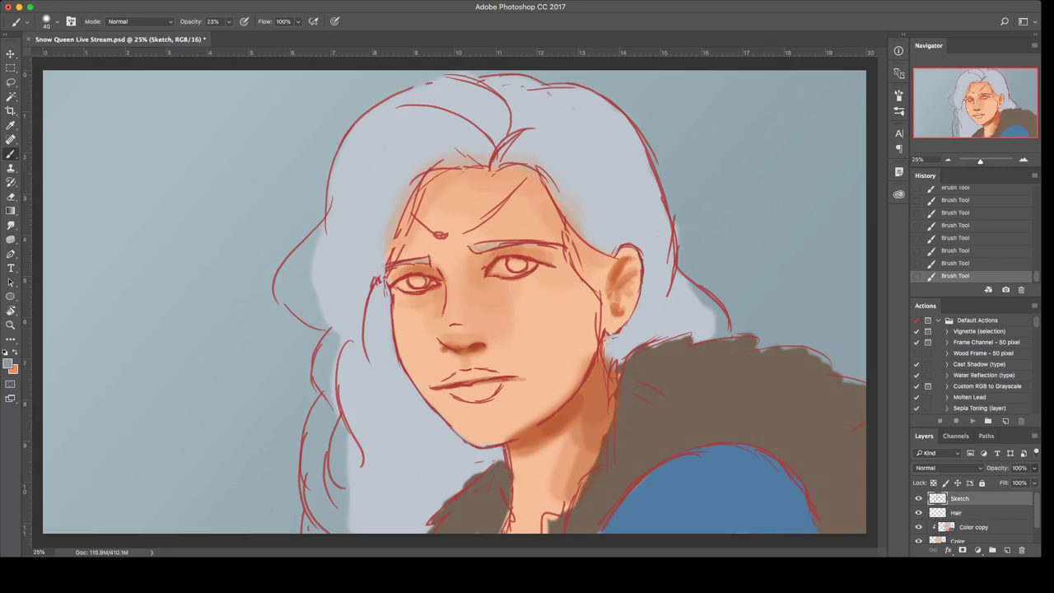
{"action": "left_click_drag", "start_coordinate": [1031, 479], "coordinate": [945, 467]}
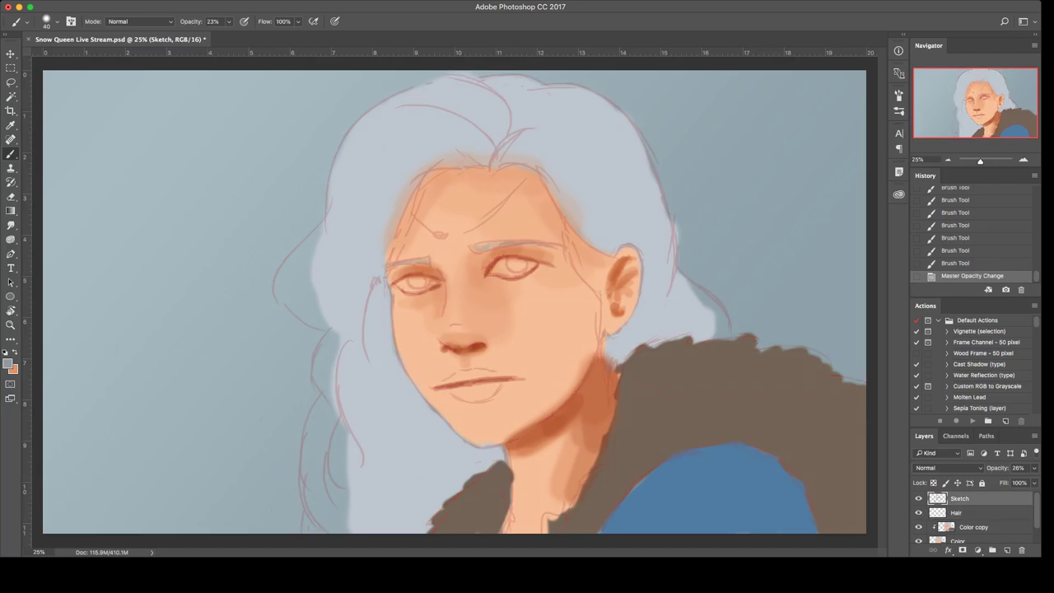
Step: Save the document, merge Color copy down into Color, and duplicate the result as a new clipped copy
{"action": "left_click", "coordinate": [972, 512]}
{"action": "left_click", "coordinate": [973, 527]}
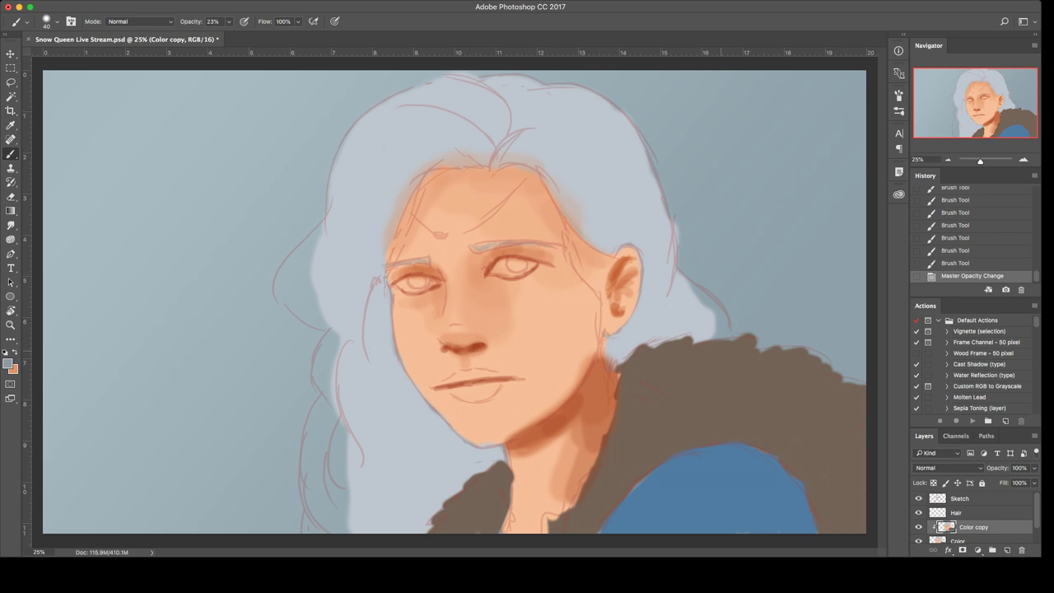
{"action": "key", "text": "super+s"}
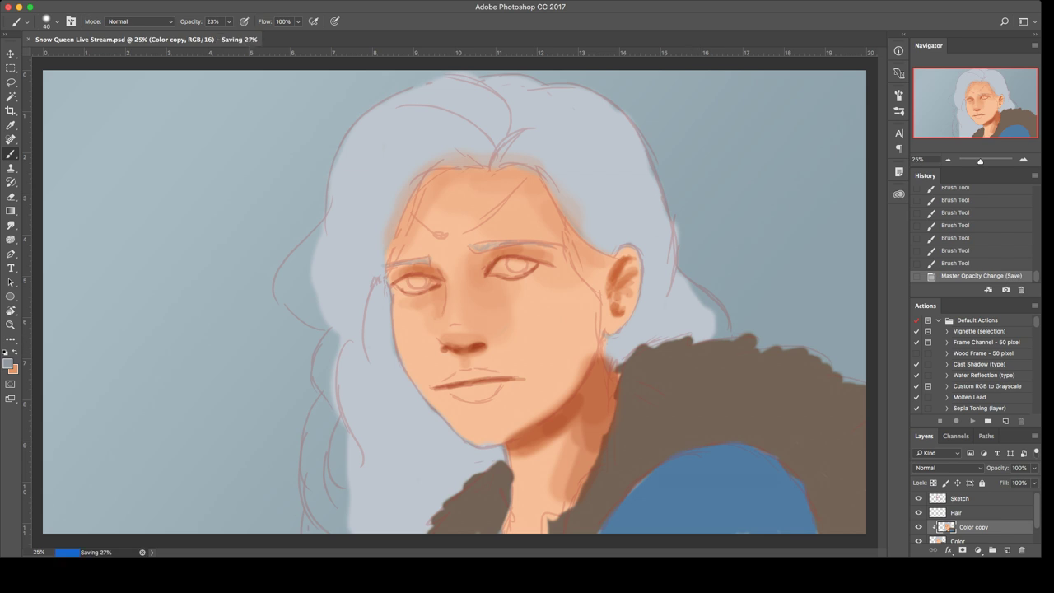
{"action": "key", "text": "ctrl+e"}
{"action": "key", "text": "ctrl+j"}
{"action": "key", "text": "super+alt+g"}
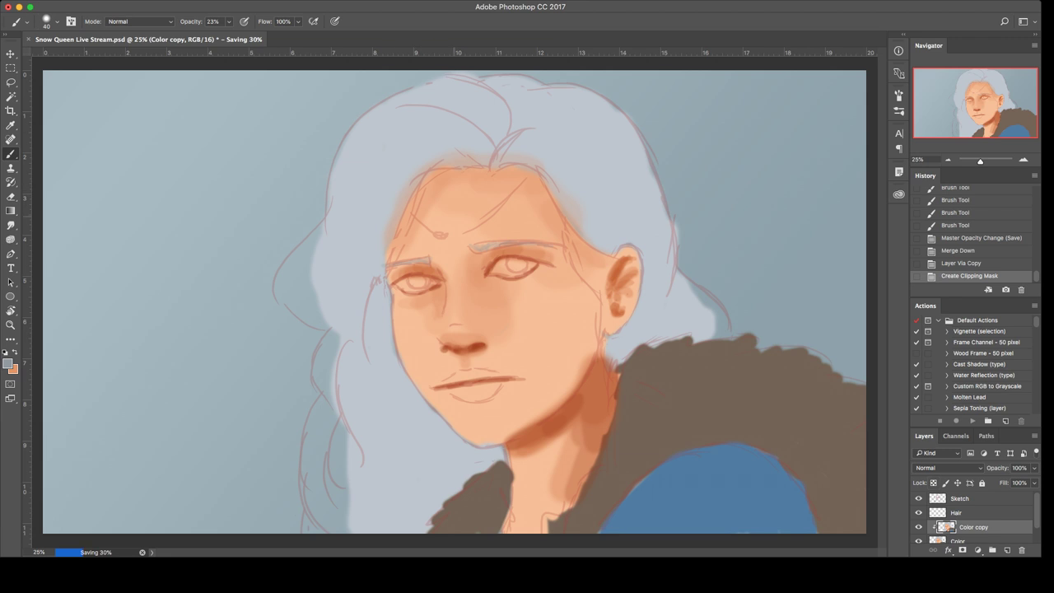
Step: Shade the hair roots in grey along the hairline above the forehead with a 125 px brush on Color copy
{"action": "key", "text": "bracketright"}
{"action": "key", "text": "bracketright"}
{"action": "mouse_move", "coordinate": [420, 148]}
{"action": "left_mouse_down"}
{"action": "mouse_move", "coordinate": [479, 153]}
{"action": "mouse_move", "coordinate": [430, 154]}
{"action": "left_mouse_up"}
{"action": "key", "text": "super+z"}
{"action": "left_click_drag", "start_coordinate": [421, 151], "coordinate": [482, 158]}
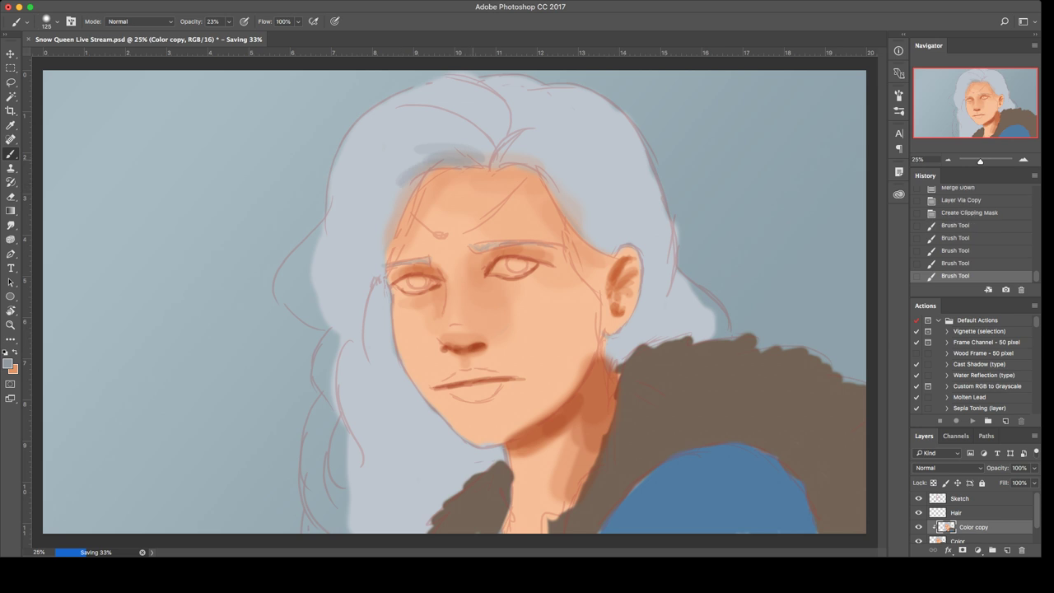
{"action": "left_click_drag", "start_coordinate": [402, 179], "coordinate": [443, 159]}
{"action": "mouse_move", "coordinate": [428, 156]}
{"action": "left_mouse_down"}
{"action": "mouse_move", "coordinate": [484, 161]}
{"action": "mouse_move", "coordinate": [493, 139]}
{"action": "mouse_move", "coordinate": [490, 154]}
{"action": "left_mouse_up"}
Step: Paint grey shadow strands on both sides of the hair parting and along the hairline on the ear side
{"action": "left_click_drag", "start_coordinate": [451, 125], "coordinate": [497, 145]}
{"action": "left_click_drag", "start_coordinate": [484, 104], "coordinate": [501, 135]}
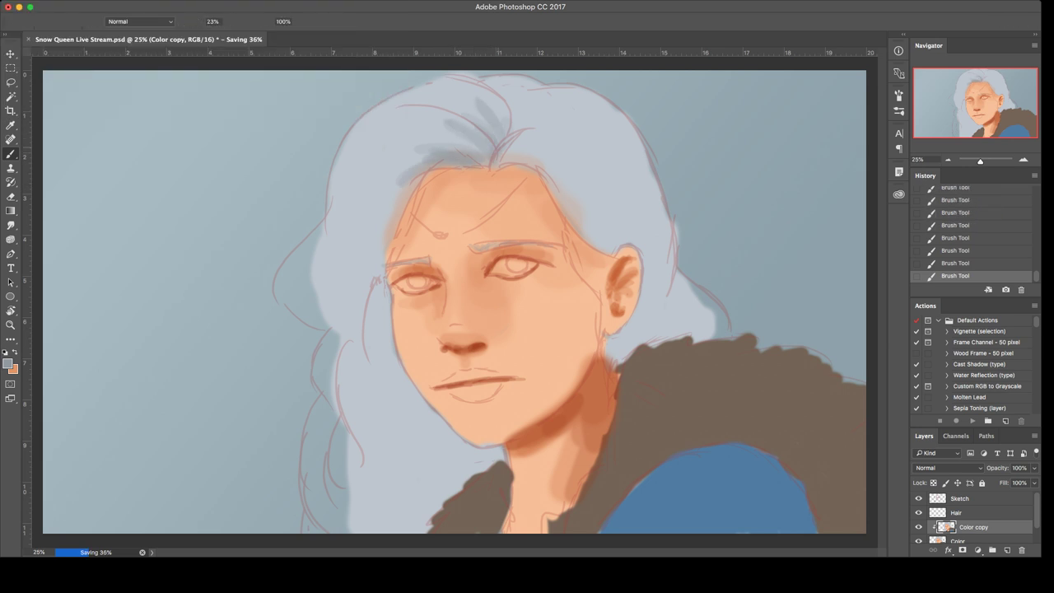
{"action": "left_click_drag", "start_coordinate": [490, 98], "coordinate": [503, 128]}
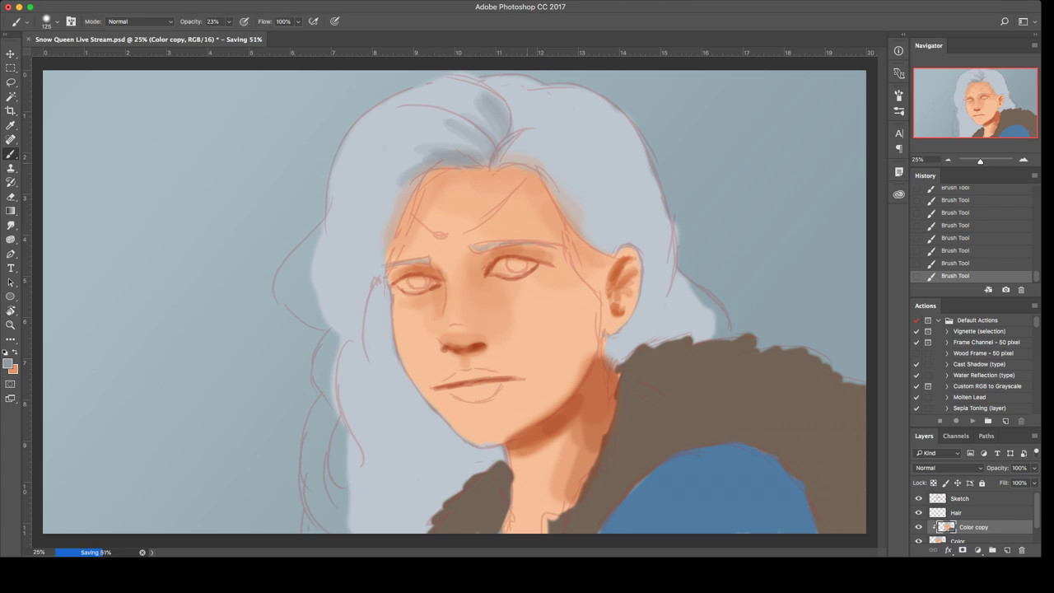
{"action": "mouse_move", "coordinate": [534, 157]}
{"action": "left_mouse_down"}
{"action": "mouse_move", "coordinate": [563, 163]}
{"action": "mouse_move", "coordinate": [571, 178]}
{"action": "left_mouse_up"}
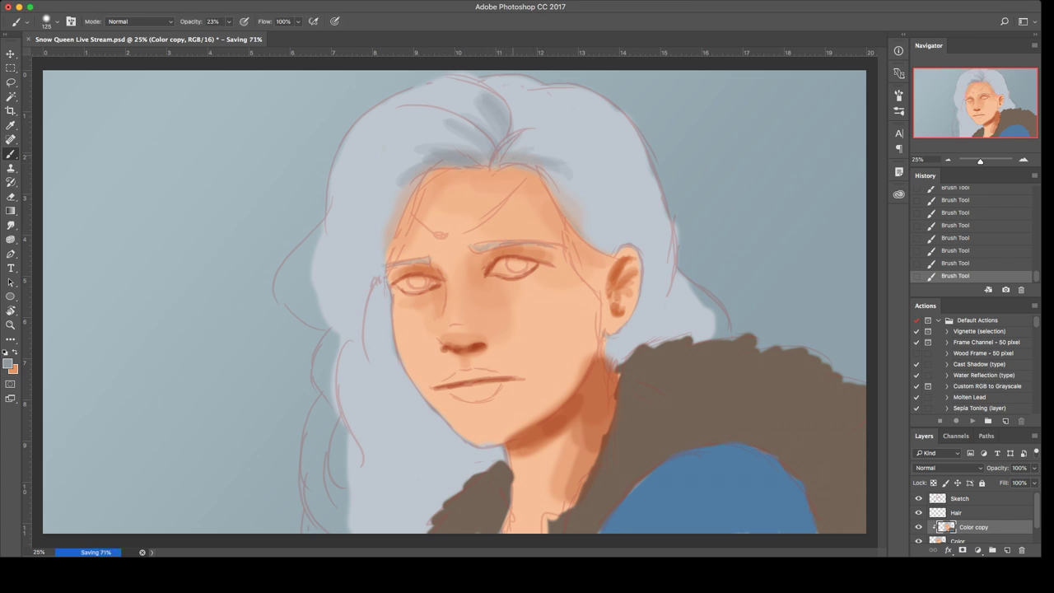
{"action": "mouse_move", "coordinate": [513, 124]}
{"action": "left_mouse_down"}
{"action": "mouse_move", "coordinate": [550, 104]}
{"action": "mouse_move", "coordinate": [522, 125]}
{"action": "mouse_move", "coordinate": [555, 122]}
{"action": "left_mouse_up"}
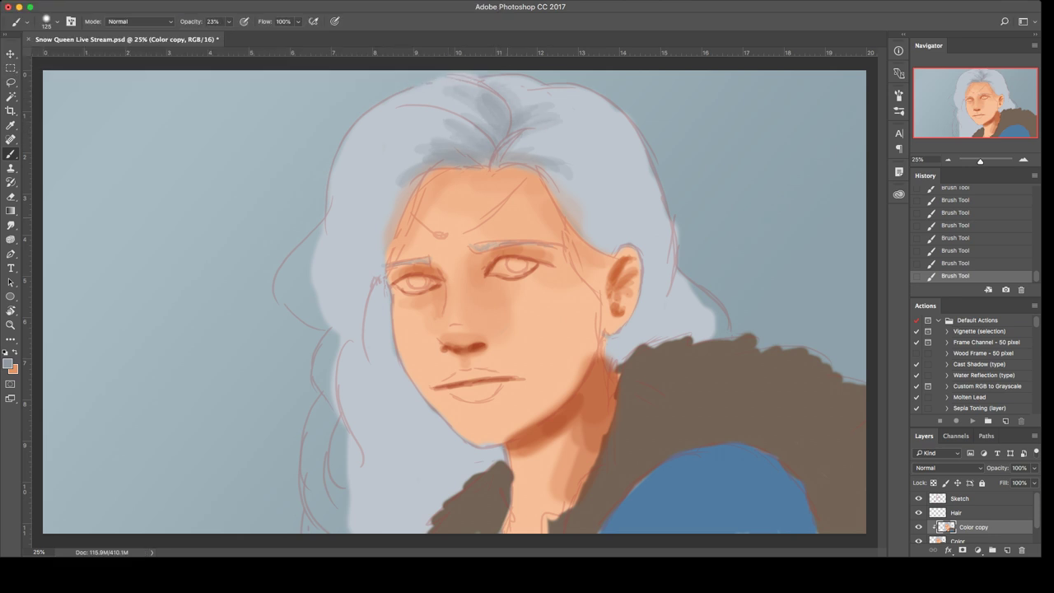
Step: Touch sampled skin orange into the parting and paint long grey strands over the crown and down past the ear with a 90 px brush
{"action": "key", "text": "x"}
{"action": "left_click", "coordinate": [477, 171], "text": "alt"}
{"action": "key", "text": "x"}
{"action": "left_click_drag", "start_coordinate": [481, 135], "coordinate": [410, 123]}
{"action": "mouse_move", "coordinate": [512, 118]}
{"action": "left_mouse_down"}
{"action": "mouse_move", "coordinate": [538, 88]}
{"action": "mouse_move", "coordinate": [621, 132]}
{"action": "left_mouse_up"}
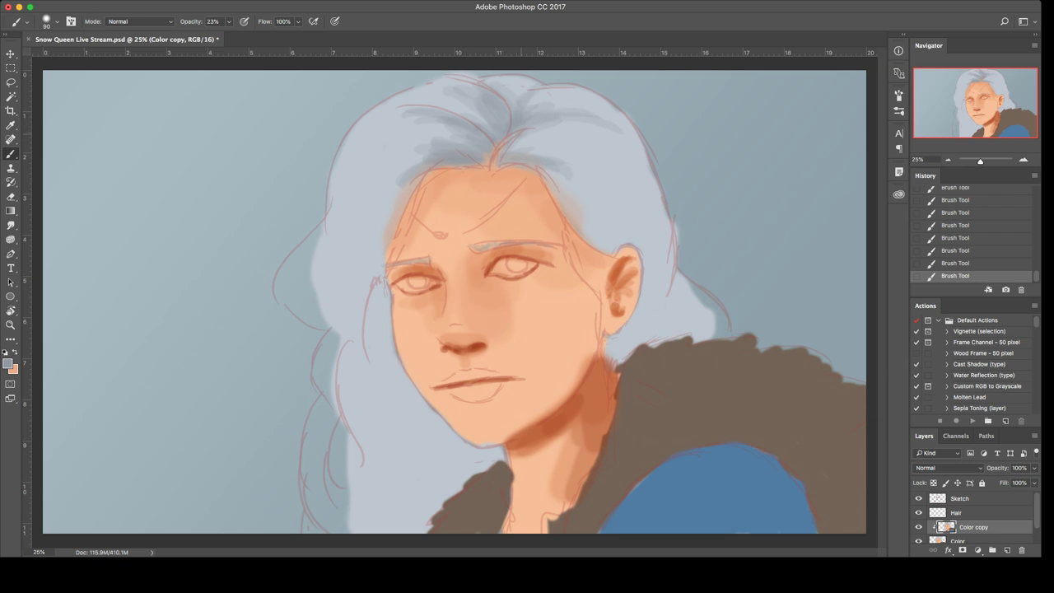
{"action": "mouse_move", "coordinate": [531, 153]}
{"action": "left_mouse_down"}
{"action": "mouse_move", "coordinate": [578, 177]}
{"action": "mouse_move", "coordinate": [622, 246]}
{"action": "left_mouse_up"}
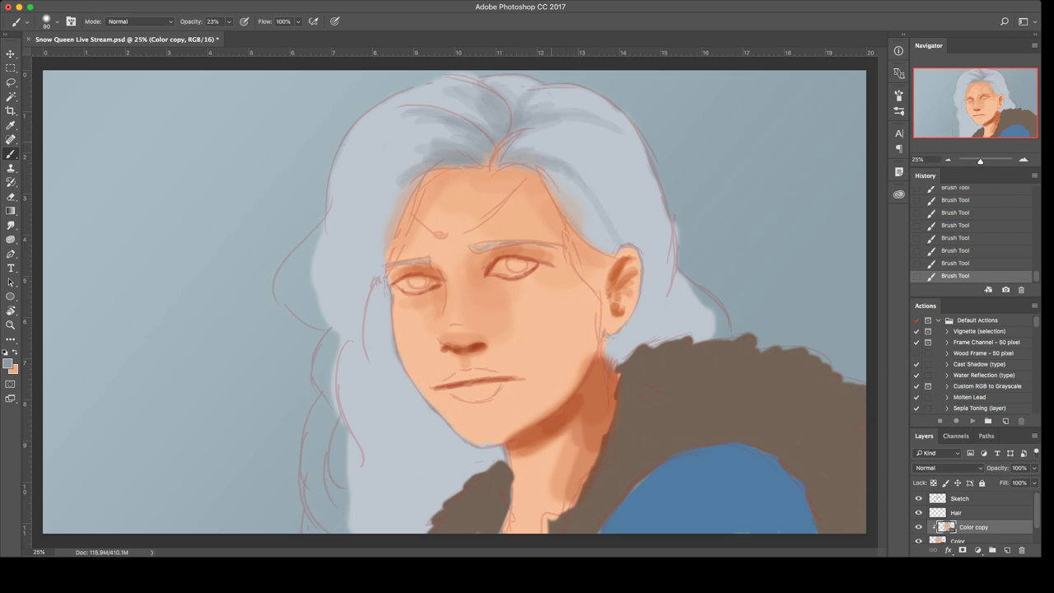
{"action": "left_click_drag", "start_coordinate": [556, 143], "coordinate": [655, 253]}
{"action": "left_click_drag", "start_coordinate": [616, 162], "coordinate": [662, 246]}
Step: On the Hair layer, paint grey strands sweeping from the hairline and loose curls in the sampled light hair colour over the background
{"action": "left_click", "coordinate": [969, 513]}
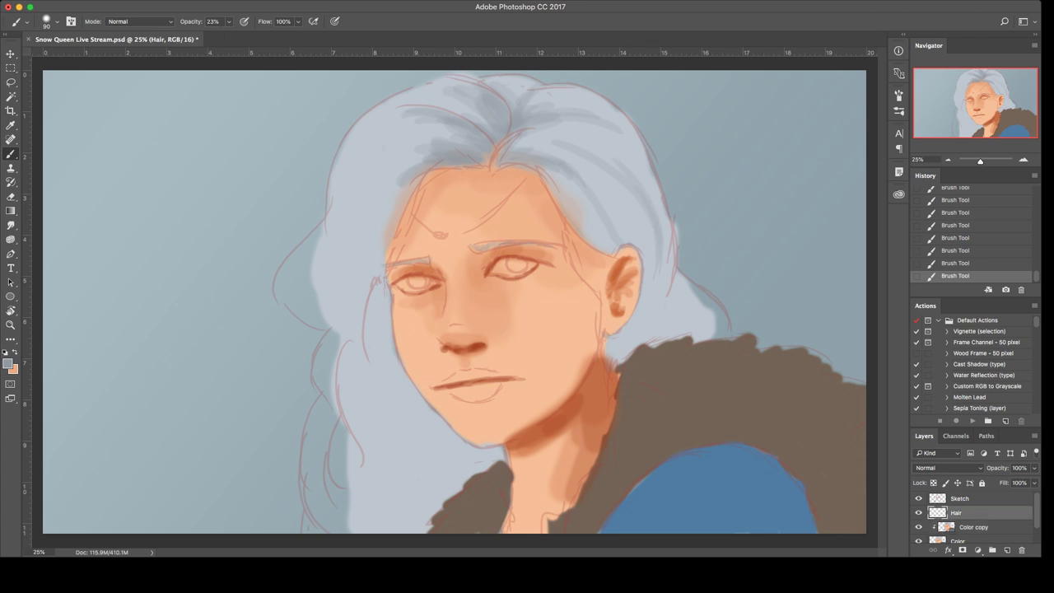
{"action": "left_click_drag", "start_coordinate": [428, 142], "coordinate": [354, 241]}
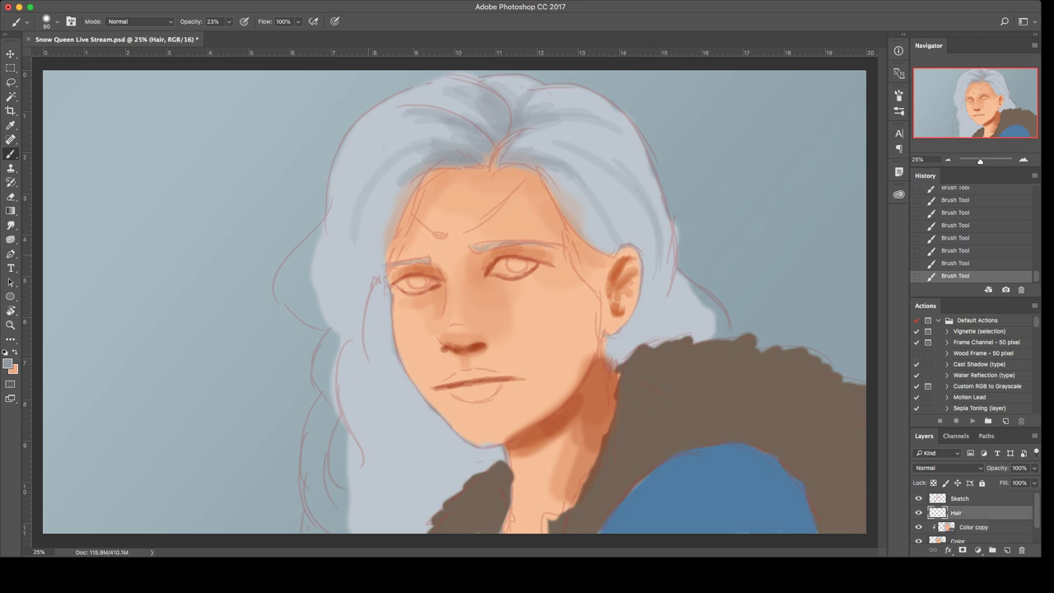
{"action": "key", "text": "super+z"}
{"action": "mouse_move", "coordinate": [422, 156]}
{"action": "left_mouse_down"}
{"action": "mouse_move", "coordinate": [374, 201]}
{"action": "mouse_move", "coordinate": [364, 231]}
{"action": "mouse_move", "coordinate": [386, 174]}
{"action": "left_mouse_up"}
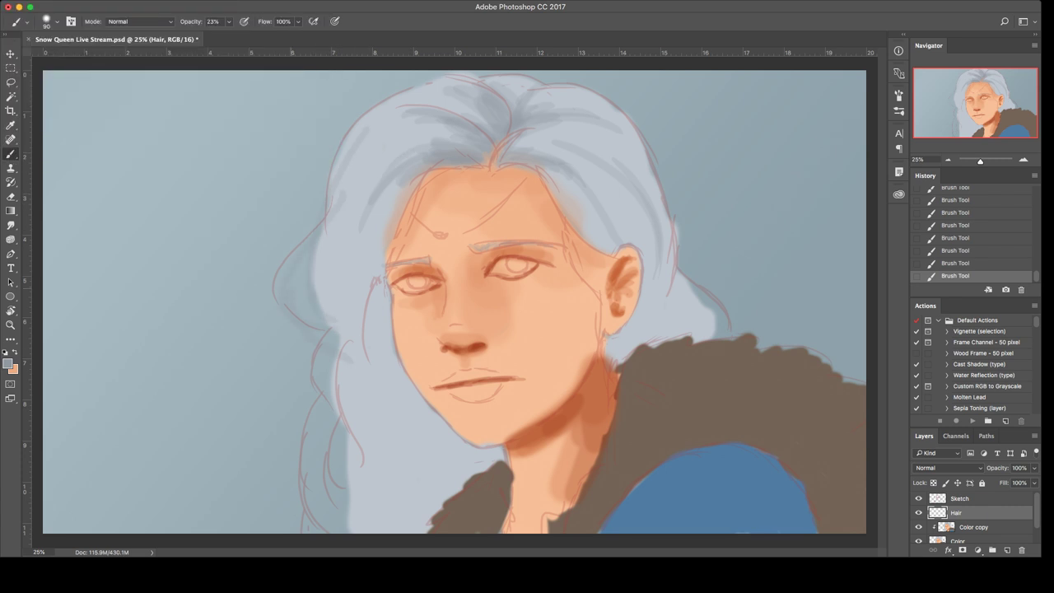
{"action": "left_click", "coordinate": [348, 265], "text": "alt"}
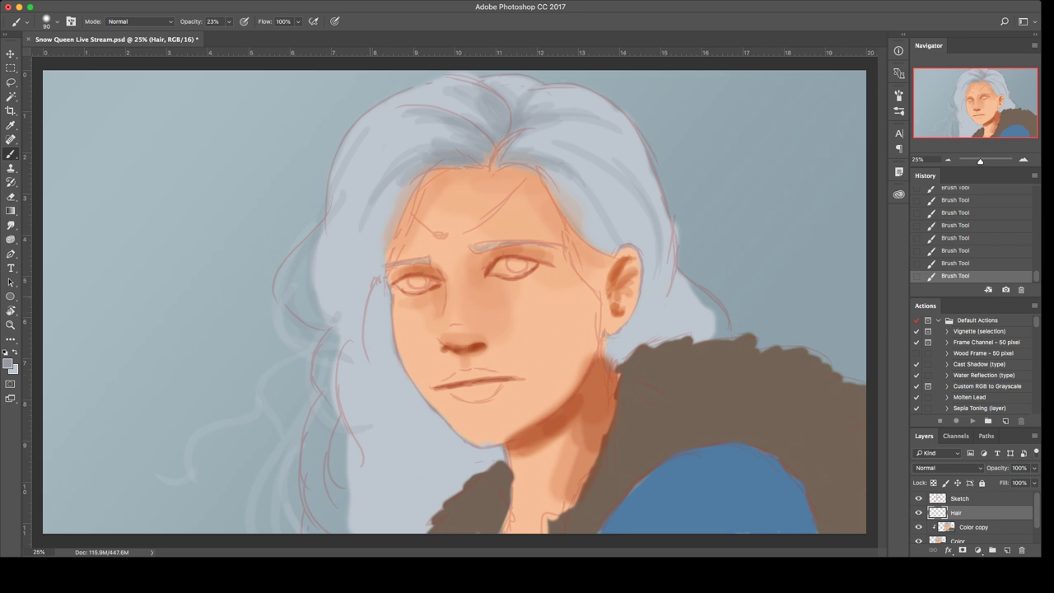
Step: Paint grey shadow strands down the hair beside the far cheek with a 90 px brush
{"action": "left_click_drag", "start_coordinate": [374, 308], "coordinate": [370, 359]}
{"action": "left_click_drag", "start_coordinate": [378, 361], "coordinate": [391, 428]}
{"action": "left_click_drag", "start_coordinate": [384, 306], "coordinate": [382, 367]}
{"action": "left_click_drag", "start_coordinate": [387, 369], "coordinate": [397, 439]}
{"action": "left_click_drag", "start_coordinate": [375, 342], "coordinate": [377, 378]}
{"action": "left_click_drag", "start_coordinate": [381, 385], "coordinate": [384, 412]}
Step: Enlarge the brush to 200 px and build up the grey hair shadow beside the cheek, under the chin and down to the fur collar
{"action": "key", "text": "bracketright"}
{"action": "key", "text": "bracketright"}
{"action": "key", "text": "bracketright"}
{"action": "key", "text": "bracketright"}
{"action": "key", "text": "bracketright"}
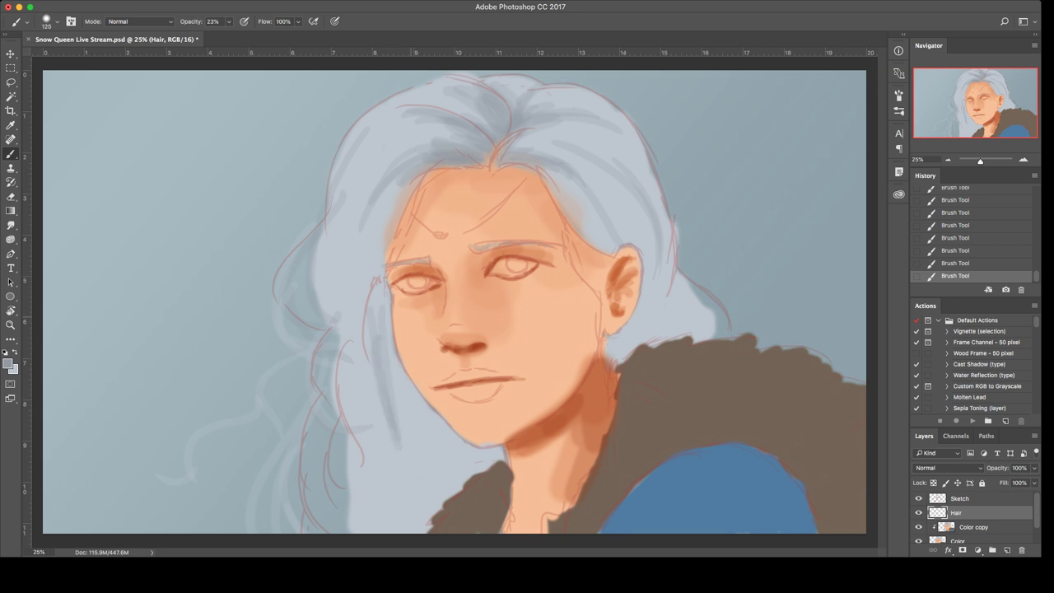
{"action": "left_click_drag", "start_coordinate": [377, 315], "coordinate": [401, 439]}
{"action": "left_click_drag", "start_coordinate": [399, 364], "coordinate": [414, 447]}
{"action": "left_click_drag", "start_coordinate": [376, 308], "coordinate": [423, 438]}
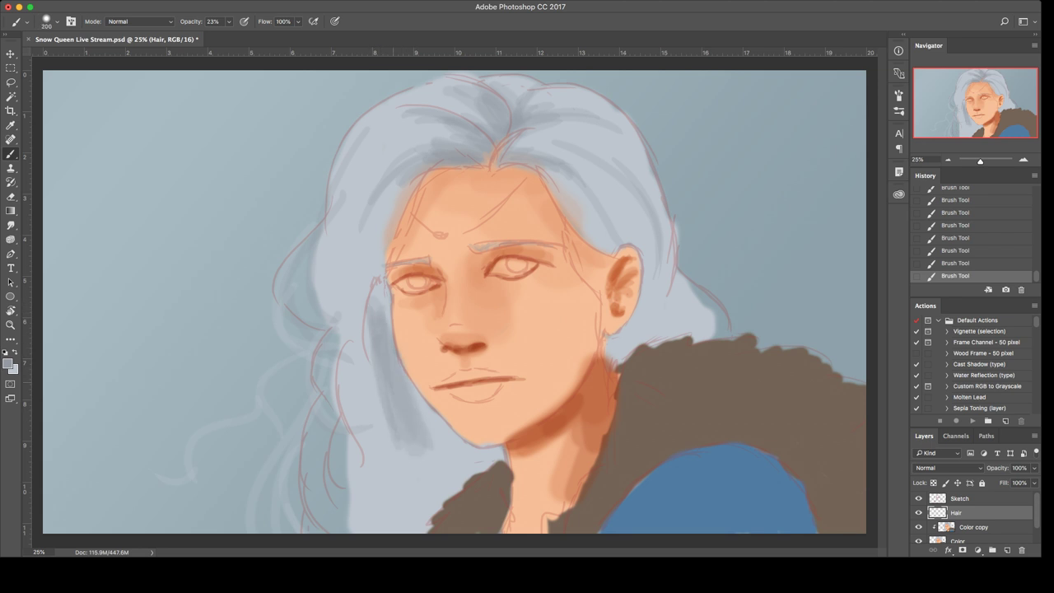
{"action": "left_click_drag", "start_coordinate": [403, 382], "coordinate": [445, 451]}
{"action": "mouse_move", "coordinate": [418, 405]}
{"action": "left_mouse_down"}
{"action": "mouse_move", "coordinate": [455, 452]}
{"action": "mouse_move", "coordinate": [497, 466]}
{"action": "left_mouse_up"}
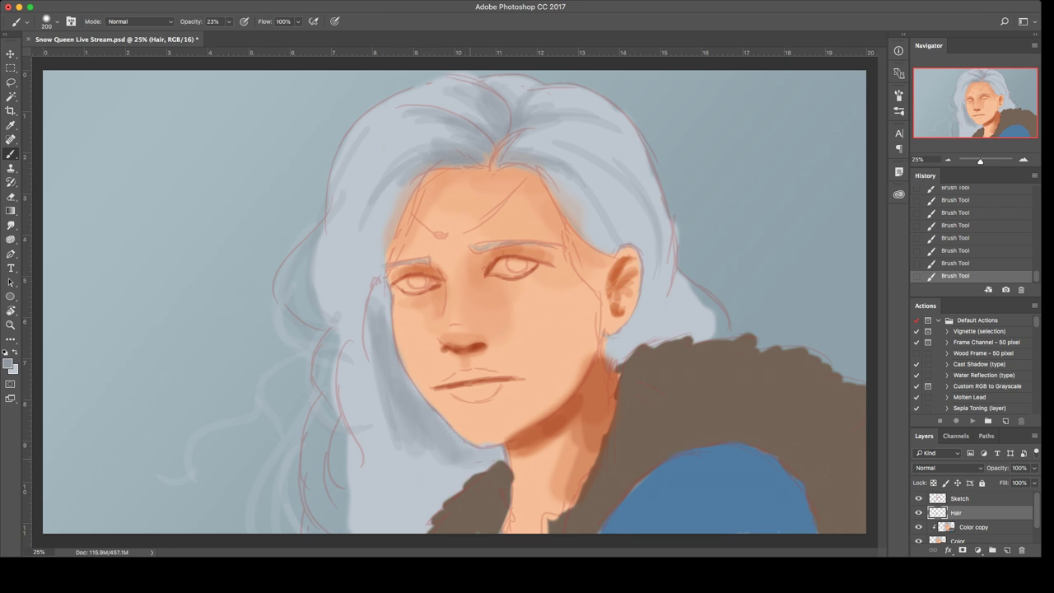
{"action": "mouse_move", "coordinate": [430, 446]}
{"action": "left_mouse_down"}
{"action": "mouse_move", "coordinate": [478, 468]}
{"action": "mouse_move", "coordinate": [441, 511]}
{"action": "mouse_move", "coordinate": [430, 494]}
{"action": "mouse_move", "coordinate": [447, 490]}
{"action": "left_mouse_up"}
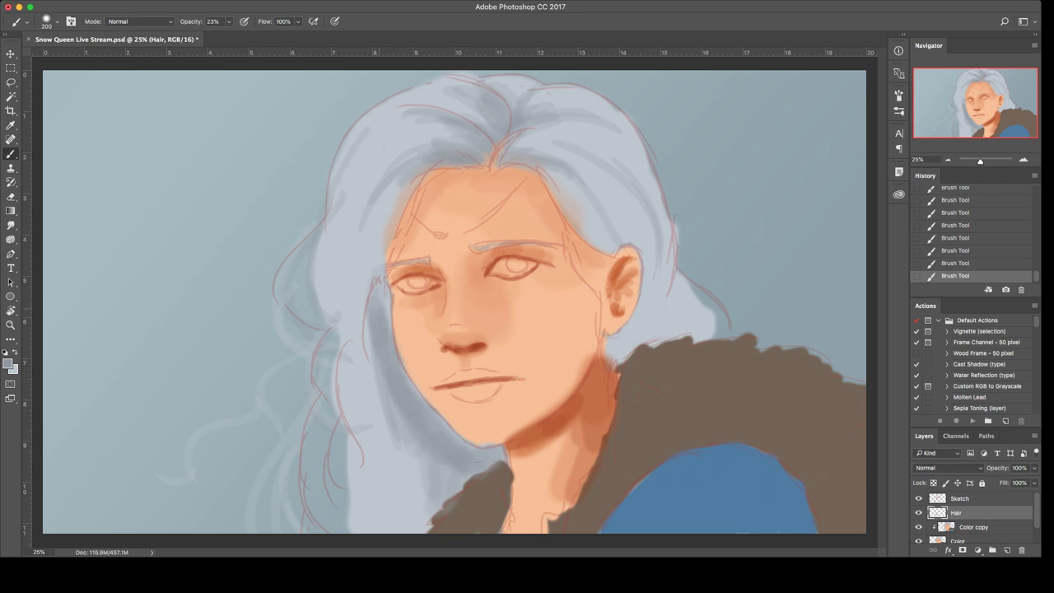
{"action": "left_click_drag", "start_coordinate": [407, 444], "coordinate": [425, 524]}
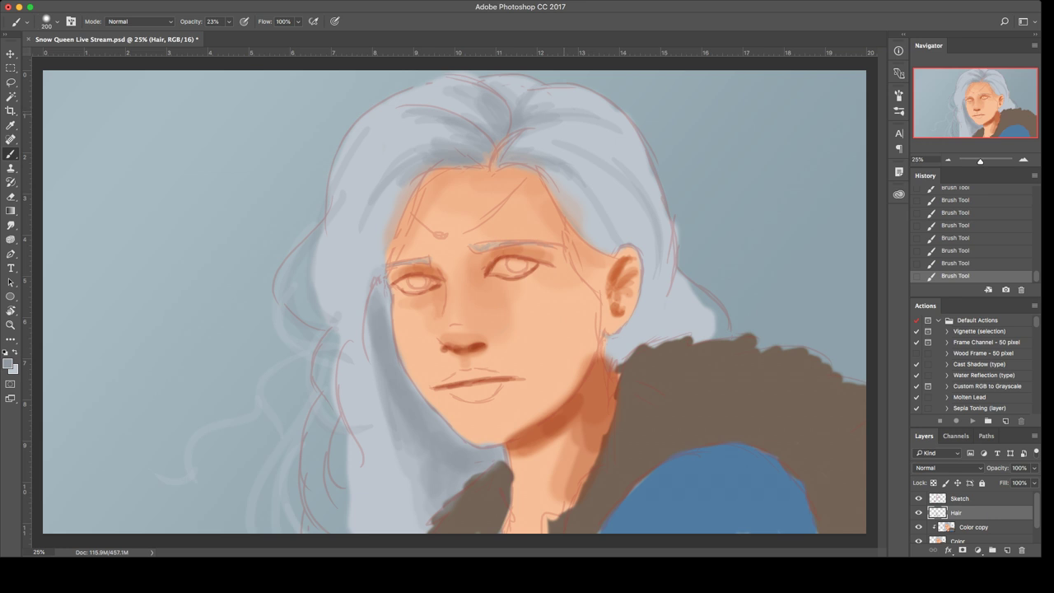
Step: Switch to the light hair colour and widen the outer edge of the hair behind the ear with a 200 px brush
{"action": "key", "text": "bracketleft"}
{"action": "key", "text": "bracketright"}
{"action": "key", "text": "bracketright"}
{"action": "key", "text": "x"}
{"action": "left_click_drag", "start_coordinate": [625, 135], "coordinate": [682, 243]}
{"action": "mouse_move", "coordinate": [722, 298]}
{"action": "left_mouse_down"}
{"action": "mouse_move", "coordinate": [739, 328]}
{"action": "mouse_move", "coordinate": [740, 305]}
{"action": "mouse_move", "coordinate": [726, 336]}
{"action": "left_mouse_up"}
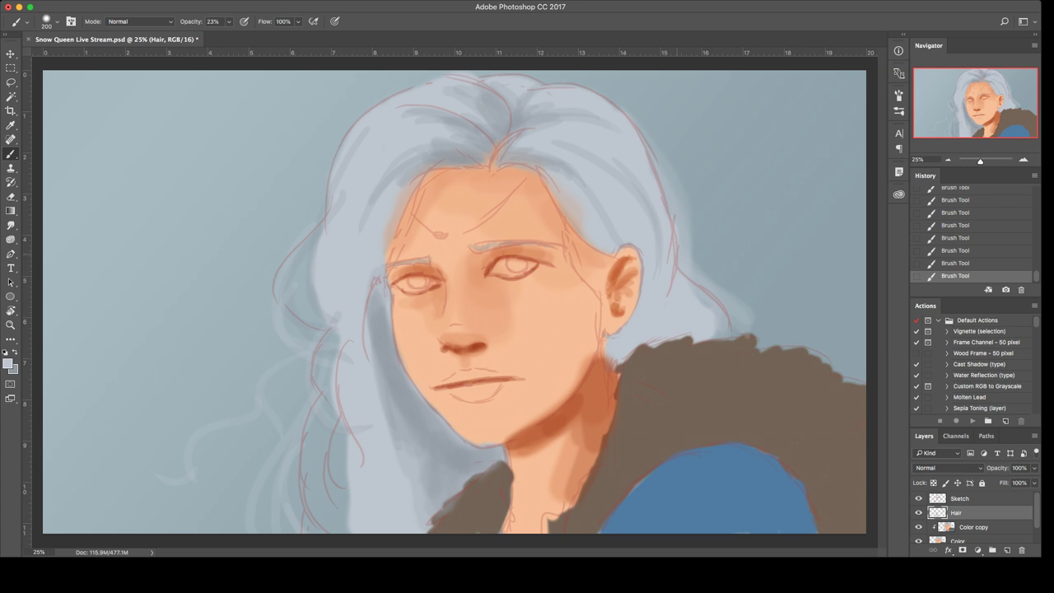
Step: Reduce the brush to 90 px and paint loose light strands along the outer edge of the hair from crown to collar
{"action": "key", "text": "bracketleft"}
{"action": "key", "text": "bracketleft"}
{"action": "key", "text": "bracketleft"}
{"action": "key", "text": "bracketleft"}
{"action": "key", "text": "bracketleft"}
{"action": "mouse_move", "coordinate": [640, 122]}
{"action": "left_mouse_down"}
{"action": "mouse_move", "coordinate": [690, 177]}
{"action": "mouse_move", "coordinate": [692, 234]}
{"action": "left_mouse_up"}
{"action": "left_click_drag", "start_coordinate": [702, 271], "coordinate": [757, 329]}
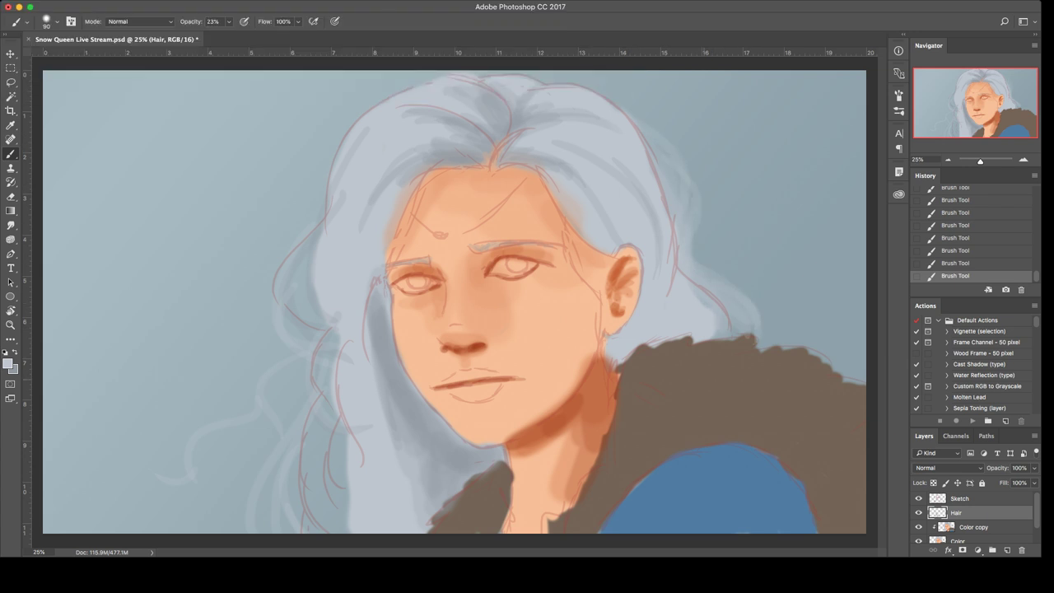
Step: Paint thin wavy light hair strands falling over the fur collar below the ear and behind it, undoing unwanted strokes
{"action": "mouse_move", "coordinate": [619, 345]}
{"action": "left_mouse_down"}
{"action": "mouse_move", "coordinate": [659, 492]}
{"action": "mouse_move", "coordinate": [638, 534]}
{"action": "left_mouse_up"}
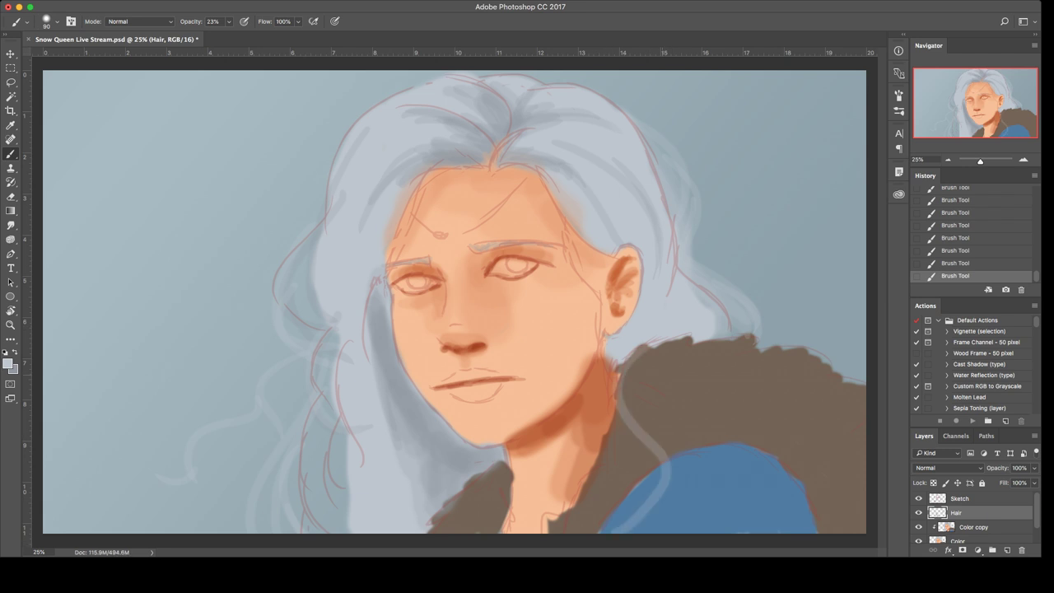
{"action": "key", "text": "super+z"}
{"action": "left_click_drag", "start_coordinate": [633, 353], "coordinate": [622, 420]}
{"action": "key", "text": "super+z"}
{"action": "mouse_move", "coordinate": [638, 348]}
{"action": "left_mouse_down"}
{"action": "mouse_move", "coordinate": [626, 384]}
{"action": "mouse_move", "coordinate": [652, 438]}
{"action": "mouse_move", "coordinate": [630, 495]}
{"action": "left_mouse_up"}
{"action": "key", "text": "super+z"}
{"action": "left_click_drag", "start_coordinate": [650, 421], "coordinate": [634, 486]}
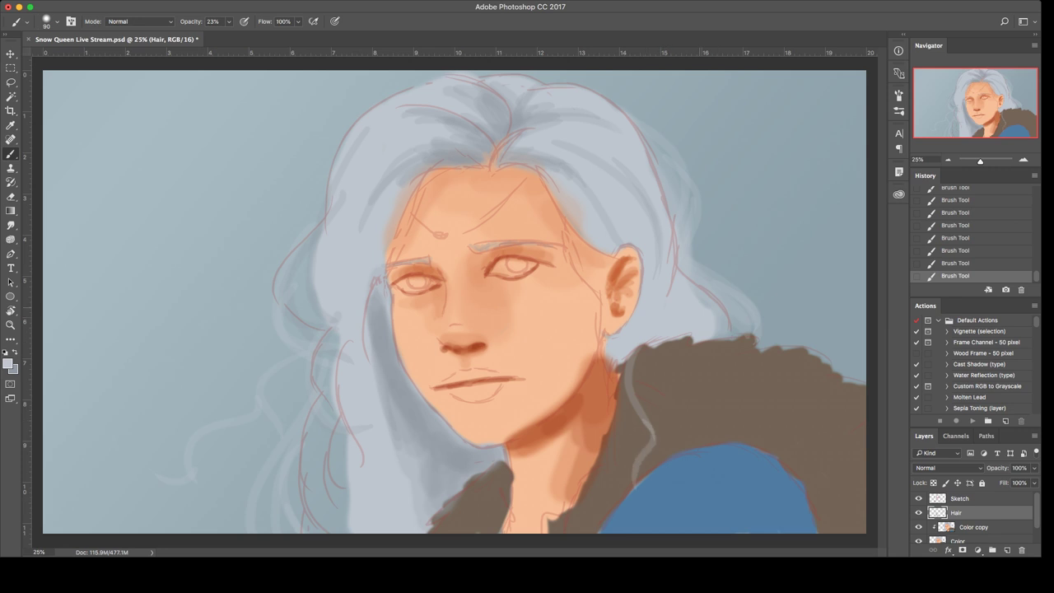
{"action": "mouse_move", "coordinate": [735, 338]}
{"action": "left_mouse_down"}
{"action": "mouse_move", "coordinate": [682, 355]}
{"action": "mouse_move", "coordinate": [693, 392]}
{"action": "left_mouse_up"}
{"action": "key", "text": "super+z"}
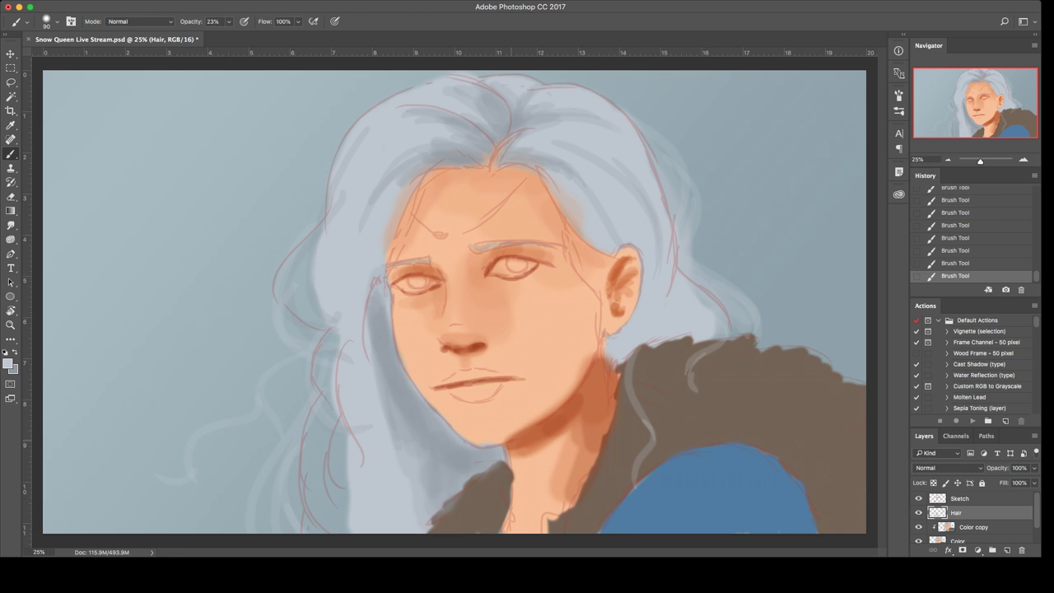
Step: Add short light wisps of hair over the fur below the chin and where the hair ends on the back collar
{"action": "left_click_drag", "start_coordinate": [447, 510], "coordinate": [437, 532]}
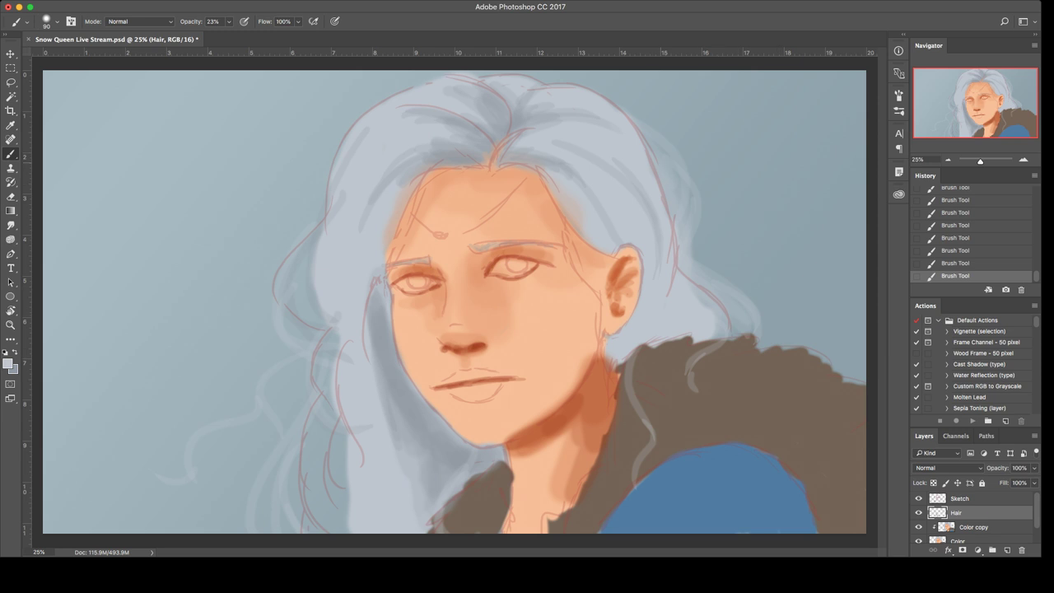
{"action": "left_click_drag", "start_coordinate": [778, 313], "coordinate": [761, 358]}
{"action": "left_click_drag", "start_coordinate": [721, 293], "coordinate": [753, 356]}
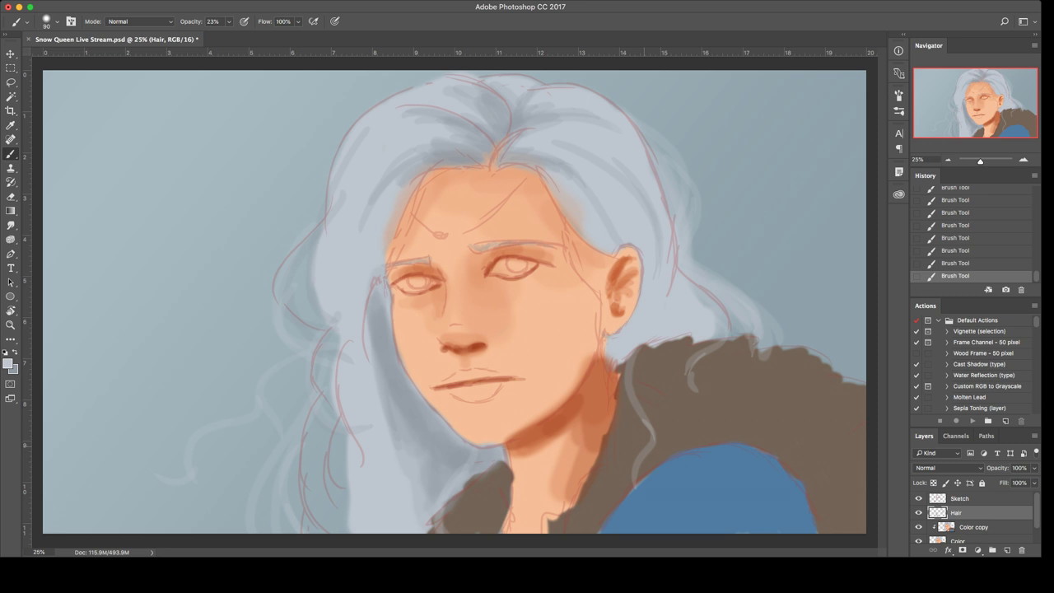
Step: On the Color copy layer, pick a darker brown from the fur and shade the collar's inner edge beside the neck at 150 px
{"action": "key", "text": "alt+bracketleft"}
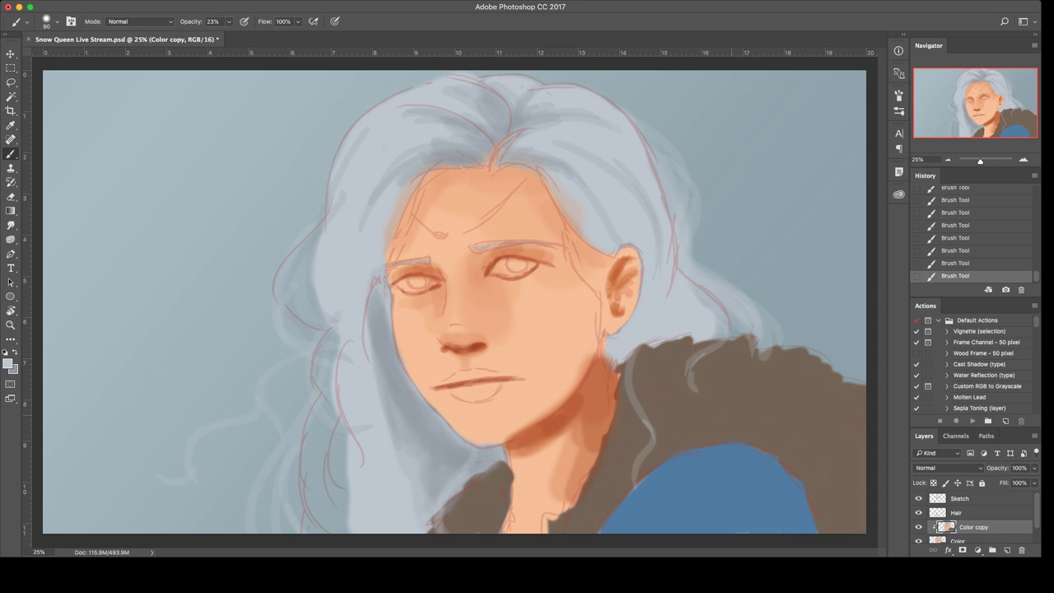
{"action": "left_click", "coordinate": [731, 415], "text": "alt"}
{"action": "key", "text": "i"}
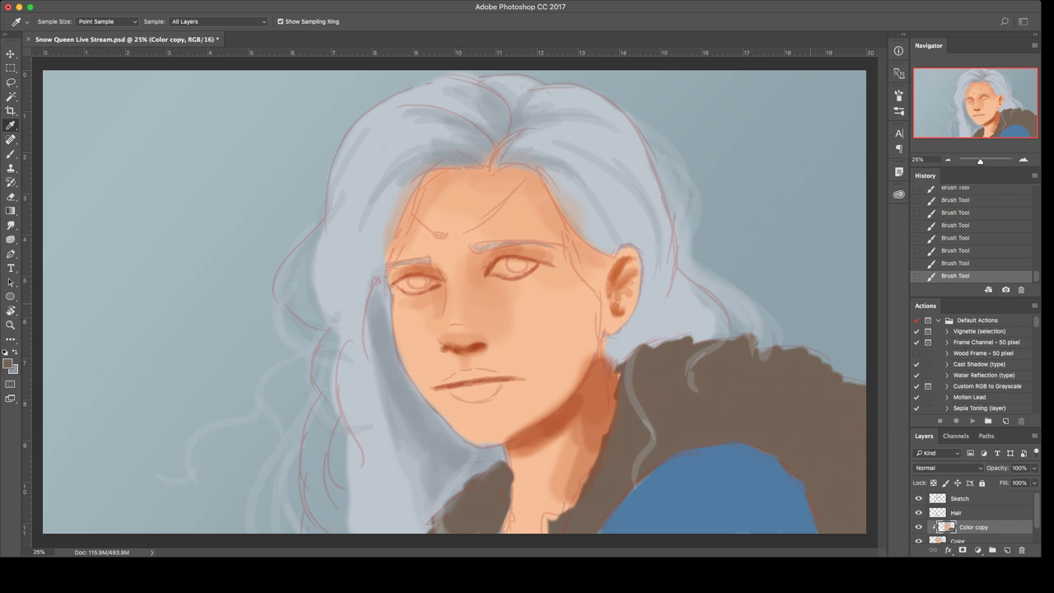
{"action": "key", "text": "b"}
{"action": "mouse_move", "coordinate": [576, 522]}
{"action": "left_mouse_down"}
{"action": "mouse_move", "coordinate": [584, 517]}
{"action": "mouse_move", "coordinate": [579, 526]}
{"action": "left_mouse_up"}
{"action": "left_click_drag", "start_coordinate": [596, 482], "coordinate": [593, 516]}
{"action": "left_click_drag", "start_coordinate": [623, 426], "coordinate": [605, 485]}
{"action": "left_click_drag", "start_coordinate": [620, 448], "coordinate": [610, 495]}
{"action": "mouse_move", "coordinate": [623, 420]}
{"action": "left_mouse_down"}
{"action": "mouse_move", "coordinate": [627, 478]}
{"action": "mouse_move", "coordinate": [627, 404]}
{"action": "left_mouse_up"}
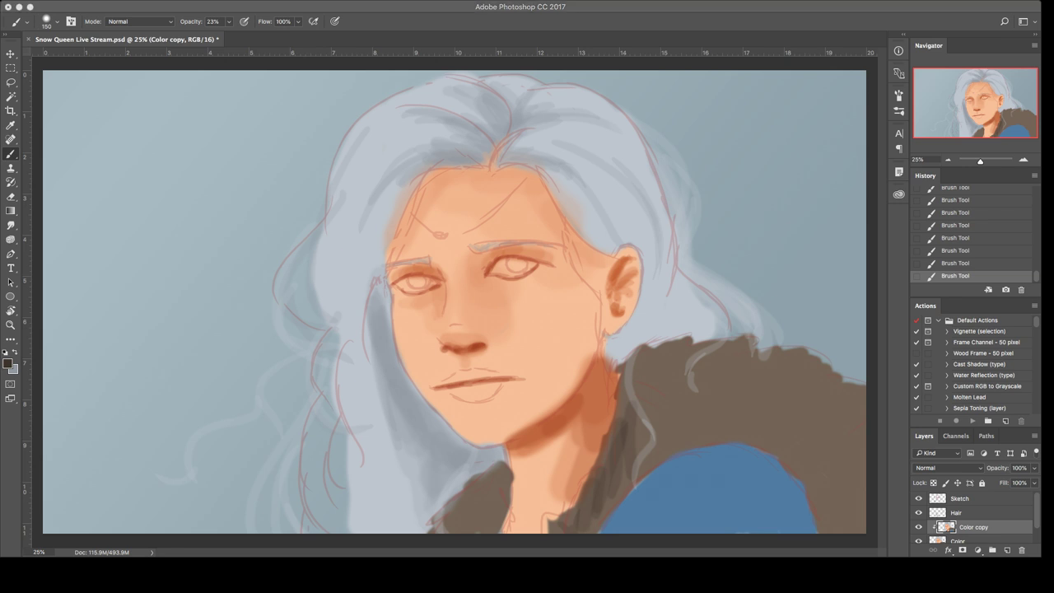
Step: Paint dark brown fur strokes fanning outward across the middle and upper part of the collar over the shoulder
{"action": "mouse_move", "coordinate": [653, 375]}
{"action": "left_mouse_down"}
{"action": "mouse_move", "coordinate": [648, 458]}
{"action": "mouse_move", "coordinate": [673, 371]}
{"action": "left_mouse_up"}
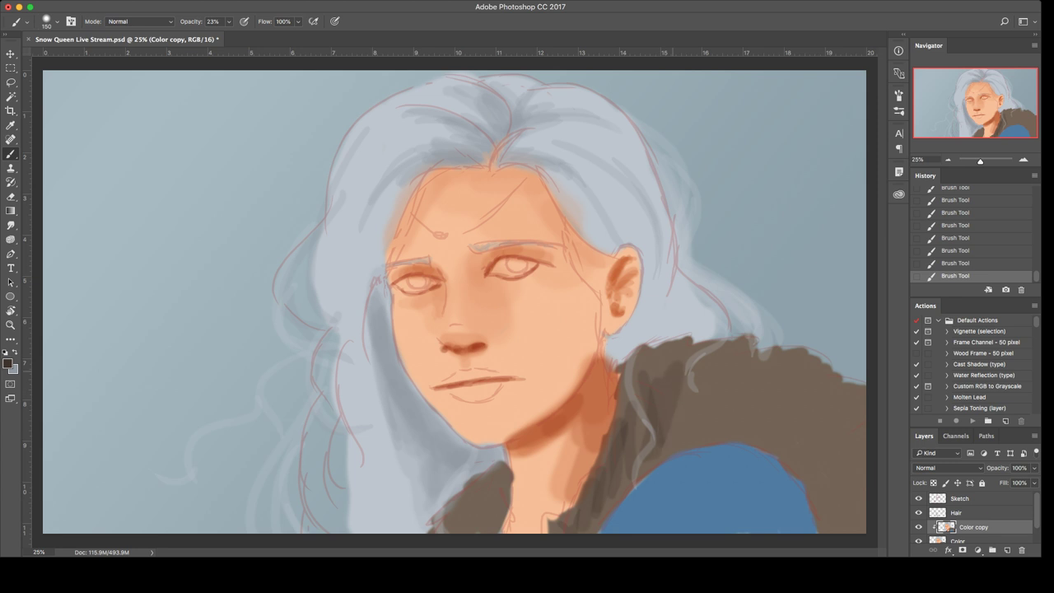
{"action": "left_click_drag", "start_coordinate": [680, 410], "coordinate": [708, 378]}
{"action": "left_click_drag", "start_coordinate": [667, 432], "coordinate": [728, 387]}
{"action": "mouse_move", "coordinate": [682, 432]}
{"action": "left_mouse_down"}
{"action": "mouse_move", "coordinate": [744, 382]}
{"action": "mouse_move", "coordinate": [803, 395]}
{"action": "left_mouse_up"}
{"action": "left_click_drag", "start_coordinate": [741, 409], "coordinate": [798, 400]}
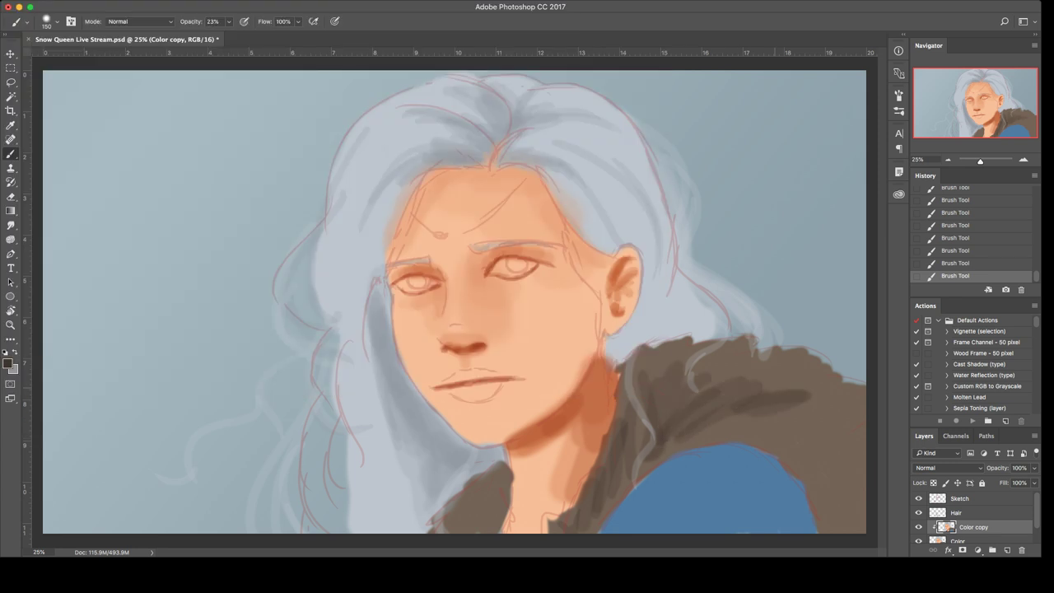
{"action": "left_click_drag", "start_coordinate": [722, 394], "coordinate": [745, 364]}
{"action": "left_click_drag", "start_coordinate": [701, 391], "coordinate": [735, 350]}
{"action": "left_click_drag", "start_coordinate": [674, 400], "coordinate": [683, 358]}
{"action": "left_click_drag", "start_coordinate": [664, 387], "coordinate": [683, 338]}
{"action": "left_click_drag", "start_coordinate": [748, 370], "coordinate": [795, 352]}
{"action": "left_click_drag", "start_coordinate": [750, 386], "coordinate": [803, 357]}
{"action": "left_click_drag", "start_coordinate": [708, 415], "coordinate": [795, 373]}
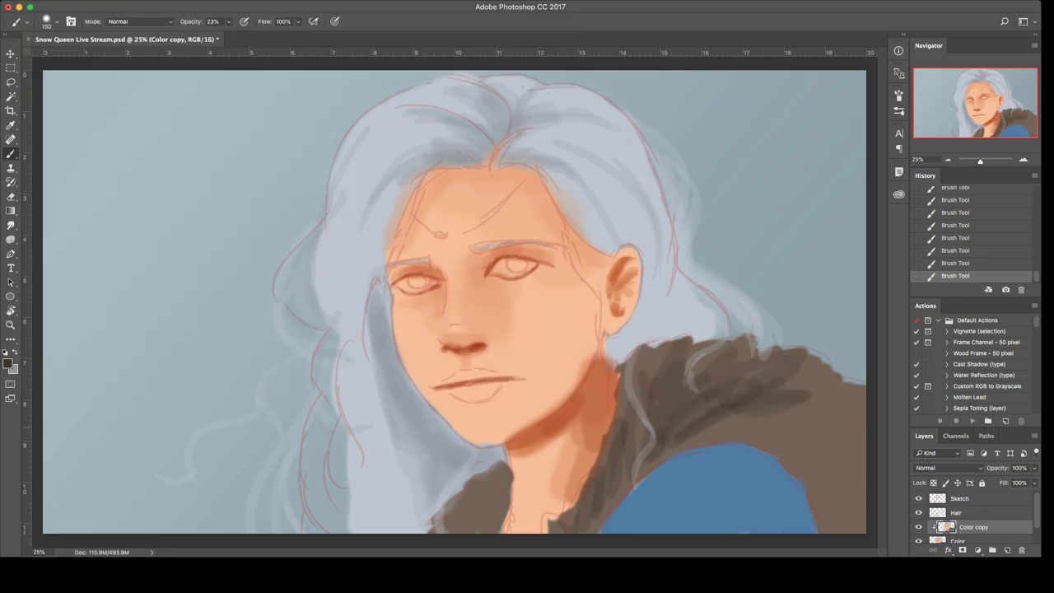
Step: Continue the dark brown fur strokes along the collar's lower edge above the blue garment and out to the canvas edge
{"action": "left_click_drag", "start_coordinate": [659, 460], "coordinate": [814, 419]}
{"action": "left_click_drag", "start_coordinate": [726, 426], "coordinate": [846, 425]}
{"action": "left_click_drag", "start_coordinate": [791, 405], "coordinate": [858, 392]}
{"action": "left_click_drag", "start_coordinate": [782, 382], "coordinate": [840, 372]}
{"action": "mouse_move", "coordinate": [762, 407]}
{"action": "left_mouse_down"}
{"action": "mouse_move", "coordinate": [852, 408]}
{"action": "mouse_move", "coordinate": [787, 431]}
{"action": "left_mouse_up"}
{"action": "left_click_drag", "start_coordinate": [859, 448], "coordinate": [768, 436]}
{"action": "mouse_move", "coordinate": [865, 426]}
{"action": "left_mouse_down"}
{"action": "mouse_move", "coordinate": [835, 442]}
{"action": "mouse_move", "coordinate": [741, 434]}
{"action": "left_mouse_up"}
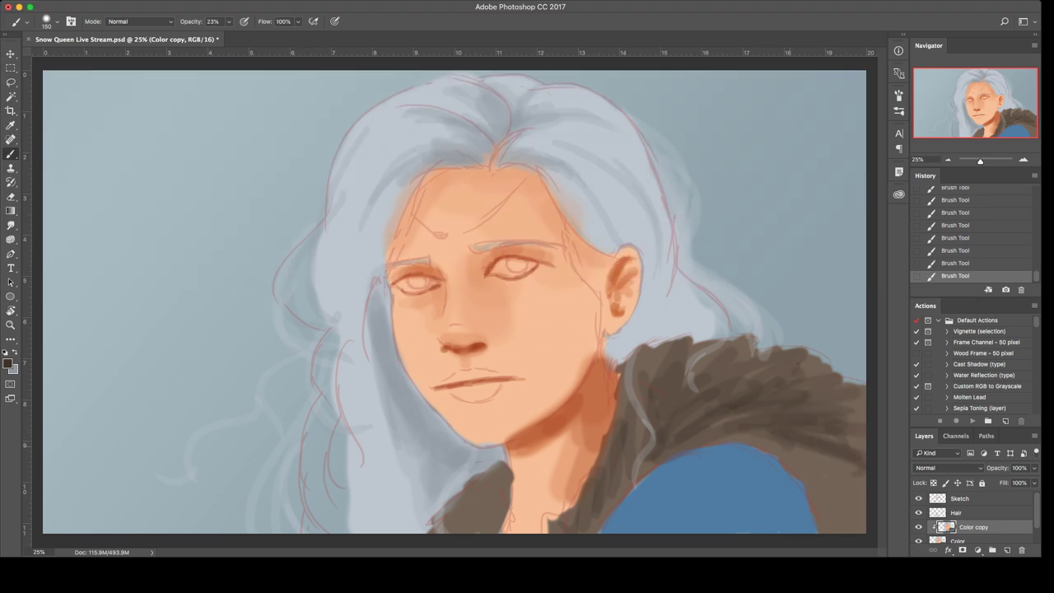
{"action": "left_click_drag", "start_coordinate": [860, 525], "coordinate": [795, 451]}
{"action": "left_click_drag", "start_coordinate": [862, 470], "coordinate": [718, 433]}
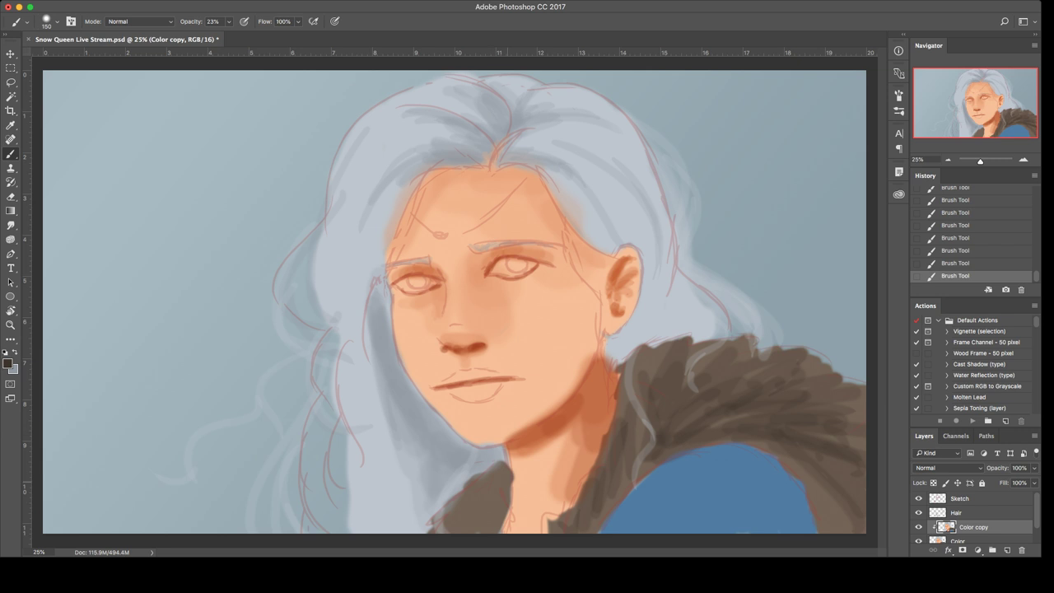
Step: Shade the small fur section on the far side of the neck in dark brown, reducing the brush to 90 px
{"action": "mouse_move", "coordinate": [503, 518]}
{"action": "left_mouse_down"}
{"action": "mouse_move", "coordinate": [498, 480]}
{"action": "mouse_move", "coordinate": [491, 508]}
{"action": "mouse_move", "coordinate": [479, 489]}
{"action": "mouse_move", "coordinate": [478, 499]}
{"action": "left_mouse_up"}
{"action": "key", "text": "bracketleft"}
{"action": "key", "text": "bracketleft"}
{"action": "mouse_move", "coordinate": [483, 493]}
{"action": "left_mouse_down"}
{"action": "mouse_move", "coordinate": [428, 526]}
{"action": "mouse_move", "coordinate": [452, 519]}
{"action": "mouse_move", "coordinate": [500, 532]}
{"action": "mouse_move", "coordinate": [464, 532]}
{"action": "mouse_move", "coordinate": [475, 522]}
{"action": "left_mouse_up"}
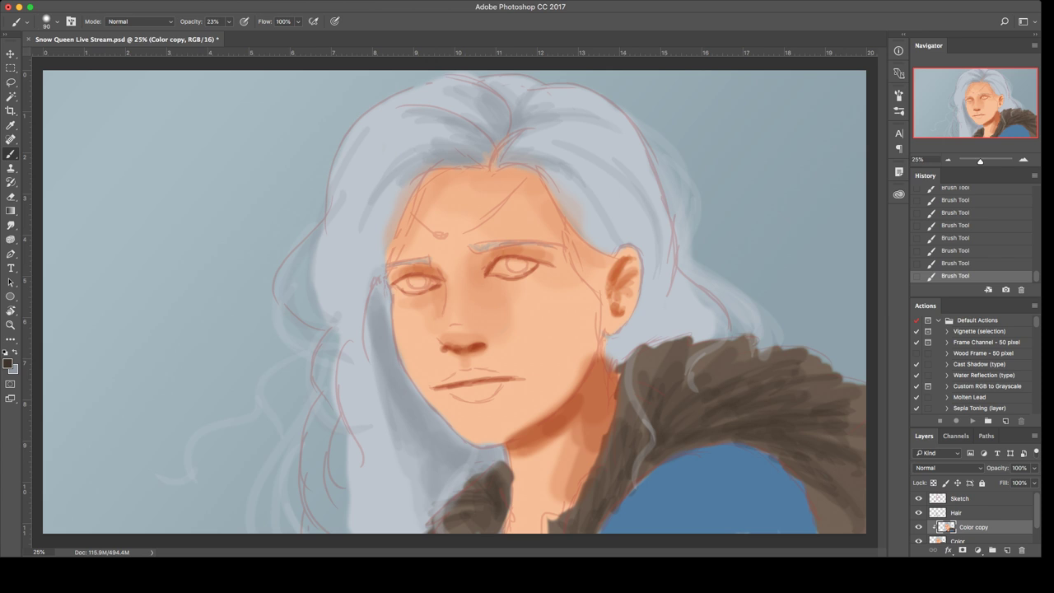
Step: Pick a dark blue and paint curved fold lines across the shoulder of the blue garment
{"action": "key", "text": "i"}
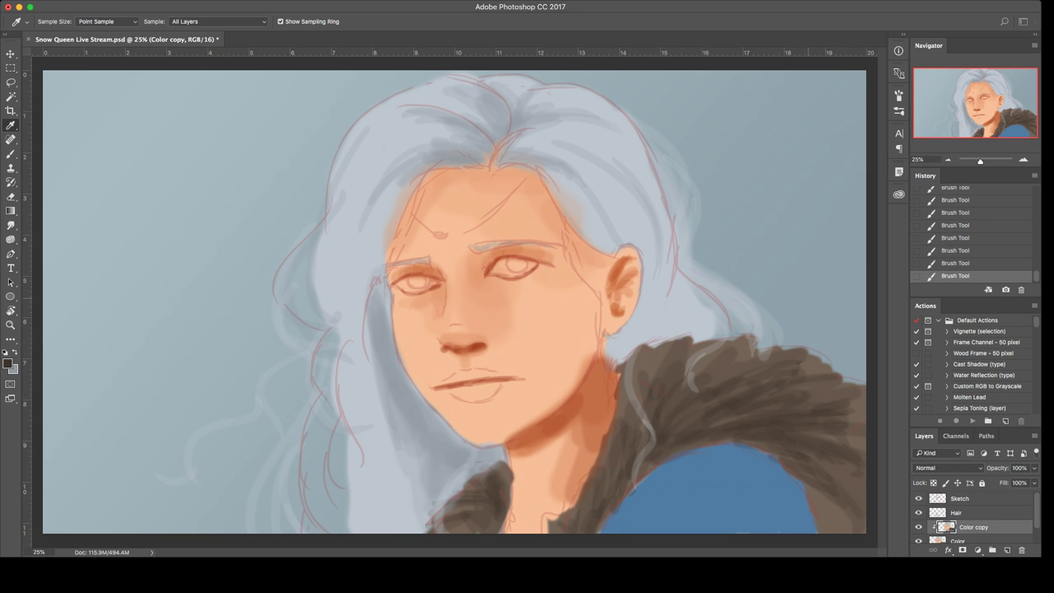
{"action": "key", "text": "b"}
{"action": "left_click_drag", "start_coordinate": [629, 499], "coordinate": [739, 486]}
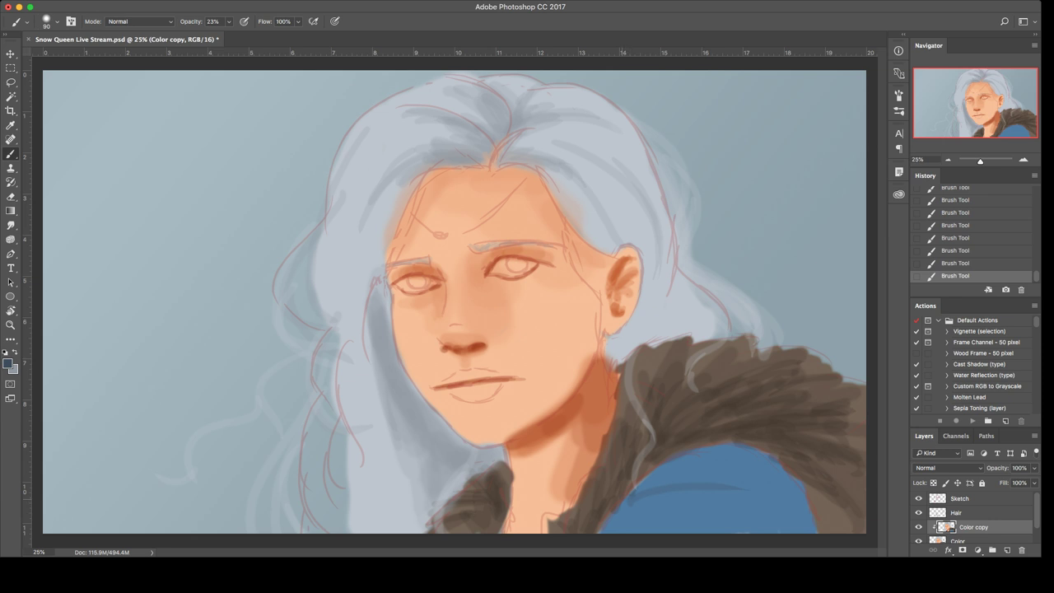
{"action": "mouse_move", "coordinate": [642, 487]}
{"action": "left_mouse_down"}
{"action": "mouse_move", "coordinate": [741, 492]}
{"action": "mouse_move", "coordinate": [798, 527]}
{"action": "left_mouse_up"}
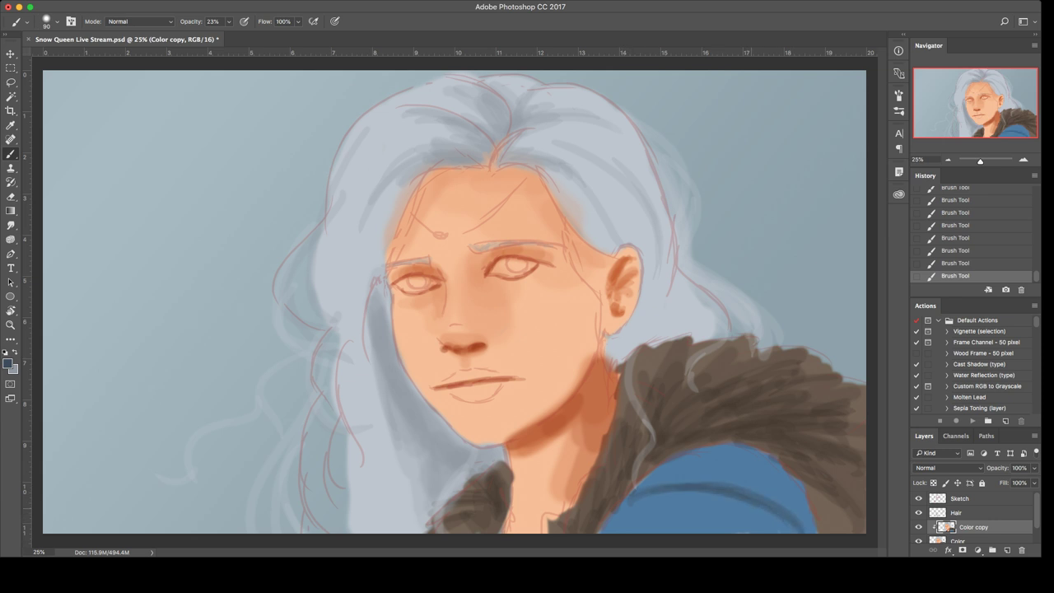
{"action": "left_click_drag", "start_coordinate": [687, 492], "coordinate": [726, 498]}
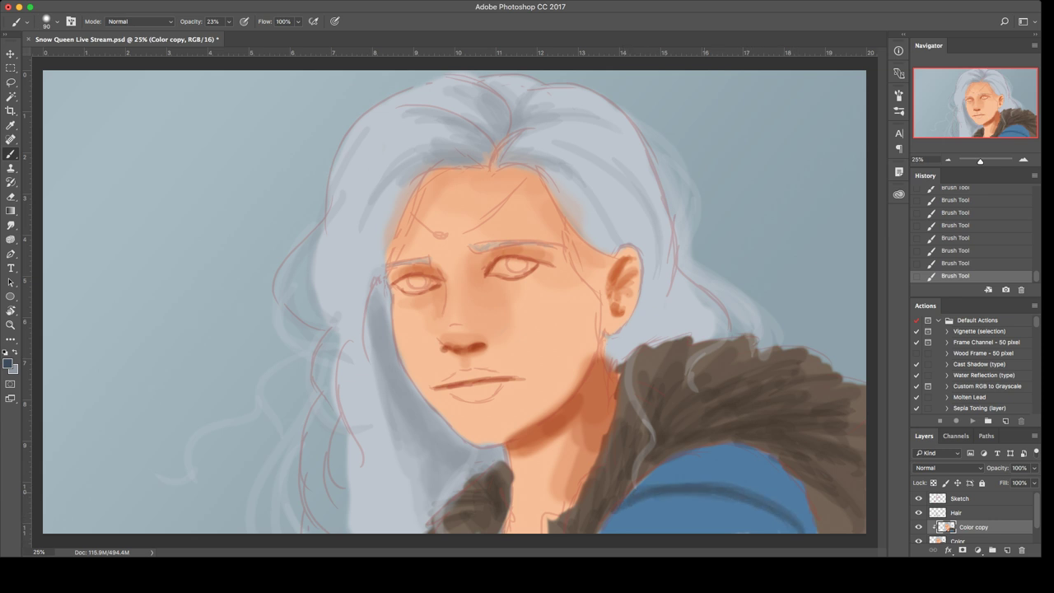
Step: Enlarge the brush to 250 px and paint a dark blue shadow on the garment along the fur collar's edge
{"action": "key", "text": "bracketright"}
{"action": "key", "text": "bracketright"}
{"action": "mouse_move", "coordinate": [669, 462]}
{"action": "left_mouse_down"}
{"action": "mouse_move", "coordinate": [751, 458]}
{"action": "mouse_move", "coordinate": [816, 528]}
{"action": "left_mouse_up"}
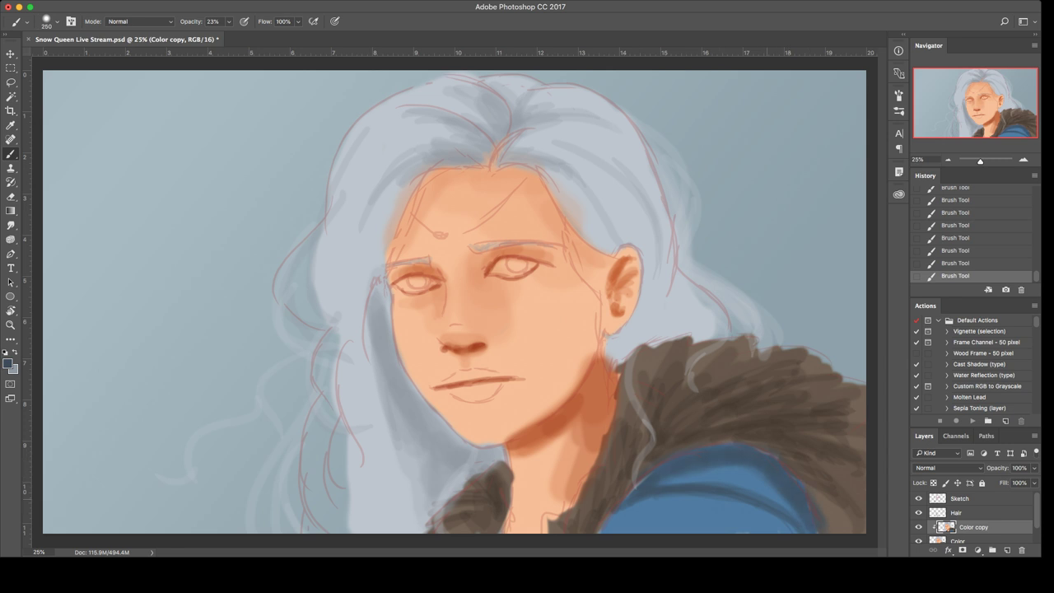
Step: Merge the Color copy layer down into Color and create a new layer named Back above Layer 0
{"action": "key", "text": "super+e"}
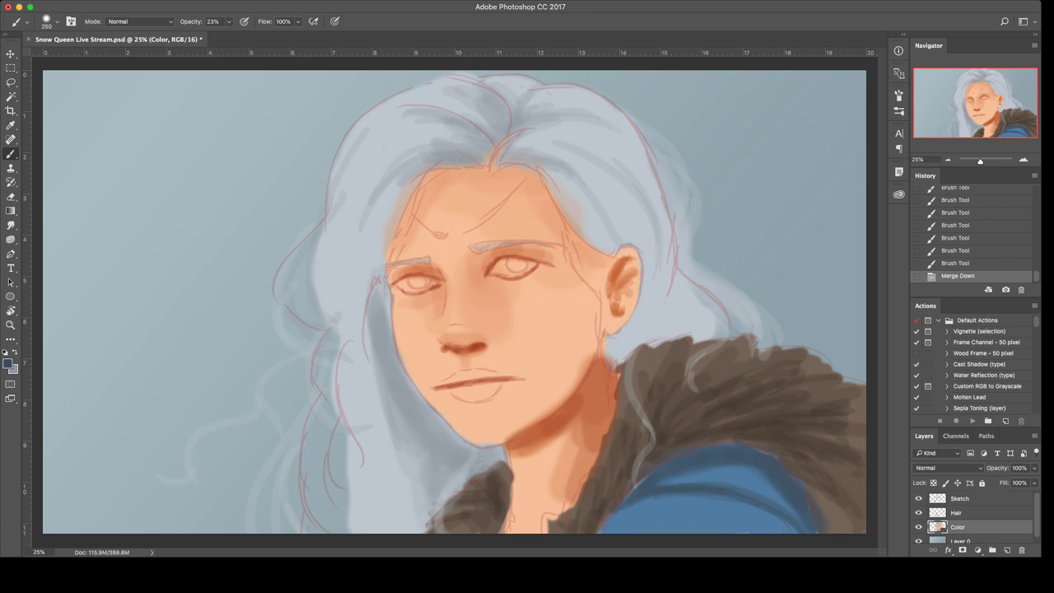
{"action": "left_click", "coordinate": [962, 540]}
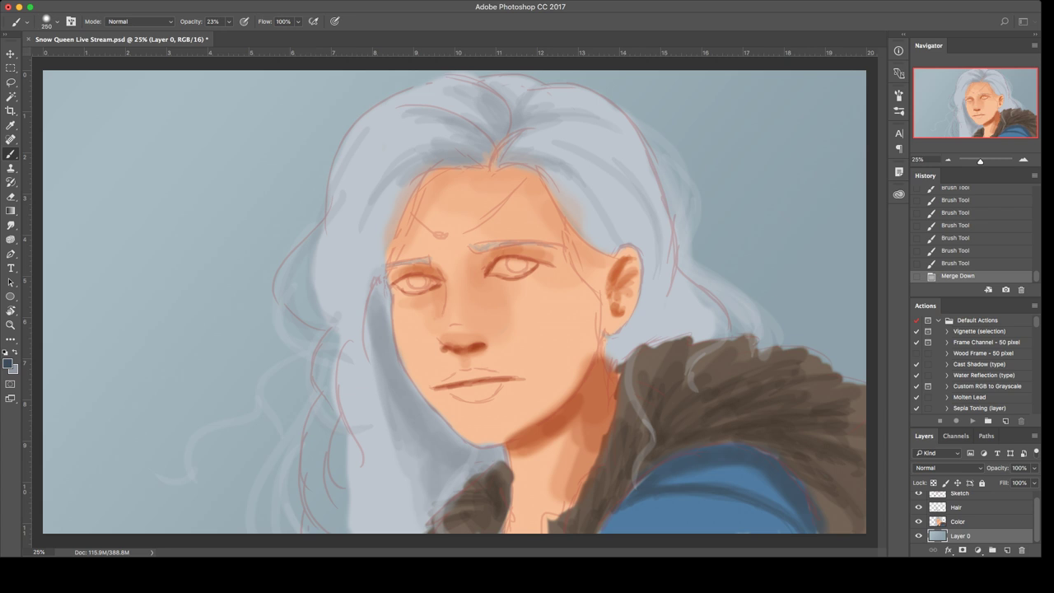
{"action": "key", "text": "Return"}
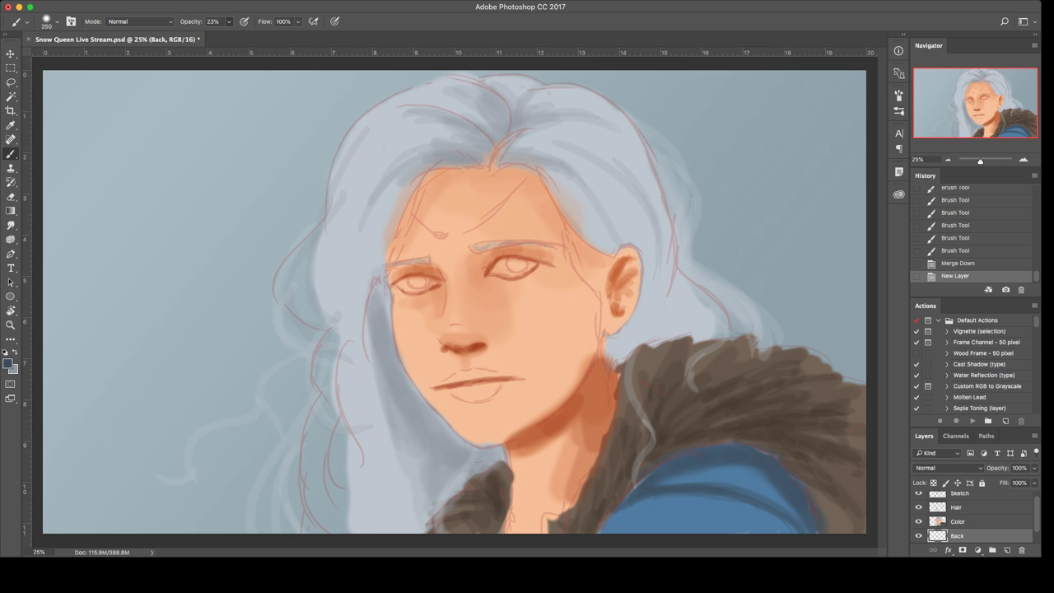
Step: At 100% brush opacity, fill the gaps behind the hair, collar and blue garment on the Back layer with sampled local colours
{"action": "key", "text": "0"}
{"action": "left_click", "coordinate": [445, 450], "text": "alt"}
{"action": "left_click", "coordinate": [472, 458]}
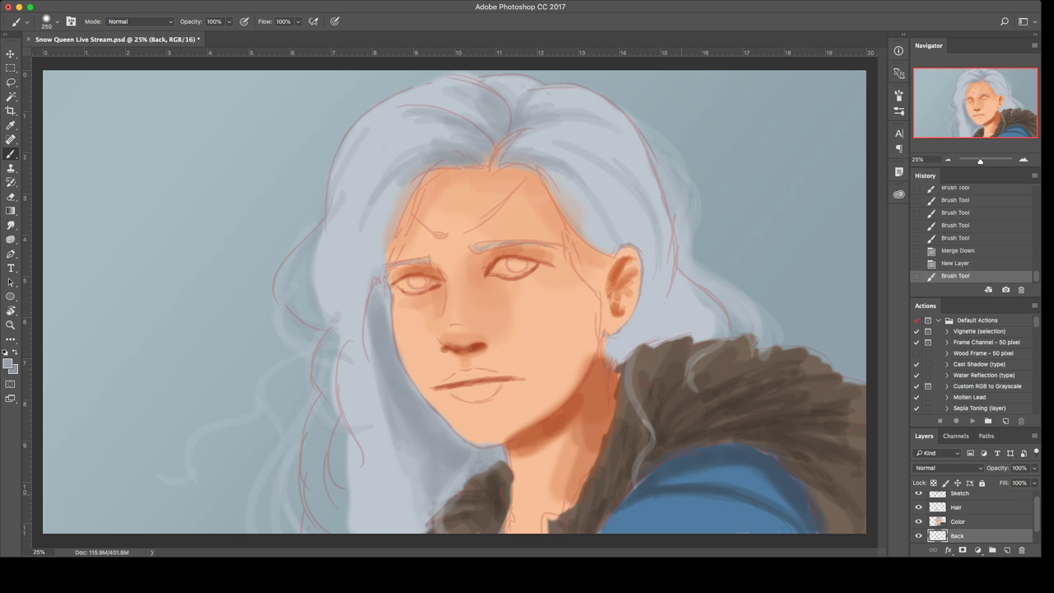
{"action": "left_click", "coordinate": [642, 487], "text": "alt"}
{"action": "mouse_move", "coordinate": [646, 489]}
{"action": "left_mouse_down"}
{"action": "mouse_move", "coordinate": [623, 502]}
{"action": "mouse_move", "coordinate": [714, 441]}
{"action": "left_mouse_up"}
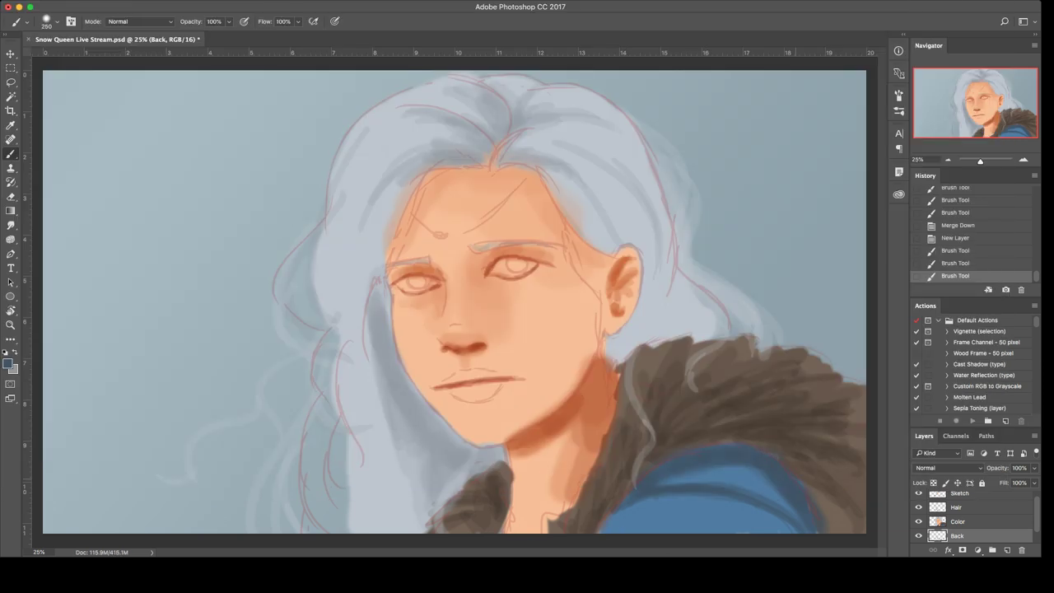
{"action": "left_click_drag", "start_coordinate": [814, 521], "coordinate": [816, 529]}
{"action": "left_click_drag", "start_coordinate": [604, 520], "coordinate": [601, 528]}
{"action": "left_click_drag", "start_coordinate": [509, 491], "coordinate": [504, 529]}
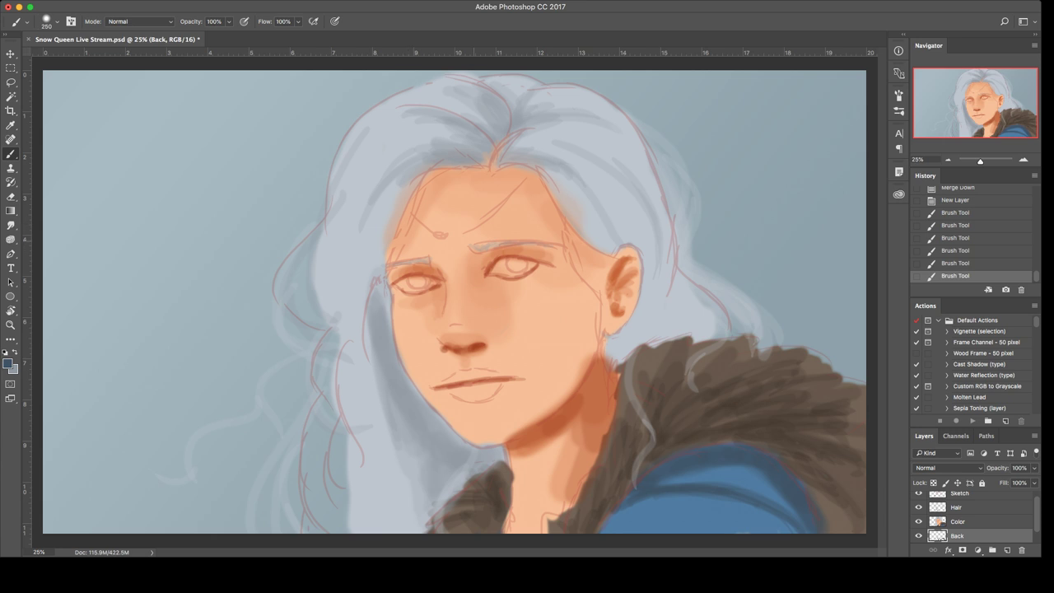
Step: Fill the gaps between ear and collar with sampled hair colour, toggling the Sketch layer's visibility to check the painting
{"action": "left_click", "coordinate": [632, 334], "text": "alt"}
{"action": "left_click_drag", "start_coordinate": [614, 339], "coordinate": [619, 362]}
{"action": "left_click", "coordinate": [390, 371], "text": "alt"}
{"action": "left_click", "coordinate": [917, 494]}
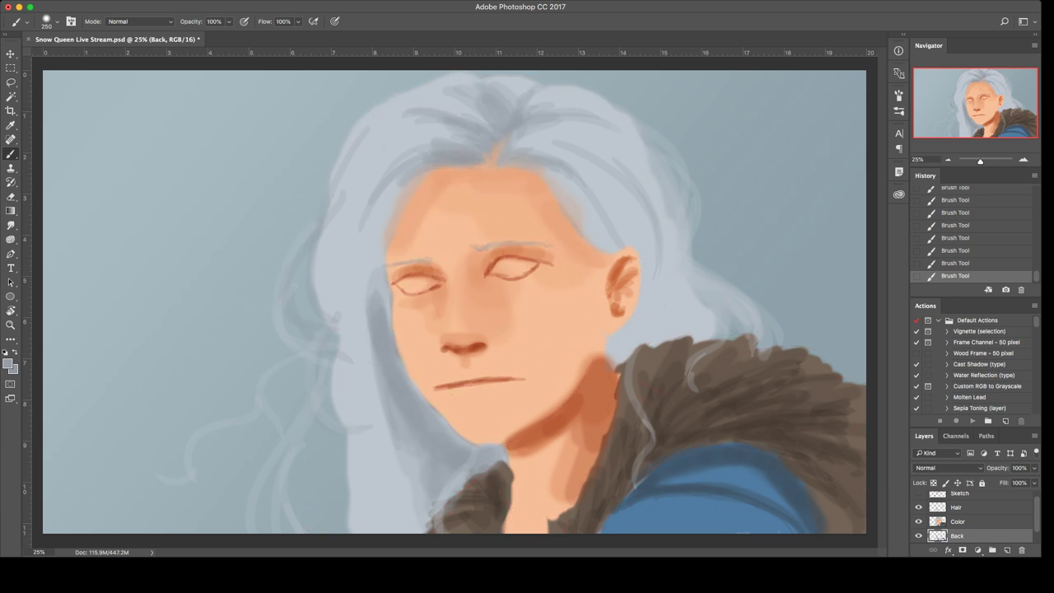
{"action": "left_click", "coordinate": [918, 494]}
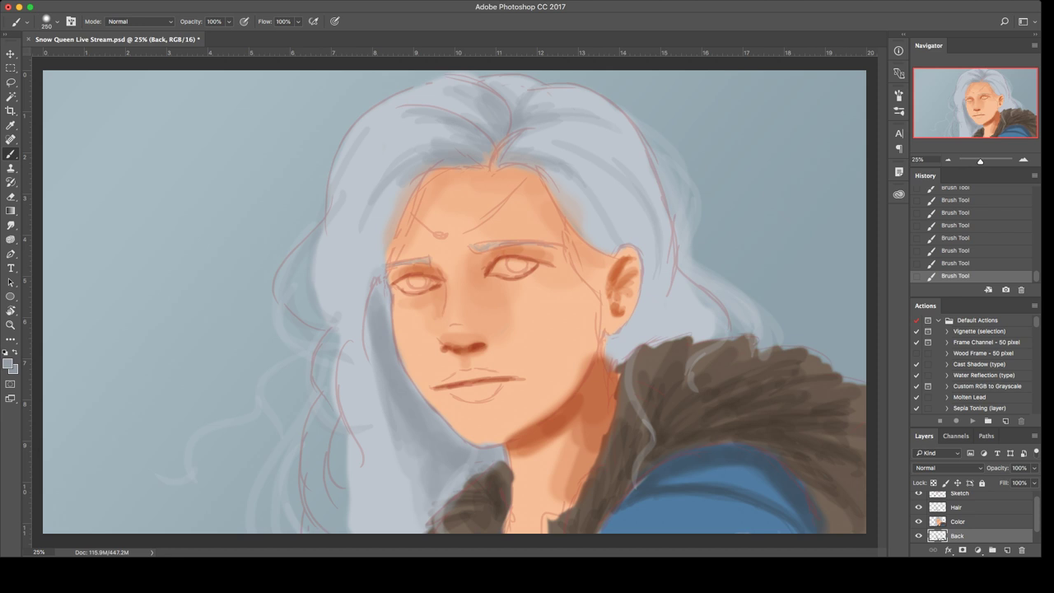
Step: Merge the Color layer down into Back and rename the merged layer Color
{"action": "scroll", "coordinate": [971, 516], "scroll_direction": "up", "scroll_amount": 1}
{"action": "left_click", "coordinate": [959, 527]}
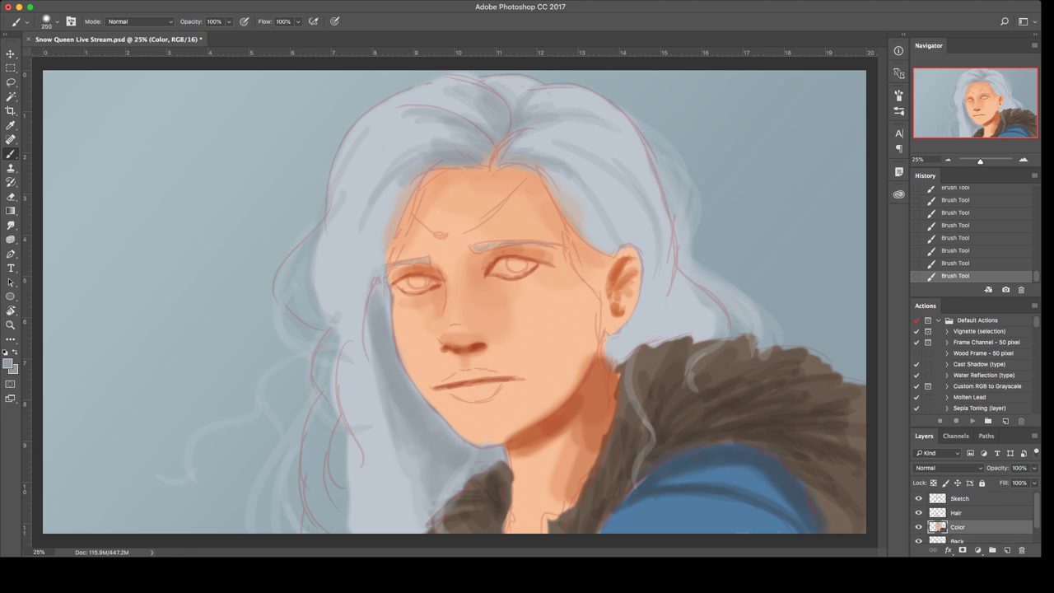
{"action": "key", "text": "super+e"}
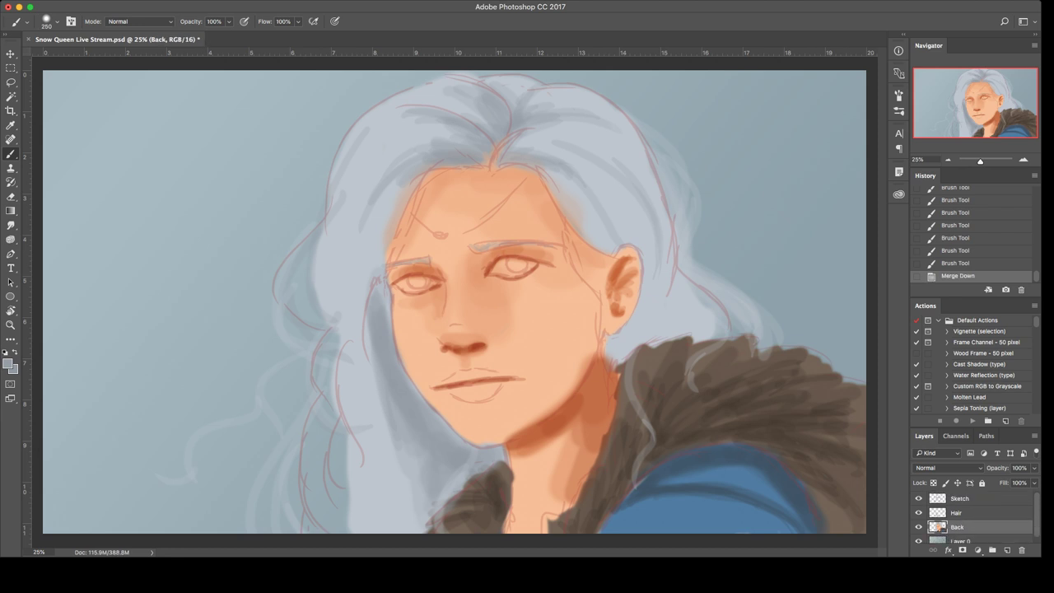
{"action": "double_click", "coordinate": [956, 527]}
{"action": "type", "text": "Color"}
{"action": "key", "text": "Return"}
Step: Pick a darker blue-grey, set the brush to 125 px and 25% opacity, and shade the hair roots along the far-side hairline
{"action": "key", "text": "bracketleft"}
{"action": "key", "text": "bracketleft"}
{"action": "key", "text": "bracketleft"}
{"action": "left_click", "coordinate": [496, 113], "text": "alt"}
{"action": "key", "text": "i"}
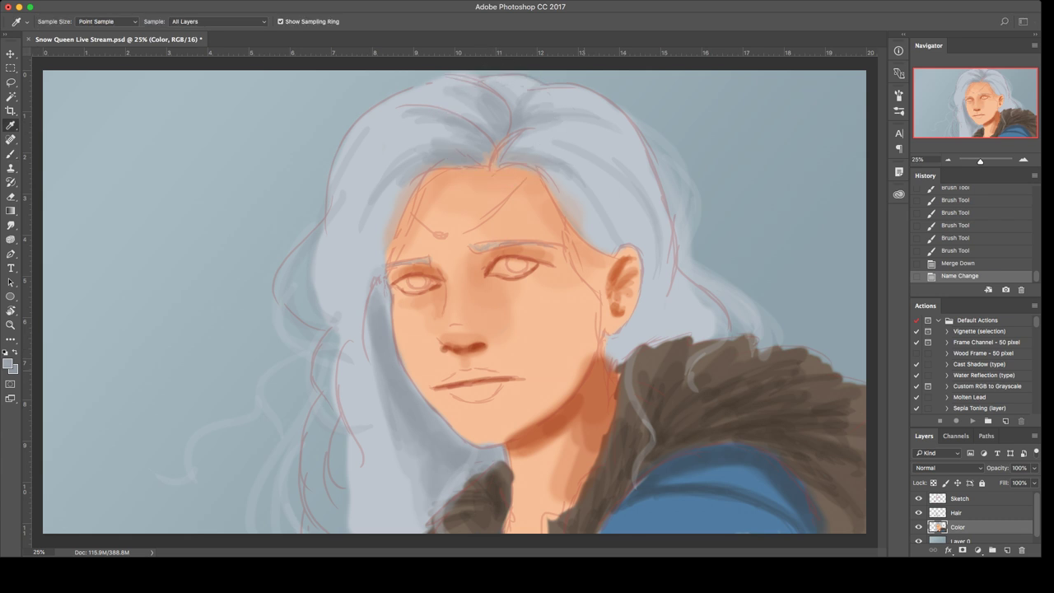
{"action": "key", "text": "b"}
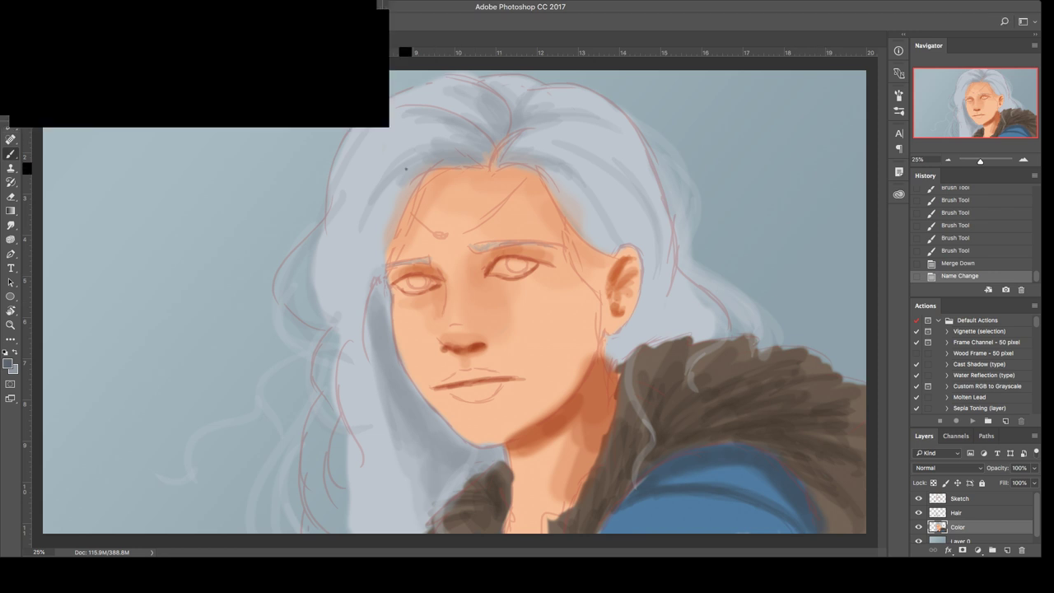
{"action": "left_click_drag", "start_coordinate": [405, 168], "coordinate": [474, 156]}
{"action": "key", "text": "super+z"}
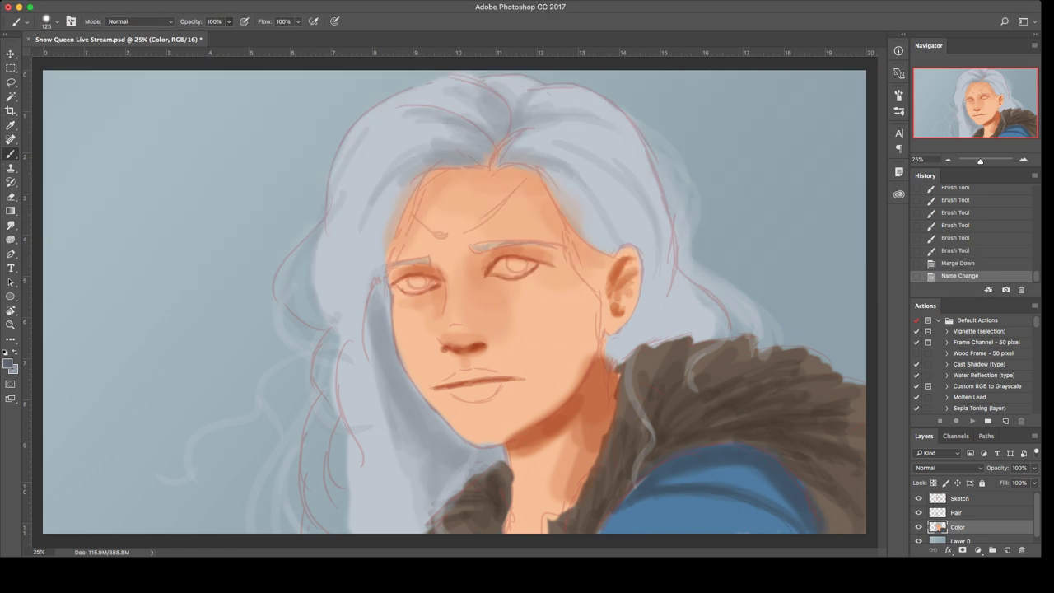
{"action": "key", "text": "2"}
{"action": "key", "text": "5"}
{"action": "left_click_drag", "start_coordinate": [385, 186], "coordinate": [454, 161]}
{"action": "left_click_drag", "start_coordinate": [383, 184], "coordinate": [481, 157]}
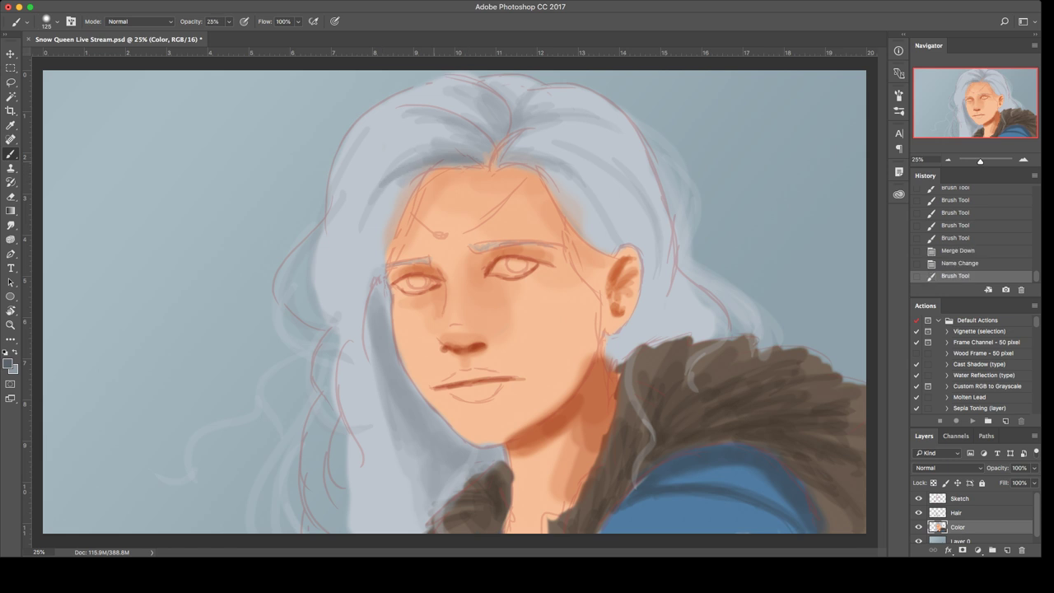
{"action": "left_click_drag", "start_coordinate": [416, 159], "coordinate": [489, 156]}
Step: Paint dark blue-grey strands radiating from the hair parting and along the hairline on the ear side
{"action": "mouse_move", "coordinate": [428, 115]}
{"action": "left_mouse_down"}
{"action": "mouse_move", "coordinate": [474, 138]}
{"action": "mouse_move", "coordinate": [453, 121]}
{"action": "mouse_move", "coordinate": [485, 154]}
{"action": "left_mouse_up"}
{"action": "key", "text": "super+z"}
{"action": "left_click_drag", "start_coordinate": [492, 119], "coordinate": [505, 138]}
{"action": "left_click_drag", "start_coordinate": [473, 98], "coordinate": [508, 130]}
{"action": "left_click_drag", "start_coordinate": [504, 79], "coordinate": [515, 123]}
{"action": "mouse_move", "coordinate": [568, 107]}
{"action": "left_mouse_down"}
{"action": "mouse_move", "coordinate": [507, 130]}
{"action": "mouse_move", "coordinate": [580, 120]}
{"action": "left_mouse_up"}
{"action": "mouse_move", "coordinate": [504, 156]}
{"action": "left_mouse_down"}
{"action": "mouse_move", "coordinate": [517, 143]}
{"action": "mouse_move", "coordinate": [587, 185]}
{"action": "left_mouse_up"}
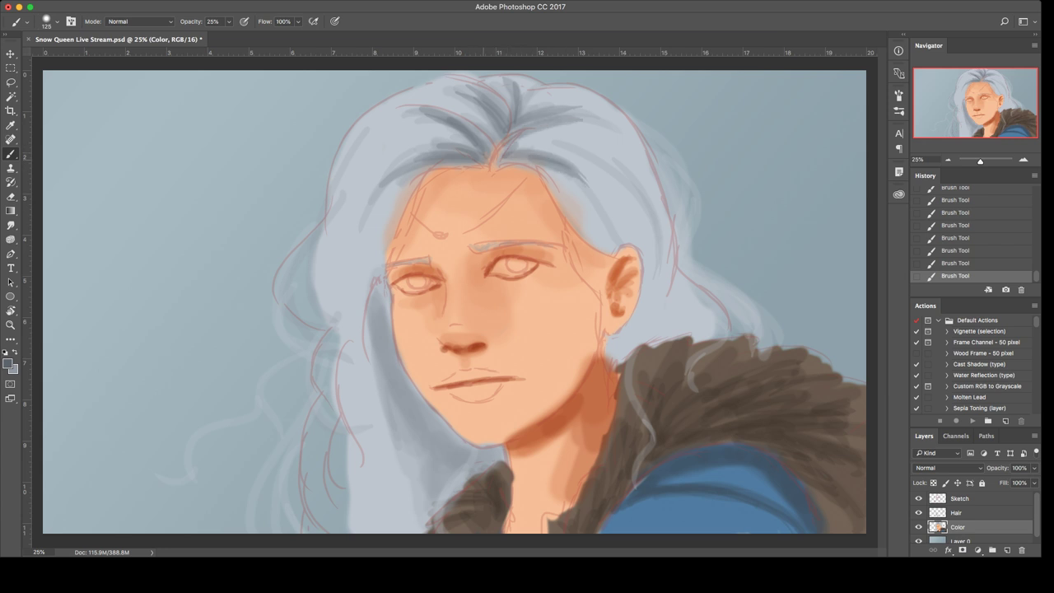
Step: Paint dark blue-grey strands sweeping from the far-side hairline down past the temple to the cheek
{"action": "mouse_move", "coordinate": [451, 160]}
{"action": "left_mouse_down"}
{"action": "mouse_move", "coordinate": [372, 212]}
{"action": "mouse_move", "coordinate": [342, 250]}
{"action": "left_mouse_up"}
{"action": "left_click_drag", "start_coordinate": [399, 188], "coordinate": [354, 242]}
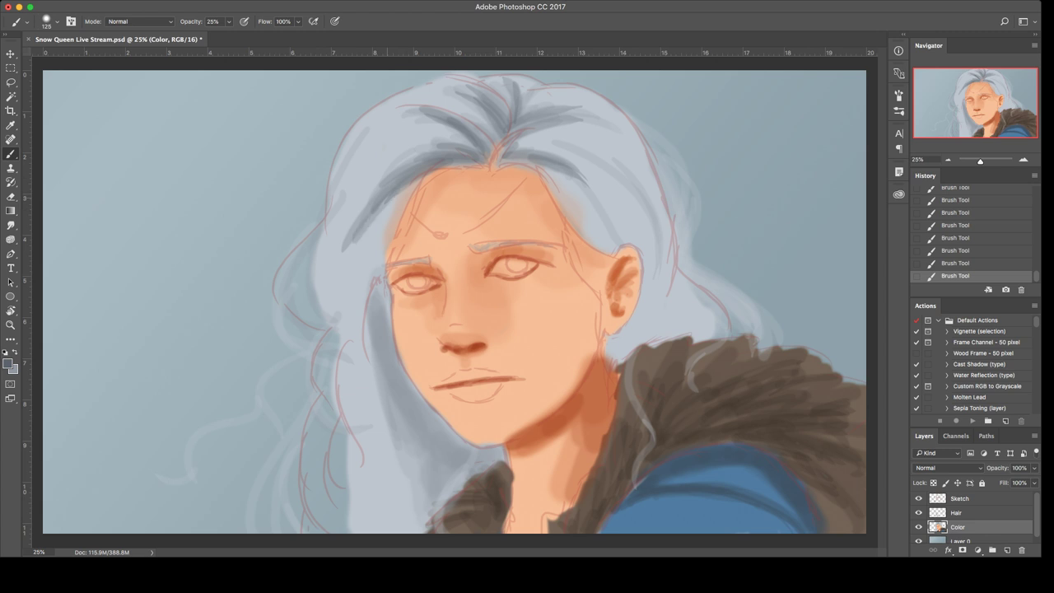
{"action": "mouse_move", "coordinate": [426, 177]}
{"action": "left_mouse_down"}
{"action": "mouse_move", "coordinate": [346, 248]}
{"action": "mouse_move", "coordinate": [377, 280]}
{"action": "mouse_move", "coordinate": [378, 252]}
{"action": "left_mouse_up"}
{"action": "left_click_drag", "start_coordinate": [403, 188], "coordinate": [377, 299]}
{"action": "left_click_drag", "start_coordinate": [387, 256], "coordinate": [382, 308]}
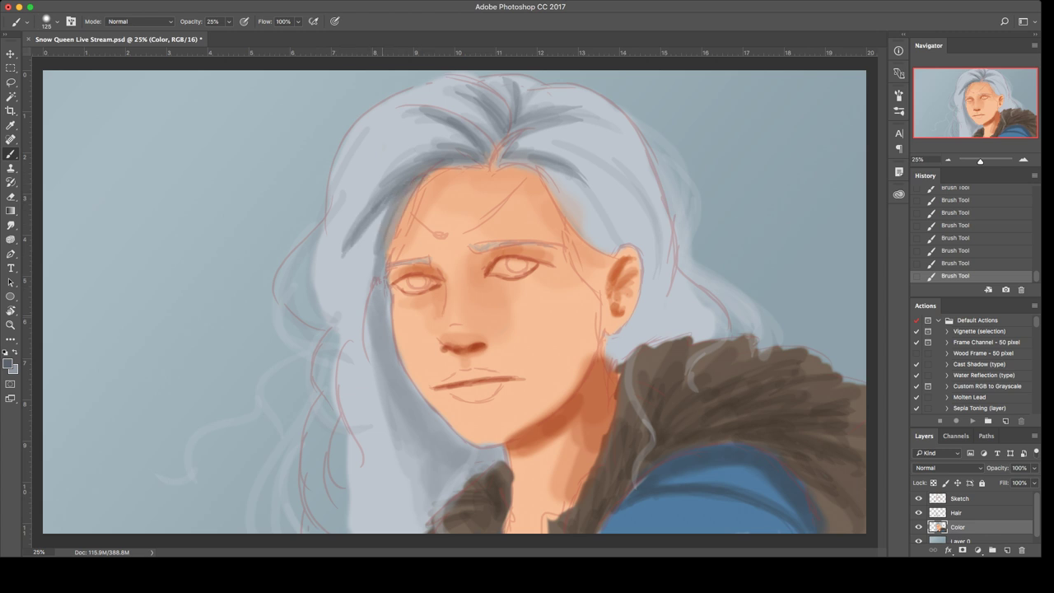
{"action": "mouse_move", "coordinate": [389, 227]}
{"action": "left_mouse_down"}
{"action": "mouse_move", "coordinate": [377, 297]}
{"action": "mouse_move", "coordinate": [387, 332]}
{"action": "left_mouse_up"}
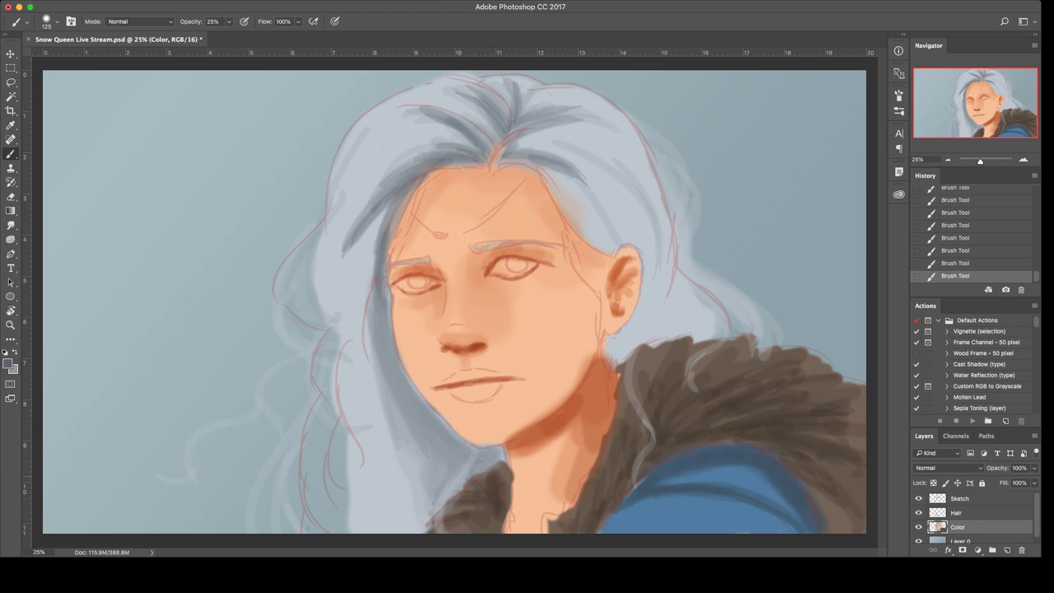
Step: On the Hair layer, deepen the blue-grey shadow strands beside the far temple and eye, up to the hairline
{"action": "left_click", "coordinate": [956, 513]}
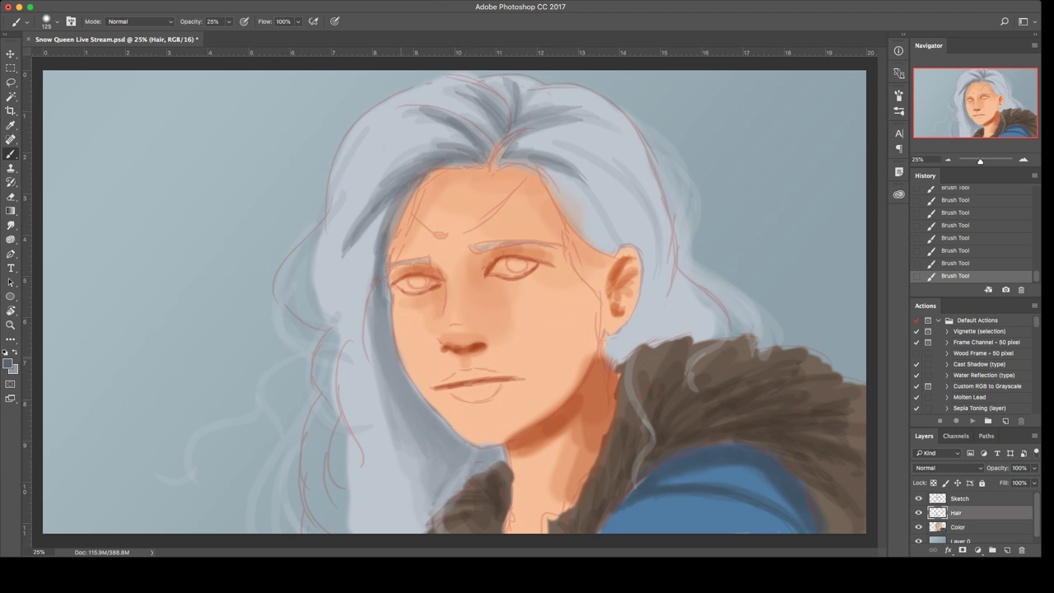
{"action": "left_click_drag", "start_coordinate": [388, 319], "coordinate": [383, 284]}
{"action": "mouse_move", "coordinate": [385, 336]}
{"action": "left_mouse_down"}
{"action": "mouse_move", "coordinate": [376, 250]}
{"action": "mouse_move", "coordinate": [393, 206]}
{"action": "left_mouse_up"}
{"action": "left_click_drag", "start_coordinate": [372, 268], "coordinate": [422, 170]}
{"action": "left_click_drag", "start_coordinate": [366, 302], "coordinate": [387, 200]}
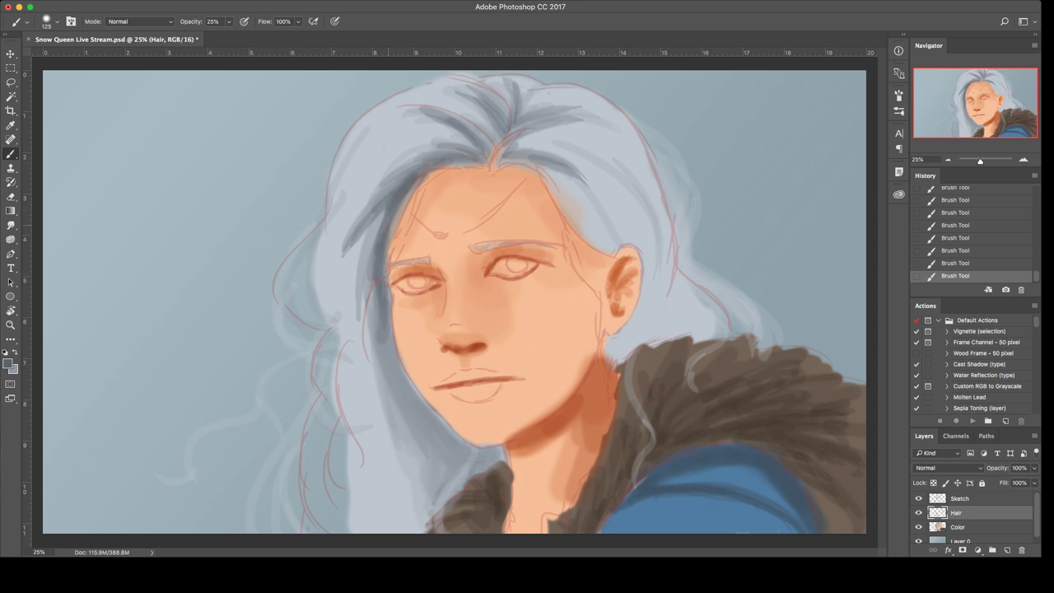
Step: Darken the hair shadow along the far cheek and jawline down to the fur collar with layered blue-grey strokes
{"action": "mouse_move", "coordinate": [385, 293]}
{"action": "left_mouse_down"}
{"action": "mouse_move", "coordinate": [385, 355]}
{"action": "mouse_move", "coordinate": [404, 423]}
{"action": "left_mouse_up"}
{"action": "left_click_drag", "start_coordinate": [390, 338], "coordinate": [430, 432]}
{"action": "mouse_move", "coordinate": [407, 392]}
{"action": "left_mouse_down"}
{"action": "mouse_move", "coordinate": [455, 461]}
{"action": "mouse_move", "coordinate": [446, 439]}
{"action": "mouse_move", "coordinate": [456, 446]}
{"action": "left_mouse_up"}
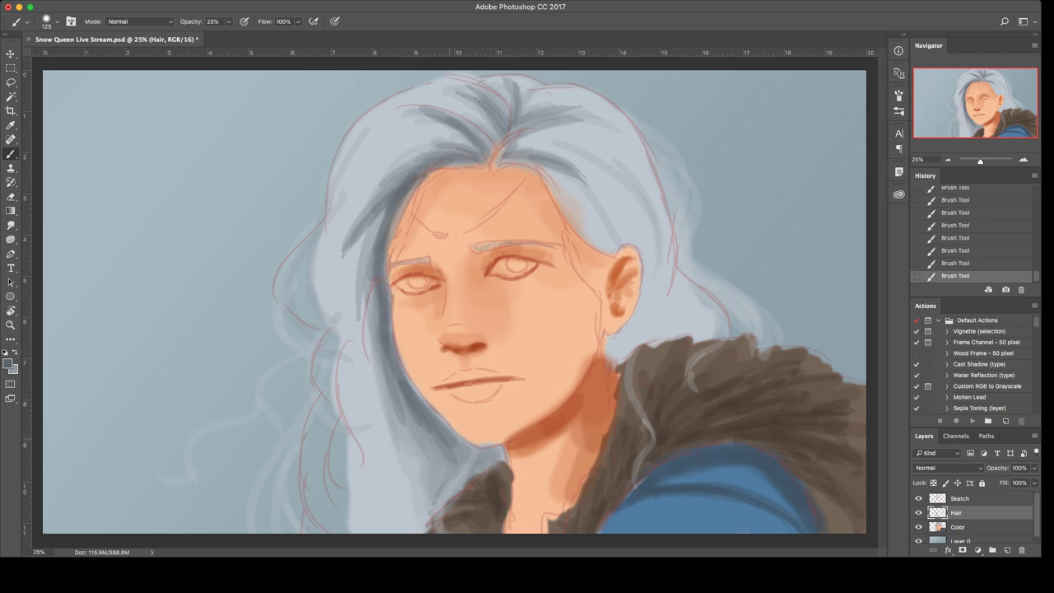
{"action": "left_click_drag", "start_coordinate": [401, 368], "coordinate": [463, 480]}
{"action": "mouse_move", "coordinate": [466, 456]}
{"action": "left_mouse_down"}
{"action": "mouse_move", "coordinate": [469, 475]}
{"action": "mouse_move", "coordinate": [486, 468]}
{"action": "mouse_move", "coordinate": [489, 448]}
{"action": "mouse_move", "coordinate": [487, 459]}
{"action": "mouse_move", "coordinate": [507, 464]}
{"action": "mouse_move", "coordinate": [494, 450]}
{"action": "mouse_move", "coordinate": [433, 509]}
{"action": "mouse_move", "coordinate": [450, 493]}
{"action": "left_mouse_up"}
{"action": "left_click_drag", "start_coordinate": [405, 409], "coordinate": [448, 471]}
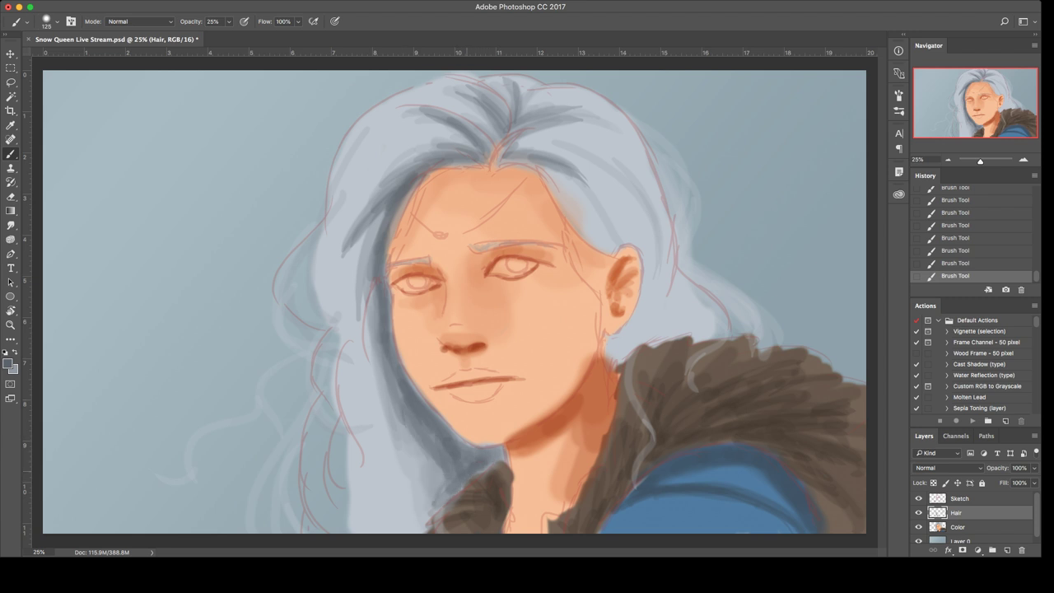
{"action": "left_click_drag", "start_coordinate": [420, 427], "coordinate": [442, 481]}
{"action": "left_click_drag", "start_coordinate": [419, 444], "coordinate": [436, 470]}
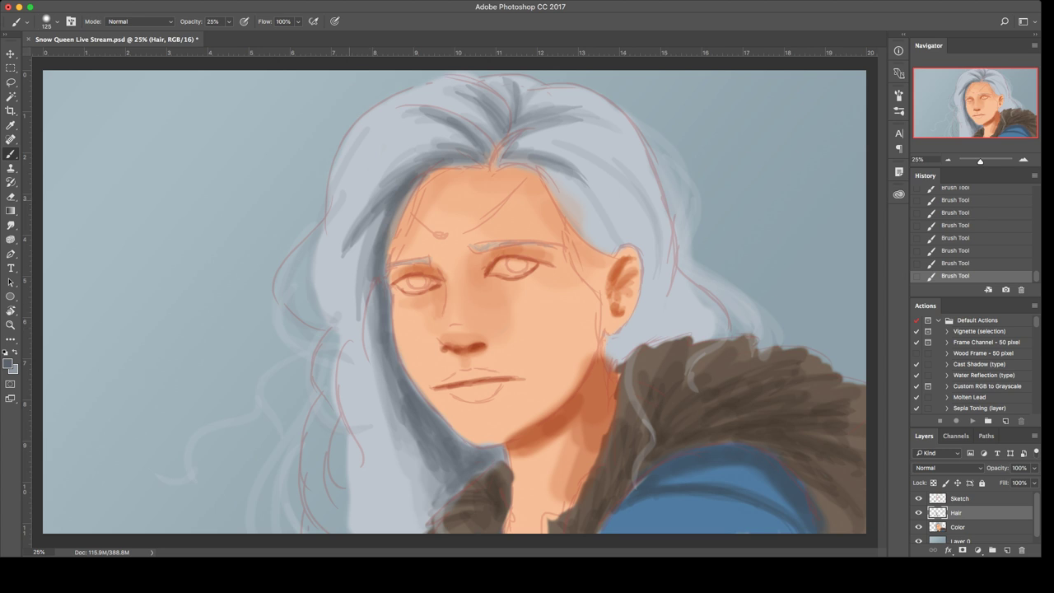
Step: Paint blue-grey strands along the outer edge of the far-side hair and down its lower lock, undoing and repainting stray strokes
{"action": "mouse_move", "coordinate": [323, 230]}
{"action": "left_mouse_down"}
{"action": "mouse_move", "coordinate": [341, 327]}
{"action": "mouse_move", "coordinate": [364, 346]}
{"action": "mouse_move", "coordinate": [339, 403]}
{"action": "left_mouse_up"}
{"action": "left_click_drag", "start_coordinate": [357, 336], "coordinate": [380, 469]}
{"action": "key", "text": "super+z"}
{"action": "left_click_drag", "start_coordinate": [342, 355], "coordinate": [384, 453]}
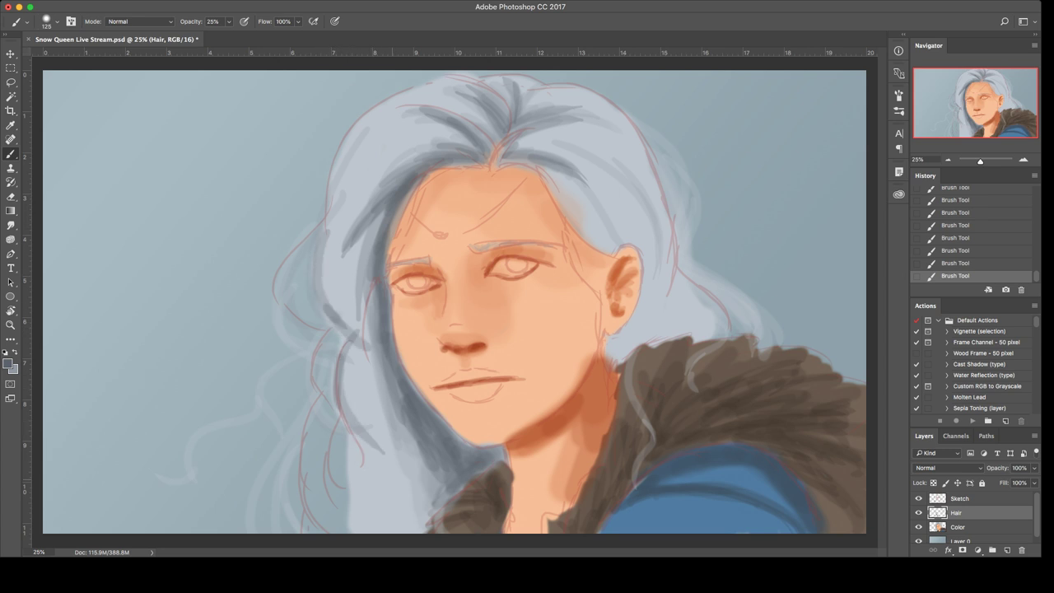
{"action": "left_click_drag", "start_coordinate": [374, 387], "coordinate": [362, 495]}
{"action": "key", "text": "ctrl+z"}
{"action": "left_click_drag", "start_coordinate": [370, 445], "coordinate": [352, 531]}
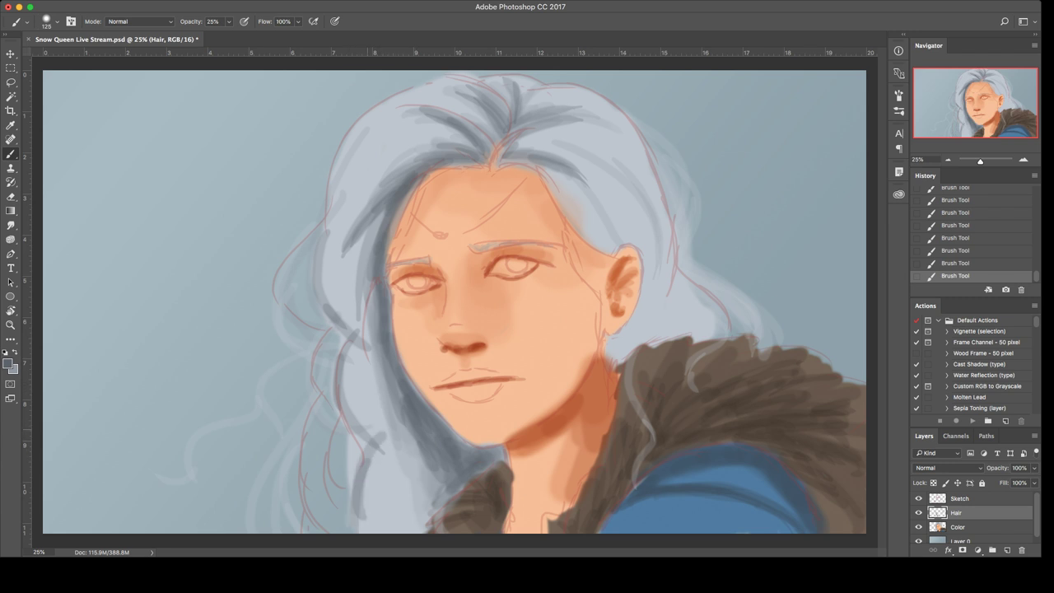
Step: Enlarge the brush to 200 px and shade the long far-side lock beside the jaw with a broader stroke
{"action": "key", "text": "bracketright"}
{"action": "key", "text": "bracketright"}
{"action": "left_click_drag", "start_coordinate": [360, 354], "coordinate": [373, 446]}
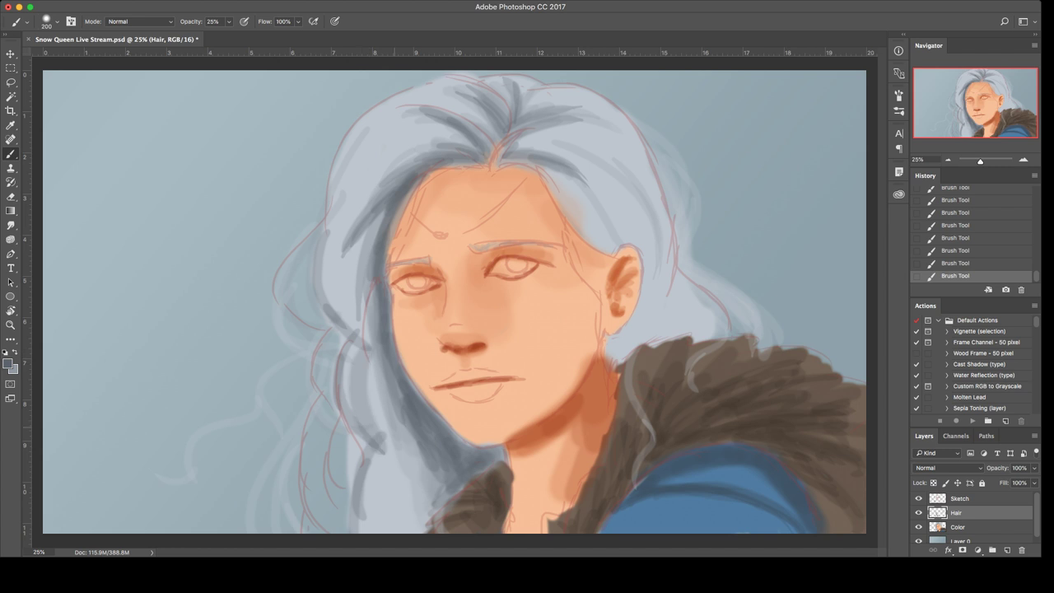
Step: Sample a hair tone and paint soft shaded strands down the long hair left of the face and up to the crown
{"action": "left_click", "coordinate": [404, 416], "text": "alt"}
{"action": "left_click_drag", "start_coordinate": [379, 374], "coordinate": [366, 495]}
{"action": "left_click_drag", "start_coordinate": [386, 428], "coordinate": [362, 526]}
{"action": "left_click_drag", "start_coordinate": [387, 447], "coordinate": [372, 525]}
{"action": "left_click_drag", "start_coordinate": [376, 384], "coordinate": [401, 496]}
{"action": "mouse_move", "coordinate": [401, 425]}
{"action": "left_mouse_down"}
{"action": "mouse_move", "coordinate": [410, 501]}
{"action": "mouse_move", "coordinate": [396, 520]}
{"action": "left_mouse_up"}
{"action": "left_click_drag", "start_coordinate": [368, 341], "coordinate": [382, 399]}
{"action": "left_click_drag", "start_coordinate": [369, 302], "coordinate": [369, 401]}
{"action": "mouse_move", "coordinate": [379, 220]}
{"action": "left_mouse_down"}
{"action": "mouse_move", "coordinate": [354, 324]}
{"action": "mouse_move", "coordinate": [350, 305]}
{"action": "left_mouse_up"}
{"action": "left_click_drag", "start_coordinate": [385, 150], "coordinate": [348, 191]}
{"action": "mouse_move", "coordinate": [434, 130]}
{"action": "left_mouse_down"}
{"action": "mouse_move", "coordinate": [343, 195]}
{"action": "mouse_move", "coordinate": [464, 141]}
{"action": "left_mouse_up"}
Step: Brush mid-tone grey-blue strands across the top of the hair on both sides of the parting, undoing the last stroke
{"action": "key", "text": "x"}
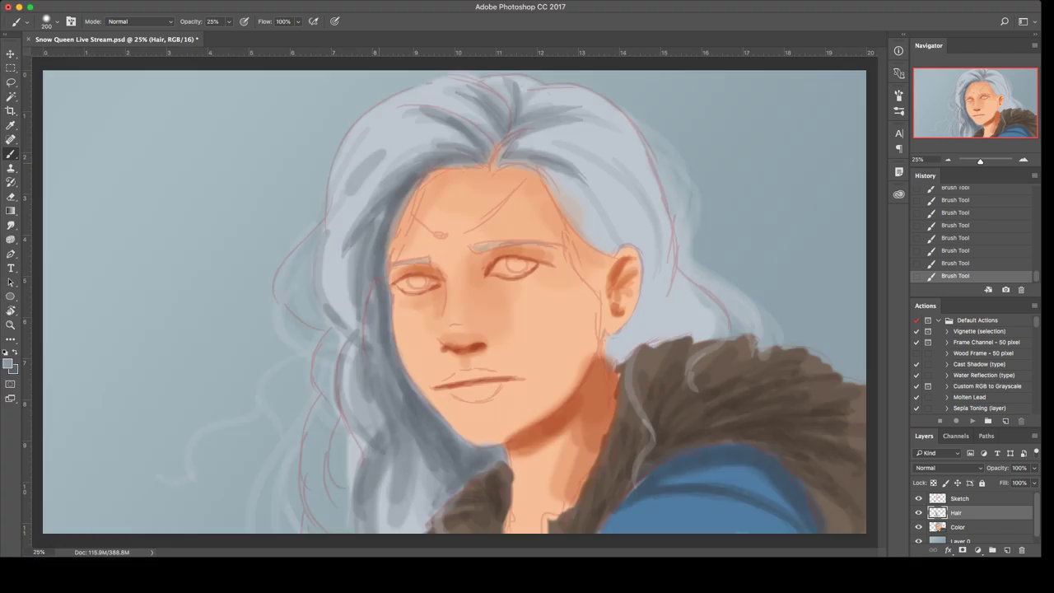
{"action": "left_click_drag", "start_coordinate": [344, 191], "coordinate": [436, 132]}
{"action": "left_click_drag", "start_coordinate": [386, 156], "coordinate": [587, 93]}
{"action": "mouse_move", "coordinate": [527, 136]}
{"action": "left_mouse_down"}
{"action": "mouse_move", "coordinate": [591, 125]}
{"action": "mouse_move", "coordinate": [637, 141]}
{"action": "left_mouse_up"}
{"action": "mouse_move", "coordinate": [521, 143]}
{"action": "left_mouse_down"}
{"action": "mouse_move", "coordinate": [566, 133]}
{"action": "mouse_move", "coordinate": [610, 142]}
{"action": "mouse_move", "coordinate": [558, 130]}
{"action": "mouse_move", "coordinate": [579, 128]}
{"action": "mouse_move", "coordinate": [527, 126]}
{"action": "mouse_move", "coordinate": [548, 116]}
{"action": "mouse_move", "coordinate": [514, 138]}
{"action": "left_mouse_up"}
{"action": "key", "text": "x"}
{"action": "key", "text": "super+z"}
Step: Reduce the brush size to 100 and deepen the dark strands at the parting and the left hairline
{"action": "key", "text": "bracketleft"}
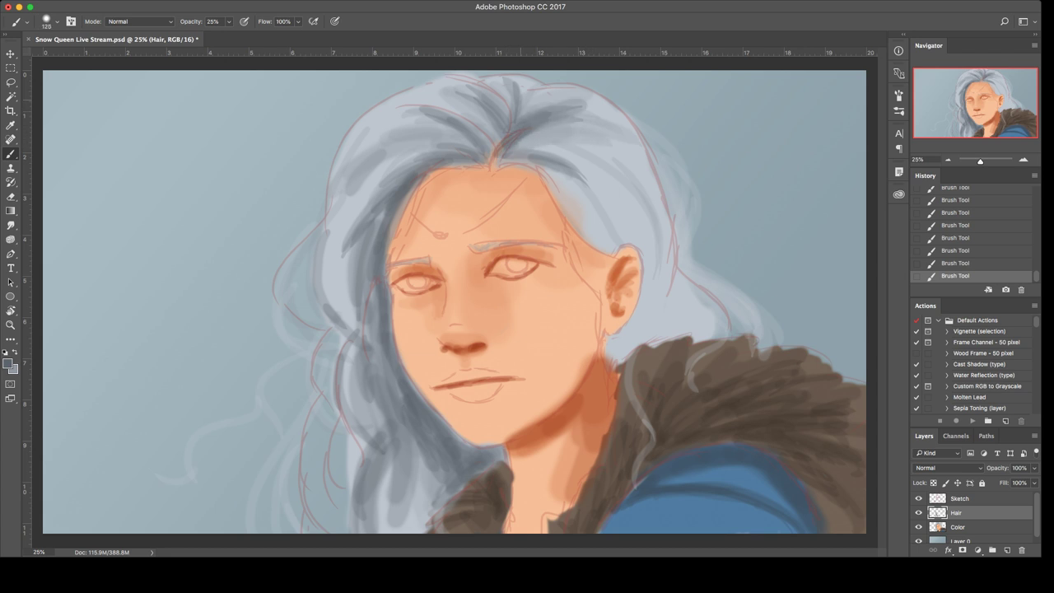
{"action": "key", "text": "bracketleft"}
{"action": "mouse_move", "coordinate": [519, 92]}
{"action": "left_mouse_down"}
{"action": "mouse_move", "coordinate": [516, 130]}
{"action": "mouse_move", "coordinate": [512, 119]}
{"action": "mouse_move", "coordinate": [492, 122]}
{"action": "left_mouse_up"}
{"action": "mouse_move", "coordinate": [506, 90]}
{"action": "left_mouse_down"}
{"action": "mouse_move", "coordinate": [470, 130]}
{"action": "mouse_move", "coordinate": [487, 136]}
{"action": "left_mouse_up"}
{"action": "mouse_move", "coordinate": [453, 110]}
{"action": "left_mouse_down"}
{"action": "mouse_move", "coordinate": [500, 135]}
{"action": "mouse_move", "coordinate": [482, 152]}
{"action": "mouse_move", "coordinate": [403, 161]}
{"action": "mouse_move", "coordinate": [387, 196]}
{"action": "left_mouse_up"}
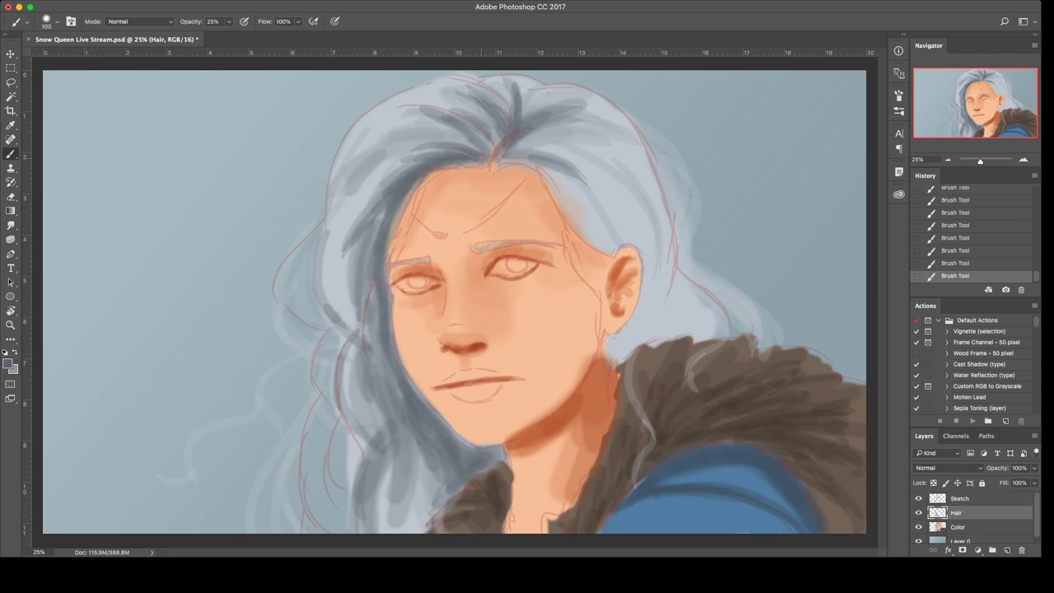
Step: Paint hair strands sweeping from the right temple over the top of the ear into the hair behind it
{"action": "left_click_drag", "start_coordinate": [541, 172], "coordinate": [609, 259]}
{"action": "mouse_move", "coordinate": [568, 230]}
{"action": "left_mouse_down"}
{"action": "mouse_move", "coordinate": [603, 257]}
{"action": "mouse_move", "coordinate": [588, 277]}
{"action": "left_mouse_up"}
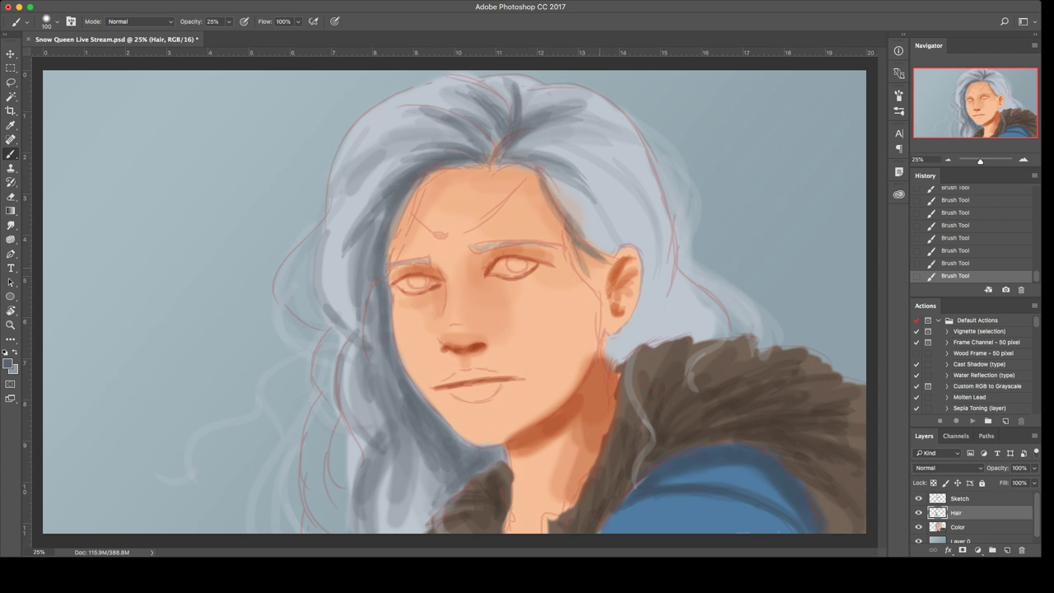
{"action": "key", "text": "super+z"}
{"action": "key", "text": "x"}
{"action": "mouse_move", "coordinate": [576, 239]}
{"action": "left_mouse_down"}
{"action": "mouse_move", "coordinate": [665, 267]}
{"action": "mouse_move", "coordinate": [654, 256]}
{"action": "mouse_move", "coordinate": [606, 276]}
{"action": "mouse_move", "coordinate": [649, 342]}
{"action": "left_mouse_up"}
{"action": "mouse_move", "coordinate": [664, 278]}
{"action": "left_mouse_down"}
{"action": "mouse_move", "coordinate": [640, 305]}
{"action": "mouse_move", "coordinate": [664, 341]}
{"action": "mouse_move", "coordinate": [650, 335]}
{"action": "mouse_move", "coordinate": [649, 304]}
{"action": "left_mouse_up"}
{"action": "left_click_drag", "start_coordinate": [686, 275], "coordinate": [677, 301]}
{"action": "left_click_drag", "start_coordinate": [680, 291], "coordinate": [677, 327]}
Step: Paint dark grey-blue hair shadows over the ear and between the earlobe and the fur collar
{"action": "key", "text": "x"}
{"action": "mouse_move", "coordinate": [609, 262]}
{"action": "left_mouse_down"}
{"action": "mouse_move", "coordinate": [661, 313]}
{"action": "mouse_move", "coordinate": [650, 295]}
{"action": "mouse_move", "coordinate": [652, 336]}
{"action": "mouse_move", "coordinate": [647, 318]}
{"action": "mouse_move", "coordinate": [609, 362]}
{"action": "left_mouse_up"}
{"action": "left_click_drag", "start_coordinate": [649, 301], "coordinate": [624, 358]}
{"action": "mouse_move", "coordinate": [634, 319]}
{"action": "left_mouse_down"}
{"action": "mouse_move", "coordinate": [616, 364]}
{"action": "mouse_move", "coordinate": [636, 346]}
{"action": "mouse_move", "coordinate": [613, 359]}
{"action": "mouse_move", "coordinate": [625, 356]}
{"action": "left_mouse_up"}
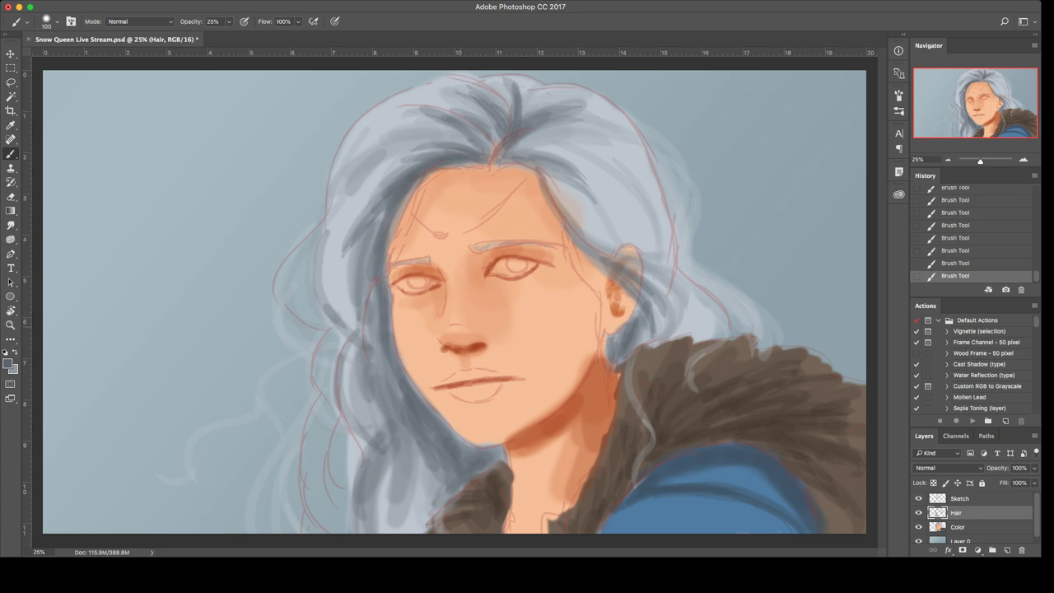
Step: Choose a dark reddish-brown paint colour, reduce the brush size to 25, and save the document
{"action": "key", "text": "bracketleft"}
{"action": "key", "text": "i"}
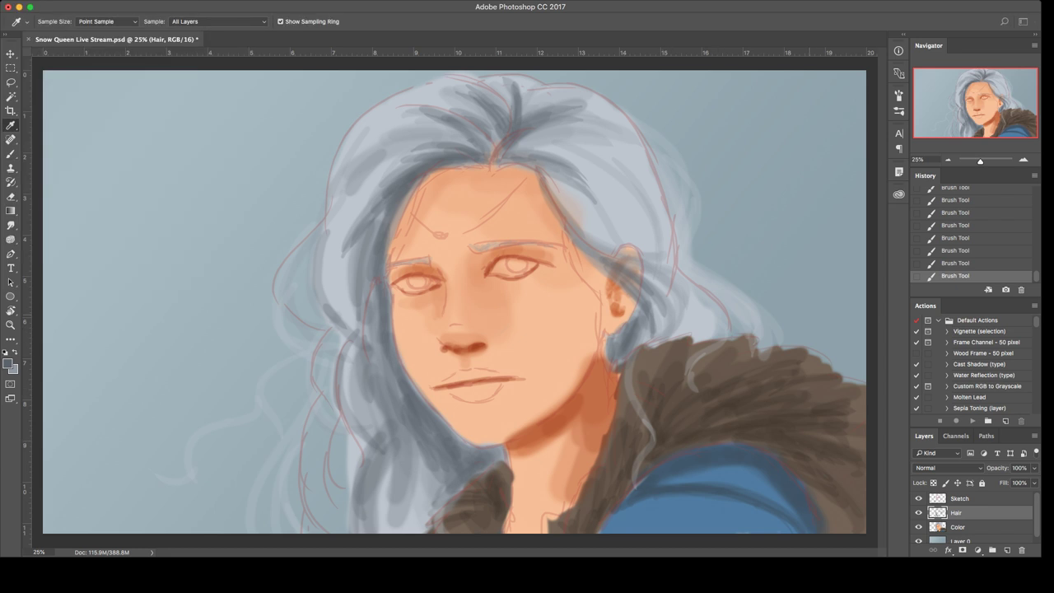
{"action": "key", "text": "b"}
{"action": "key", "text": "super+plus"}
{"action": "key", "text": "super+plus"}
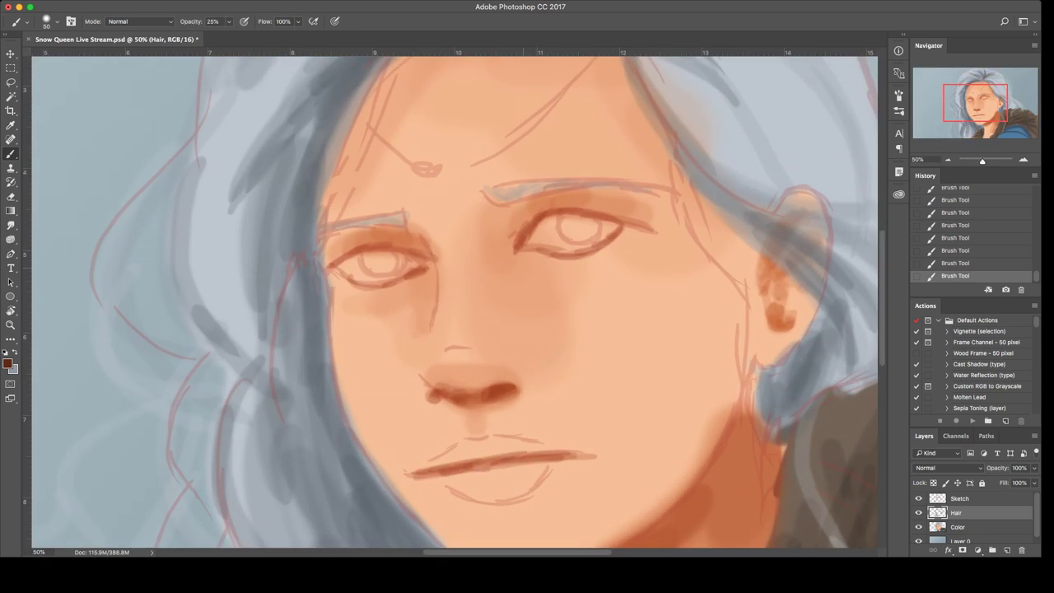
{"action": "key", "text": "bracketleft"}
{"action": "key", "text": "super+s"}
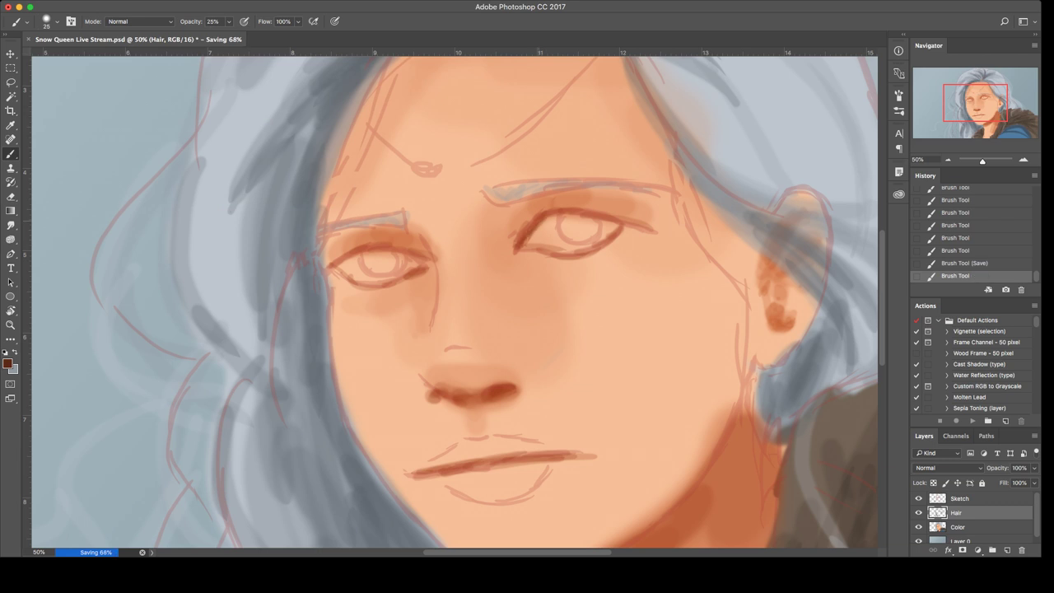
Step: Trace the upper and lower lid lines of both eyes in dark reddish brown, starting with the eye nearer the ear
{"action": "left_click_drag", "start_coordinate": [518, 247], "coordinate": [528, 231]}
{"action": "left_click_drag", "start_coordinate": [521, 240], "coordinate": [540, 218]}
{"action": "left_click_drag", "start_coordinate": [533, 224], "coordinate": [558, 211]}
{"action": "left_click_drag", "start_coordinate": [548, 213], "coordinate": [638, 223]}
{"action": "left_click_drag", "start_coordinate": [593, 212], "coordinate": [649, 226]}
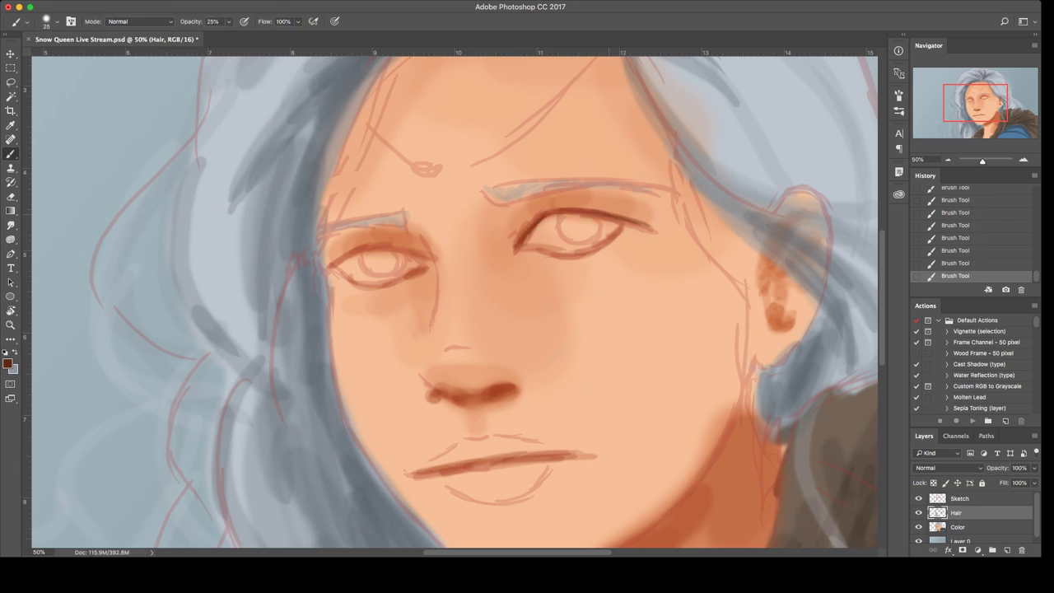
{"action": "mouse_move", "coordinate": [519, 238]}
{"action": "left_mouse_down"}
{"action": "mouse_move", "coordinate": [514, 247]}
{"action": "mouse_move", "coordinate": [570, 257]}
{"action": "mouse_move", "coordinate": [604, 249]}
{"action": "mouse_move", "coordinate": [624, 225]}
{"action": "left_mouse_up"}
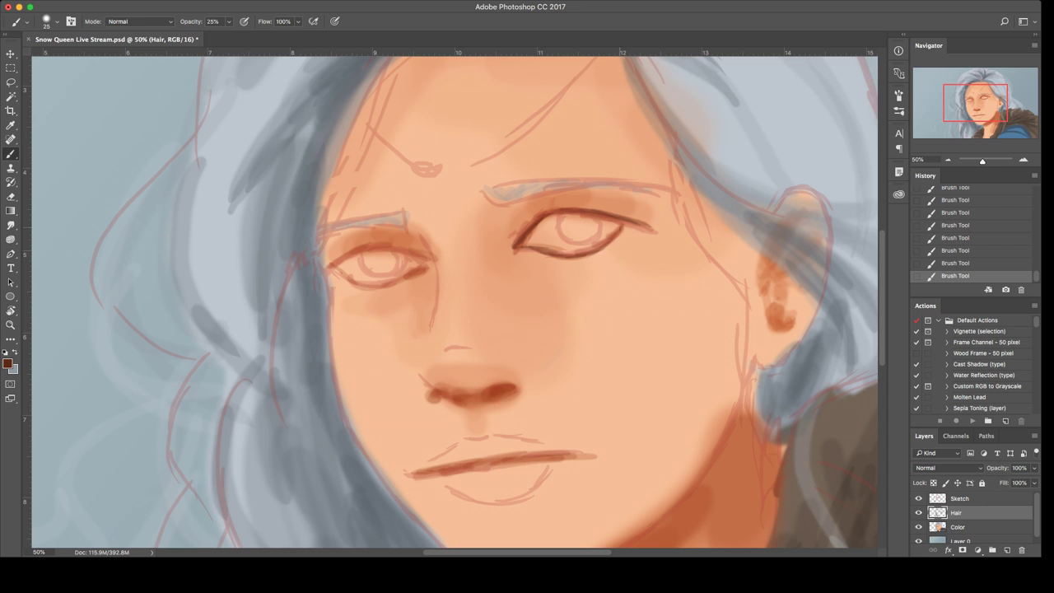
{"action": "mouse_move", "coordinate": [426, 258]}
{"action": "left_mouse_down"}
{"action": "mouse_move", "coordinate": [387, 245]}
{"action": "mouse_move", "coordinate": [340, 251]}
{"action": "mouse_move", "coordinate": [377, 245]}
{"action": "mouse_move", "coordinate": [327, 262]}
{"action": "mouse_move", "coordinate": [399, 286]}
{"action": "mouse_move", "coordinate": [432, 265]}
{"action": "left_mouse_up"}
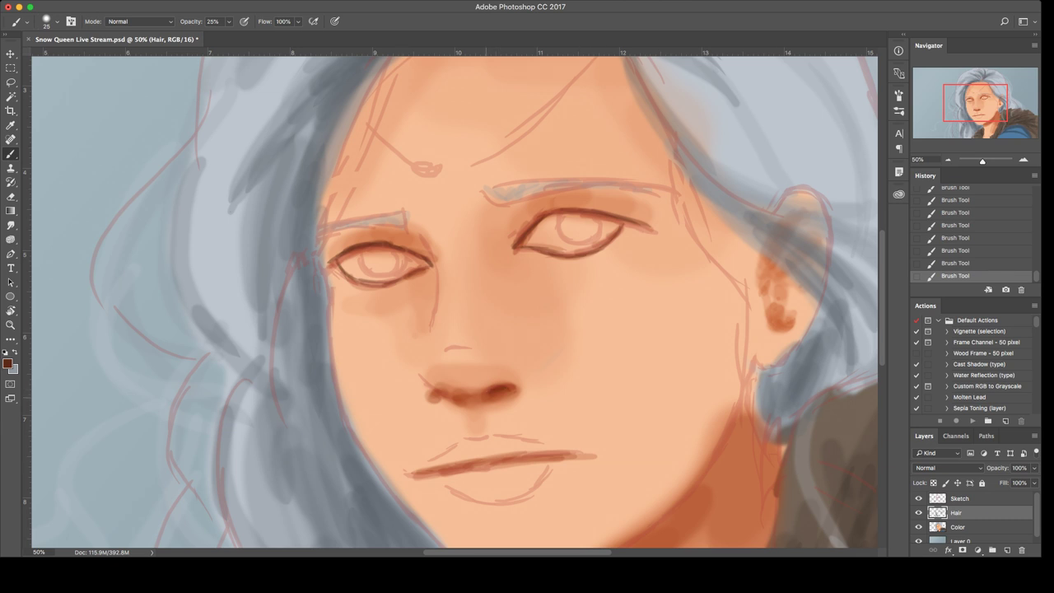
Step: Darken the underside of the nose at the nostrils and the line between the lips
{"action": "left_click_drag", "start_coordinate": [429, 398], "coordinate": [482, 404]}
{"action": "key", "text": "bracketright"}
{"action": "mouse_move", "coordinate": [410, 471]}
{"action": "left_mouse_down"}
{"action": "mouse_move", "coordinate": [532, 464]}
{"action": "mouse_move", "coordinate": [583, 445]}
{"action": "mouse_move", "coordinate": [575, 449]}
{"action": "left_mouse_up"}
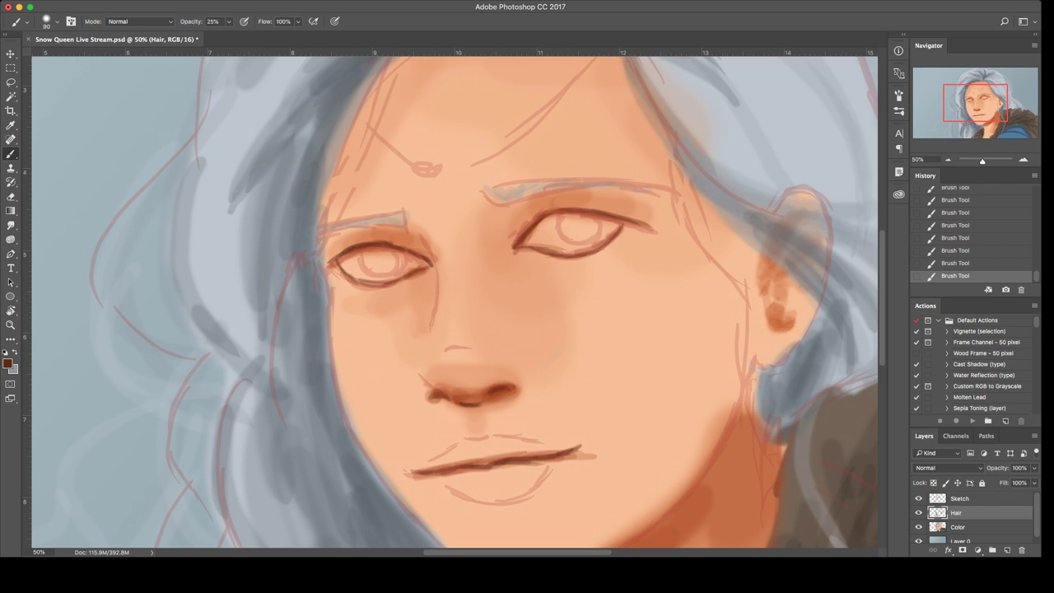
Step: Choose a salmon-red colour and fill in the lower and upper lips with a size 90 brush
{"action": "key", "text": "i"}
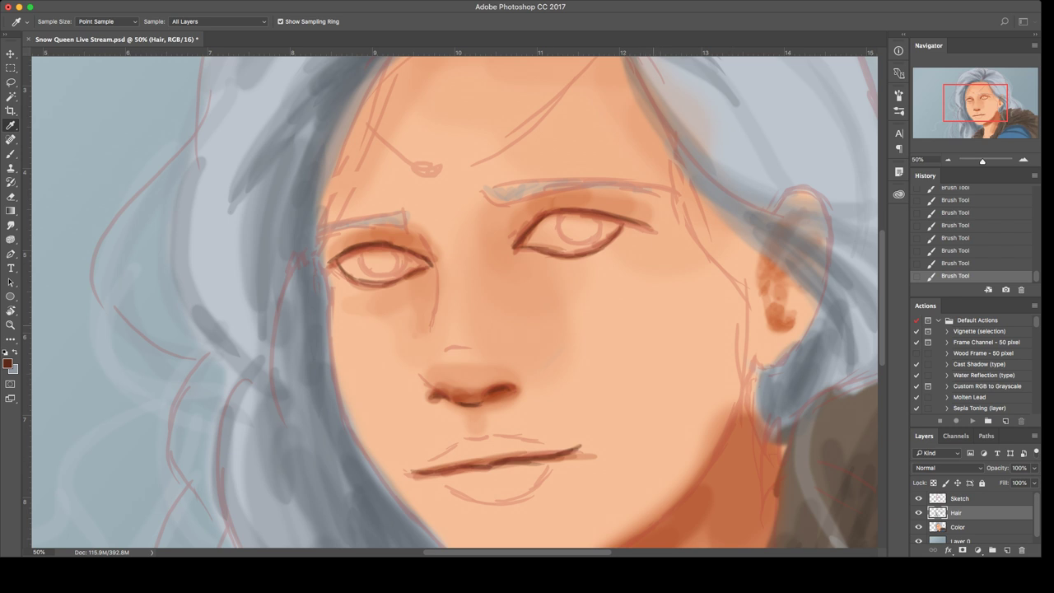
{"action": "key", "text": "b"}
{"action": "mouse_move", "coordinate": [451, 481]}
{"action": "left_mouse_down"}
{"action": "mouse_move", "coordinate": [542, 471]}
{"action": "mouse_move", "coordinate": [480, 497]}
{"action": "mouse_move", "coordinate": [545, 471]}
{"action": "mouse_move", "coordinate": [436, 483]}
{"action": "mouse_move", "coordinate": [487, 499]}
{"action": "mouse_move", "coordinate": [546, 471]}
{"action": "left_mouse_up"}
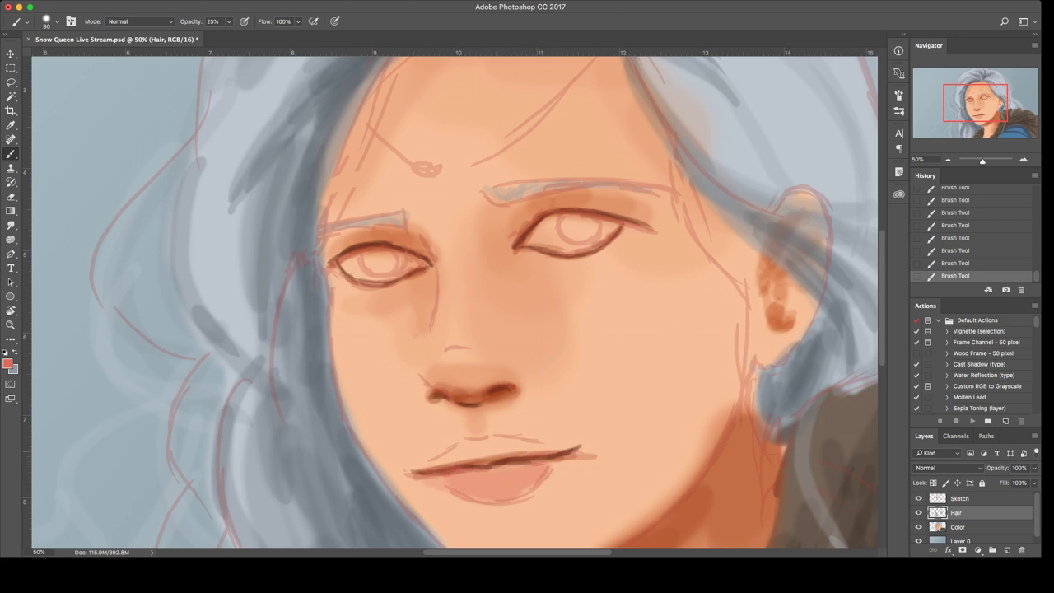
{"action": "mouse_move", "coordinate": [467, 454]}
{"action": "left_mouse_down"}
{"action": "mouse_move", "coordinate": [429, 461]}
{"action": "mouse_move", "coordinate": [546, 443]}
{"action": "mouse_move", "coordinate": [508, 450]}
{"action": "left_mouse_up"}
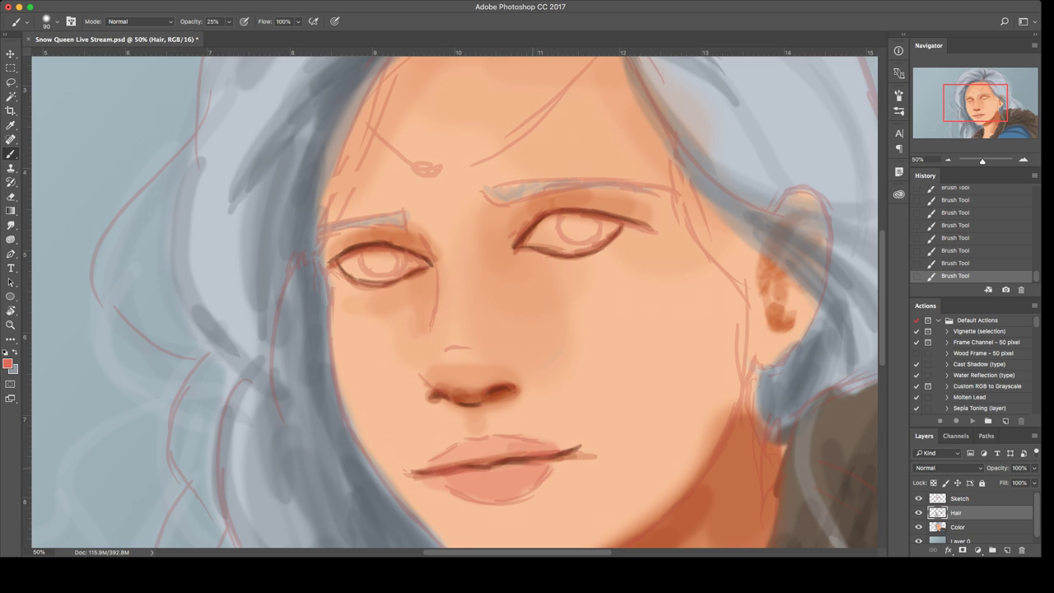
Step: Flip the canvas horizontally to check the face, hide the Sketch layer, and flip the canvas back
{"action": "key", "text": "super+minus"}
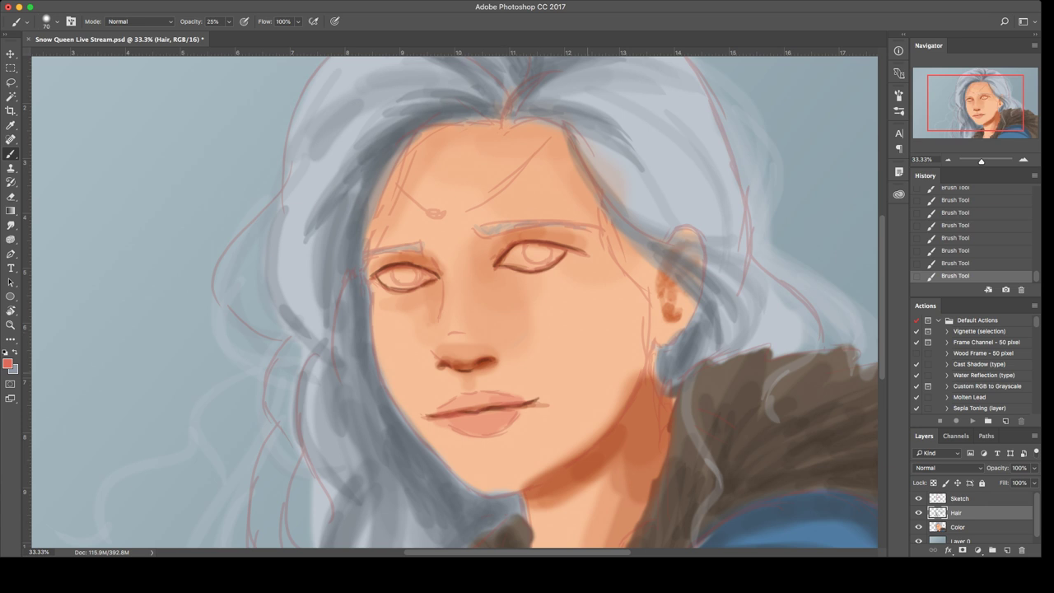
{"action": "key", "text": "super+shift+h"}
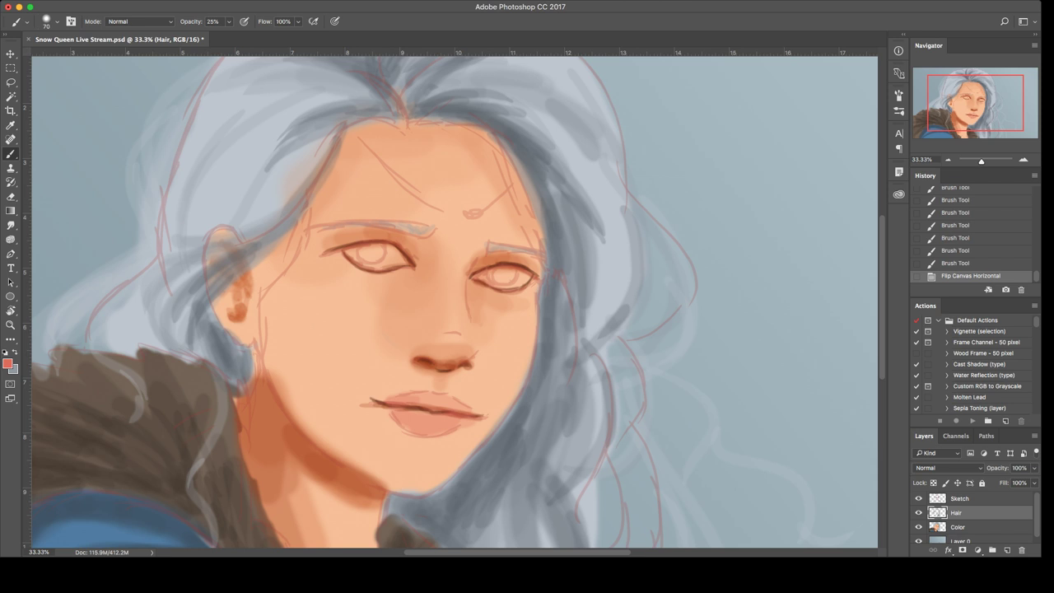
{"action": "left_click", "coordinate": [919, 498]}
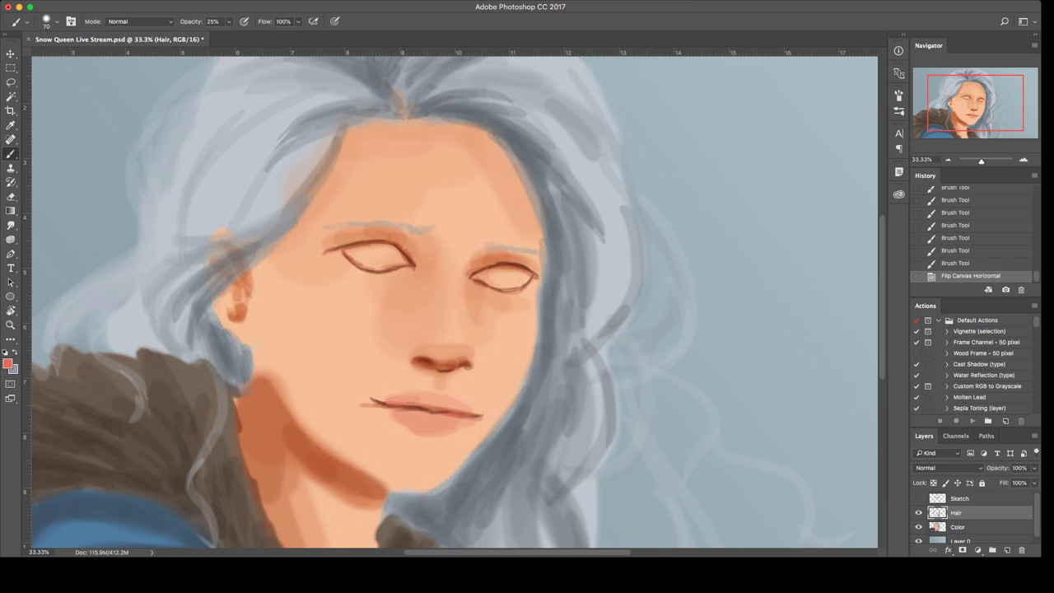
{"action": "key", "text": "ctrl+shift+h"}
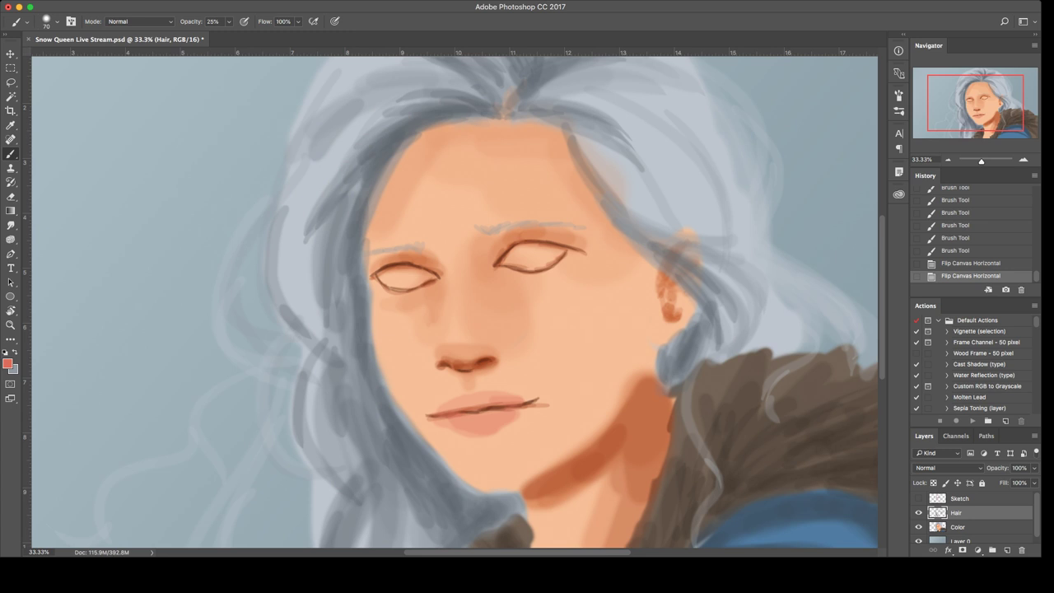
Step: Lasso the facial features on the Hair layer without the eyebrows, feather the selection, and cut them out
{"action": "left_click", "coordinate": [918, 512]}
{"action": "left_click", "coordinate": [919, 512]}
{"action": "key", "text": "l"}
{"action": "mouse_move", "coordinate": [401, 210]}
{"action": "left_mouse_down"}
{"action": "mouse_move", "coordinate": [370, 269]}
{"action": "mouse_move", "coordinate": [426, 424]}
{"action": "mouse_move", "coordinate": [489, 467]}
{"action": "mouse_move", "coordinate": [613, 410]}
{"action": "mouse_move", "coordinate": [632, 331]}
{"action": "mouse_move", "coordinate": [582, 220]}
{"action": "mouse_move", "coordinate": [523, 171]}
{"action": "mouse_move", "coordinate": [398, 208]}
{"action": "left_mouse_up"}
{"action": "key", "text": "alt"}
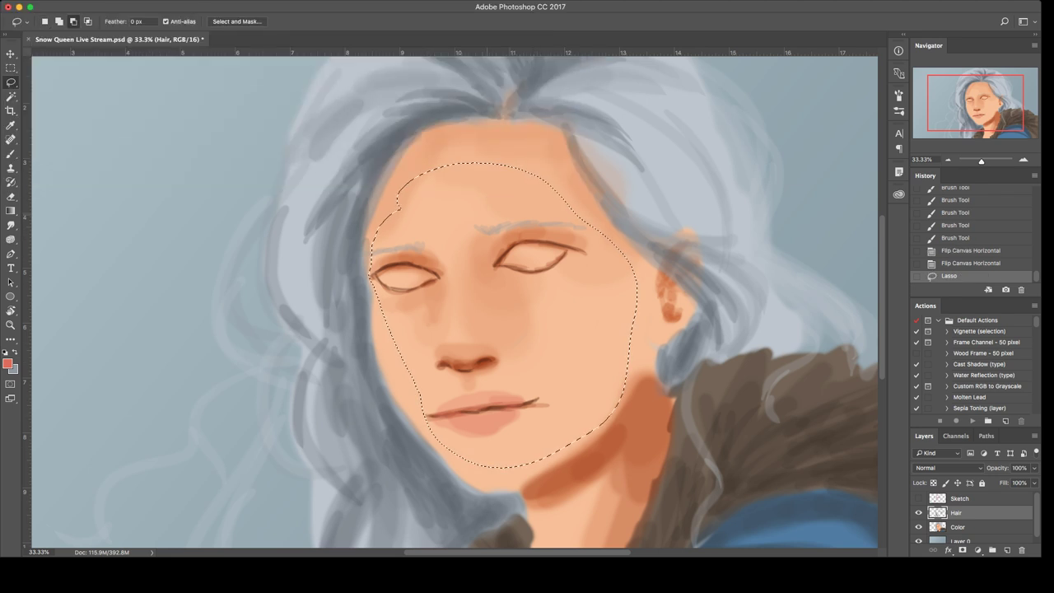
{"action": "mouse_move", "coordinate": [477, 215]}
{"action": "left_mouse_down"}
{"action": "mouse_move", "coordinate": [479, 236]}
{"action": "mouse_move", "coordinate": [591, 228]}
{"action": "mouse_move", "coordinate": [465, 214]}
{"action": "mouse_move", "coordinate": [420, 248]}
{"action": "mouse_move", "coordinate": [381, 253]}
{"action": "mouse_move", "coordinate": [438, 229]}
{"action": "left_mouse_up"}
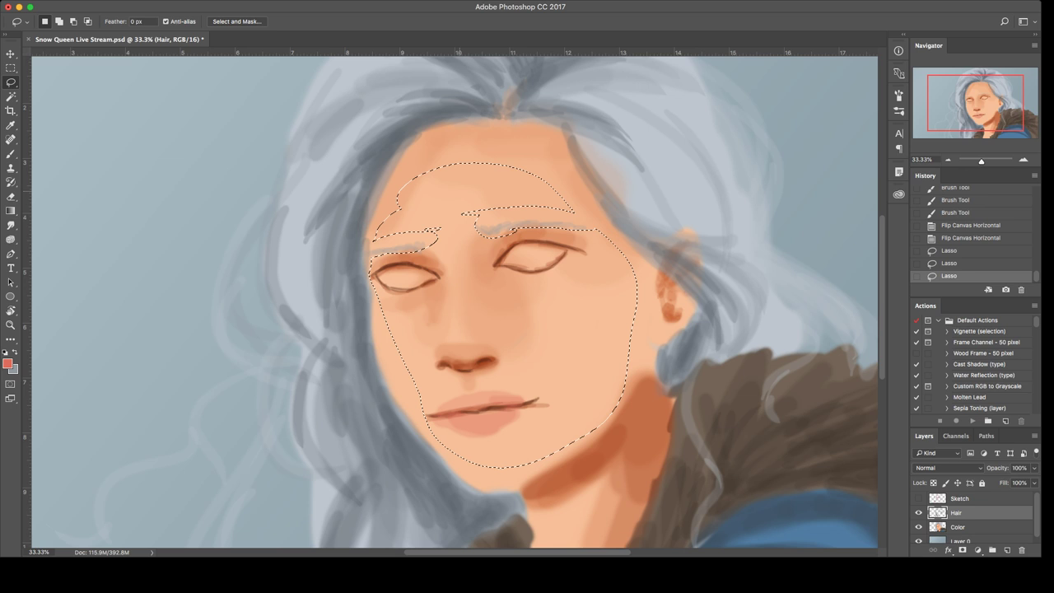
{"action": "key", "text": "shift+F6"}
{"action": "key", "text": "Return"}
{"action": "key", "text": "ctrl+x"}
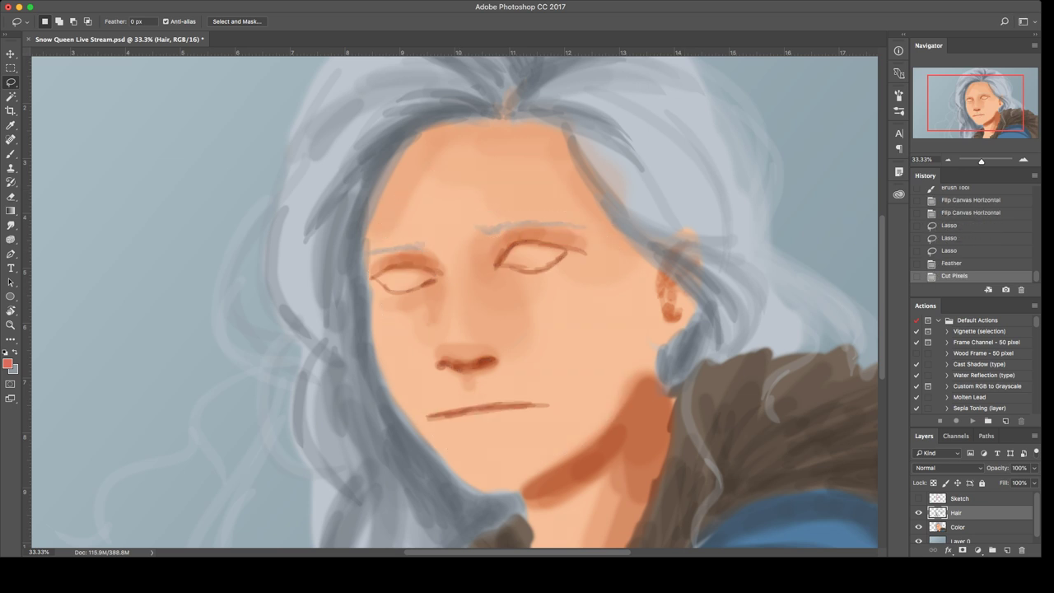
Step: Paste the cut facial features in place above the Color layer and merge them down into it
{"action": "left_click", "coordinate": [963, 527]}
{"action": "key", "text": "ctrl+v"}
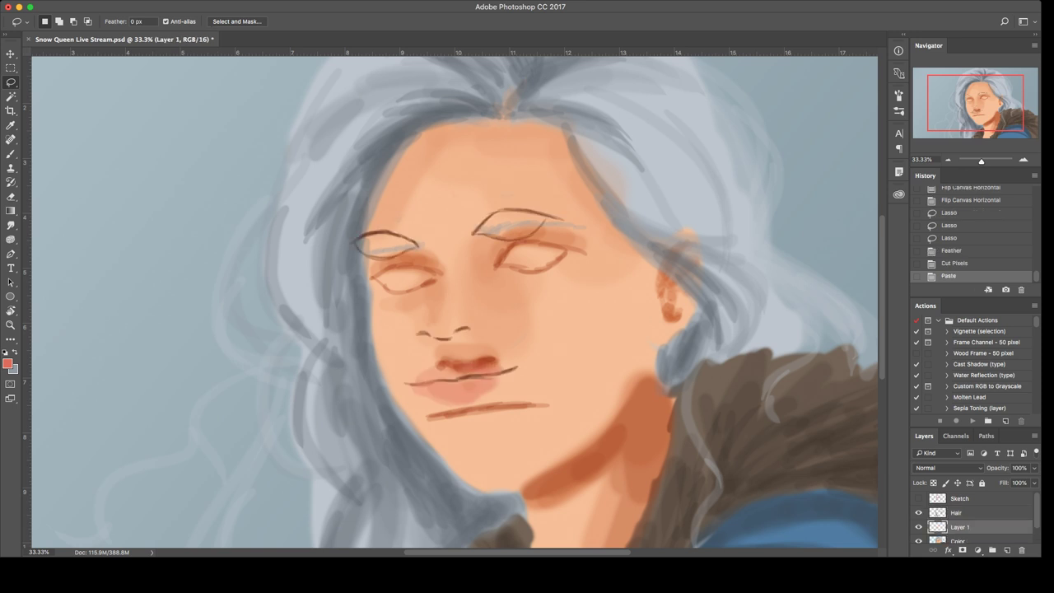
{"action": "key", "text": "ctrl+z"}
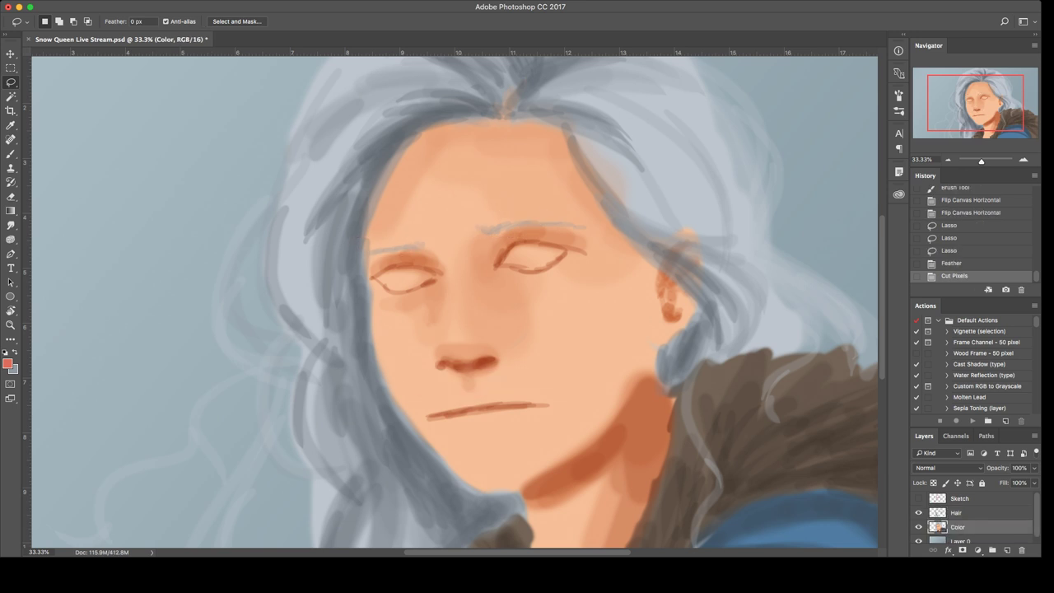
{"action": "key", "text": "ctrl+shift+v"}
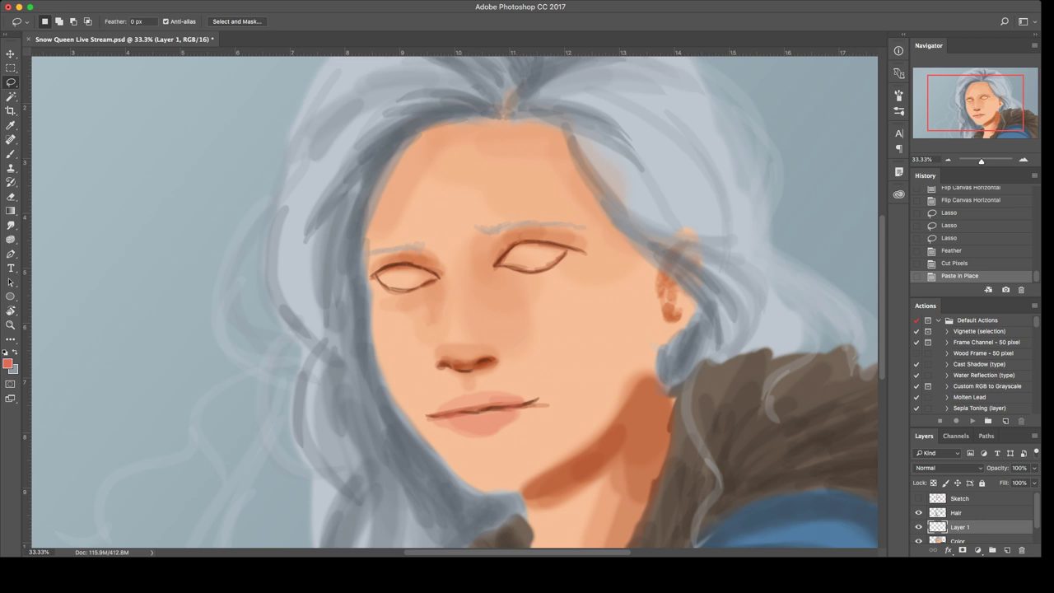
{"action": "key", "text": "super+r"}
{"action": "key", "text": "super+r"}
{"action": "key", "text": "super+e"}
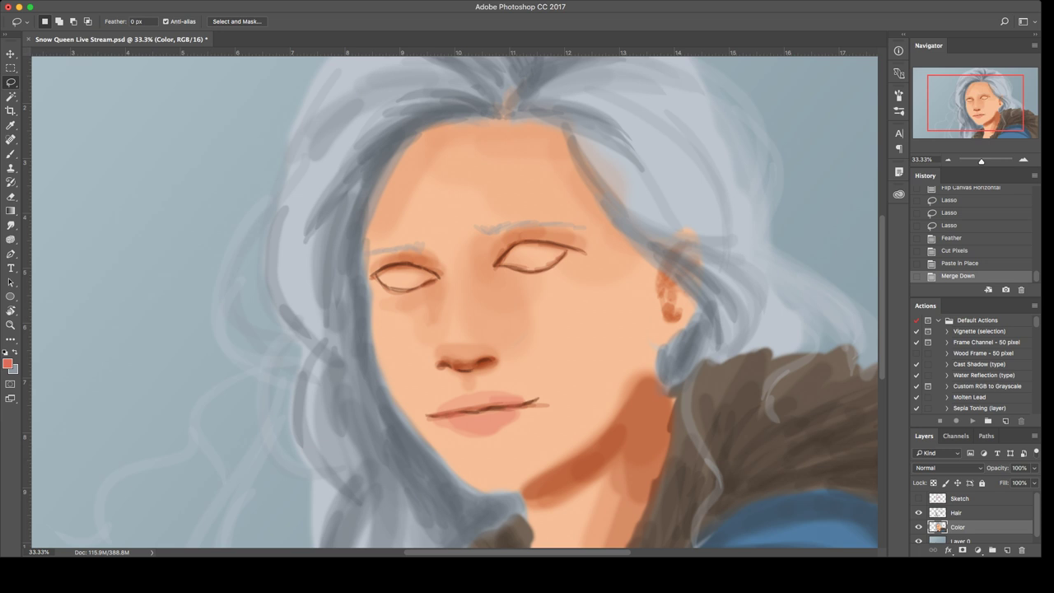
{"action": "mouse_move", "coordinate": [474, 212]}
{"action": "left_mouse_down"}
{"action": "mouse_move", "coordinate": [535, 295]}
{"action": "mouse_move", "coordinate": [535, 189]}
{"action": "mouse_move", "coordinate": [445, 221]}
{"action": "left_mouse_up"}
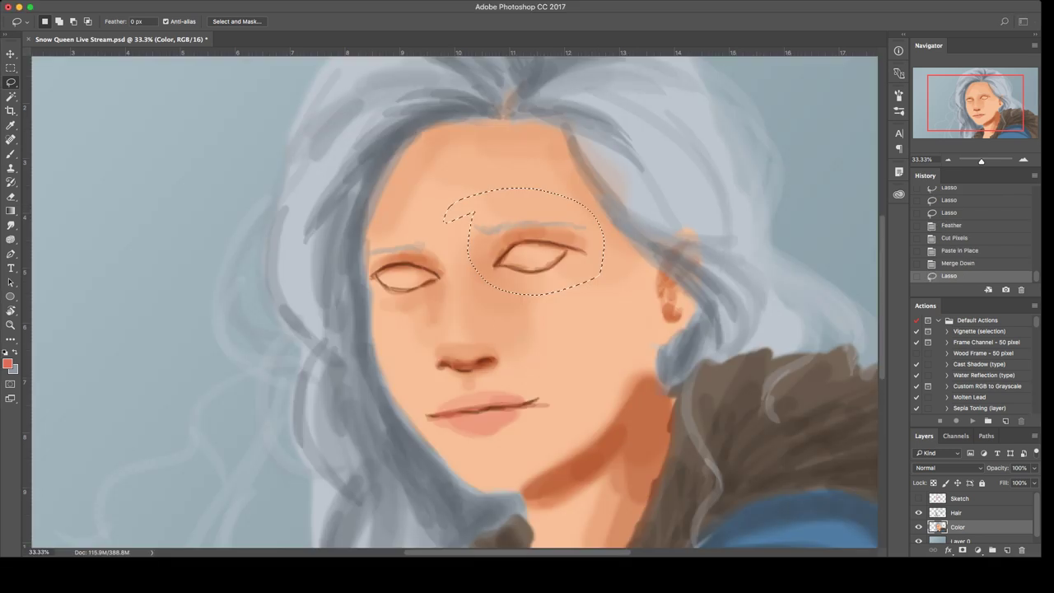
{"action": "key", "text": "shift+F6"}
{"action": "key", "text": "Return"}
{"action": "key", "text": "ctrl+t"}
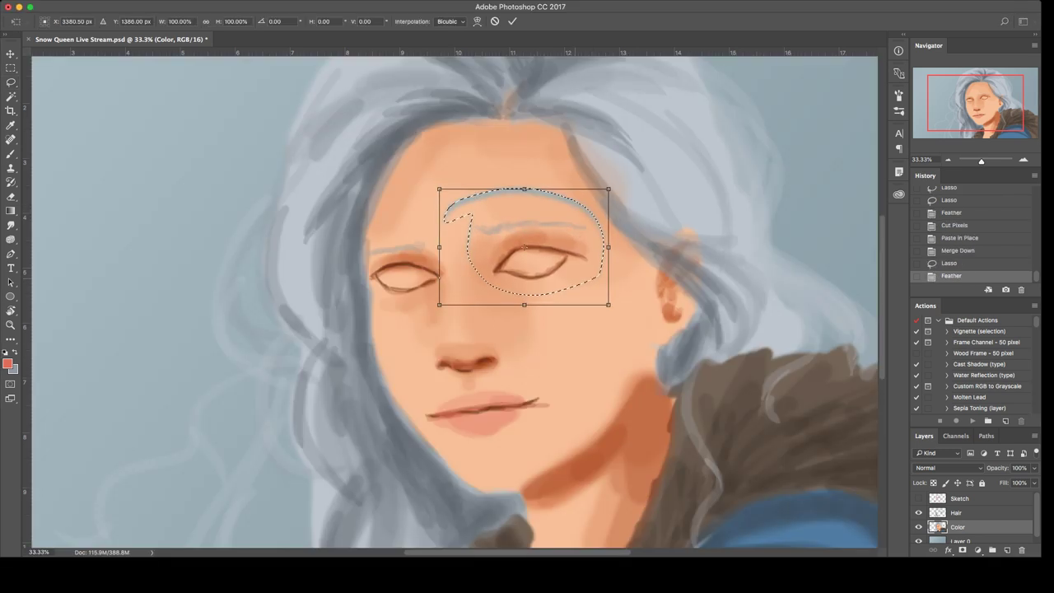
{"action": "key", "text": "Return"}
{"action": "key", "text": "ctrl+d"}
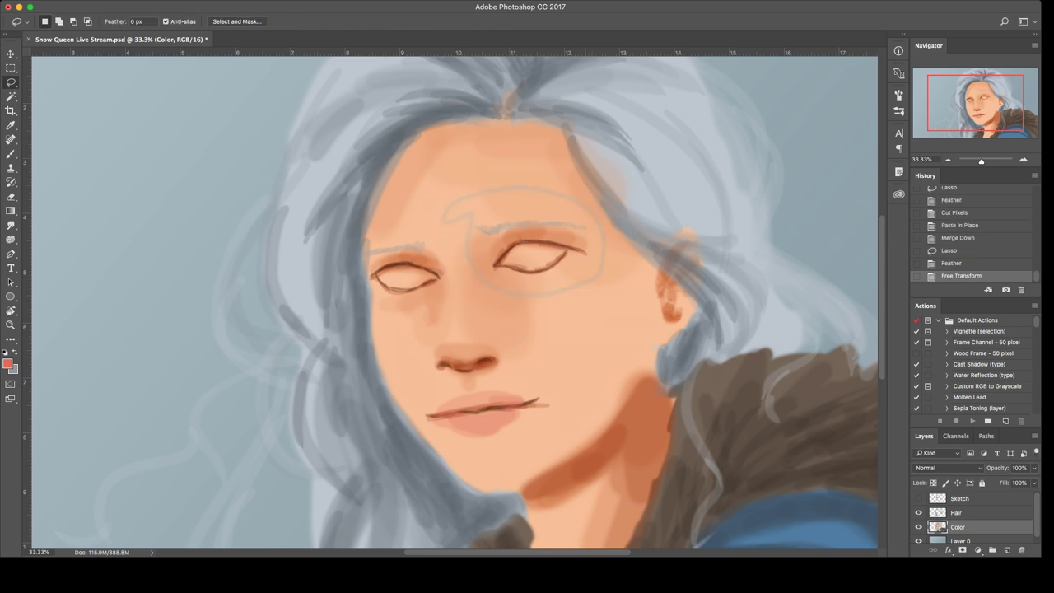
{"action": "key", "text": "ctrl+alt+z"}
{"action": "key", "text": "ctrl+alt+z"}
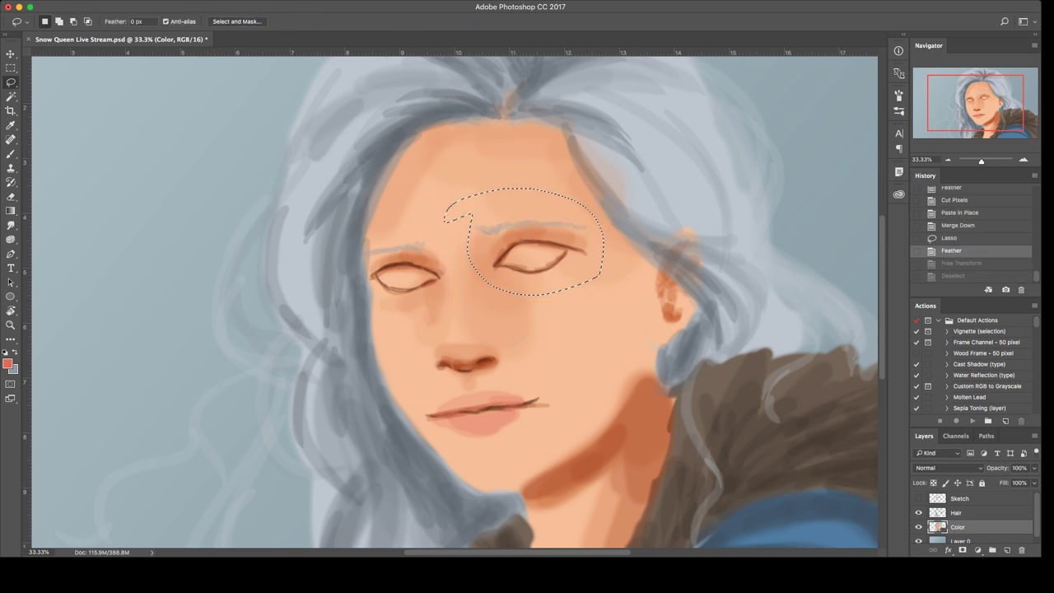
Step: Clear the selection, duplicate the Color layer, and clip the copy to the original
{"action": "key", "text": "ctrl+d"}
{"action": "key", "text": "ctrl+j"}
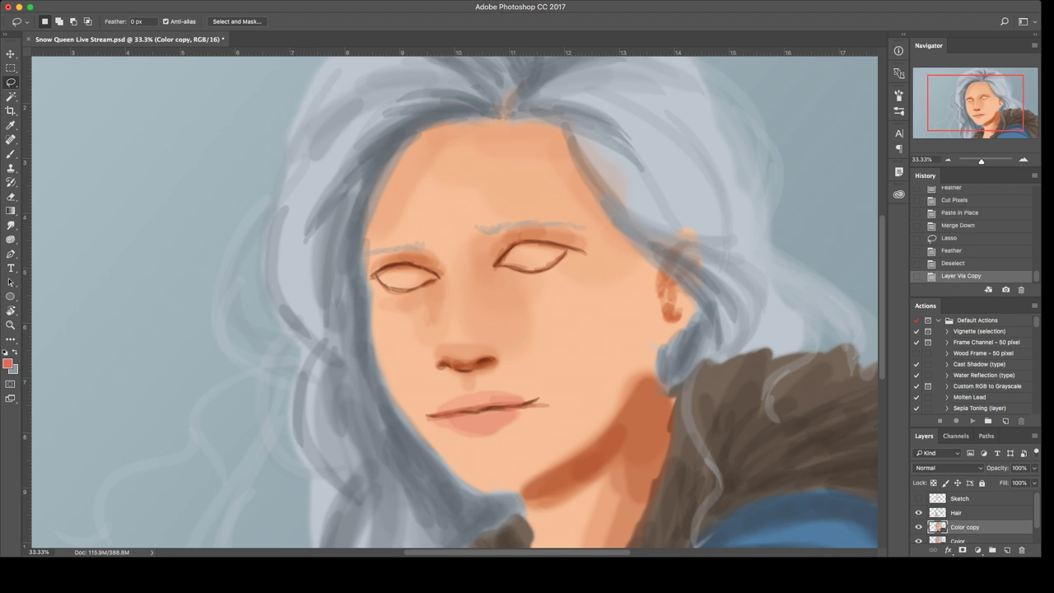
{"action": "key", "text": "ctrl+alt+g"}
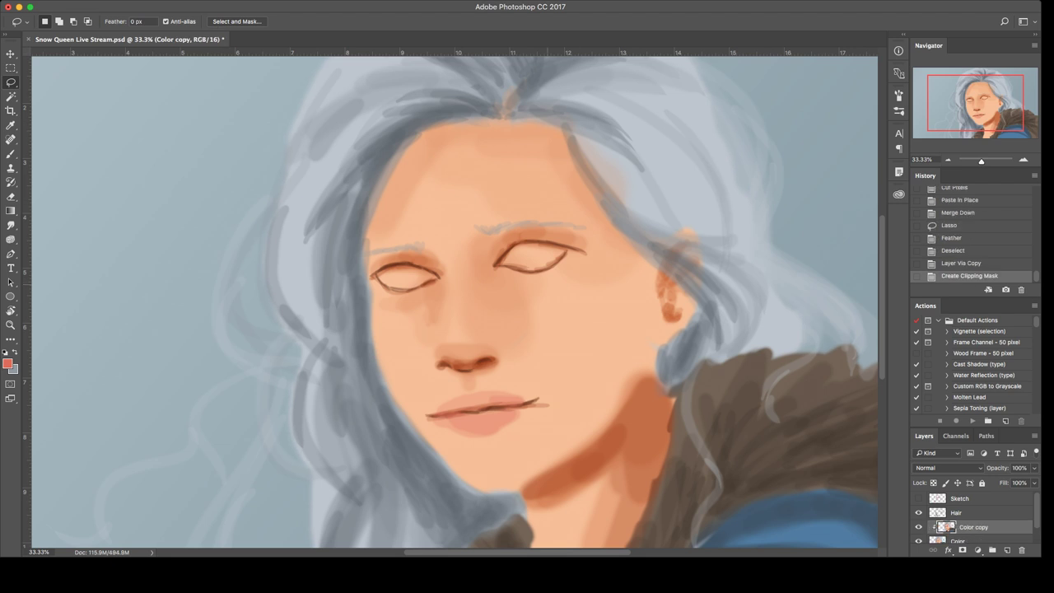
Step: Lasso and feather the eye nearer the ear on the Color copy, shift it slightly outward and down, and save the document
{"action": "mouse_move", "coordinate": [466, 216]}
{"action": "left_mouse_down"}
{"action": "mouse_move", "coordinate": [607, 265]}
{"action": "mouse_move", "coordinate": [473, 197]}
{"action": "mouse_move", "coordinate": [466, 216]}
{"action": "left_mouse_up"}
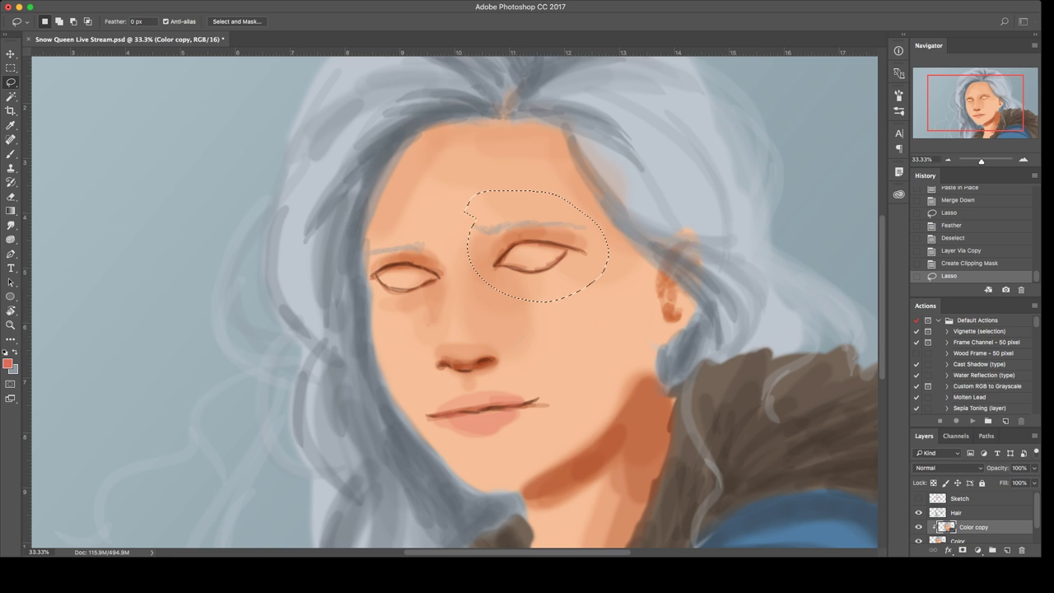
{"action": "key", "text": "shift+F6"}
{"action": "key", "text": "Return"}
{"action": "key", "text": "ctrl+t"}
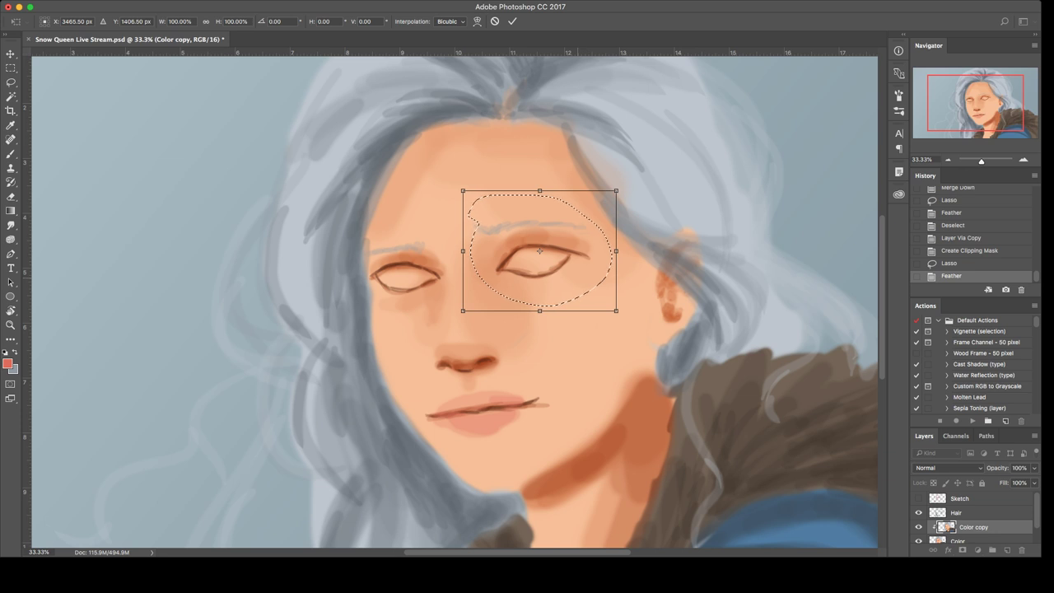
{"action": "key", "text": "Return"}
{"action": "key", "text": "ctrl+d"}
{"action": "key", "text": "ctrl+s"}
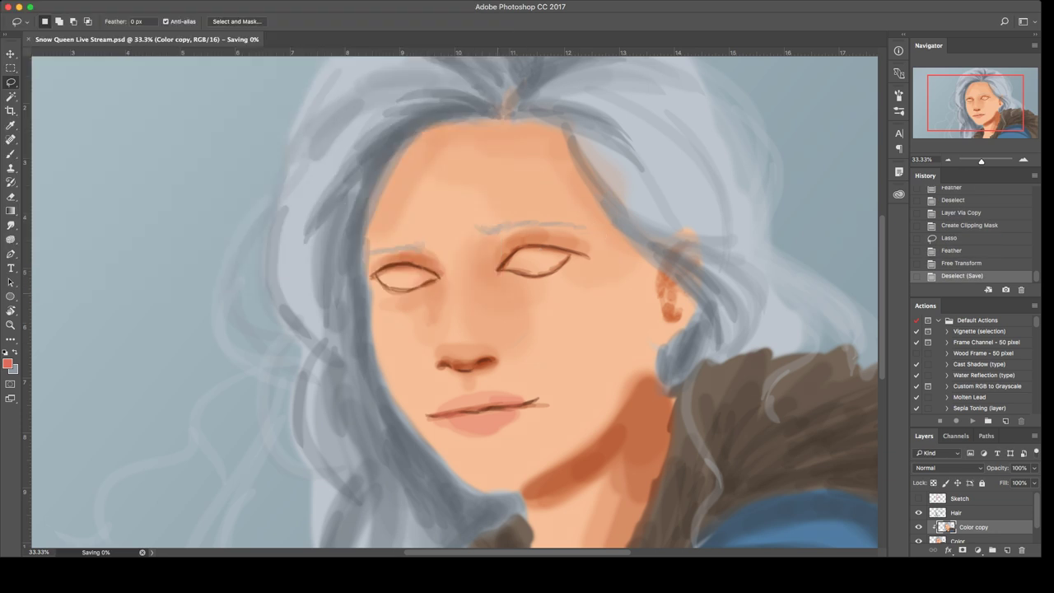
Step: Sample the dark orange neck shadow and softly shade the inner corner of the farther eye and the side of the nose bridge
{"action": "key", "text": "b"}
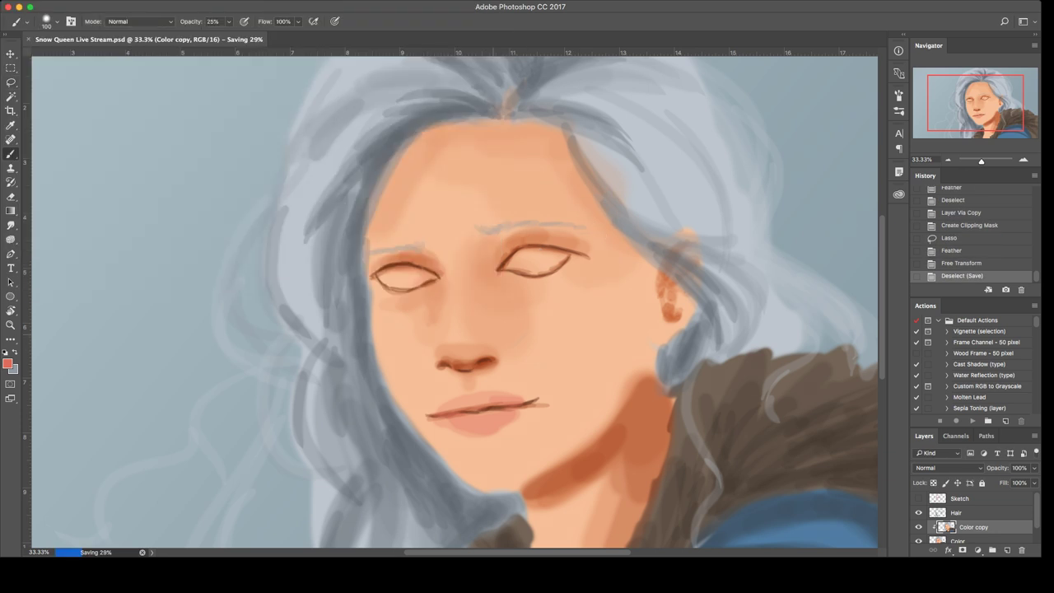
{"action": "left_click", "coordinate": [600, 454], "text": "alt"}
{"action": "left_click_drag", "start_coordinate": [437, 310], "coordinate": [436, 329]}
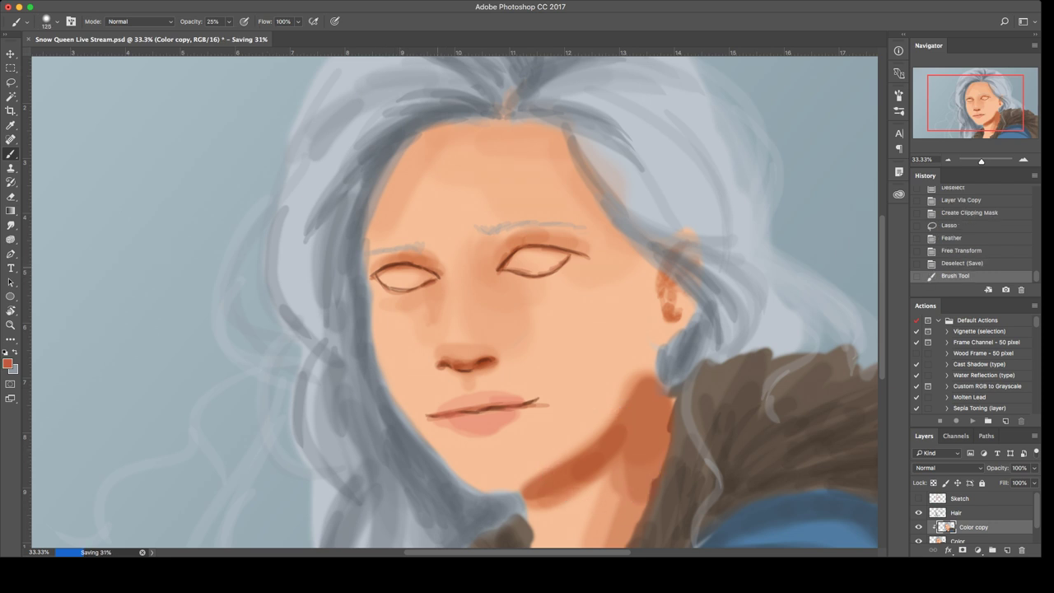
{"action": "key", "text": "bracketleft"}
{"action": "left_click_drag", "start_coordinate": [432, 260], "coordinate": [440, 275]}
{"action": "key", "text": "super+z"}
{"action": "mouse_move", "coordinate": [435, 265]}
{"action": "left_mouse_down"}
{"action": "mouse_move", "coordinate": [442, 289]}
{"action": "mouse_move", "coordinate": [408, 302]}
{"action": "mouse_move", "coordinate": [438, 311]}
{"action": "left_mouse_up"}
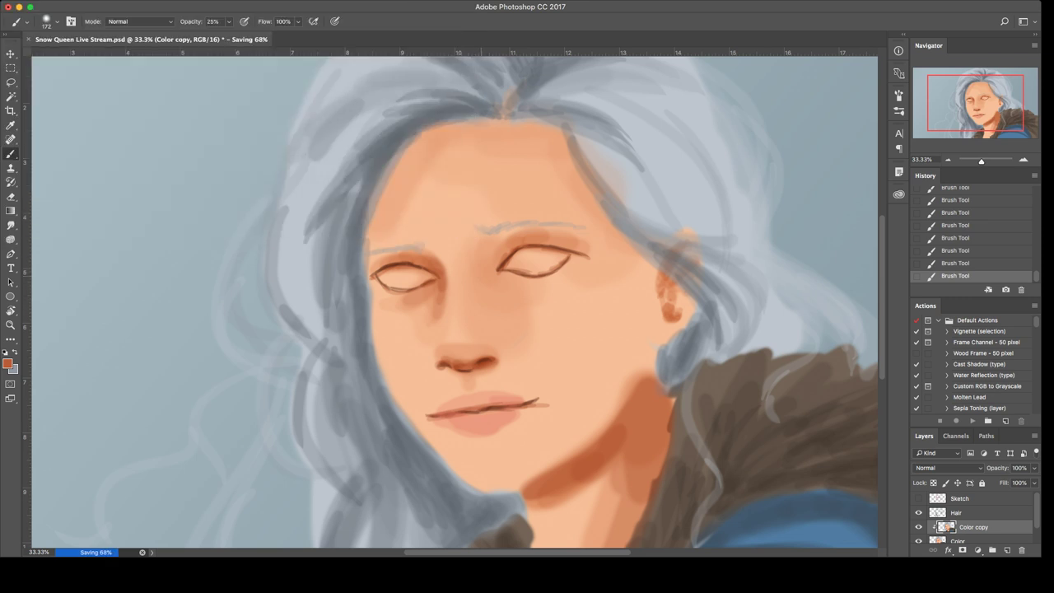
Step: Deepen the eye sockets with the same dark orange, shading beside the nose bridge and beneath both eyes
{"action": "key", "text": "bracketright"}
{"action": "key", "text": "bracketright"}
{"action": "key", "text": "bracketright"}
{"action": "mouse_move", "coordinate": [496, 247]}
{"action": "left_mouse_down"}
{"action": "mouse_move", "coordinate": [484, 263]}
{"action": "mouse_move", "coordinate": [497, 241]}
{"action": "left_mouse_up"}
{"action": "key", "text": "super+z"}
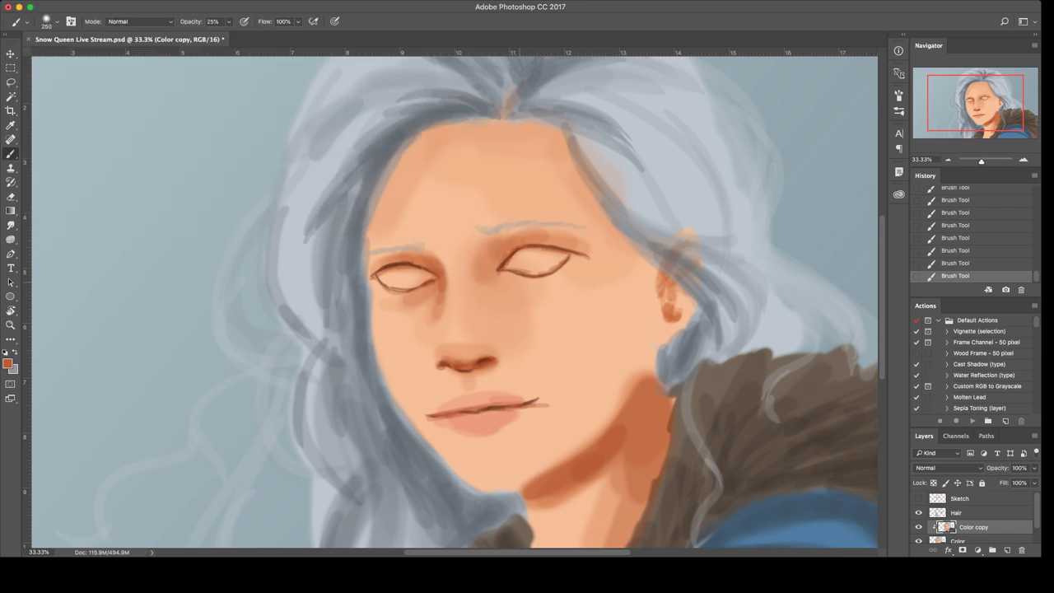
{"action": "mouse_move", "coordinate": [517, 284]}
{"action": "left_mouse_down"}
{"action": "mouse_move", "coordinate": [563, 282]}
{"action": "mouse_move", "coordinate": [532, 295]}
{"action": "left_mouse_up"}
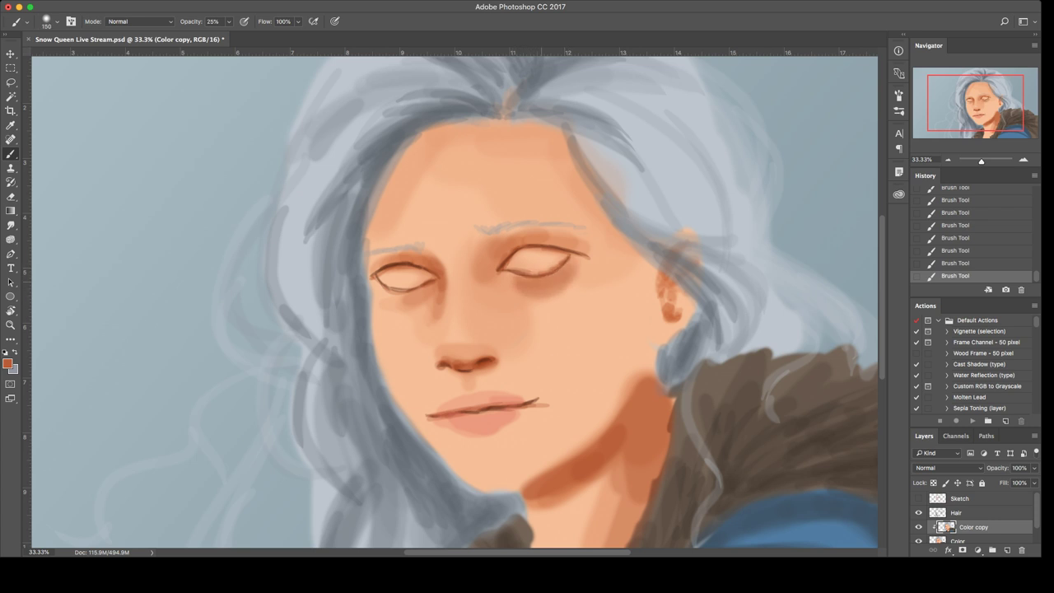
{"action": "left_click_drag", "start_coordinate": [582, 258], "coordinate": [574, 268]}
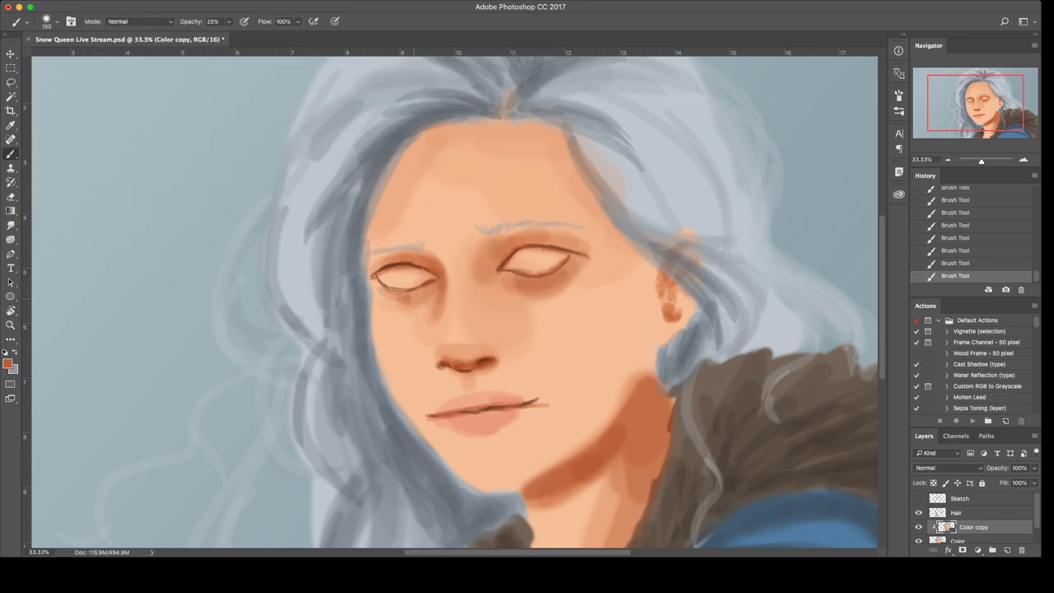
{"action": "left_click_drag", "start_coordinate": [383, 294], "coordinate": [403, 300]}
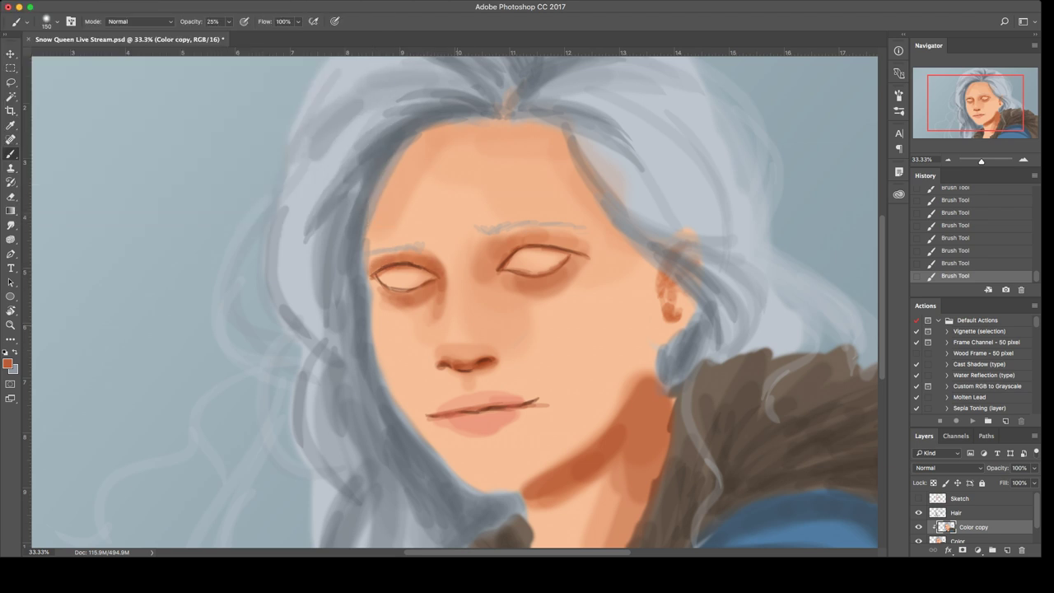
Step: Shade the forehead along the hairline with a larger brush and darken the shadow under the jaw and on the neck
{"action": "key", "text": "bracketright"}
{"action": "key", "text": "bracketleft"}
{"action": "key", "text": "bracketright"}
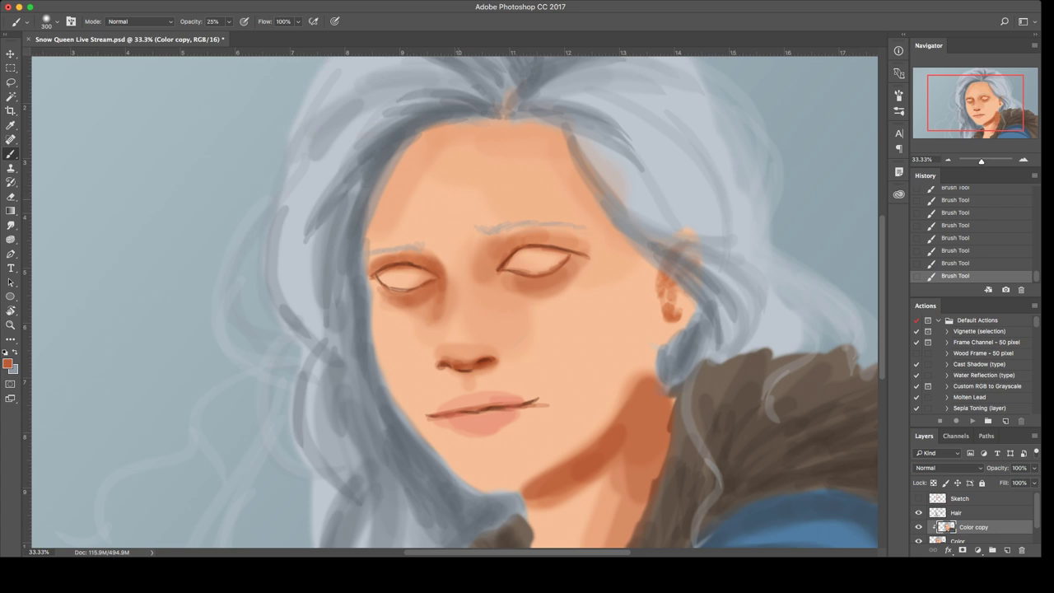
{"action": "mouse_move", "coordinate": [395, 216]}
{"action": "left_mouse_down"}
{"action": "mouse_move", "coordinate": [416, 177]}
{"action": "mouse_move", "coordinate": [453, 153]}
{"action": "mouse_move", "coordinate": [568, 142]}
{"action": "left_mouse_up"}
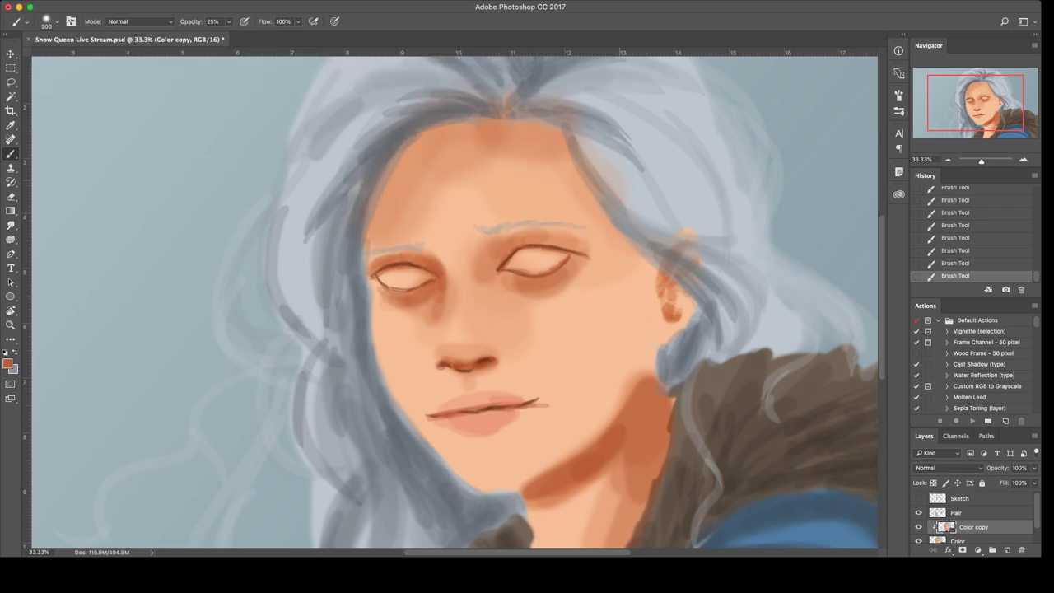
{"action": "key", "text": "super+z"}
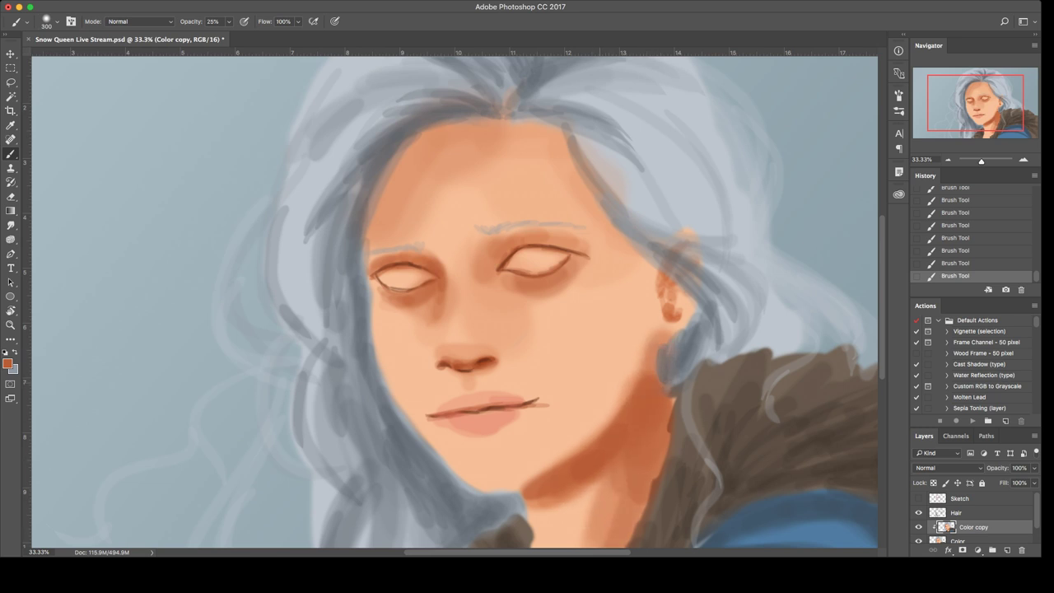
{"action": "key", "text": "bracketleft"}
{"action": "key", "text": "bracketleft"}
{"action": "key", "text": "bracketleft"}
{"action": "key", "text": "bracketleft"}
{"action": "key", "text": "bracketleft"}
Step: Try glazing a redder orange over the lower cheek and jaw with a 600 px brush
{"action": "key", "text": "i"}
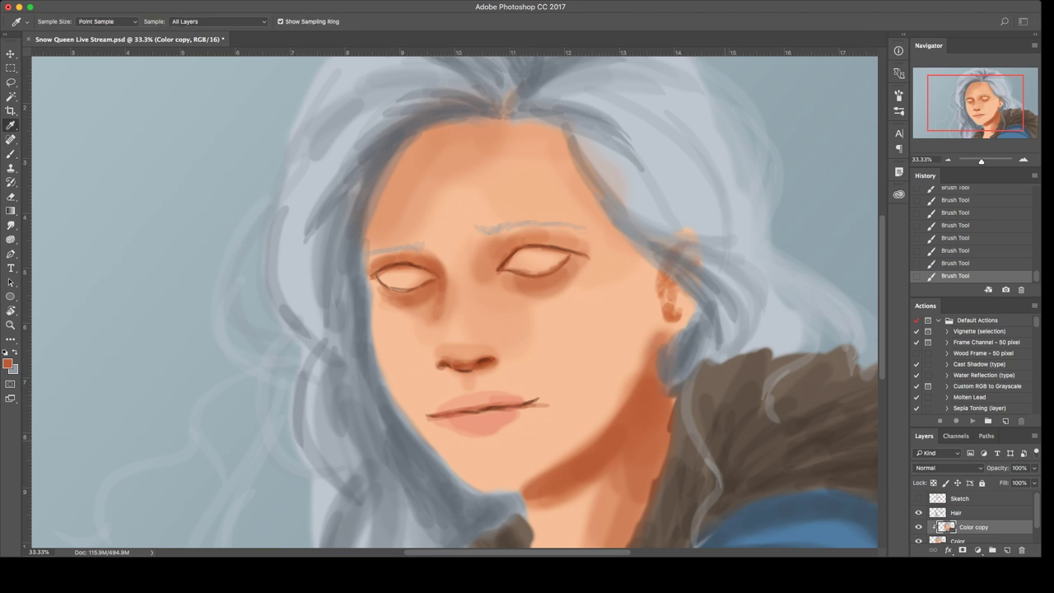
{"action": "key", "text": "Return"}
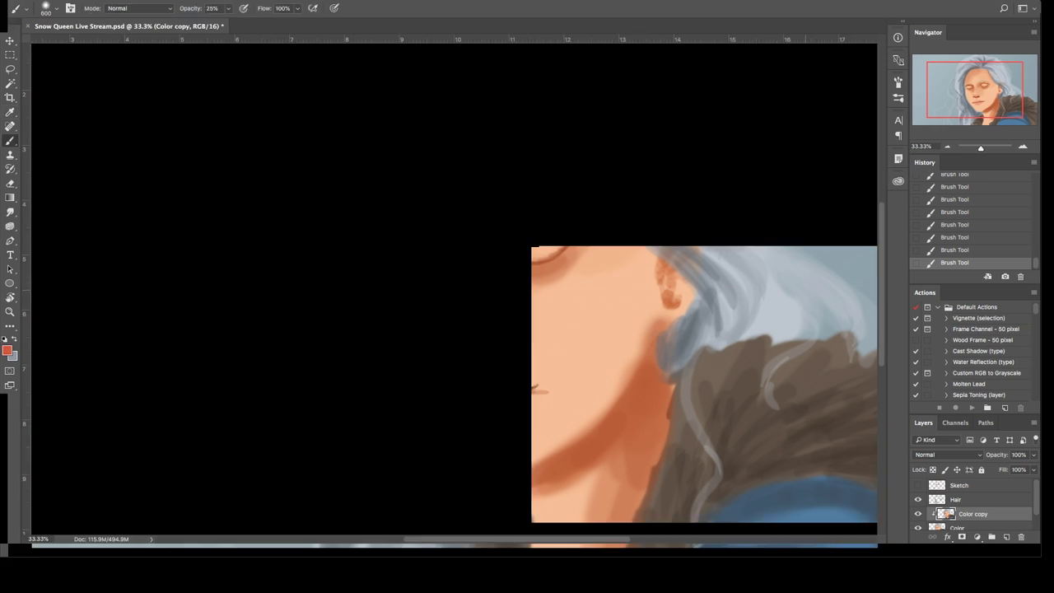
{"action": "mouse_move", "coordinate": [633, 361]}
{"action": "left_mouse_down"}
{"action": "mouse_move", "coordinate": [563, 449]}
{"action": "mouse_move", "coordinate": [533, 468]}
{"action": "left_mouse_up"}
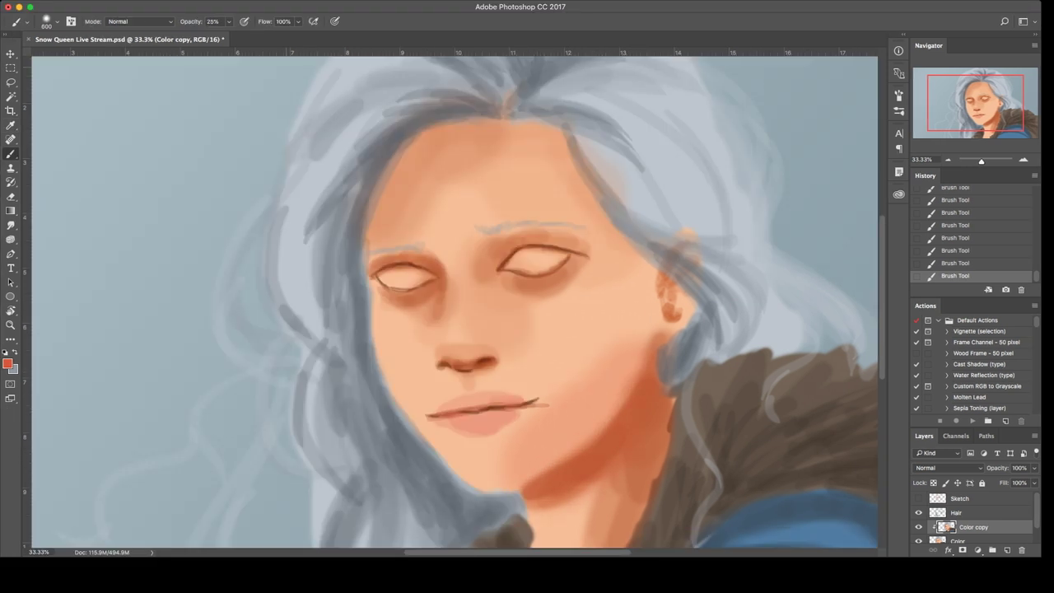
{"action": "key", "text": "super+z"}
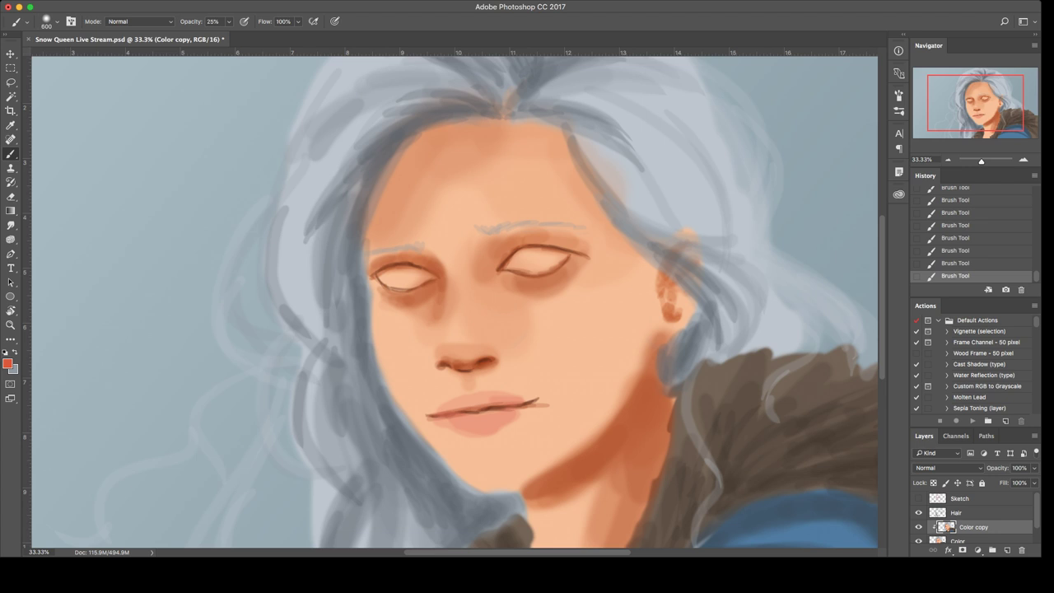
Step: Sample a light orange from a test glaze on the cheek, undo the glaze, and blend the tint over the jaw edge, neck and forehead
{"action": "key", "text": "i"}
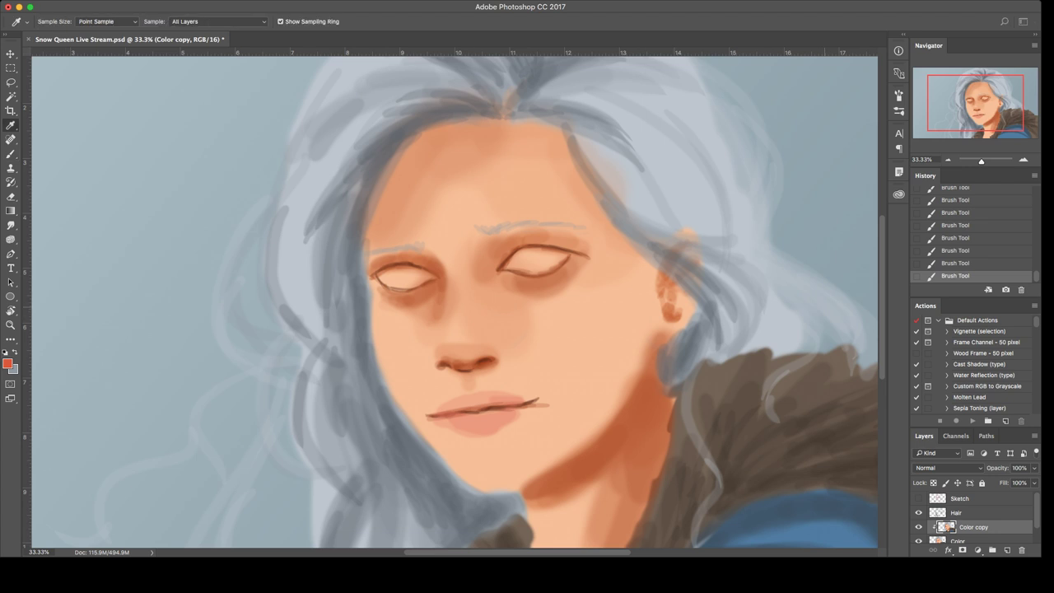
{"action": "key", "text": "b"}
{"action": "left_click_drag", "start_coordinate": [617, 383], "coordinate": [559, 457]}
{"action": "mouse_move", "coordinate": [592, 419]}
{"action": "left_mouse_down"}
{"action": "mouse_move", "coordinate": [568, 432]}
{"action": "mouse_move", "coordinate": [642, 330]}
{"action": "left_mouse_up"}
{"action": "left_click", "coordinate": [593, 389], "text": "alt"}
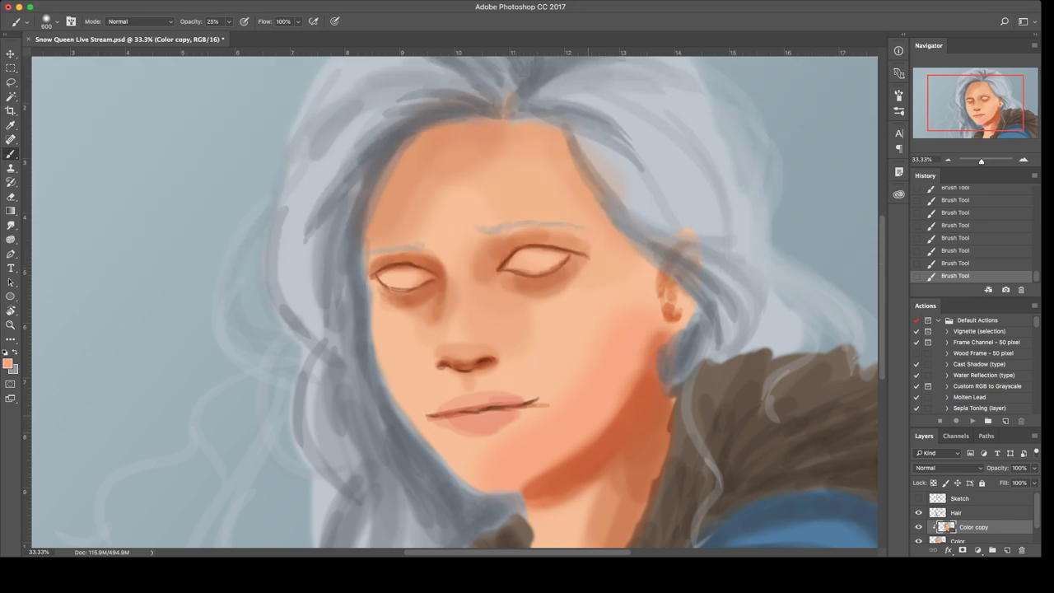
{"action": "key", "text": "super+z"}
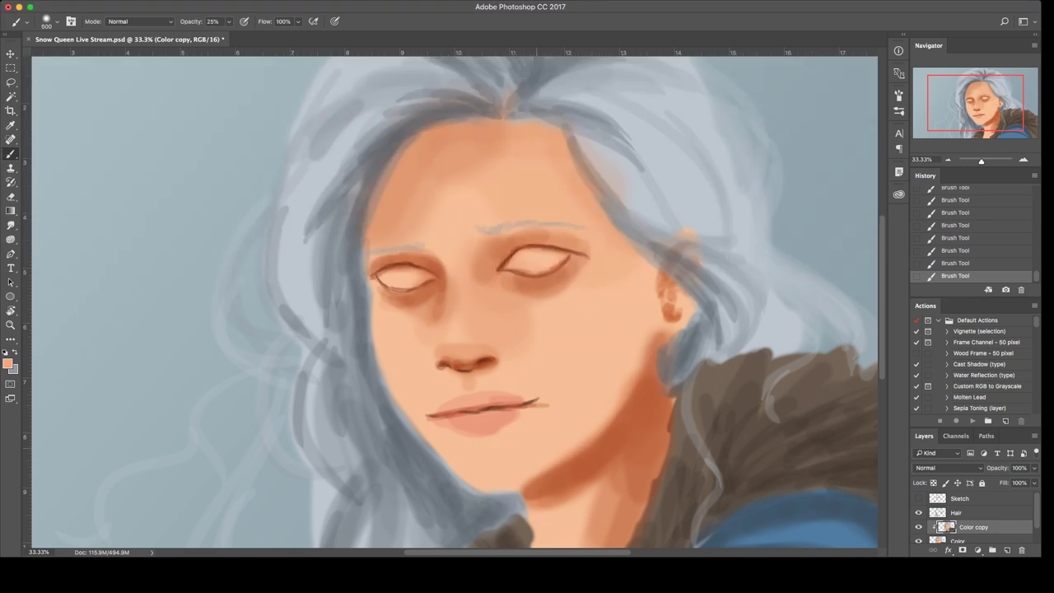
{"action": "left_click_drag", "start_coordinate": [519, 462], "coordinate": [602, 408]}
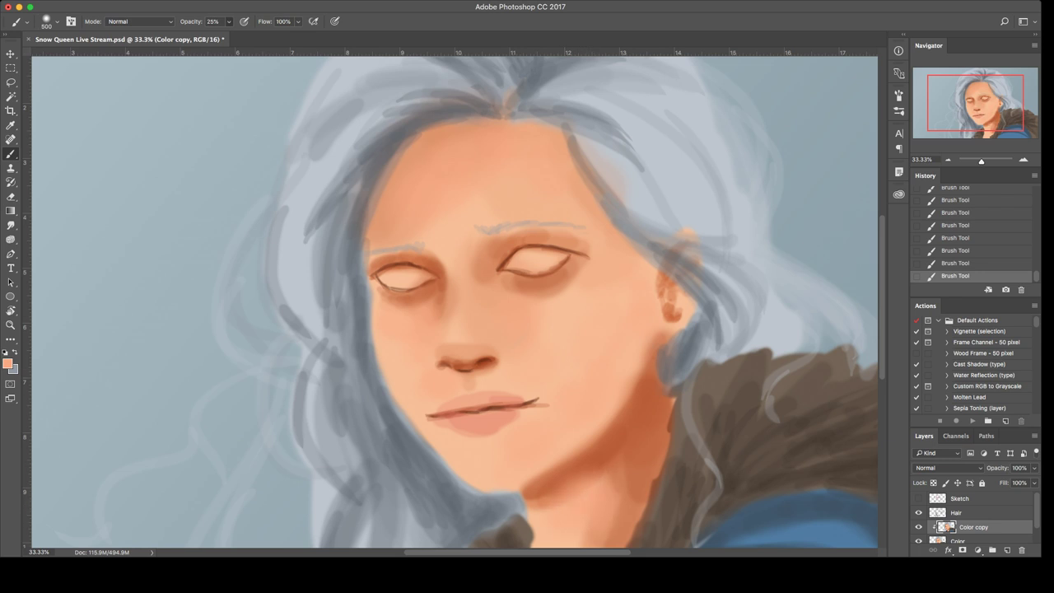
Step: Set the brush opacity to 17%, pick a pale peach, and lighten the skin below both eyes with a smaller brush
{"action": "key", "text": "1"}
{"action": "key", "text": "9"}
{"action": "key", "text": "i"}
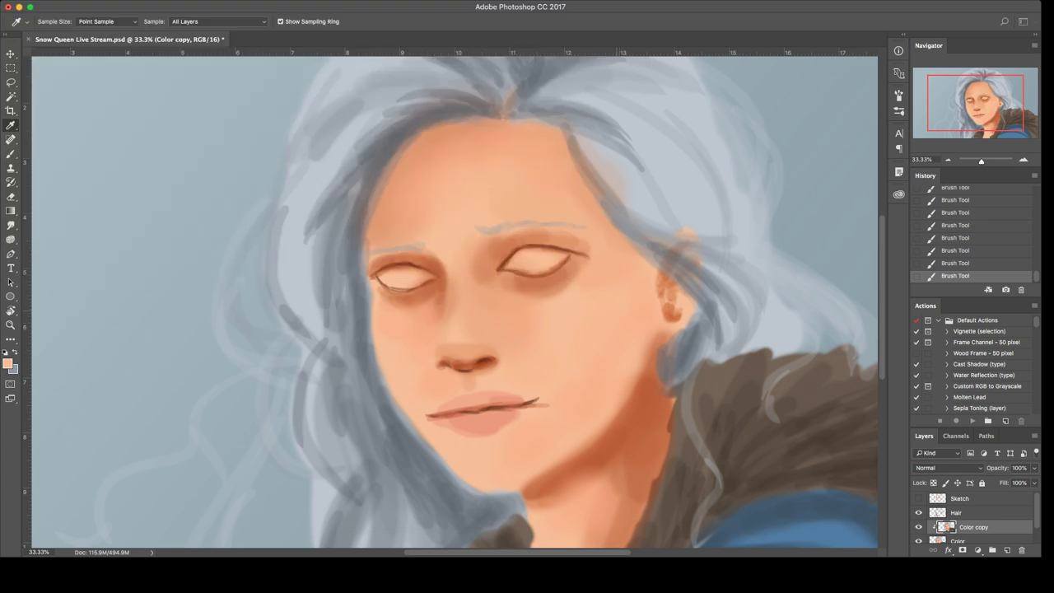
{"action": "key", "text": "b"}
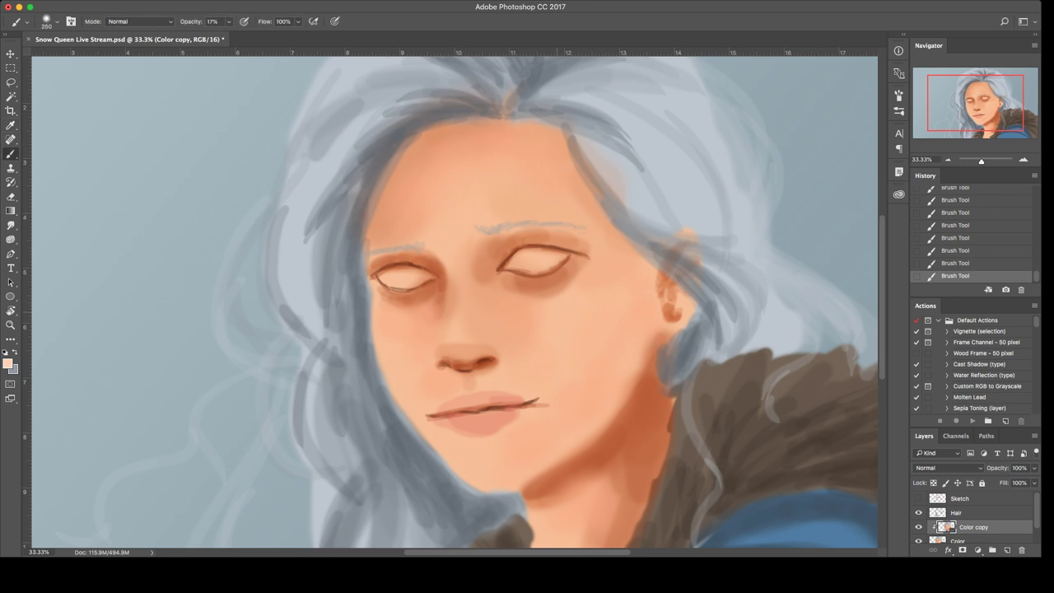
{"action": "key", "text": "bracketleft"}
{"action": "key", "text": "bracketleft"}
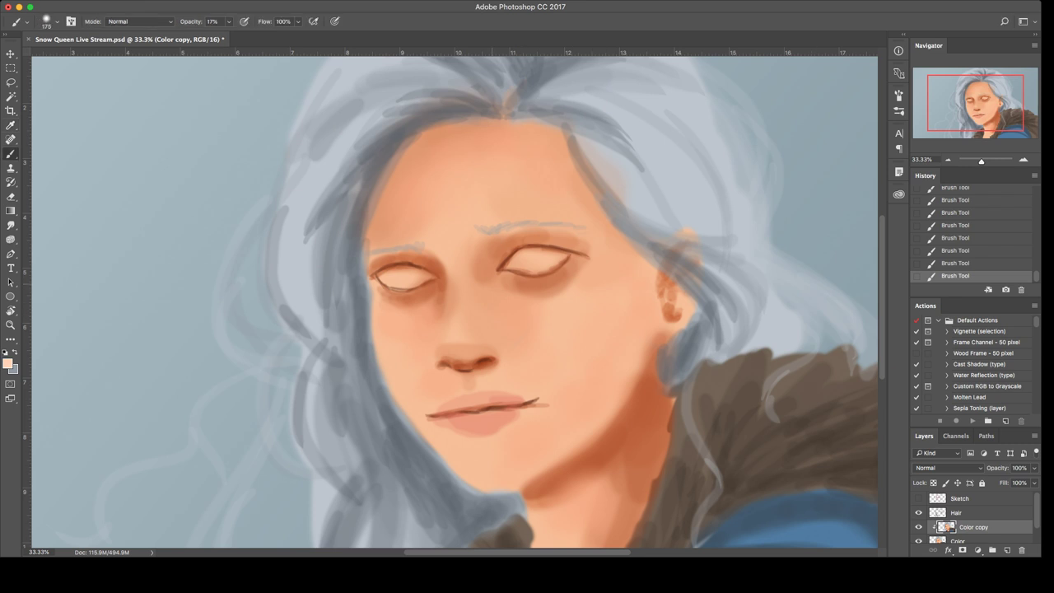
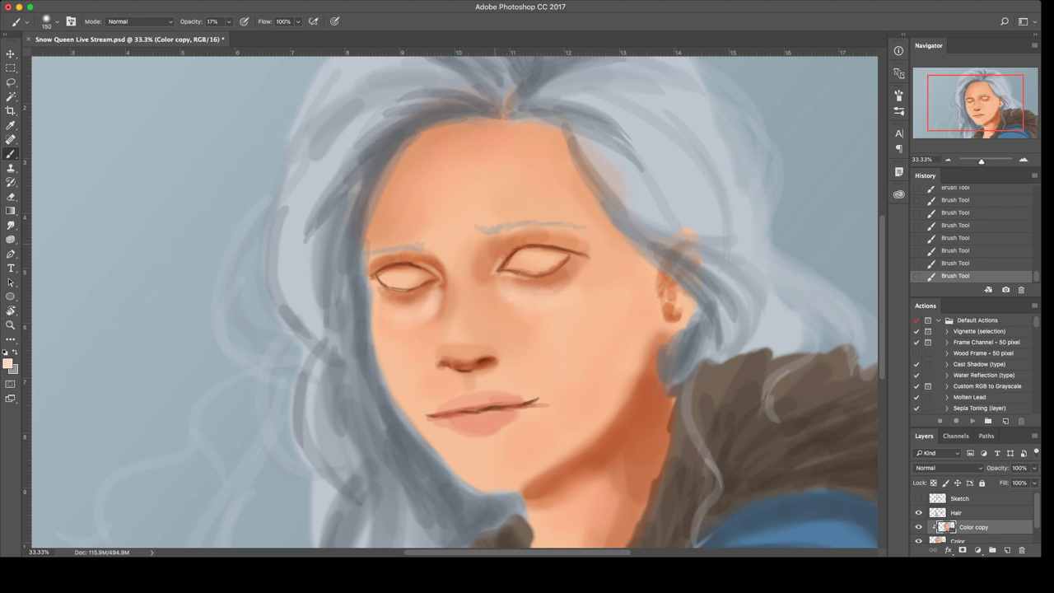
Step: Build pale peach highlights on the forehead, nose and chin, varying the brush size for each area
{"action": "key", "text": "bracketright"}
{"action": "key", "text": "bracketright"}
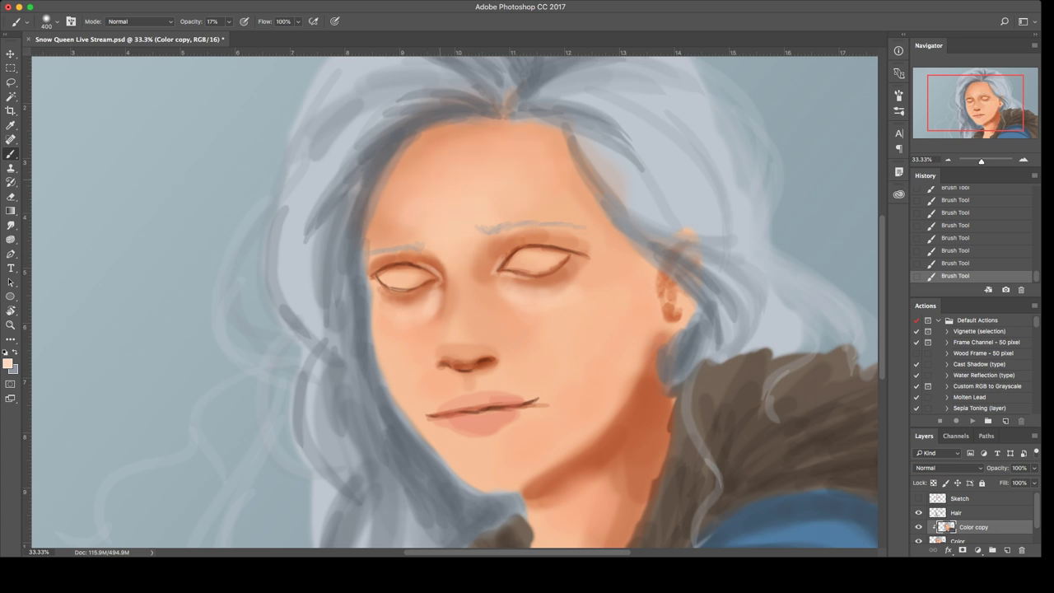
{"action": "key", "text": "bracketleft"}
{"action": "key", "text": "bracketleft"}
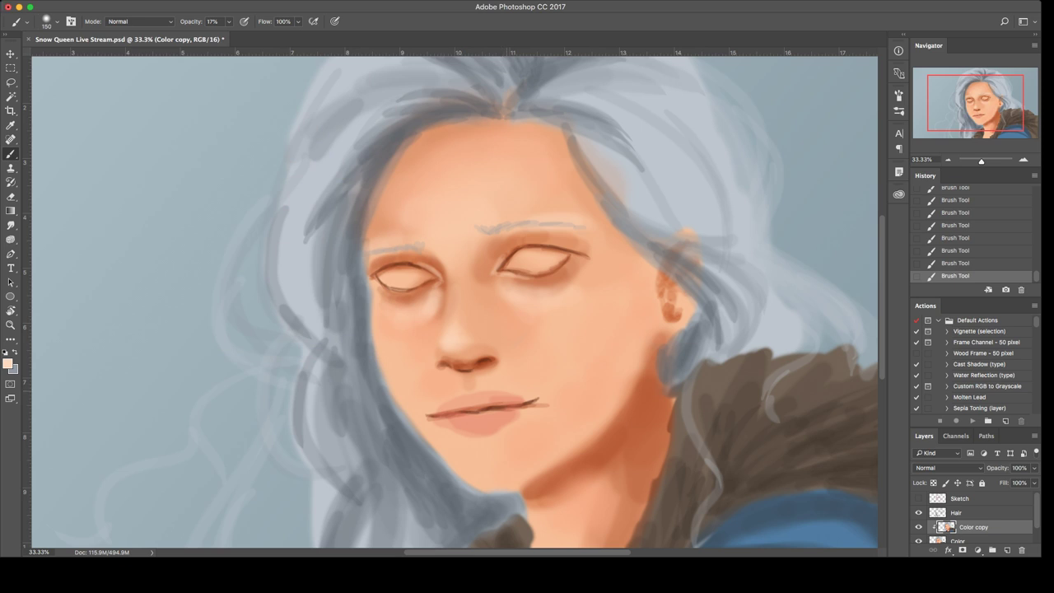
{"action": "key", "text": "bracketright"}
{"action": "key", "text": "bracketright"}
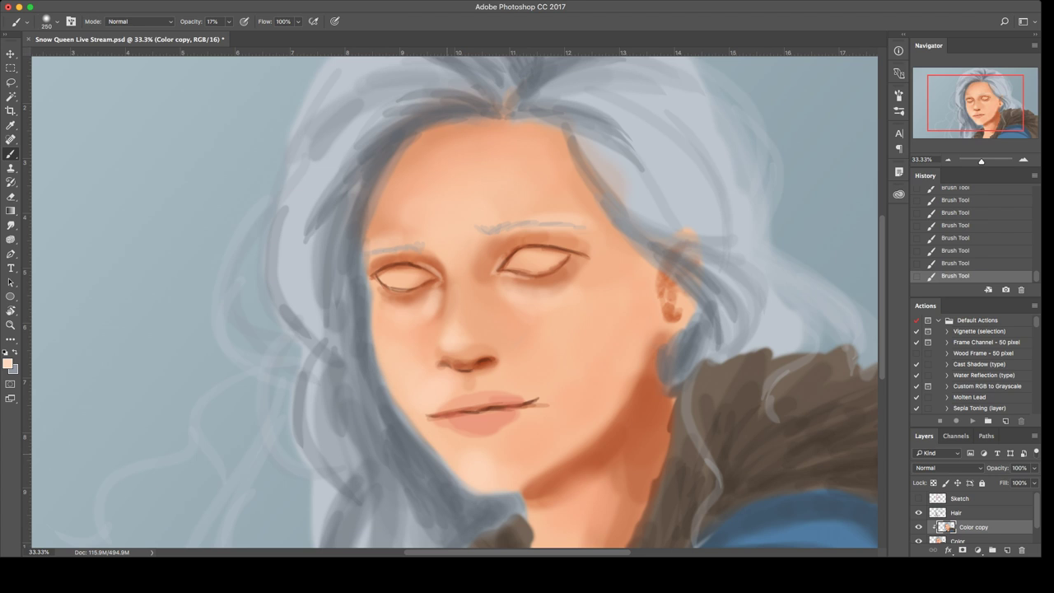
{"action": "key", "text": "bracketleft"}
Step: Set the foreground colour to white and softly brighten the inside of both eyes with a 100 px brush
{"action": "key", "text": "super+minus"}
{"action": "key", "text": "super+minus"}
{"action": "key", "text": "super+plus"}
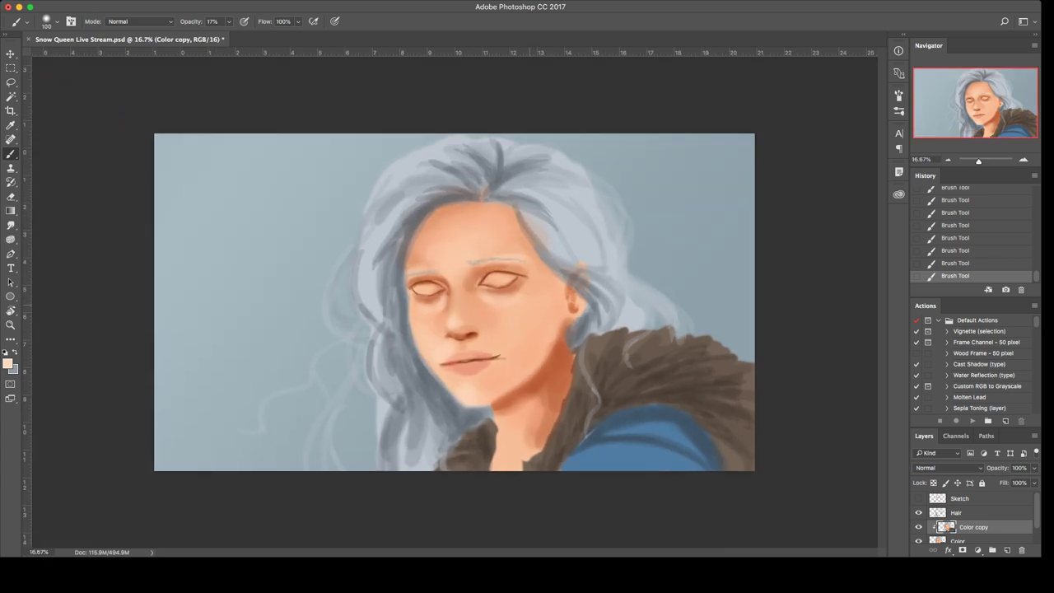
{"action": "key", "text": "super+plus"}
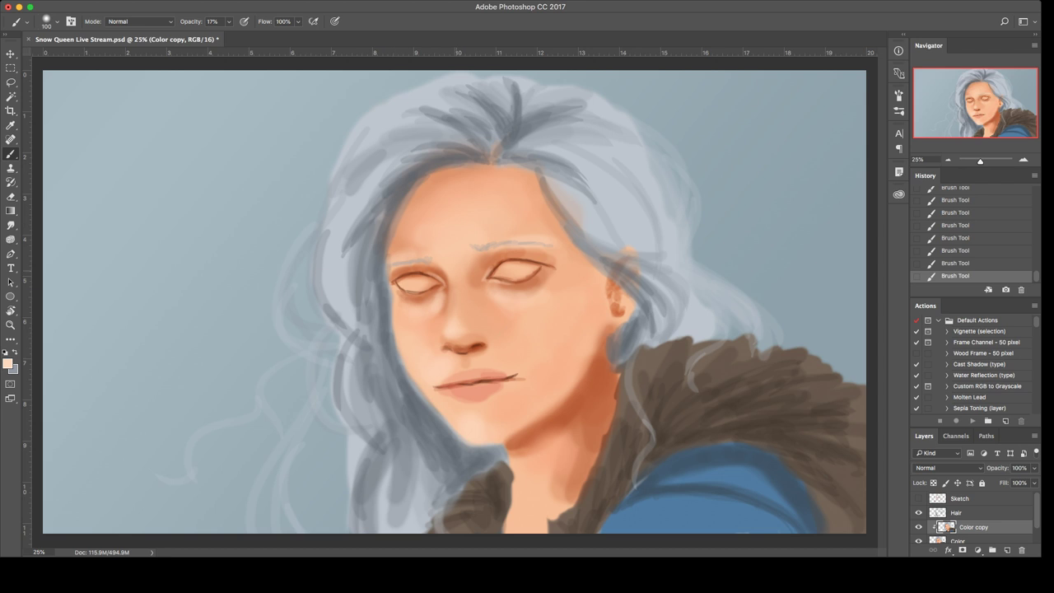
{"action": "key", "text": "super+plus"}
{"action": "key", "text": "super+plus"}
{"action": "key", "text": "d"}
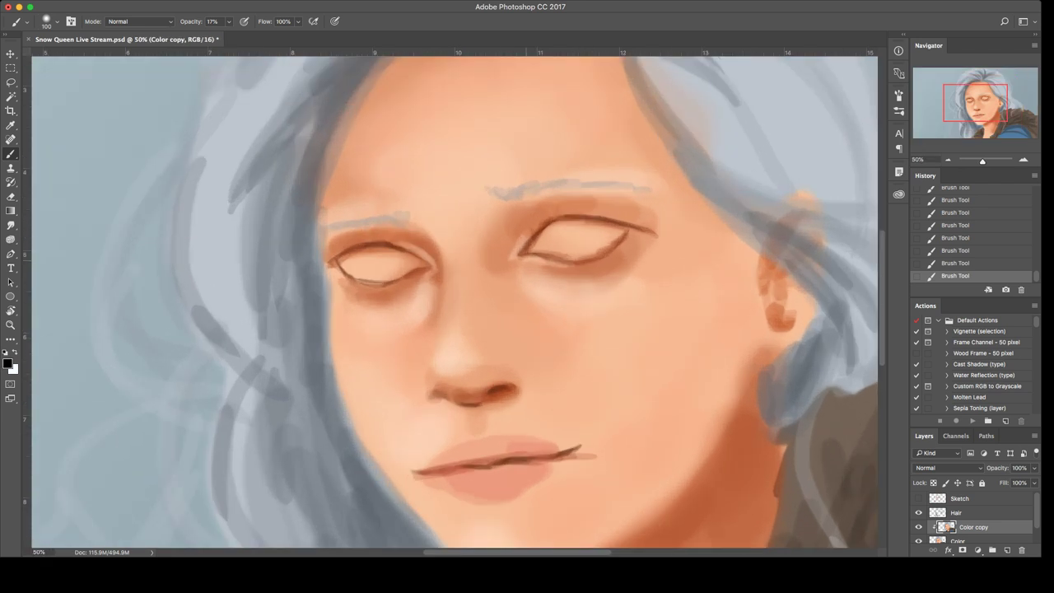
{"action": "key", "text": "x"}
{"action": "mouse_move", "coordinate": [533, 247]}
{"action": "left_mouse_down"}
{"action": "mouse_move", "coordinate": [610, 226]}
{"action": "mouse_move", "coordinate": [621, 242]}
{"action": "left_mouse_up"}
{"action": "mouse_move", "coordinate": [415, 259]}
{"action": "left_mouse_down"}
{"action": "mouse_move", "coordinate": [372, 269]}
{"action": "mouse_move", "coordinate": [357, 257]}
{"action": "mouse_move", "coordinate": [377, 253]}
{"action": "mouse_move", "coordinate": [364, 251]}
{"action": "left_mouse_up"}
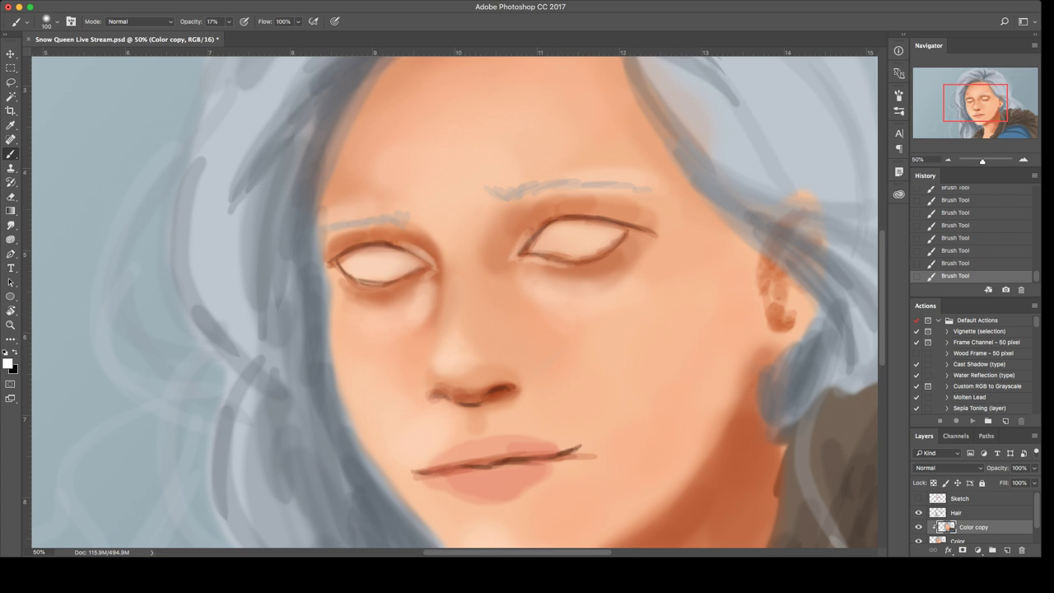
Step: Pick a light blue and build up round irises in both eyes with an 80 px brush
{"action": "key", "text": "i"}
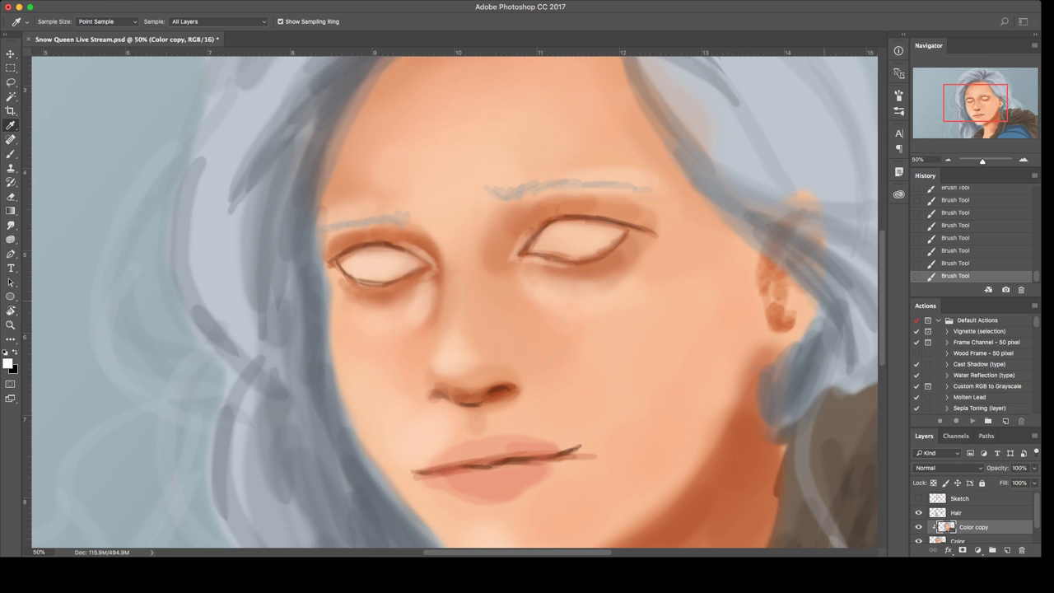
{"action": "key", "text": "b"}
{"action": "left_click_drag", "start_coordinate": [558, 234], "coordinate": [586, 241]}
{"action": "key", "text": "super+z"}
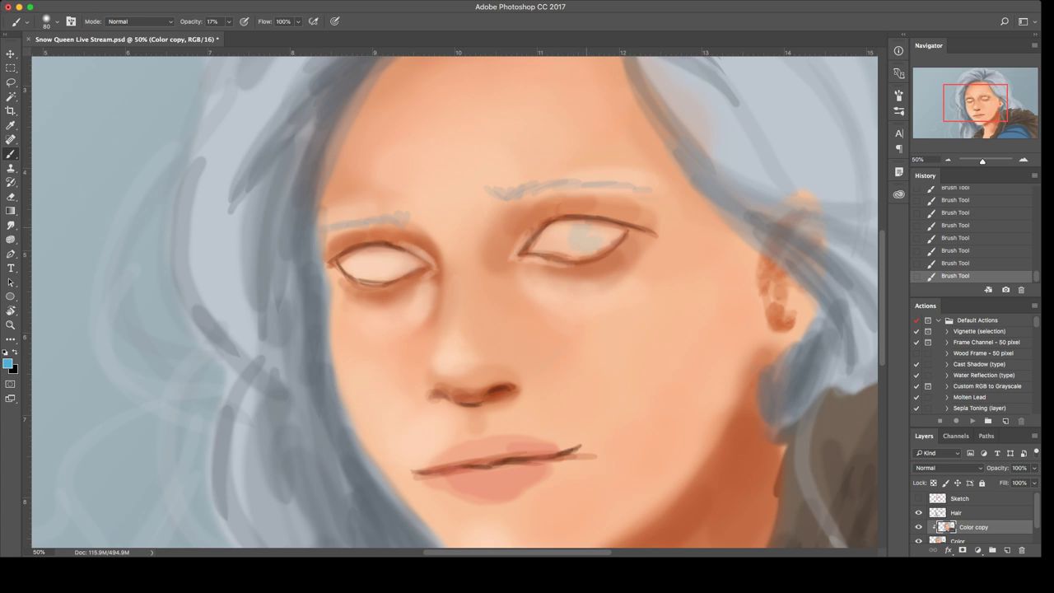
{"action": "mouse_move", "coordinate": [372, 260]}
{"action": "left_mouse_down"}
{"action": "mouse_move", "coordinate": [390, 268]}
{"action": "mouse_move", "coordinate": [364, 268]}
{"action": "mouse_move", "coordinate": [397, 269]}
{"action": "left_mouse_up"}
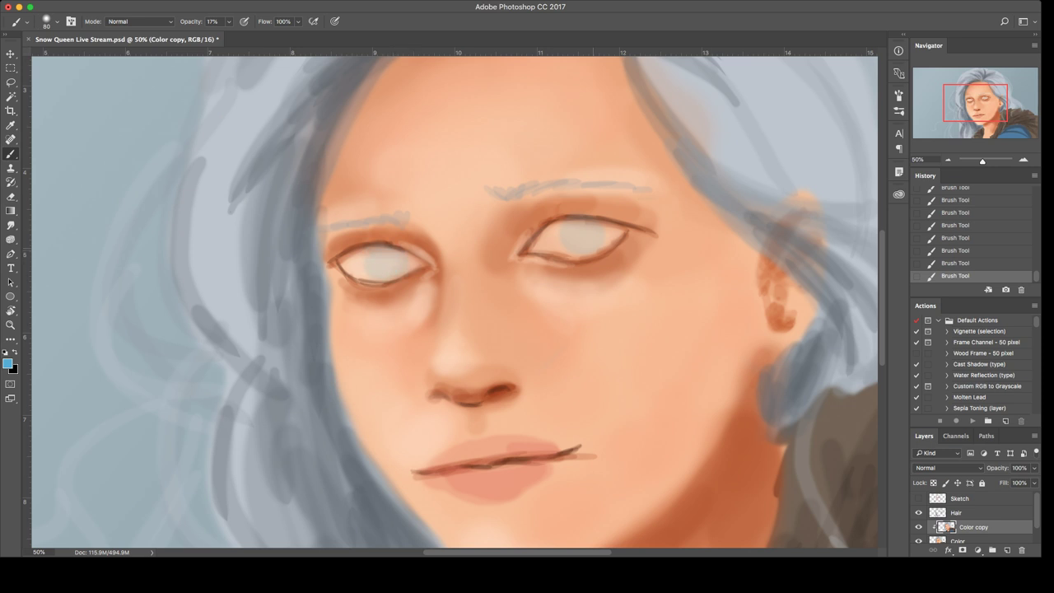
{"action": "left_click_drag", "start_coordinate": [574, 237], "coordinate": [590, 238]}
{"action": "left_click_drag", "start_coordinate": [372, 262], "coordinate": [395, 266]}
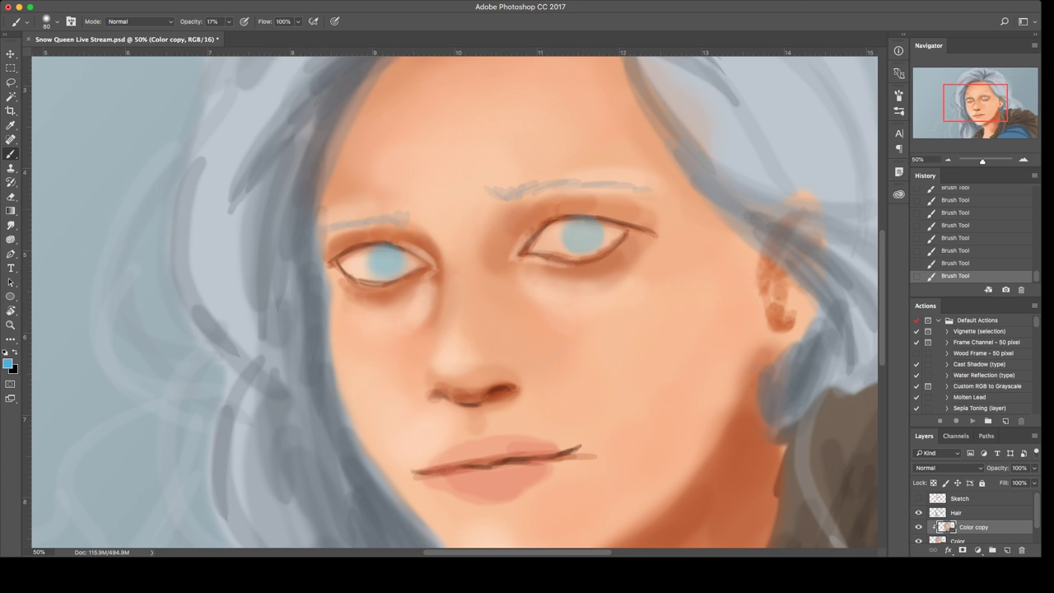
Step: Pick a darker blue and outline both irises with a 30 px brush at 17% opacity
{"action": "key", "text": "i"}
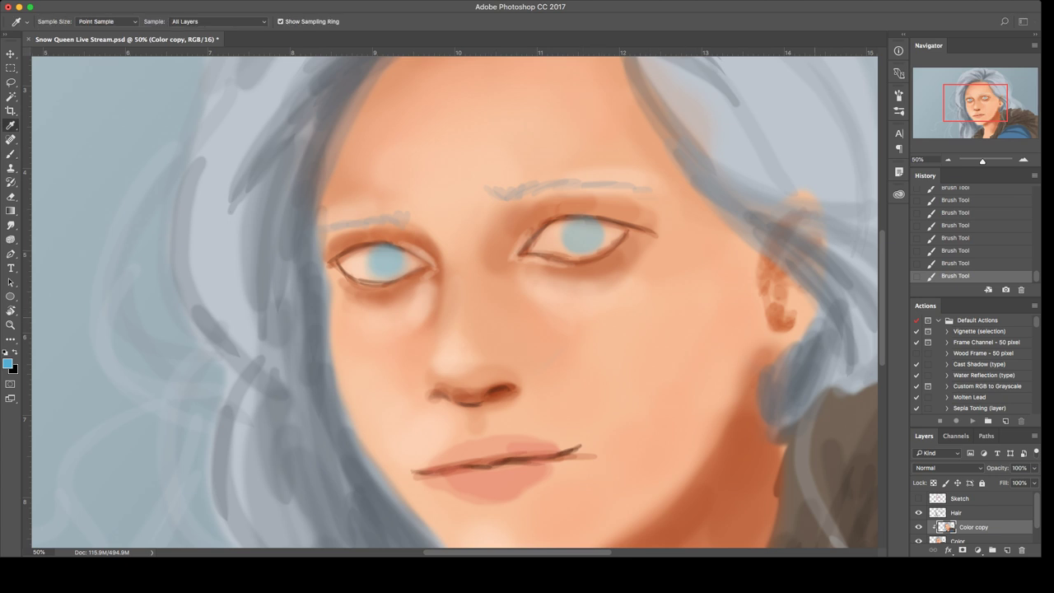
{"action": "key", "text": "b"}
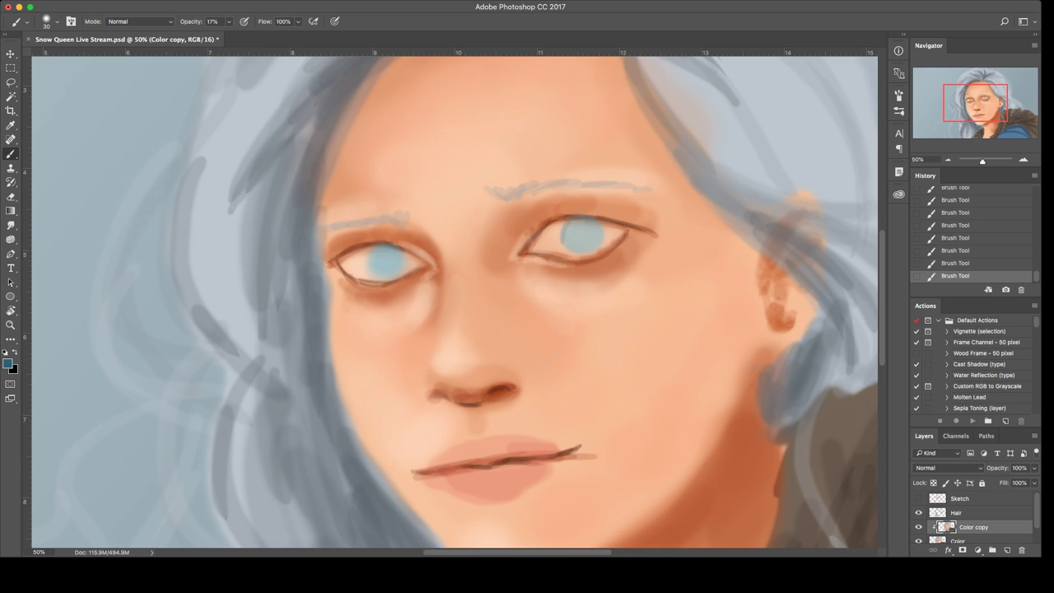
{"action": "key", "text": "super+z"}
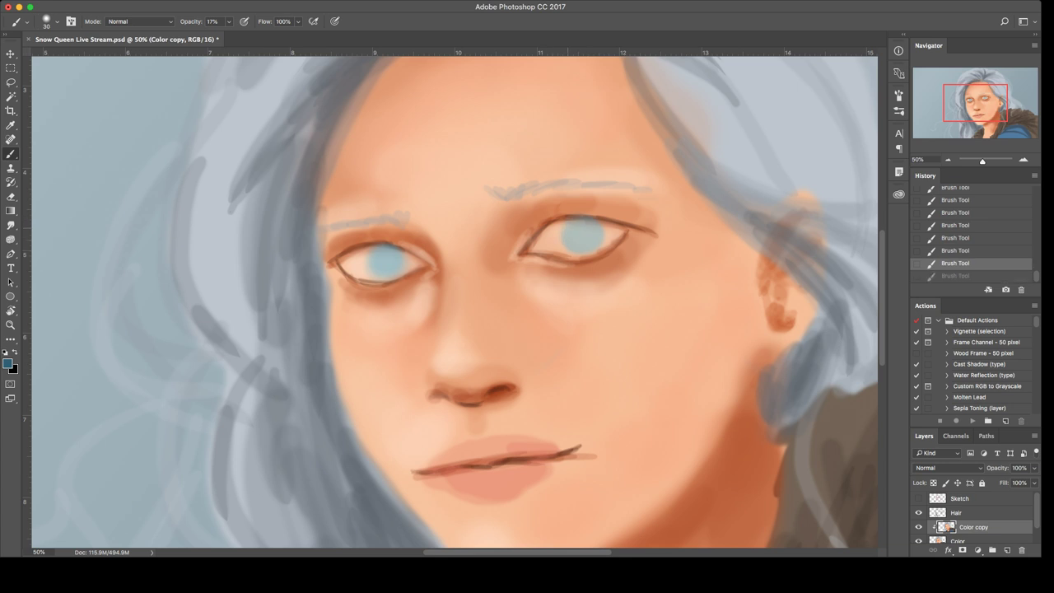
{"action": "key", "text": "super+z"}
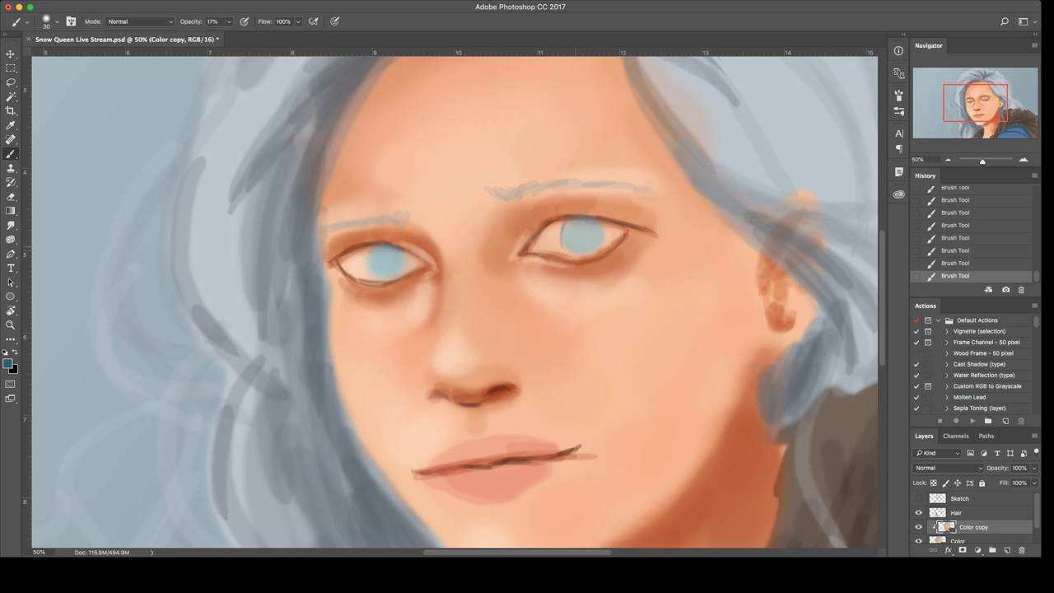
{"action": "mouse_move", "coordinate": [566, 226]}
{"action": "left_mouse_down"}
{"action": "mouse_move", "coordinate": [564, 242]}
{"action": "mouse_move", "coordinate": [591, 251]}
{"action": "mouse_move", "coordinate": [600, 228]}
{"action": "left_mouse_up"}
{"action": "mouse_move", "coordinate": [371, 248]}
{"action": "left_mouse_down"}
{"action": "mouse_move", "coordinate": [375, 273]}
{"action": "mouse_move", "coordinate": [395, 274]}
{"action": "mouse_move", "coordinate": [402, 258]}
{"action": "left_mouse_up"}
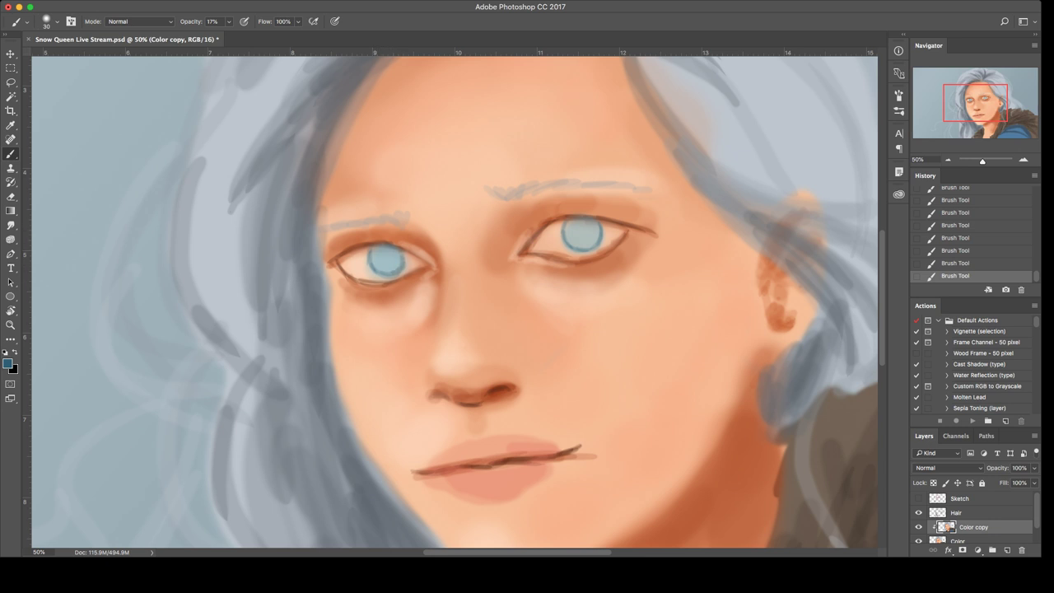
Step: Step back and forth through the outline strokes on the far eye's iris, and repaint its darker blue rim
{"action": "key", "text": "ctrl+z"}
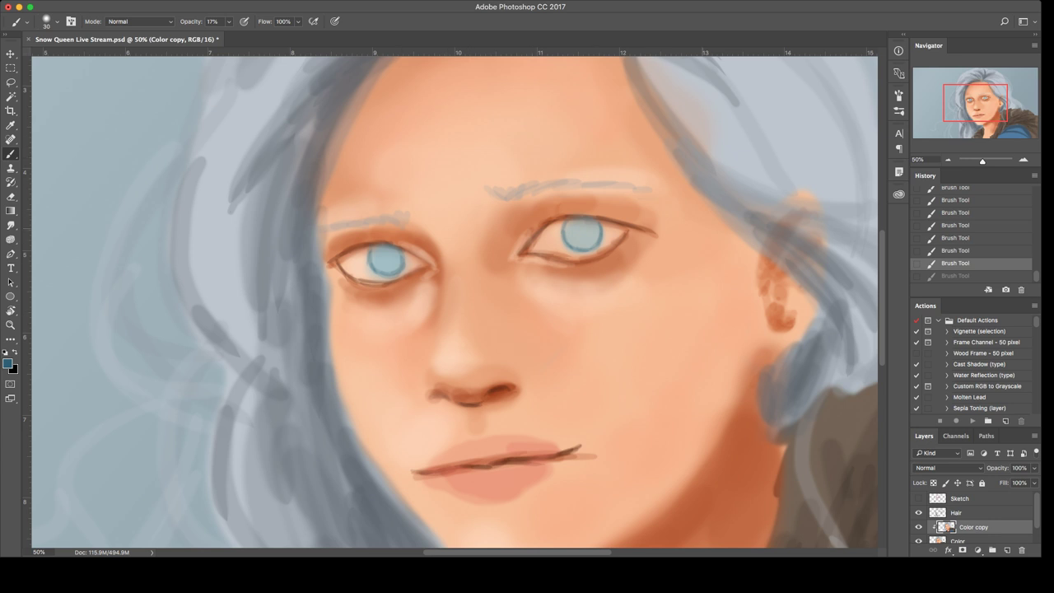
{"action": "key", "text": "ctrl+alt+z"}
{"action": "key", "text": "ctrl+alt+z"}
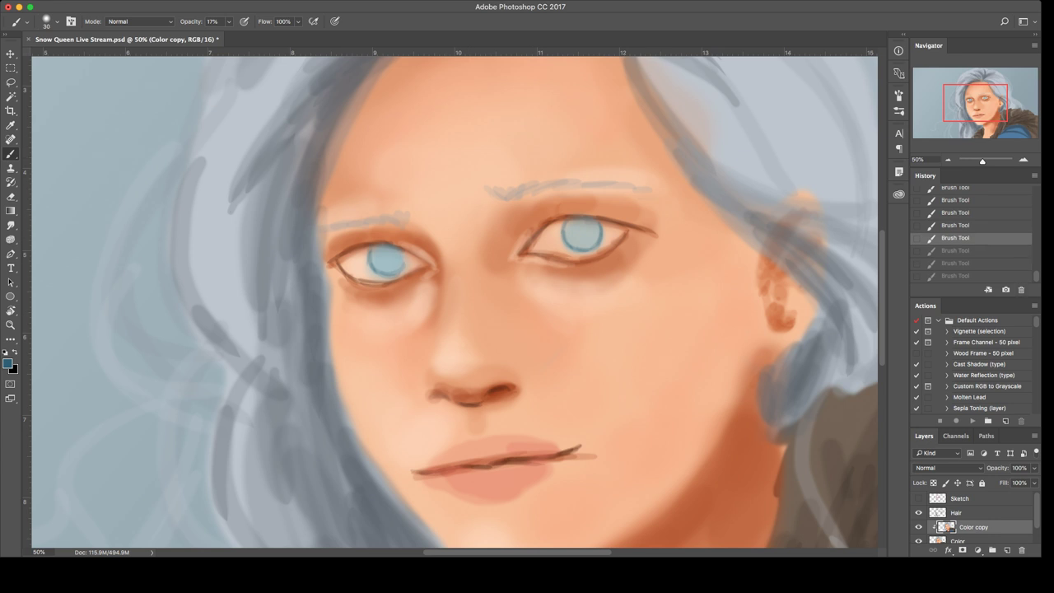
{"action": "key", "text": "ctrl+alt+z"}
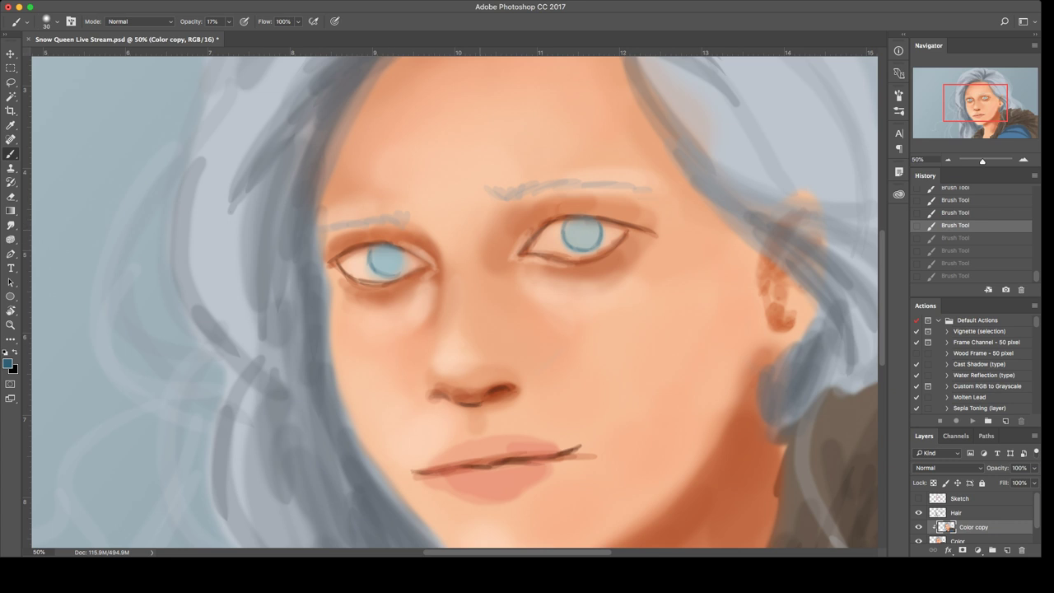
{"action": "key", "text": "ctrl+alt+z"}
{"action": "key", "text": "ctrl+alt+z"}
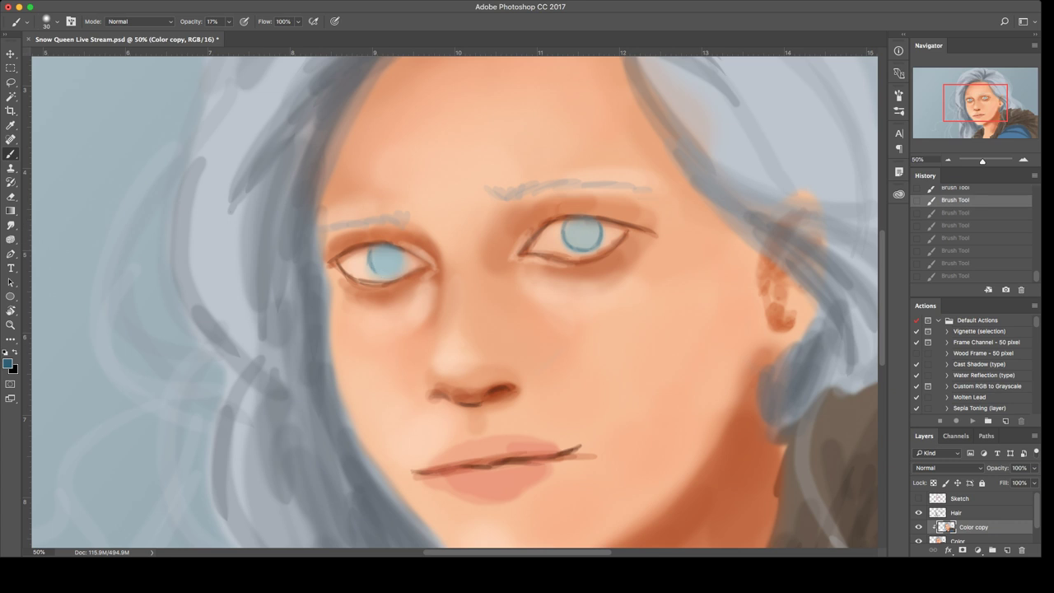
{"action": "key", "text": "ctrl+shift+z"}
{"action": "key", "text": "ctrl+shift+z"}
{"action": "key", "text": "ctrl+shift+z"}
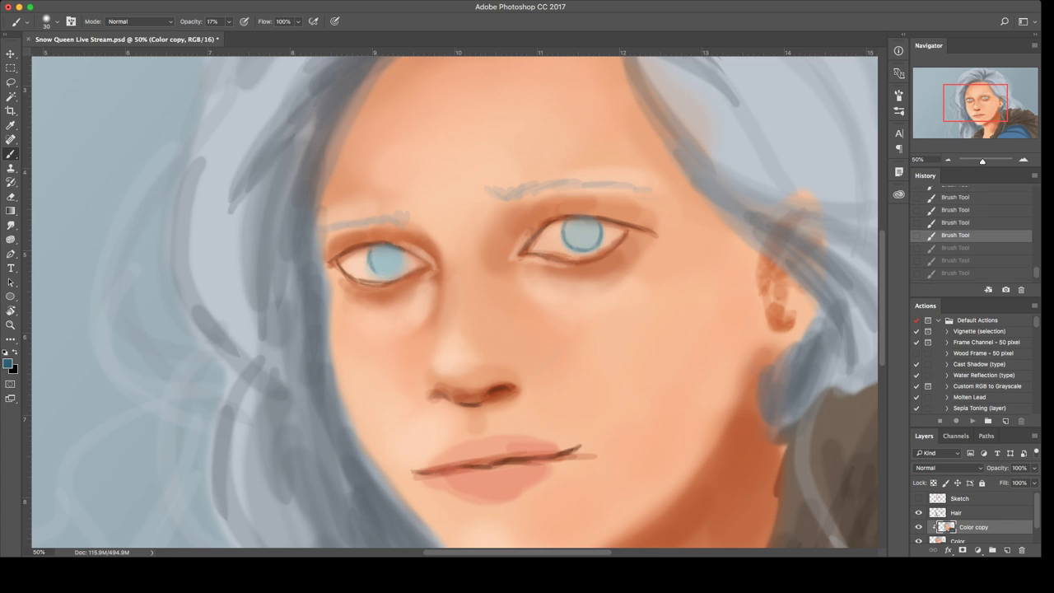
{"action": "key", "text": "ctrl+alt+z"}
{"action": "key", "text": "ctrl+alt+z"}
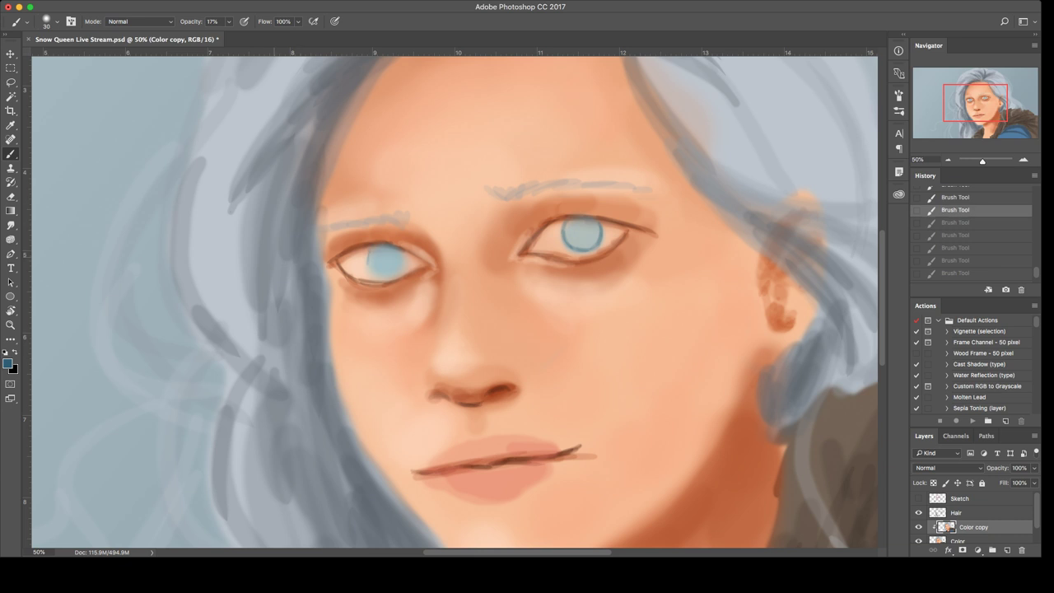
{"action": "key", "text": "ctrl+shift+z"}
{"action": "key", "text": "ctrl+shift+z"}
{"action": "key", "text": "ctrl+shift+z"}
{"action": "key", "text": "ctrl+shift+z"}
{"action": "key", "text": "ctrl+shift+z"}
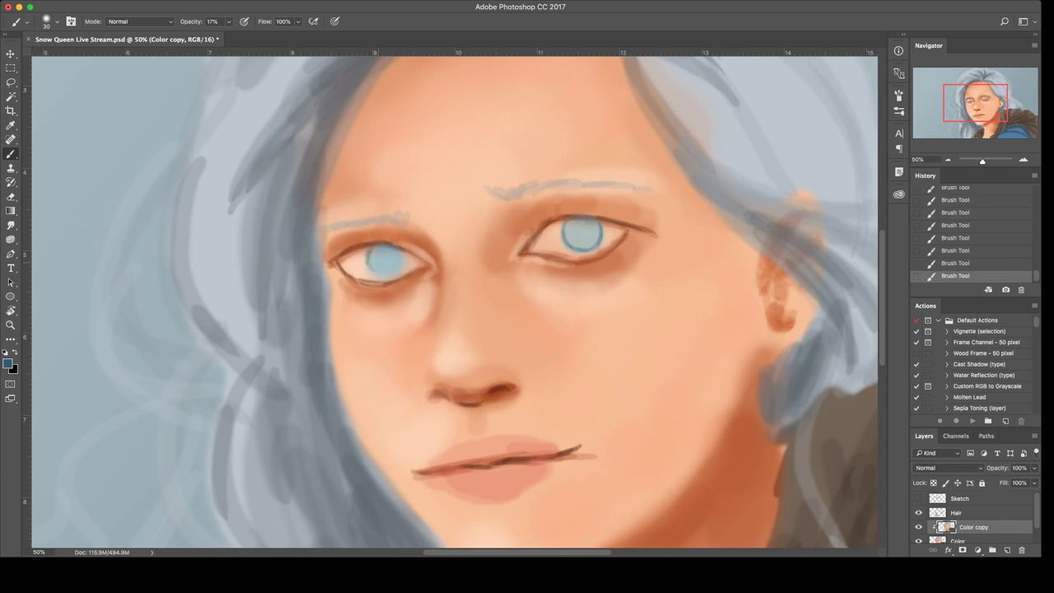
{"action": "mouse_move", "coordinate": [369, 255]}
{"action": "left_mouse_down"}
{"action": "mouse_move", "coordinate": [371, 270]}
{"action": "mouse_move", "coordinate": [388, 275]}
{"action": "mouse_move", "coordinate": [404, 253]}
{"action": "left_mouse_up"}
Step: Set the foreground colour to black and build up a soft pupil in the centre of each iris with a 60 px brush
{"action": "key", "text": "d"}
{"action": "left_click", "coordinate": [582, 233]}
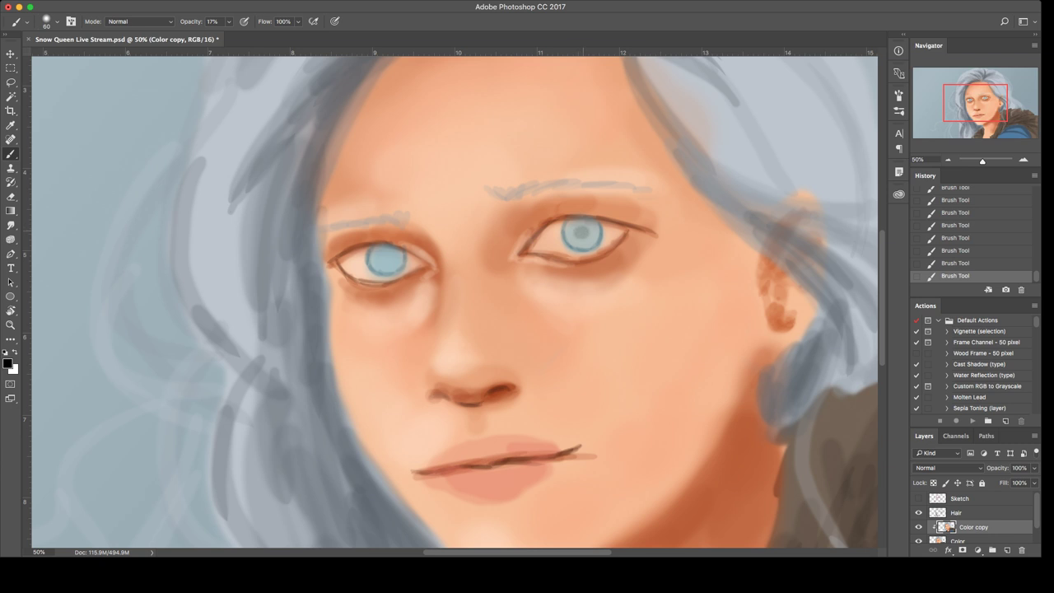
{"action": "key", "text": "ctrl+z"}
{"action": "left_click", "coordinate": [582, 231]}
{"action": "left_click", "coordinate": [577, 232]}
{"action": "left_click", "coordinate": [581, 231]}
{"action": "left_click", "coordinate": [582, 233]}
{"action": "left_click", "coordinate": [387, 258]}
{"action": "left_click", "coordinate": [387, 256]}
{"action": "left_click", "coordinate": [387, 257]}
{"action": "left_click", "coordinate": [386, 256]}
Step: Flip the canvas horizontally and check the eye alignment with a temporary guide stroke across the face, removing the stroke again
{"action": "scroll", "coordinate": [454, 303], "scroll_direction": "down", "scroll_amount": 5}
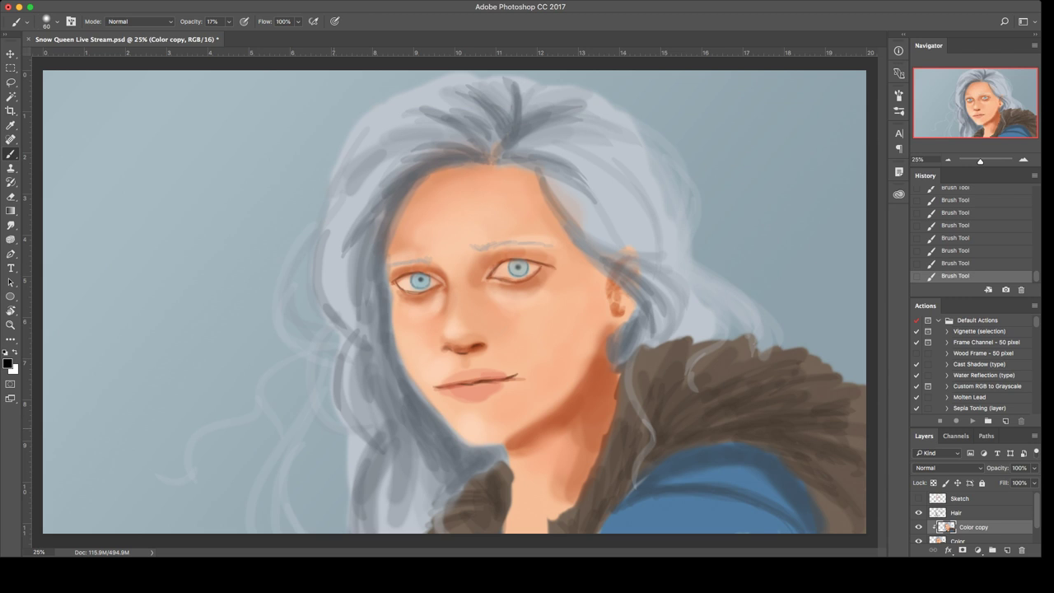
{"action": "key", "text": "super+shift+h"}
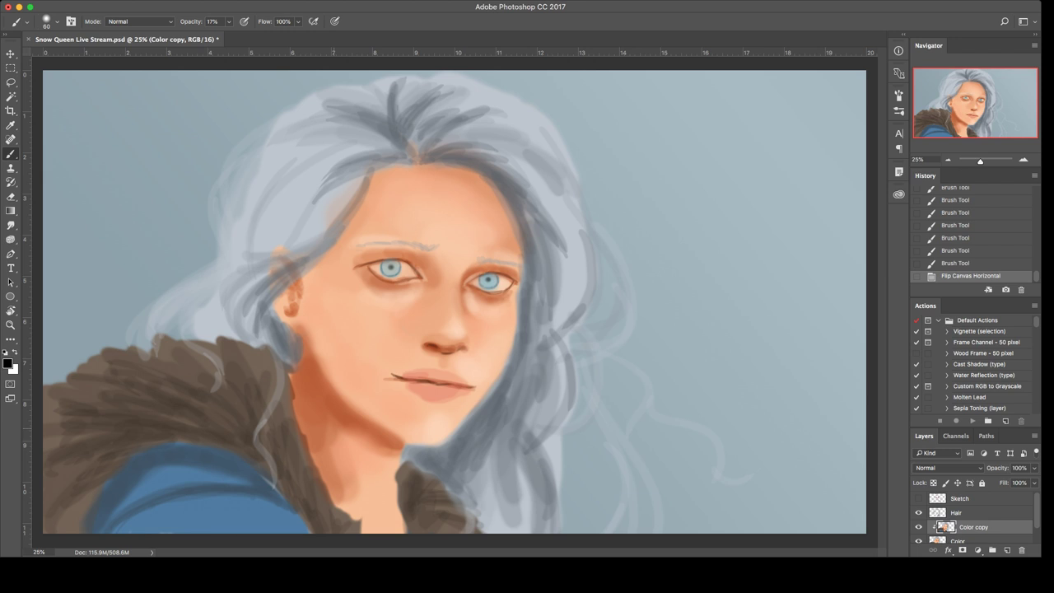
{"action": "left_click_drag", "start_coordinate": [318, 283], "coordinate": [592, 297]}
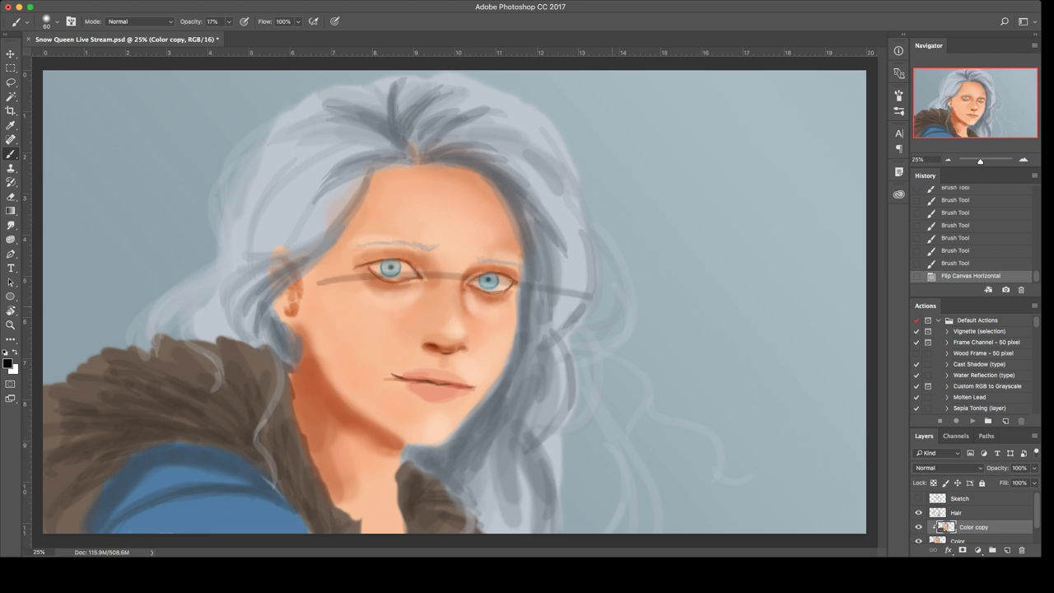
{"action": "key", "text": "ctrl+z"}
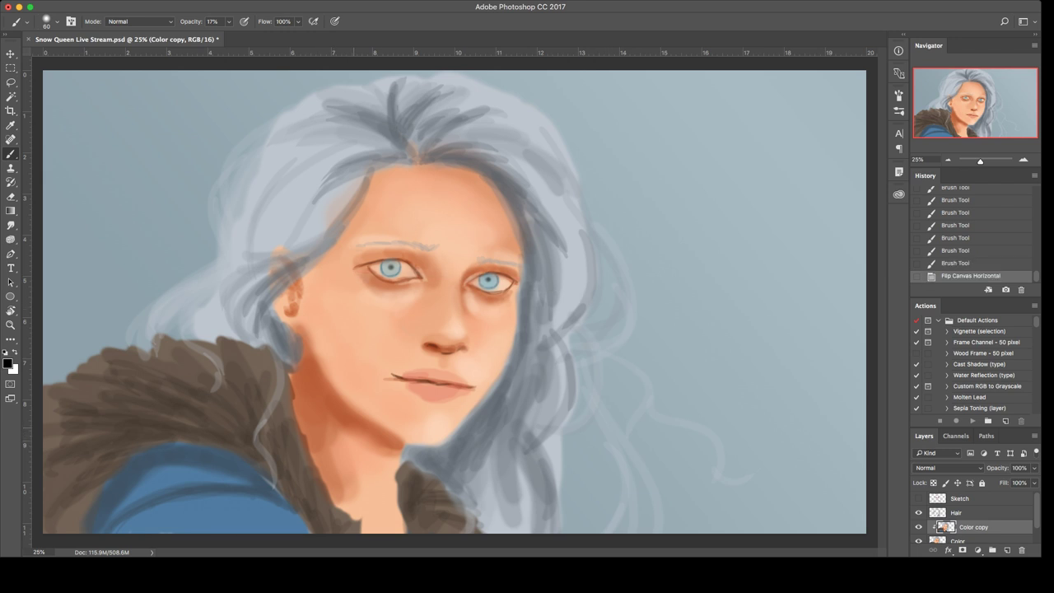
Step: Sample nearby skin tones and refine the outer corner of the far eye with small brush strokes
{"action": "key", "text": "ctrl+plus"}
{"action": "key", "text": "ctrl+plus"}
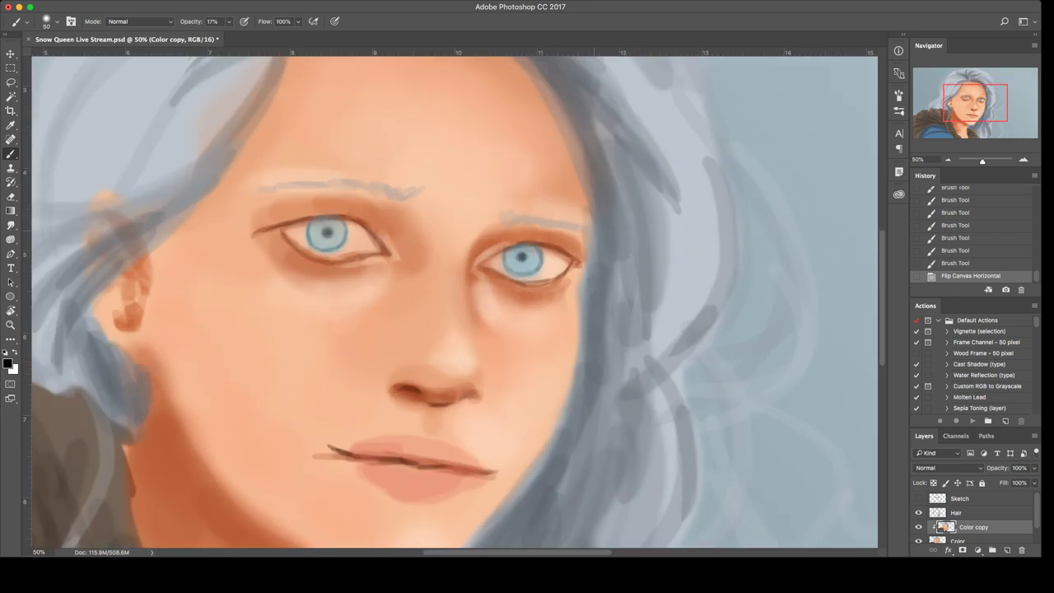
{"action": "left_click", "coordinate": [554, 247], "text": "alt"}
{"action": "left_click_drag", "start_coordinate": [553, 246], "coordinate": [579, 262]}
{"action": "left_click_drag", "start_coordinate": [563, 251], "coordinate": [578, 263]}
{"action": "left_click", "coordinate": [576, 250], "text": "alt"}
{"action": "left_click", "coordinate": [553, 244], "text": "alt"}
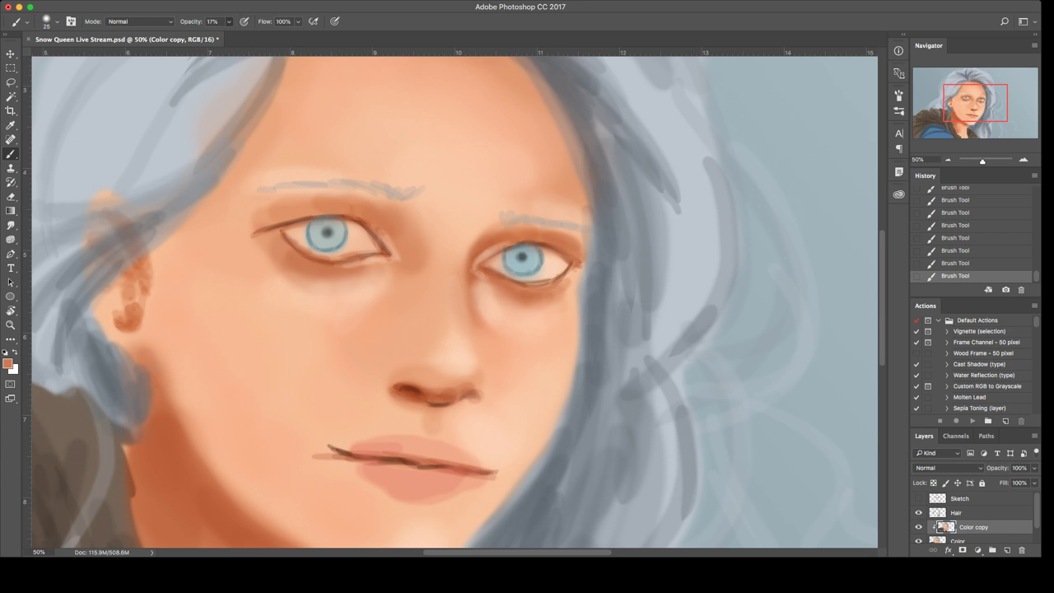
Step: Set the brush opacity to 24% and sample a tone above the far eye and a dark red-brown from the nostril
{"action": "key", "text": "2"}
{"action": "key", "text": "4"}
{"action": "left_click", "coordinate": [539, 244], "text": "alt"}
{"action": "left_click", "coordinate": [410, 387], "text": "alt"}
Step: Flip the canvas back to its original orientation, compare it with the mirrored view, and save the document
{"action": "key", "text": "ctrl+shift+h"}
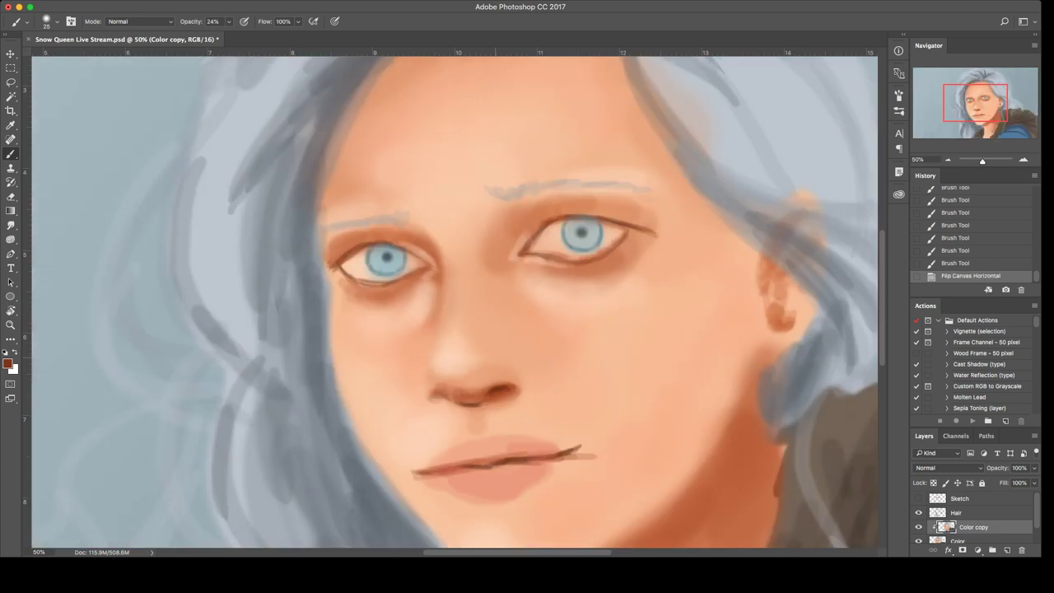
{"action": "key", "text": "super+minus"}
{"action": "key", "text": "super+z"}
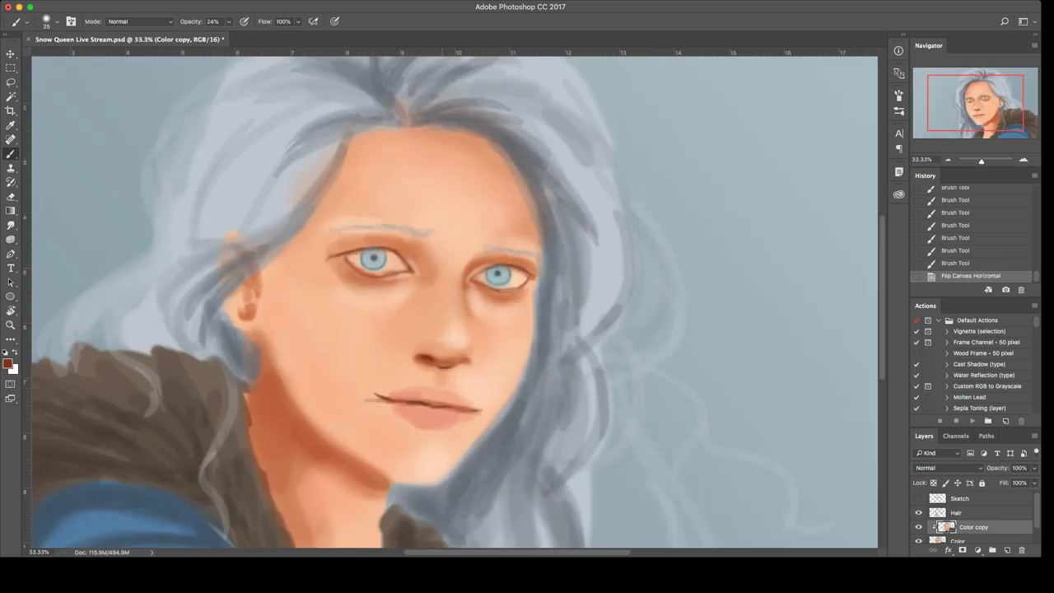
{"action": "key", "text": "super+z"}
{"action": "key", "text": "super+minus"}
{"action": "key", "text": "ctrl+s"}
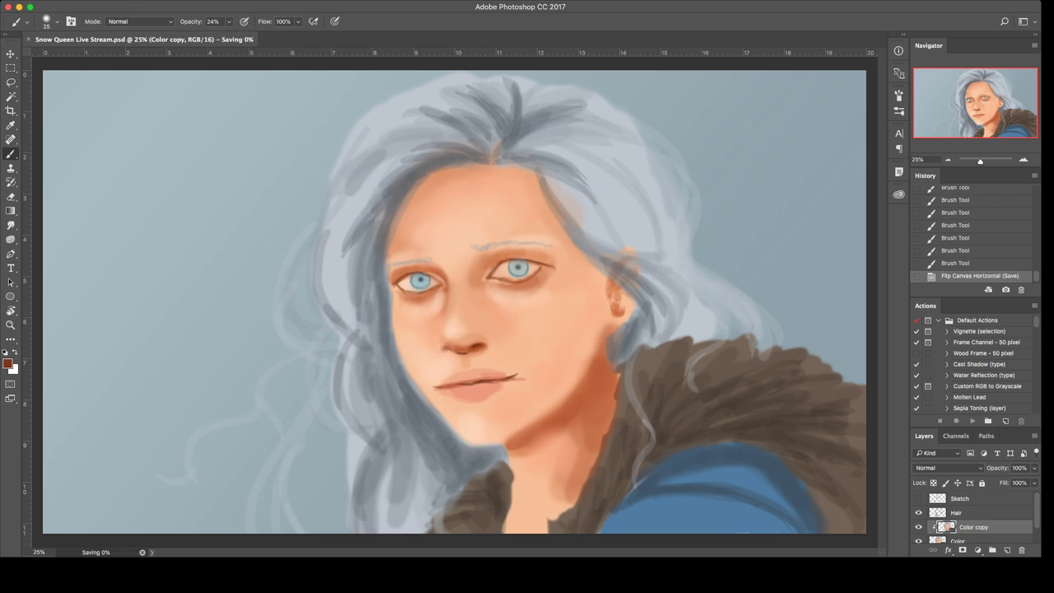
Step: Erase the faint sketched eyebrows from the Hair layer
{"action": "key", "text": "alt+bracketright"}
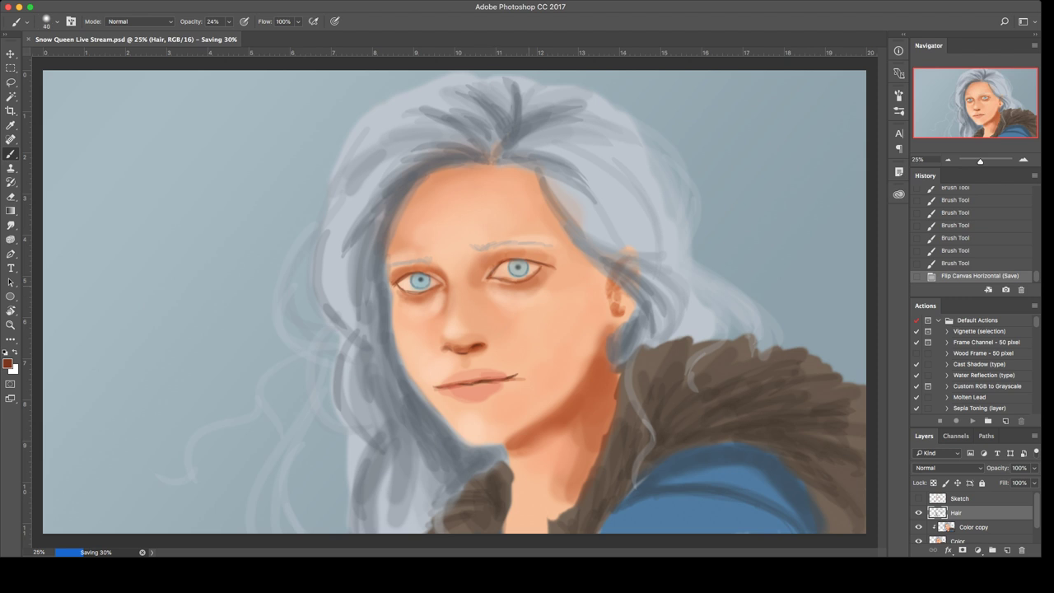
{"action": "key", "text": "e"}
{"action": "left_click_drag", "start_coordinate": [471, 245], "coordinate": [551, 245]}
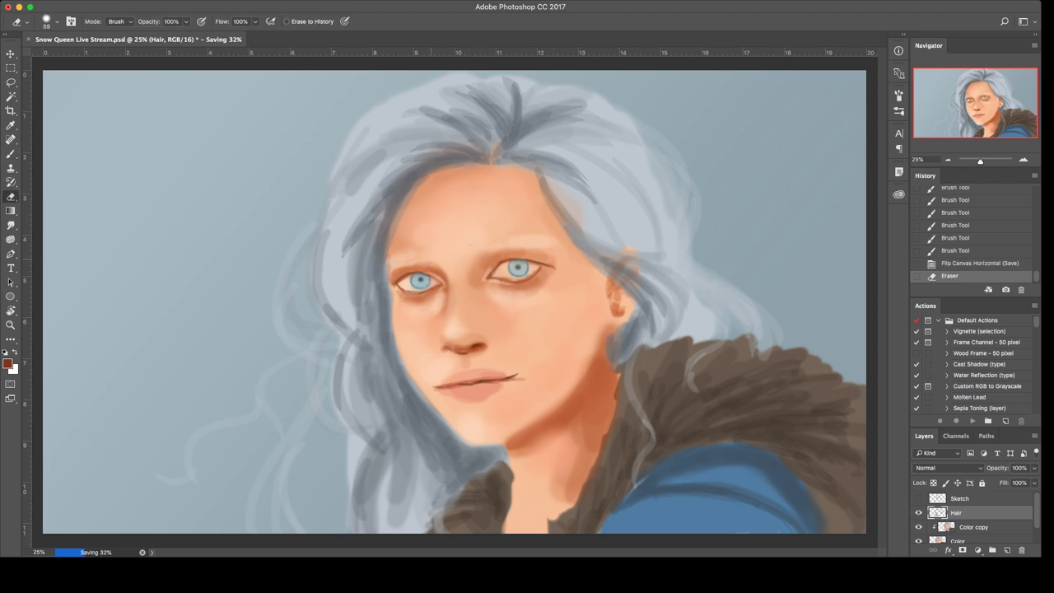
Step: Sample a grey tone from the hairline and paint both eyebrows on the Hair layer with a 60 px brush at 24% opacity
{"action": "key", "text": "b"}
{"action": "left_click", "coordinate": [446, 161], "text": "alt"}
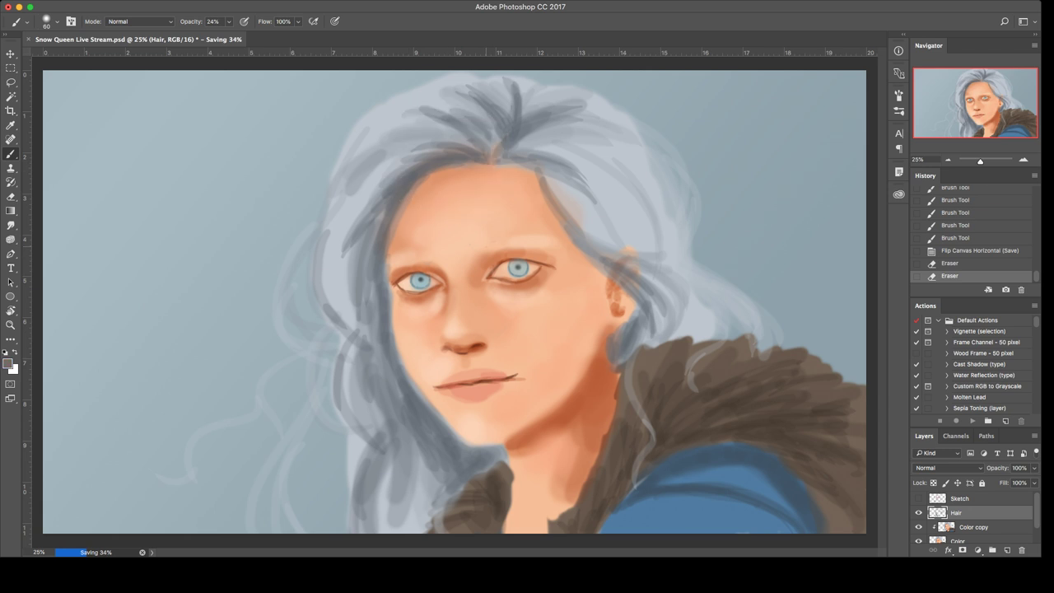
{"action": "left_click", "coordinate": [485, 247]}
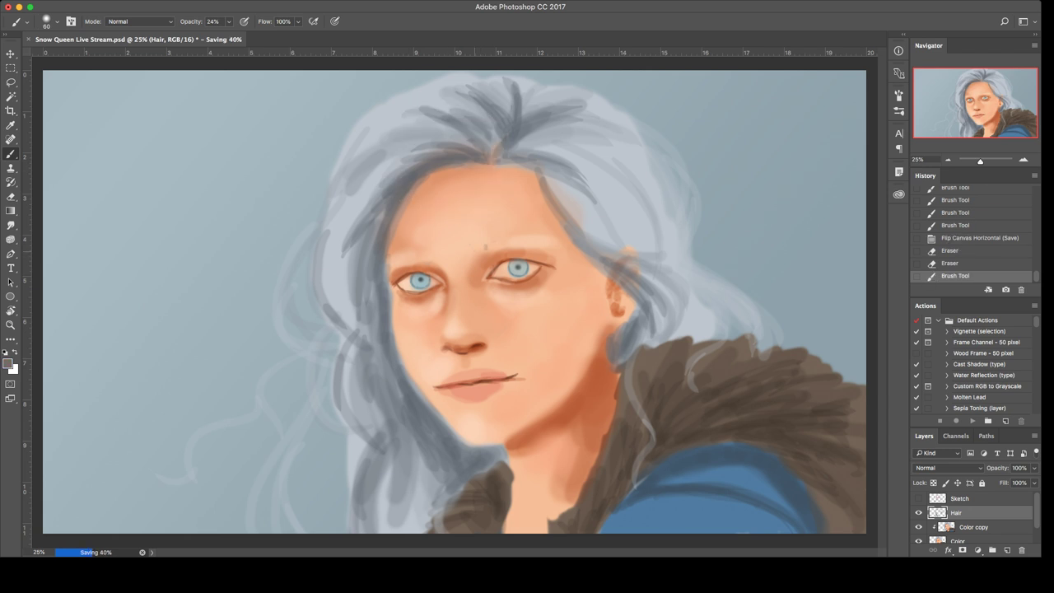
{"action": "left_click_drag", "start_coordinate": [485, 246], "coordinate": [480, 247]}
{"action": "left_click", "coordinate": [477, 248]}
{"action": "left_click_drag", "start_coordinate": [484, 250], "coordinate": [521, 240]}
{"action": "left_click_drag", "start_coordinate": [507, 244], "coordinate": [554, 249]}
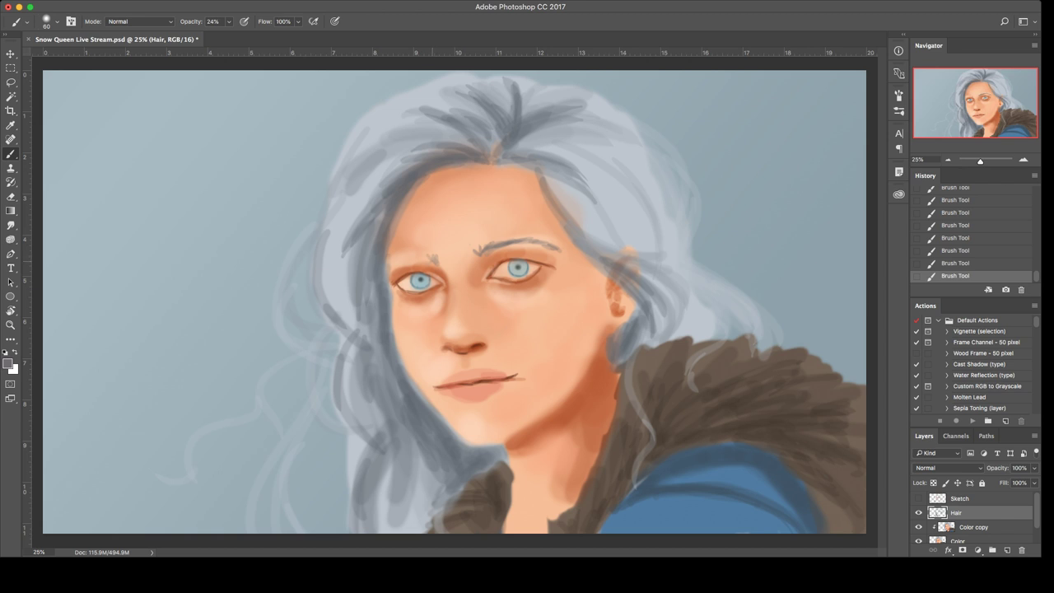
{"action": "mouse_move", "coordinate": [431, 258]}
{"action": "left_mouse_down"}
{"action": "mouse_move", "coordinate": [387, 259]}
{"action": "mouse_move", "coordinate": [418, 257]}
{"action": "mouse_move", "coordinate": [410, 260]}
{"action": "left_mouse_up"}
{"action": "left_click_drag", "start_coordinate": [490, 248], "coordinate": [550, 245]}
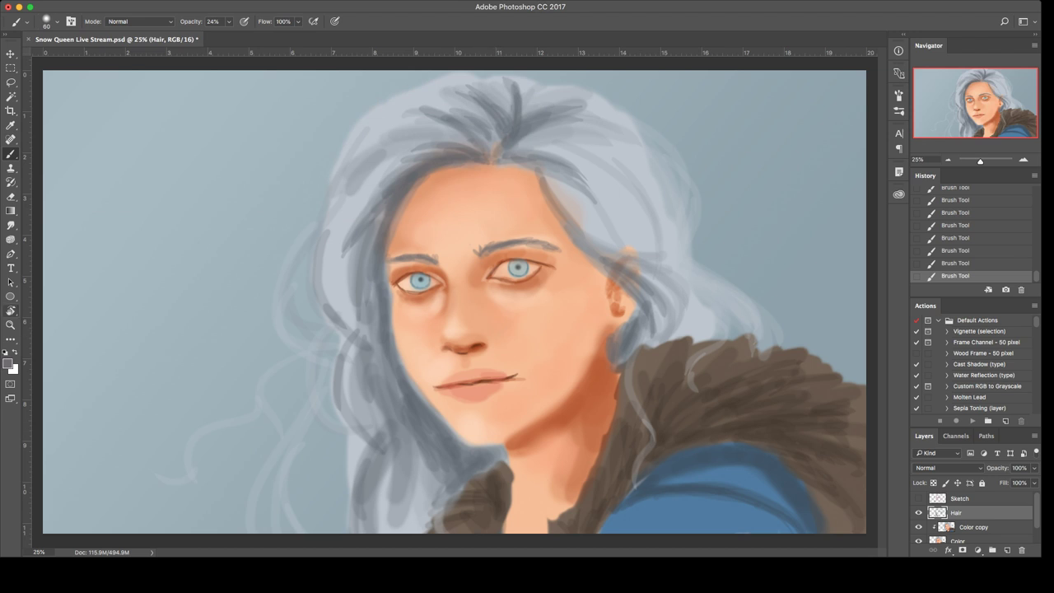
Step: Pick a dark pinkish red and shade the upper lip and the centre of the mouth with a 60 px brush
{"action": "key", "text": "i"}
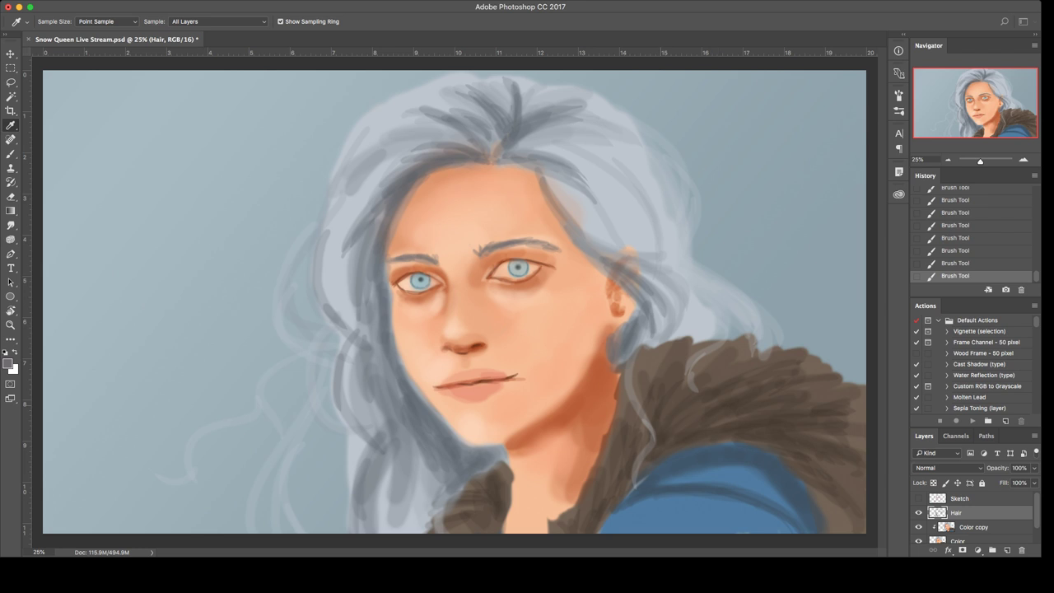
{"action": "key", "text": "Return"}
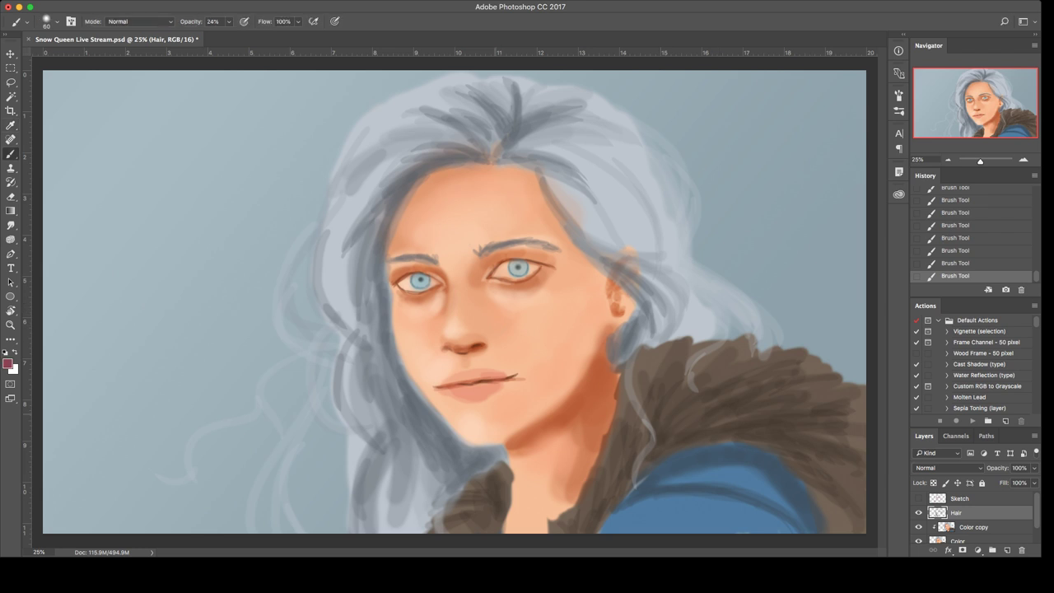
{"action": "key", "text": "super+plus"}
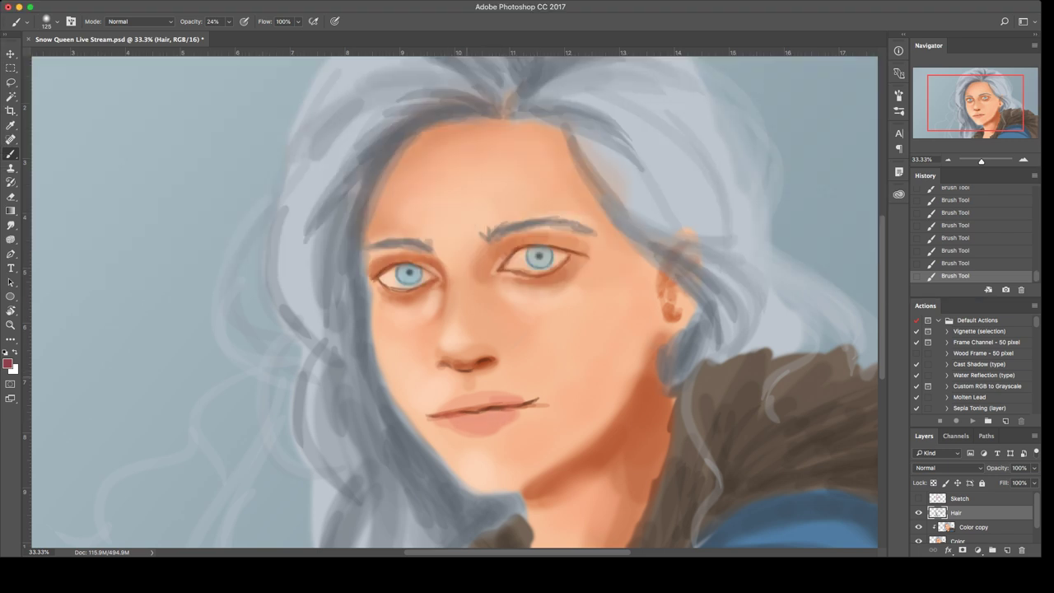
{"action": "mouse_move", "coordinate": [440, 413]}
{"action": "left_mouse_down"}
{"action": "mouse_move", "coordinate": [515, 400]}
{"action": "mouse_move", "coordinate": [440, 411]}
{"action": "left_mouse_up"}
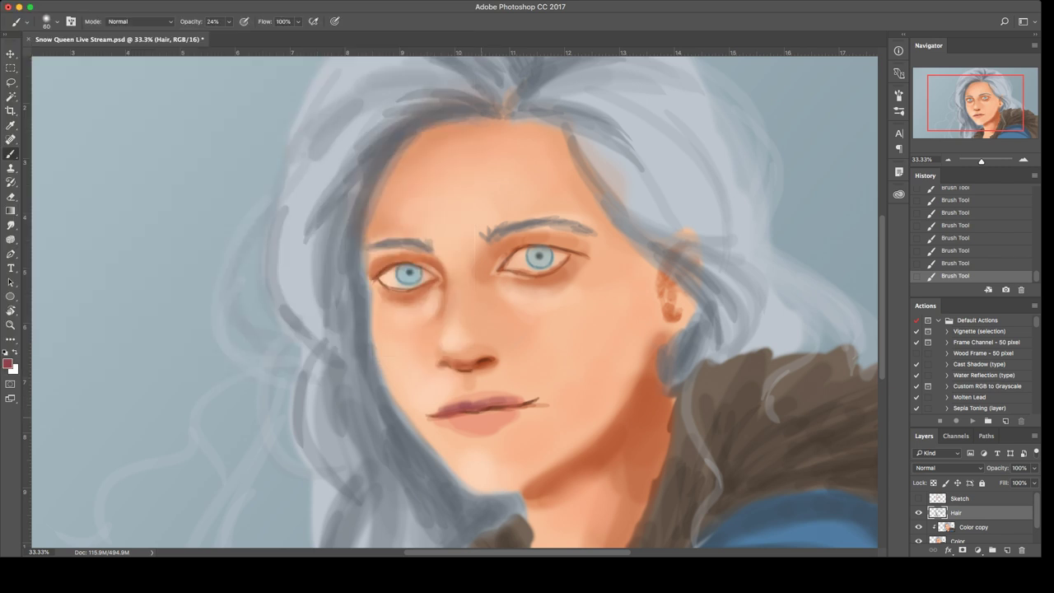
{"action": "mouse_move", "coordinate": [467, 416]}
{"action": "left_mouse_down"}
{"action": "mouse_move", "coordinate": [490, 414]}
{"action": "mouse_move", "coordinate": [468, 417]}
{"action": "left_mouse_up"}
{"action": "left_click_drag", "start_coordinate": [454, 417], "coordinate": [467, 417]}
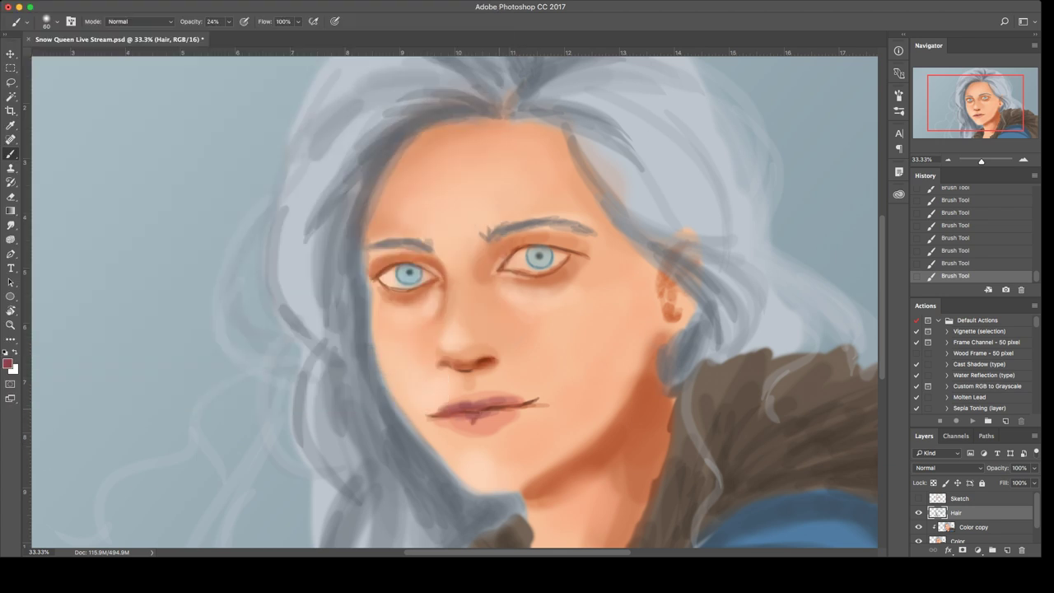
Step: Sample tones from the mouth and blend the lip line and upper lip with the 60 px brush at 24% opacity
{"action": "key", "text": "d"}
{"action": "left_click", "coordinate": [466, 411]}
{"action": "left_click_drag", "start_coordinate": [468, 414], "coordinate": [497, 408]}
{"action": "left_click", "coordinate": [471, 412], "text": "alt"}
{"action": "left_click_drag", "start_coordinate": [501, 408], "coordinate": [526, 408]}
{"action": "left_click", "coordinate": [470, 407], "text": "alt"}
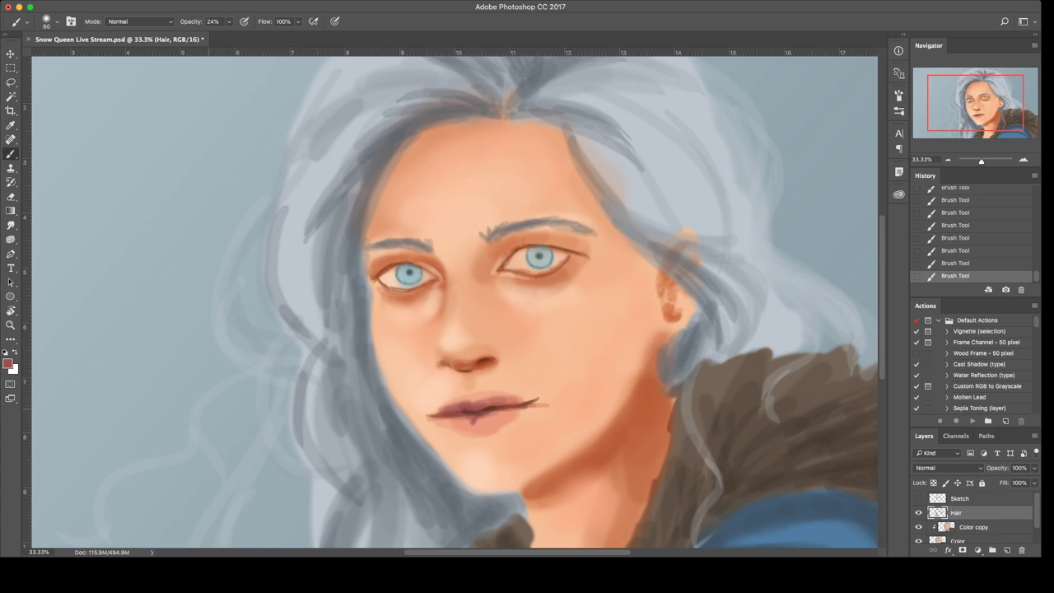
Step: Pick a brighter pinkish red and tint the upper lip with a 70 px brush, resampling the lip colours
{"action": "key", "text": "i"}
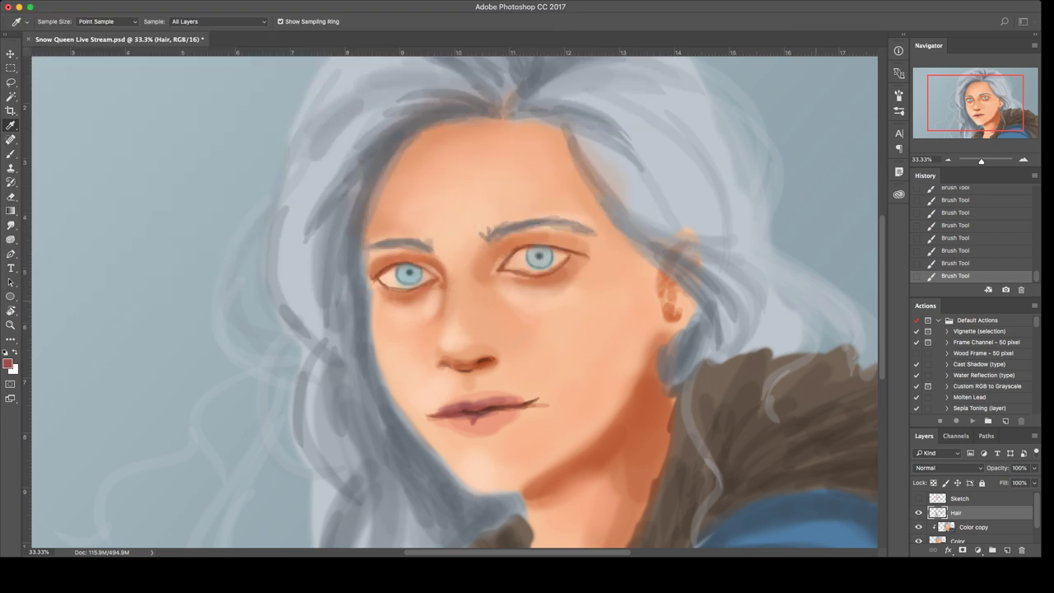
{"action": "key", "text": "b"}
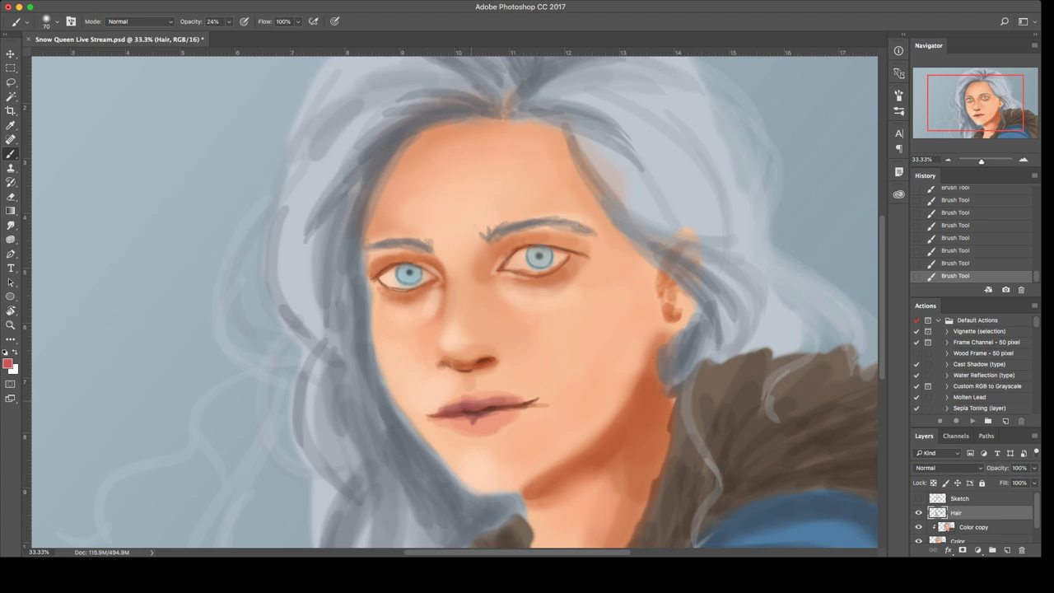
{"action": "mouse_move", "coordinate": [472, 400]}
{"action": "left_mouse_down"}
{"action": "mouse_move", "coordinate": [527, 396]}
{"action": "mouse_move", "coordinate": [447, 406]}
{"action": "left_mouse_up"}
{"action": "left_click", "coordinate": [497, 385], "text": "alt"}
{"action": "left_click", "coordinate": [470, 402], "text": "alt"}
{"action": "left_click", "coordinate": [465, 406], "text": "alt"}
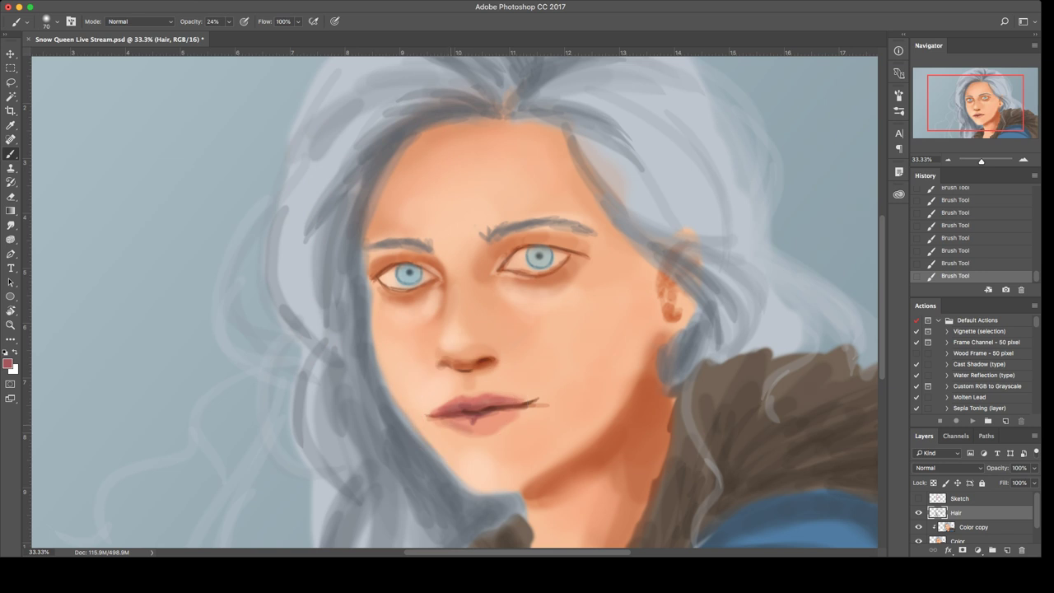
Step: Shade the lower lip with a sampled lip tone and soften its lower edge with nearby skin tones at 70 px
{"action": "left_click", "coordinate": [440, 412], "text": "alt"}
{"action": "left_click_drag", "start_coordinate": [446, 423], "coordinate": [497, 434]}
{"action": "left_click", "coordinate": [456, 433], "text": "alt"}
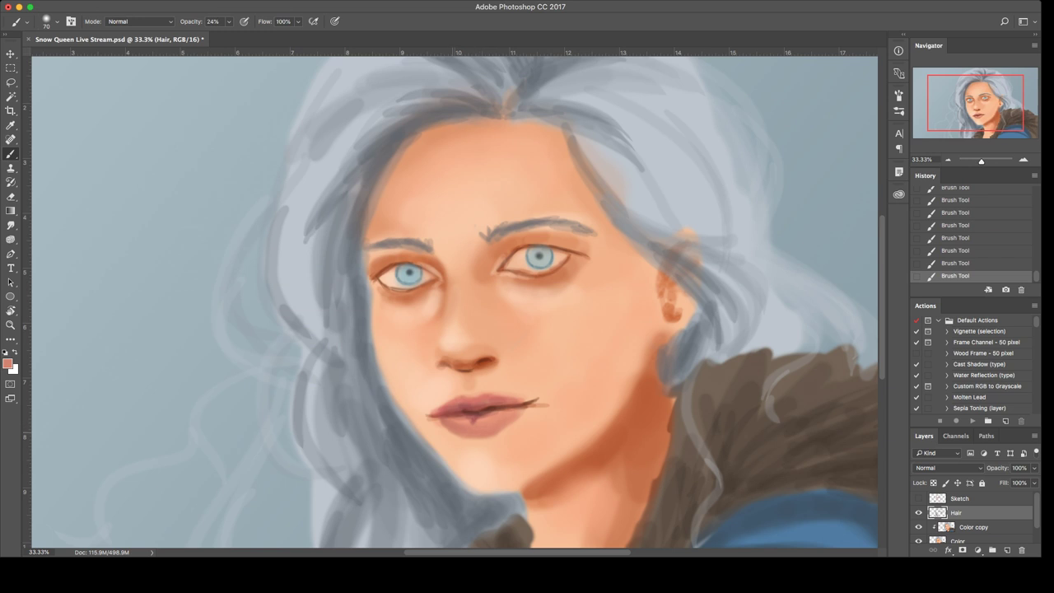
{"action": "left_click", "coordinate": [437, 431], "text": "alt"}
{"action": "left_click", "coordinate": [488, 437], "text": "alt"}
Step: Mirror the canvas horizontally and move the lips with a feathered lasso selection from the Hair layer to a new layer in place above Color copy
{"action": "key", "text": "super+shift+h"}
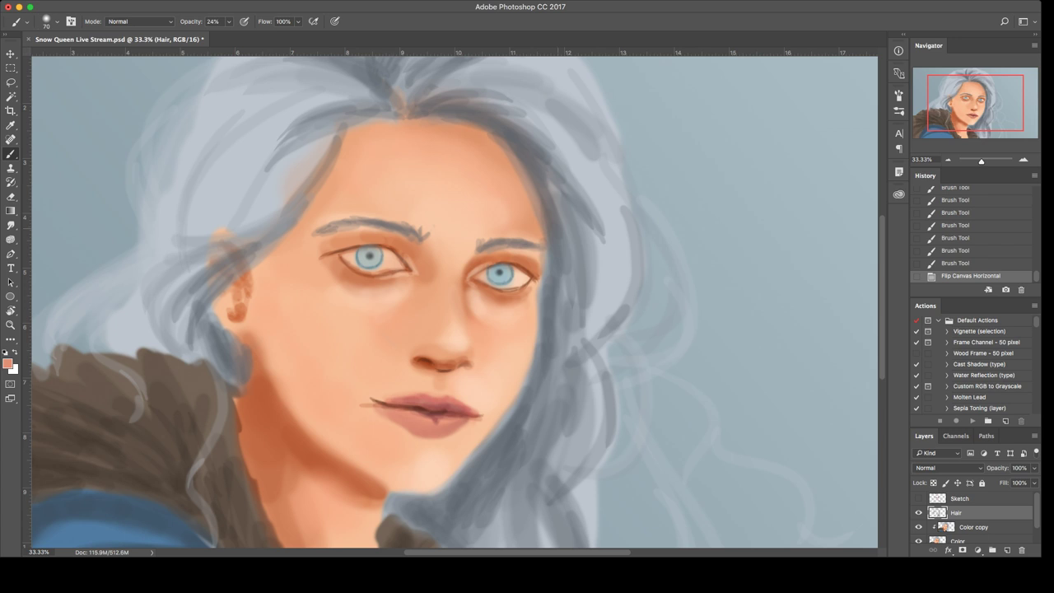
{"action": "key", "text": "l"}
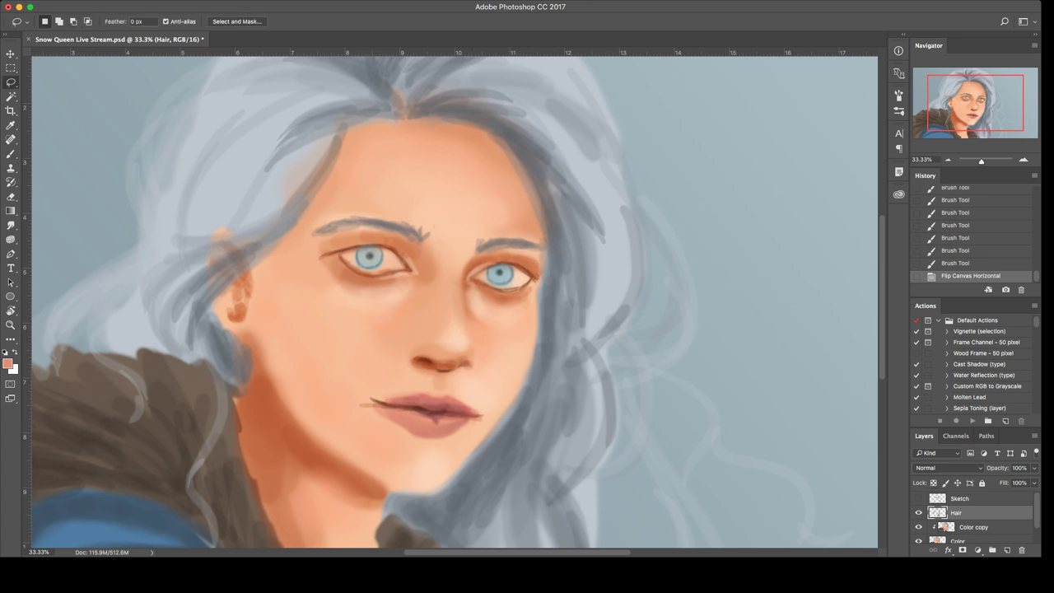
{"action": "left_click", "coordinate": [918, 513]}
{"action": "left_click", "coordinate": [918, 513]}
{"action": "mouse_move", "coordinate": [356, 373]}
{"action": "left_mouse_down"}
{"action": "mouse_move", "coordinate": [401, 448]}
{"action": "mouse_move", "coordinate": [471, 429]}
{"action": "mouse_move", "coordinate": [449, 384]}
{"action": "mouse_move", "coordinate": [362, 373]}
{"action": "left_mouse_up"}
{"action": "key", "text": "shift+F6"}
{"action": "key", "text": "Return"}
{"action": "key", "text": "ctrl+x"}
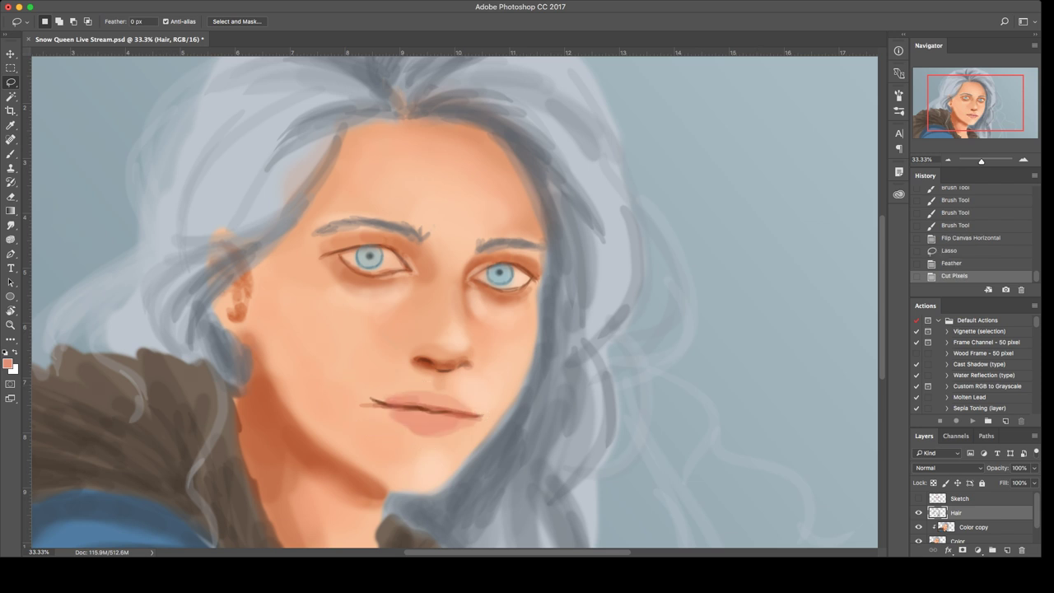
{"action": "left_click", "coordinate": [973, 527]}
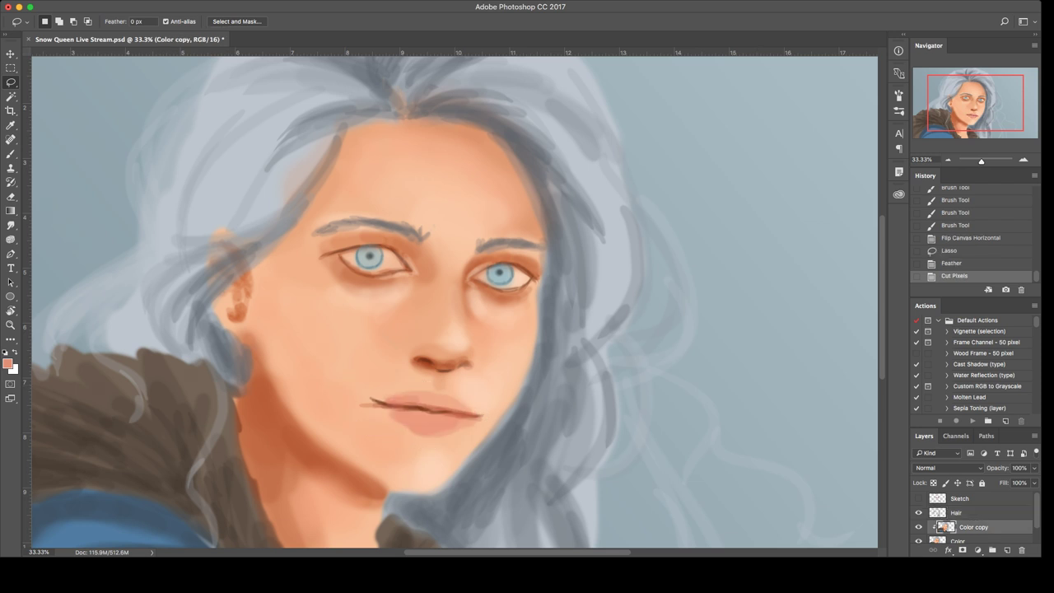
{"action": "key", "text": "ctrl+shift+v"}
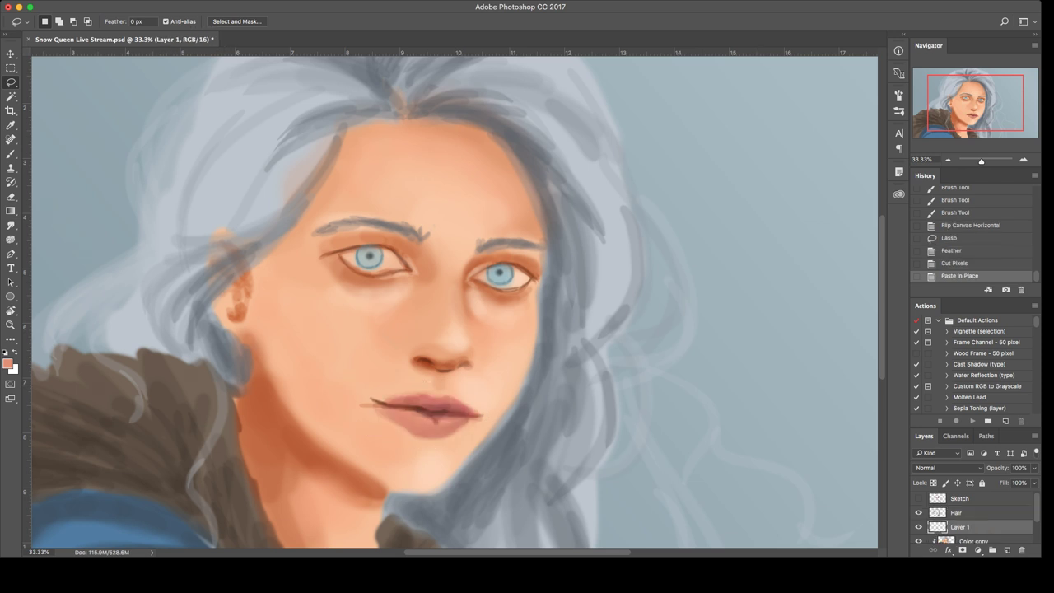
Step: Merge the pasted lips and Color copy down into the Color layer, and add a duplicate of it as a clipping mask
{"action": "key", "text": "ctrl+e"}
{"action": "key", "text": "ctrl+e"}
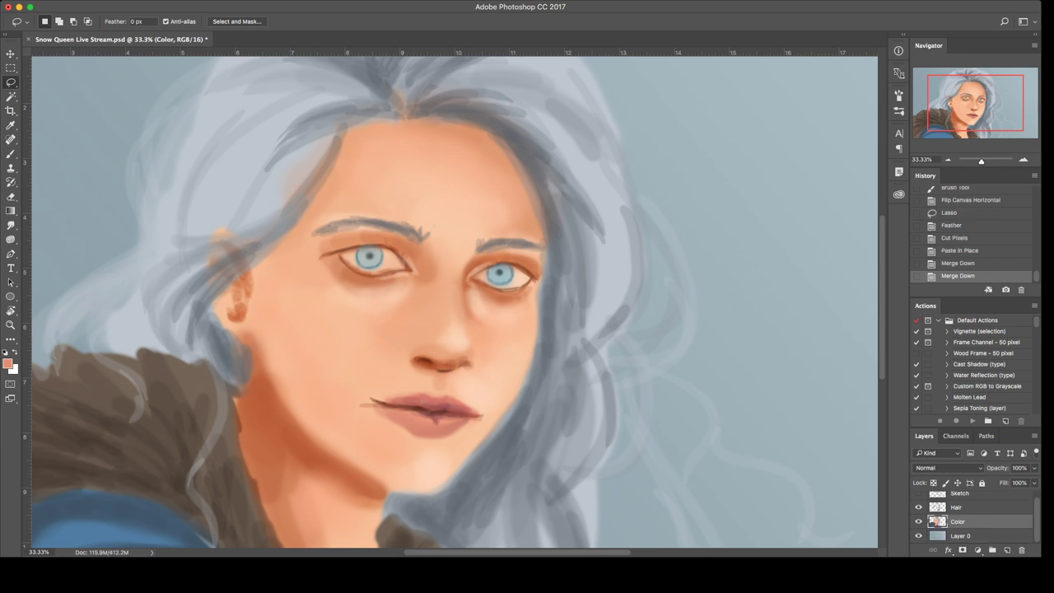
{"action": "key", "text": "ctrl+j"}
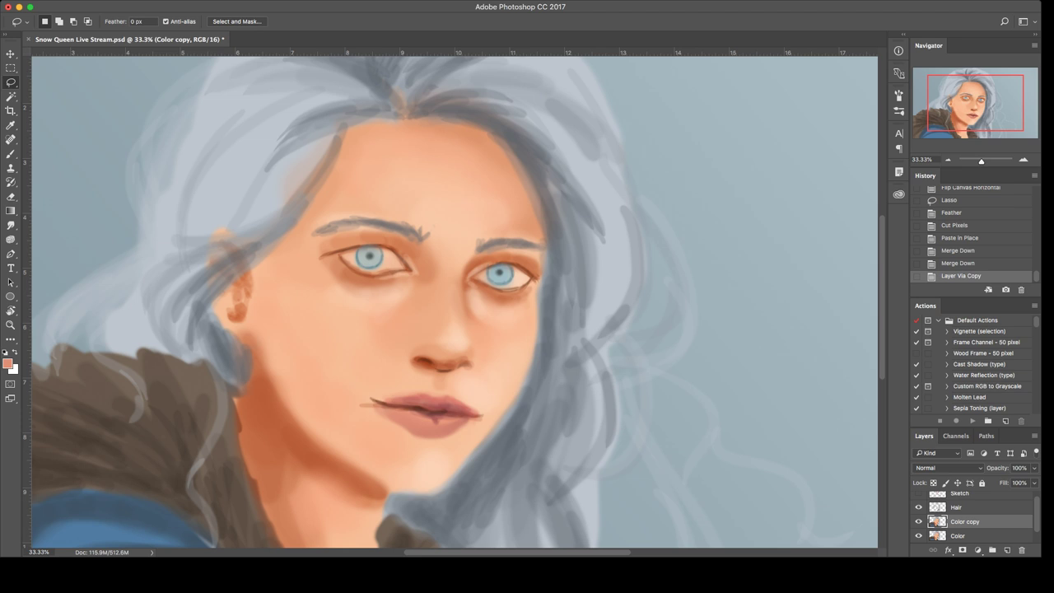
{"action": "key", "text": "ctrl+alt+g"}
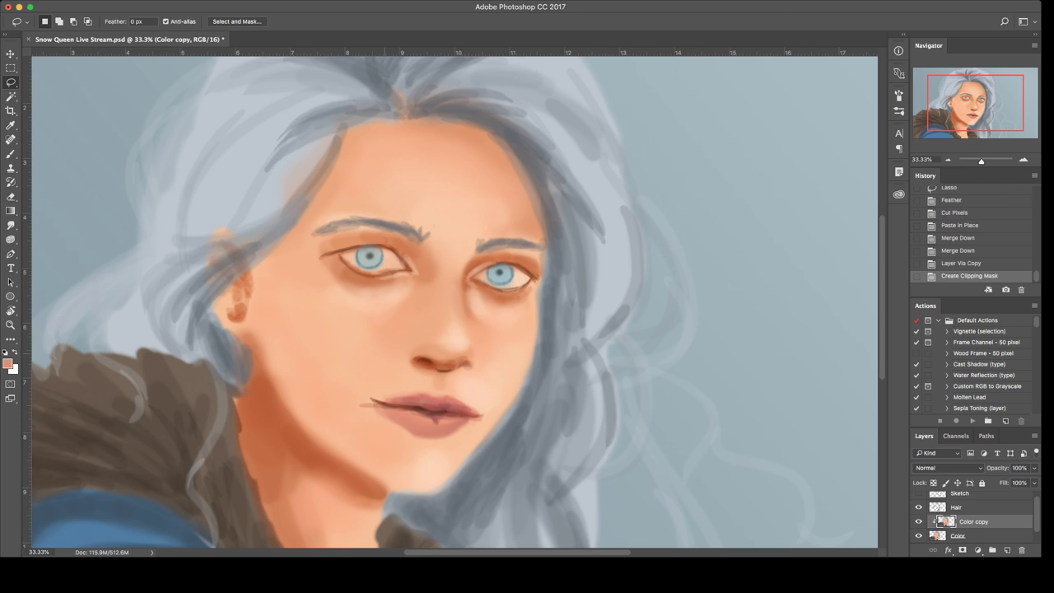
Step: Sample the orange neck shadow and shade the forehead, temple and side of the face on Color copy with a 500 px brush
{"action": "key", "text": "b"}
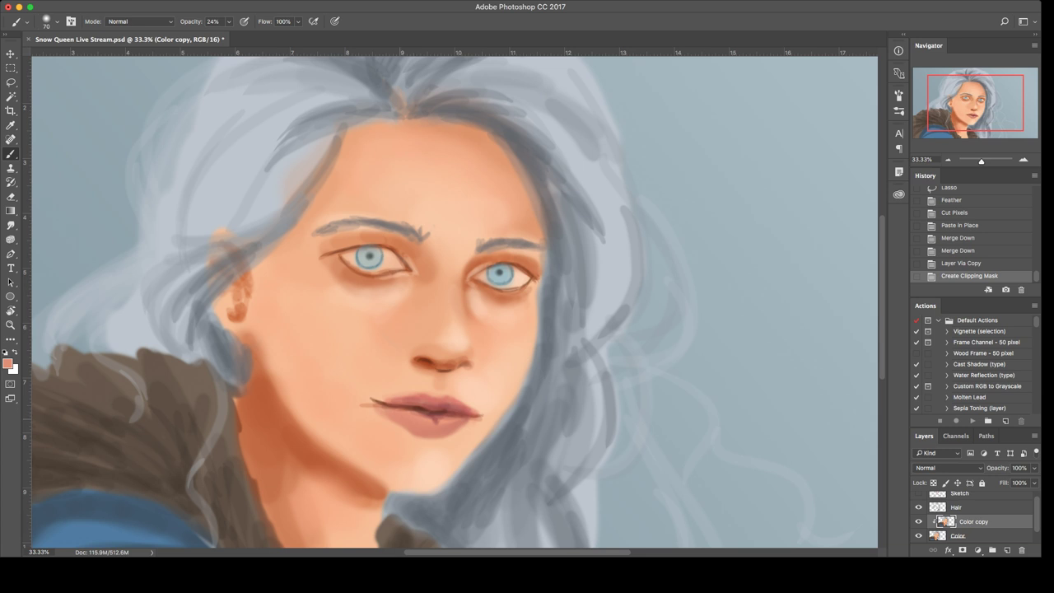
{"action": "key", "text": "bracketright"}
{"action": "key", "text": "bracketright"}
{"action": "key", "text": "bracketright"}
{"action": "key", "text": "bracketright"}
{"action": "key", "text": "bracketright"}
{"action": "key", "text": "bracketright"}
{"action": "left_click", "coordinate": [254, 426], "text": "alt"}
{"action": "mouse_move", "coordinate": [267, 341]}
{"action": "left_mouse_down"}
{"action": "mouse_move", "coordinate": [312, 416]}
{"action": "mouse_move", "coordinate": [354, 452]}
{"action": "left_mouse_up"}
{"action": "mouse_move", "coordinate": [324, 415]}
{"action": "left_mouse_down"}
{"action": "mouse_move", "coordinate": [344, 371]}
{"action": "mouse_move", "coordinate": [277, 316]}
{"action": "mouse_move", "coordinate": [283, 268]}
{"action": "mouse_move", "coordinate": [303, 262]}
{"action": "mouse_move", "coordinate": [327, 169]}
{"action": "mouse_move", "coordinate": [362, 138]}
{"action": "mouse_move", "coordinate": [443, 133]}
{"action": "left_mouse_up"}
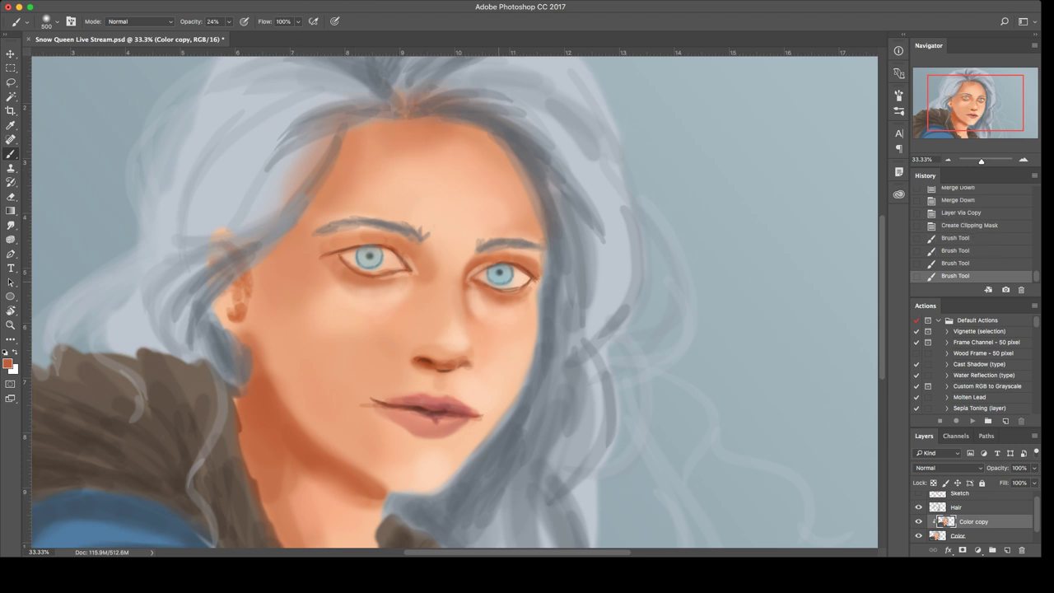
{"action": "left_click_drag", "start_coordinate": [277, 251], "coordinate": [265, 313]}
{"action": "left_click_drag", "start_coordinate": [275, 268], "coordinate": [272, 317]}
Step: Deepen the shadow along the jaw and beside the chin with a 600 px brush
{"action": "key", "text": "bracketleft"}
{"action": "key", "text": "bracketleft"}
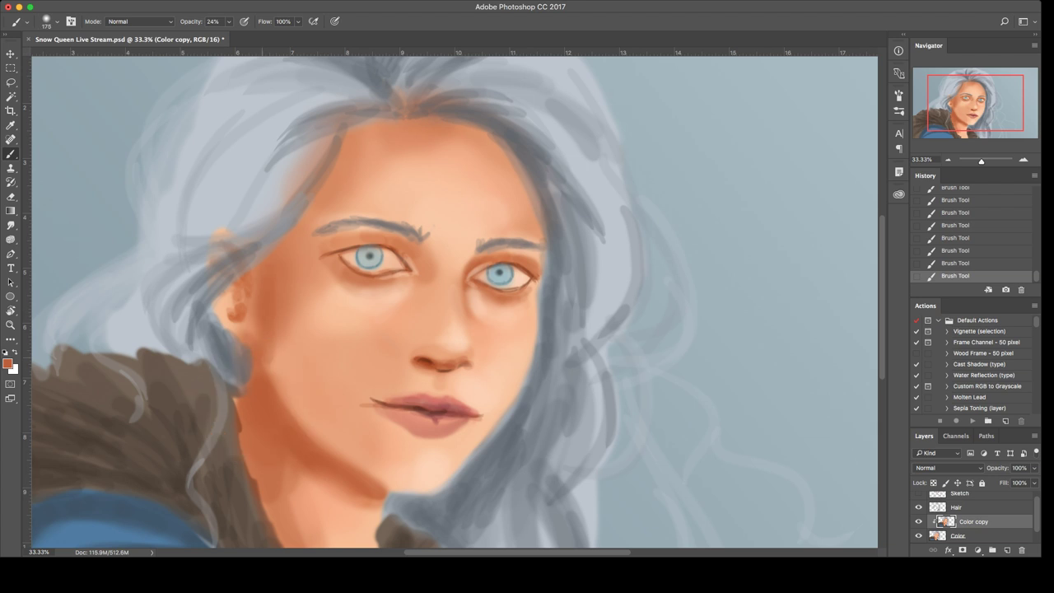
{"action": "key", "text": "bracketright"}
{"action": "mouse_move", "coordinate": [283, 359]}
{"action": "left_mouse_down"}
{"action": "mouse_move", "coordinate": [291, 390]}
{"action": "mouse_move", "coordinate": [363, 450]}
{"action": "mouse_move", "coordinate": [400, 449]}
{"action": "left_mouse_up"}
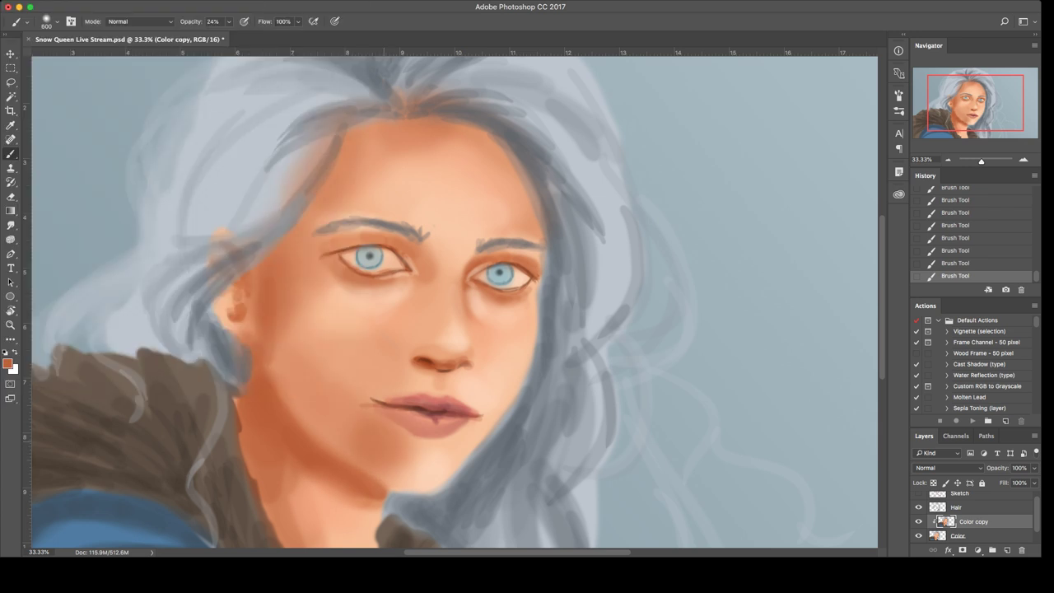
Step: Shade the side of the nose in orange and blend the adjoining cheek with sampled skin tones using a 400 px brush
{"action": "key", "text": "bracketleft"}
{"action": "key", "text": "bracketleft"}
{"action": "key", "text": "bracketleft"}
{"action": "mouse_move", "coordinate": [406, 368]}
{"action": "left_mouse_down"}
{"action": "mouse_move", "coordinate": [416, 375]}
{"action": "mouse_move", "coordinate": [400, 363]}
{"action": "left_mouse_up"}
{"action": "key", "text": "bracketright"}
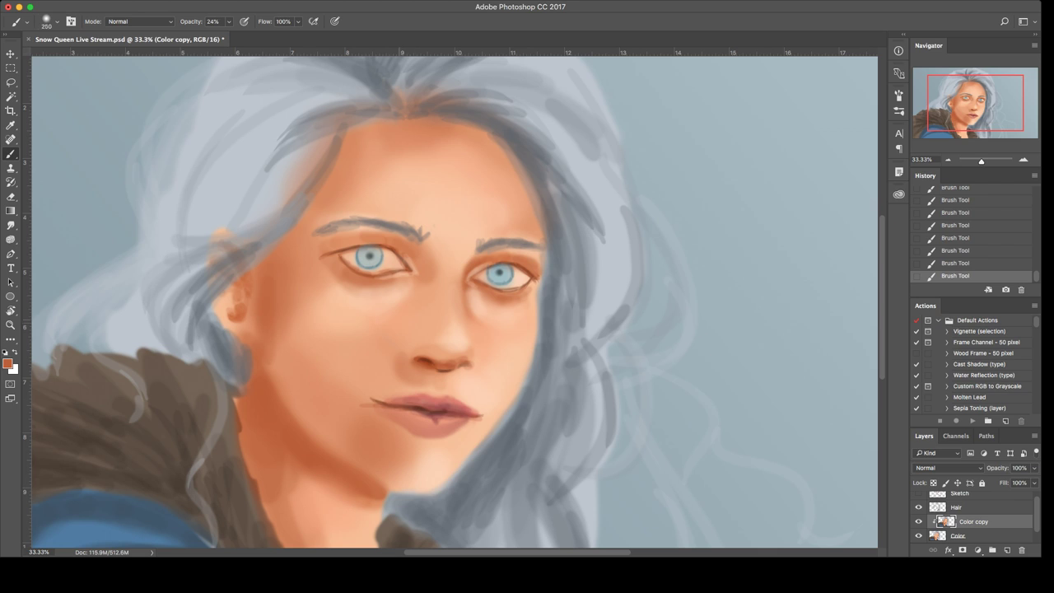
{"action": "mouse_move", "coordinate": [395, 317]}
{"action": "left_mouse_down"}
{"action": "mouse_move", "coordinate": [400, 331]}
{"action": "mouse_move", "coordinate": [422, 294]}
{"action": "mouse_move", "coordinate": [385, 336]}
{"action": "left_mouse_up"}
{"action": "key", "text": "super+z"}
{"action": "left_click", "coordinate": [391, 326], "text": "alt"}
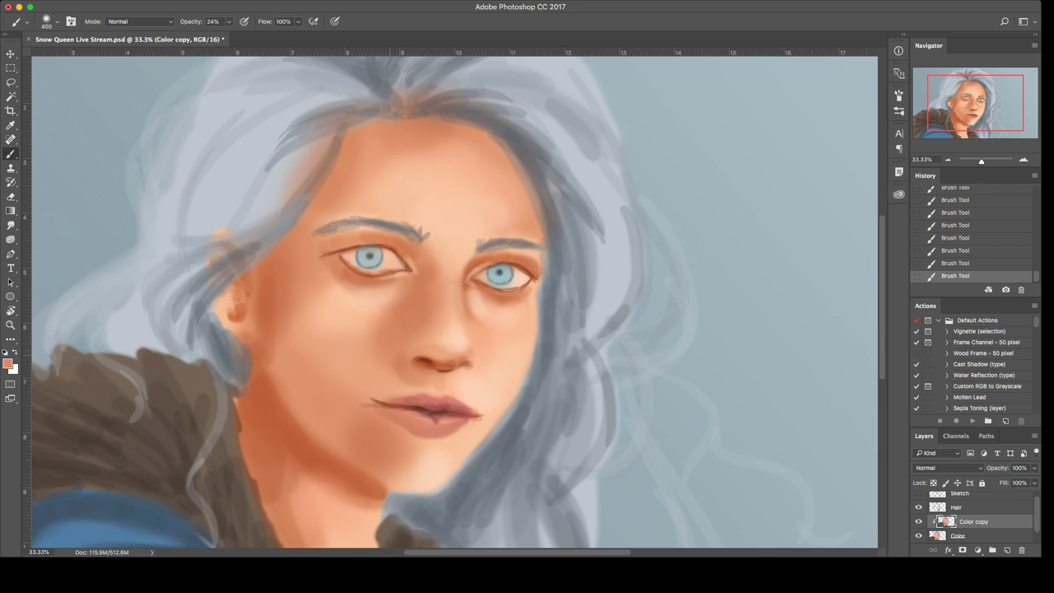
{"action": "left_click", "coordinate": [355, 300], "text": "alt"}
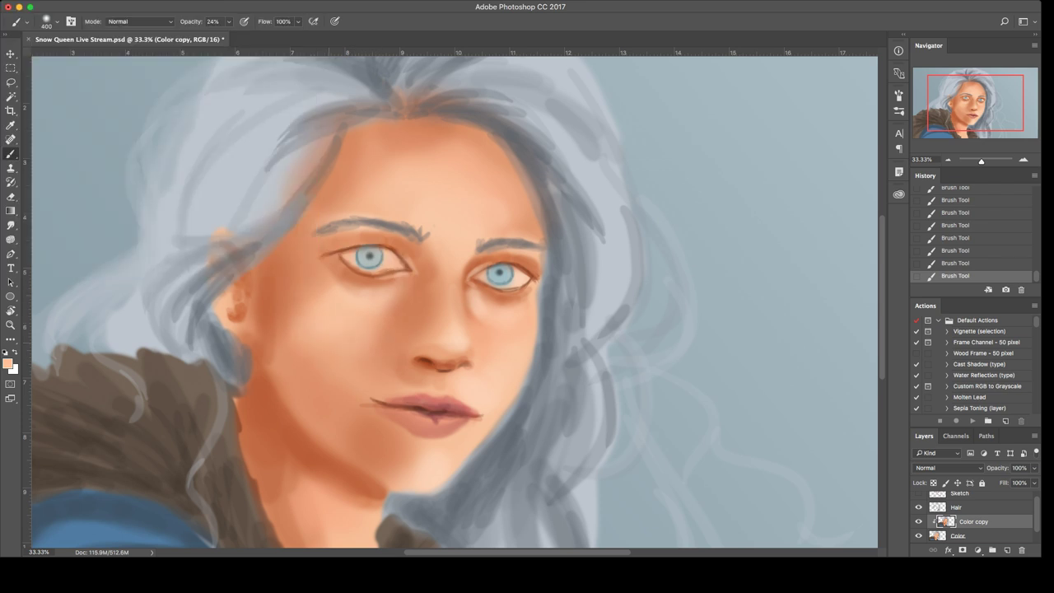
{"action": "left_click", "coordinate": [328, 351], "text": "alt"}
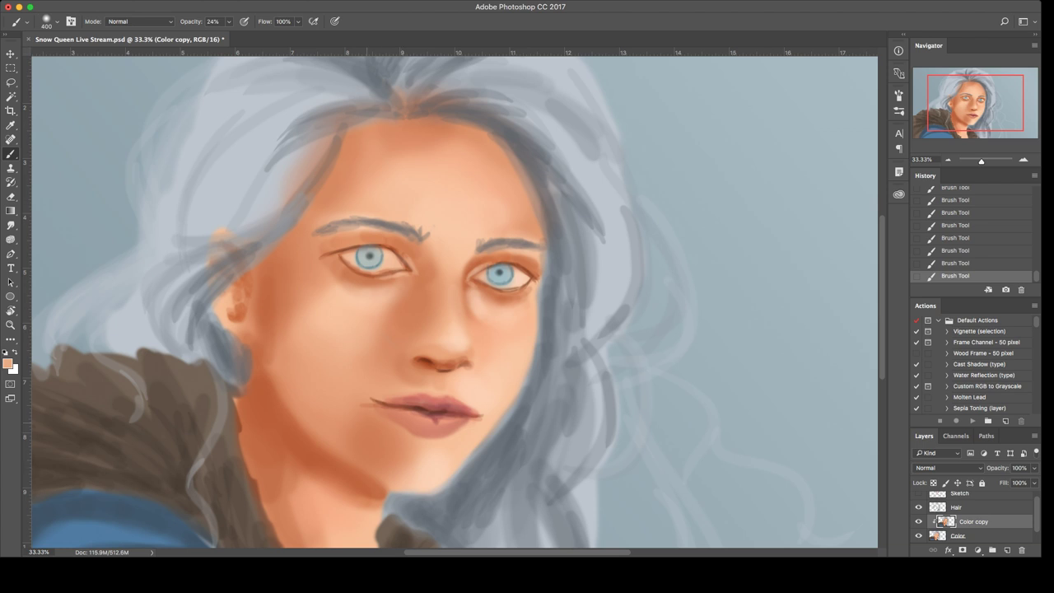
Step: Flip the canvas back horizontally and define the nostril wing and underside of the nose with sampled dark orange at 70 px
{"action": "key", "text": "super+shift+h"}
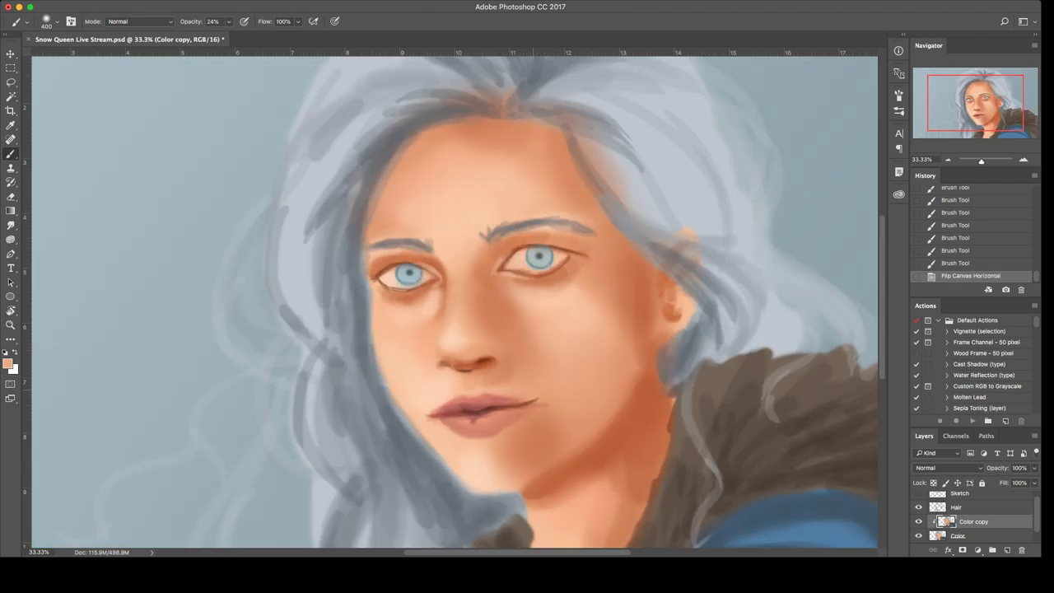
{"action": "key", "text": "bracketleft"}
{"action": "key", "text": "bracketleft"}
{"action": "key", "text": "bracketleft"}
{"action": "left_click", "coordinate": [481, 367], "text": "alt"}
{"action": "key", "text": "super+z"}
{"action": "left_click_drag", "start_coordinate": [494, 341], "coordinate": [497, 359]}
{"action": "left_click_drag", "start_coordinate": [497, 353], "coordinate": [471, 369]}
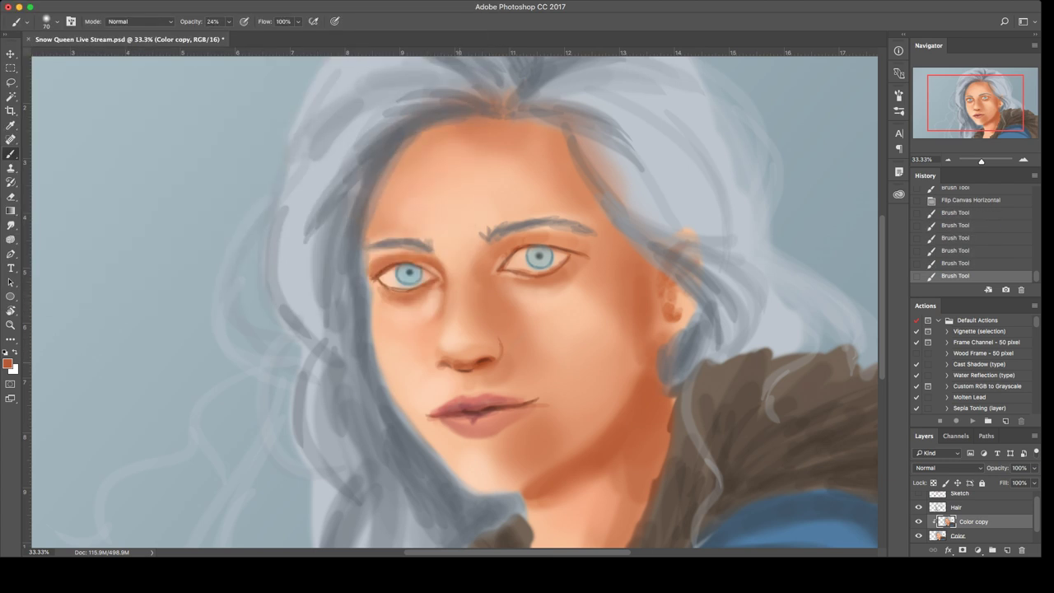
{"action": "left_click", "coordinate": [455, 364], "text": "alt"}
{"action": "left_click_drag", "start_coordinate": [491, 344], "coordinate": [485, 354]}
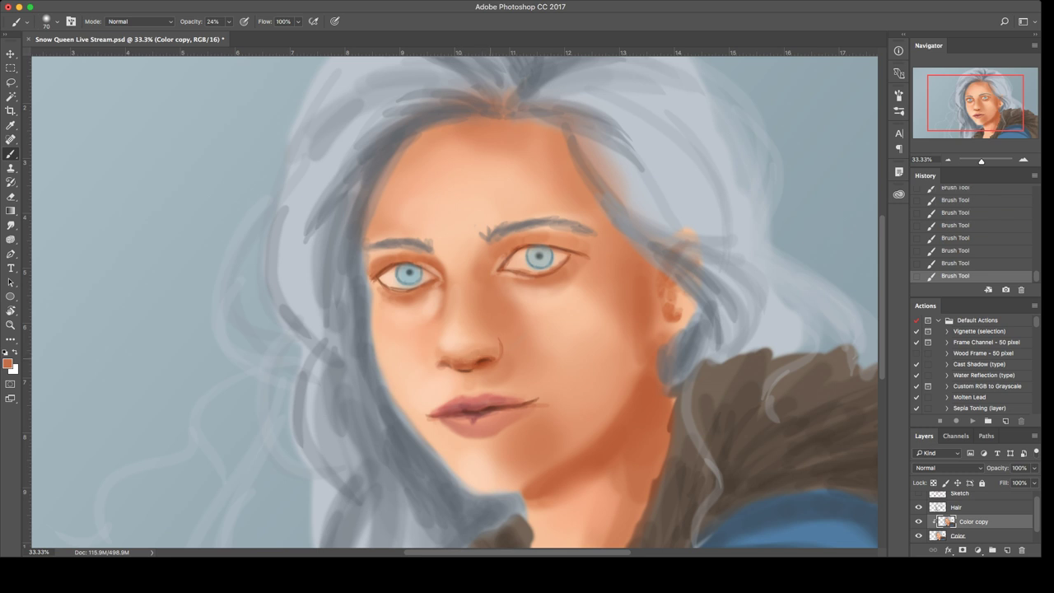
Step: Pick a saturated red-orange based on the nose colour and tint the tip of the nose with a 175 px brush
{"action": "key", "text": "bracketright"}
{"action": "key", "text": "bracketright"}
{"action": "key", "text": "bracketright"}
{"action": "left_click", "coordinate": [486, 345], "text": "alt"}
{"action": "key", "text": "i"}
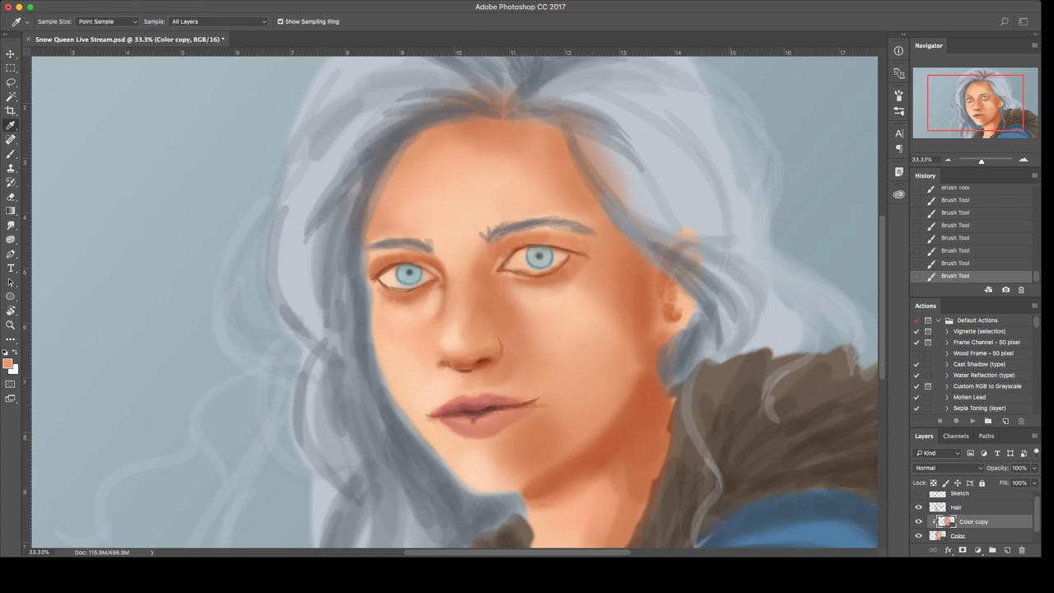
{"action": "key", "text": "b"}
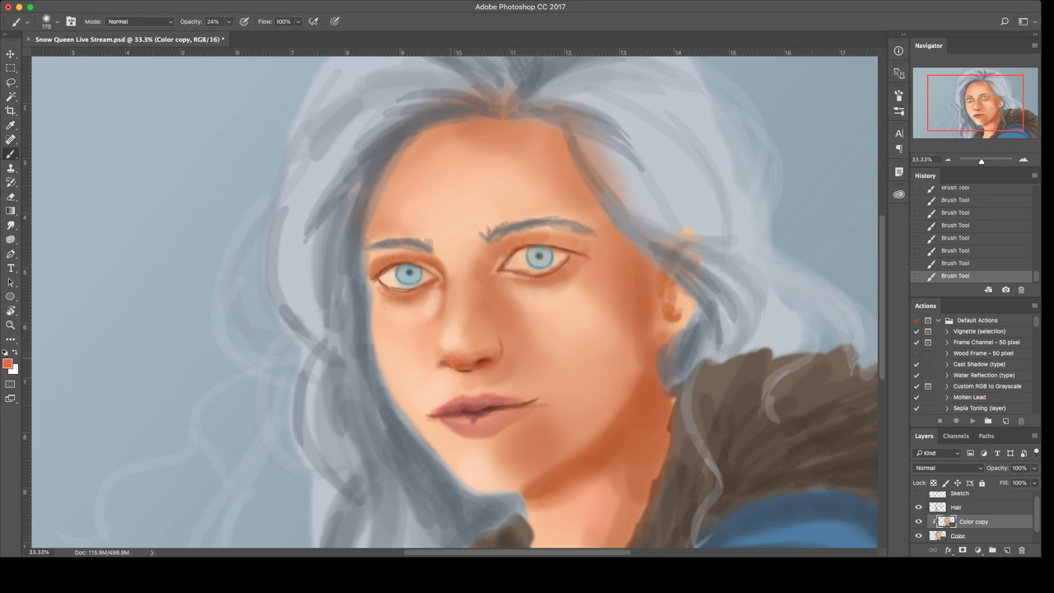
{"action": "left_click_drag", "start_coordinate": [465, 351], "coordinate": [477, 351]}
Step: Redden the bridge of the nose between the eyes with a 250 px brush
{"action": "key", "text": "bracketright"}
{"action": "key", "text": "bracketright"}
{"action": "key", "text": "bracketright"}
{"action": "key", "text": "bracketright"}
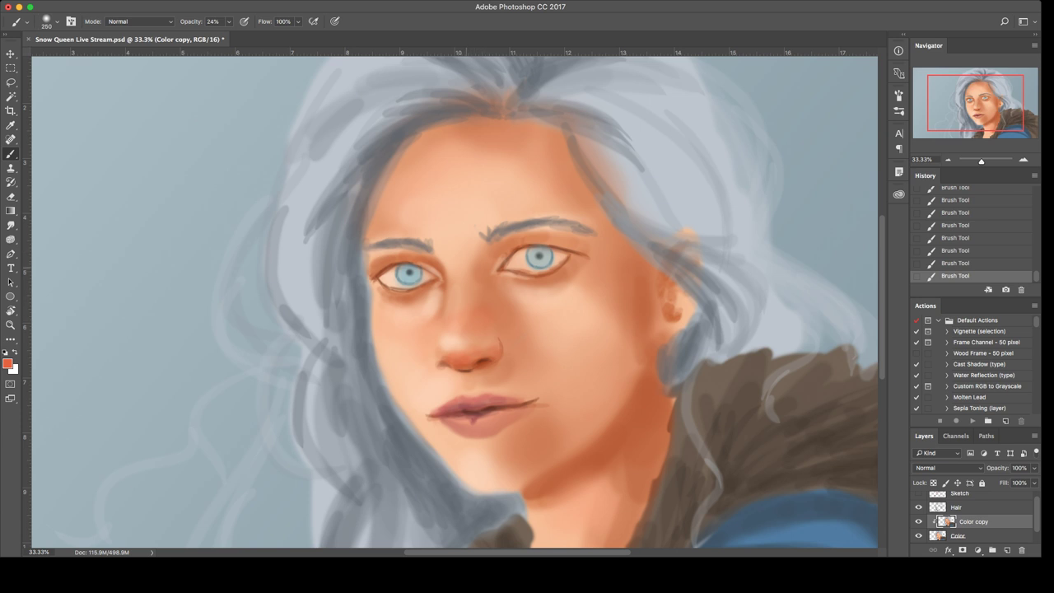
{"action": "left_click_drag", "start_coordinate": [466, 288], "coordinate": [479, 272]}
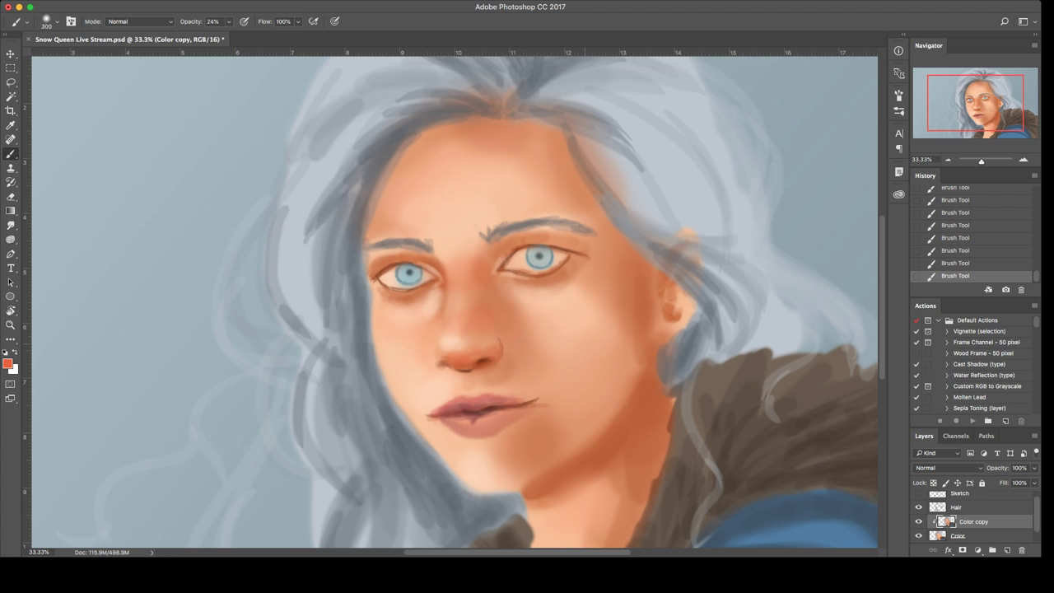
Step: Add a red-orange flush to both cheeks and the side of the forehead with a 500 px brush
{"action": "key", "text": "bracketright"}
{"action": "key", "text": "bracketright"}
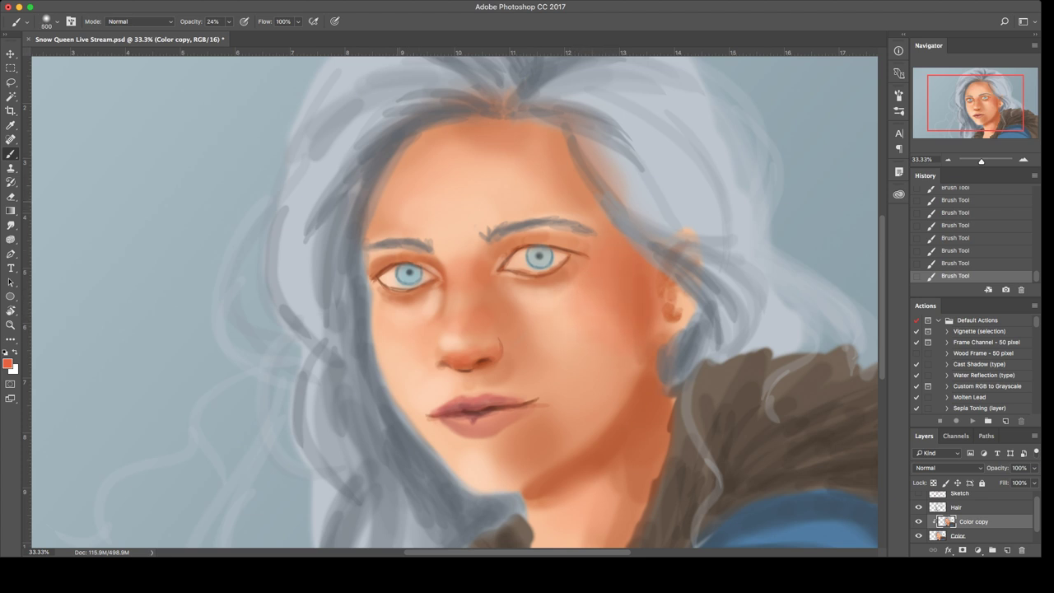
{"action": "left_click_drag", "start_coordinate": [397, 218], "coordinate": [433, 155]}
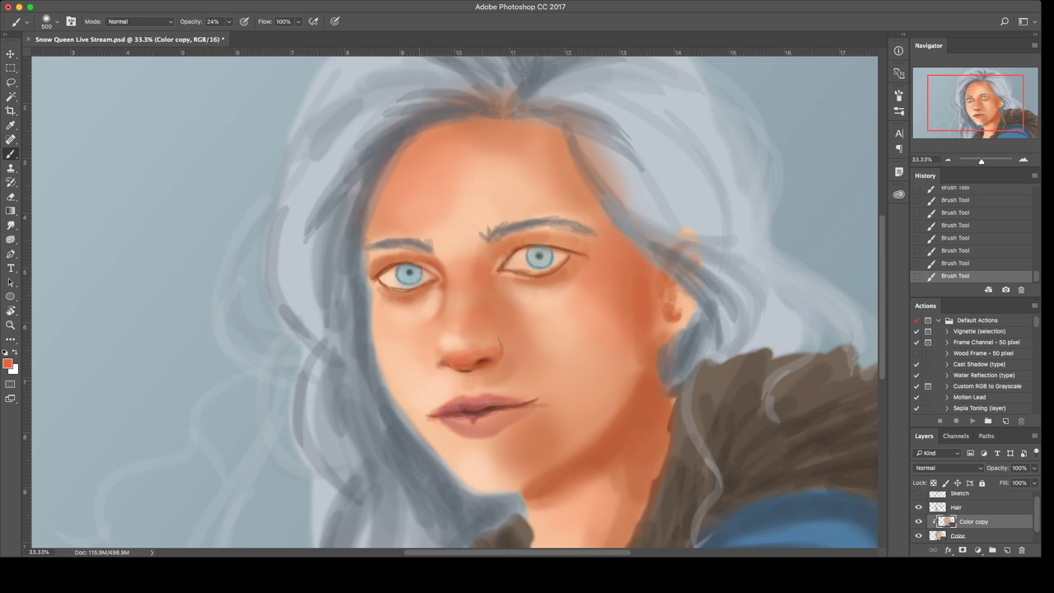
{"action": "left_click_drag", "start_coordinate": [383, 316], "coordinate": [399, 356]}
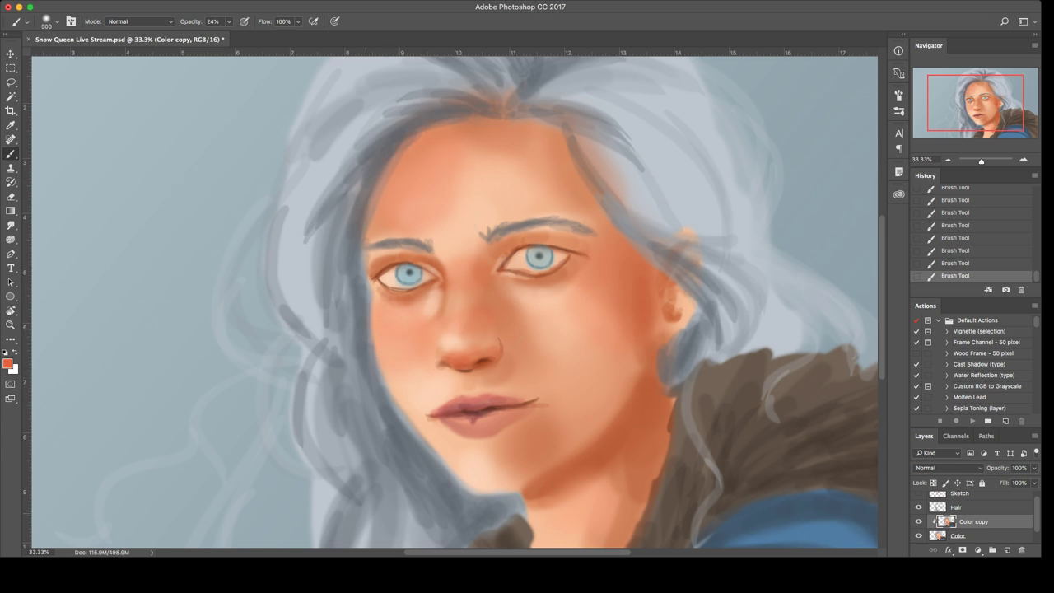
{"action": "key", "text": "super+z"}
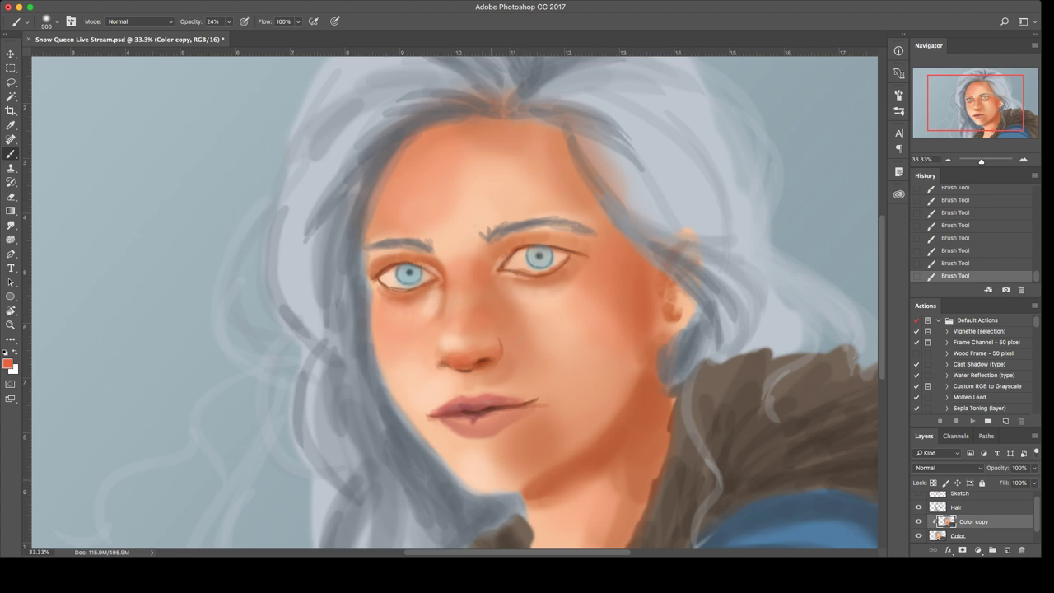
Step: Warm the chin and jaw with the red-orange at 500 px, and tint the lips with a 150 px brush
{"action": "mouse_move", "coordinate": [475, 470]}
{"action": "left_mouse_down"}
{"action": "mouse_move", "coordinate": [499, 480]}
{"action": "mouse_move", "coordinate": [561, 454]}
{"action": "left_mouse_up"}
{"action": "key", "text": "super+z"}
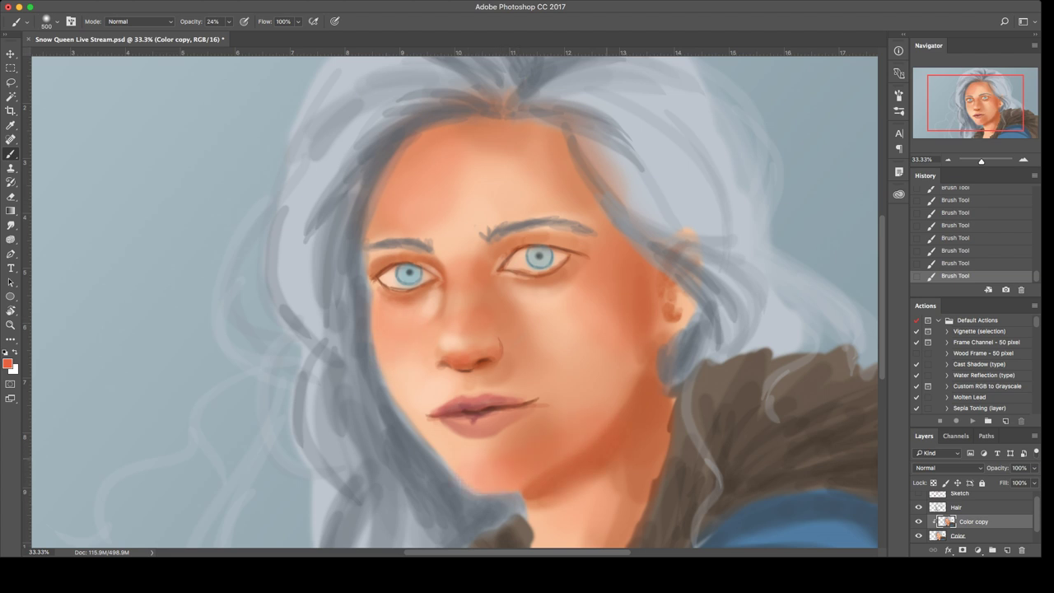
{"action": "key", "text": "super+z"}
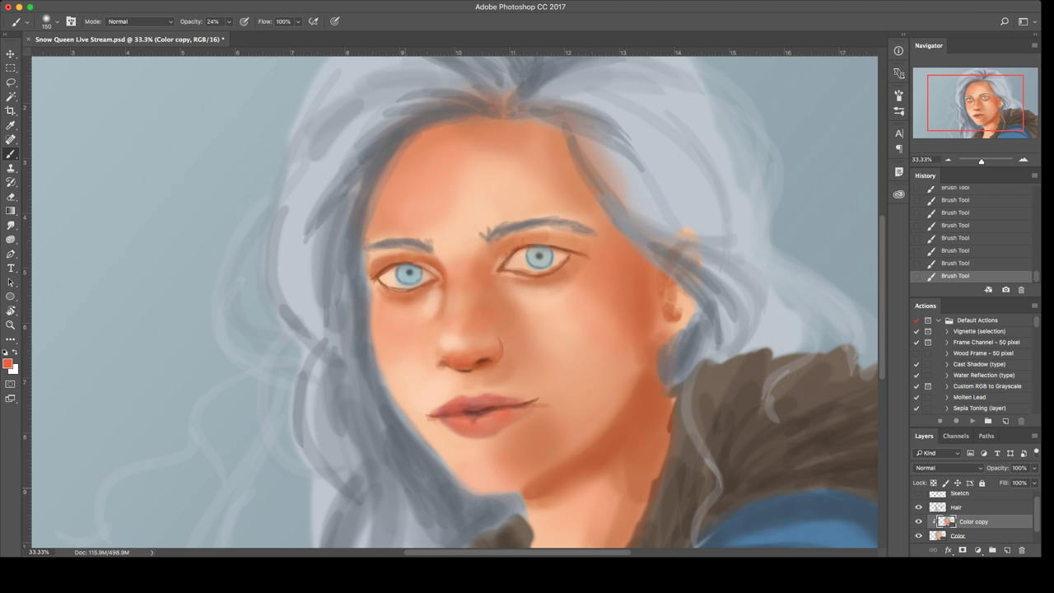
{"action": "key", "text": "bracketright"}
{"action": "left_click", "coordinate": [438, 301], "text": "alt"}
{"action": "key", "text": "bracketleft"}
Step: Save the document, and merge Color copy into the Color layer before duplicating the merged layer
{"action": "key", "text": "cmd+s"}
{"action": "key", "text": "super+e"}
{"action": "key", "text": "super+j"}
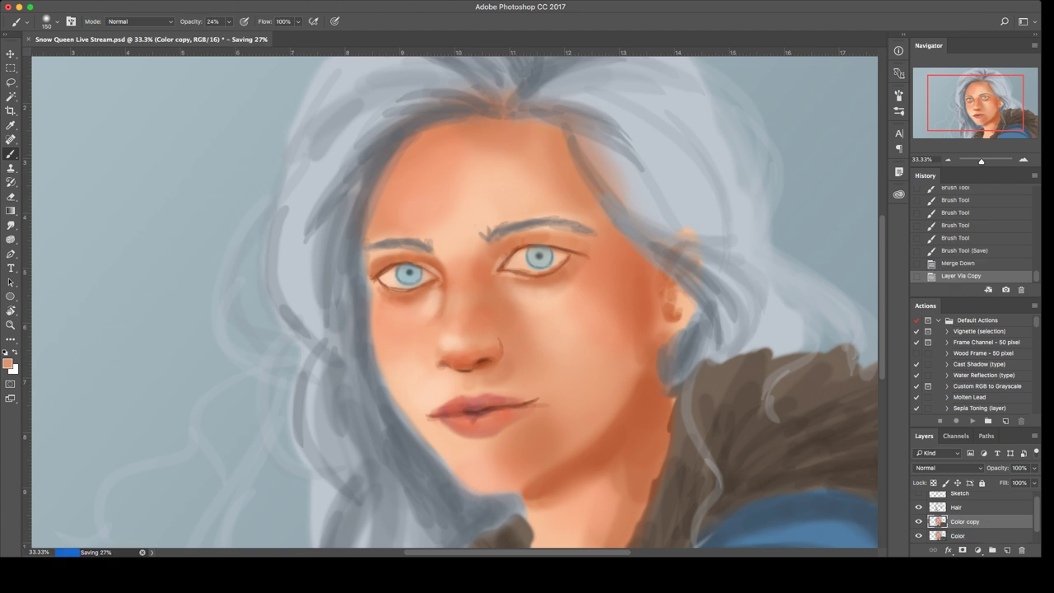
Step: Clip the Color copy layer to the Color layer, reshape it with Liquify and compare it before and after
{"action": "key", "text": "super+alt+g"}
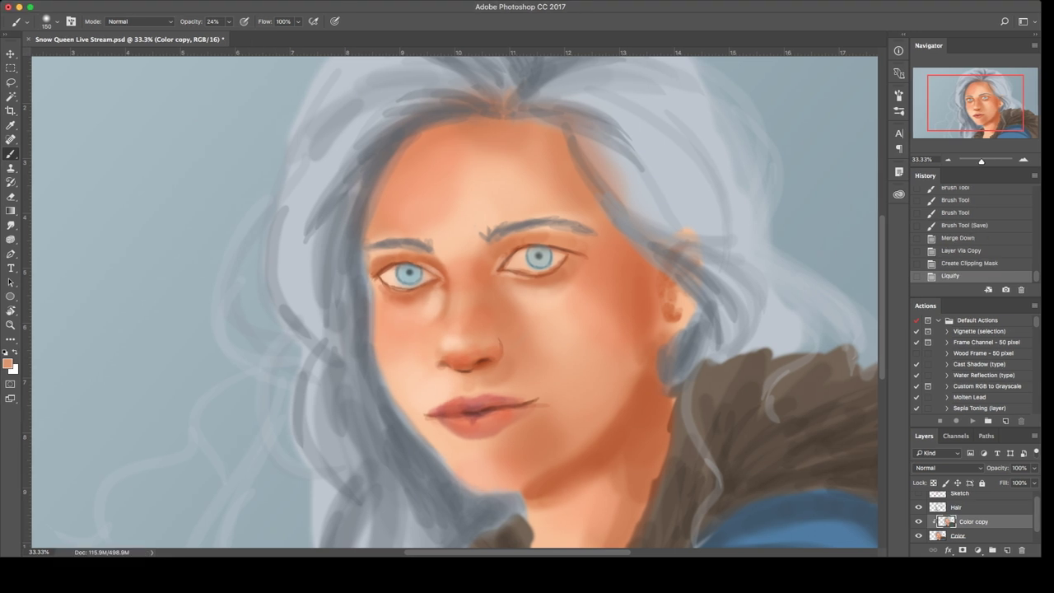
{"action": "key", "text": "super+z"}
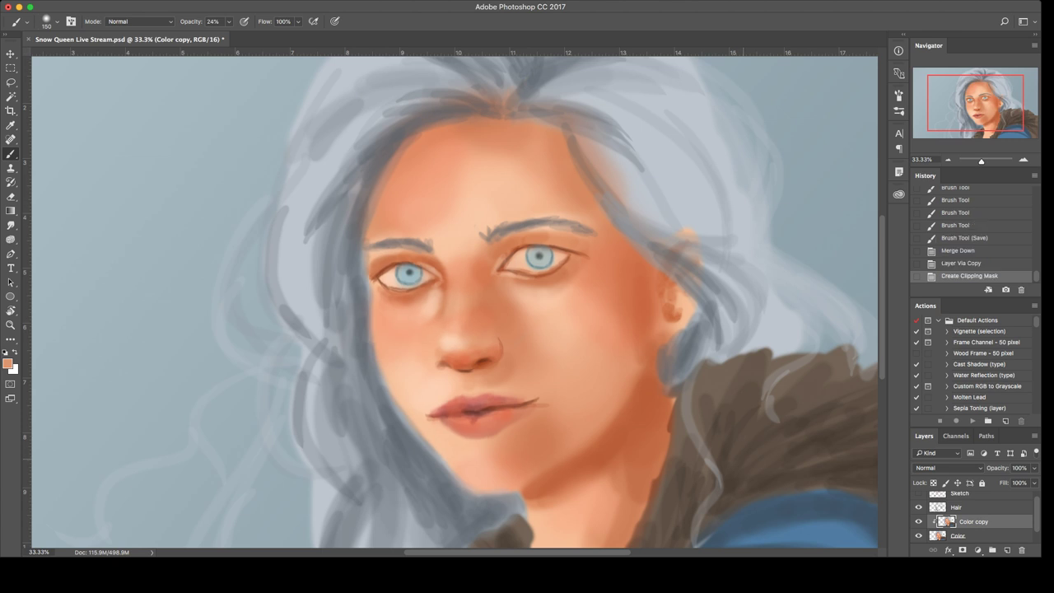
{"action": "key", "text": "super+z"}
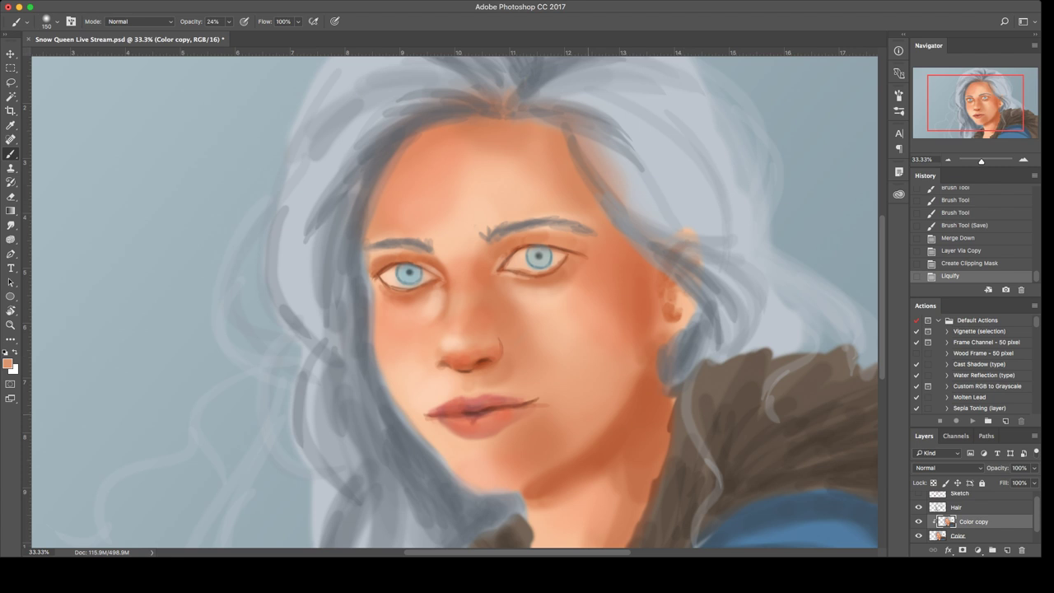
Step: Shade under the jaw and chin with a reddish brown sampled from the lips, using a 100 px brush
{"action": "key", "text": "bracketright"}
{"action": "key", "text": "bracketright"}
{"action": "key", "text": "bracketright"}
{"action": "key", "text": "bracketright"}
{"action": "key", "text": "bracketright"}
{"action": "left_click", "coordinate": [484, 411], "text": "alt"}
{"action": "key", "text": "bracketleft"}
{"action": "key", "text": "bracketleft"}
{"action": "mouse_move", "coordinate": [492, 492]}
{"action": "left_mouse_down"}
{"action": "mouse_move", "coordinate": [574, 481]}
{"action": "mouse_move", "coordinate": [616, 413]}
{"action": "left_mouse_up"}
{"action": "key", "text": "super+z"}
{"action": "key", "text": "super+z"}
{"action": "mouse_move", "coordinate": [581, 463]}
{"action": "left_mouse_down"}
{"action": "mouse_move", "coordinate": [637, 395]}
{"action": "mouse_move", "coordinate": [632, 415]}
{"action": "left_mouse_up"}
{"action": "mouse_move", "coordinate": [532, 507]}
{"action": "left_mouse_down"}
{"action": "mouse_move", "coordinate": [545, 512]}
{"action": "mouse_move", "coordinate": [565, 492]}
{"action": "mouse_move", "coordinate": [555, 507]}
{"action": "left_mouse_up"}
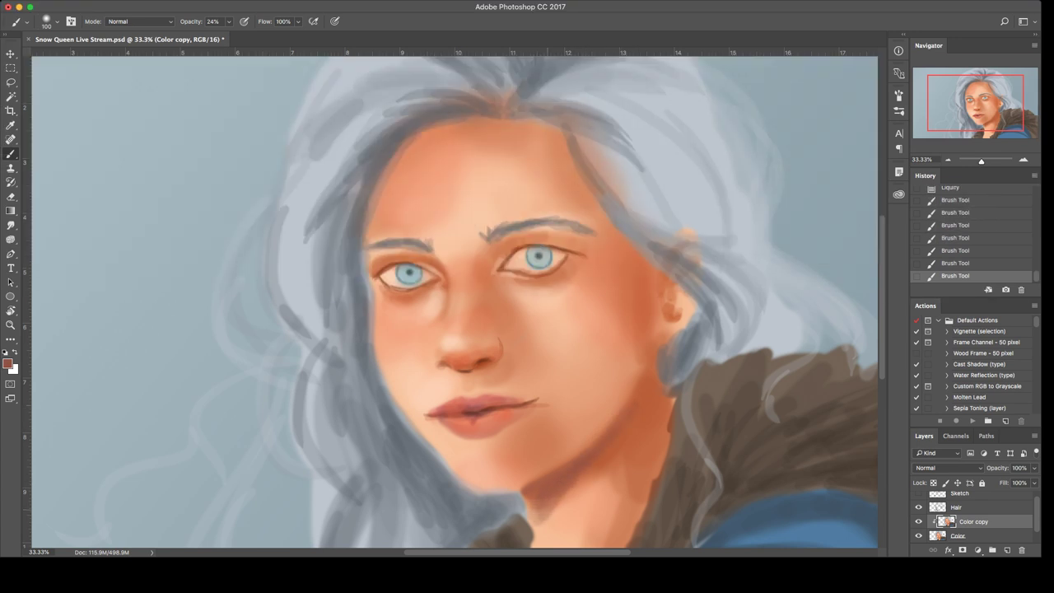
Step: Soften the shadow down onto the neck with a 250 px brush
{"action": "key", "text": "bracketright"}
{"action": "key", "text": "bracketright"}
{"action": "left_click_drag", "start_coordinate": [586, 492], "coordinate": [548, 531]}
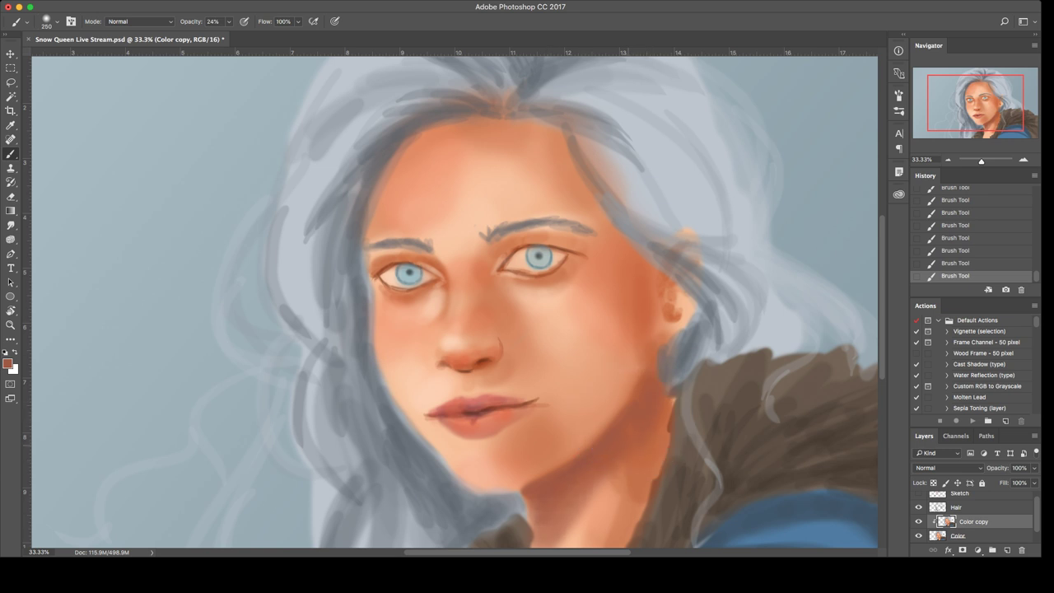
Step: Deepen the temple, the forehead edge and the outline of the far cheek at 250 px
{"action": "mouse_move", "coordinate": [576, 252]}
{"action": "left_mouse_down"}
{"action": "mouse_move", "coordinate": [596, 265]}
{"action": "mouse_move", "coordinate": [574, 244]}
{"action": "mouse_move", "coordinate": [601, 247]}
{"action": "mouse_move", "coordinate": [587, 267]}
{"action": "mouse_move", "coordinate": [604, 222]}
{"action": "mouse_move", "coordinate": [556, 132]}
{"action": "mouse_move", "coordinate": [586, 198]}
{"action": "left_mouse_up"}
{"action": "mouse_move", "coordinate": [542, 125]}
{"action": "left_mouse_down"}
{"action": "mouse_move", "coordinate": [438, 133]}
{"action": "mouse_move", "coordinate": [397, 173]}
{"action": "mouse_move", "coordinate": [452, 131]}
{"action": "mouse_move", "coordinate": [379, 206]}
{"action": "mouse_move", "coordinate": [367, 272]}
{"action": "mouse_move", "coordinate": [371, 310]}
{"action": "mouse_move", "coordinate": [385, 280]}
{"action": "mouse_move", "coordinate": [377, 367]}
{"action": "mouse_move", "coordinate": [402, 418]}
{"action": "left_mouse_up"}
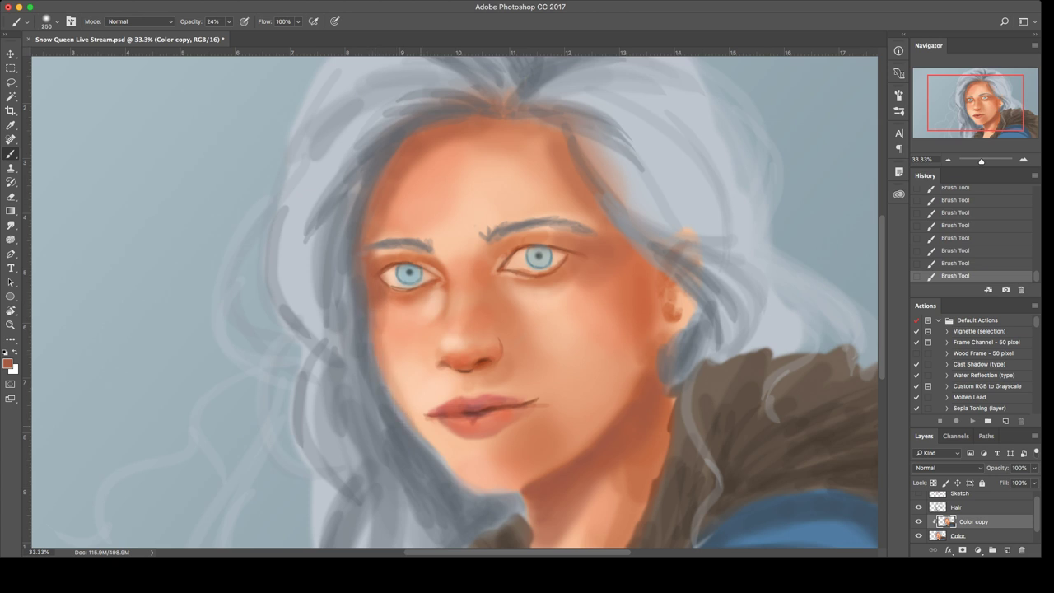
{"action": "key", "text": "super+z"}
{"action": "left_click_drag", "start_coordinate": [375, 319], "coordinate": [405, 421]}
{"action": "left_click_drag", "start_coordinate": [384, 359], "coordinate": [443, 466]}
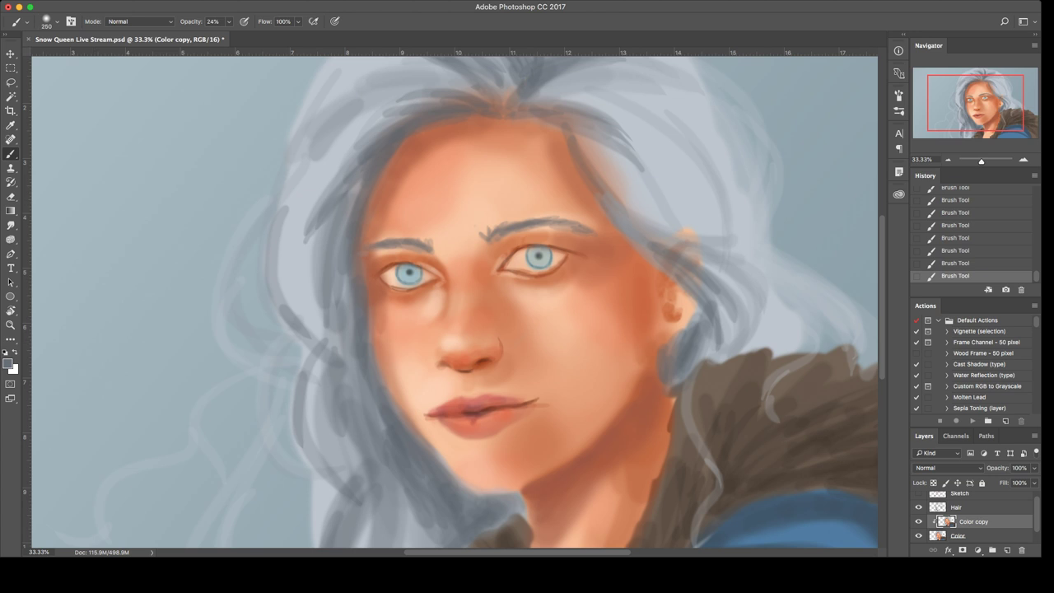
Step: Darken the hair beside the jaw with a dark blue-grey on the Hair layer at 250 px
{"action": "key", "text": "i"}
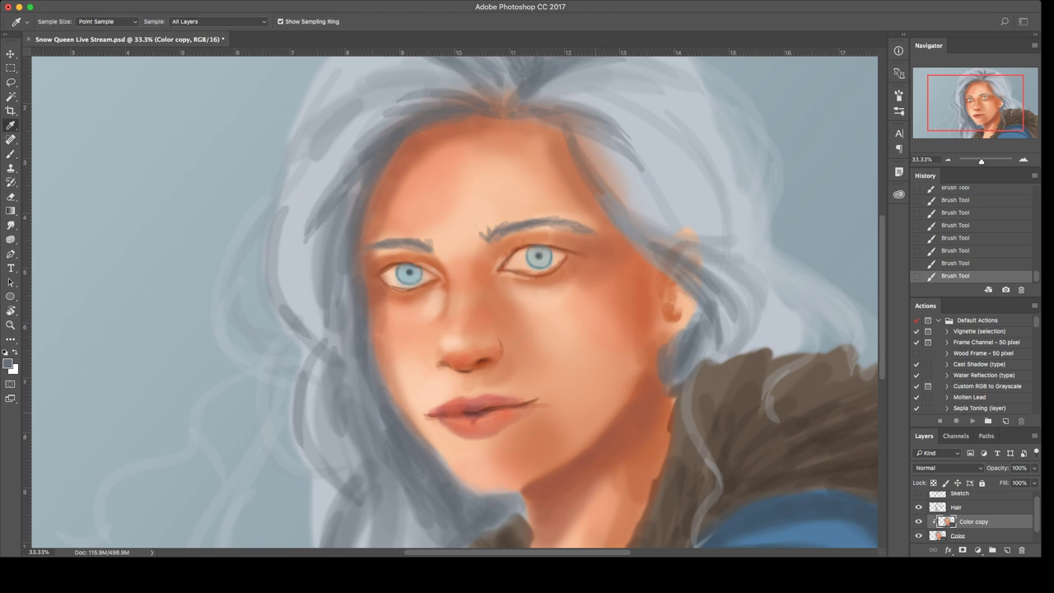
{"action": "key", "text": "b"}
{"action": "key", "text": "alt+bracketright"}
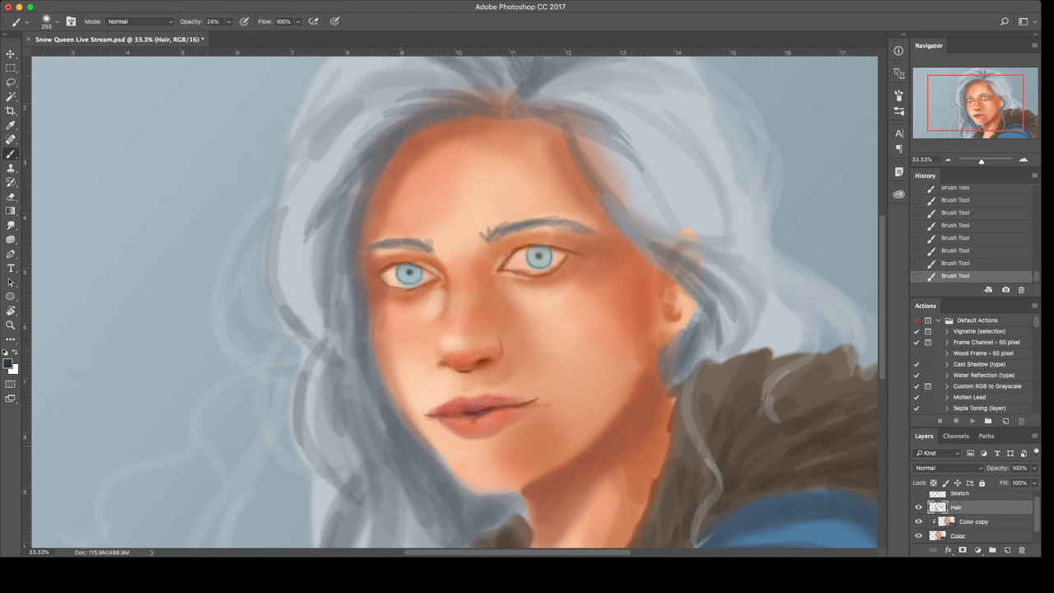
{"action": "mouse_move", "coordinate": [407, 451]}
{"action": "left_mouse_down"}
{"action": "mouse_move", "coordinate": [436, 502]}
{"action": "mouse_move", "coordinate": [458, 510]}
{"action": "left_mouse_up"}
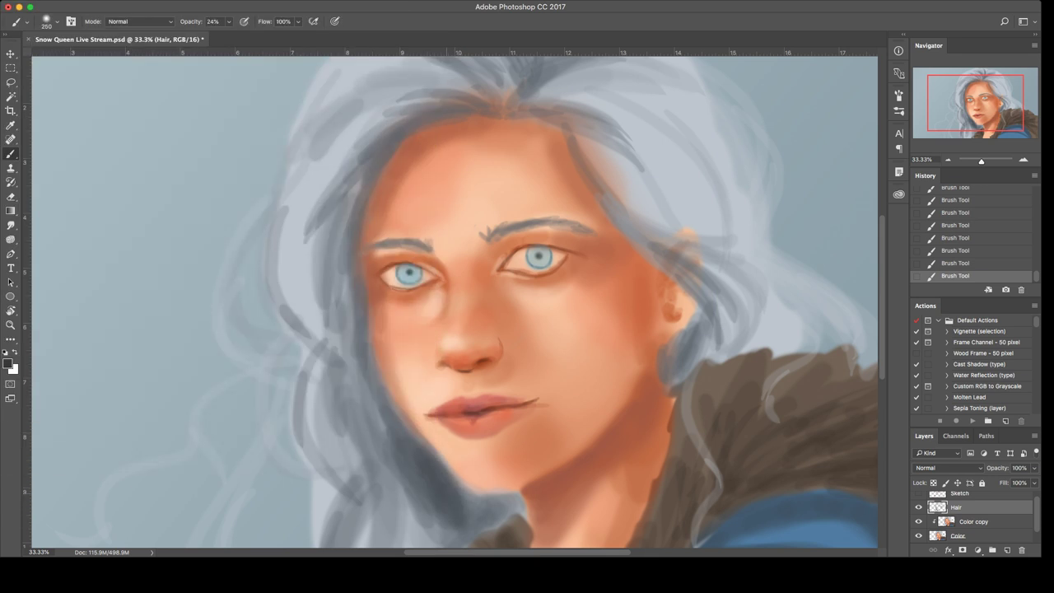
Step: Reduce the brush to 125 px, merge Color copy into the Color layer and show the merged layer
{"action": "key", "text": "bracketleft"}
{"action": "key", "text": "bracketleft"}
{"action": "key", "text": "bracketleft"}
{"action": "key", "text": "bracketleft"}
{"action": "left_click", "coordinate": [973, 522]}
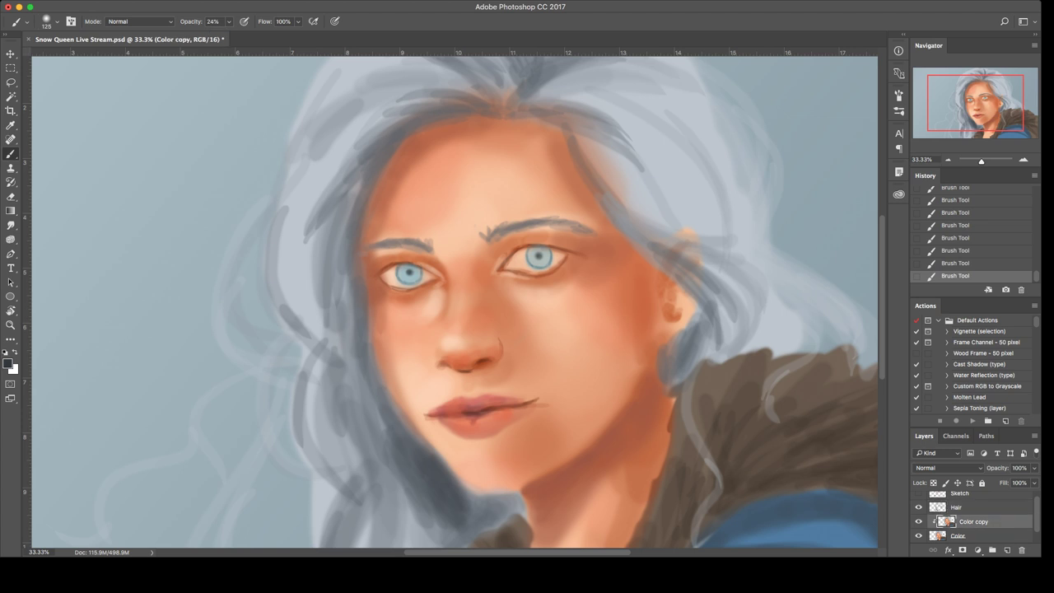
{"action": "key", "text": "super+e"}
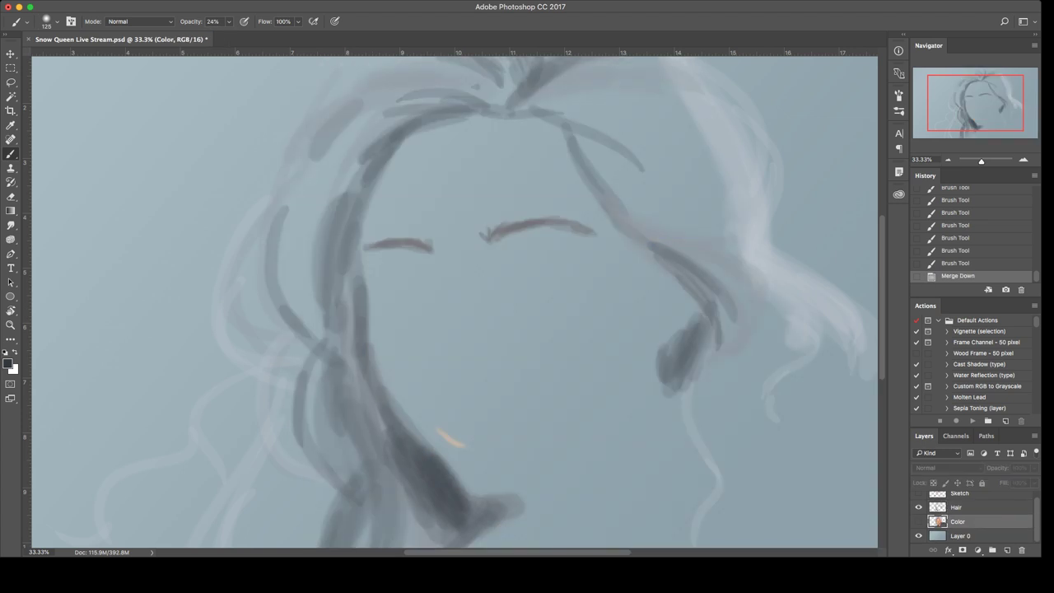
{"action": "left_click", "coordinate": [918, 521]}
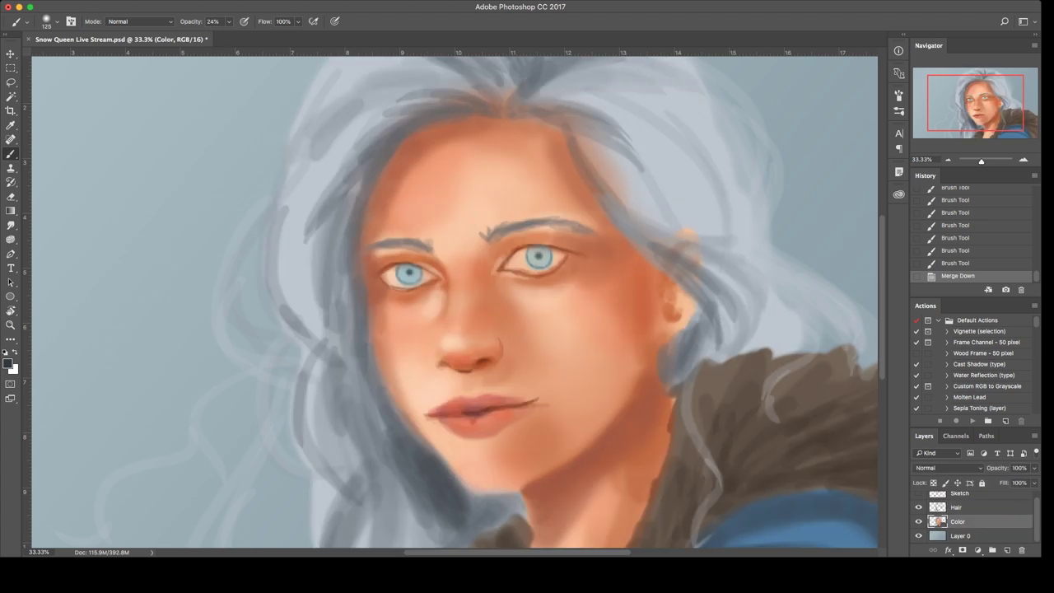
Step: Add a new layer beneath Color and paint dark hair shading behind the chin and far jaw
{"action": "key", "text": "alt+bracketleft"}
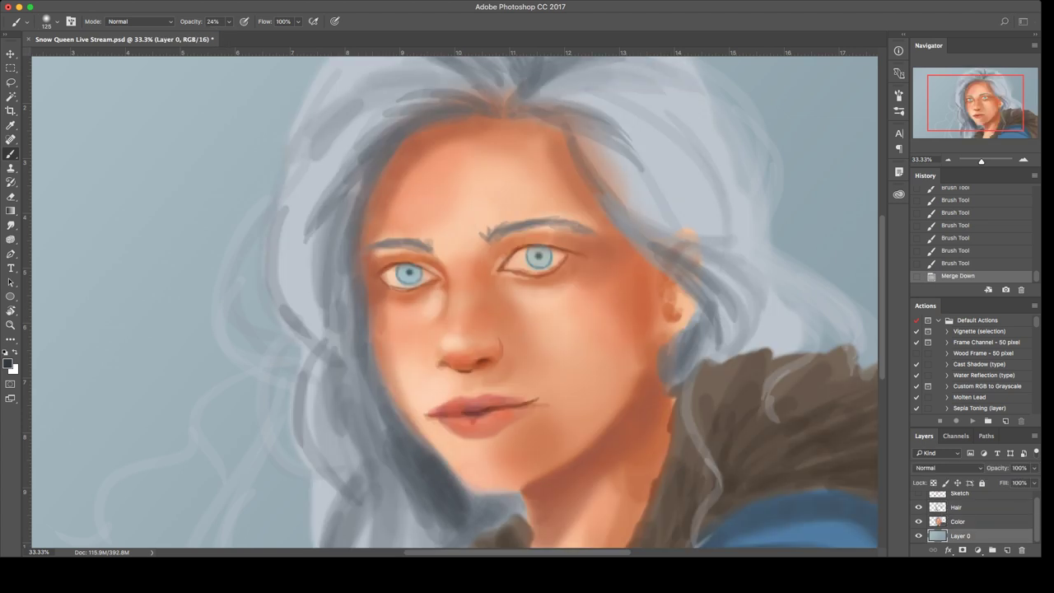
{"action": "key", "text": "alt+shift+super+n"}
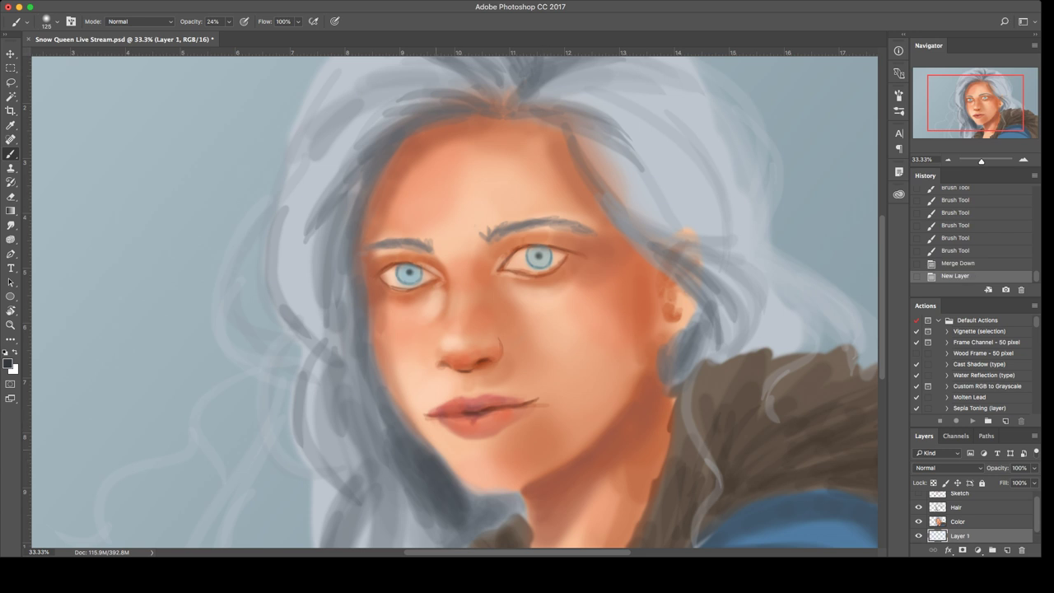
{"action": "left_click_drag", "start_coordinate": [475, 492], "coordinate": [520, 499]}
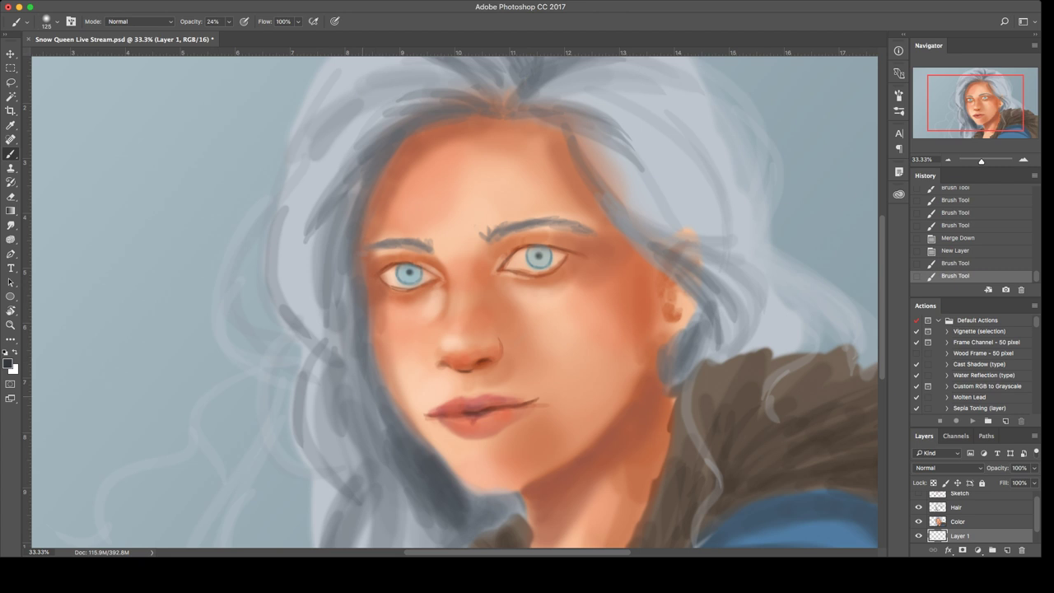
{"action": "left_click_drag", "start_coordinate": [362, 396], "coordinate": [422, 478]}
Step: Merge the Color layer with the new layer beneath it and rename the result Color
{"action": "key", "text": "ctrl+e"}
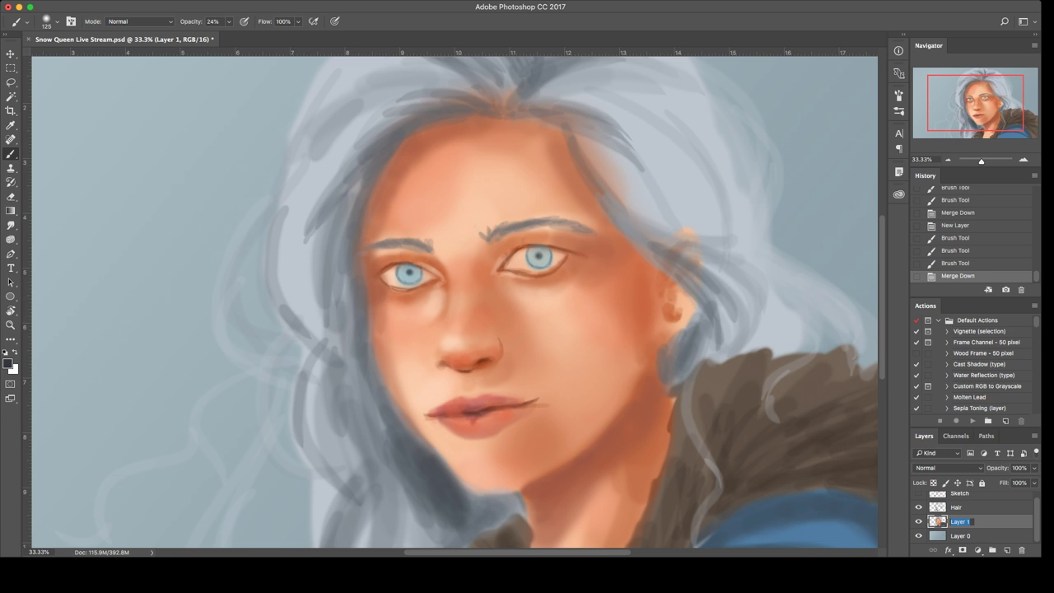
{"action": "type", "text": "Color"}
{"action": "key", "text": "Return"}
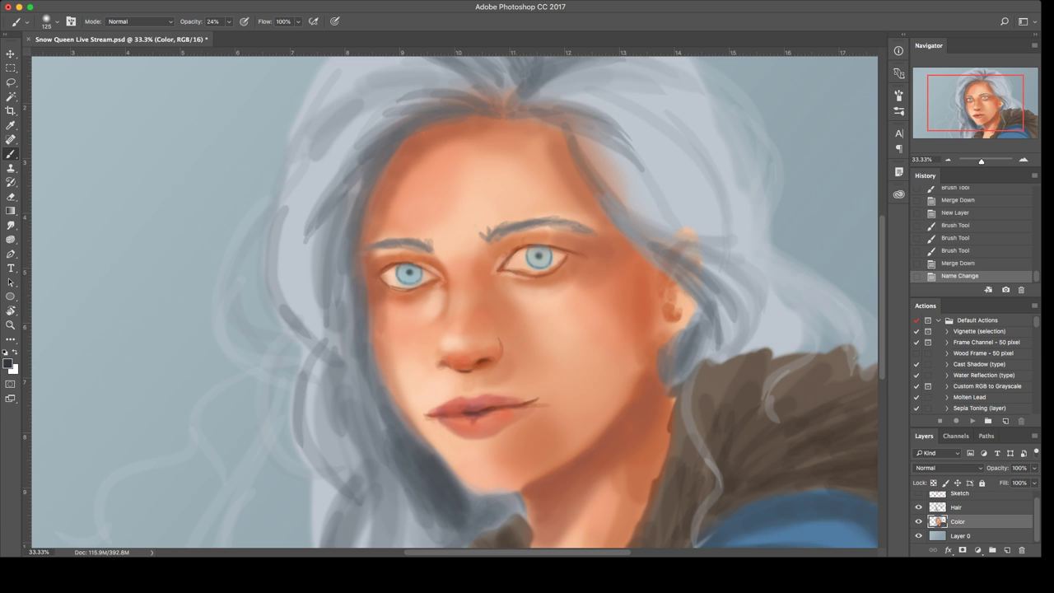
Step: Paint dark blue-grey along the far jawline on the Color layer at 125 px
{"action": "left_click_drag", "start_coordinate": [395, 404], "coordinate": [464, 496]}
{"action": "key", "text": "super+z"}
{"action": "left_click_drag", "start_coordinate": [448, 473], "coordinate": [470, 503]}
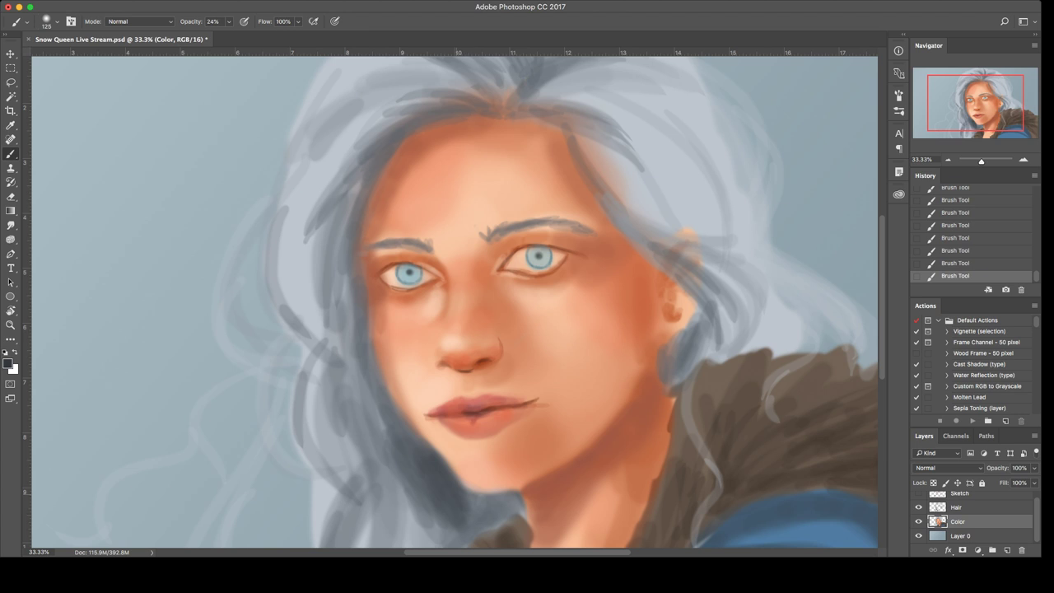
Step: Darken the hair under the chin and beside the jaw on the Hair layer at 125 px
{"action": "left_click", "coordinate": [956, 507]}
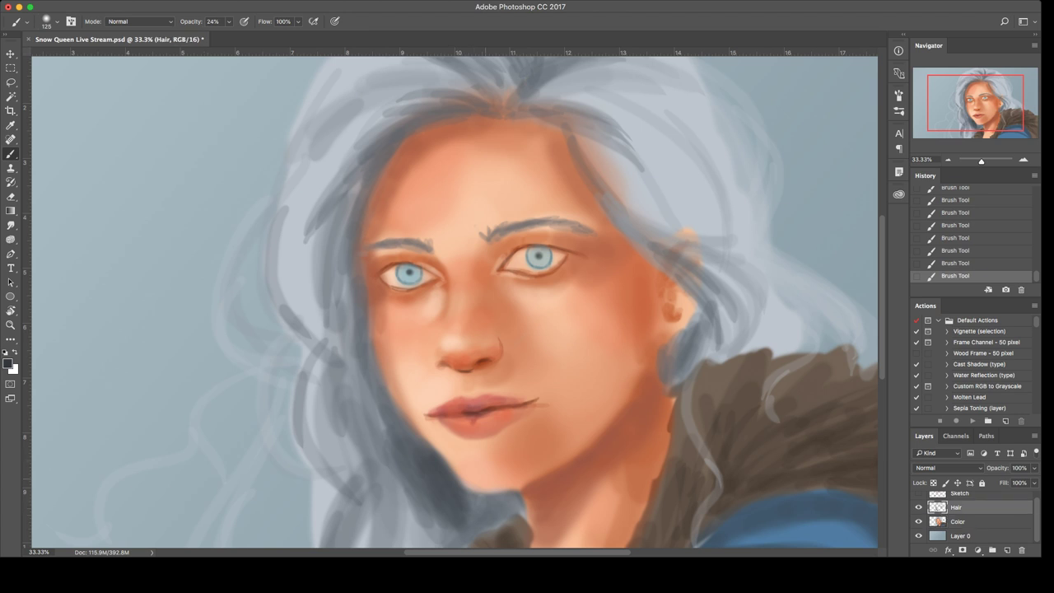
{"action": "left_click_drag", "start_coordinate": [468, 514], "coordinate": [469, 532]}
{"action": "mouse_move", "coordinate": [454, 467]}
{"action": "left_mouse_down"}
{"action": "mouse_move", "coordinate": [469, 511]}
{"action": "mouse_move", "coordinate": [513, 509]}
{"action": "mouse_move", "coordinate": [473, 523]}
{"action": "left_mouse_up"}
{"action": "mouse_move", "coordinate": [473, 524]}
{"action": "left_mouse_down"}
{"action": "mouse_move", "coordinate": [504, 508]}
{"action": "mouse_move", "coordinate": [481, 505]}
{"action": "left_mouse_up"}
{"action": "mouse_move", "coordinate": [416, 452]}
{"action": "left_mouse_down"}
{"action": "mouse_move", "coordinate": [356, 302]}
{"action": "mouse_move", "coordinate": [397, 435]}
{"action": "left_mouse_up"}
Step: Paint dark strokes down the hair framing the far cheek, from eye level to the jaw
{"action": "left_click_drag", "start_coordinate": [347, 295], "coordinate": [349, 336]}
{"action": "mouse_move", "coordinate": [367, 285]}
{"action": "left_mouse_down"}
{"action": "mouse_move", "coordinate": [354, 341]}
{"action": "mouse_move", "coordinate": [359, 396]}
{"action": "left_mouse_up"}
{"action": "left_click_drag", "start_coordinate": [387, 329], "coordinate": [353, 425]}
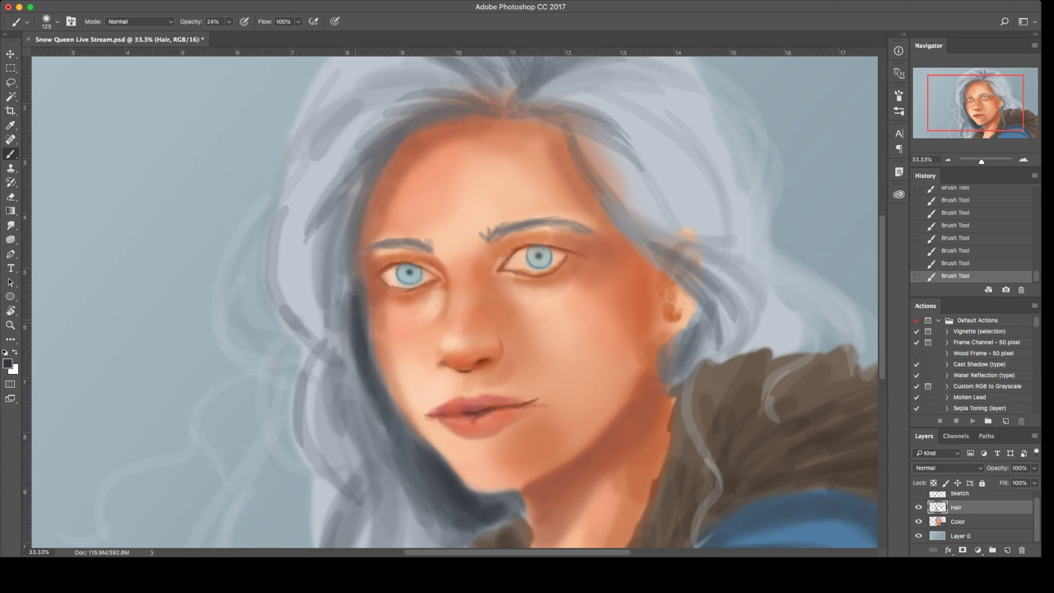
{"action": "left_click_drag", "start_coordinate": [360, 326], "coordinate": [400, 423]}
{"action": "left_click_drag", "start_coordinate": [382, 382], "coordinate": [412, 452]}
Step: Darken the hairline from the far temple up to the parting at 125 px
{"action": "mouse_move", "coordinate": [372, 354]}
{"action": "left_mouse_down"}
{"action": "mouse_move", "coordinate": [343, 254]}
{"action": "mouse_move", "coordinate": [372, 155]}
{"action": "left_mouse_up"}
{"action": "mouse_move", "coordinate": [357, 196]}
{"action": "left_mouse_down"}
{"action": "mouse_move", "coordinate": [392, 137]}
{"action": "mouse_move", "coordinate": [439, 103]}
{"action": "left_mouse_up"}
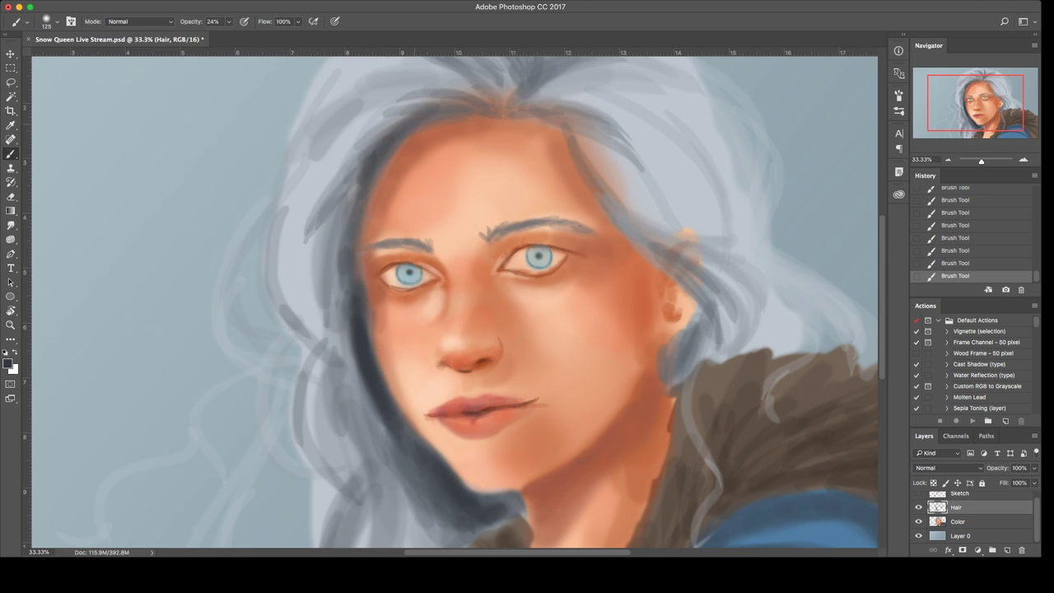
{"action": "mouse_move", "coordinate": [384, 141]}
{"action": "left_mouse_down"}
{"action": "mouse_move", "coordinate": [482, 107]}
{"action": "mouse_move", "coordinate": [456, 114]}
{"action": "left_mouse_up"}
{"action": "mouse_move", "coordinate": [425, 114]}
{"action": "left_mouse_down"}
{"action": "mouse_move", "coordinate": [387, 130]}
{"action": "mouse_move", "coordinate": [344, 196]}
{"action": "left_mouse_up"}
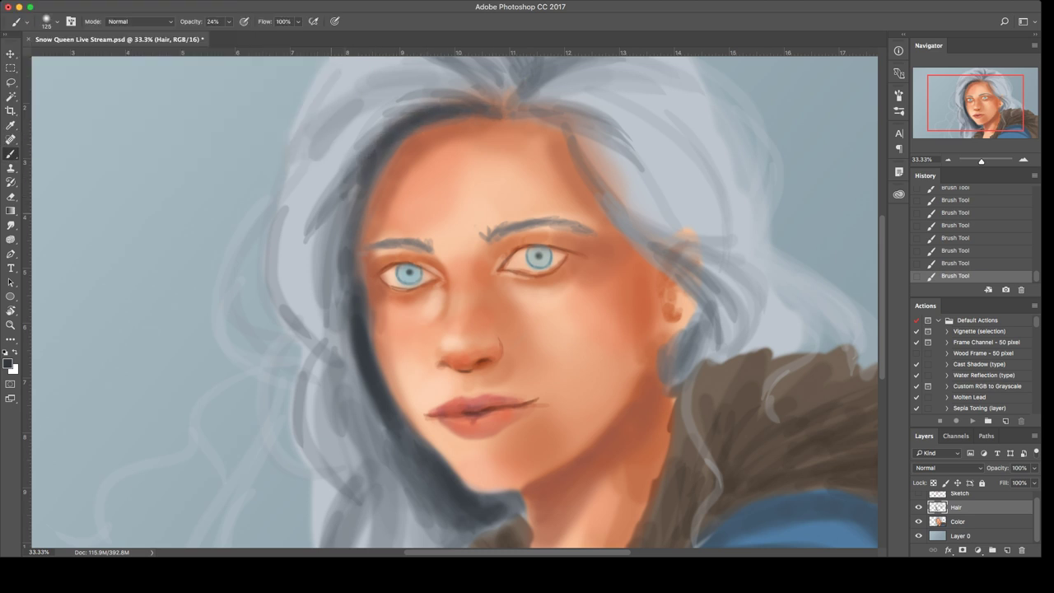
Step: Paint dark strands sweeping outward and down from the far temple
{"action": "left_click_drag", "start_coordinate": [367, 158], "coordinate": [323, 217]}
{"action": "mouse_move", "coordinate": [345, 192]}
{"action": "left_mouse_down"}
{"action": "mouse_move", "coordinate": [368, 165]}
{"action": "mouse_move", "coordinate": [298, 247]}
{"action": "left_mouse_up"}
{"action": "left_click_drag", "start_coordinate": [385, 161], "coordinate": [312, 242]}
{"action": "left_click_drag", "start_coordinate": [357, 197], "coordinate": [334, 242]}
{"action": "left_click_drag", "start_coordinate": [356, 193], "coordinate": [332, 288]}
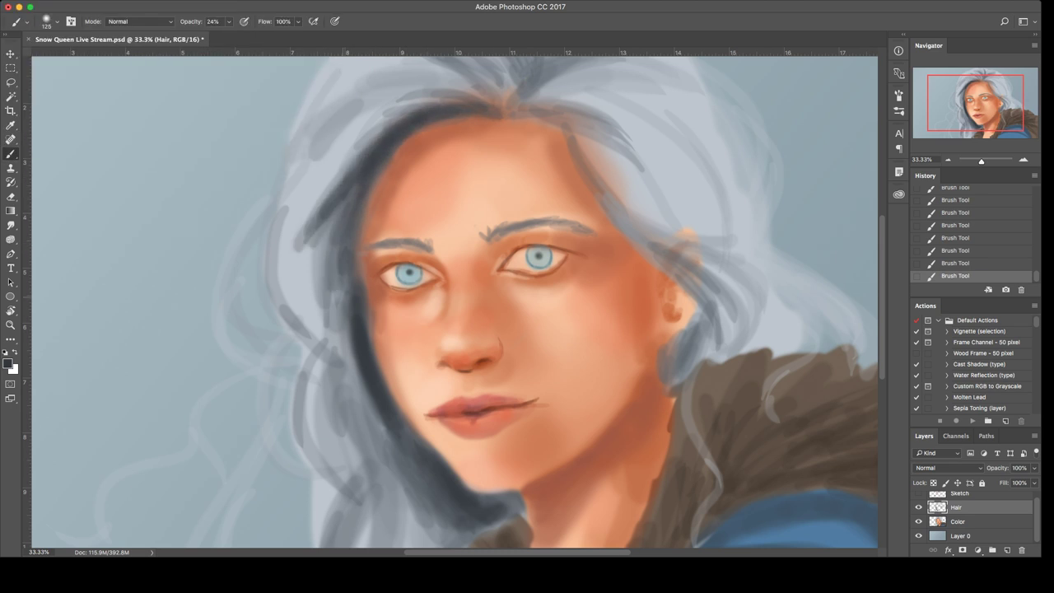
Step: Fill in the hair beside the far temple and cheek with dark strokes from a 200 px brush
{"action": "key", "text": "bracketright"}
{"action": "key", "text": "bracketright"}
{"action": "key", "text": "bracketright"}
{"action": "mouse_move", "coordinate": [344, 219]}
{"action": "left_mouse_down"}
{"action": "mouse_move", "coordinate": [329, 367]}
{"action": "mouse_move", "coordinate": [323, 346]}
{"action": "left_mouse_up"}
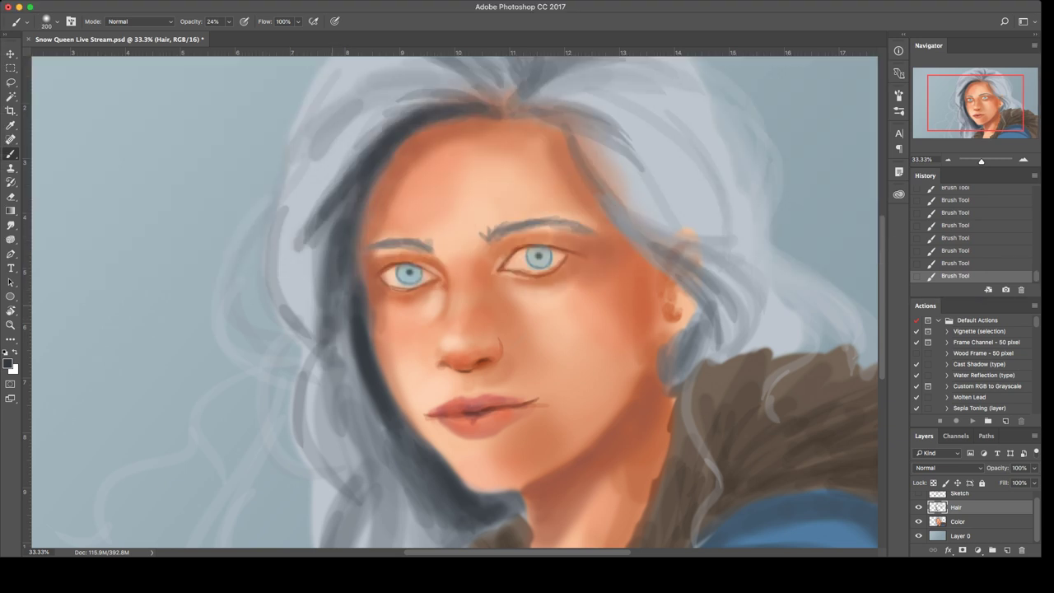
{"action": "mouse_move", "coordinate": [353, 250]}
{"action": "left_mouse_down"}
{"action": "mouse_move", "coordinate": [329, 349]}
{"action": "mouse_move", "coordinate": [343, 363]}
{"action": "left_mouse_up"}
{"action": "mouse_move", "coordinate": [336, 206]}
{"action": "left_mouse_down"}
{"action": "mouse_move", "coordinate": [316, 341]}
{"action": "mouse_move", "coordinate": [363, 471]}
{"action": "left_mouse_up"}
{"action": "left_click_drag", "start_coordinate": [349, 346], "coordinate": [395, 506]}
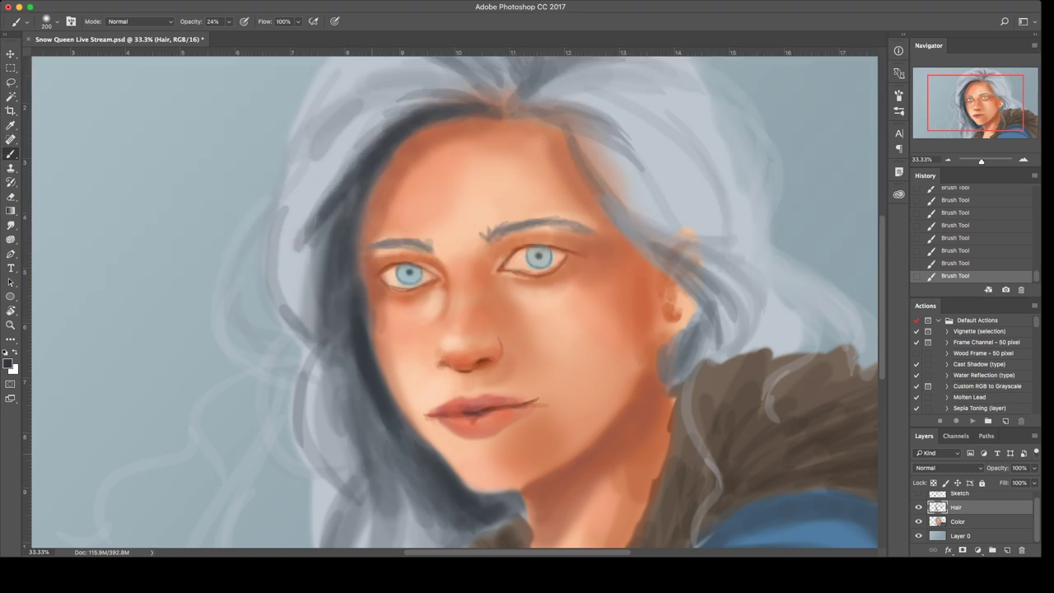
Step: Extend the dark shading through the lower lengths of hair beside the far jaw and neck
{"action": "left_click_drag", "start_coordinate": [362, 397], "coordinate": [402, 520]}
{"action": "left_click_drag", "start_coordinate": [362, 330], "coordinate": [350, 510]}
{"action": "left_click_drag", "start_coordinate": [380, 424], "coordinate": [428, 545]}
{"action": "mouse_move", "coordinate": [404, 510]}
{"action": "left_mouse_down"}
{"action": "mouse_move", "coordinate": [415, 540]}
{"action": "mouse_move", "coordinate": [428, 540]}
{"action": "left_mouse_up"}
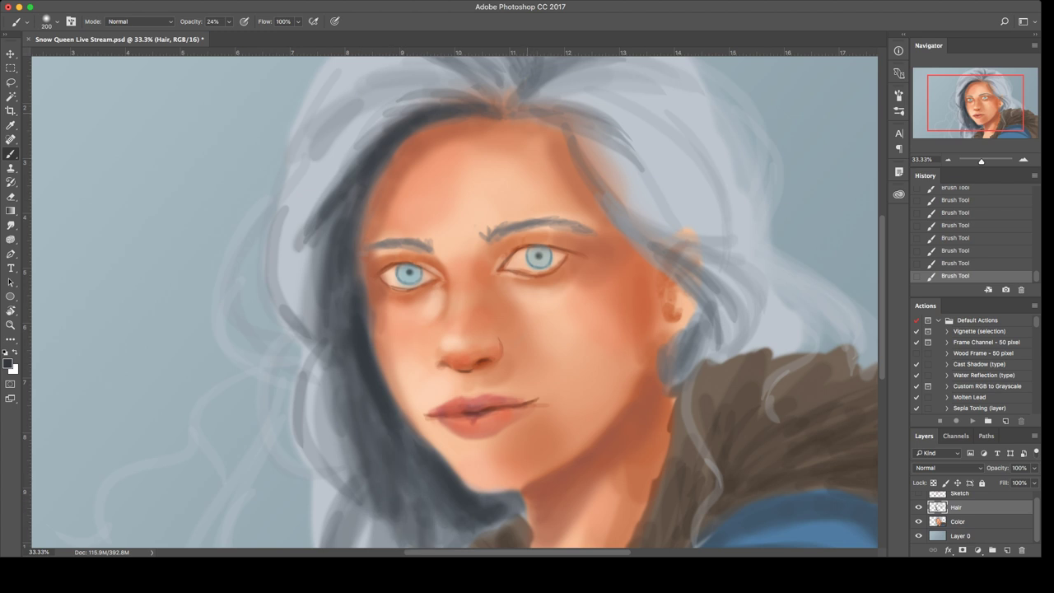
Step: Try sending the Hair layer backward beneath the Color layer
{"action": "key", "text": "super+bracketleft"}
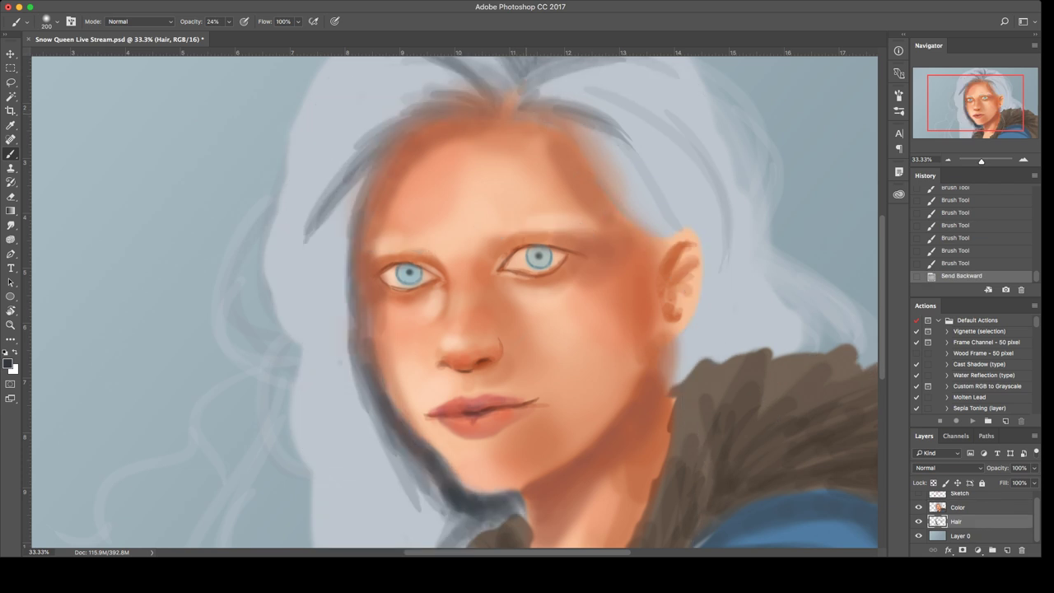
{"action": "key", "text": "super+z"}
{"action": "key", "text": "super+minus"}
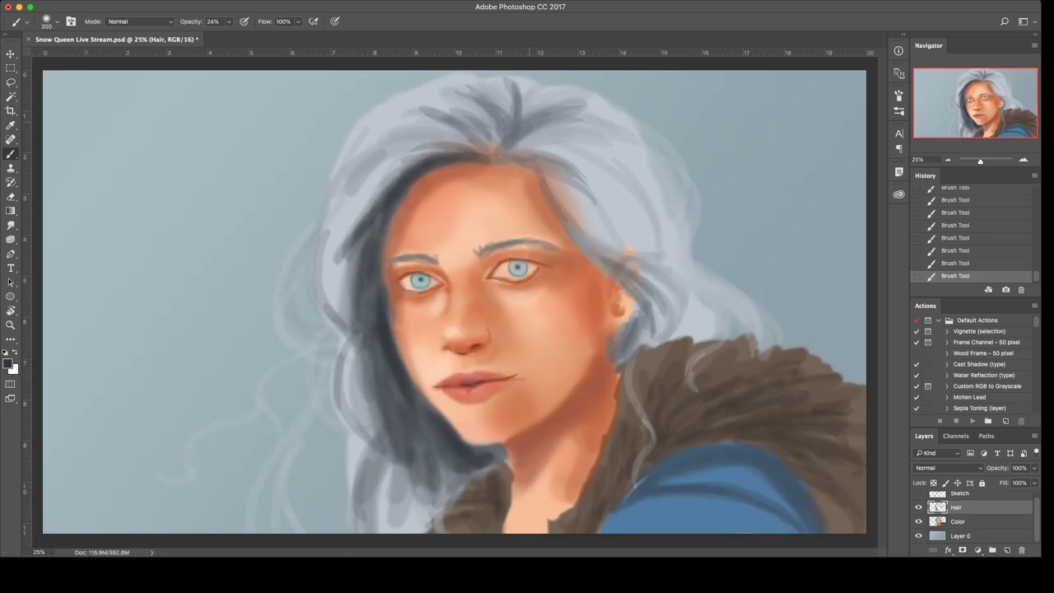
Step: Darken the roots and strands at the crown around the parting with a 200 px brush
{"action": "key", "text": "bracketleft"}
{"action": "key", "text": "bracketleft"}
{"action": "key", "text": "bracketleft"}
{"action": "key", "text": "bracketleft"}
{"action": "key", "text": "super+equal"}
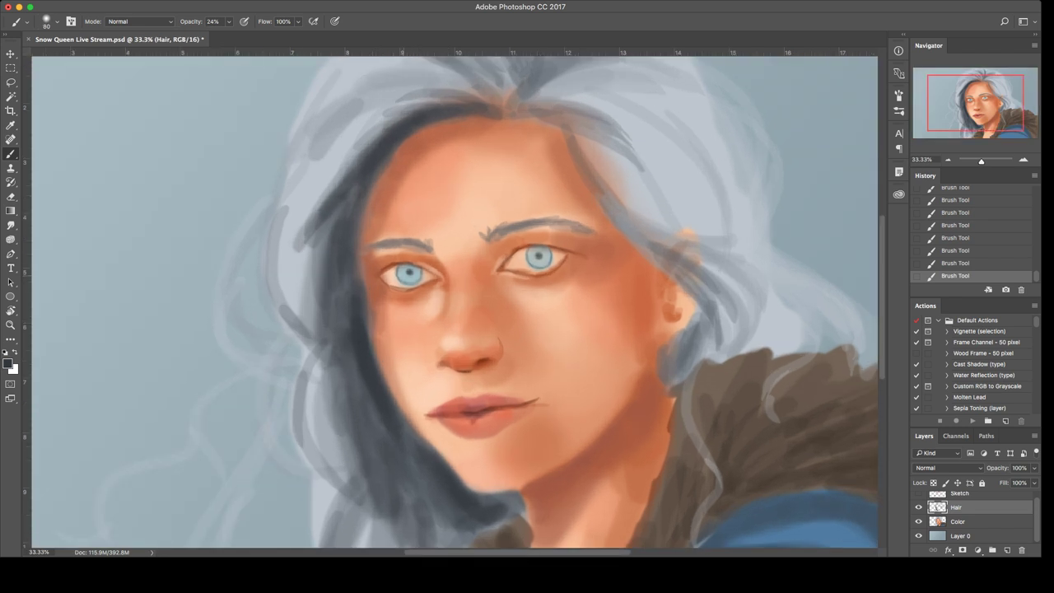
{"action": "key", "text": "bracketright"}
{"action": "key", "text": "bracketright"}
{"action": "left_click_drag", "start_coordinate": [502, 205], "coordinate": [532, 299]}
{"action": "left_click_drag", "start_coordinate": [520, 194], "coordinate": [421, 158]}
{"action": "left_click_drag", "start_coordinate": [422, 155], "coordinate": [527, 200]}
{"action": "mouse_move", "coordinate": [532, 197]}
{"action": "left_mouse_down"}
{"action": "mouse_move", "coordinate": [468, 135]}
{"action": "mouse_move", "coordinate": [535, 177]}
{"action": "mouse_move", "coordinate": [472, 109]}
{"action": "mouse_move", "coordinate": [563, 168]}
{"action": "left_mouse_up"}
{"action": "mouse_move", "coordinate": [568, 162]}
{"action": "left_mouse_down"}
{"action": "mouse_move", "coordinate": [585, 122]}
{"action": "mouse_move", "coordinate": [578, 111]}
{"action": "left_mouse_up"}
Step: Paint dark strands sweeping from the parting across the ear side of the hair
{"action": "left_click_drag", "start_coordinate": [565, 179], "coordinate": [655, 130]}
{"action": "mouse_move", "coordinate": [552, 198]}
{"action": "left_mouse_down"}
{"action": "mouse_move", "coordinate": [623, 187]}
{"action": "mouse_move", "coordinate": [660, 199]}
{"action": "left_mouse_up"}
{"action": "left_click_drag", "start_coordinate": [550, 196], "coordinate": [688, 248]}
{"action": "left_click_drag", "start_coordinate": [626, 168], "coordinate": [758, 313]}
{"action": "key", "text": "super+z"}
{"action": "left_click_drag", "start_coordinate": [601, 158], "coordinate": [752, 294]}
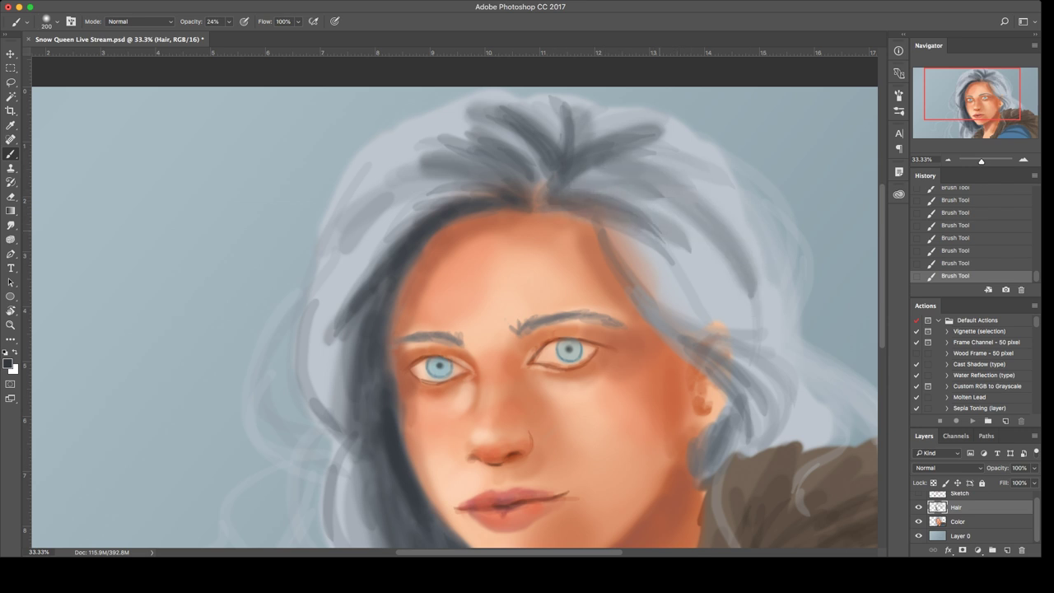
Step: Darken the hairline from the parting down the temple on the ear side at 200 px
{"action": "left_click_drag", "start_coordinate": [596, 212], "coordinate": [697, 325]}
{"action": "left_click_drag", "start_coordinate": [622, 229], "coordinate": [691, 297]}
{"action": "left_click_drag", "start_coordinate": [556, 185], "coordinate": [700, 304]}
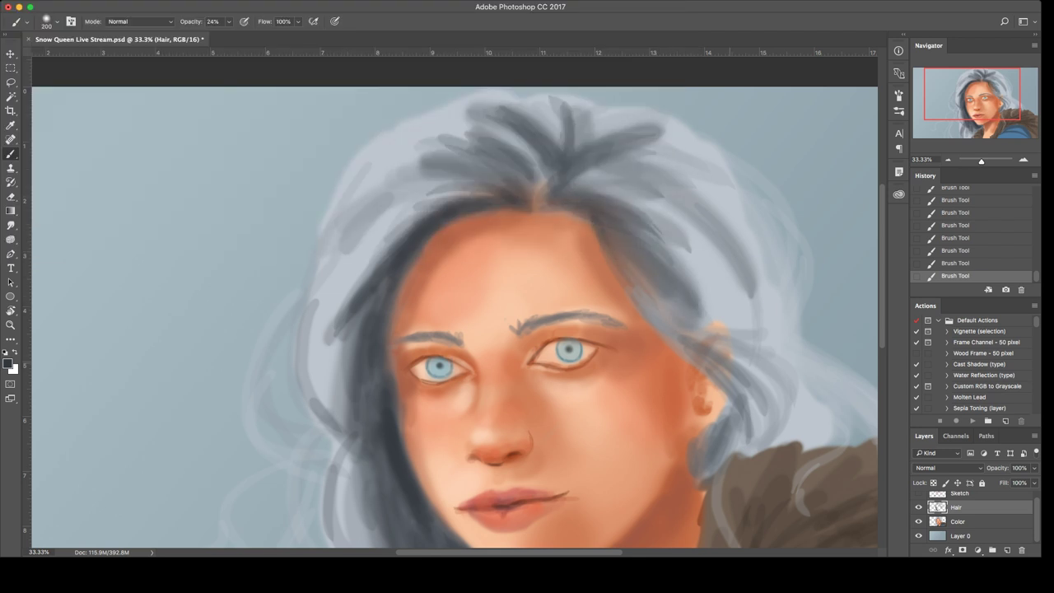
Step: Darken the hair crossing the ear and the lock behind the jaw at 200 px
{"action": "left_click_drag", "start_coordinate": [689, 341], "coordinate": [766, 412]}
{"action": "mouse_move", "coordinate": [652, 318]}
{"action": "left_mouse_down"}
{"action": "mouse_move", "coordinate": [758, 400]}
{"action": "mouse_move", "coordinate": [766, 384]}
{"action": "left_mouse_up"}
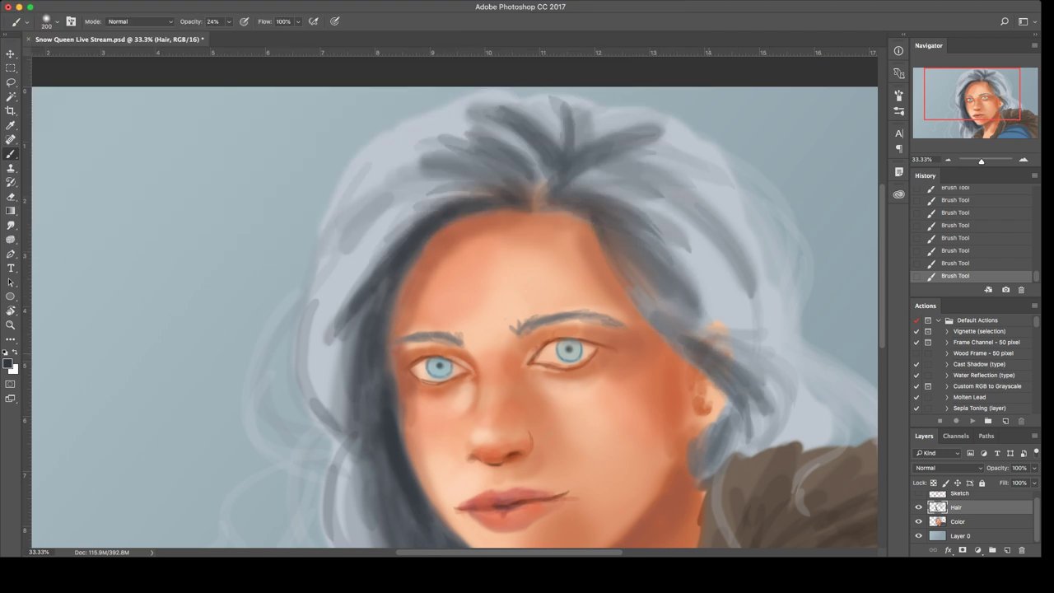
{"action": "key", "text": "super+z"}
{"action": "mouse_move", "coordinate": [717, 355]}
{"action": "left_mouse_down"}
{"action": "mouse_move", "coordinate": [766, 396]}
{"action": "mouse_move", "coordinate": [754, 436]}
{"action": "left_mouse_up"}
{"action": "left_click_drag", "start_coordinate": [685, 349], "coordinate": [746, 445]}
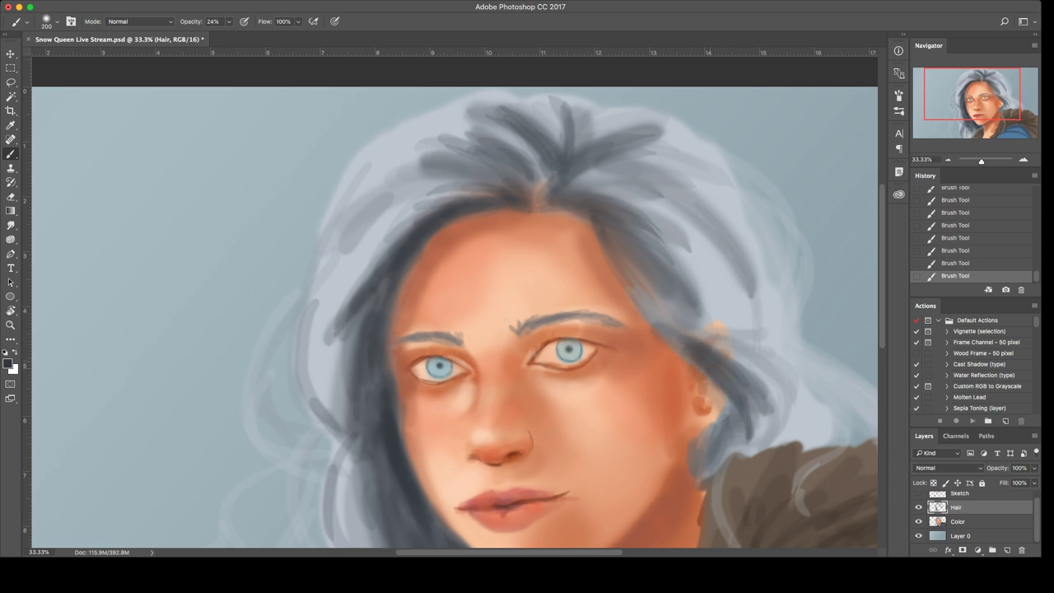
{"action": "left_click_drag", "start_coordinate": [707, 367], "coordinate": [753, 440]}
{"action": "left_click_drag", "start_coordinate": [721, 359], "coordinate": [756, 439]}
{"action": "mouse_move", "coordinate": [693, 343]}
{"action": "left_mouse_down"}
{"action": "mouse_move", "coordinate": [756, 441]}
{"action": "mouse_move", "coordinate": [700, 484]}
{"action": "left_mouse_up"}
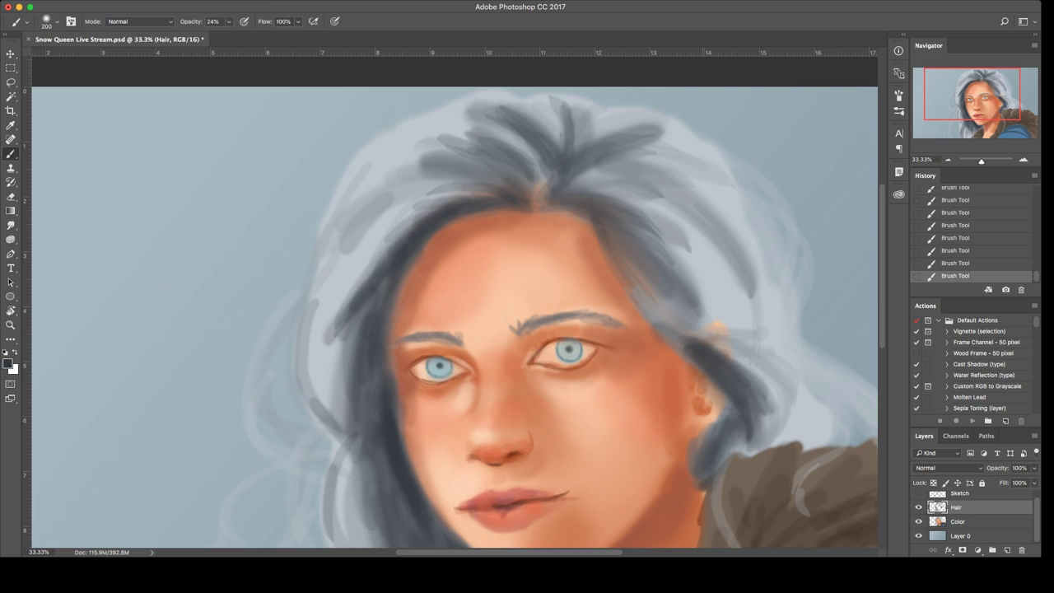
Step: Darken the hair sweeping from the temple over the ear and into the locks behind it at 200 px
{"action": "left_click_drag", "start_coordinate": [634, 277], "coordinate": [708, 344]}
{"action": "left_click_drag", "start_coordinate": [623, 247], "coordinate": [645, 280]}
{"action": "left_click_drag", "start_coordinate": [664, 296], "coordinate": [764, 373]}
{"action": "left_click_drag", "start_coordinate": [713, 346], "coordinate": [766, 436]}
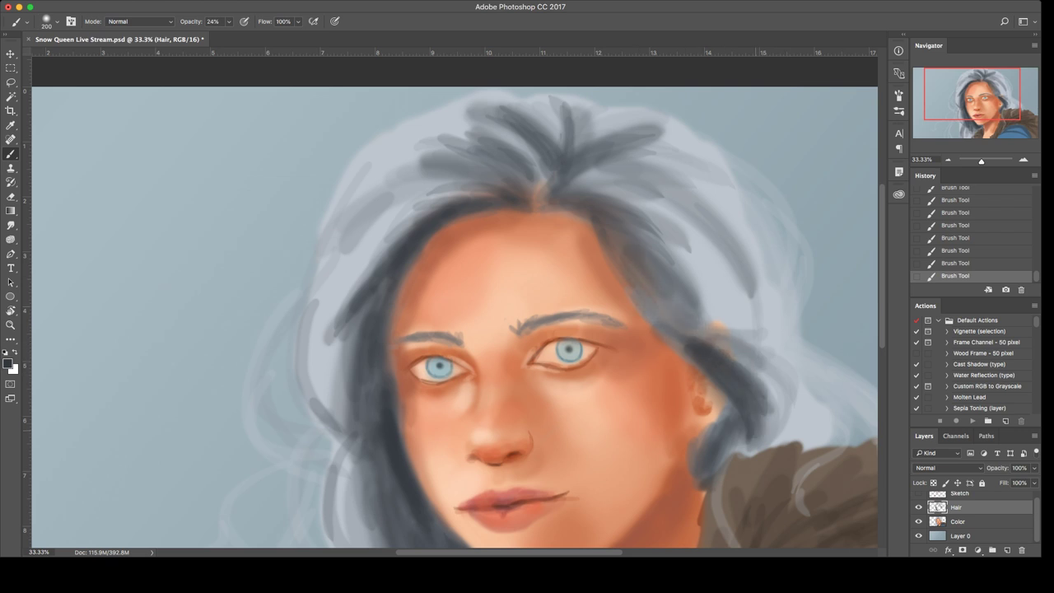
{"action": "left_click_drag", "start_coordinate": [720, 317], "coordinate": [810, 398]}
{"action": "mouse_move", "coordinate": [765, 337]}
{"action": "left_mouse_down"}
{"action": "mouse_move", "coordinate": [634, 221]}
{"action": "mouse_move", "coordinate": [773, 334]}
{"action": "left_mouse_up"}
{"action": "mouse_move", "coordinate": [670, 205]}
{"action": "left_mouse_down"}
{"action": "mouse_move", "coordinate": [751, 319]}
{"action": "mouse_move", "coordinate": [773, 318]}
{"action": "left_mouse_up"}
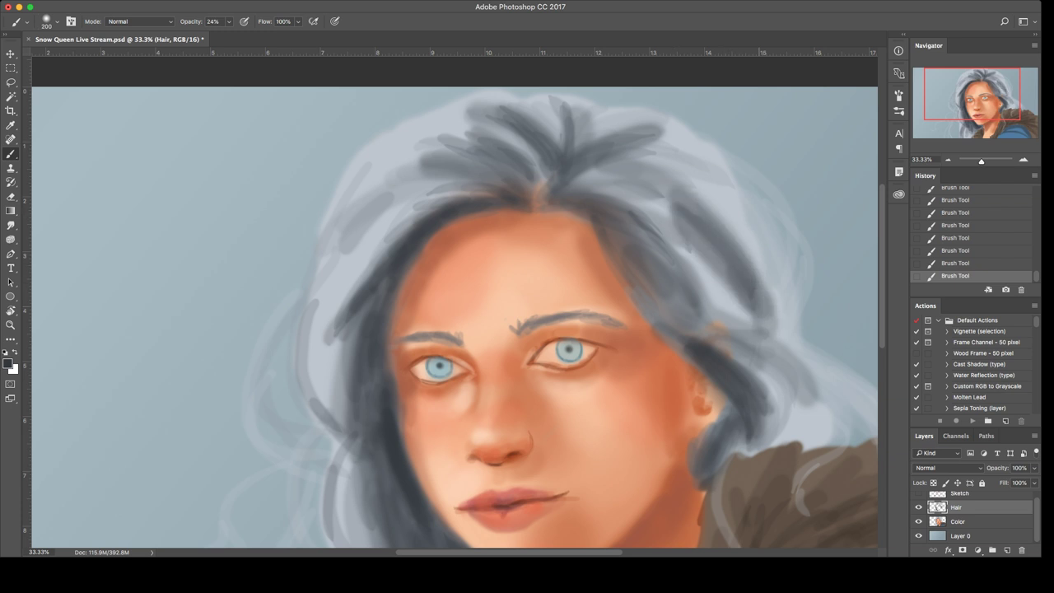
Step: Paint long dark strands from the crown down the outer hair on the ear side, undoing stray strokes
{"action": "left_click_drag", "start_coordinate": [614, 154], "coordinate": [754, 310]}
{"action": "mouse_move", "coordinate": [633, 147]}
{"action": "left_mouse_down"}
{"action": "mouse_move", "coordinate": [683, 163]}
{"action": "mouse_move", "coordinate": [771, 247]}
{"action": "left_mouse_up"}
{"action": "key", "text": "super+z"}
{"action": "left_click_drag", "start_coordinate": [723, 200], "coordinate": [787, 266]}
{"action": "key", "text": "super+z"}
{"action": "left_click_drag", "start_coordinate": [739, 204], "coordinate": [787, 282]}
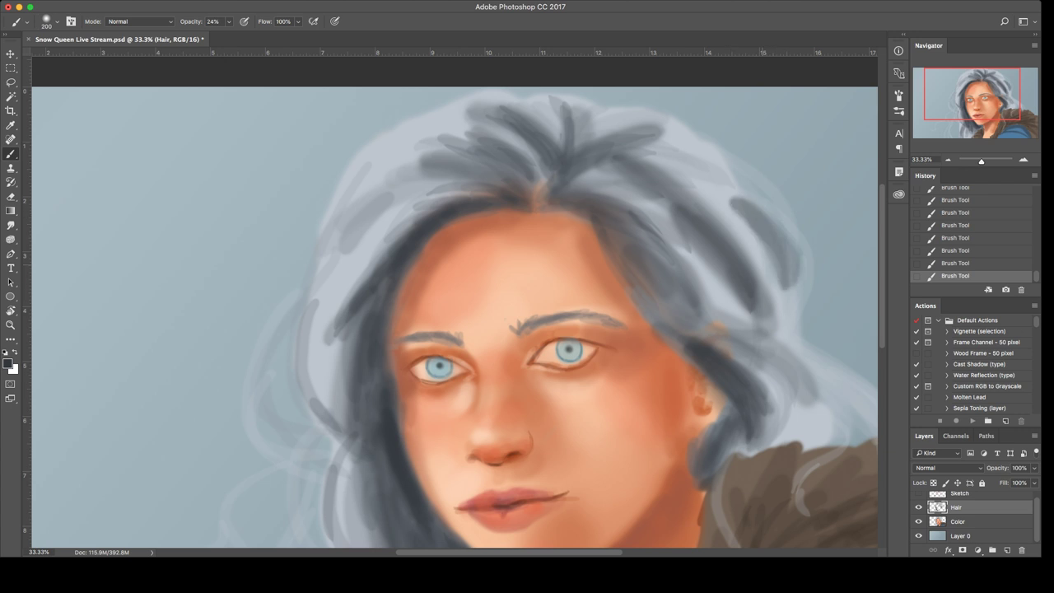
Step: Shade the loose locks behind the ear where they meet the fur collar
{"action": "mouse_move", "coordinate": [774, 377]}
{"action": "left_mouse_down"}
{"action": "mouse_move", "coordinate": [805, 429]}
{"action": "mouse_move", "coordinate": [748, 448]}
{"action": "left_mouse_up"}
{"action": "key", "text": "super+z"}
{"action": "mouse_move", "coordinate": [816, 408]}
{"action": "left_mouse_down"}
{"action": "mouse_move", "coordinate": [776, 440]}
{"action": "mouse_move", "coordinate": [825, 441]}
{"action": "mouse_move", "coordinate": [807, 437]}
{"action": "left_mouse_up"}
{"action": "mouse_move", "coordinate": [787, 367]}
{"action": "left_mouse_down"}
{"action": "mouse_move", "coordinate": [812, 430]}
{"action": "mouse_move", "coordinate": [828, 437]}
{"action": "left_mouse_up"}
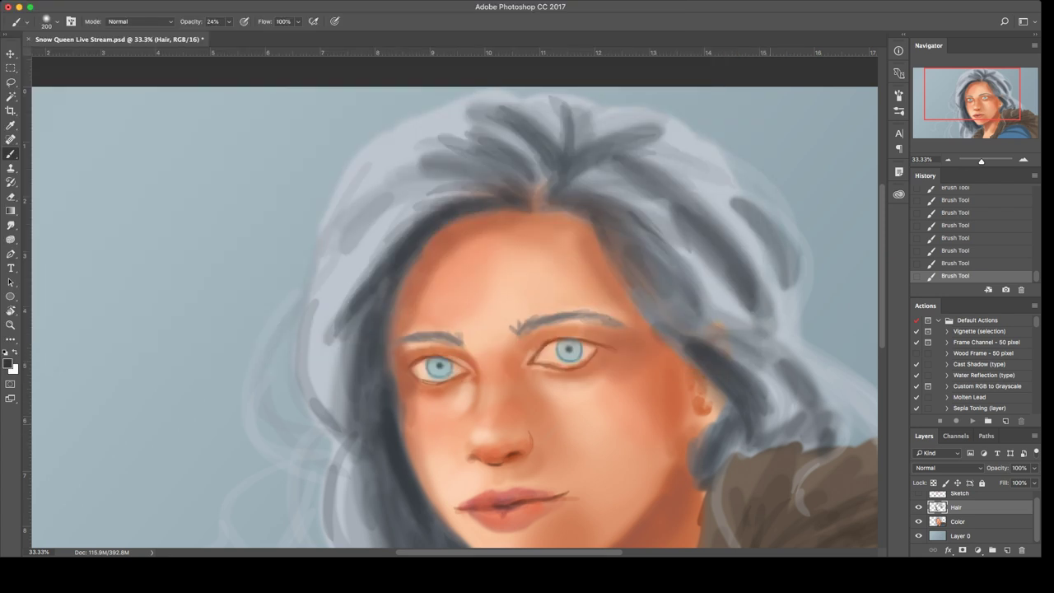
{"action": "left_click_drag", "start_coordinate": [755, 442], "coordinate": [721, 466]}
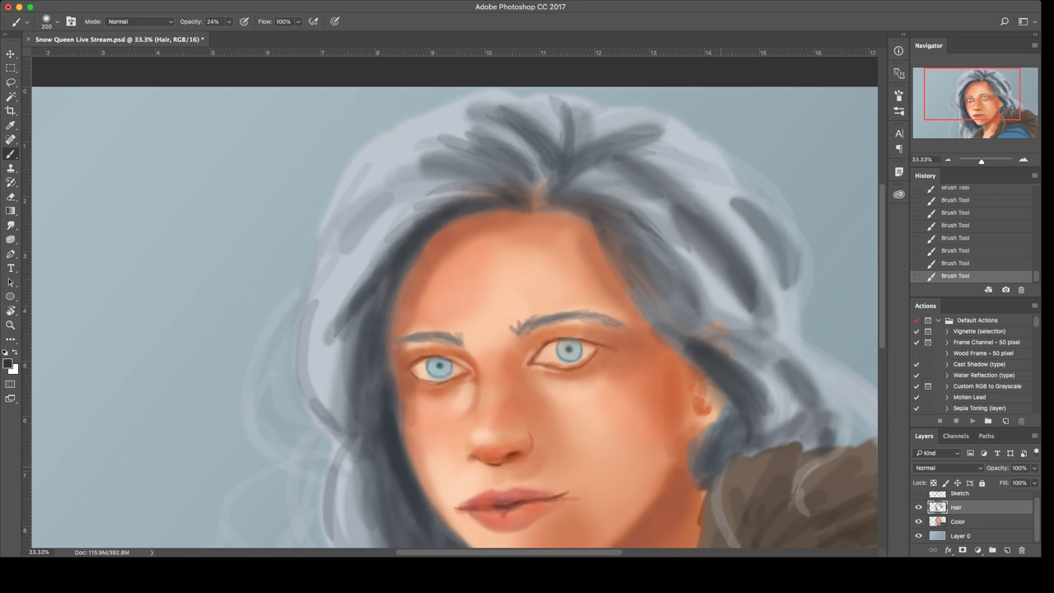
Step: Darken the long hair on the side away from the ear, from the temple down past the jaw
{"action": "scroll", "coordinate": [452, 297], "scroll_direction": "down", "scroll_amount": 5}
{"action": "mouse_move", "coordinate": [391, 256]}
{"action": "left_mouse_down"}
{"action": "mouse_move", "coordinate": [422, 376]}
{"action": "mouse_move", "coordinate": [422, 350]}
{"action": "left_mouse_up"}
{"action": "key", "text": "super+z"}
{"action": "left_click_drag", "start_coordinate": [448, 388], "coordinate": [418, 484]}
{"action": "mouse_move", "coordinate": [440, 422]}
{"action": "left_mouse_down"}
{"action": "mouse_move", "coordinate": [471, 461]}
{"action": "mouse_move", "coordinate": [461, 479]}
{"action": "mouse_move", "coordinate": [478, 457]}
{"action": "mouse_move", "coordinate": [437, 436]}
{"action": "mouse_move", "coordinate": [411, 492]}
{"action": "left_mouse_up"}
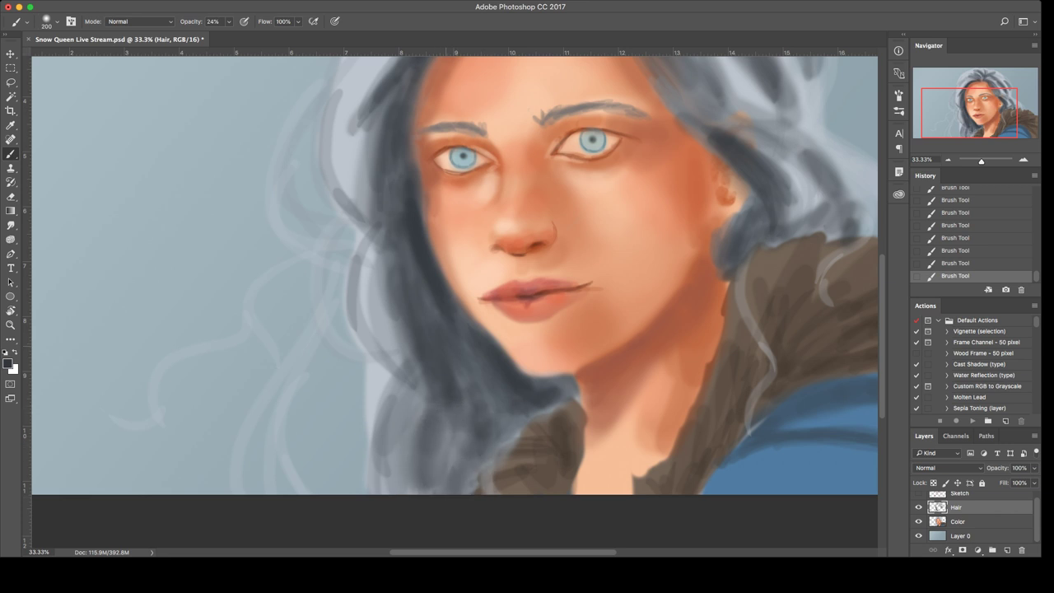
Step: Deepen the dark roots and strands at the crown beside the parting
{"action": "scroll", "coordinate": [453, 296], "scroll_direction": "up", "scroll_amount": 6}
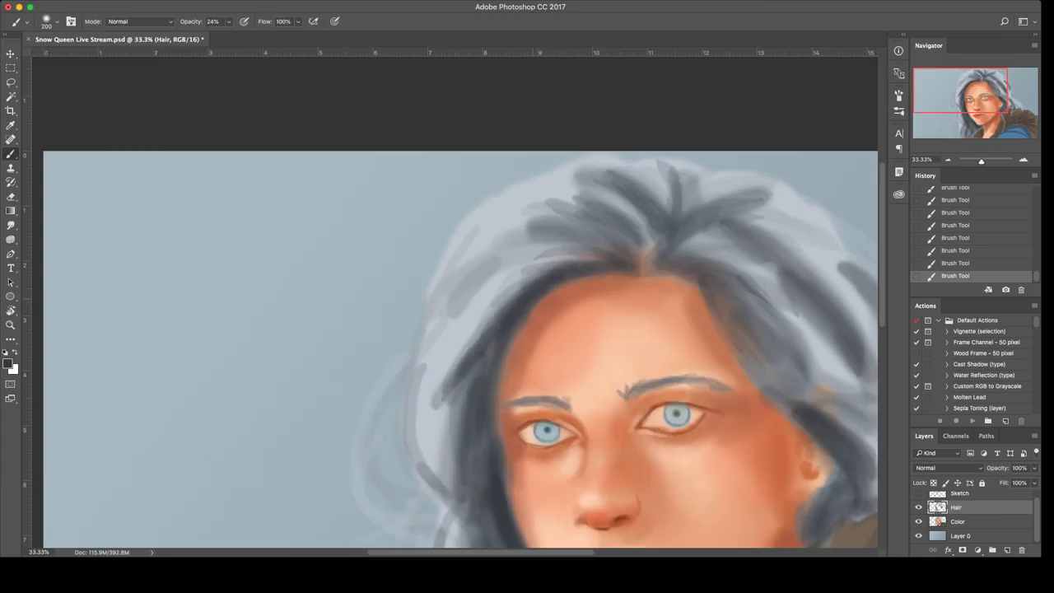
{"action": "left_click_drag", "start_coordinate": [535, 225], "coordinate": [638, 262]}
{"action": "key", "text": "super+z"}
{"action": "left_click_drag", "start_coordinate": [638, 216], "coordinate": [657, 240]}
{"action": "mouse_move", "coordinate": [587, 184]}
{"action": "left_mouse_down"}
{"action": "mouse_move", "coordinate": [657, 222]}
{"action": "mouse_move", "coordinate": [680, 176]}
{"action": "mouse_move", "coordinate": [684, 215]}
{"action": "left_mouse_up"}
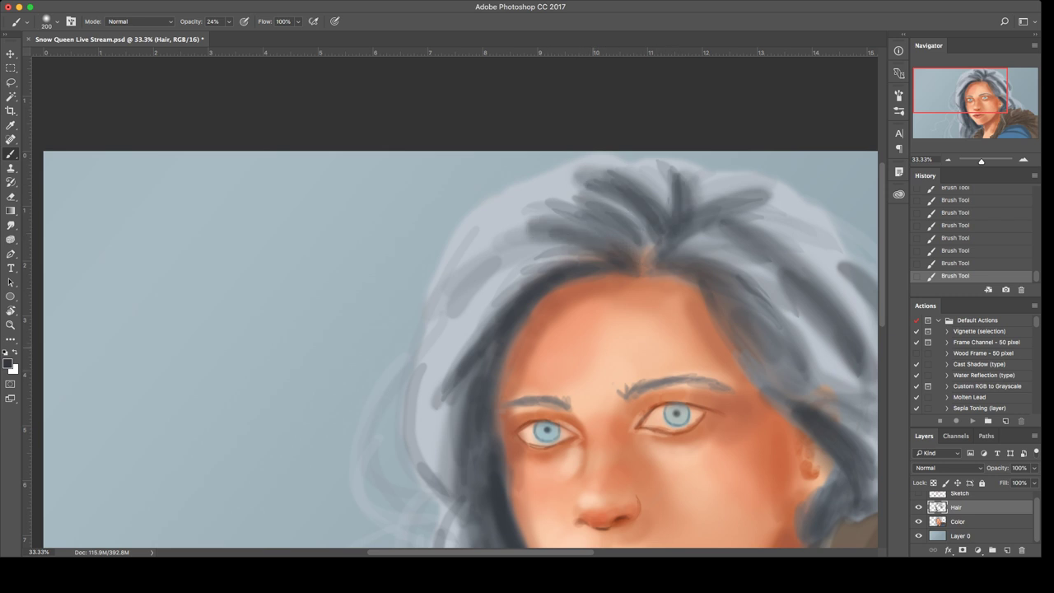
Step: Switch to white with a smaller brush and highlight the strands along the top of the crown
{"action": "key", "text": "super+minus"}
{"action": "key", "text": "super+minus"}
{"action": "key", "text": "super+plus"}
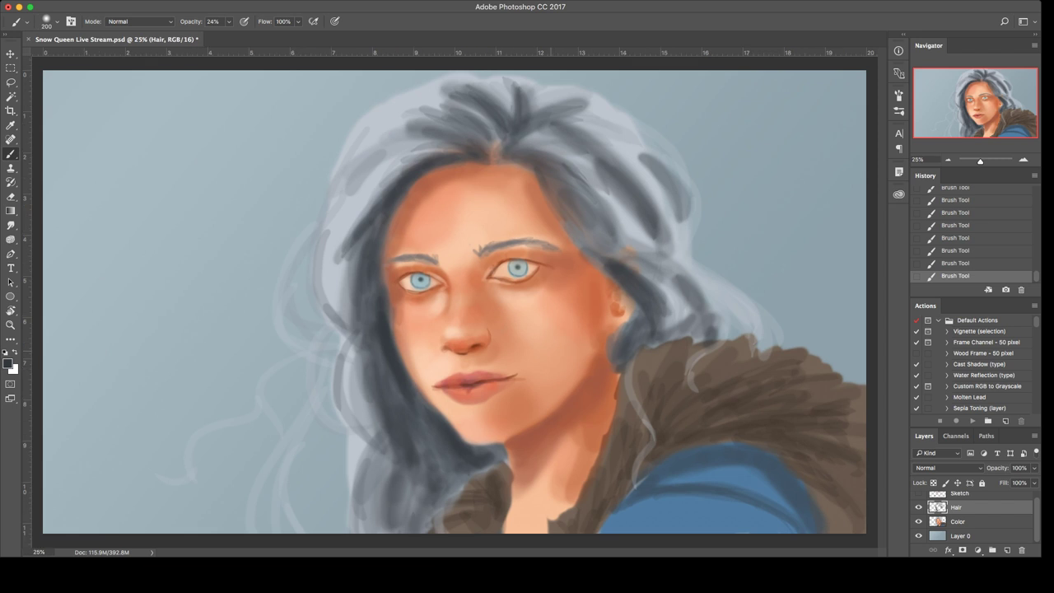
{"action": "key", "text": "bracketleft"}
{"action": "key", "text": "bracketleft"}
{"action": "key", "text": "bracketleft"}
{"action": "key", "text": "x"}
{"action": "left_click_drag", "start_coordinate": [362, 140], "coordinate": [461, 96]}
{"action": "mouse_move", "coordinate": [382, 112]}
{"action": "left_mouse_down"}
{"action": "mouse_move", "coordinate": [450, 83]}
{"action": "mouse_move", "coordinate": [492, 82]}
{"action": "left_mouse_up"}
{"action": "left_click_drag", "start_coordinate": [415, 85], "coordinate": [498, 84]}
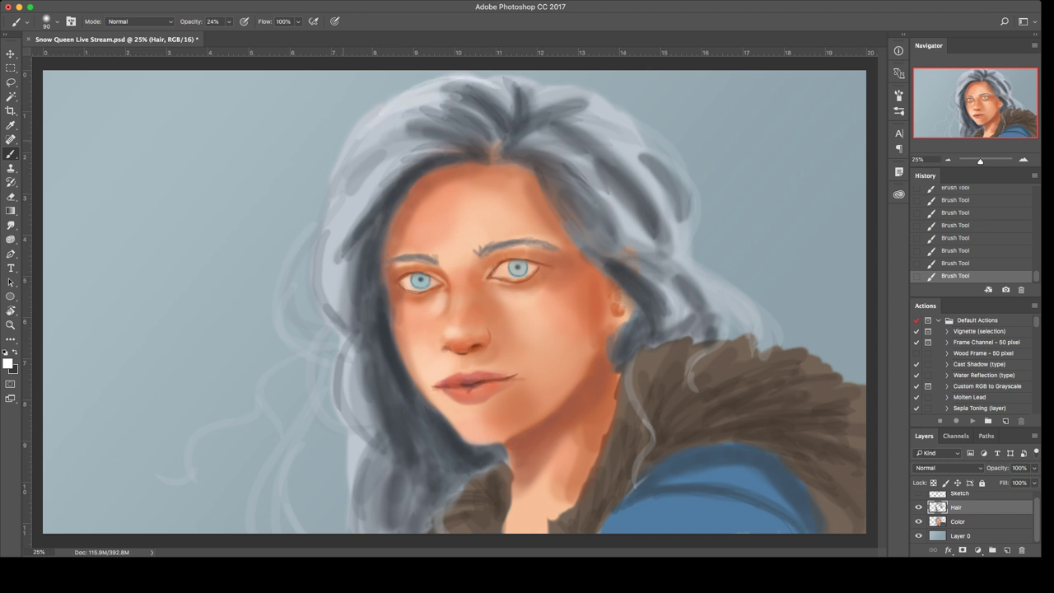
Step: Paint white strands along the outer edge of the hair on the side away from the ear
{"action": "left_click_drag", "start_coordinate": [350, 133], "coordinate": [428, 100]}
{"action": "left_click_drag", "start_coordinate": [325, 185], "coordinate": [373, 120]}
{"action": "mouse_move", "coordinate": [325, 197]}
{"action": "left_mouse_down"}
{"action": "mouse_move", "coordinate": [379, 120]}
{"action": "mouse_move", "coordinate": [403, 148]}
{"action": "left_mouse_up"}
{"action": "left_click_drag", "start_coordinate": [325, 255], "coordinate": [346, 185]}
Step: Outline the loose looping lock beside the hair, opposite the ear, with thin white strokes at 60 px
{"action": "left_click_drag", "start_coordinate": [272, 329], "coordinate": [322, 216]}
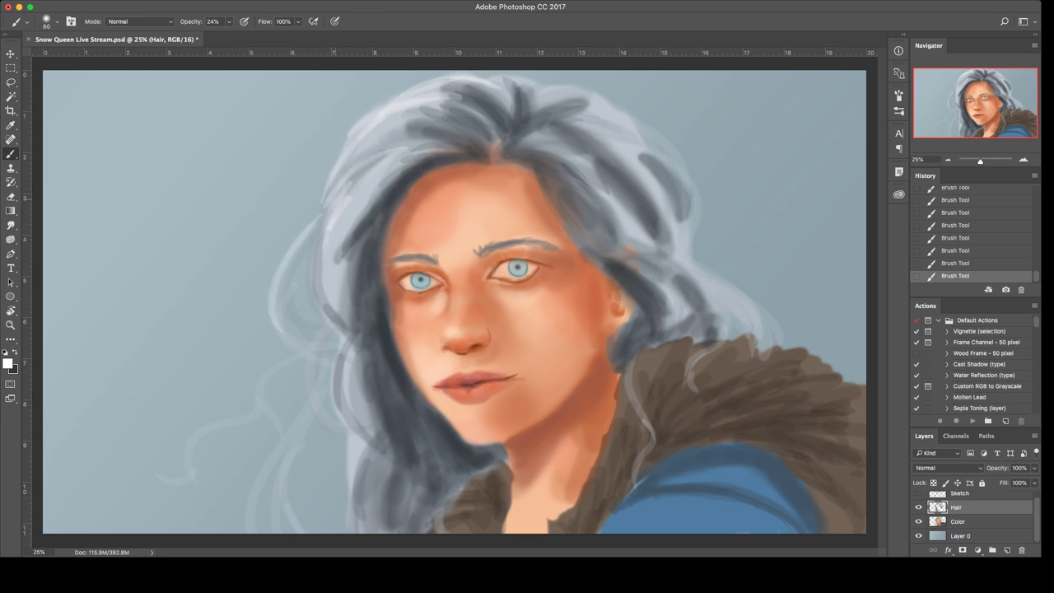
{"action": "left_click_drag", "start_coordinate": [276, 276], "coordinate": [333, 206]}
{"action": "left_click_drag", "start_coordinate": [275, 316], "coordinate": [292, 238]}
{"action": "left_click_drag", "start_coordinate": [279, 338], "coordinate": [307, 282]}
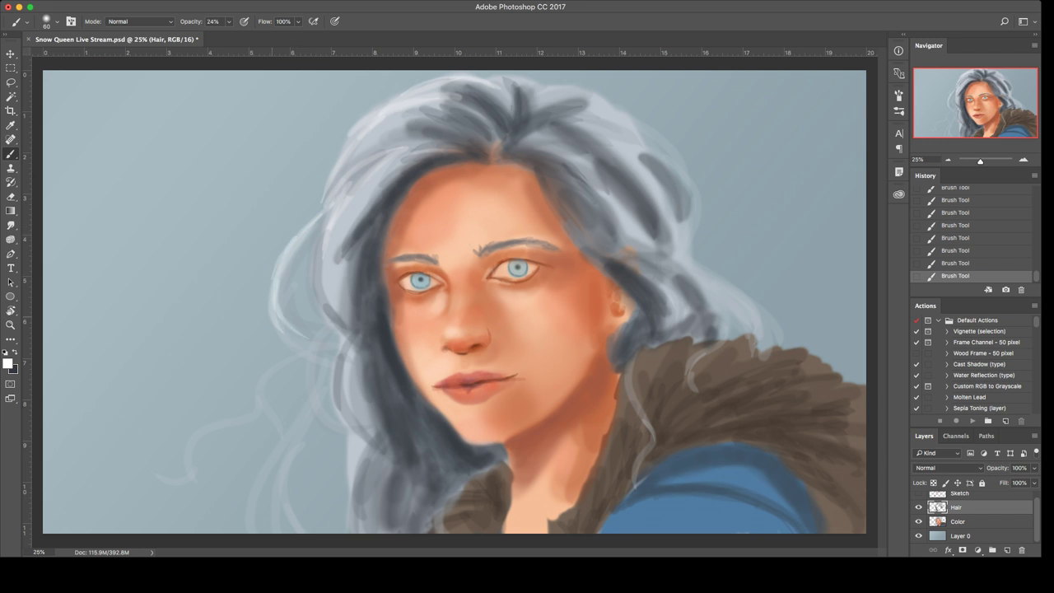
{"action": "left_click_drag", "start_coordinate": [279, 341], "coordinate": [289, 327]}
Step: Paint thin wavy white flyaway strands hanging from the looping lock out over the background
{"action": "left_click_drag", "start_coordinate": [251, 416], "coordinate": [298, 349]}
{"action": "left_click_drag", "start_coordinate": [251, 429], "coordinate": [291, 356]}
{"action": "key", "text": "super+z"}
{"action": "left_click_drag", "start_coordinate": [256, 389], "coordinate": [179, 463]}
{"action": "mouse_move", "coordinate": [300, 363]}
{"action": "left_mouse_down"}
{"action": "mouse_move", "coordinate": [282, 428]}
{"action": "mouse_move", "coordinate": [270, 426]}
{"action": "mouse_move", "coordinate": [223, 480]}
{"action": "left_mouse_up"}
{"action": "key", "text": "super+z"}
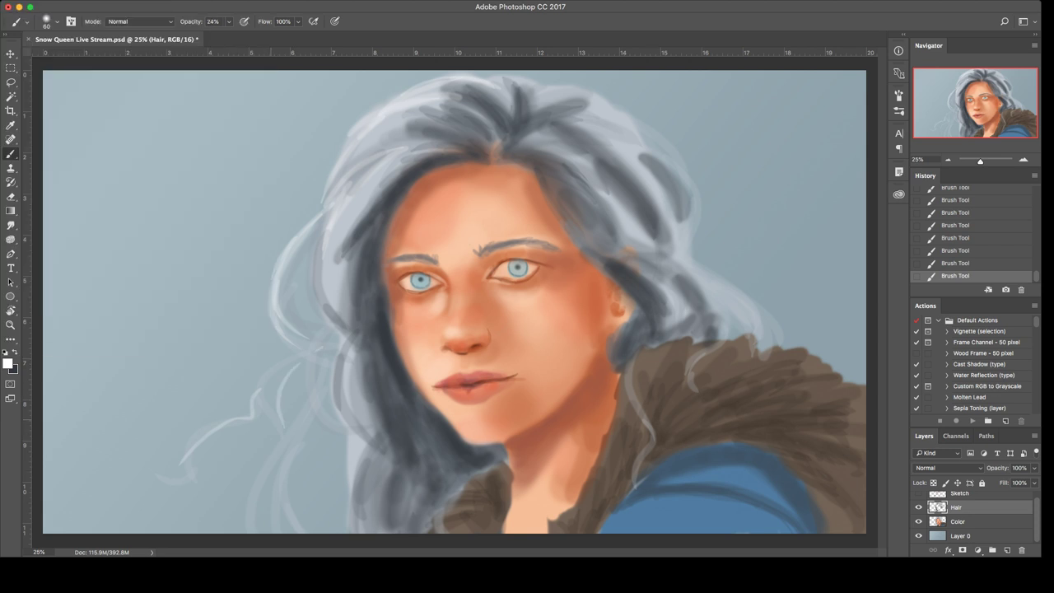
{"action": "left_click_drag", "start_coordinate": [283, 417], "coordinate": [236, 512]}
{"action": "left_click_drag", "start_coordinate": [308, 346], "coordinate": [257, 395]}
{"action": "left_click_drag", "start_coordinate": [330, 343], "coordinate": [299, 320]}
{"action": "mouse_move", "coordinate": [317, 229]}
{"action": "left_mouse_down"}
{"action": "mouse_move", "coordinate": [296, 263]}
{"action": "mouse_move", "coordinate": [299, 331]}
{"action": "mouse_move", "coordinate": [336, 309]}
{"action": "mouse_move", "coordinate": [330, 354]}
{"action": "left_mouse_up"}
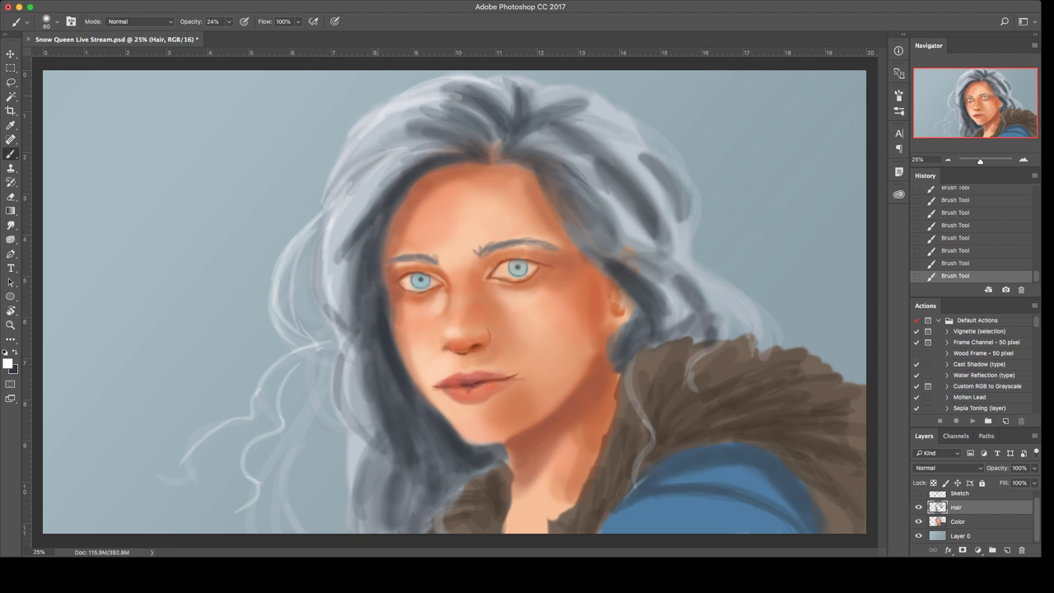
Step: Add fine white highlights across the crown, following the strands back from the parting, at 60 px
{"action": "left_click_drag", "start_coordinate": [337, 189], "coordinate": [358, 138]}
{"action": "mouse_move", "coordinate": [444, 83]}
{"action": "left_mouse_down"}
{"action": "mouse_move", "coordinate": [509, 93]}
{"action": "mouse_move", "coordinate": [529, 81]}
{"action": "mouse_move", "coordinate": [547, 101]}
{"action": "left_mouse_up"}
{"action": "left_click_drag", "start_coordinate": [421, 107], "coordinate": [404, 111]}
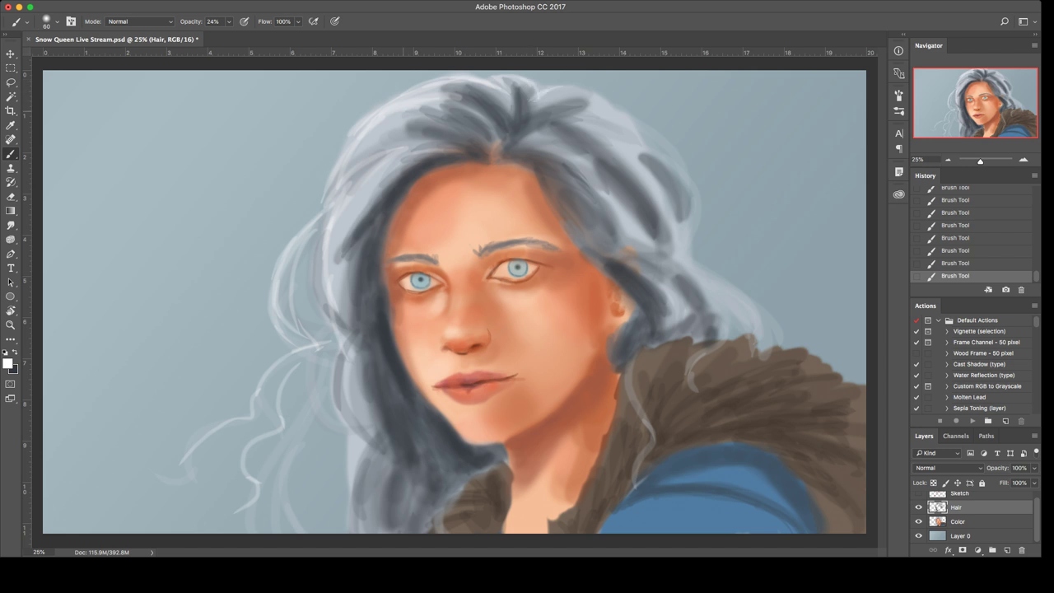
{"action": "mouse_move", "coordinate": [480, 105]}
{"action": "left_mouse_down"}
{"action": "mouse_move", "coordinate": [420, 111]}
{"action": "mouse_move", "coordinate": [371, 137]}
{"action": "left_mouse_up"}
{"action": "left_click_drag", "start_coordinate": [433, 122], "coordinate": [366, 149]}
{"action": "left_click_drag", "start_coordinate": [451, 137], "coordinate": [352, 164]}
{"action": "left_click_drag", "start_coordinate": [436, 140], "coordinate": [349, 199]}
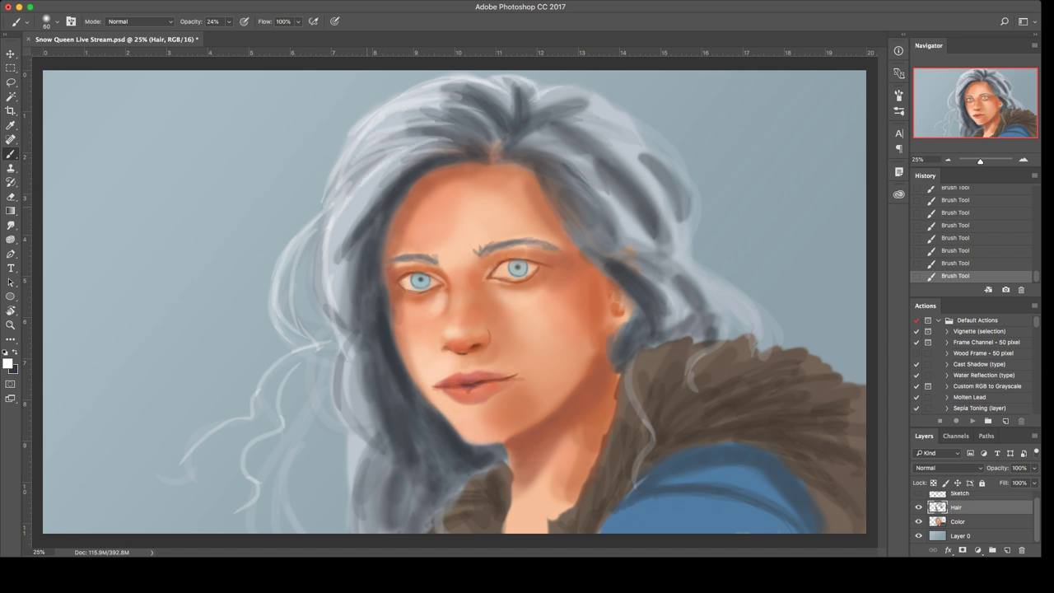
Step: Stroke white highlights down the side hair opposite the ear, from the upper curve to eye level
{"action": "mouse_move", "coordinate": [380, 162]}
{"action": "left_mouse_down"}
{"action": "mouse_move", "coordinate": [338, 214]}
{"action": "mouse_move", "coordinate": [321, 262]}
{"action": "left_mouse_up"}
{"action": "mouse_move", "coordinate": [390, 168]}
{"action": "left_mouse_down"}
{"action": "mouse_move", "coordinate": [330, 245]}
{"action": "mouse_move", "coordinate": [336, 278]}
{"action": "left_mouse_up"}
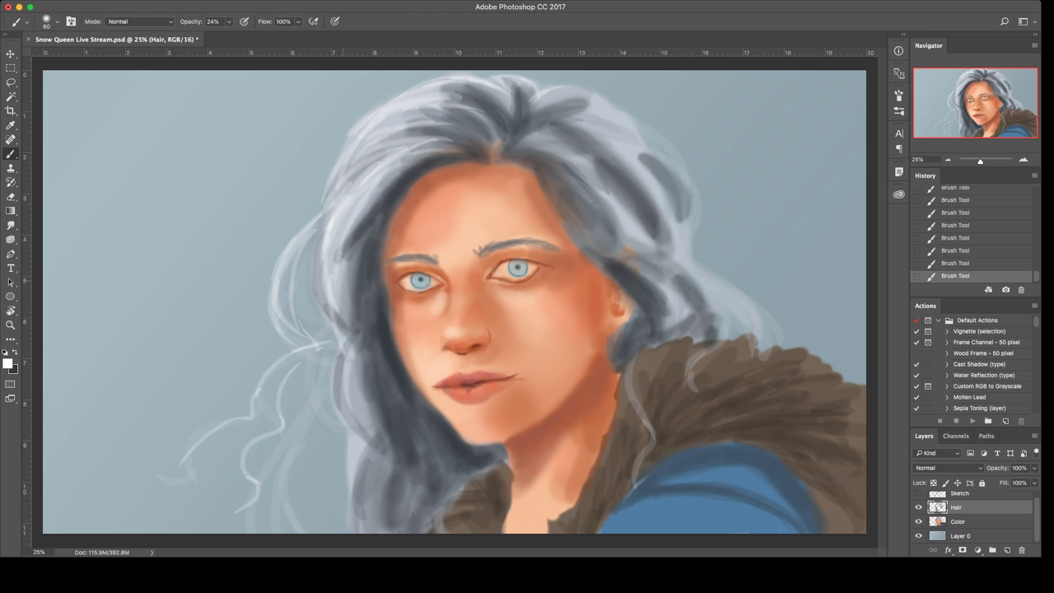
{"action": "left_click_drag", "start_coordinate": [360, 237], "coordinate": [336, 301]}
{"action": "left_click_drag", "start_coordinate": [347, 221], "coordinate": [330, 265]}
{"action": "left_click_drag", "start_coordinate": [361, 192], "coordinate": [330, 254]}
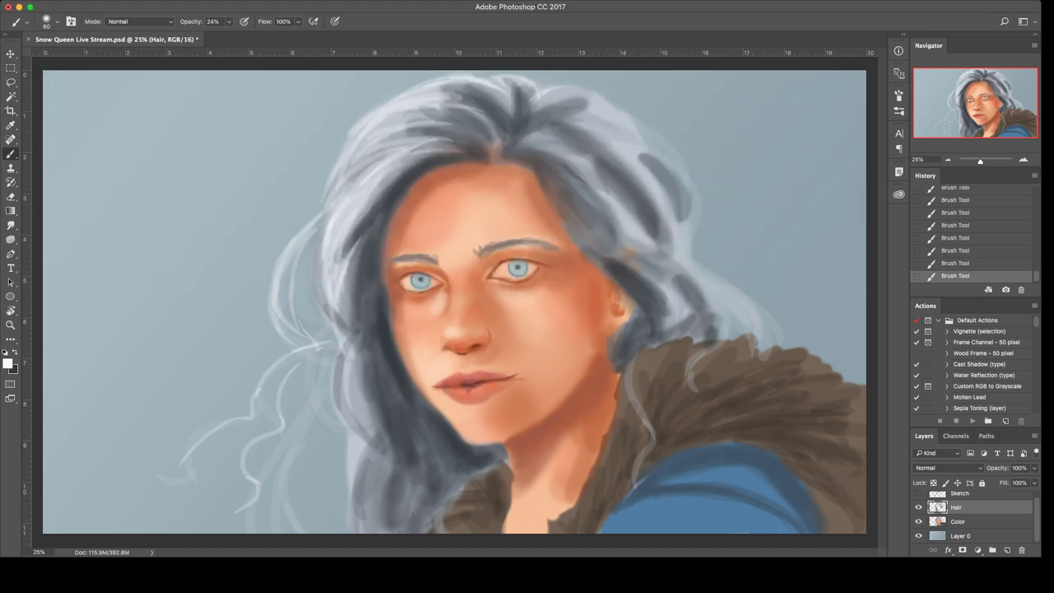
Step: Choose a light blue and tint the strands across the crown and upper ear side at 150 px
{"action": "key", "text": "i"}
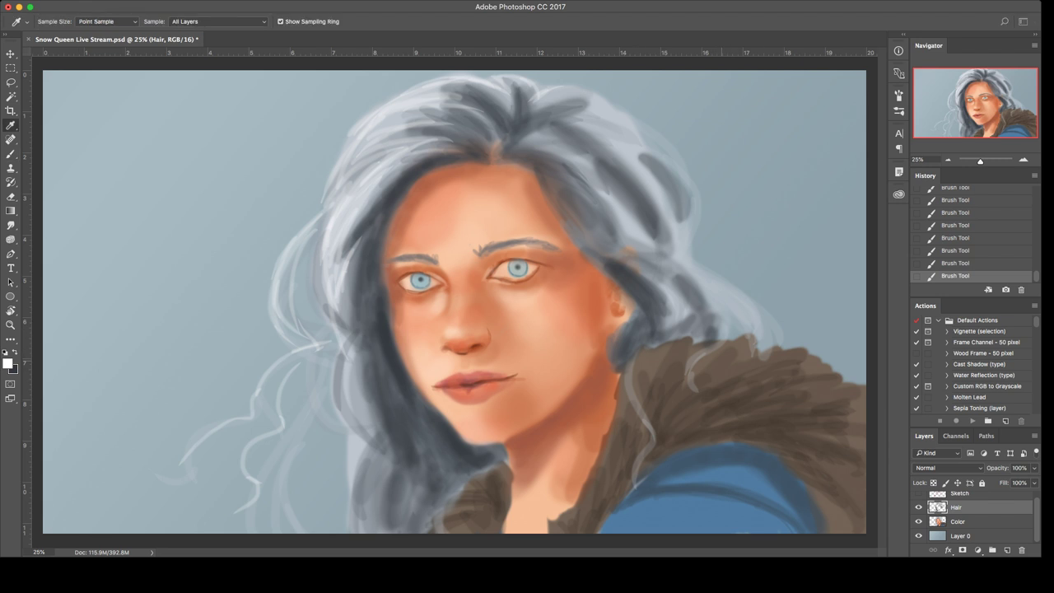
{"action": "key", "text": "b"}
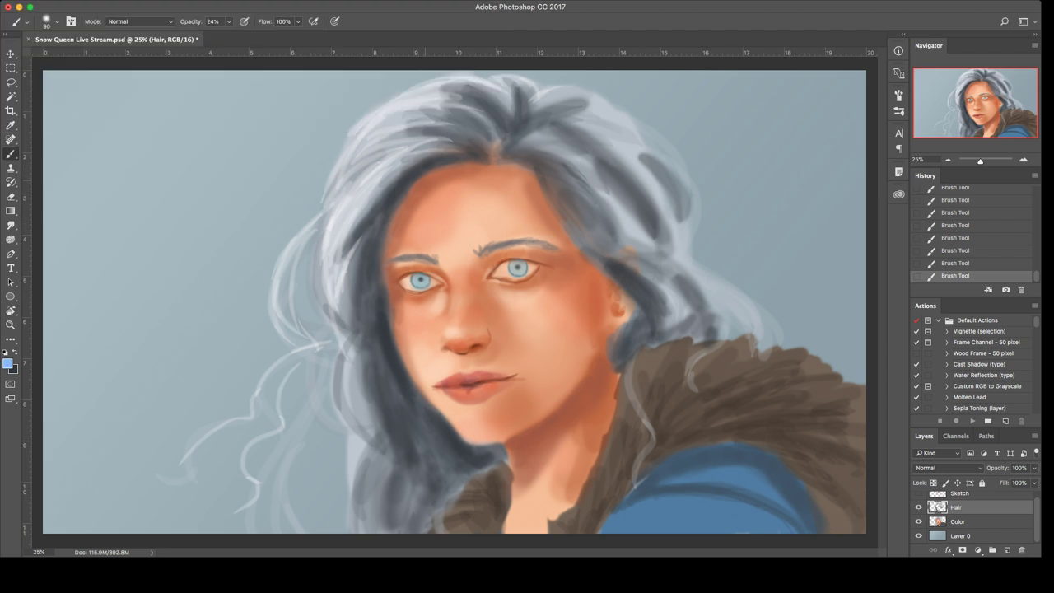
{"action": "left_click_drag", "start_coordinate": [372, 150], "coordinate": [458, 132]}
{"action": "key", "text": "bracketright"}
{"action": "key", "text": "bracketright"}
{"action": "key", "text": "i"}
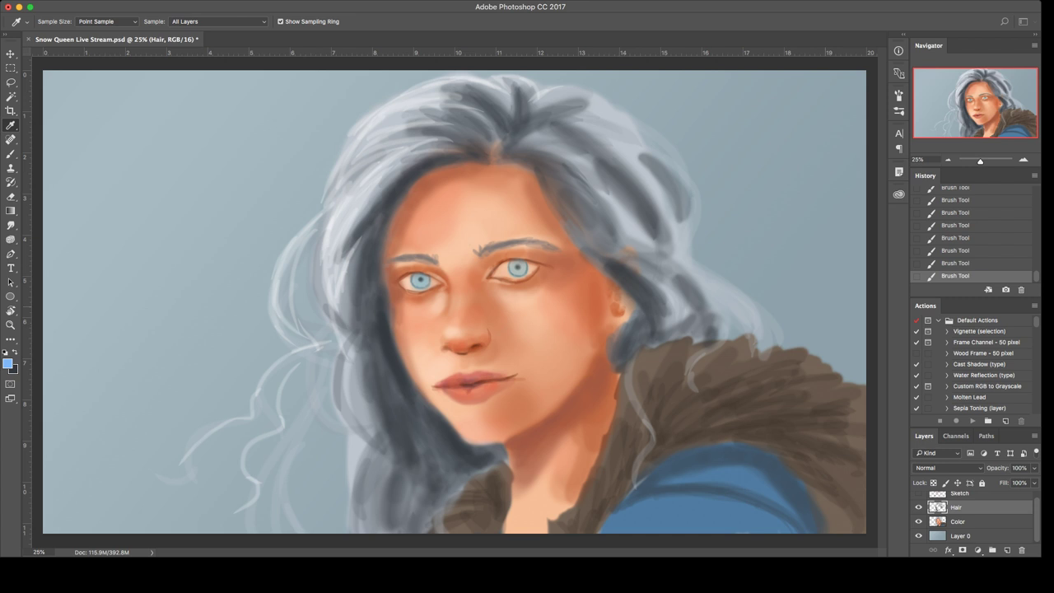
{"action": "key", "text": "b"}
{"action": "mouse_move", "coordinate": [367, 167]}
{"action": "left_mouse_down"}
{"action": "mouse_move", "coordinate": [454, 139]}
{"action": "mouse_move", "coordinate": [482, 100]}
{"action": "left_mouse_up"}
{"action": "left_click_drag", "start_coordinate": [533, 151], "coordinate": [545, 147]}
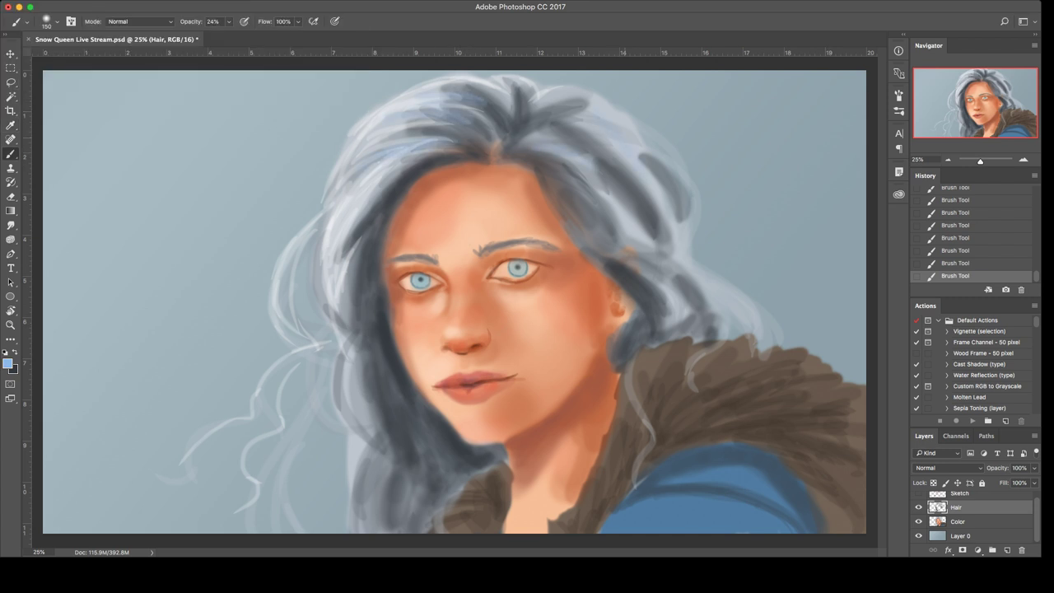
{"action": "mouse_move", "coordinate": [648, 163]}
{"action": "left_mouse_down"}
{"action": "mouse_move", "coordinate": [664, 186]}
{"action": "mouse_move", "coordinate": [602, 189]}
{"action": "left_mouse_up"}
Step: Tint the long locks on the side away from the ear light blue, down to the canvas edge
{"action": "left_click_drag", "start_coordinate": [345, 226], "coordinate": [356, 251]}
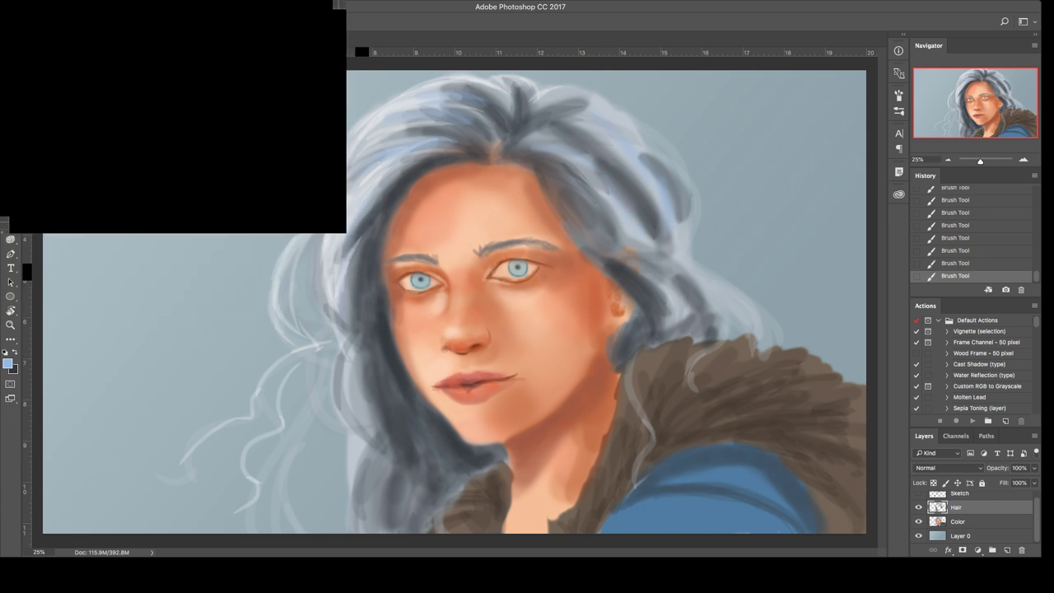
{"action": "left_click_drag", "start_coordinate": [351, 309], "coordinate": [394, 494]}
{"action": "left_click_drag", "start_coordinate": [379, 504], "coordinate": [375, 518]}
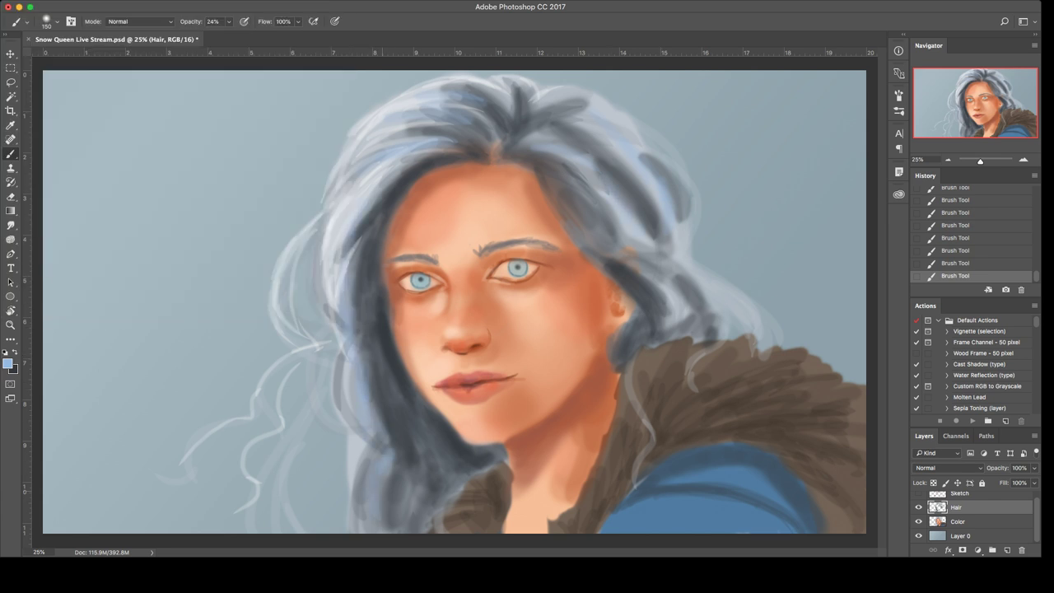
{"action": "left_click_drag", "start_coordinate": [392, 474], "coordinate": [380, 515]}
Step: Tint the locks on the ear side light blue, from beside the parting down behind the ear
{"action": "left_click_drag", "start_coordinate": [576, 146], "coordinate": [639, 217]}
{"action": "left_click_drag", "start_coordinate": [668, 163], "coordinate": [665, 216]}
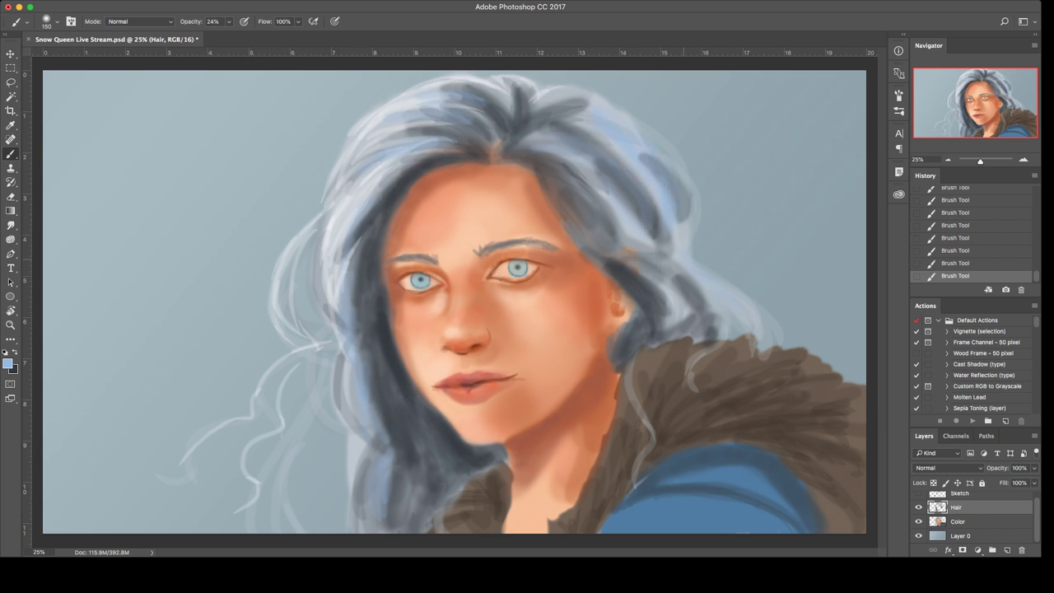
{"action": "left_click_drag", "start_coordinate": [610, 237], "coordinate": [661, 299]}
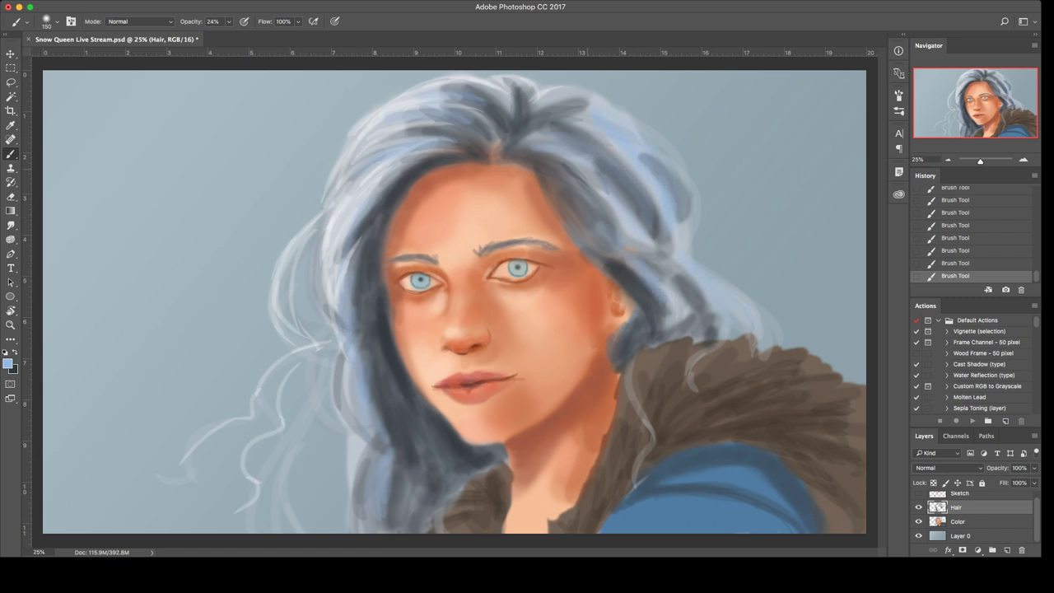
{"action": "left_click_drag", "start_coordinate": [557, 181], "coordinate": [618, 259]}
{"action": "key", "text": "super+z"}
{"action": "left_click_drag", "start_coordinate": [599, 172], "coordinate": [621, 197]}
Step: Choose a pale cream and add warm highlights to the crown and upper ear-side strands at 150 px
{"action": "key", "text": "i"}
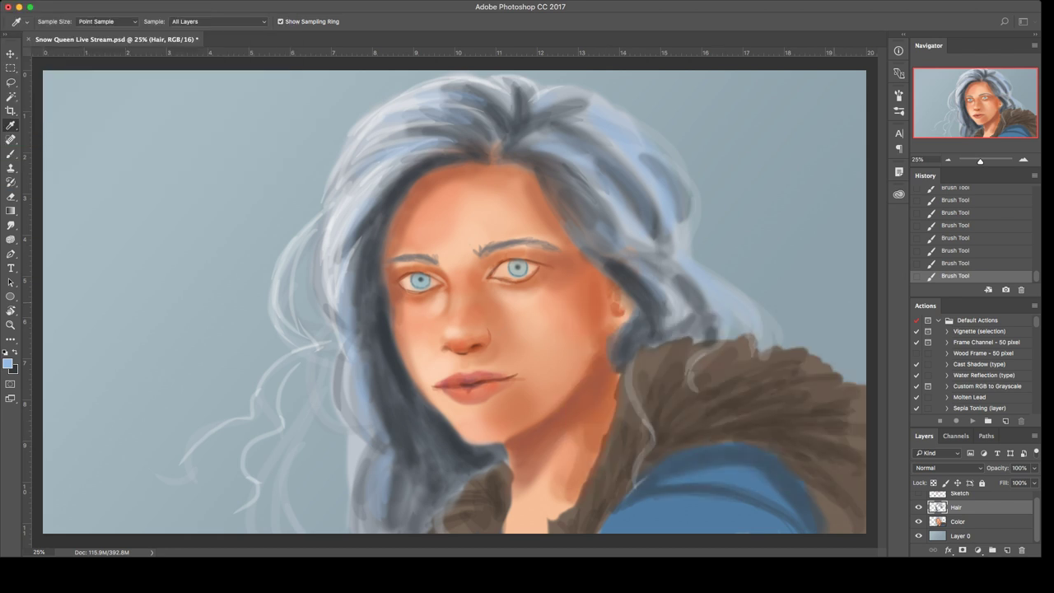
{"action": "key", "text": "Return"}
{"action": "mouse_move", "coordinate": [385, 155]}
{"action": "left_mouse_down"}
{"action": "mouse_move", "coordinate": [430, 137]}
{"action": "mouse_move", "coordinate": [420, 135]}
{"action": "mouse_move", "coordinate": [449, 108]}
{"action": "left_mouse_up"}
{"action": "left_click_drag", "start_coordinate": [423, 104], "coordinate": [468, 99]}
{"action": "mouse_move", "coordinate": [573, 118]}
{"action": "left_mouse_down"}
{"action": "mouse_move", "coordinate": [625, 139]}
{"action": "mouse_move", "coordinate": [641, 173]}
{"action": "left_mouse_up"}
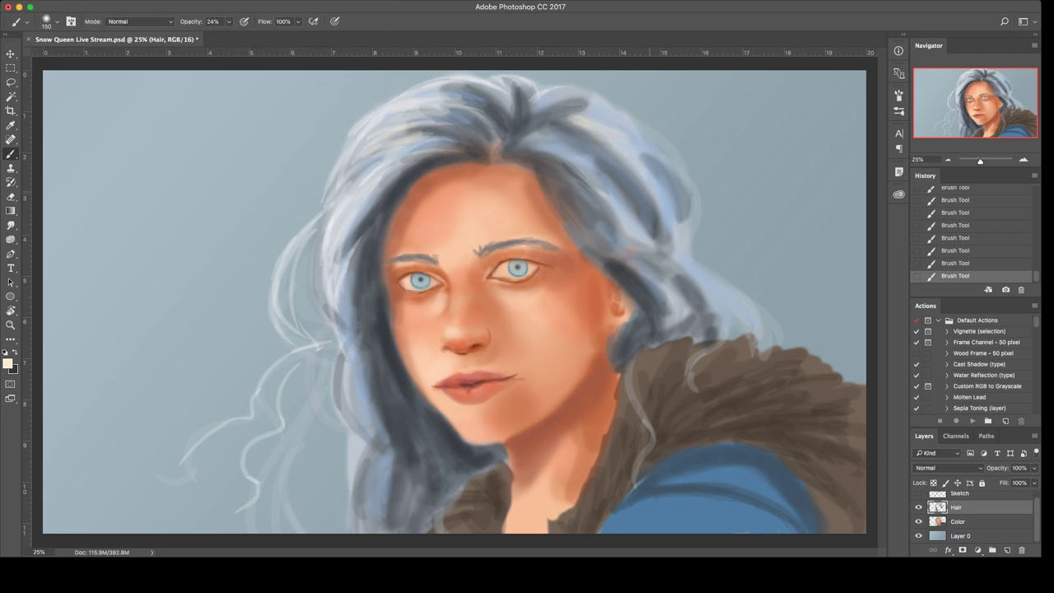
{"action": "left_click_drag", "start_coordinate": [561, 152], "coordinate": [623, 199]}
{"action": "mouse_move", "coordinate": [595, 167]}
{"action": "left_mouse_down"}
{"action": "mouse_move", "coordinate": [628, 200]}
{"action": "mouse_move", "coordinate": [599, 191]}
{"action": "left_mouse_up"}
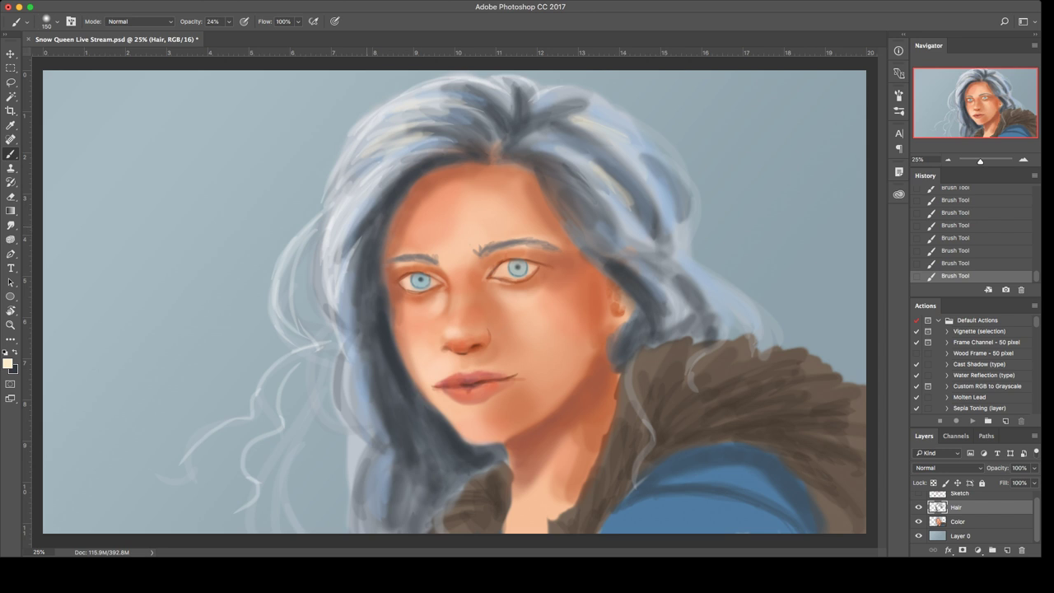
Step: Paint pale cream highlights down the long locks on the side away from the ear
{"action": "mouse_move", "coordinate": [352, 256]}
{"action": "left_mouse_down"}
{"action": "mouse_move", "coordinate": [338, 316]}
{"action": "mouse_move", "coordinate": [362, 424]}
{"action": "left_mouse_up"}
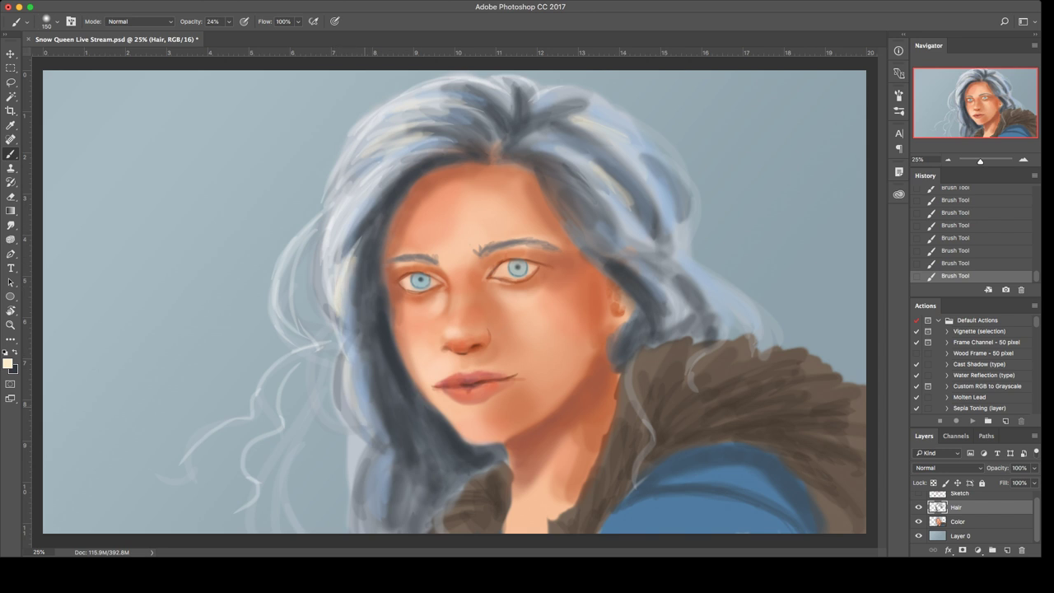
{"action": "mouse_move", "coordinate": [353, 387]}
{"action": "left_mouse_down"}
{"action": "mouse_move", "coordinate": [366, 426]}
{"action": "mouse_move", "coordinate": [360, 509]}
{"action": "left_mouse_up"}
{"action": "left_click_drag", "start_coordinate": [364, 459], "coordinate": [369, 529]}
{"action": "left_click_drag", "start_coordinate": [372, 477], "coordinate": [373, 515]}
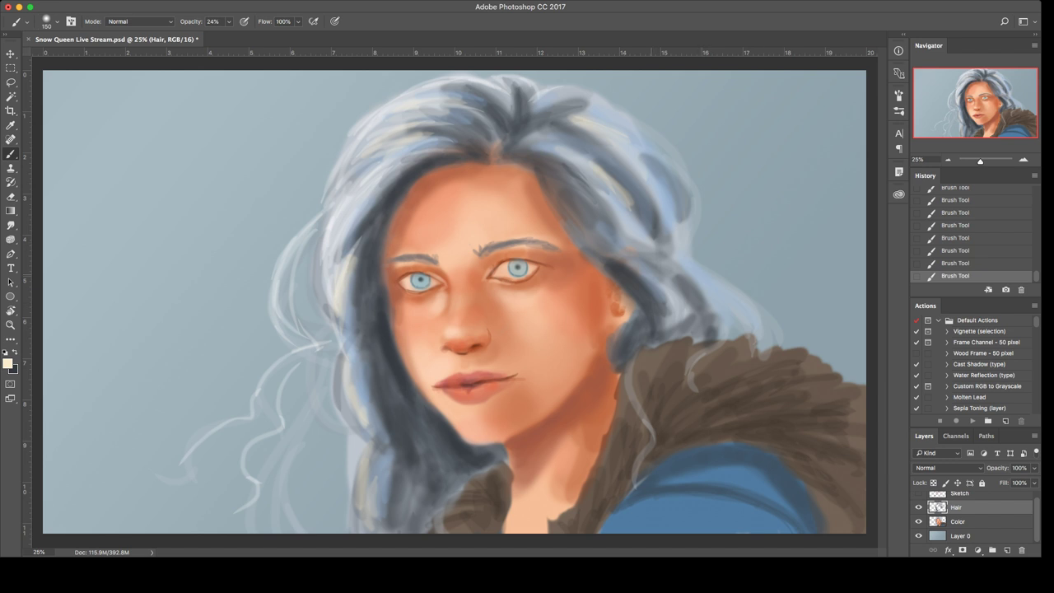
Step: Add pale cream highlights to the locks behind the ear above the fur collar, reducing the brush to 90 px
{"action": "mouse_move", "coordinate": [668, 276]}
{"action": "left_mouse_down"}
{"action": "mouse_move", "coordinate": [657, 314]}
{"action": "mouse_move", "coordinate": [650, 306]}
{"action": "left_mouse_up"}
{"action": "mouse_move", "coordinate": [710, 270]}
{"action": "left_mouse_down"}
{"action": "mouse_move", "coordinate": [688, 331]}
{"action": "mouse_move", "coordinate": [700, 319]}
{"action": "left_mouse_up"}
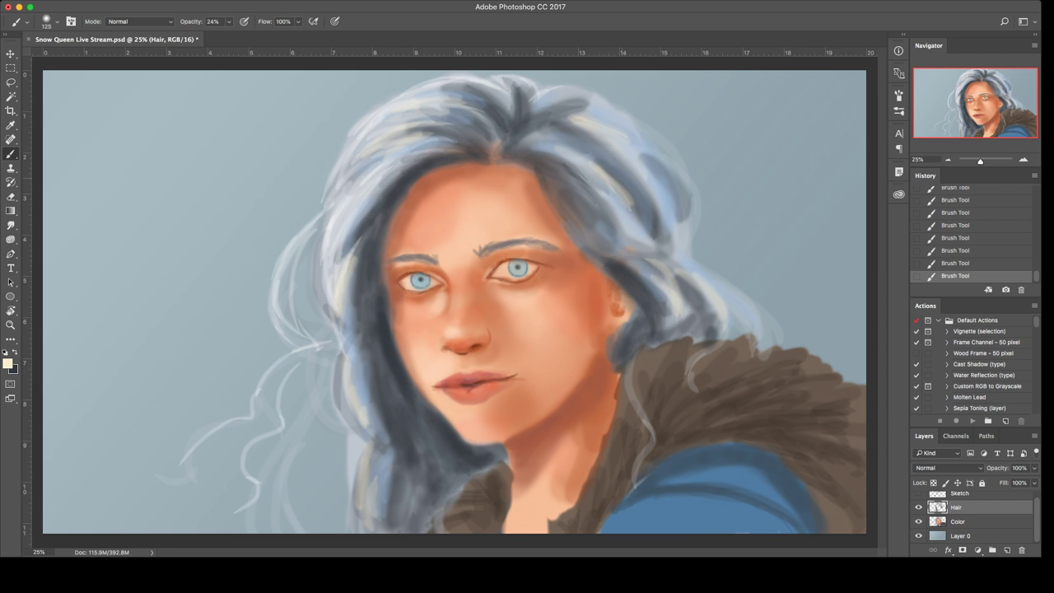
{"action": "key", "text": "bracketleft"}
{"action": "key", "text": "bracketleft"}
{"action": "mouse_move", "coordinate": [581, 155]}
{"action": "left_mouse_down"}
{"action": "mouse_move", "coordinate": [670, 288]}
{"action": "mouse_move", "coordinate": [668, 305]}
{"action": "mouse_move", "coordinate": [740, 331]}
{"action": "left_mouse_up"}
{"action": "key", "text": "super+z"}
{"action": "left_click_drag", "start_coordinate": [695, 271], "coordinate": [734, 313]}
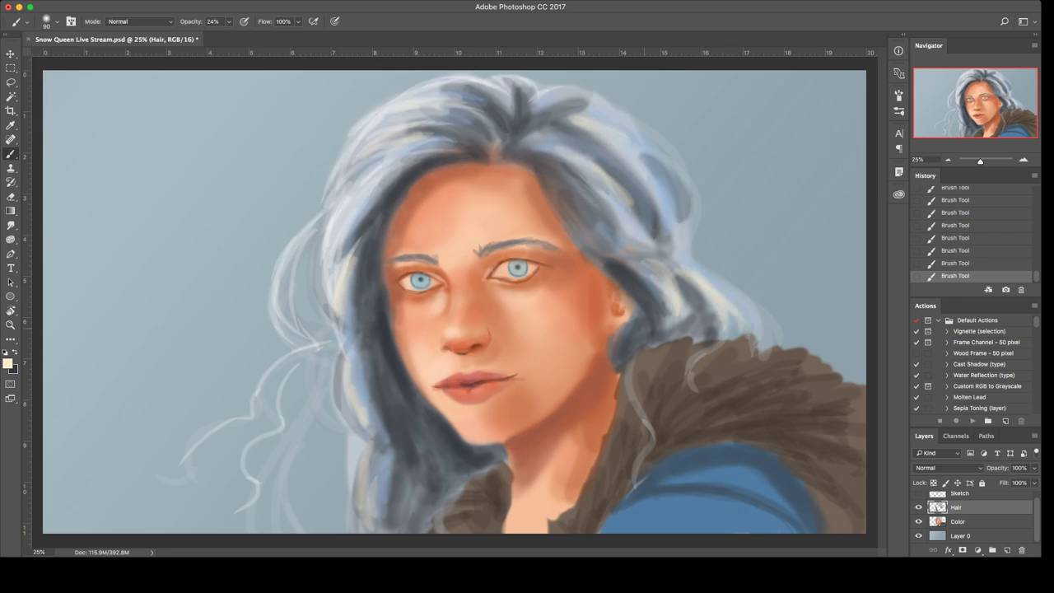
Step: Sample the dark grey of the hair behind the ear and glaze the ear-side strands with a 500 px brush
{"action": "key", "text": "bracketright"}
{"action": "key", "text": "bracketright"}
{"action": "key", "text": "bracketright"}
{"action": "key", "text": "bracketright"}
{"action": "key", "text": "bracketright"}
{"action": "key", "text": "bracketright"}
{"action": "key", "text": "bracketright"}
{"action": "key", "text": "bracketright"}
{"action": "left_click", "coordinate": [629, 294], "text": "alt"}
{"action": "mouse_move", "coordinate": [655, 304]}
{"action": "left_mouse_down"}
{"action": "mouse_move", "coordinate": [634, 247]}
{"action": "mouse_move", "coordinate": [560, 156]}
{"action": "left_mouse_up"}
{"action": "left_click_drag", "start_coordinate": [586, 146], "coordinate": [640, 190]}
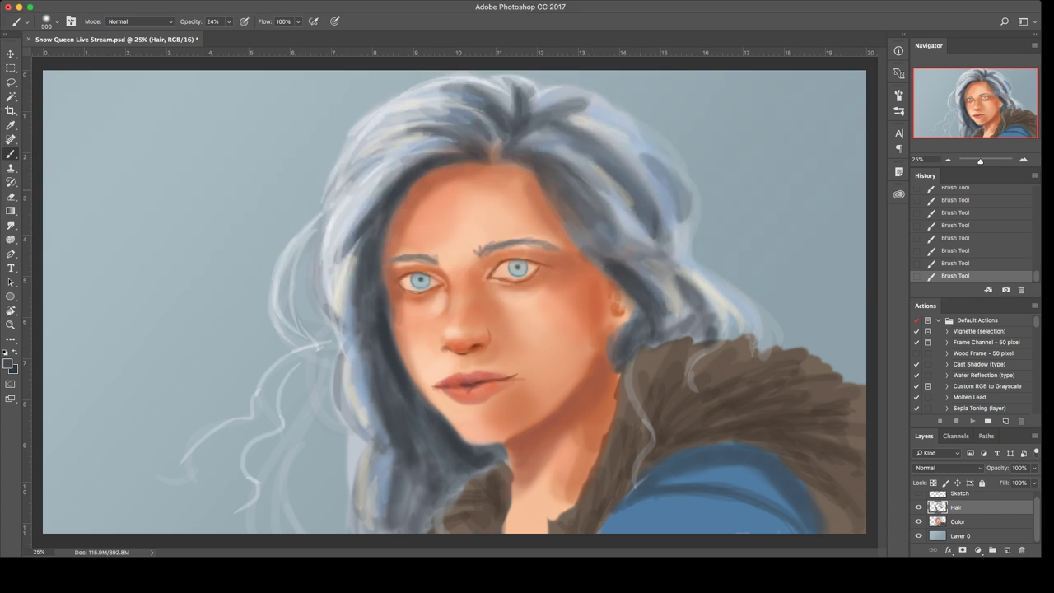
Step: Shade the outer ear-side locks from the fur collar up to the crown in dark grey at 500 px
{"action": "left_click_drag", "start_coordinate": [692, 271], "coordinate": [625, 214]}
{"action": "left_click_drag", "start_coordinate": [733, 317], "coordinate": [663, 247]}
{"action": "left_click_drag", "start_coordinate": [741, 336], "coordinate": [683, 280]}
{"action": "mouse_move", "coordinate": [638, 227]}
{"action": "left_mouse_down"}
{"action": "mouse_move", "coordinate": [550, 139]}
{"action": "mouse_move", "coordinate": [537, 107]}
{"action": "left_mouse_up"}
{"action": "left_click_drag", "start_coordinate": [625, 156], "coordinate": [570, 110]}
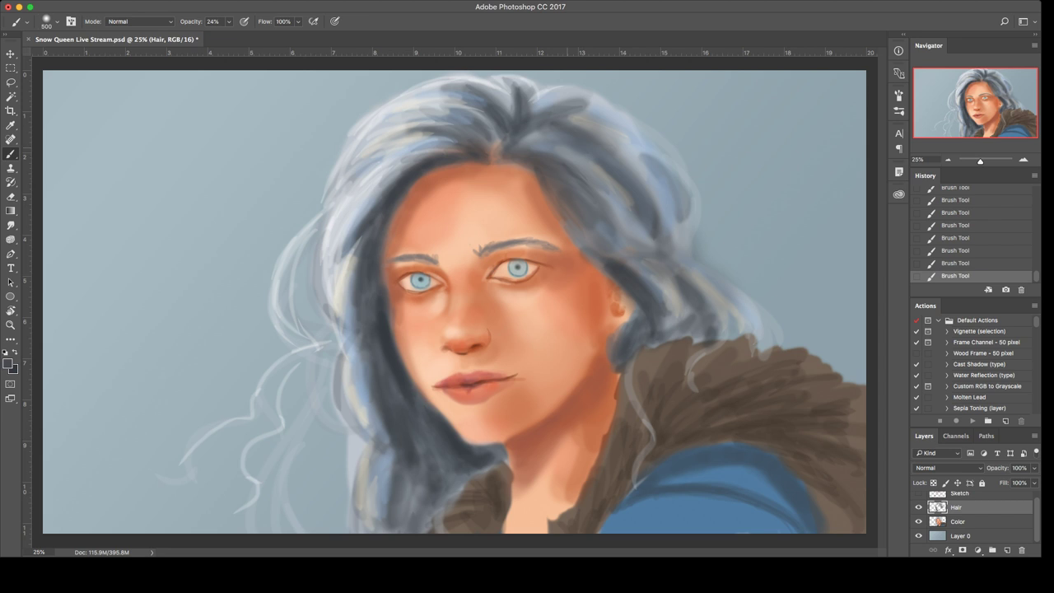
Step: Finish the dark glaze from the parting down the ear-side hair, and duplicate the Color layer as a clipping-masked copy above it
{"action": "mouse_move", "coordinate": [531, 142]}
{"action": "left_mouse_down"}
{"action": "mouse_move", "coordinate": [624, 163]}
{"action": "mouse_move", "coordinate": [639, 230]}
{"action": "left_mouse_up"}
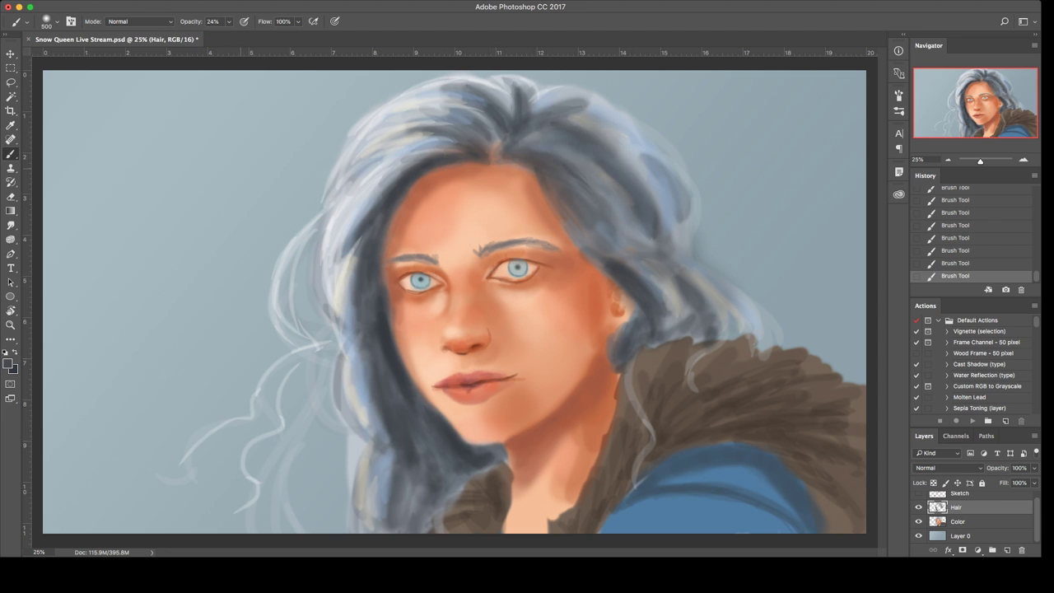
{"action": "left_click", "coordinate": [975, 521]}
{"action": "key", "text": "super+j"}
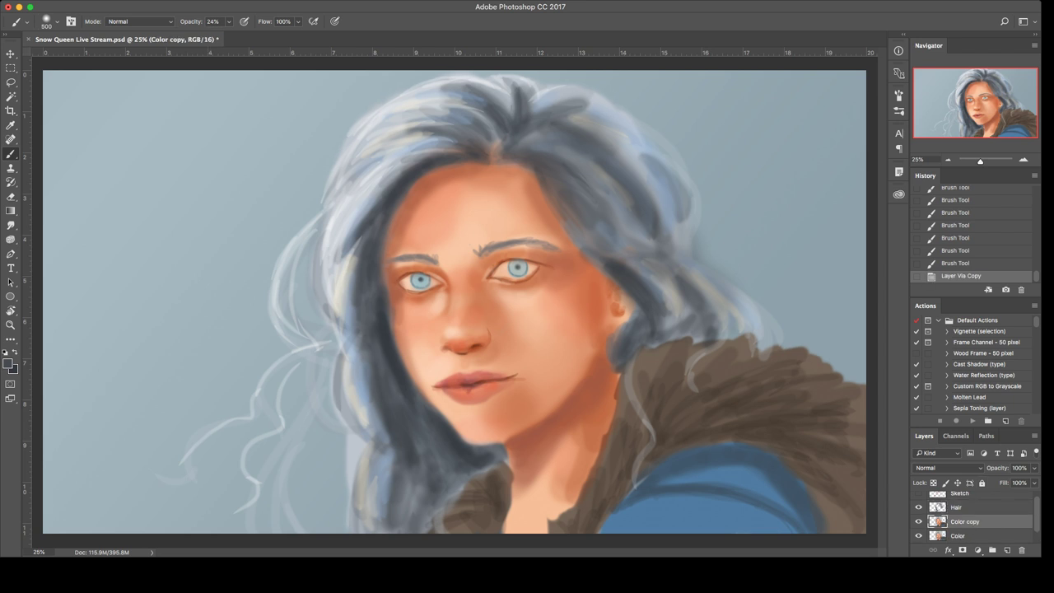
{"action": "key", "text": "ctrl+alt+g"}
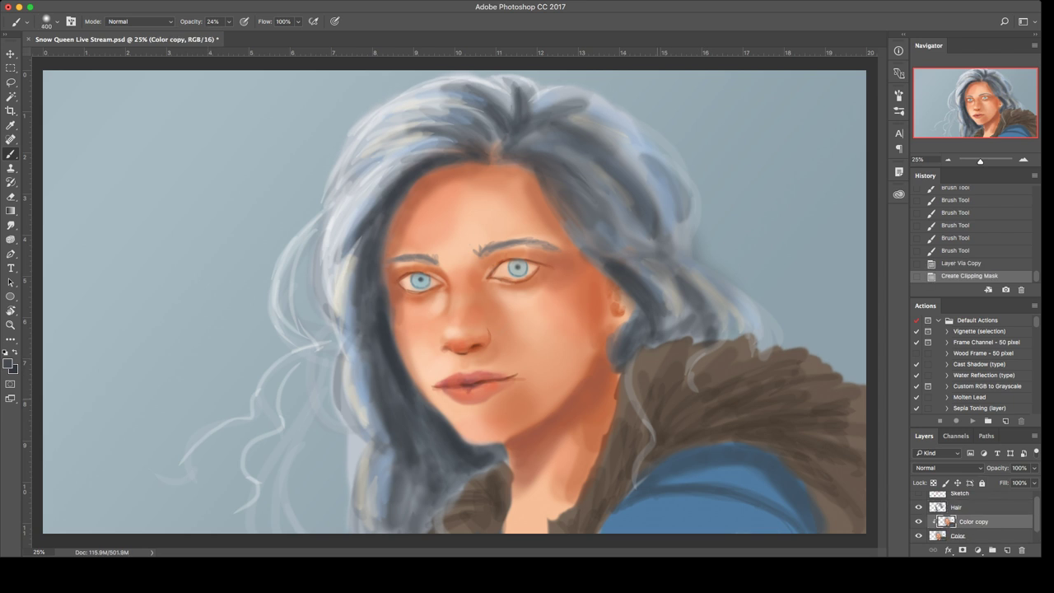
{"action": "key", "text": "bracketleft"}
{"action": "left_click_drag", "start_coordinate": [619, 480], "coordinate": [659, 444]}
{"action": "key", "text": "super+z"}
Step: Sample a pale cream and paint short fur highlights along the collar's inner edge beside the neck with a 125 px brush
{"action": "key", "text": "i"}
{"action": "left_click_drag", "start_coordinate": [446, 524], "coordinate": [559, 531]}
{"action": "left_click_drag", "start_coordinate": [559, 516], "coordinate": [566, 531]}
{"action": "left_click_drag", "start_coordinate": [574, 495], "coordinate": [577, 530]}
{"action": "left_click_drag", "start_coordinate": [583, 485], "coordinate": [578, 529]}
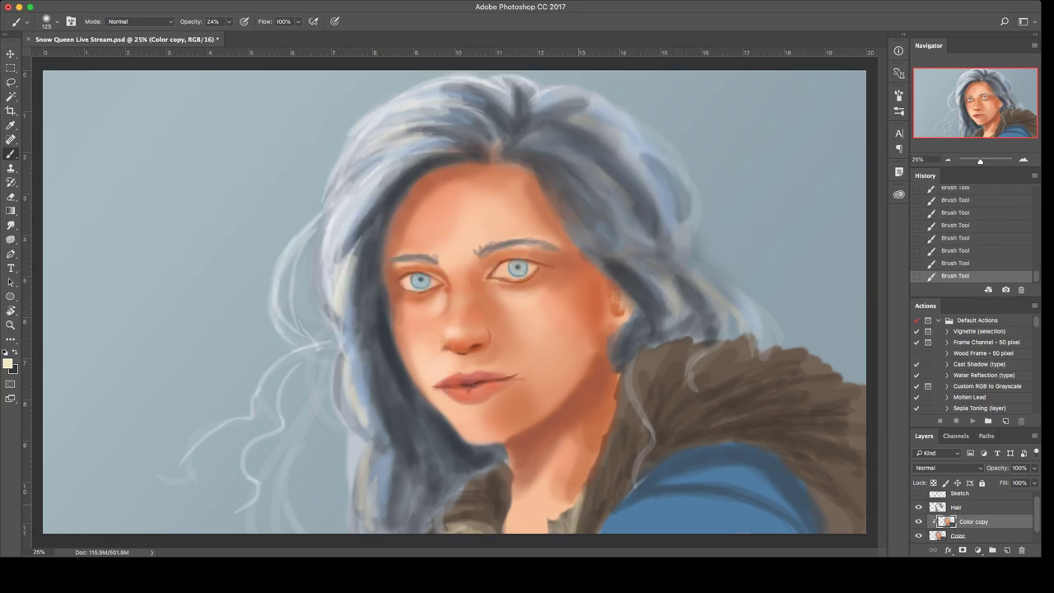
{"action": "mouse_move", "coordinate": [601, 450]}
{"action": "left_mouse_down"}
{"action": "mouse_move", "coordinate": [590, 499]}
{"action": "mouse_move", "coordinate": [604, 465]}
{"action": "left_mouse_up"}
{"action": "mouse_move", "coordinate": [614, 420]}
{"action": "left_mouse_down"}
{"action": "mouse_move", "coordinate": [611, 450]}
{"action": "mouse_move", "coordinate": [630, 360]}
{"action": "left_mouse_up"}
Step: Paint cream fur strokes across the top of the collar and down its outer shoulder, undoing the last stroke
{"action": "mouse_move", "coordinate": [634, 393]}
{"action": "left_mouse_down"}
{"action": "mouse_move", "coordinate": [642, 359]}
{"action": "mouse_move", "coordinate": [649, 372]}
{"action": "mouse_move", "coordinate": [732, 359]}
{"action": "mouse_move", "coordinate": [762, 380]}
{"action": "mouse_move", "coordinate": [798, 374]}
{"action": "left_mouse_up"}
{"action": "mouse_move", "coordinate": [778, 363]}
{"action": "left_mouse_down"}
{"action": "mouse_move", "coordinate": [828, 375]}
{"action": "mouse_move", "coordinate": [863, 404]}
{"action": "left_mouse_up"}
{"action": "mouse_move", "coordinate": [822, 402]}
{"action": "left_mouse_down"}
{"action": "mouse_move", "coordinate": [864, 420]}
{"action": "mouse_move", "coordinate": [864, 443]}
{"action": "mouse_move", "coordinate": [827, 463]}
{"action": "mouse_move", "coordinate": [851, 451]}
{"action": "left_mouse_up"}
{"action": "mouse_move", "coordinate": [816, 437]}
{"action": "left_mouse_down"}
{"action": "mouse_move", "coordinate": [849, 457]}
{"action": "mouse_move", "coordinate": [820, 472]}
{"action": "mouse_move", "coordinate": [839, 472]}
{"action": "left_mouse_up"}
{"action": "mouse_move", "coordinate": [840, 359]}
{"action": "left_mouse_down"}
{"action": "mouse_move", "coordinate": [776, 482]}
{"action": "mouse_move", "coordinate": [807, 477]}
{"action": "left_mouse_up"}
{"action": "key", "text": "super+z"}
Step: Add short cream tufts to the outer shoulder and middle of the fur collar, undoing the stroke just above the blue coat
{"action": "left_click_drag", "start_coordinate": [826, 425], "coordinate": [847, 433]}
{"action": "left_click_drag", "start_coordinate": [826, 410], "coordinate": [848, 427]}
{"action": "left_click_drag", "start_coordinate": [829, 390], "coordinate": [843, 398]}
{"action": "mouse_move", "coordinate": [805, 379]}
{"action": "left_mouse_down"}
{"action": "mouse_move", "coordinate": [852, 393]}
{"action": "mouse_move", "coordinate": [829, 381]}
{"action": "left_mouse_up"}
{"action": "left_click_drag", "start_coordinate": [799, 374], "coordinate": [819, 384]}
{"action": "left_click_drag", "start_coordinate": [713, 442], "coordinate": [758, 432]}
{"action": "key", "text": "super+z"}
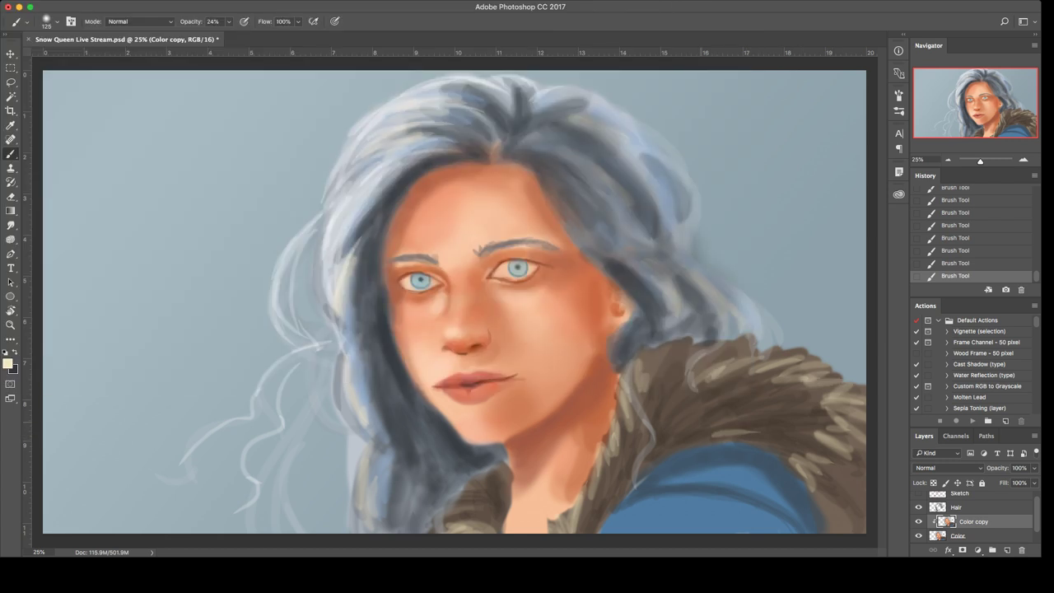
{"action": "mouse_move", "coordinate": [686, 420]}
{"action": "left_mouse_down"}
{"action": "mouse_move", "coordinate": [713, 407]}
{"action": "mouse_move", "coordinate": [676, 353]}
{"action": "left_mouse_up"}
{"action": "left_click_drag", "start_coordinate": [750, 416], "coordinate": [782, 411]}
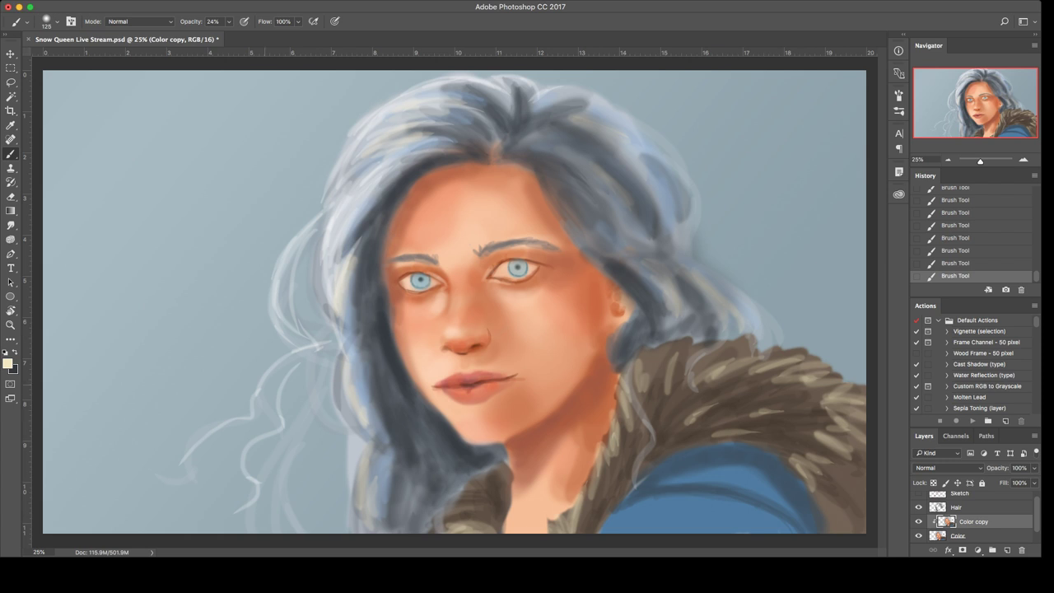
Step: Switch the paint colour to dark grey and adjust the brush size to 150 px
{"action": "key", "text": "x"}
{"action": "key", "text": "bracketright"}
{"action": "key", "text": "bracketright"}
{"action": "key", "text": "bracketright"}
{"action": "key", "text": "bracketleft"}
{"action": "key", "text": "bracketleft"}
{"action": "key", "text": "bracketleft"}
{"action": "key", "text": "bracketleft"}
{"action": "key", "text": "bracketleft"}
{"action": "key", "text": "bracketleft"}
{"action": "key", "text": "bracketleft"}
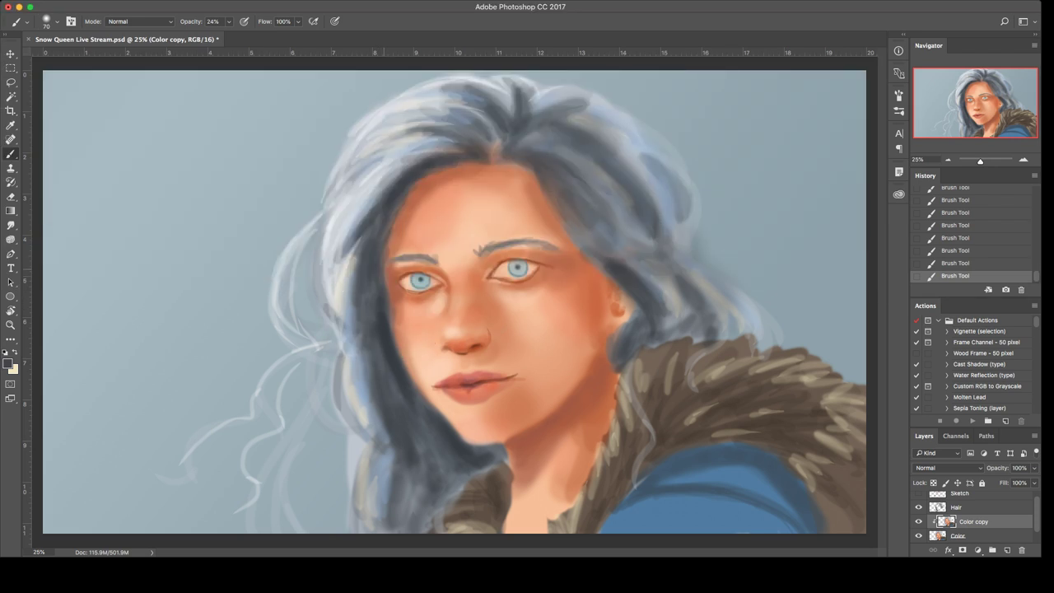
{"action": "key", "text": "bracketright"}
{"action": "key", "text": "bracketright"}
{"action": "key", "text": "bracketright"}
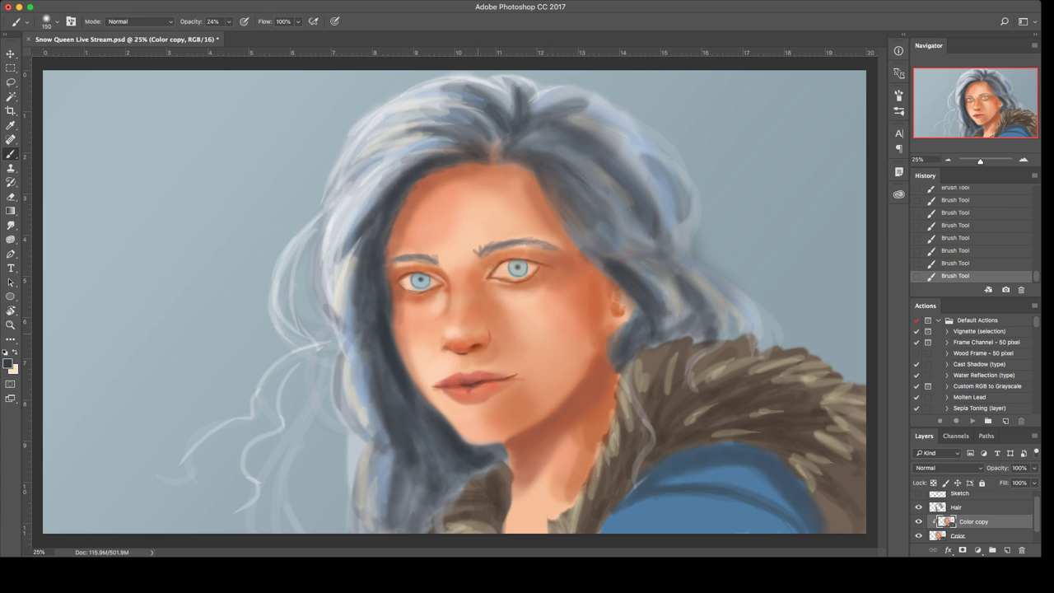
Step: Sample brown from the ear-side eye's inner corner and darken its upper lid line with a 30 px brush
{"action": "key", "text": "super+="}
{"action": "key", "text": "super+="}
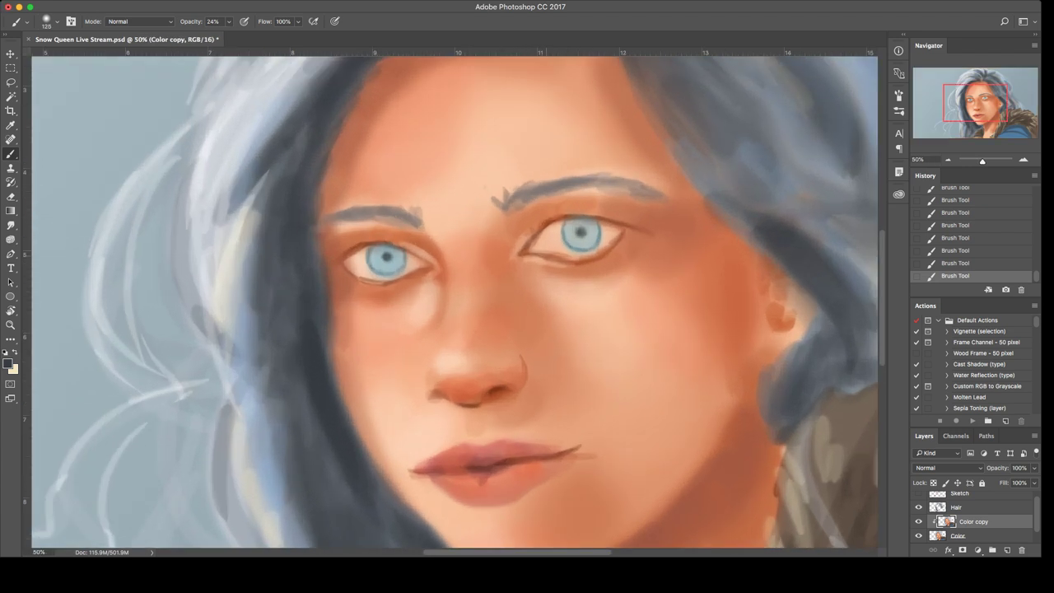
{"action": "key", "text": "bracketleft"}
{"action": "key", "text": "bracketleft"}
{"action": "key", "text": "bracketleft"}
{"action": "key", "text": "super+plus"}
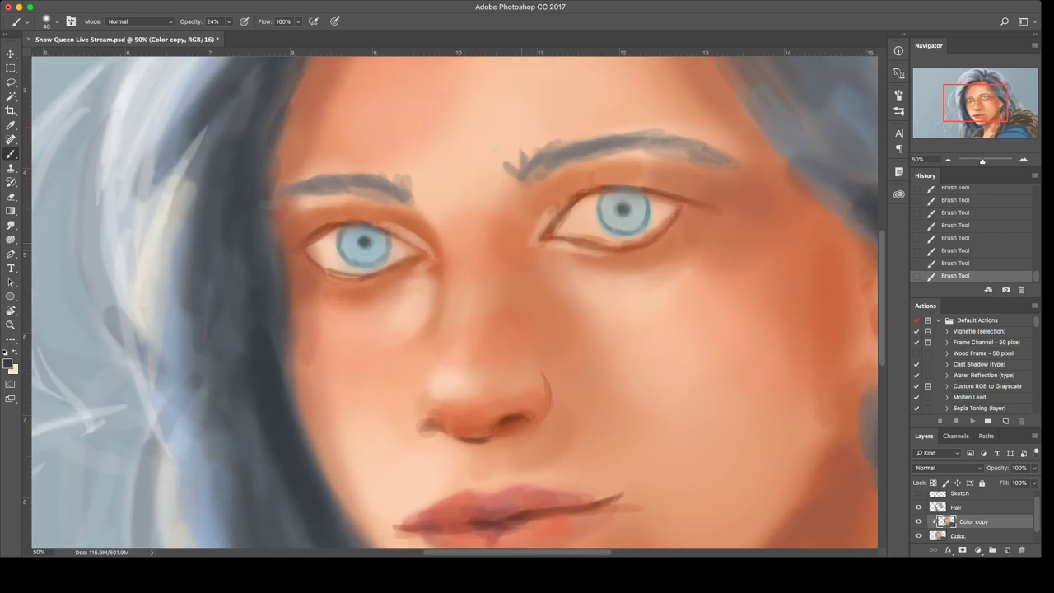
{"action": "key", "text": "d"}
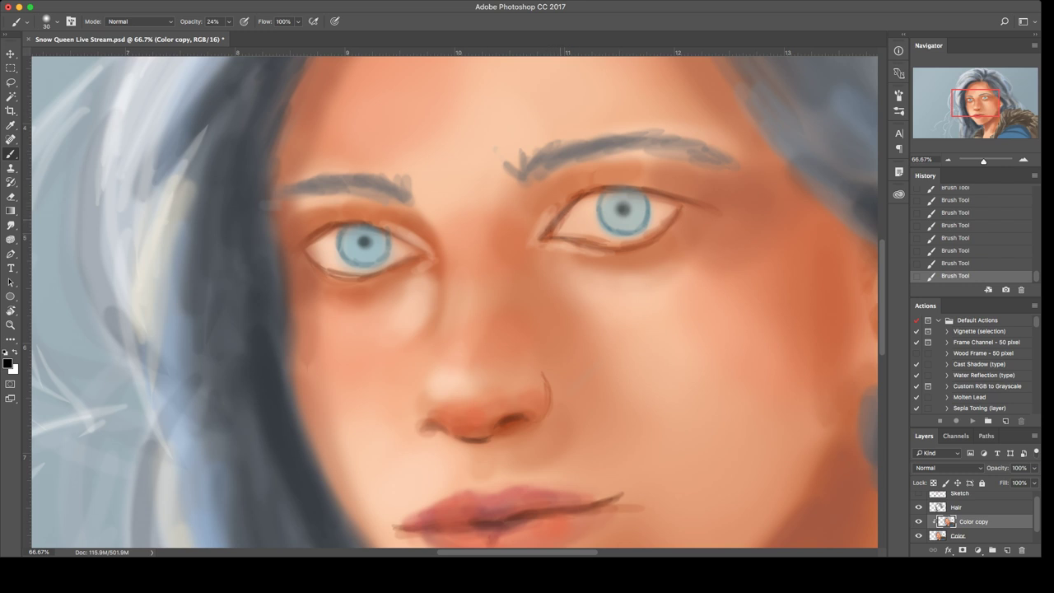
{"action": "left_click", "coordinate": [553, 225], "text": "alt"}
{"action": "left_click_drag", "start_coordinate": [599, 186], "coordinate": [690, 197]}
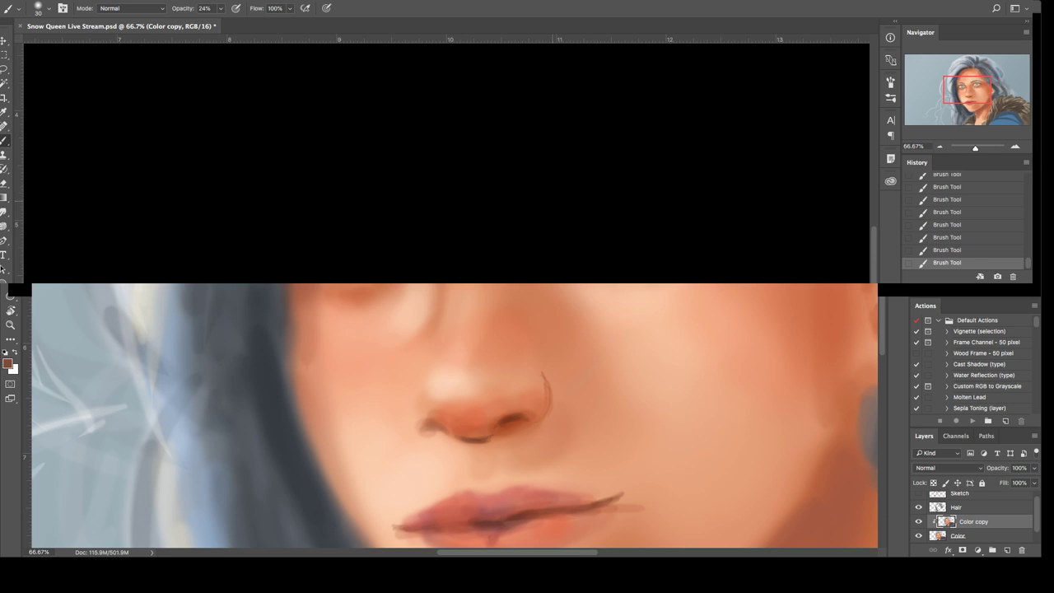
Step: Sample the peach skin beside the ear-side eye and touch up the skin around its inner corner
{"action": "left_click", "coordinate": [545, 223], "text": "alt"}
{"action": "left_click", "coordinate": [545, 223], "text": "alt"}
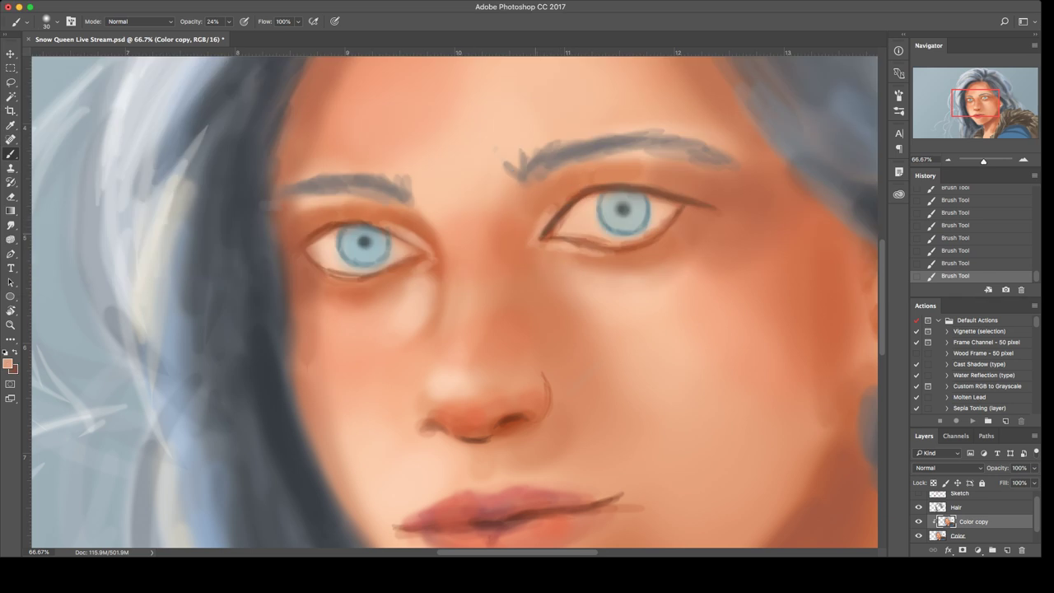
{"action": "left_click_drag", "start_coordinate": [543, 232], "coordinate": [551, 218]}
Step: Outline the lower lids and corners of both eyes in brown with a 15 px brush
{"action": "left_click", "coordinate": [565, 208], "text": "alt"}
{"action": "key", "text": "bracketleft"}
{"action": "key", "text": "bracketleft"}
{"action": "key", "text": "bracketleft"}
{"action": "left_click_drag", "start_coordinate": [566, 235], "coordinate": [584, 238]}
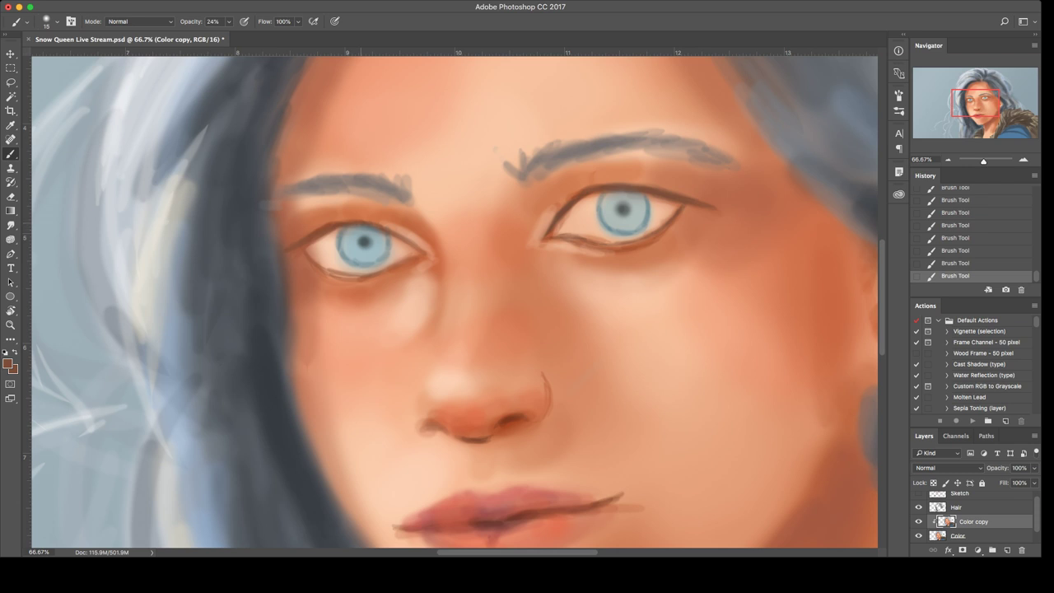
{"action": "left_click_drag", "start_coordinate": [311, 246], "coordinate": [338, 270]}
{"action": "left_click_drag", "start_coordinate": [550, 226], "coordinate": [541, 239]}
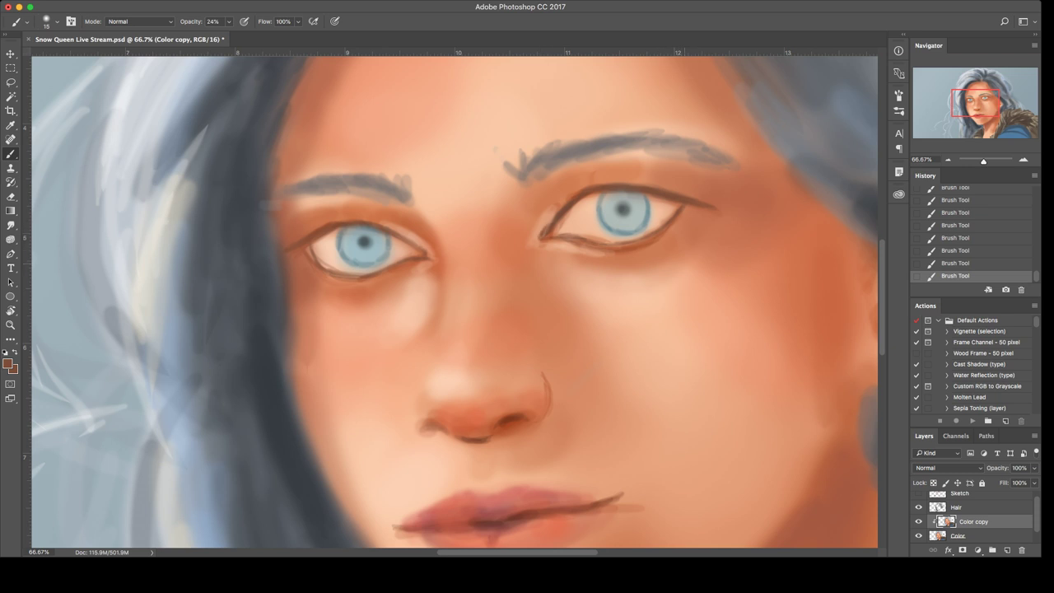
Step: Sample a muted tan from the ear-side eye and shade the eye white between its inner corner and the iris
{"action": "key", "text": "d"}
{"action": "key", "text": "bracketright"}
{"action": "key", "text": "bracketleft"}
{"action": "key", "text": "bracketleft"}
{"action": "left_click", "coordinate": [565, 212], "text": "alt"}
{"action": "left_click", "coordinate": [569, 225], "text": "alt"}
{"action": "left_click", "coordinate": [547, 235], "text": "alt"}
{"action": "left_click", "coordinate": [582, 213], "text": "alt"}
{"action": "key", "text": "bracketright"}
{"action": "key", "text": "i"}
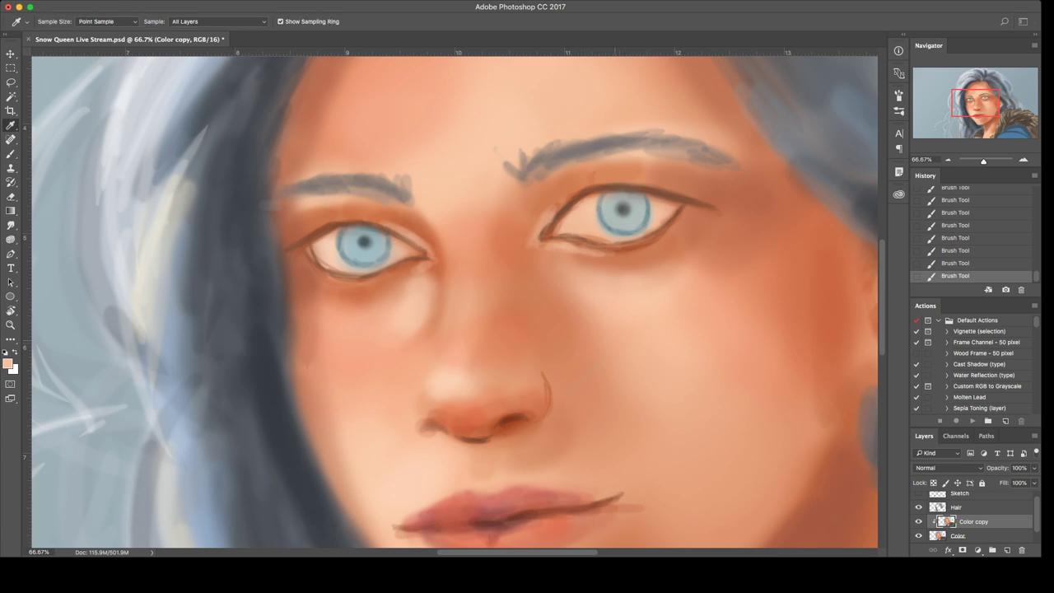
{"action": "key", "text": "b"}
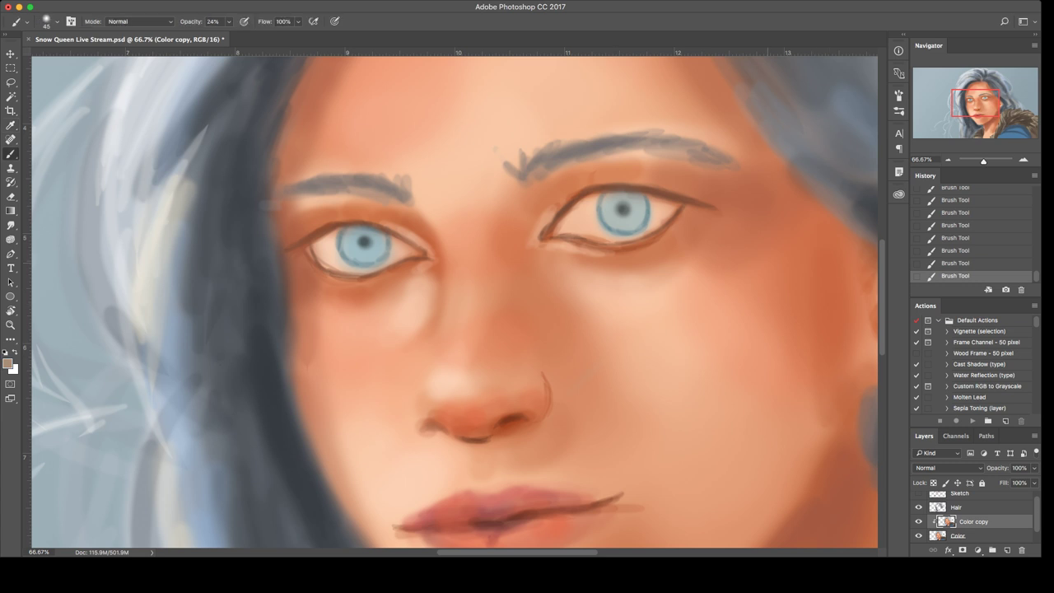
{"action": "mouse_move", "coordinate": [565, 225]}
{"action": "left_mouse_down"}
{"action": "mouse_move", "coordinate": [567, 216]}
{"action": "mouse_move", "coordinate": [586, 232]}
{"action": "mouse_move", "coordinate": [570, 229]}
{"action": "left_mouse_up"}
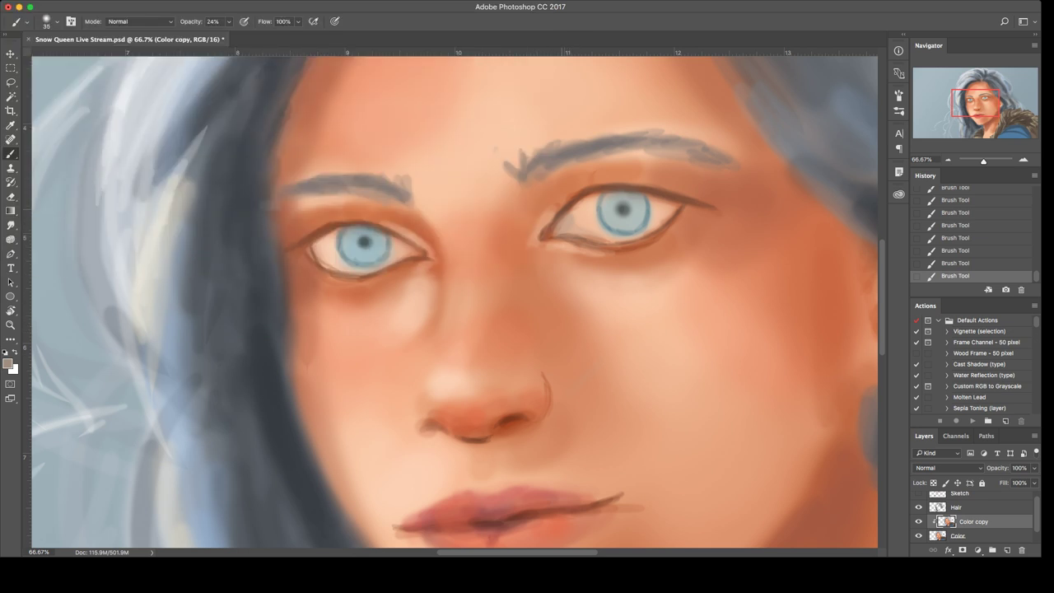
Step: Brighten the lower rim and white of the ear-side eye and the white of the other eye with pure white
{"action": "key", "text": "x"}
{"action": "key", "text": "bracketleft"}
{"action": "key", "text": "bracketright"}
{"action": "left_click_drag", "start_coordinate": [545, 237], "coordinate": [581, 237]}
{"action": "left_click", "coordinate": [566, 222], "text": "alt"}
{"action": "key", "text": "d"}
{"action": "key", "text": "x"}
{"action": "mouse_move", "coordinate": [580, 236]}
{"action": "left_mouse_down"}
{"action": "mouse_move", "coordinate": [609, 242]}
{"action": "mouse_move", "coordinate": [663, 219]}
{"action": "mouse_move", "coordinate": [619, 240]}
{"action": "left_mouse_up"}
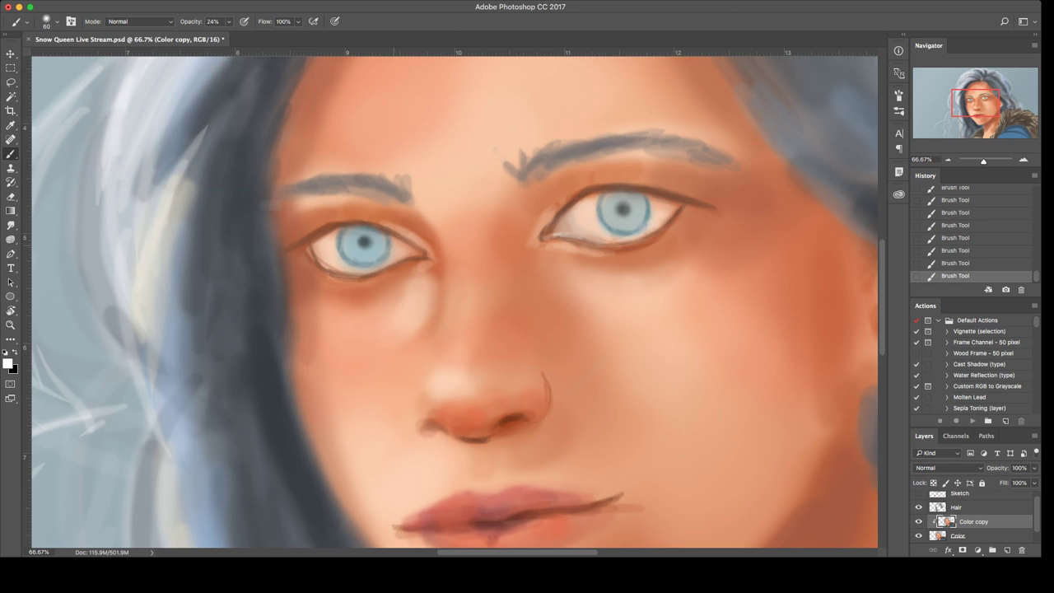
{"action": "left_click_drag", "start_coordinate": [394, 247], "coordinate": [407, 265]}
{"action": "mouse_move", "coordinate": [320, 241]}
{"action": "left_mouse_down"}
{"action": "mouse_move", "coordinate": [329, 262]}
{"action": "mouse_move", "coordinate": [364, 277]}
{"action": "left_mouse_up"}
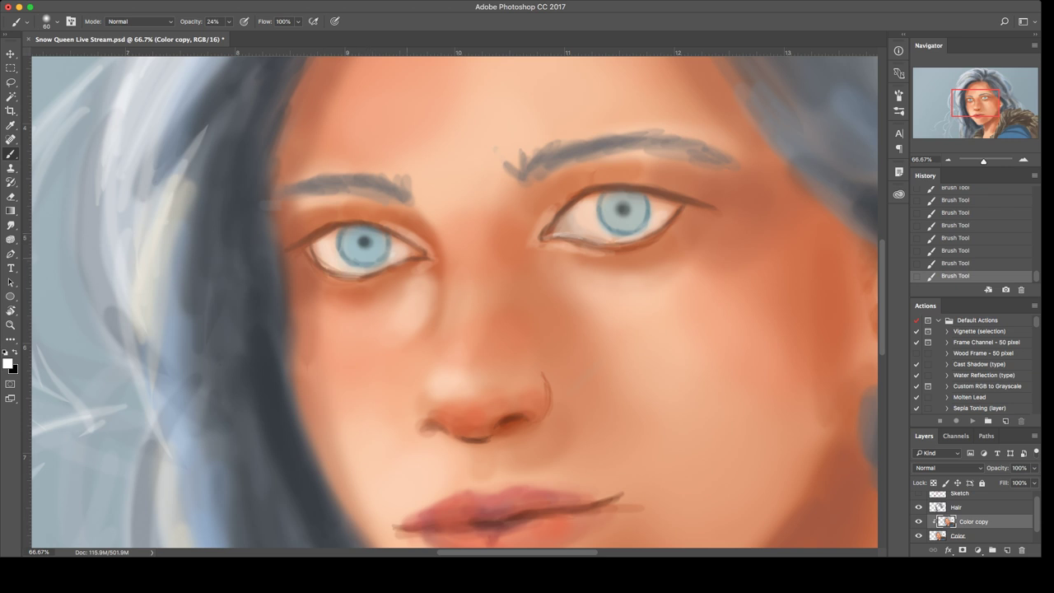
Step: Try a black line along the upper lid of the eye farther from the ear
{"action": "key", "text": "x"}
{"action": "left_click_drag", "start_coordinate": [301, 245], "coordinate": [353, 223]}
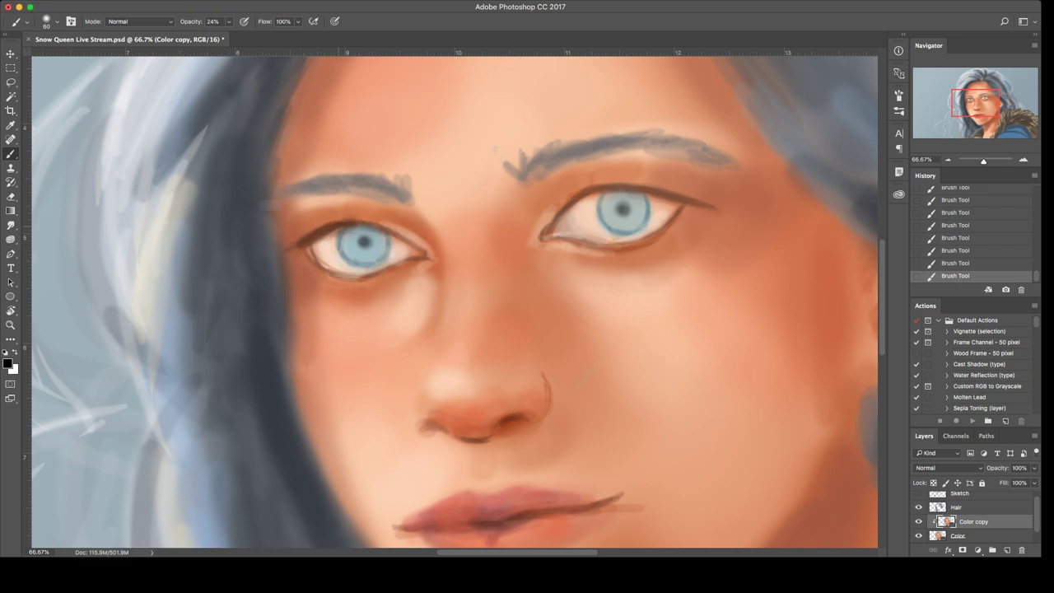
{"action": "key", "text": "super+z"}
{"action": "mouse_move", "coordinate": [303, 246]}
{"action": "left_mouse_down"}
{"action": "mouse_move", "coordinate": [375, 226]}
{"action": "mouse_move", "coordinate": [423, 253]}
{"action": "left_mouse_up"}
{"action": "key", "text": "super+z"}
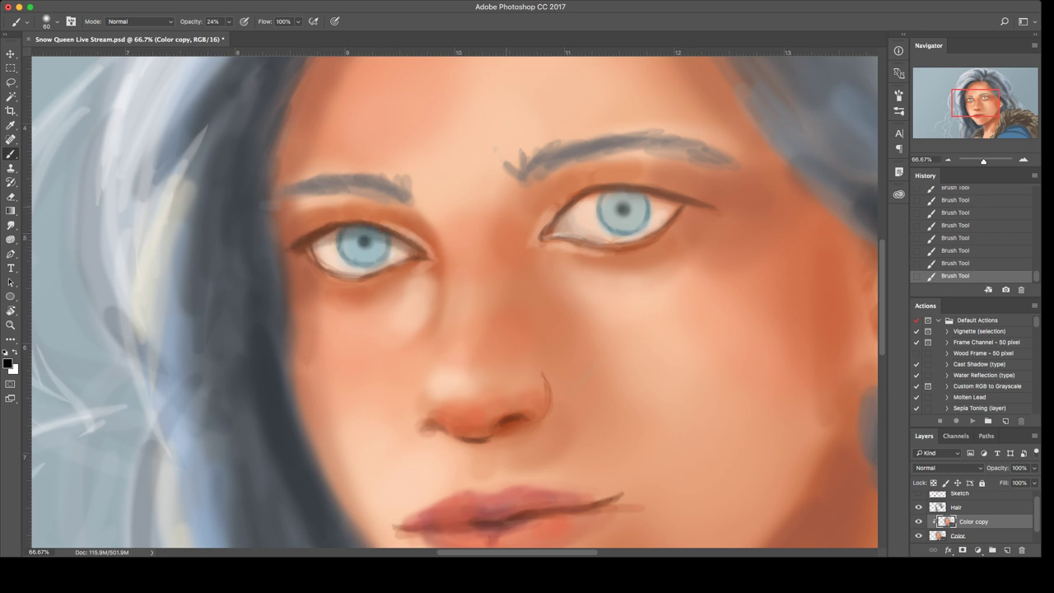
{"action": "key", "text": "super+z"}
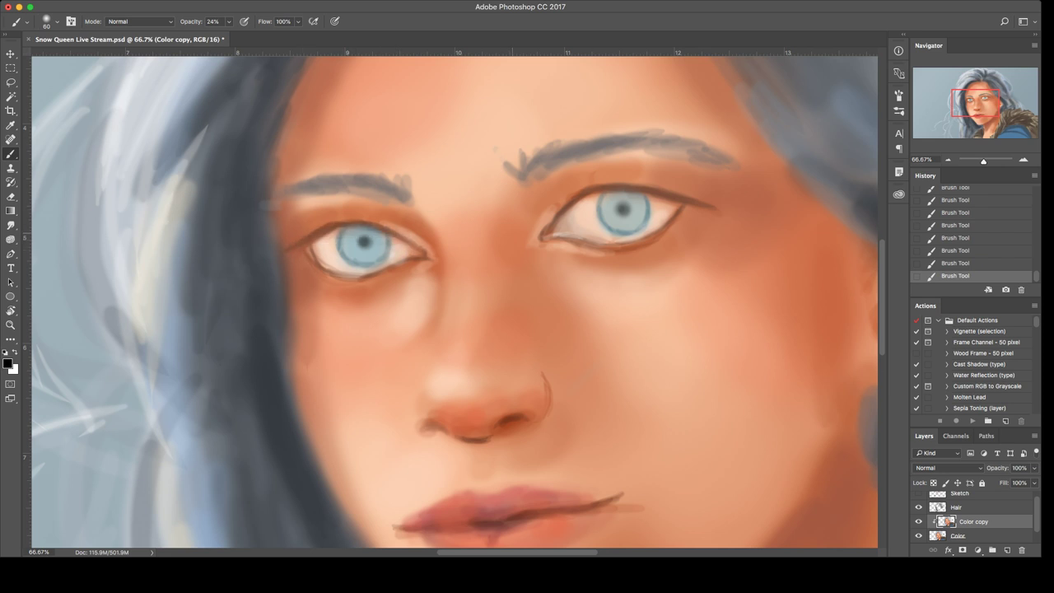
{"action": "mouse_move", "coordinate": [297, 248]}
{"action": "left_mouse_down"}
{"action": "mouse_move", "coordinate": [372, 226]}
{"action": "mouse_move", "coordinate": [425, 257]}
{"action": "left_mouse_up"}
{"action": "key", "text": "super+z"}
Step: Darken the upper lash lines of both eyes in black with an 80 px brush
{"action": "mouse_move", "coordinate": [546, 230]}
{"action": "left_mouse_down"}
{"action": "mouse_move", "coordinate": [586, 203]}
{"action": "mouse_move", "coordinate": [635, 195]}
{"action": "mouse_move", "coordinate": [682, 209]}
{"action": "left_mouse_up"}
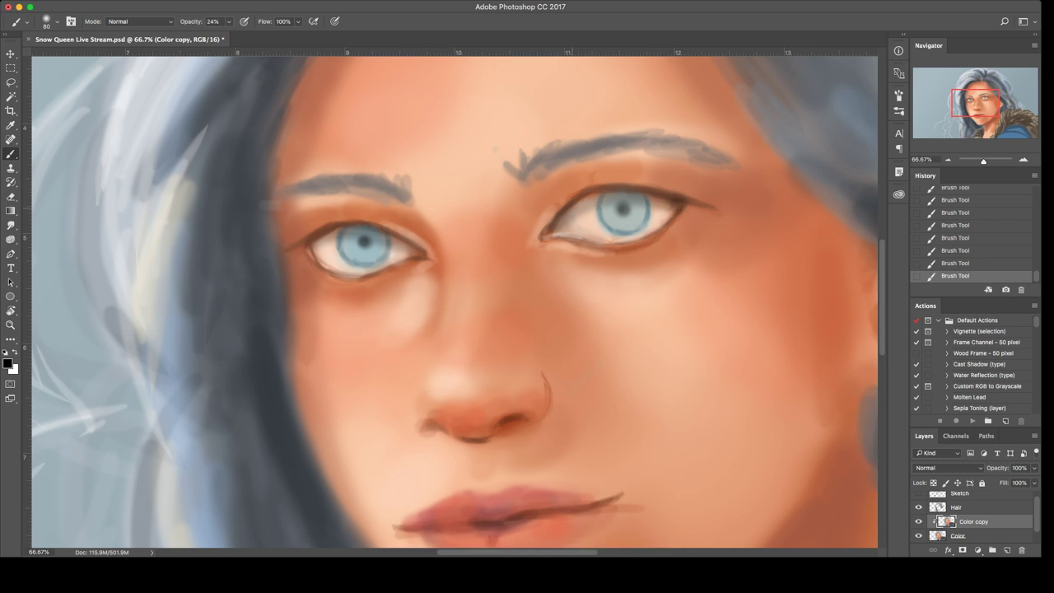
{"action": "mouse_move", "coordinate": [556, 226]}
{"action": "left_mouse_down"}
{"action": "mouse_move", "coordinate": [597, 185]}
{"action": "mouse_move", "coordinate": [662, 188]}
{"action": "mouse_move", "coordinate": [685, 207]}
{"action": "left_mouse_up"}
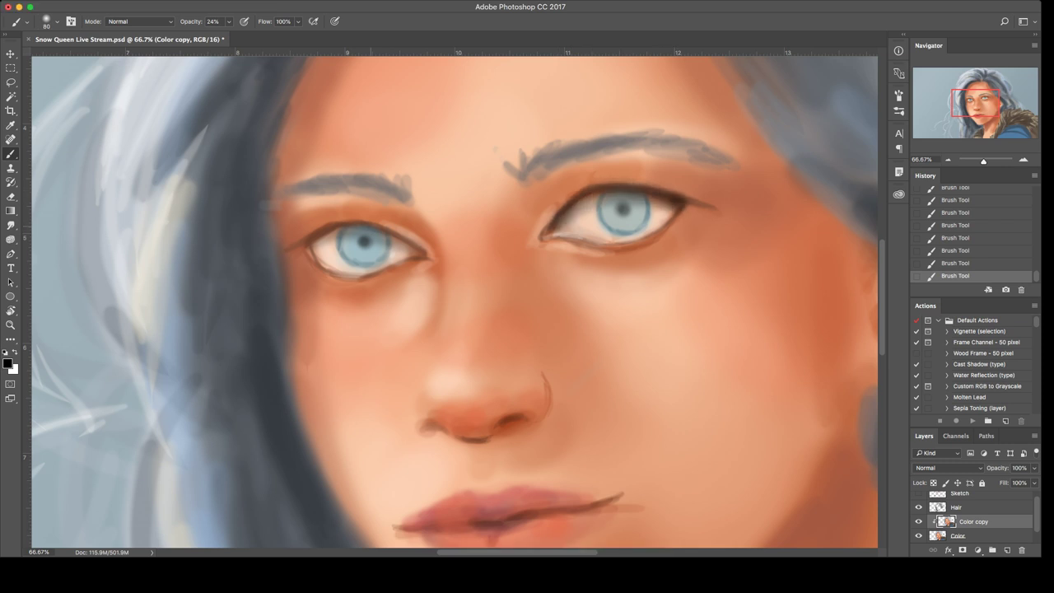
{"action": "mouse_move", "coordinate": [421, 254]}
{"action": "left_mouse_down"}
{"action": "mouse_move", "coordinate": [370, 226]}
{"action": "mouse_move", "coordinate": [321, 234]}
{"action": "mouse_move", "coordinate": [302, 250]}
{"action": "left_mouse_up"}
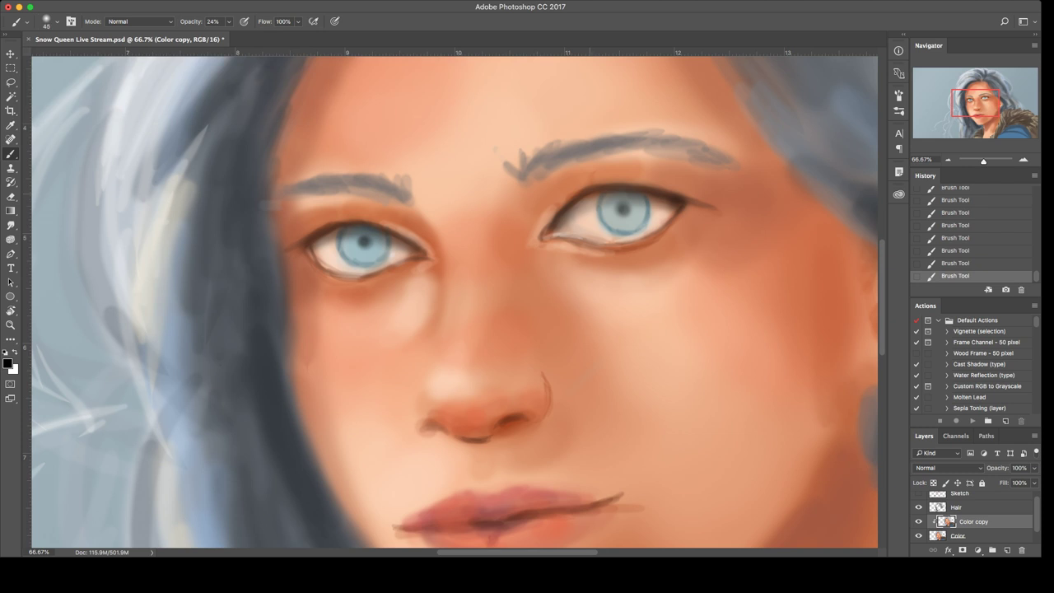
Step: Sharpen both upper lash lines in black and extend them past the outer corners, reducing the brush to 35 px
{"action": "mouse_move", "coordinate": [562, 211]}
{"action": "left_mouse_down"}
{"action": "mouse_move", "coordinate": [594, 191]}
{"action": "mouse_move", "coordinate": [663, 188]}
{"action": "left_mouse_up"}
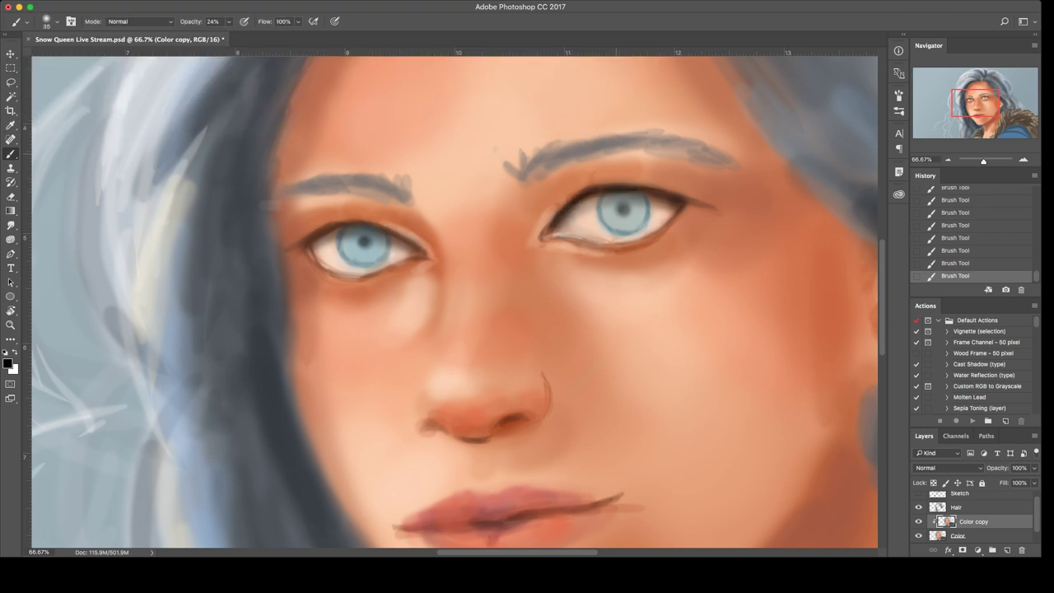
{"action": "mouse_move", "coordinate": [372, 228]}
{"action": "left_mouse_down"}
{"action": "mouse_move", "coordinate": [417, 249]}
{"action": "mouse_move", "coordinate": [337, 224]}
{"action": "mouse_move", "coordinate": [277, 252]}
{"action": "left_mouse_up"}
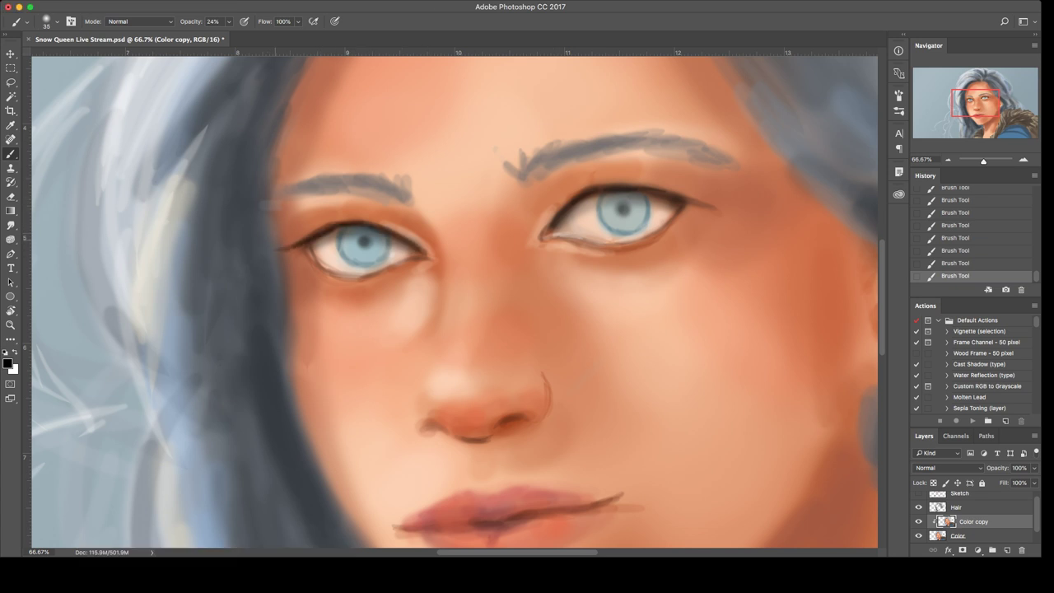
{"action": "left_click_drag", "start_coordinate": [655, 191], "coordinate": [711, 195]}
Step: Draw the eyelid creases above both eyes in sampled dark reddish brown at 25 px, and sample light peach for the lids
{"action": "left_click", "coordinate": [630, 250], "text": "alt"}
{"action": "left_click", "coordinate": [475, 440], "text": "alt"}
{"action": "left_click", "coordinate": [511, 415], "text": "alt"}
{"action": "left_click_drag", "start_coordinate": [547, 208], "coordinate": [595, 181]}
{"action": "mouse_move", "coordinate": [548, 206]}
{"action": "left_mouse_down"}
{"action": "mouse_move", "coordinate": [615, 178]}
{"action": "mouse_move", "coordinate": [601, 176]}
{"action": "mouse_move", "coordinate": [700, 188]}
{"action": "left_mouse_up"}
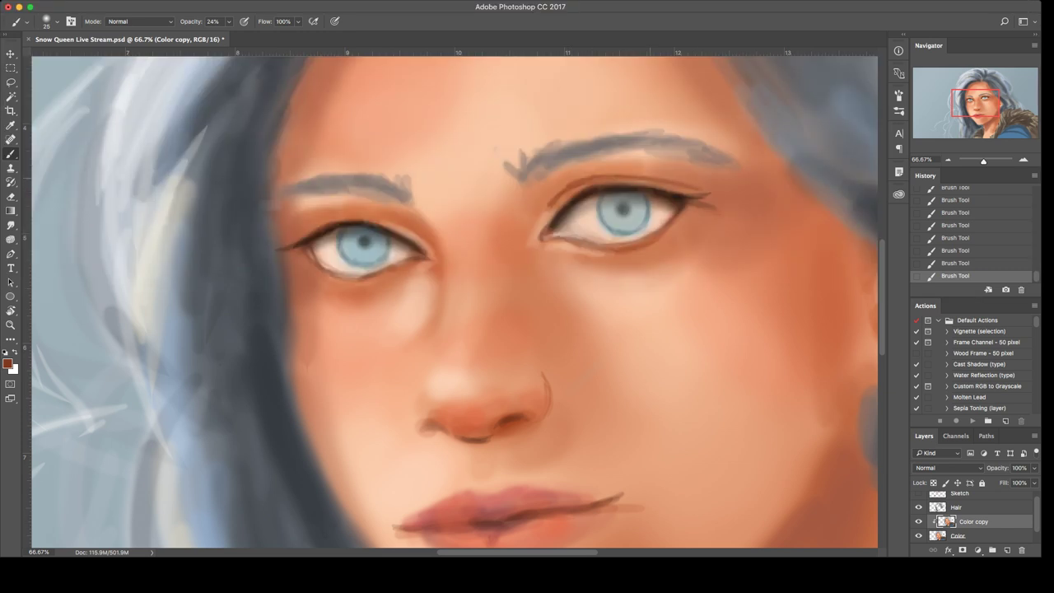
{"action": "mouse_move", "coordinate": [569, 184]}
{"action": "left_mouse_down"}
{"action": "mouse_move", "coordinate": [599, 176]}
{"action": "mouse_move", "coordinate": [691, 185]}
{"action": "left_mouse_up"}
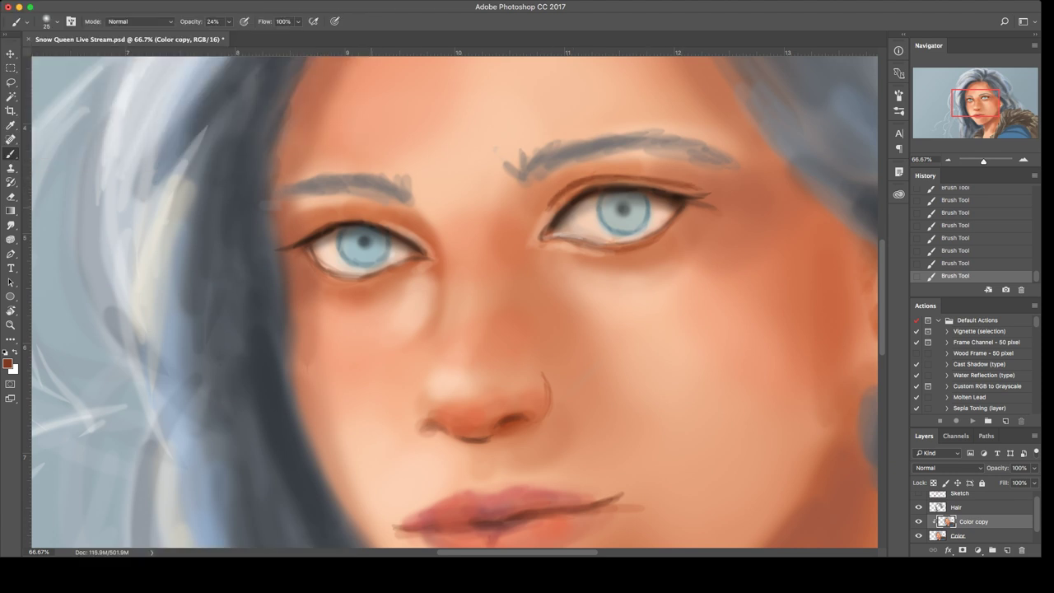
{"action": "mouse_move", "coordinate": [384, 219]}
{"action": "left_mouse_down"}
{"action": "mouse_move", "coordinate": [412, 232]}
{"action": "mouse_move", "coordinate": [382, 219]}
{"action": "mouse_move", "coordinate": [321, 219]}
{"action": "mouse_move", "coordinate": [305, 230]}
{"action": "mouse_move", "coordinate": [320, 224]}
{"action": "left_mouse_up"}
{"action": "left_click_drag", "start_coordinate": [318, 224], "coordinate": [307, 228]}
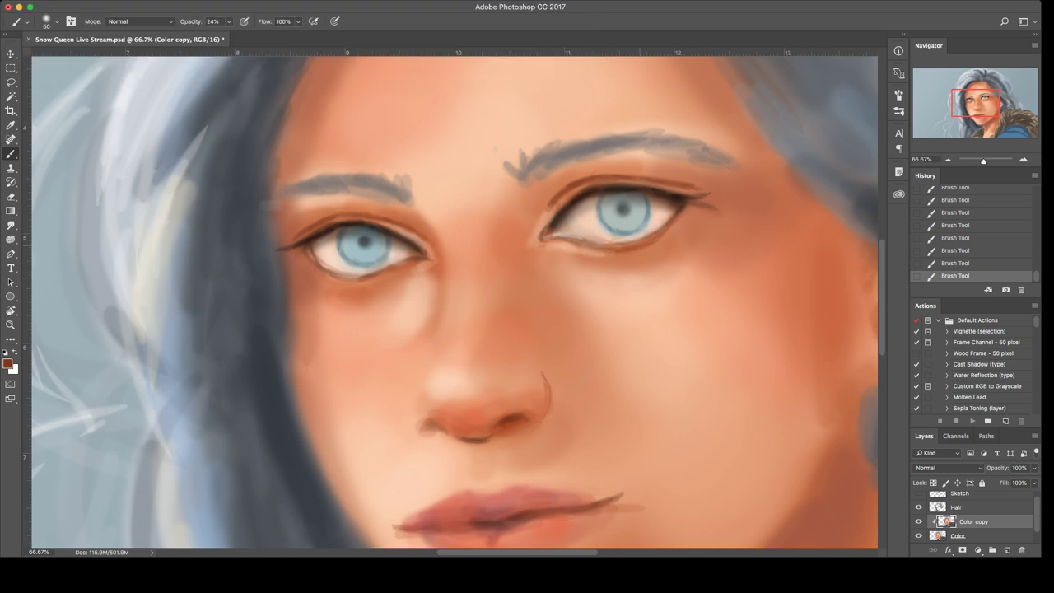
{"action": "left_click", "coordinate": [442, 390], "text": "alt"}
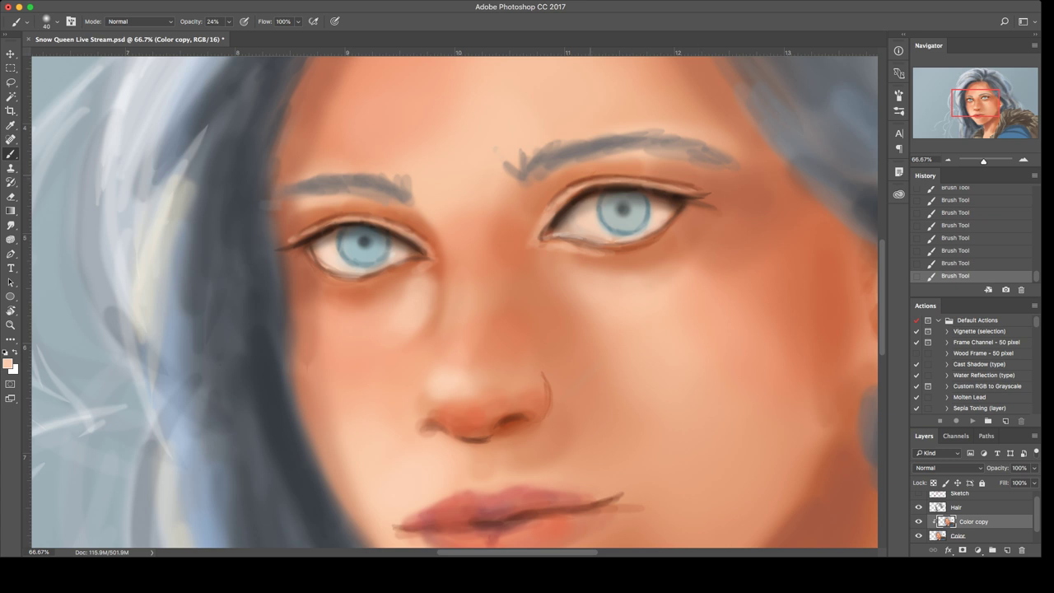
Step: Sample a reddish brown and deepen the skin above the eyelid creases of both eyes
{"action": "left_click", "coordinate": [587, 178], "text": "alt"}
{"action": "key", "text": "i"}
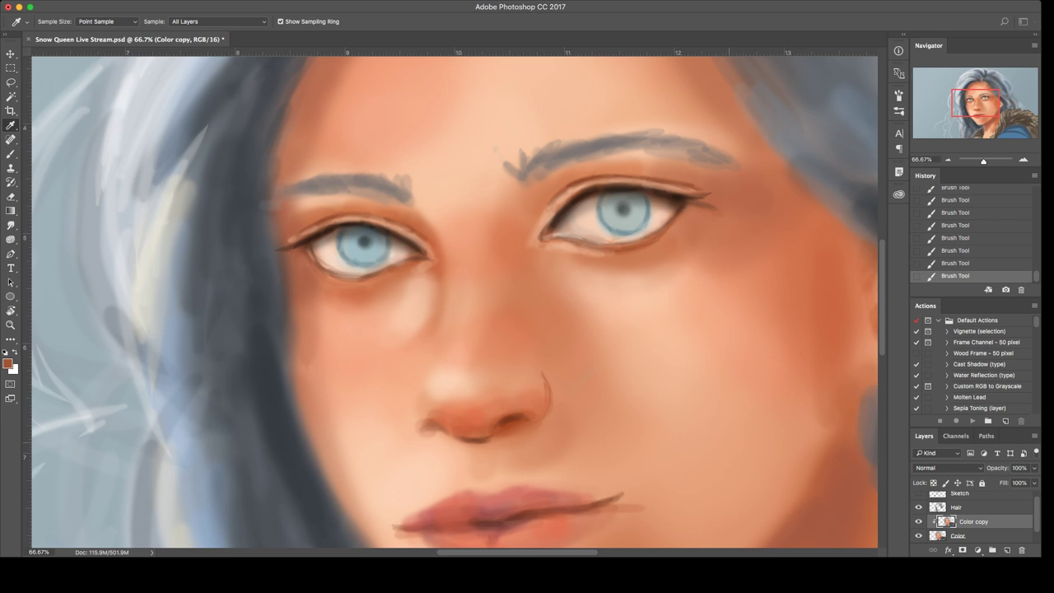
{"action": "key", "text": "b"}
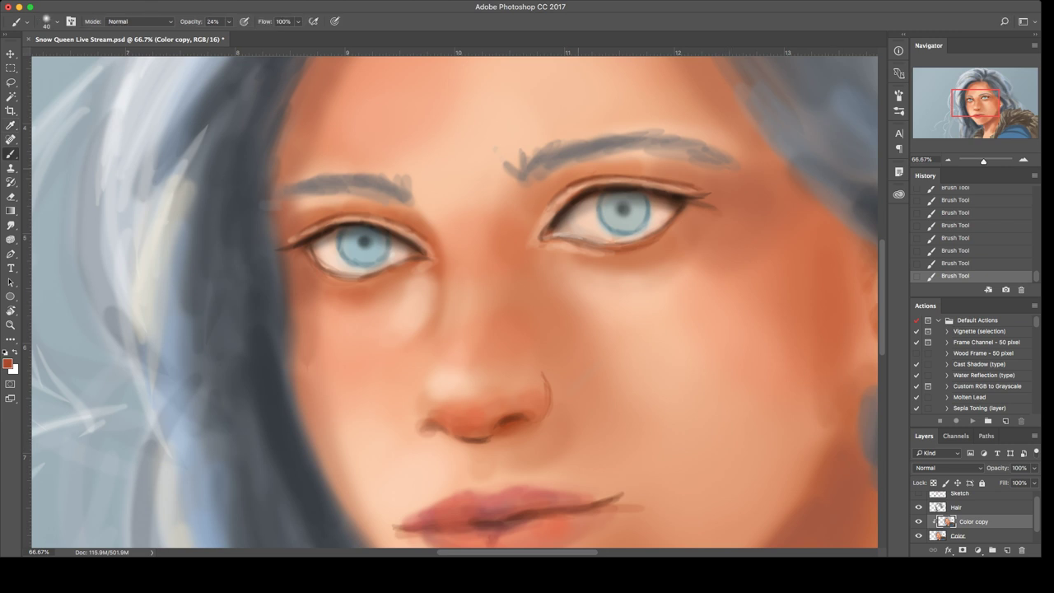
{"action": "mouse_move", "coordinate": [545, 203]}
{"action": "left_mouse_down"}
{"action": "mouse_move", "coordinate": [585, 175]}
{"action": "mouse_move", "coordinate": [680, 177]}
{"action": "left_mouse_up"}
{"action": "mouse_move", "coordinate": [597, 171]}
{"action": "left_mouse_down"}
{"action": "mouse_move", "coordinate": [607, 169]}
{"action": "mouse_move", "coordinate": [544, 190]}
{"action": "mouse_move", "coordinate": [539, 206]}
{"action": "left_mouse_up"}
{"action": "mouse_move", "coordinate": [387, 217]}
{"action": "left_mouse_down"}
{"action": "mouse_move", "coordinate": [300, 215]}
{"action": "mouse_move", "coordinate": [353, 202]}
{"action": "mouse_move", "coordinate": [410, 209]}
{"action": "left_mouse_up"}
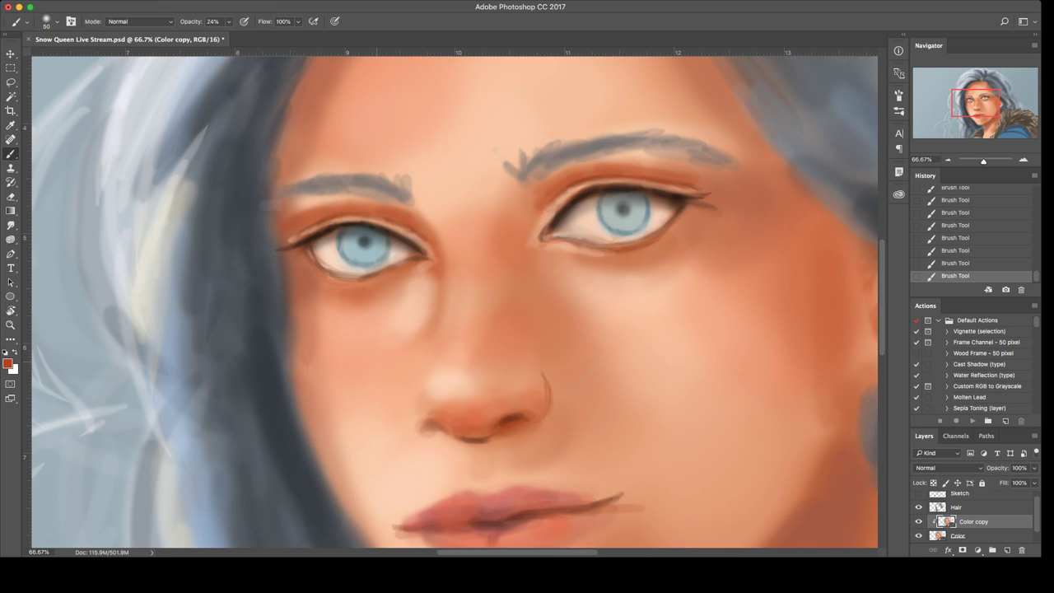
Step: Blend sampled peach and salmon tones into the skin under the right-hand eye and beside the nose with a 125 px brush
{"action": "key", "text": "bracketright"}
{"action": "key", "text": "bracketright"}
{"action": "key", "text": "bracketright"}
{"action": "key", "text": "bracketright"}
{"action": "left_click", "coordinate": [643, 296], "text": "alt"}
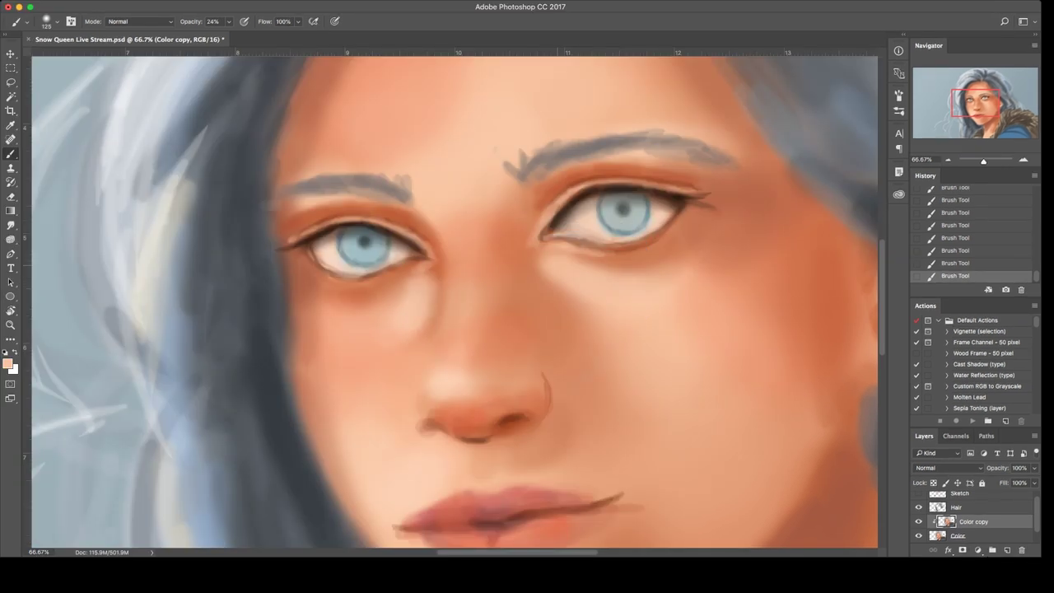
{"action": "left_click", "coordinate": [546, 296], "text": "alt"}
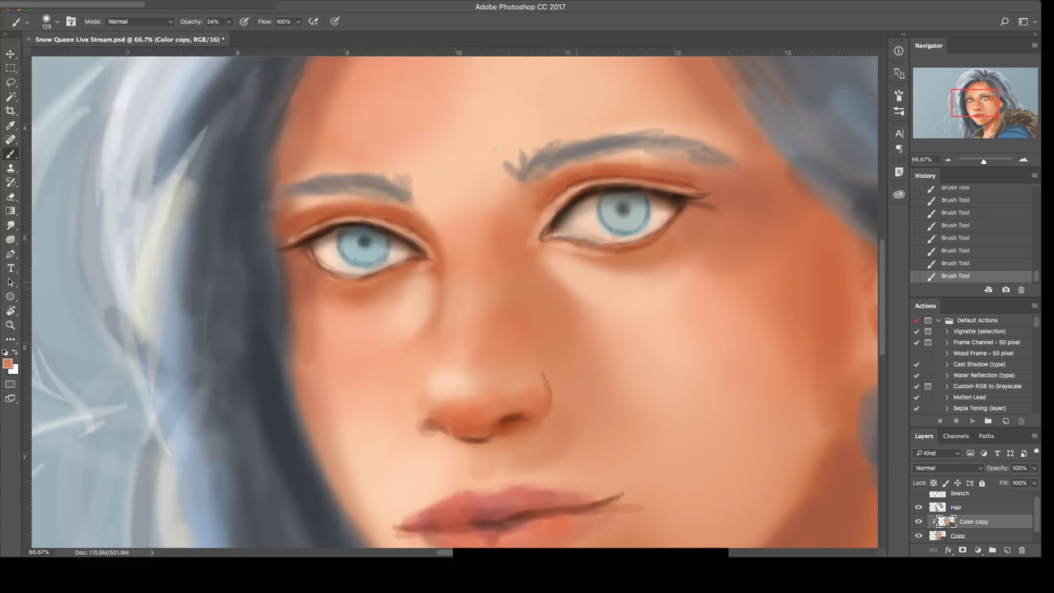
Step: Refine the shading beneath the right-hand eye in sampled orange at 50 px, and soften it with sampled light peach at 100 px
{"action": "key", "text": "bracketleft"}
{"action": "key", "text": "bracketleft"}
{"action": "key", "text": "bracketleft"}
{"action": "key", "text": "bracketleft"}
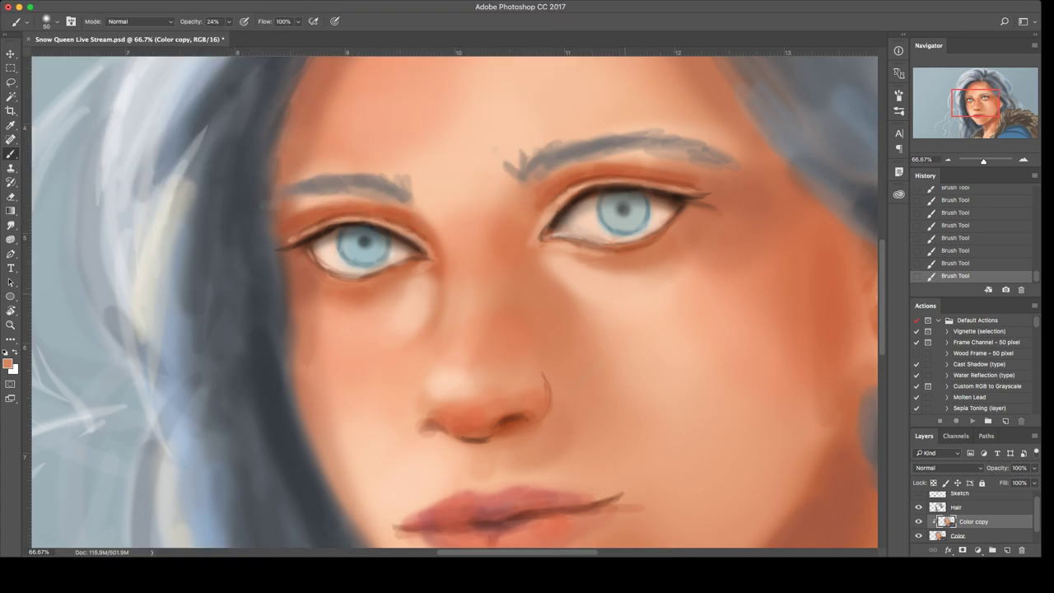
{"action": "left_click", "coordinate": [581, 270], "text": "alt"}
{"action": "key", "text": "bracketleft"}
{"action": "key", "text": "bracketright"}
{"action": "key", "text": "bracketright"}
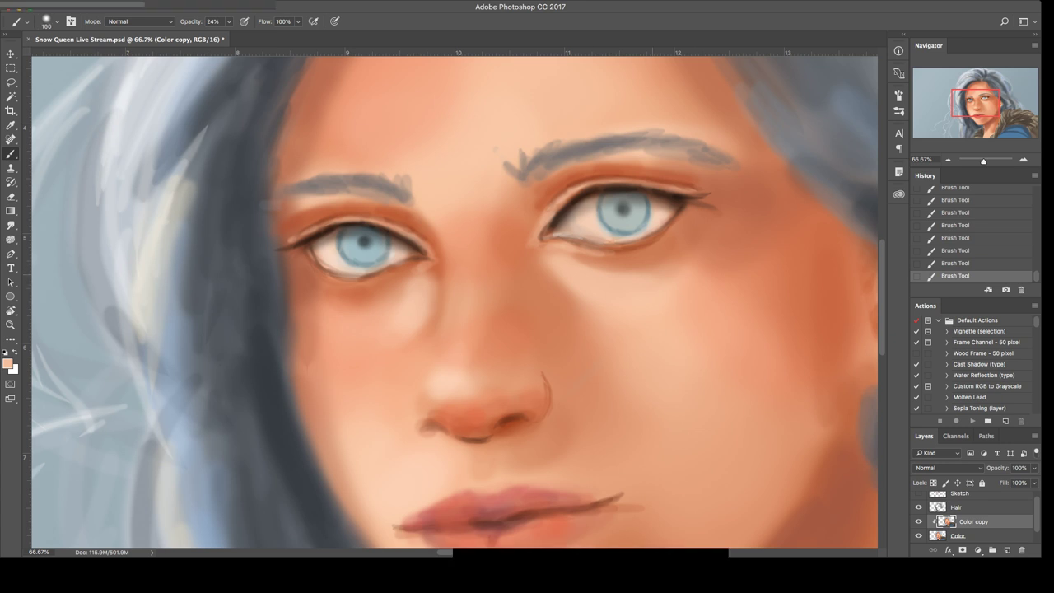
Step: Blend sampled peach over the outer corner of the right-hand eye and the upper cheek with a 175 px brush
{"action": "key", "text": "bracketright"}
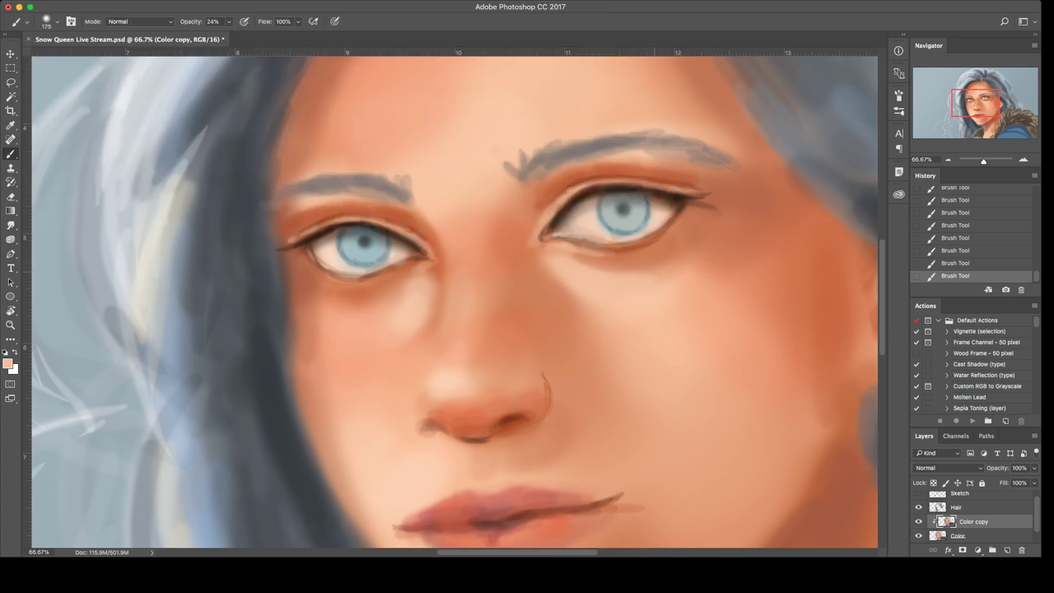
{"action": "left_click", "coordinate": [668, 262], "text": "alt"}
{"action": "mouse_move", "coordinate": [681, 252]}
{"action": "left_mouse_down"}
{"action": "mouse_move", "coordinate": [734, 231]}
{"action": "mouse_move", "coordinate": [751, 246]}
{"action": "mouse_move", "coordinate": [718, 233]}
{"action": "left_mouse_up"}
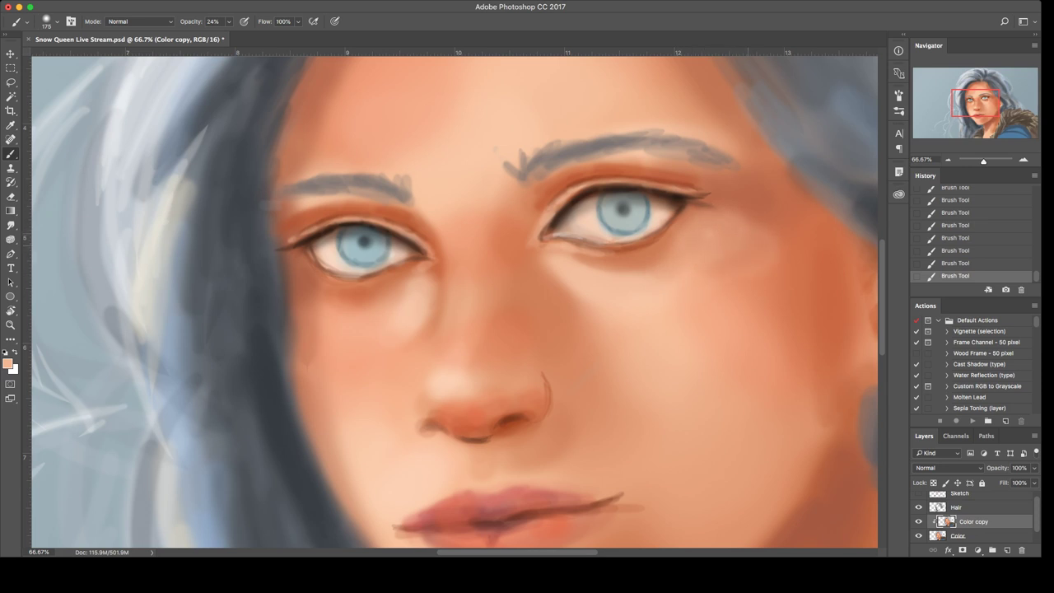
{"action": "left_click", "coordinate": [653, 261], "text": "alt"}
{"action": "left_click", "coordinate": [669, 273], "text": "alt"}
{"action": "left_click", "coordinate": [723, 268], "text": "alt"}
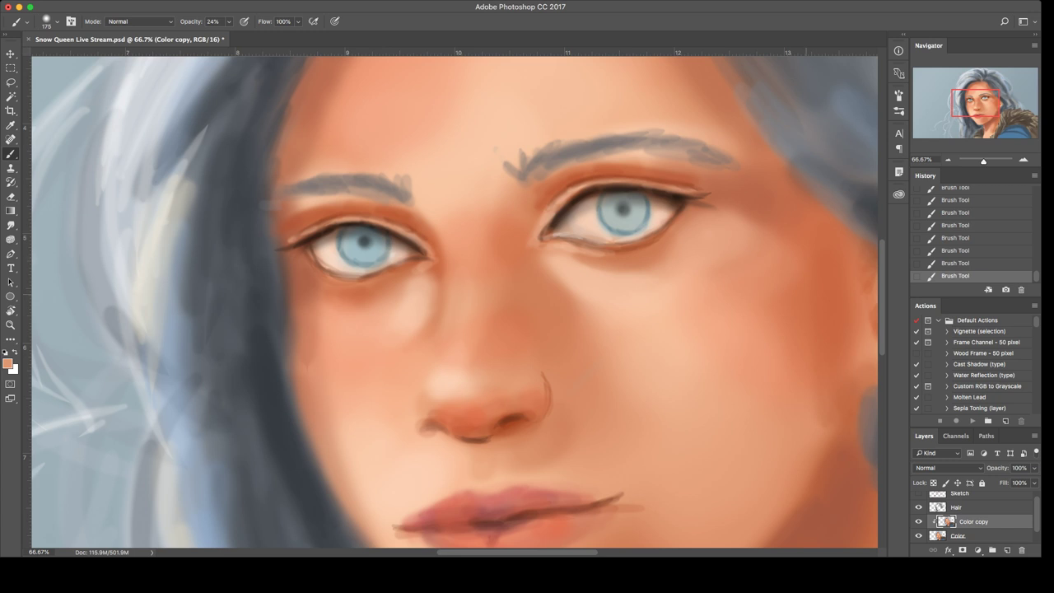
Step: Smooth the outer cheek and under-eye skin with sampled orange and light peach, reducing the brush to 60 px
{"action": "left_click", "coordinate": [793, 282], "text": "alt"}
{"action": "left_click", "coordinate": [688, 262], "text": "alt"}
{"action": "key", "text": "bracketleft"}
{"action": "key", "text": "bracketleft"}
{"action": "left_click", "coordinate": [637, 278], "text": "alt"}
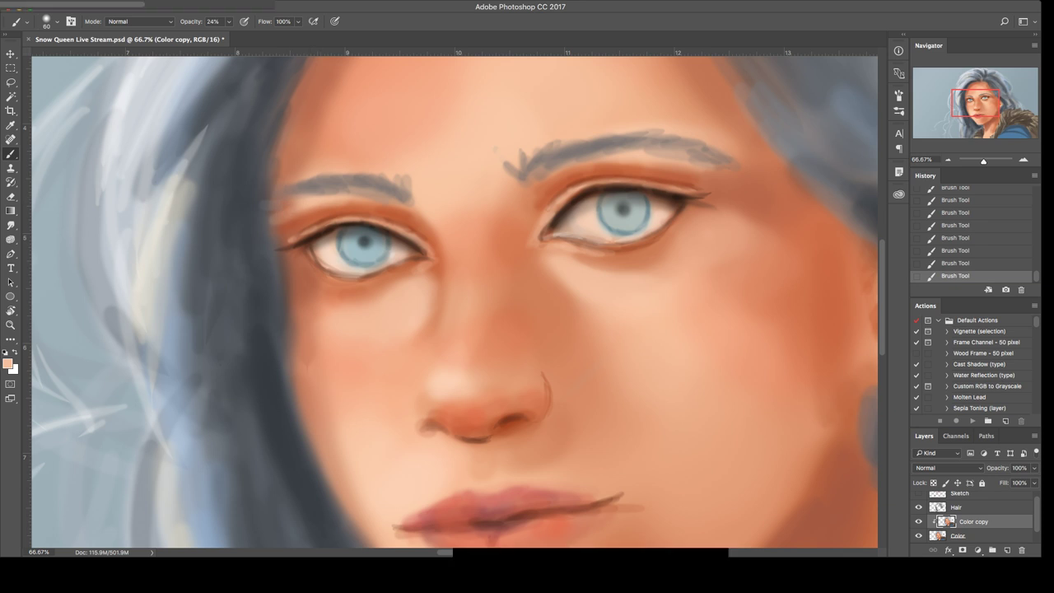
Step: Lasso the right-hand eyebrow on the Hair layer, skew it slightly upward with Free Transform, and deselect it
{"action": "key", "text": "alt+bracketright"}
{"action": "key", "text": "l"}
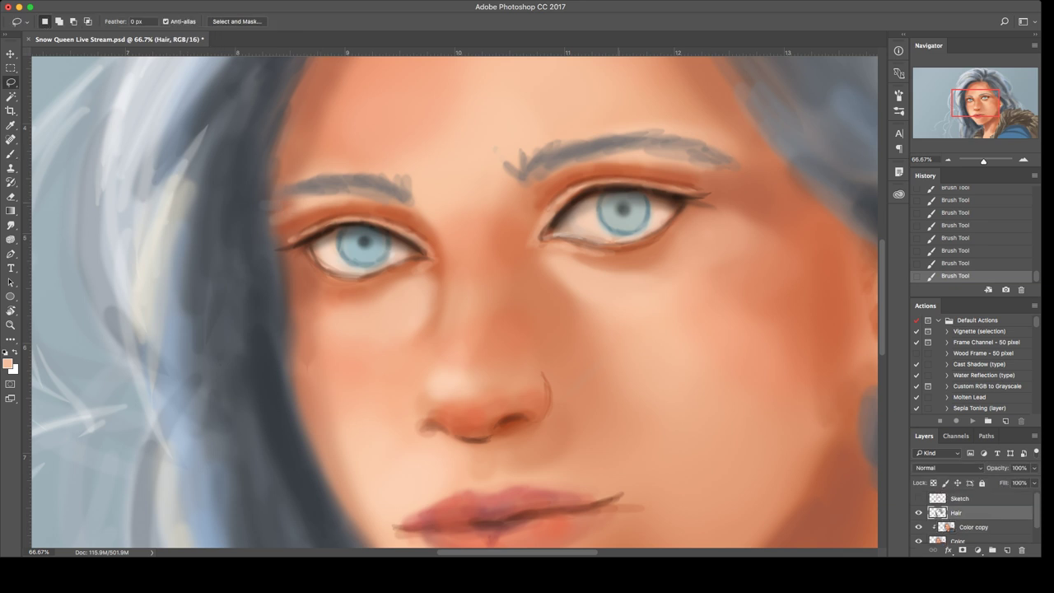
{"action": "mouse_move", "coordinate": [505, 115]}
{"action": "left_mouse_down"}
{"action": "mouse_move", "coordinate": [506, 197]}
{"action": "mouse_move", "coordinate": [641, 162]}
{"action": "mouse_move", "coordinate": [758, 181]}
{"action": "mouse_move", "coordinate": [704, 103]}
{"action": "mouse_move", "coordinate": [568, 96]}
{"action": "left_mouse_up"}
{"action": "mouse_move", "coordinate": [753, 118]}
{"action": "left_mouse_down"}
{"action": "mouse_move", "coordinate": [774, 194]}
{"action": "mouse_move", "coordinate": [751, 140]}
{"action": "mouse_move", "coordinate": [757, 126]}
{"action": "left_mouse_up"}
{"action": "key", "text": "ctrl+t"}
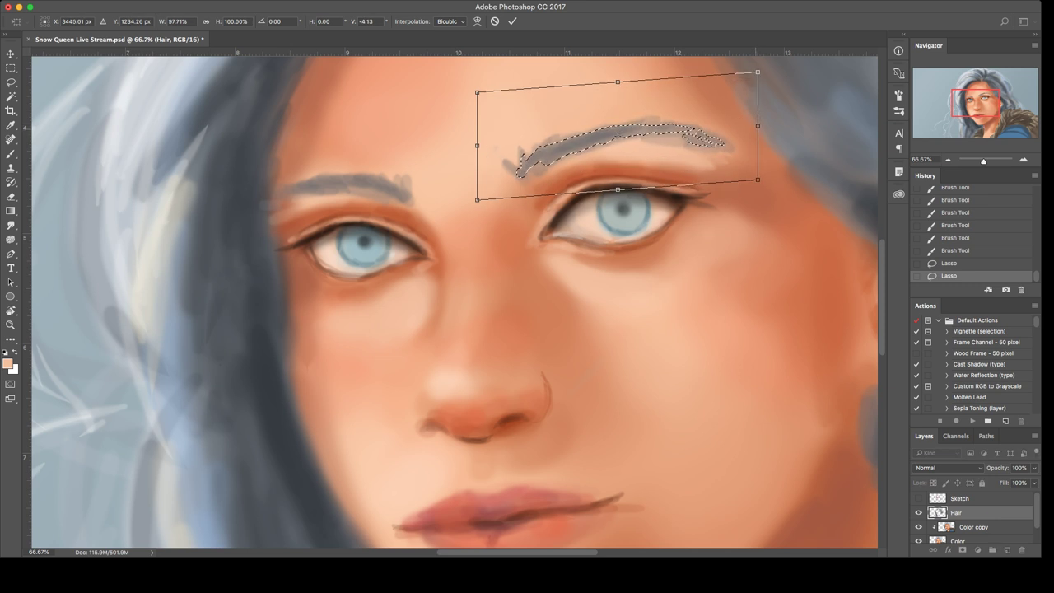
{"action": "key", "text": "Return"}
{"action": "key", "text": "ctrl+d"}
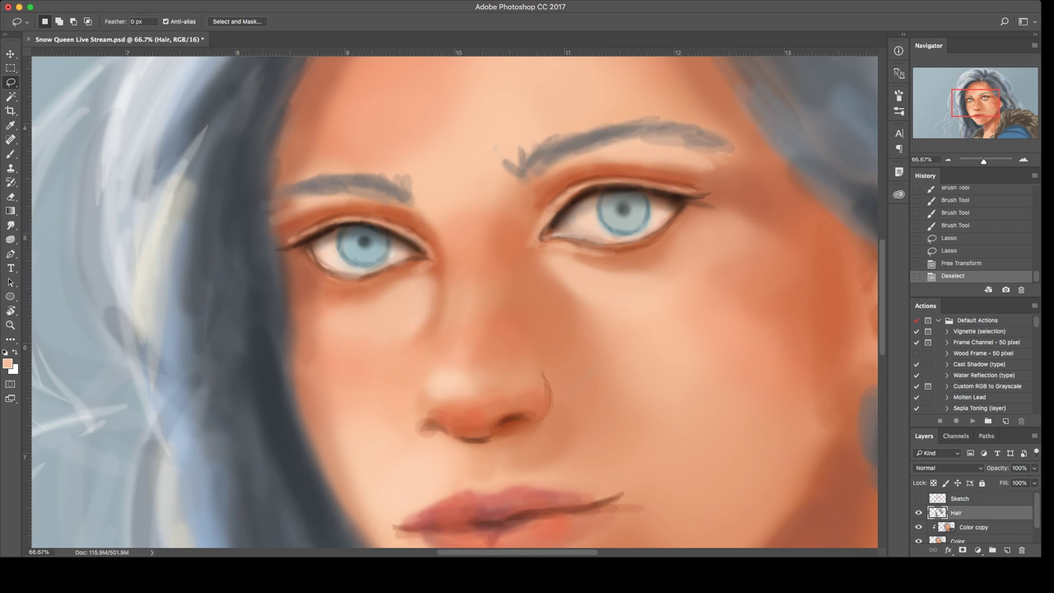
Step: Repaint the skin beneath the right-hand eyebrow on the Color copy layer using sampled skin tones
{"action": "key", "text": "b"}
{"action": "key", "text": "alt+bracketleft"}
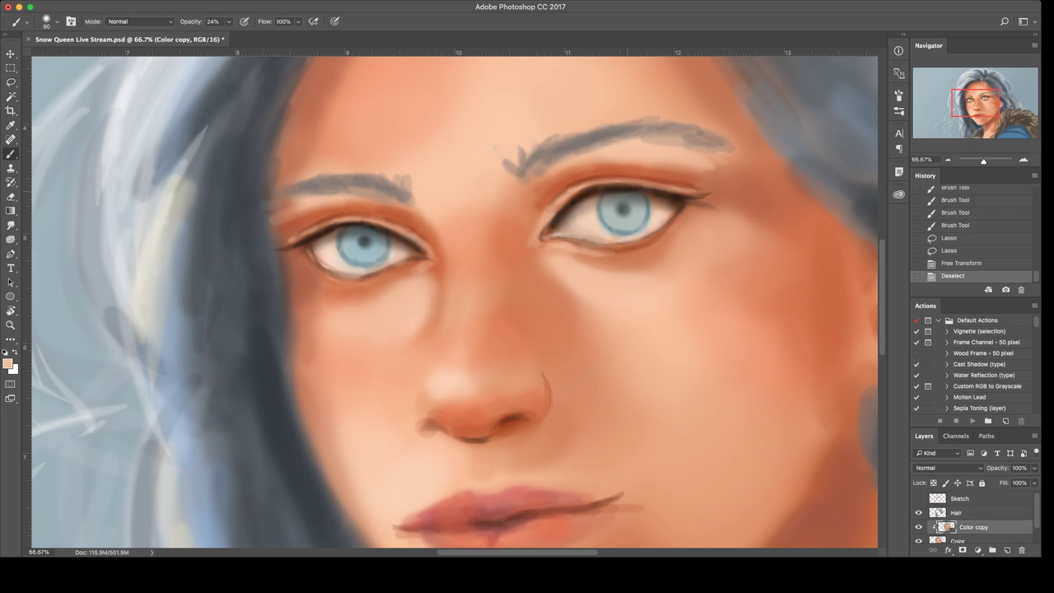
{"action": "key", "text": "bracketright"}
{"action": "key", "text": "bracketright"}
{"action": "left_click", "coordinate": [688, 163], "text": "alt"}
{"action": "left_click_drag", "start_coordinate": [690, 160], "coordinate": [714, 167]}
{"action": "mouse_move", "coordinate": [709, 165]}
{"action": "left_mouse_down"}
{"action": "mouse_move", "coordinate": [687, 159]}
{"action": "mouse_move", "coordinate": [716, 172]}
{"action": "mouse_move", "coordinate": [618, 145]}
{"action": "left_mouse_up"}
{"action": "left_click", "coordinate": [660, 171], "text": "alt"}
{"action": "mouse_move", "coordinate": [627, 144]}
{"action": "left_mouse_down"}
{"action": "mouse_move", "coordinate": [537, 166]}
{"action": "mouse_move", "coordinate": [648, 139]}
{"action": "left_mouse_up"}
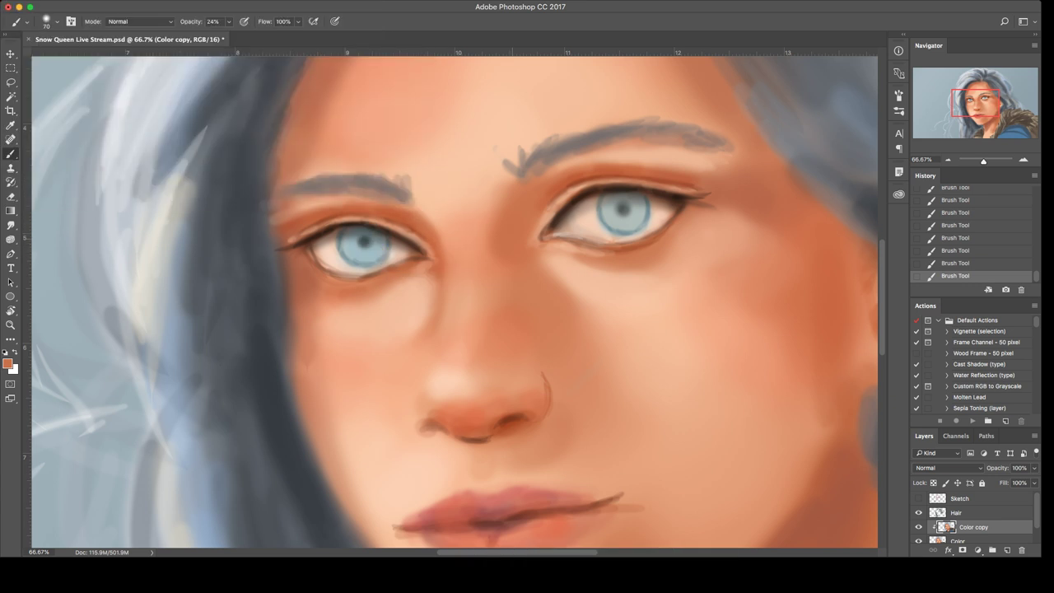
Step: Blend the skin between the brows and down the nose bridge with sampled peach tones and a 150 px brush
{"action": "key", "text": "bracketright"}
{"action": "key", "text": "bracketright"}
{"action": "key", "text": "bracketright"}
{"action": "left_click", "coordinate": [460, 220], "text": "alt"}
{"action": "left_click", "coordinate": [474, 175], "text": "alt"}
{"action": "left_click", "coordinate": [469, 312], "text": "alt"}
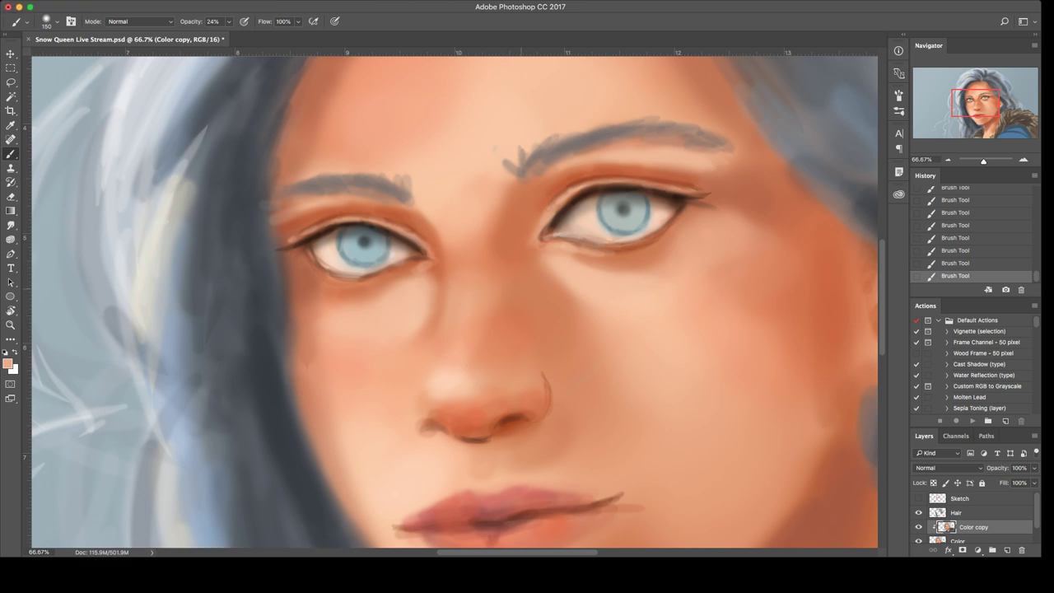
{"action": "left_click", "coordinate": [498, 274], "text": "alt"}
Step: Deepen the shadow between the left-hand eye and the nose in sampled orange at 80 px, and soften it with sampled light peach
{"action": "left_click", "coordinate": [433, 265], "text": "alt"}
{"action": "key", "text": "bracketleft"}
{"action": "key", "text": "bracketleft"}
{"action": "key", "text": "bracketleft"}
{"action": "left_click_drag", "start_coordinate": [436, 281], "coordinate": [414, 278]}
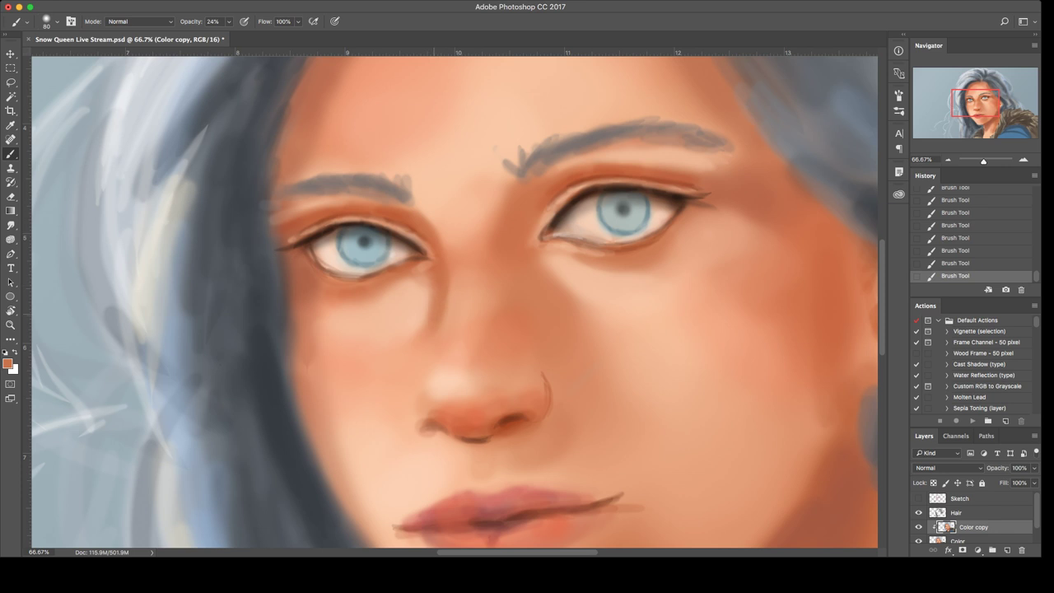
{"action": "left_click", "coordinate": [418, 298], "text": "alt"}
{"action": "left_click_drag", "start_coordinate": [411, 276], "coordinate": [426, 266]}
Step: Darken the pupils of both eyes in black with a 35 px brush
{"action": "key", "text": "d"}
{"action": "left_click_drag", "start_coordinate": [622, 208], "coordinate": [627, 209]}
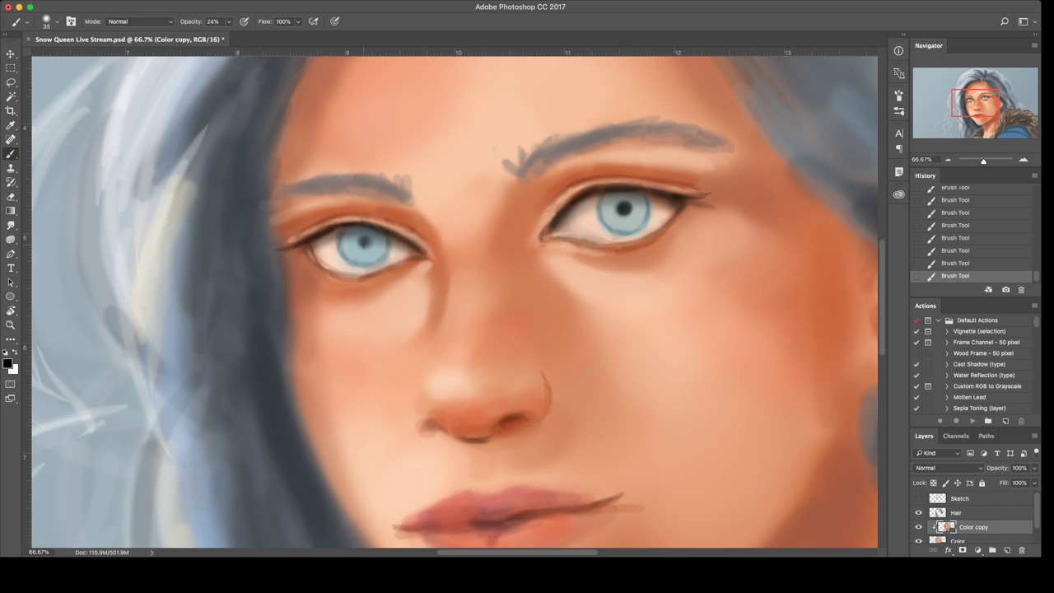
{"action": "left_click_drag", "start_coordinate": [362, 241], "coordinate": [364, 244]}
Step: Paint both irises a saturated blue in Overlay mode at 24% opacity, and darken their rims in black at 25 px
{"action": "left_click", "coordinate": [140, 22]}
{"action": "left_click", "coordinate": [131, 157]}
{"action": "left_click", "coordinate": [352, 249], "text": "alt"}
{"action": "key", "text": "i"}
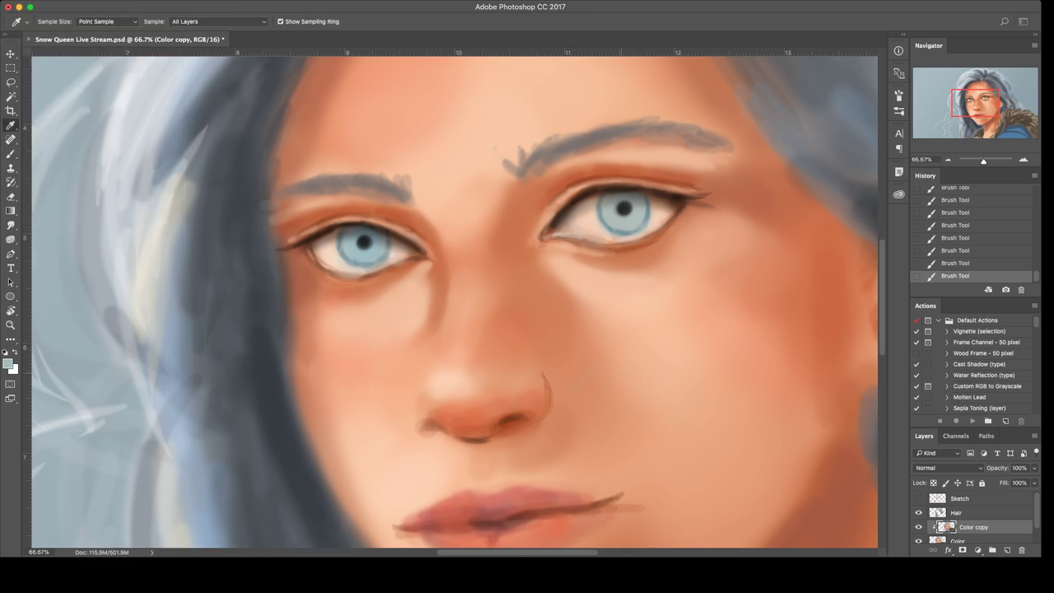
{"action": "key", "text": "b"}
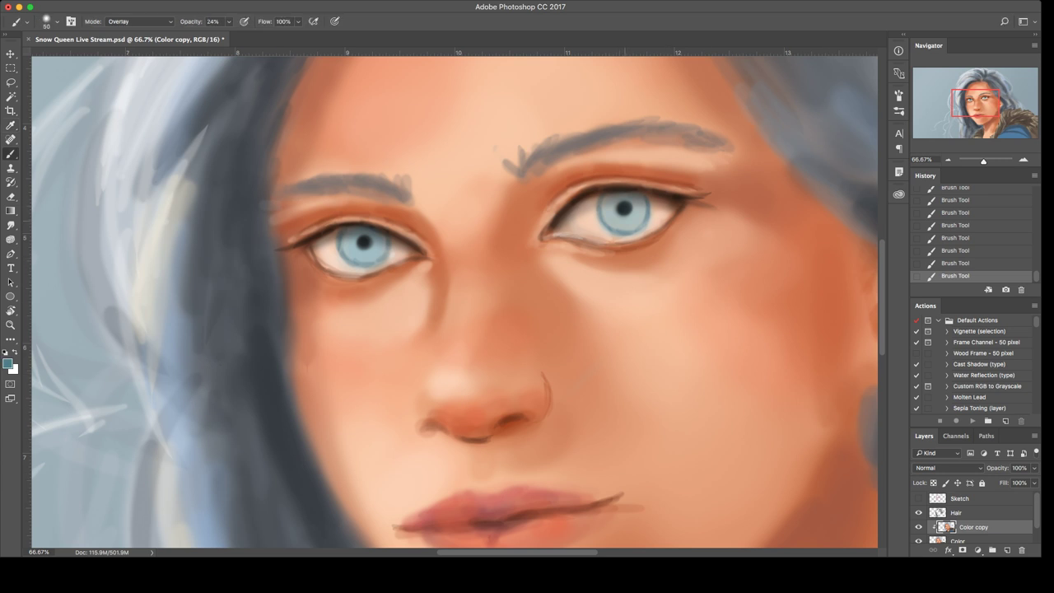
{"action": "key", "text": "i"}
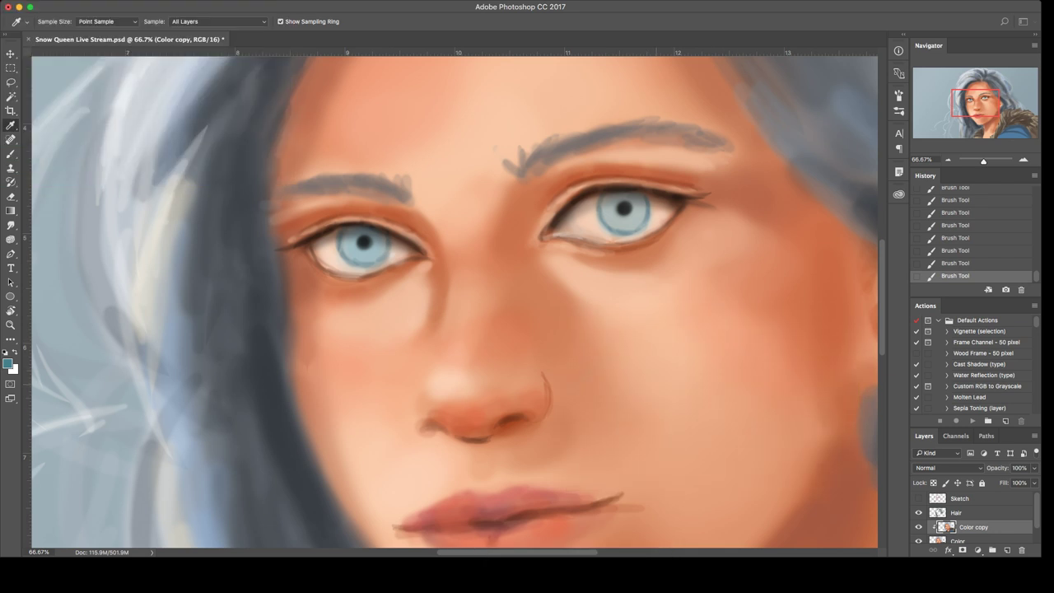
{"action": "key", "text": "b"}
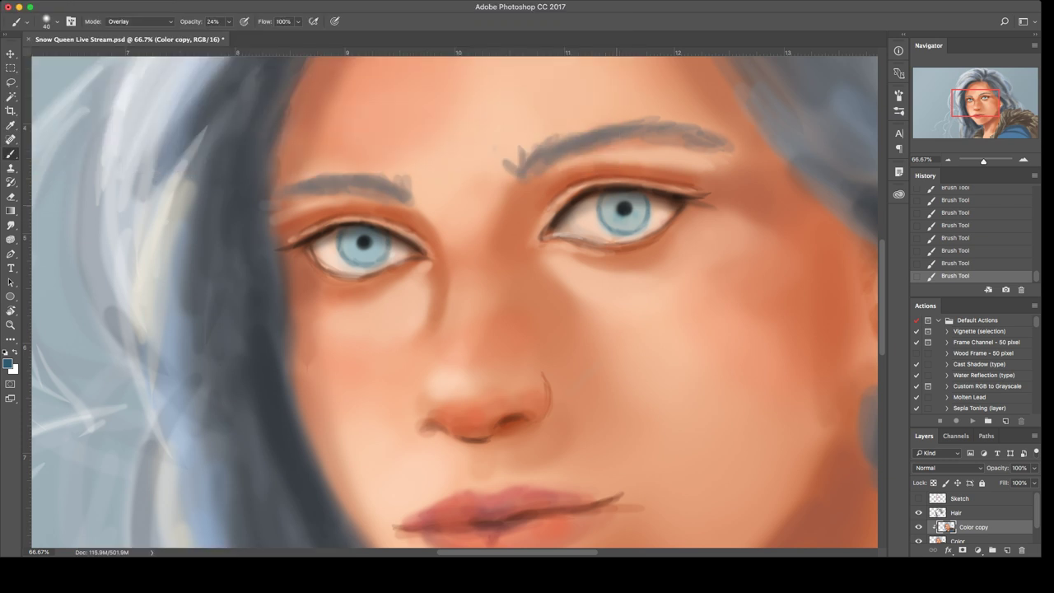
{"action": "mouse_move", "coordinate": [633, 201]}
{"action": "left_mouse_down"}
{"action": "mouse_move", "coordinate": [622, 219]}
{"action": "mouse_move", "coordinate": [619, 198]}
{"action": "left_mouse_up"}
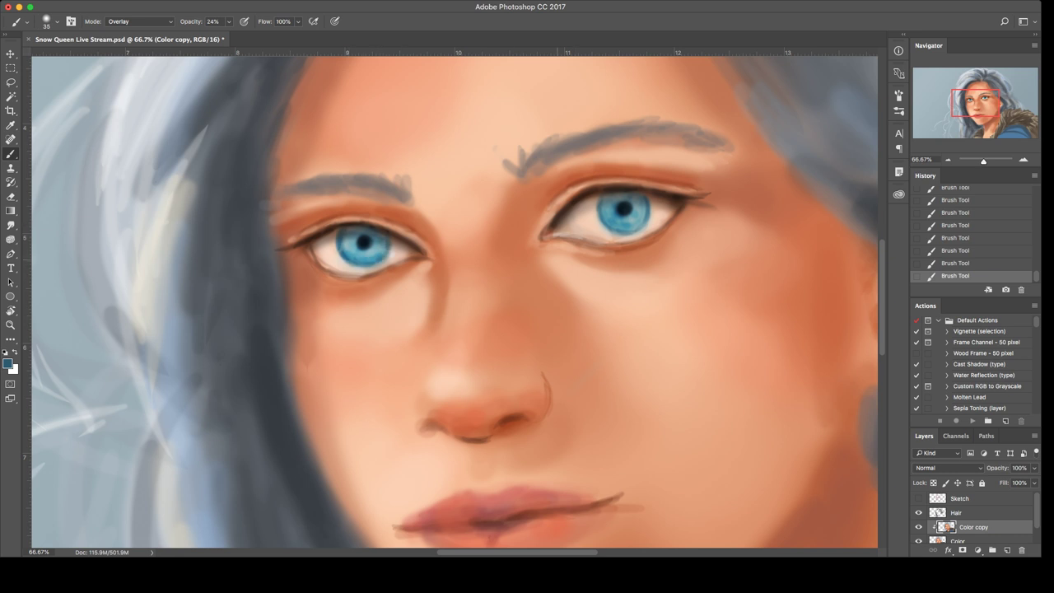
{"action": "key", "text": "d"}
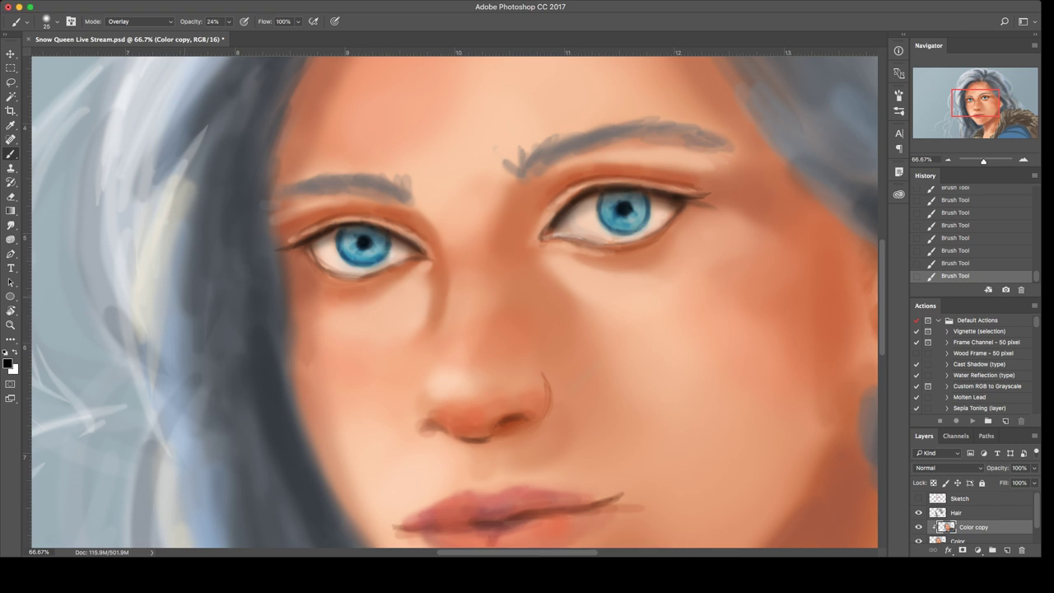
Step: Brighten the whites of both eyes in white with a 70 px Color Dodge brush at 11% opacity
{"action": "key", "text": "x"}
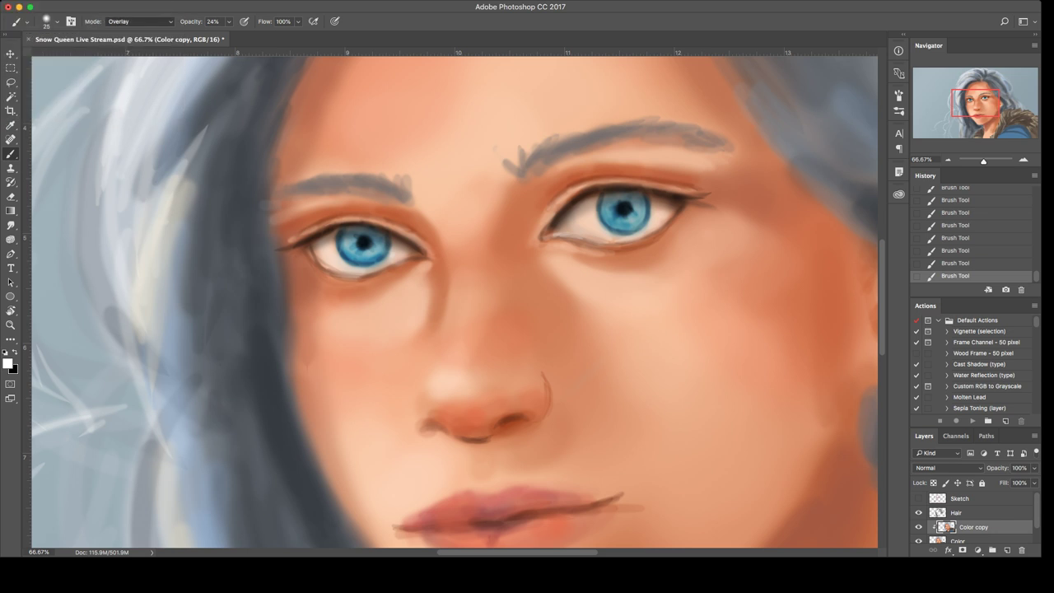
{"action": "key", "text": "alt+shift+d"}
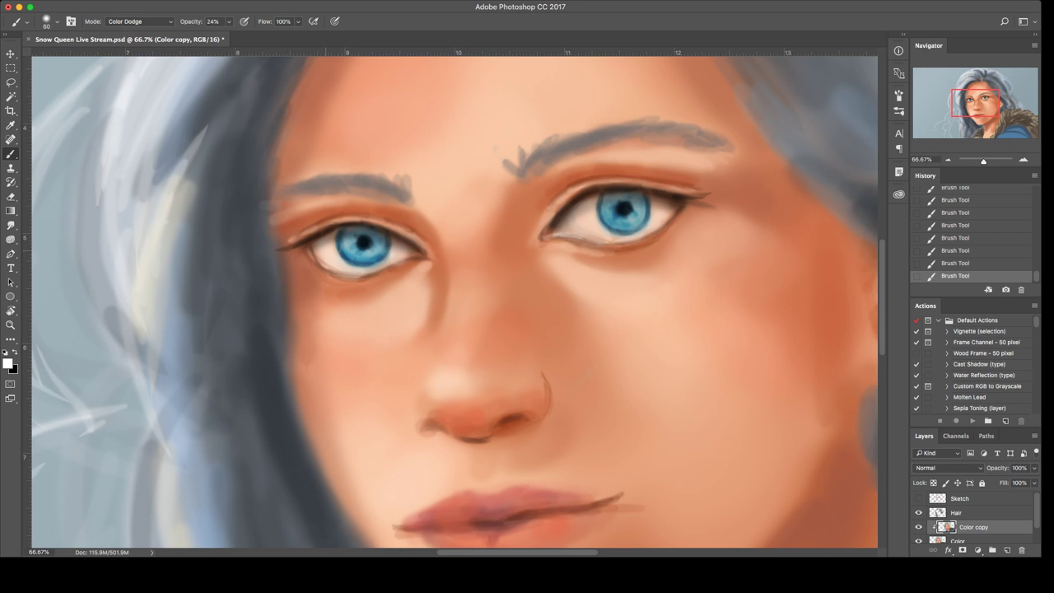
{"action": "key", "text": "bracketright"}
{"action": "key", "text": "1"}
{"action": "key", "text": "1"}
{"action": "left_click_drag", "start_coordinate": [324, 254], "coordinate": [388, 256]}
{"action": "left_click_drag", "start_coordinate": [563, 231], "coordinate": [669, 219]}
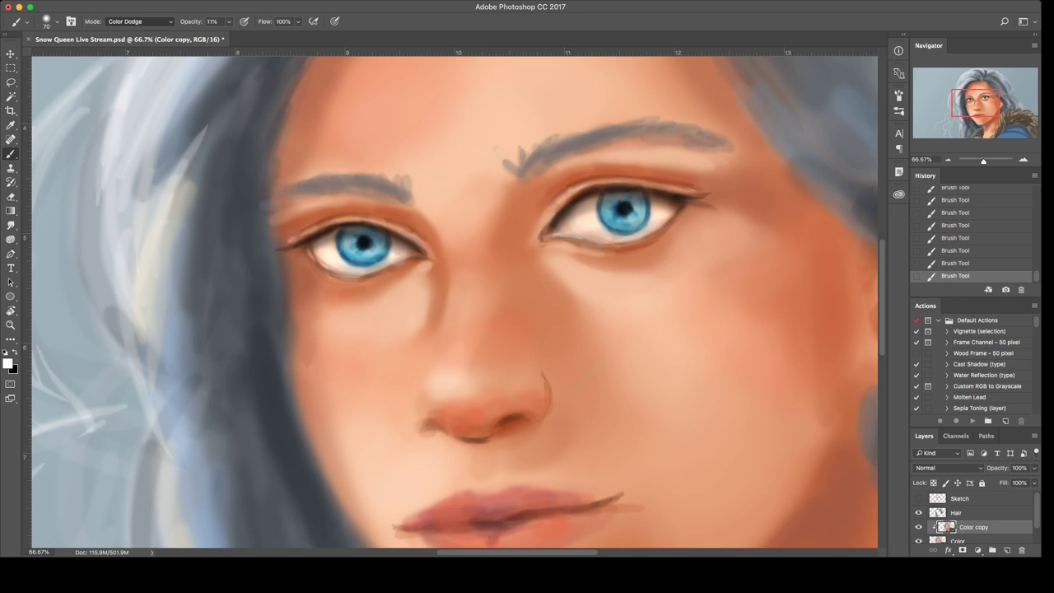
Step: Add soft white reflections across both irises and pupils in Normal mode with a 35 px brush at 11% opacity
{"action": "left_click", "coordinate": [139, 22]}
{"action": "left_click", "coordinate": [132, 8]}
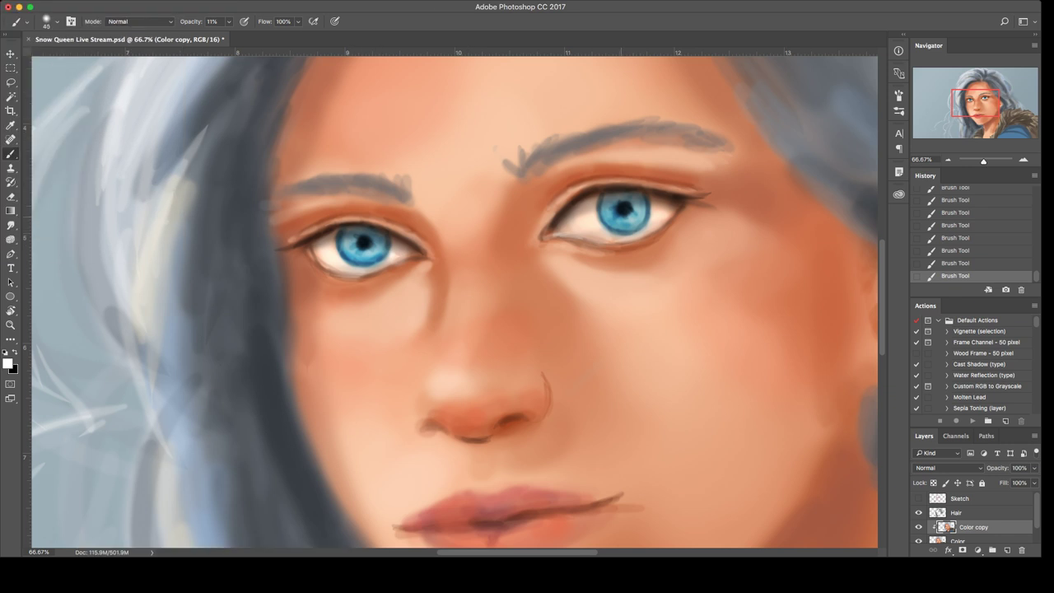
{"action": "key", "text": "shift+]"}
{"action": "mouse_move", "coordinate": [617, 208]}
{"action": "left_mouse_down"}
{"action": "mouse_move", "coordinate": [604, 208]}
{"action": "mouse_move", "coordinate": [651, 209]}
{"action": "left_mouse_up"}
{"action": "left_click_drag", "start_coordinate": [350, 242], "coordinate": [364, 239]}
{"action": "mouse_move", "coordinate": [349, 243]}
{"action": "left_mouse_down"}
{"action": "mouse_move", "coordinate": [365, 237]}
{"action": "mouse_move", "coordinate": [355, 239]}
{"action": "left_mouse_up"}
{"action": "left_click_drag", "start_coordinate": [357, 242], "coordinate": [387, 239]}
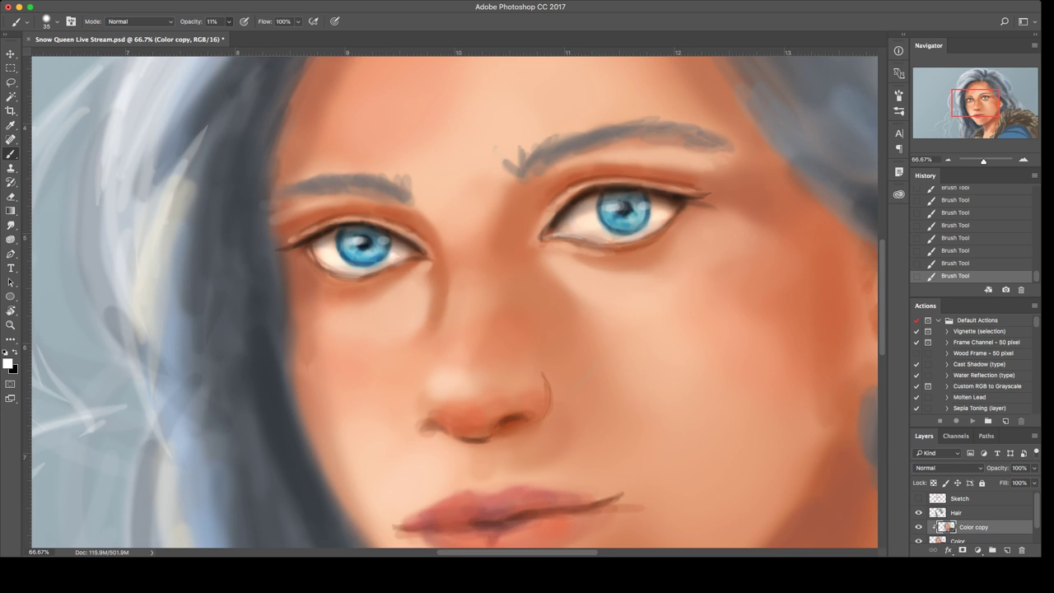
Step: Place a sharp white catchlight beside the right-hand pupil with a 10 px brush at 59% opacity
{"action": "key", "text": "5"}
{"action": "key", "text": "9"}
{"action": "key", "text": "bracketleft"}
{"action": "key", "text": "bracketleft"}
{"action": "key", "text": "bracketleft"}
{"action": "left_click", "coordinate": [617, 206]}
{"action": "left_click_drag", "start_coordinate": [621, 205], "coordinate": [614, 206]}
Step: Examine the refined eyes within the whole portrait and again close up
{"action": "key", "text": "super+minus"}
{"action": "key", "text": "super+minus"}
{"action": "key", "text": "super+minus"}
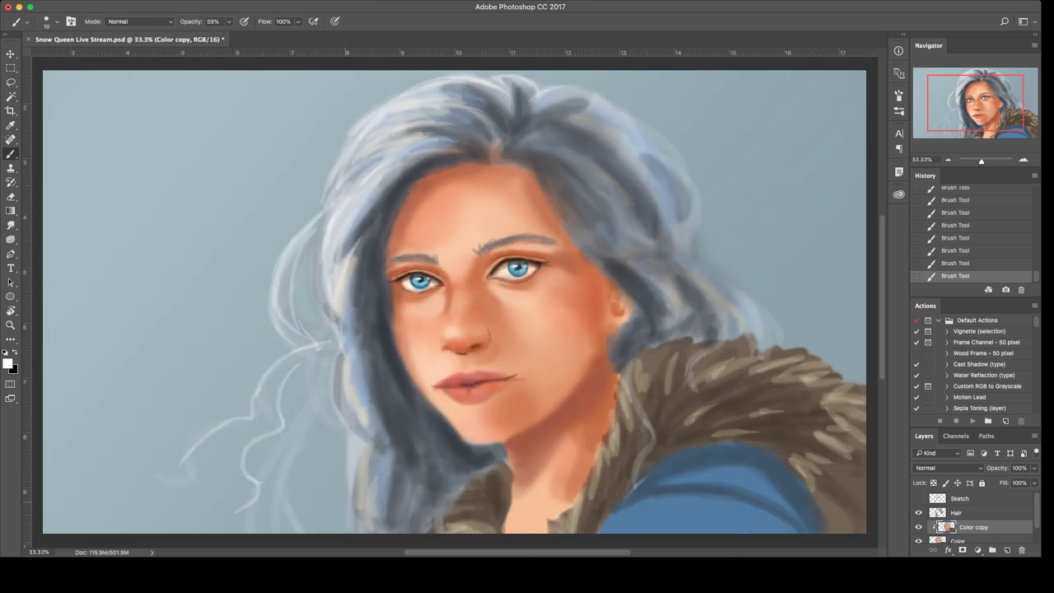
{"action": "scroll", "coordinate": [454, 302], "scroll_direction": "down", "scroll_amount": 1}
{"action": "key", "text": "super+minus"}
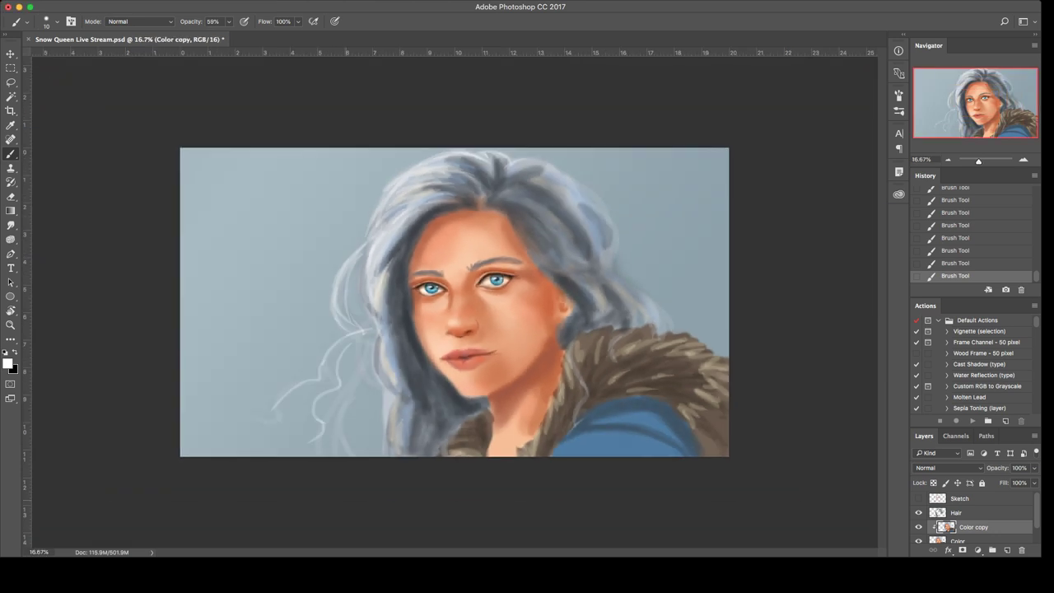
{"action": "key", "text": "super+plus"}
{"action": "key", "text": "super+plus"}
{"action": "scroll", "coordinate": [452, 301], "scroll_direction": "up", "scroll_amount": 2}
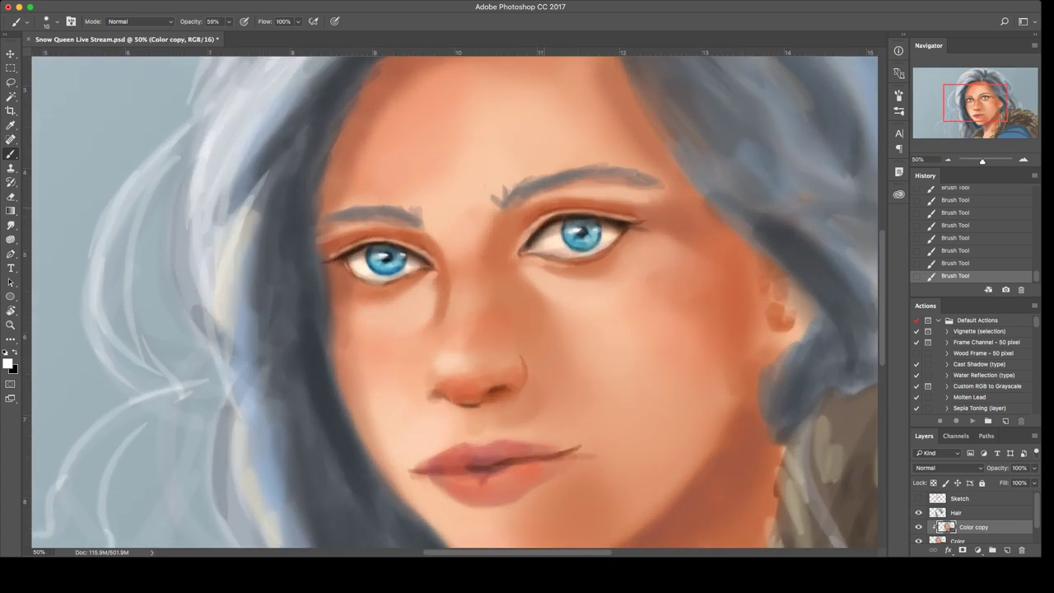
Step: Softly shade the white of the right-hand eye in black with a 100 px Normal mode brush at 6% opacity
{"action": "key", "text": "bracketright"}
{"action": "key", "text": "bracketright"}
{"action": "key", "text": "bracketright"}
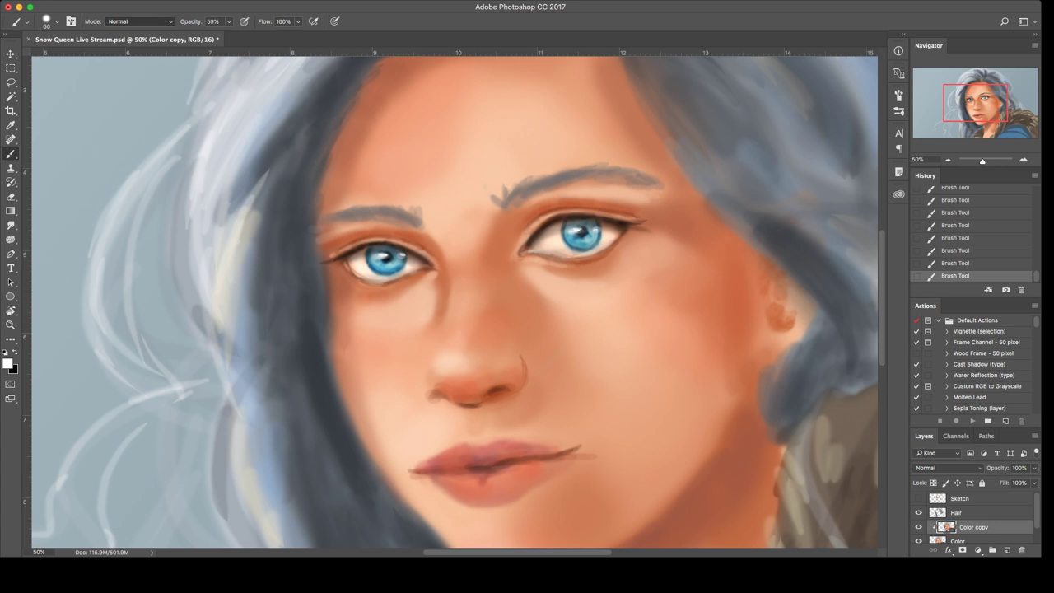
{"action": "key", "text": "shift+alt+o"}
{"action": "key", "text": "x"}
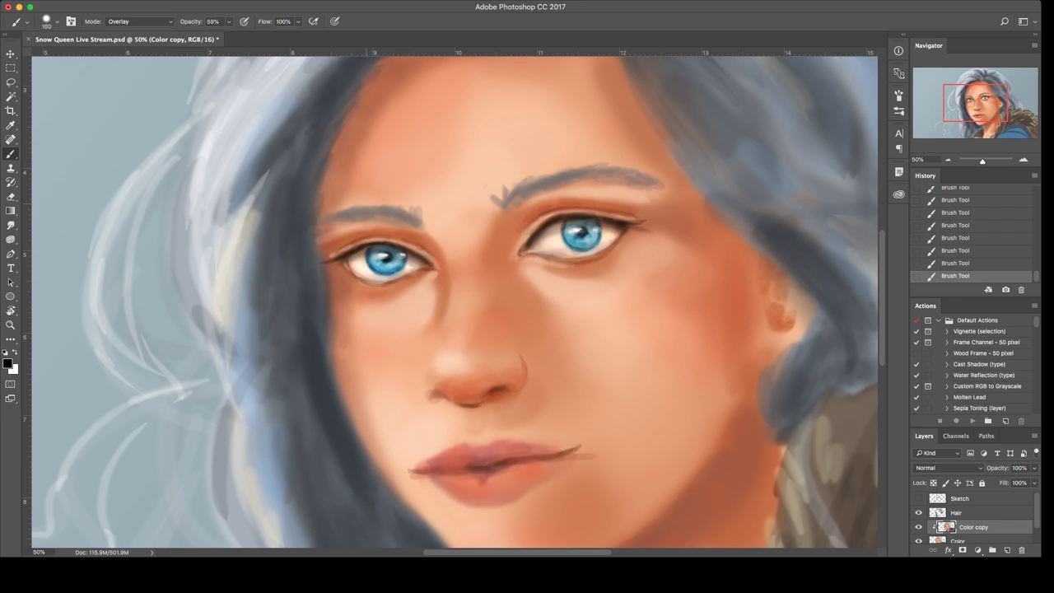
{"action": "key", "text": "2"}
{"action": "key", "text": "1"}
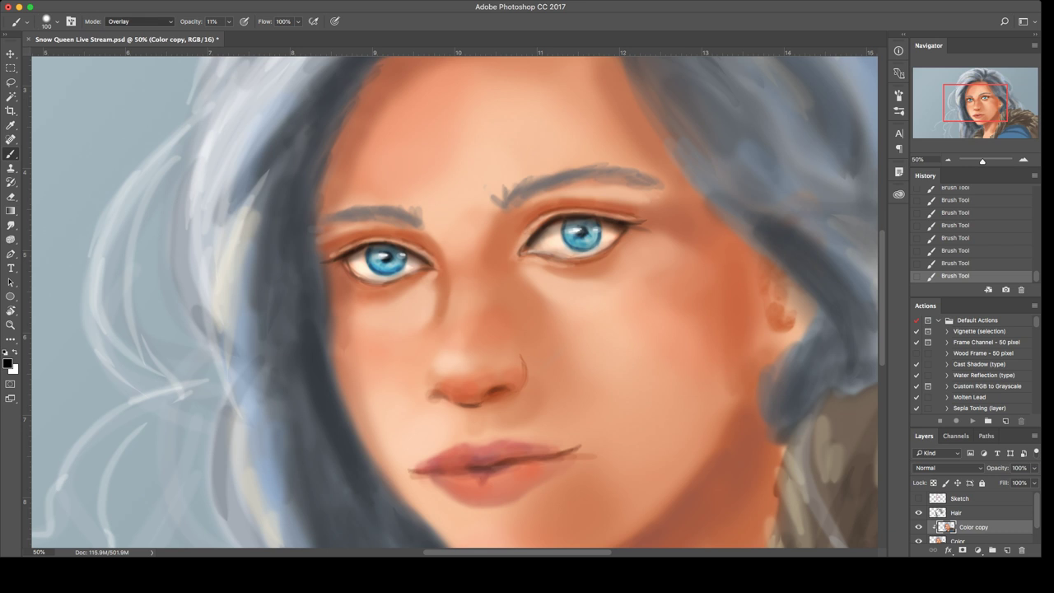
{"action": "left_click", "coordinate": [140, 21]}
{"action": "left_click", "coordinate": [128, 10]}
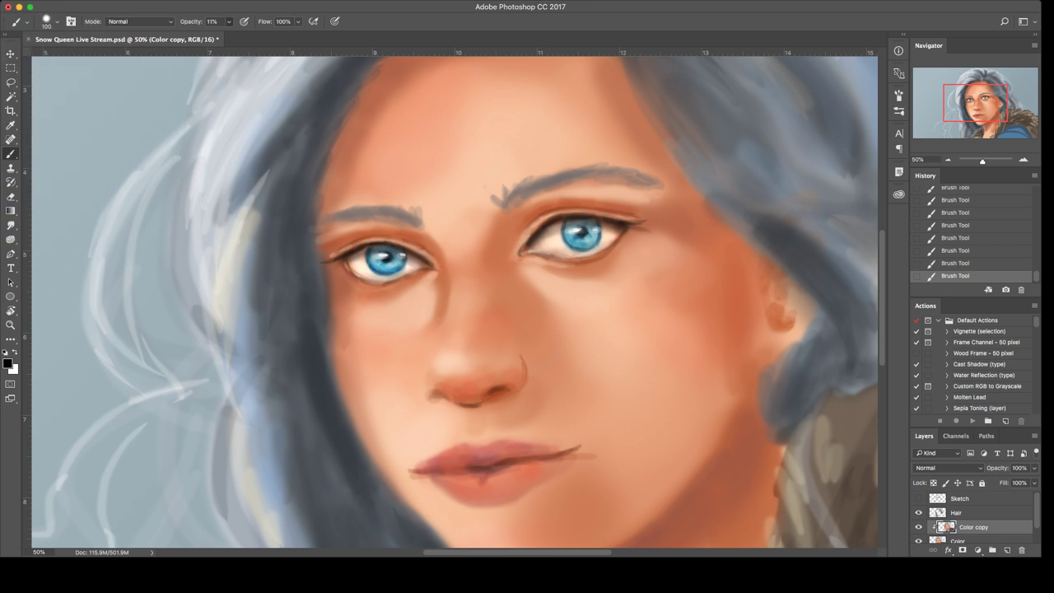
{"action": "left_click_drag", "start_coordinate": [191, 22], "coordinate": [189, 22]}
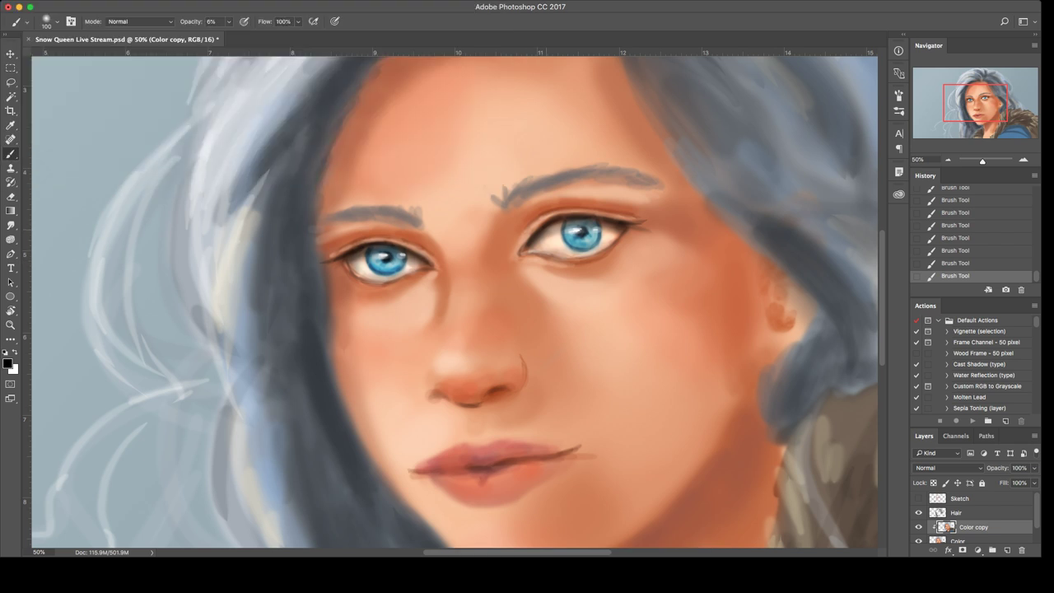
{"action": "mouse_move", "coordinate": [531, 247]}
{"action": "left_mouse_down"}
{"action": "mouse_move", "coordinate": [575, 254]}
{"action": "mouse_move", "coordinate": [619, 232]}
{"action": "left_mouse_up"}
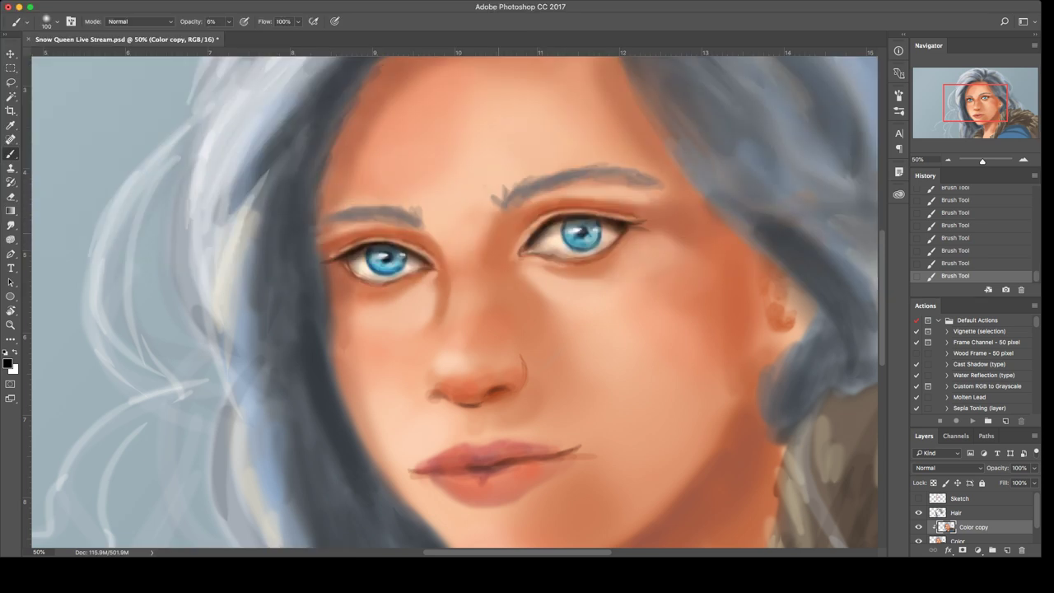
Step: Highlight the lower lid rims of the eyes in white with a 20 px brush at 18% opacity
{"action": "key", "text": "x"}
{"action": "key", "text": "bracketleft"}
{"action": "key", "text": "bracketleft"}
{"action": "key", "text": "bracketleft"}
{"action": "key", "text": "1"}
{"action": "key", "text": "8"}
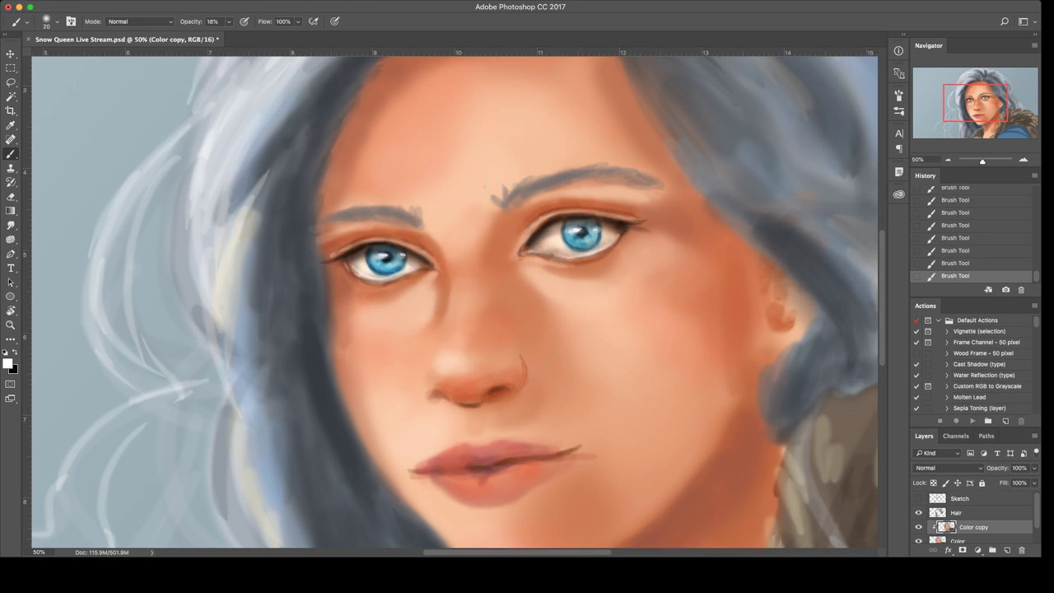
Step: Tint the inner corners of both eyes red with a 35 px brush at 18% opacity
{"action": "key", "text": "i"}
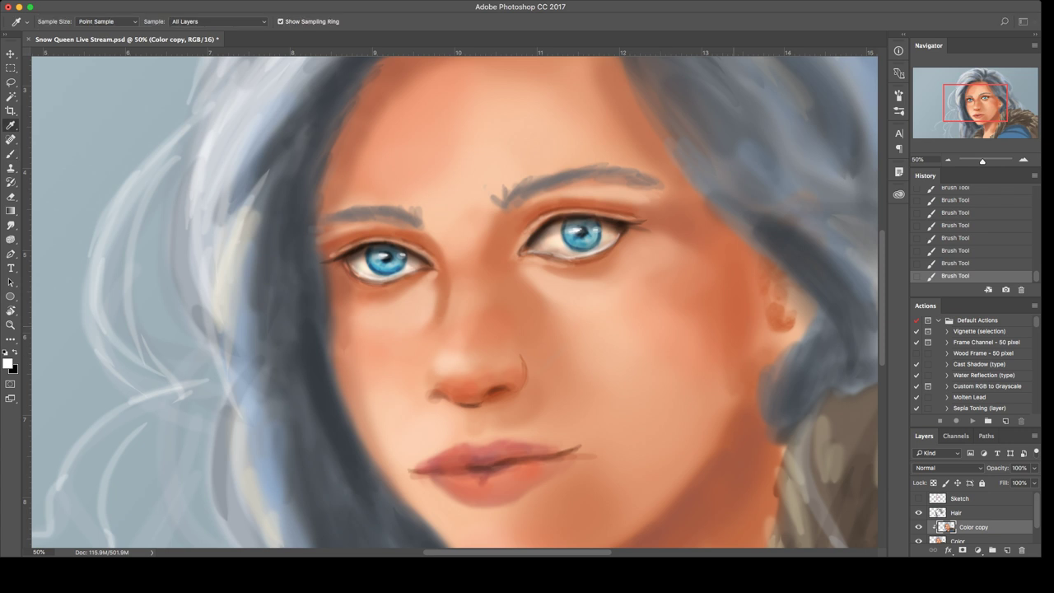
{"action": "key", "text": "b"}
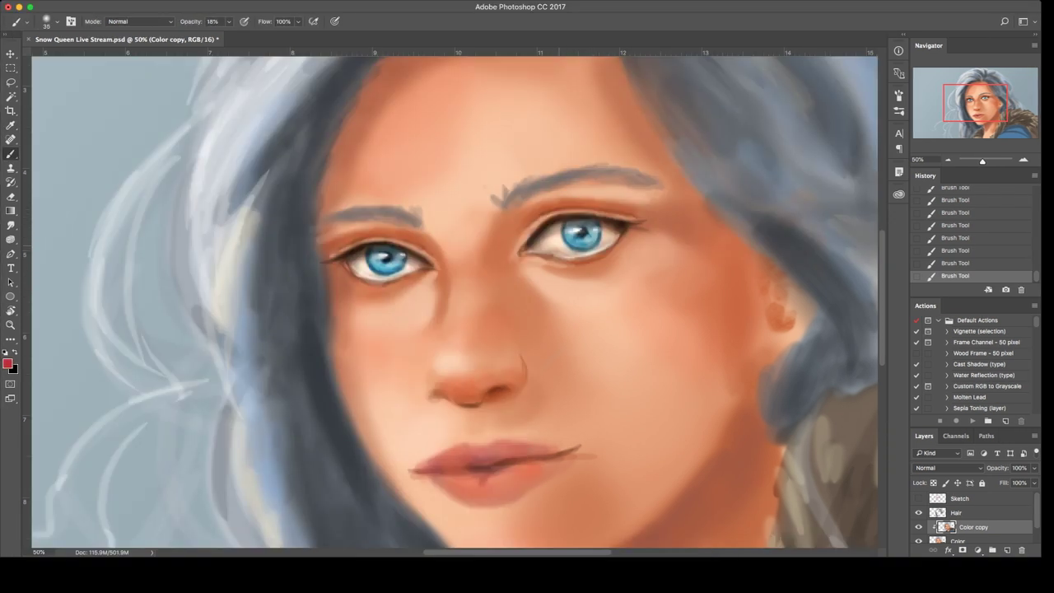
{"action": "key", "text": "bracketright"}
Step: Refine the eye corners and lids in white and a sampled peach skin tone with a 25 px brush at 22% opacity
{"action": "key", "text": "d"}
{"action": "key", "text": "x"}
{"action": "key", "text": "bracketleft"}
{"action": "key", "text": "bracketleft"}
{"action": "left_click", "coordinate": [229, 22]}
{"action": "left_click_drag", "start_coordinate": [210, 35], "coordinate": [213, 35]}
{"action": "key", "text": "bracketright"}
{"action": "left_click", "coordinate": [582, 270], "text": "alt"}
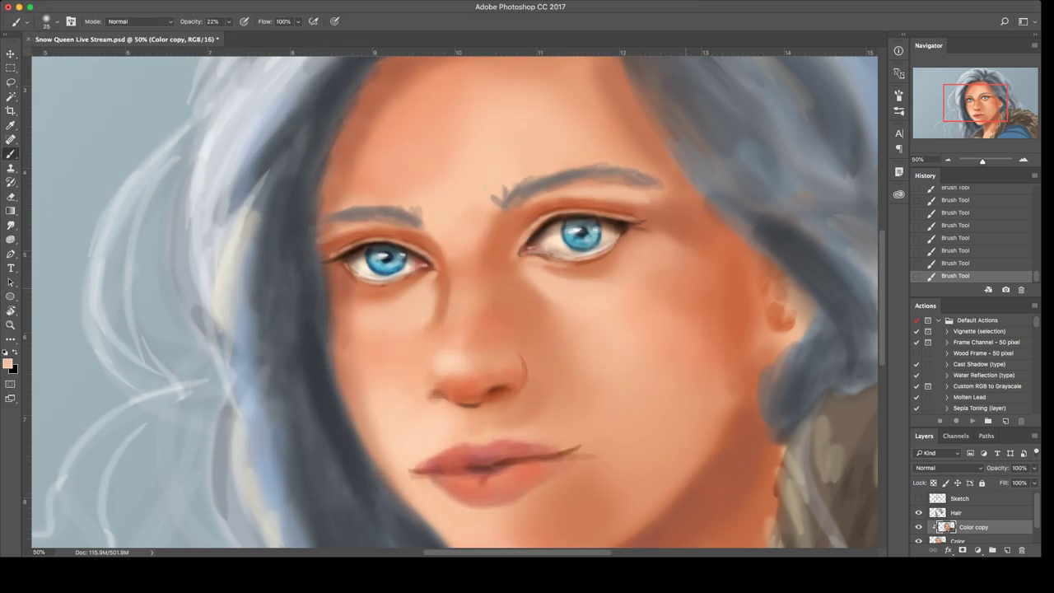
Step: Paint fine black lashes along the upper lids of both eyes with a 25 px brush at 22% opacity
{"action": "key", "text": "d"}
{"action": "mouse_move", "coordinate": [583, 213]}
{"action": "left_mouse_down"}
{"action": "mouse_move", "coordinate": [659, 217]}
{"action": "mouse_move", "coordinate": [641, 223]}
{"action": "left_mouse_up"}
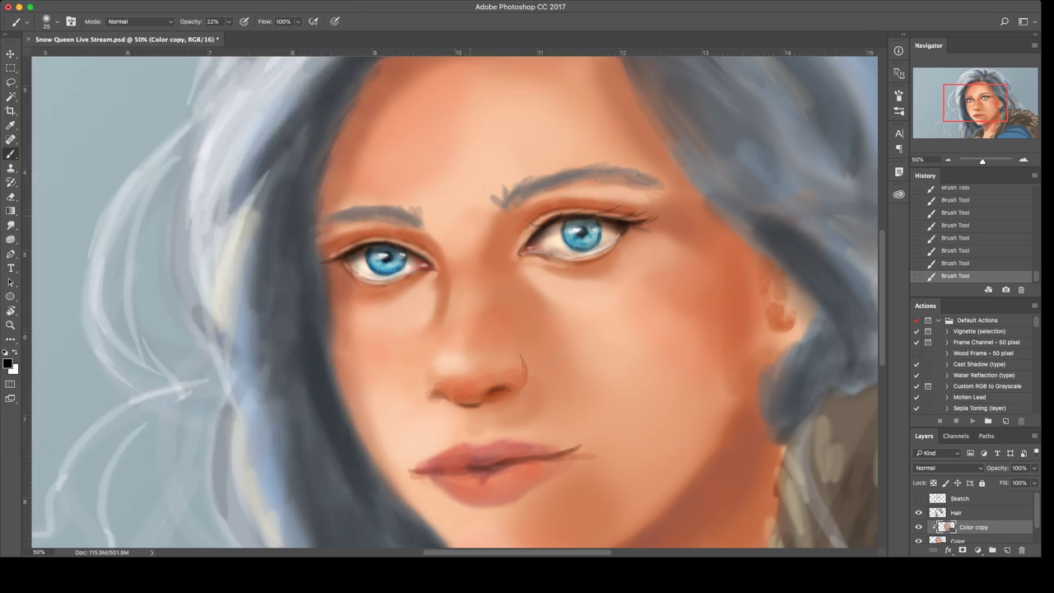
{"action": "mouse_move", "coordinate": [352, 248]}
{"action": "left_mouse_down"}
{"action": "mouse_move", "coordinate": [321, 248]}
{"action": "mouse_move", "coordinate": [322, 269]}
{"action": "mouse_move", "coordinate": [334, 236]}
{"action": "left_mouse_up"}
{"action": "key", "text": "super+z"}
{"action": "mouse_move", "coordinate": [368, 243]}
{"action": "left_mouse_down"}
{"action": "mouse_move", "coordinate": [347, 244]}
{"action": "mouse_move", "coordinate": [365, 230]}
{"action": "left_mouse_up"}
{"action": "key", "text": "super+z"}
{"action": "mouse_move", "coordinate": [573, 214]}
{"action": "left_mouse_down"}
{"action": "mouse_move", "coordinate": [629, 204]}
{"action": "mouse_move", "coordinate": [660, 218]}
{"action": "mouse_move", "coordinate": [653, 226]}
{"action": "left_mouse_up"}
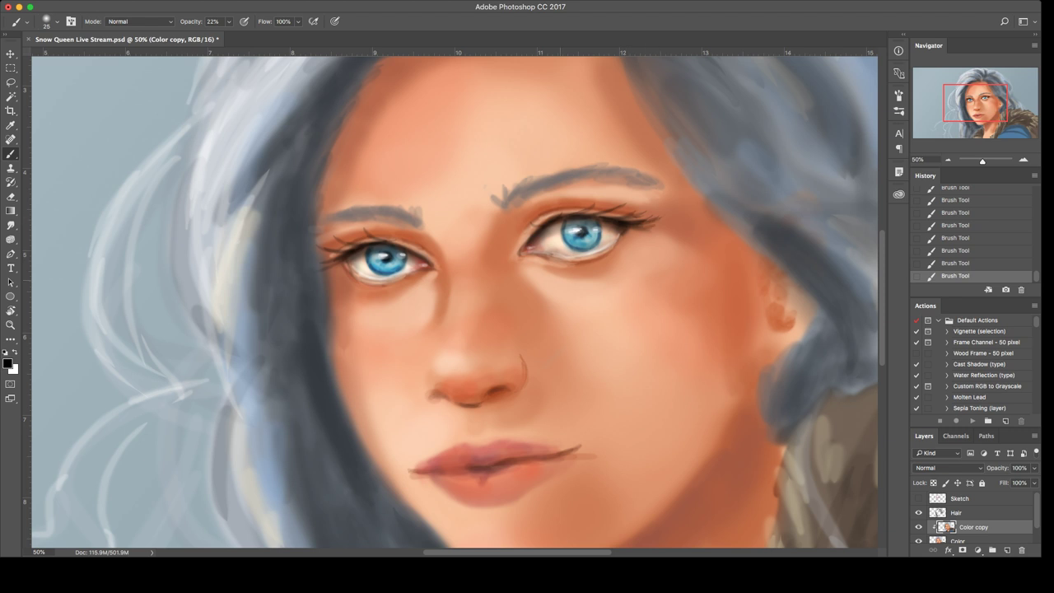
Step: Add fine black lashes along the lower lids of both eyes at 22% opacity and check them in the whole portrait
{"action": "left_click_drag", "start_coordinate": [542, 256], "coordinate": [601, 259]}
{"action": "left_click_drag", "start_coordinate": [382, 285], "coordinate": [408, 277]}
{"action": "key", "text": "bracketleft"}
{"action": "key", "text": "super+minus"}
{"action": "key", "text": "super+minus"}
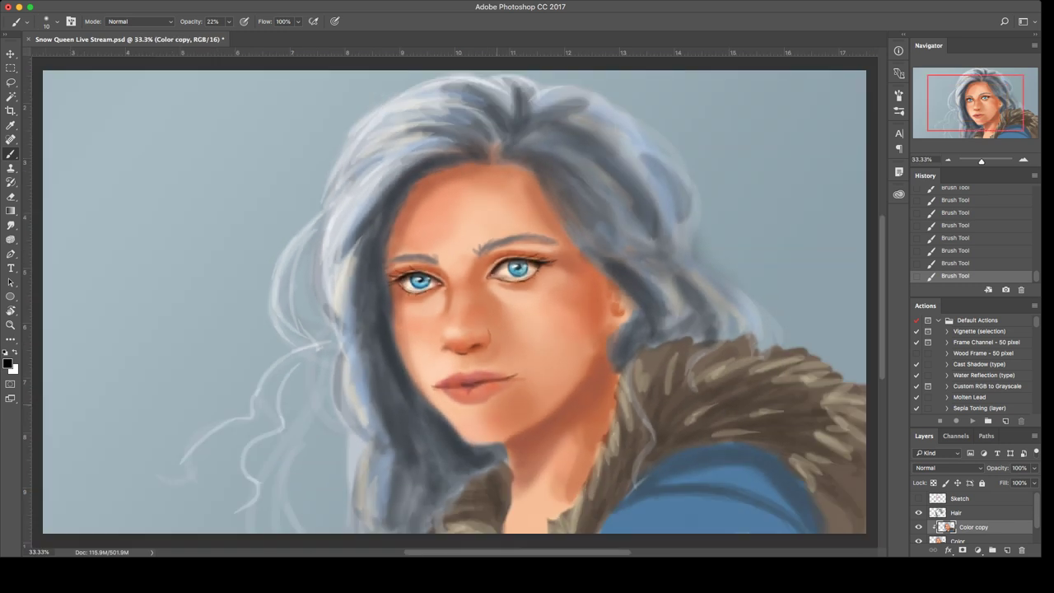
{"action": "key", "text": "ctrl+minus"}
{"action": "key", "text": "ctrl+plus"}
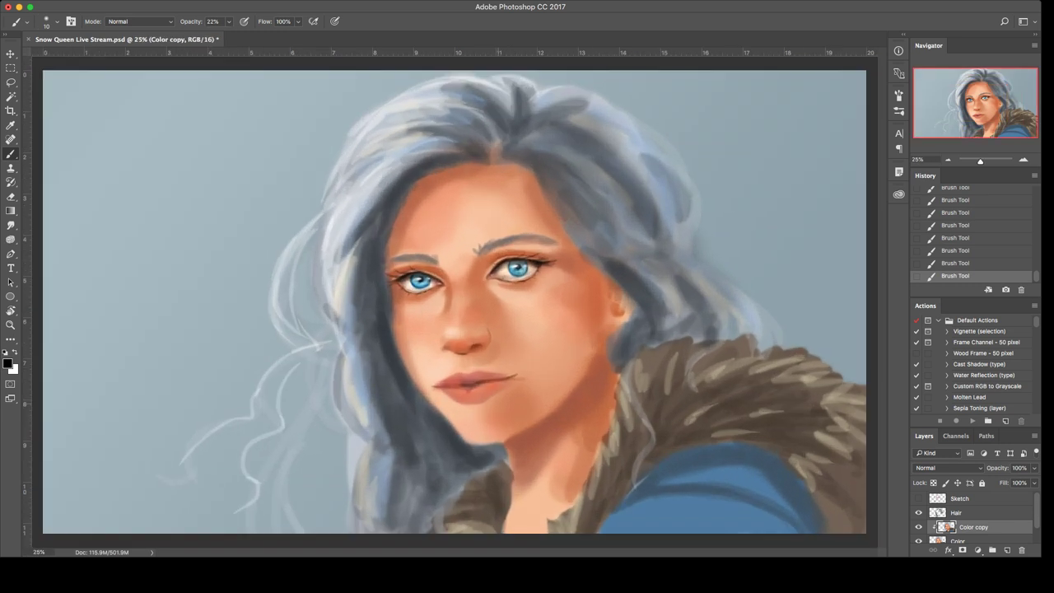
{"action": "key", "text": "ctrl+plus"}
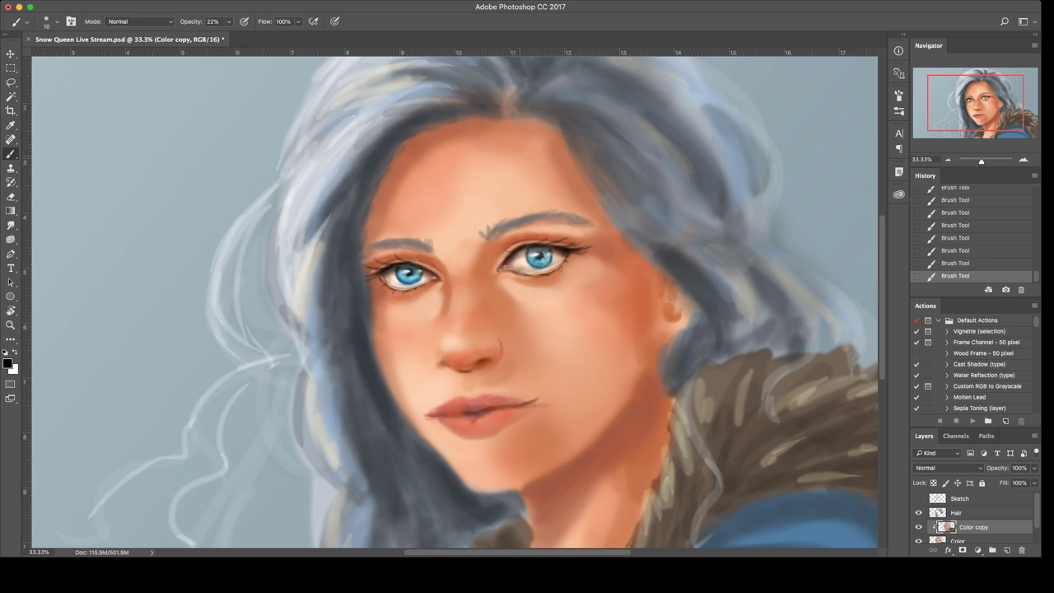
Step: Save the document and flip the canvas horizontally
{"action": "key", "text": "bracketright"}
{"action": "key", "text": "ctrl+s"}
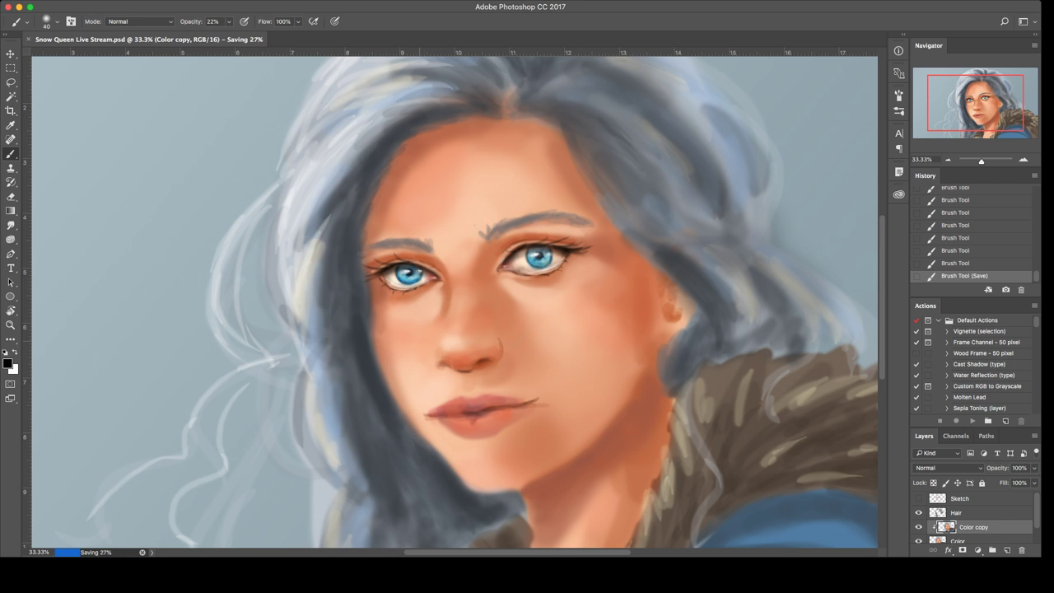
{"action": "key", "text": "ctrl+shift+h"}
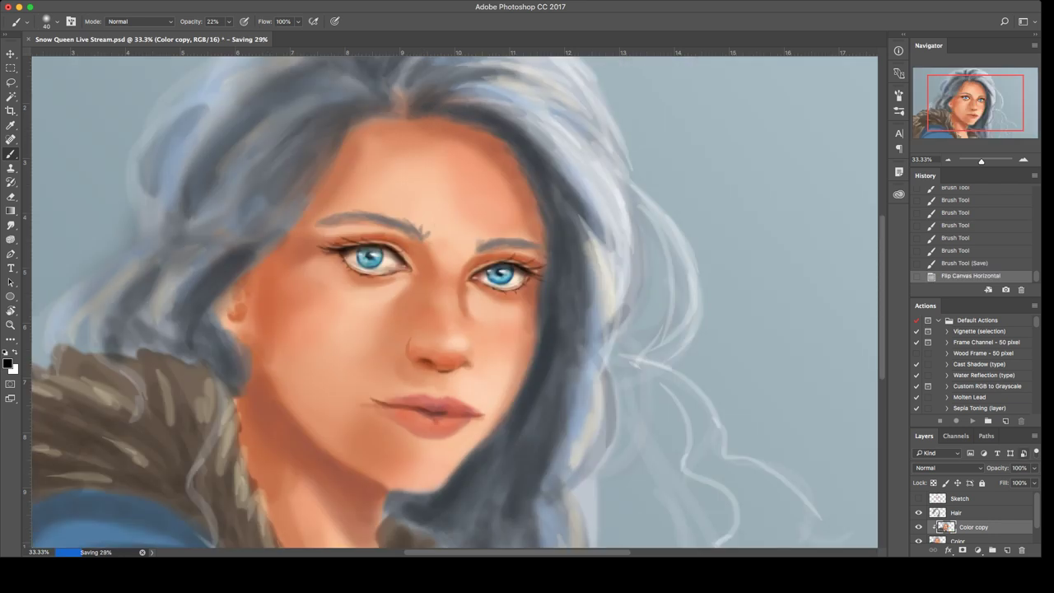
Step: Merge the Color copy layer into Color and make a fresh duplicate clipped to the Color layer
{"action": "key", "text": "ctrl+e"}
{"action": "key", "text": "ctrl+j"}
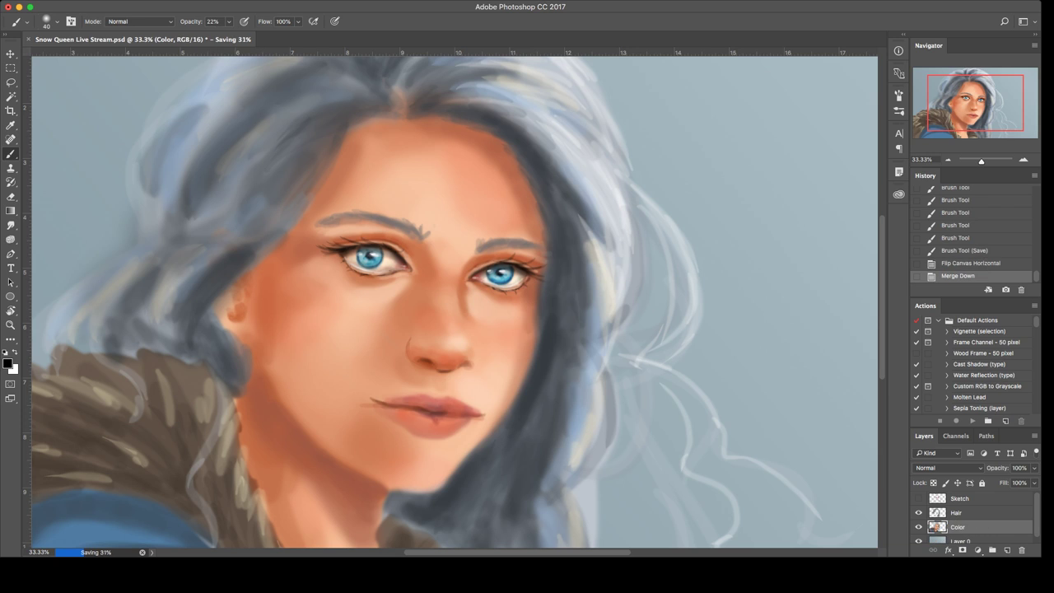
{"action": "key", "text": "ctrl+alt+g"}
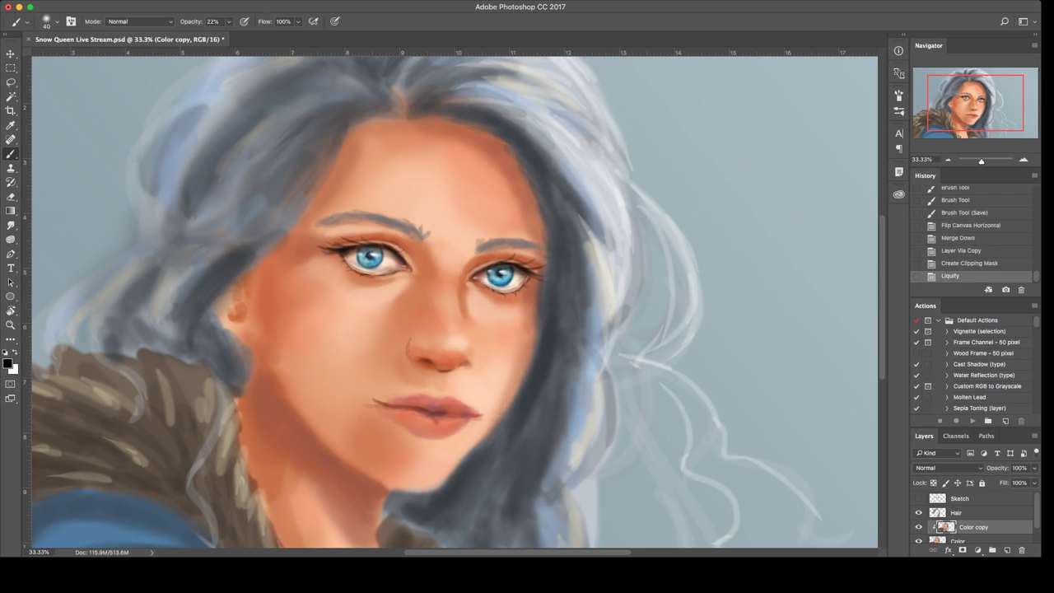
Step: Compare the face before and after the Liquify adjustment, keep the adjustment, and flip the canvas back horizontally
{"action": "key", "text": "super+z"}
{"action": "key", "text": "super+z"}
{"action": "key", "text": "super+z"}
{"action": "key", "text": "super+z"}
{"action": "key", "text": "super+z"}
{"action": "key", "text": "super+z"}
{"action": "key", "text": "super+shift+h"}
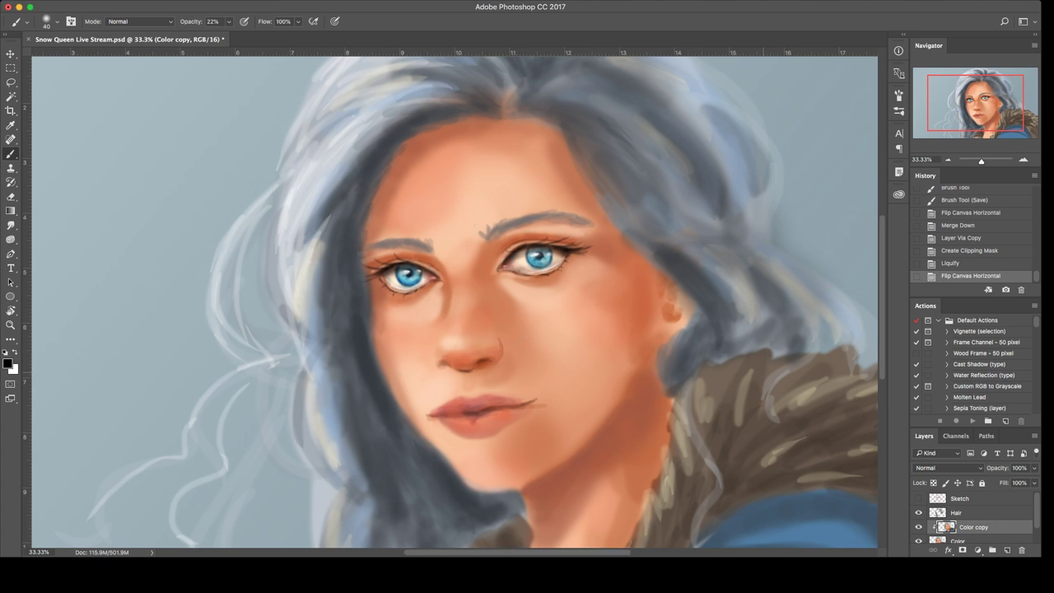
Step: Merge the liquified Color copy layer down and clip a new duplicate of Color to the merged layer
{"action": "key", "text": "l"}
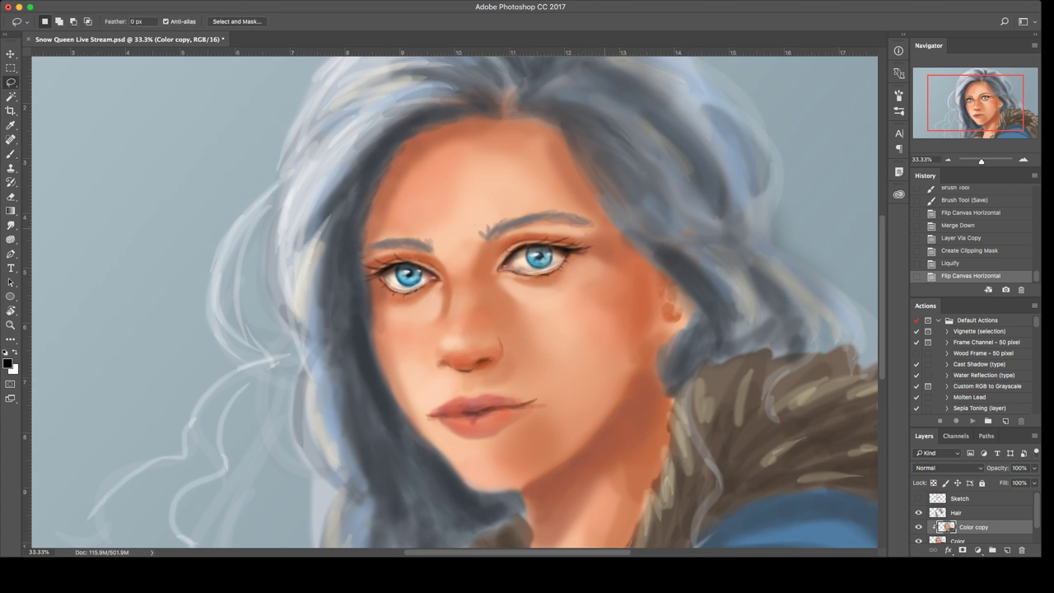
{"action": "key", "text": "ctrl+e"}
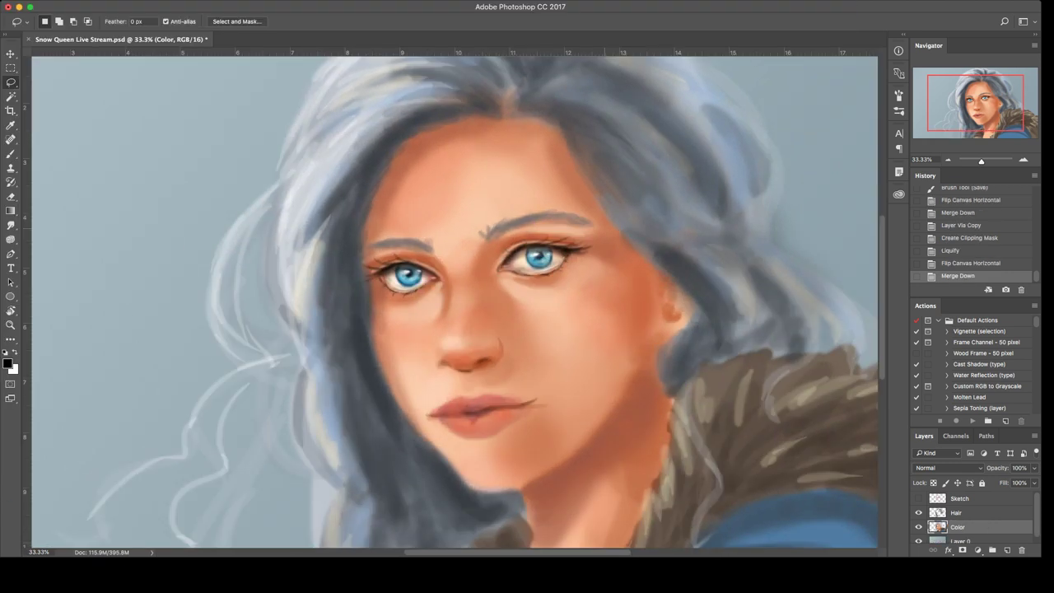
{"action": "key", "text": "ctrl+j"}
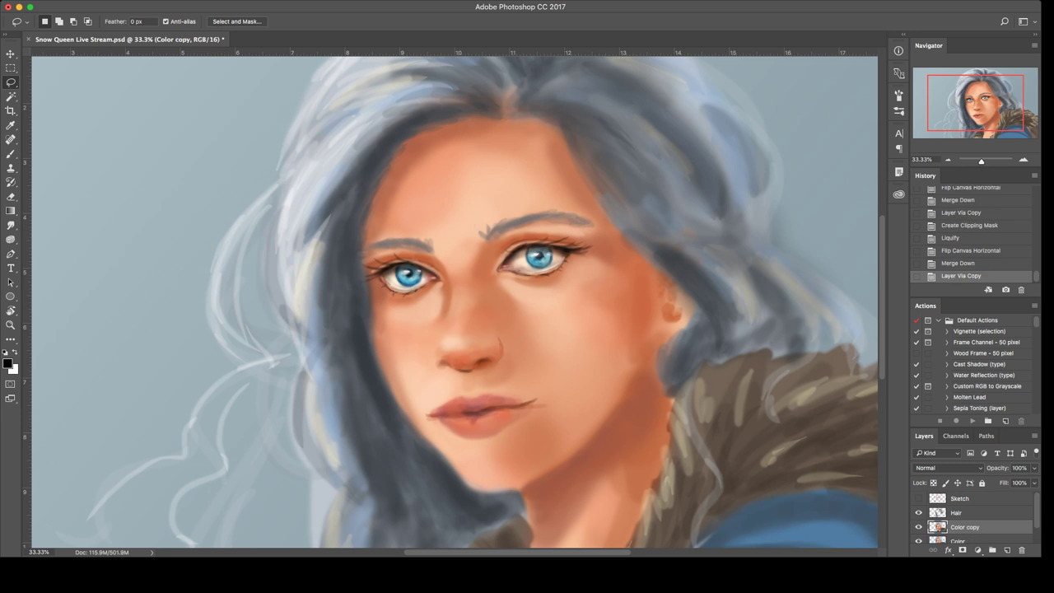
{"action": "key", "text": "ctrl+alt+g"}
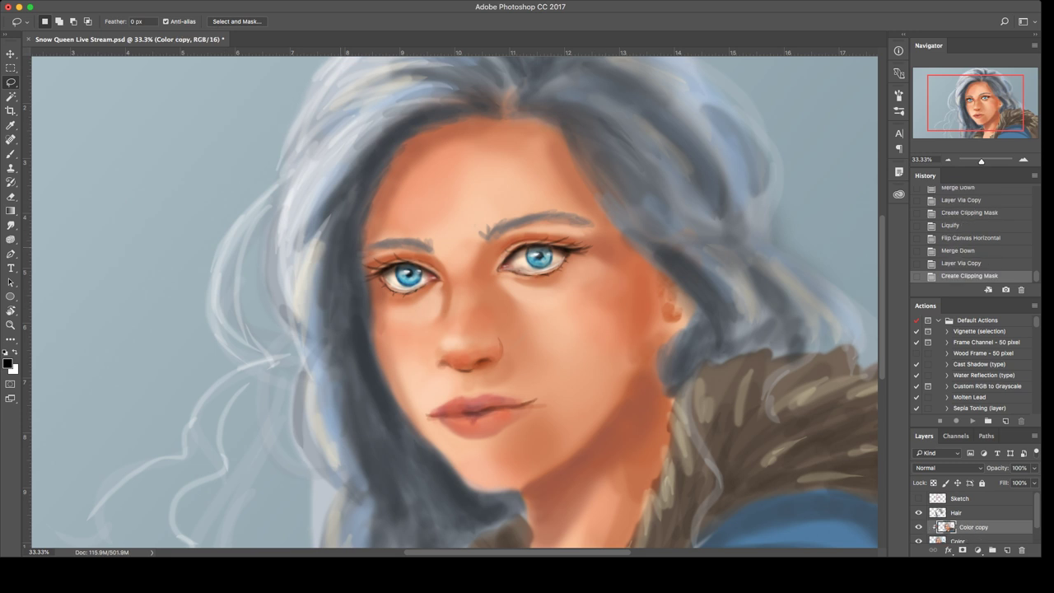
Step: Shift a feathered lasso selection of the left-hand eye and brow slightly down, rotate it -1.34°, and save the document
{"action": "mouse_move", "coordinate": [364, 247]}
{"action": "left_mouse_down"}
{"action": "mouse_move", "coordinate": [355, 301]}
{"action": "mouse_move", "coordinate": [425, 304]}
{"action": "left_mouse_up"}
{"action": "mouse_move", "coordinate": [451, 306]}
{"action": "left_mouse_down"}
{"action": "mouse_move", "coordinate": [452, 236]}
{"action": "mouse_move", "coordinate": [393, 215]}
{"action": "mouse_move", "coordinate": [354, 276]}
{"action": "left_mouse_up"}
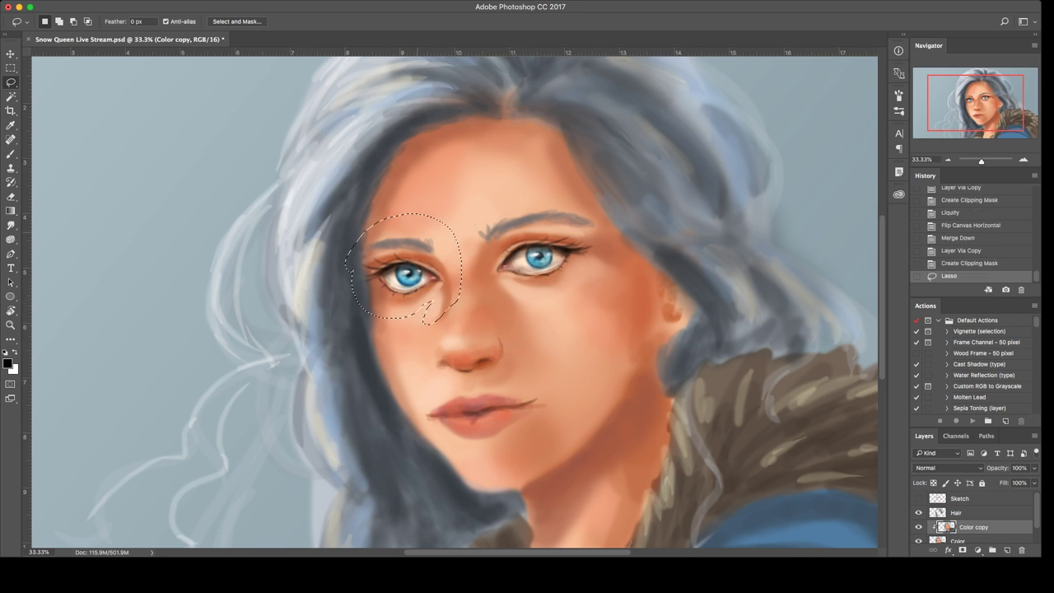
{"action": "key", "text": "shift+F6"}
{"action": "key", "text": "Return"}
{"action": "key", "text": "super+t"}
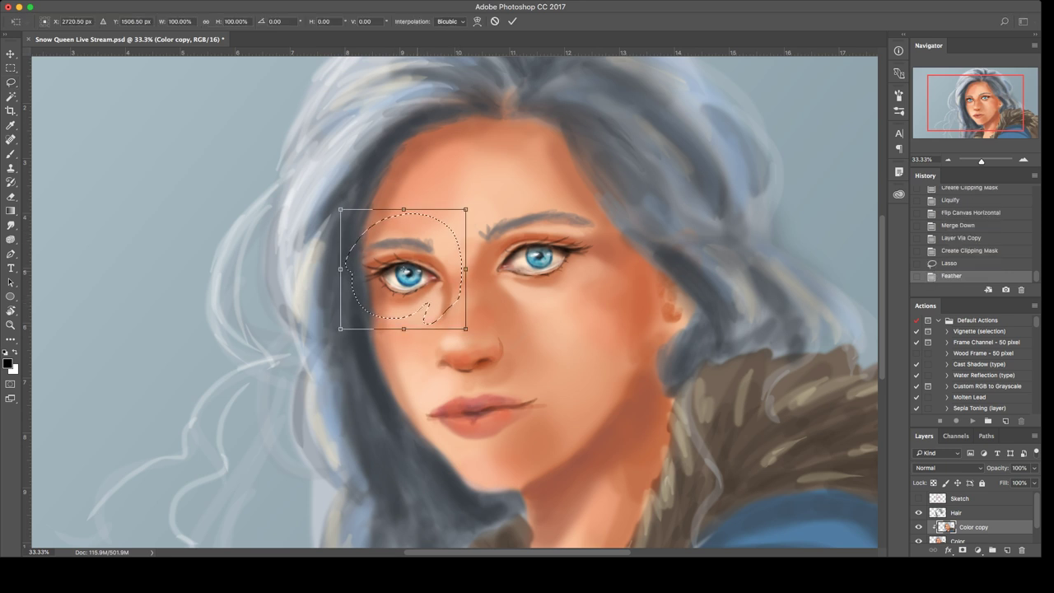
{"action": "left_click_drag", "start_coordinate": [416, 296], "coordinate": [416, 297]}
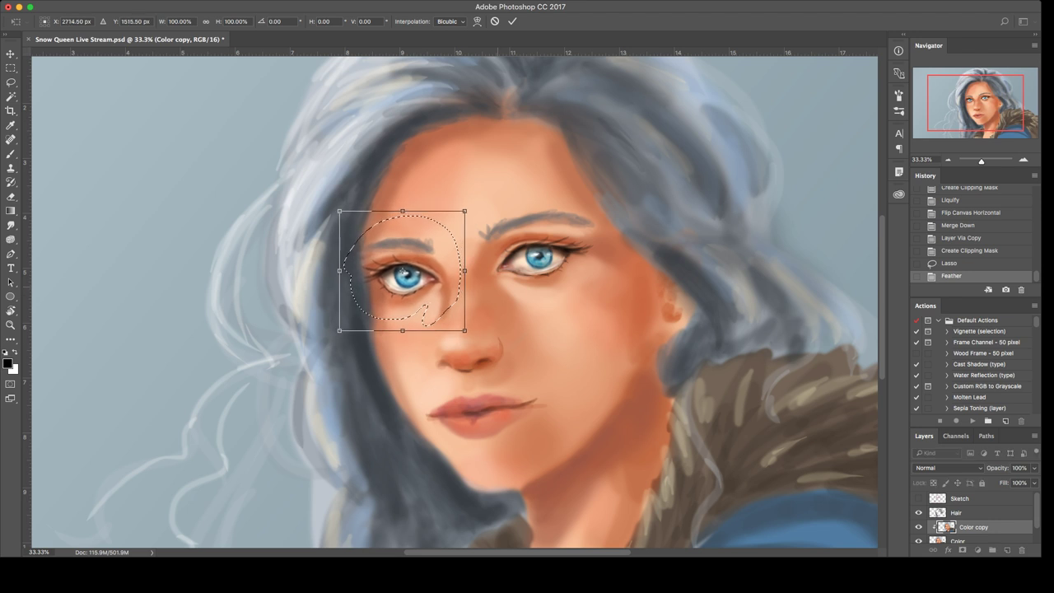
{"action": "left_click_drag", "start_coordinate": [493, 286], "coordinate": [494, 285]}
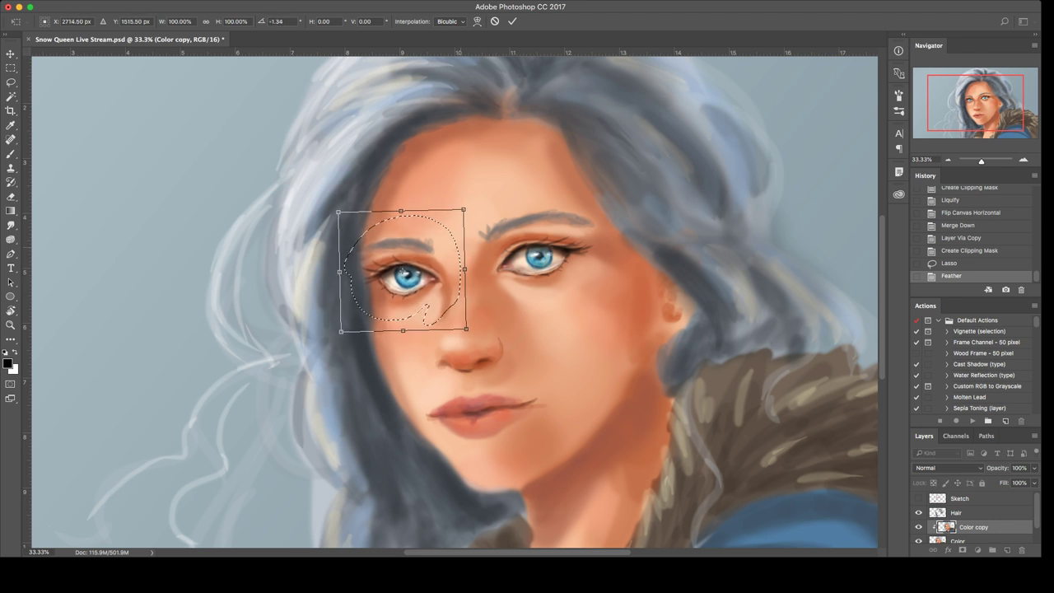
{"action": "key", "text": "Return"}
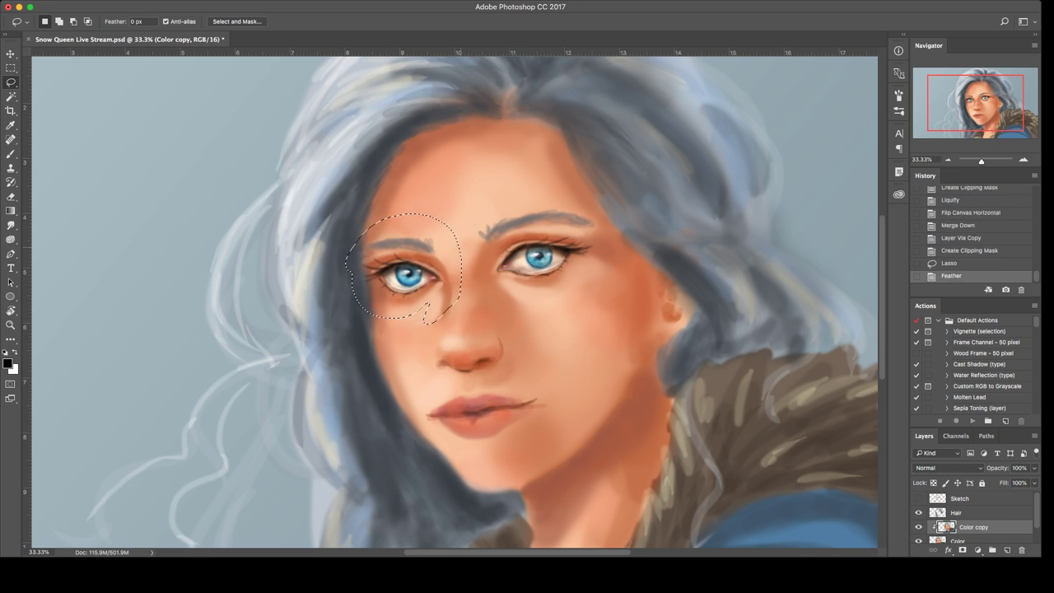
{"action": "key", "text": "ctrl+d"}
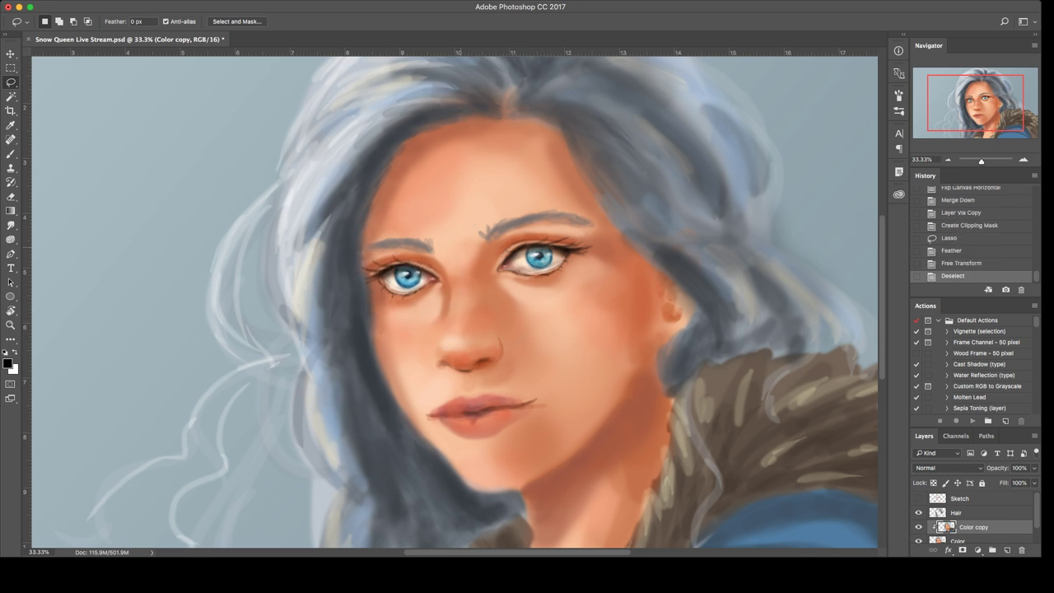
{"action": "key", "text": "ctrl+s"}
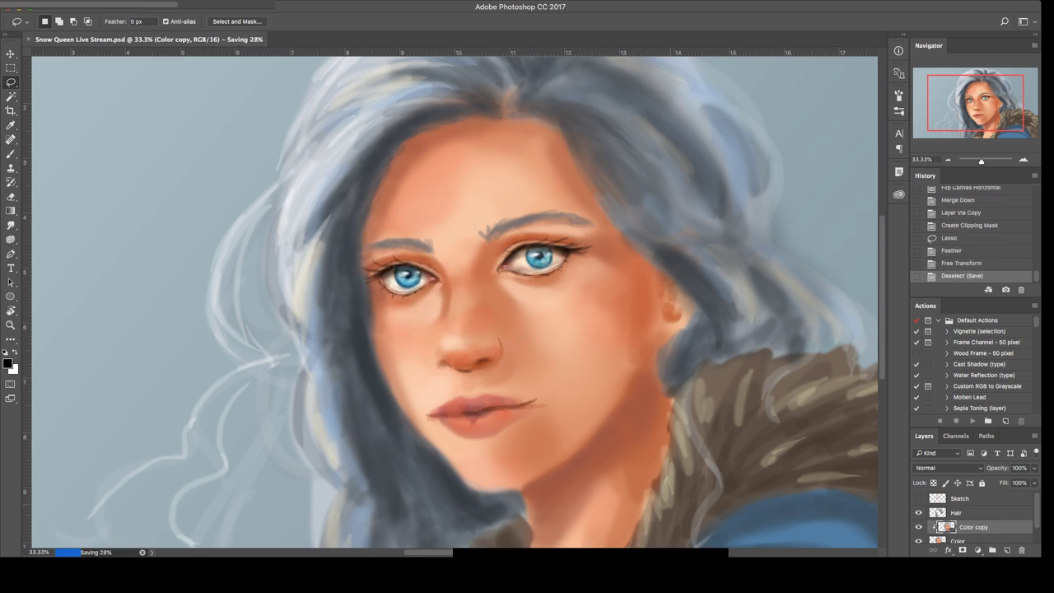
Step: Deepen the shadow under the jaw and down the neck in a dark reddish brown with a 150 px brush at 22% opacity
{"action": "key", "text": "b"}
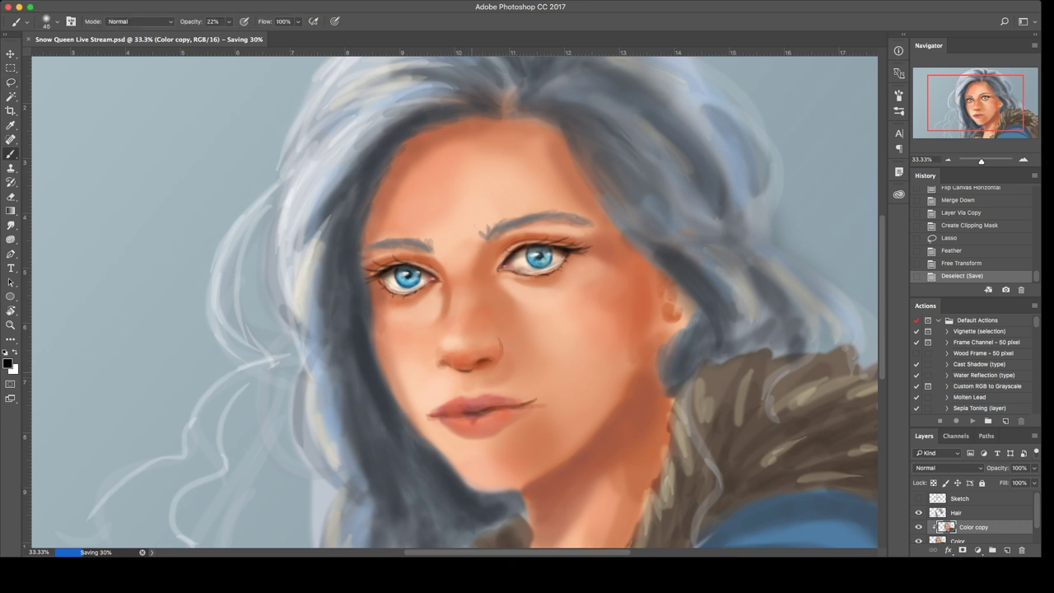
{"action": "key", "text": "bracketright"}
{"action": "key", "text": "bracketright"}
{"action": "key", "text": "bracketright"}
{"action": "key", "text": "bracketright"}
{"action": "key", "text": "bracketright"}
{"action": "left_click", "coordinate": [581, 442], "text": "alt"}
{"action": "key", "text": "i"}
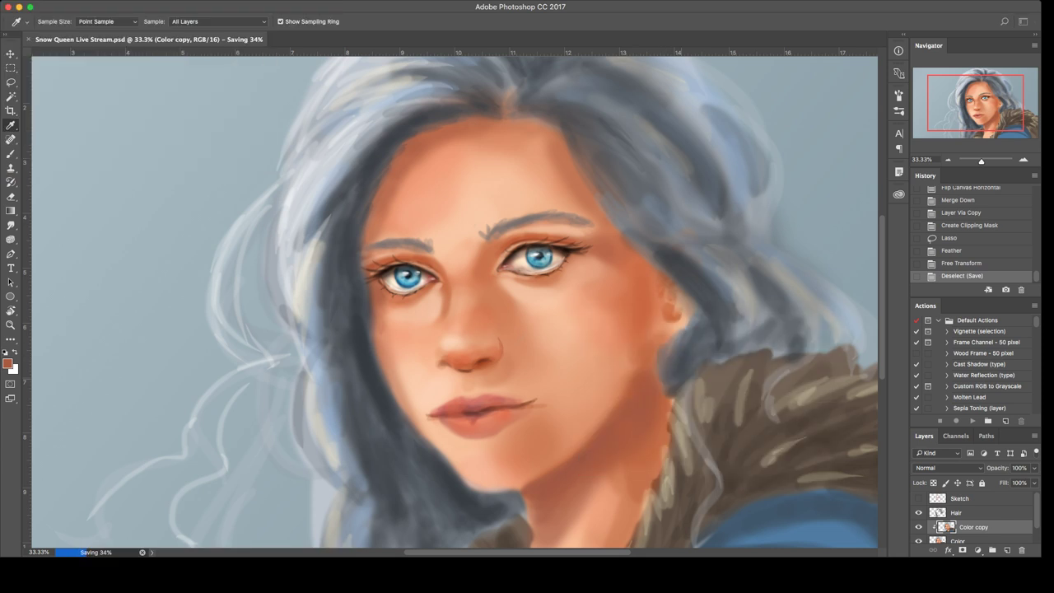
{"action": "key", "text": "b"}
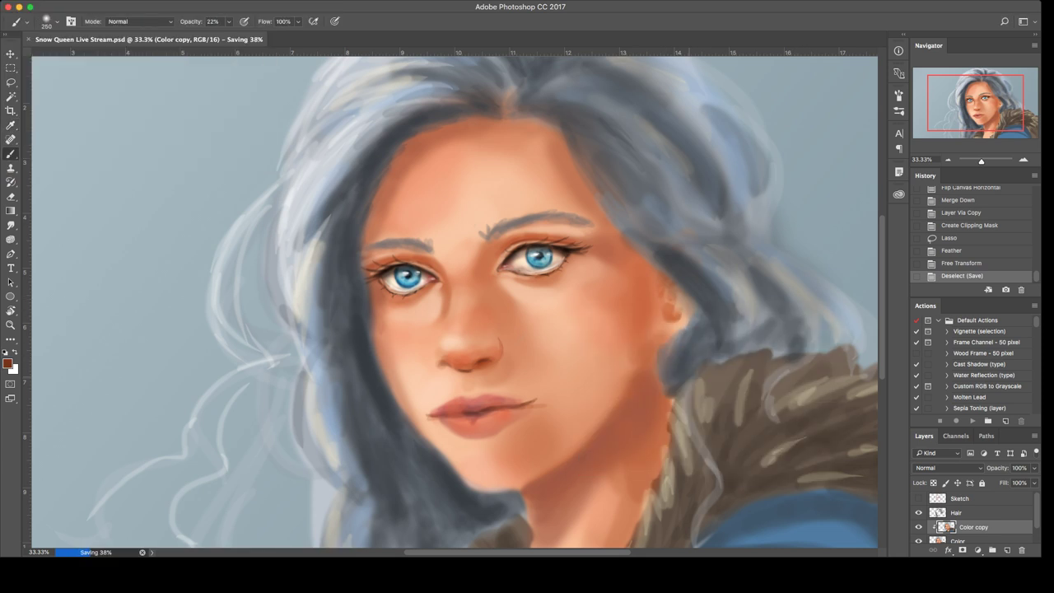
{"action": "key", "text": "bracketleft"}
{"action": "key", "text": "bracketleft"}
{"action": "key", "text": "bracketleft"}
{"action": "left_click_drag", "start_coordinate": [645, 393], "coordinate": [590, 451]}
{"action": "mouse_move", "coordinate": [624, 415]}
{"action": "left_mouse_down"}
{"action": "mouse_move", "coordinate": [534, 489]}
{"action": "mouse_move", "coordinate": [527, 532]}
{"action": "mouse_move", "coordinate": [543, 524]}
{"action": "left_mouse_up"}
{"action": "key", "text": "x"}
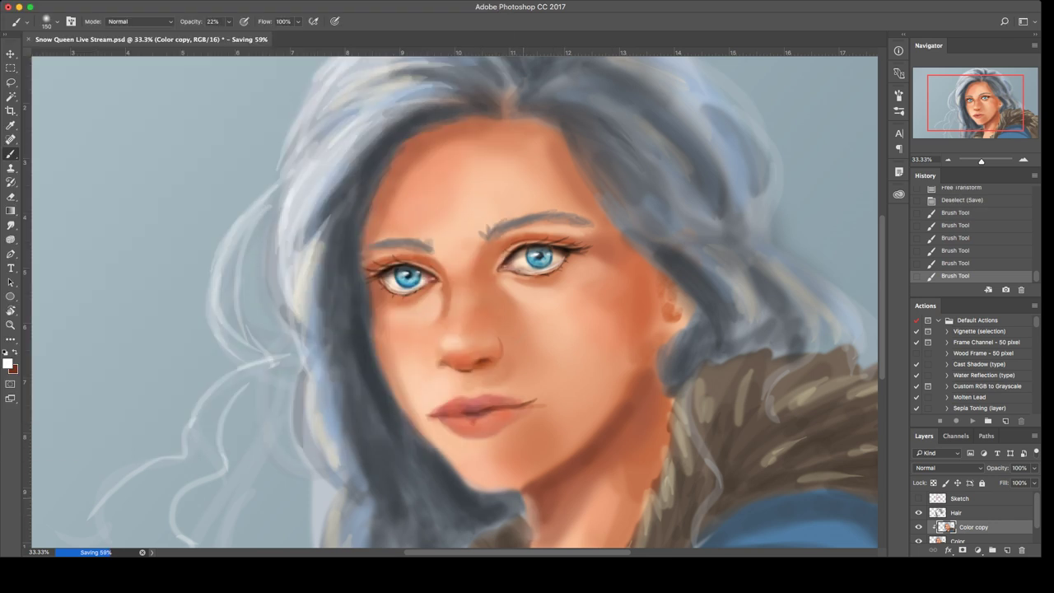
Step: Darken the upper neck below the chin, beside the hair, with dark reddish brown strokes on the Color copy layer
{"action": "left_click_drag", "start_coordinate": [532, 501], "coordinate": [540, 537]}
{"action": "key", "text": "x"}
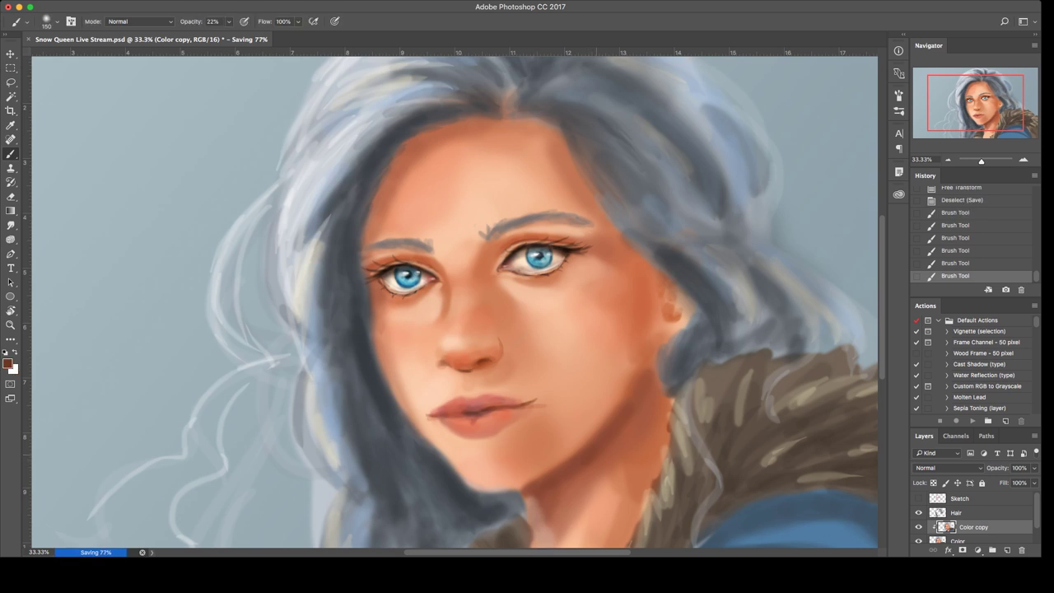
{"action": "left_click_drag", "start_coordinate": [548, 501], "coordinate": [537, 519]}
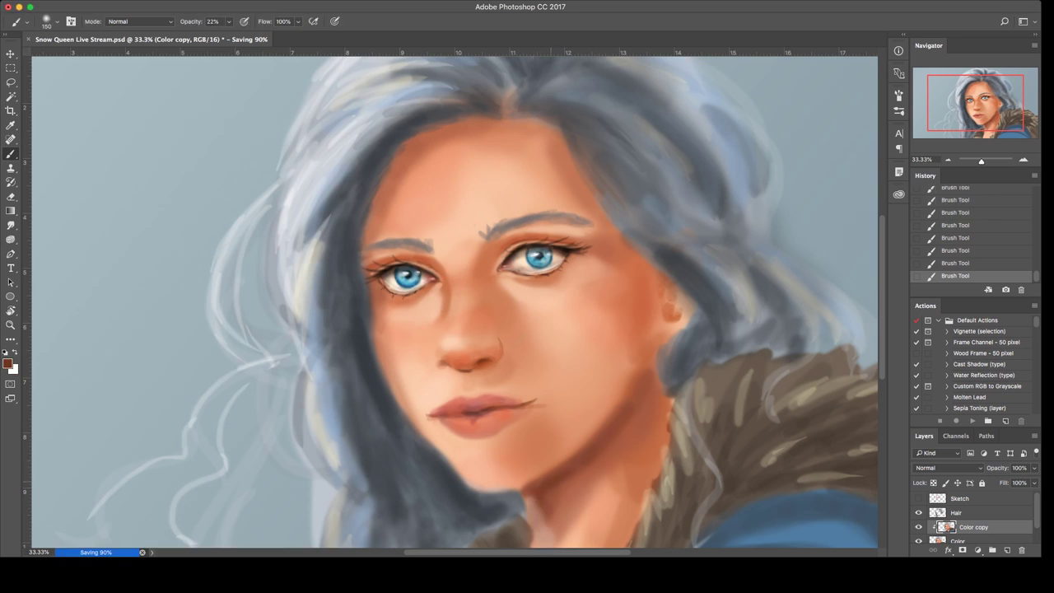
Step: Soften the lower cheek and jaw edge below the ear with a sampled skin tone, using brush sizes from 80 to 200 px
{"action": "key", "text": "bracketleft"}
{"action": "key", "text": "bracketleft"}
{"action": "key", "text": "bracketleft"}
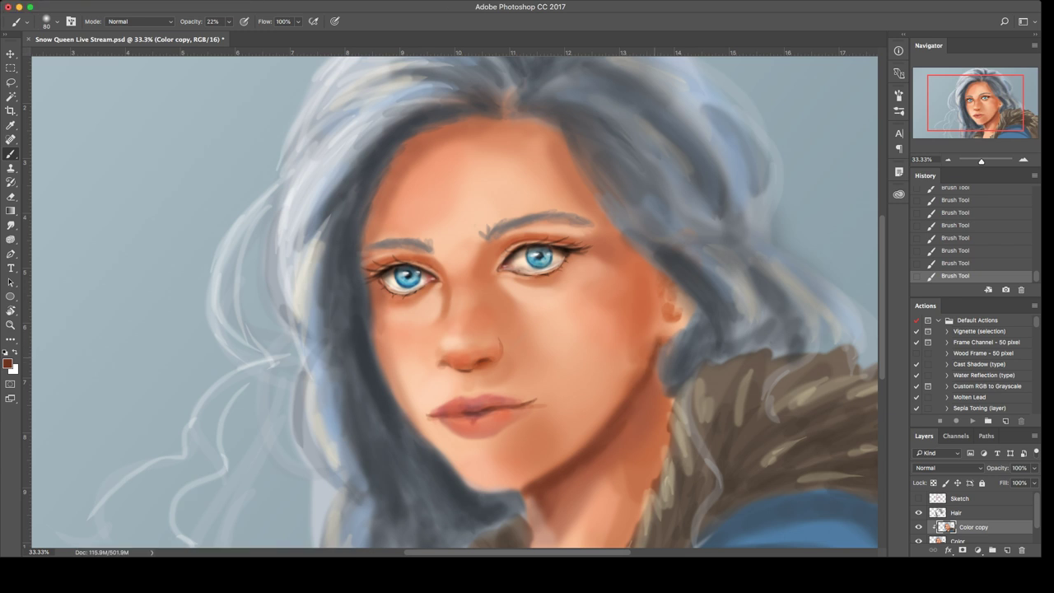
{"action": "left_click", "coordinate": [622, 379], "text": "alt"}
{"action": "key", "text": "bracketright"}
{"action": "key", "text": "bracketright"}
{"action": "key", "text": "bracketright"}
{"action": "key", "text": "bracketright"}
{"action": "key", "text": "bracketright"}
Step: Paint dark grey hair beside the jaw and neck below the ear with a sampled hair colour and an 80 px brush
{"action": "left_click", "coordinate": [452, 483], "text": "alt"}
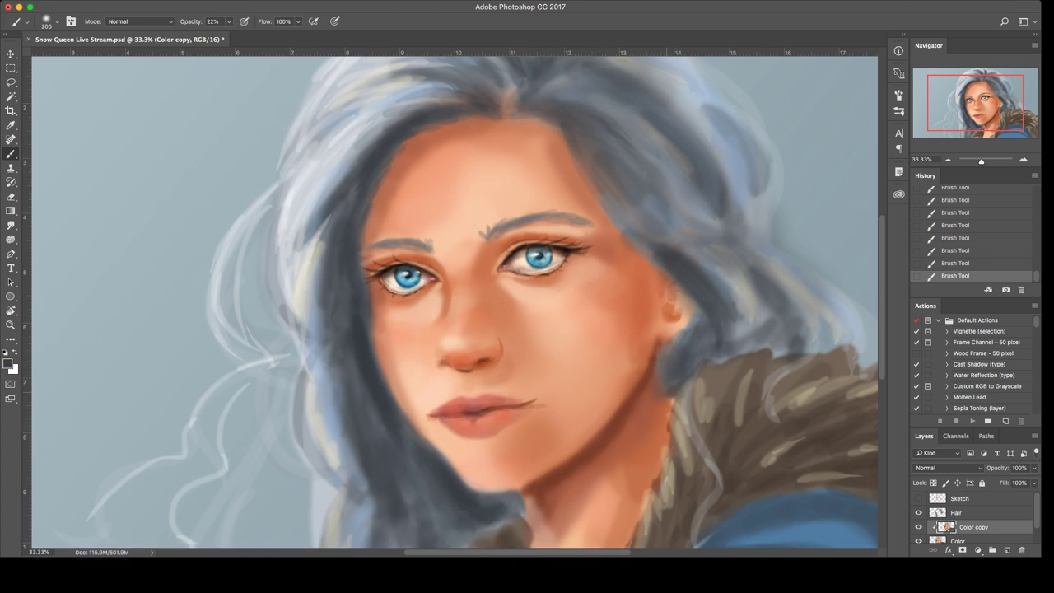
{"action": "key", "text": "bracketleft"}
{"action": "key", "text": "bracketleft"}
{"action": "key", "text": "bracketleft"}
{"action": "key", "text": "bracketleft"}
{"action": "key", "text": "bracketleft"}
{"action": "key", "text": "bracketleft"}
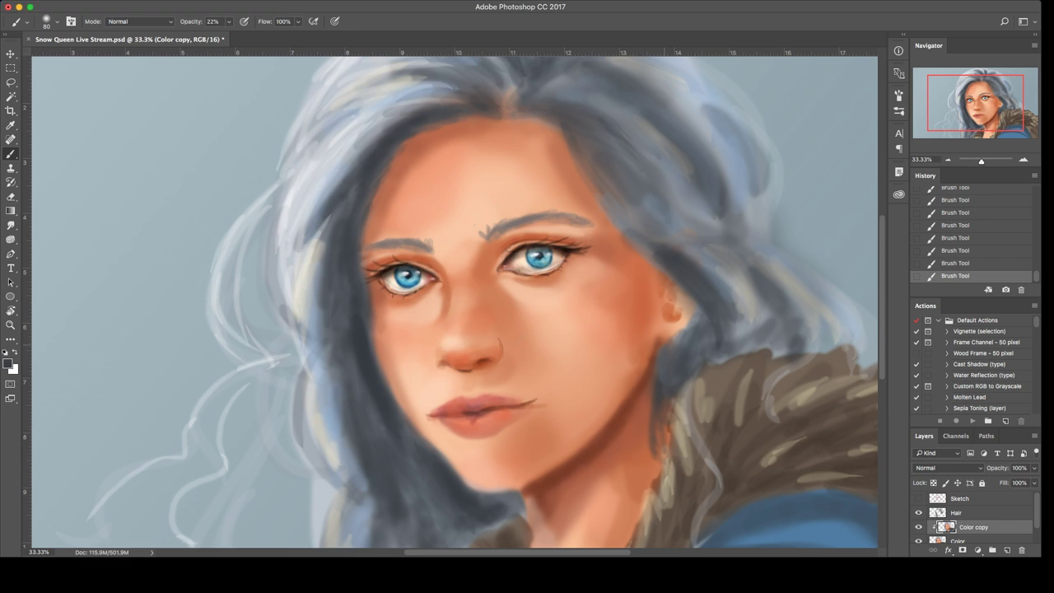
Step: Erase the hair overlapping the earlobe on the Hair layer, and return to the Brush on the Color copy layer
{"action": "left_click", "coordinate": [667, 331], "text": "alt"}
{"action": "key", "text": "alt+bracketright"}
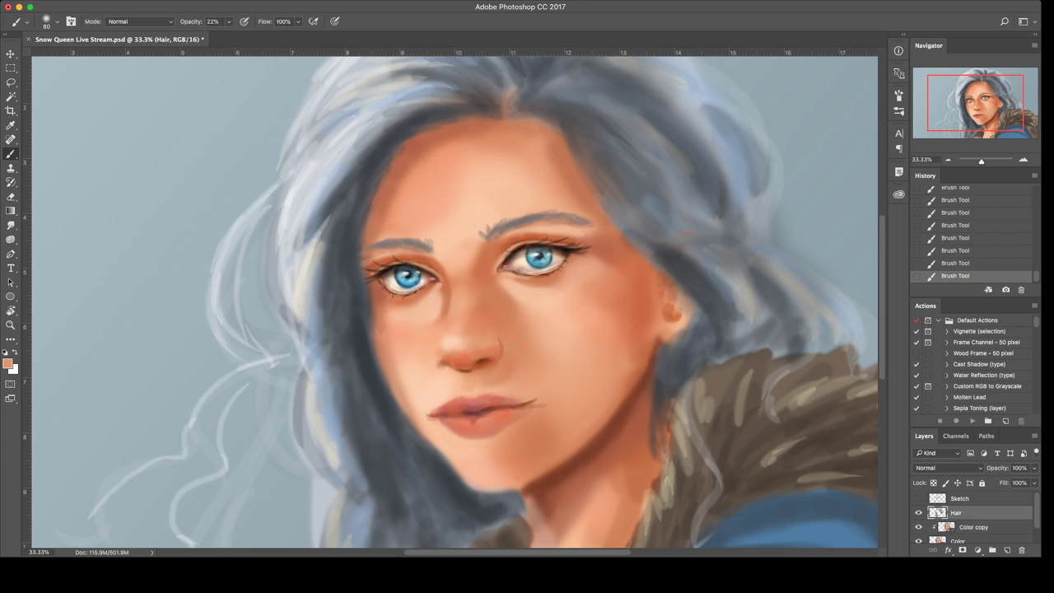
{"action": "key", "text": "e"}
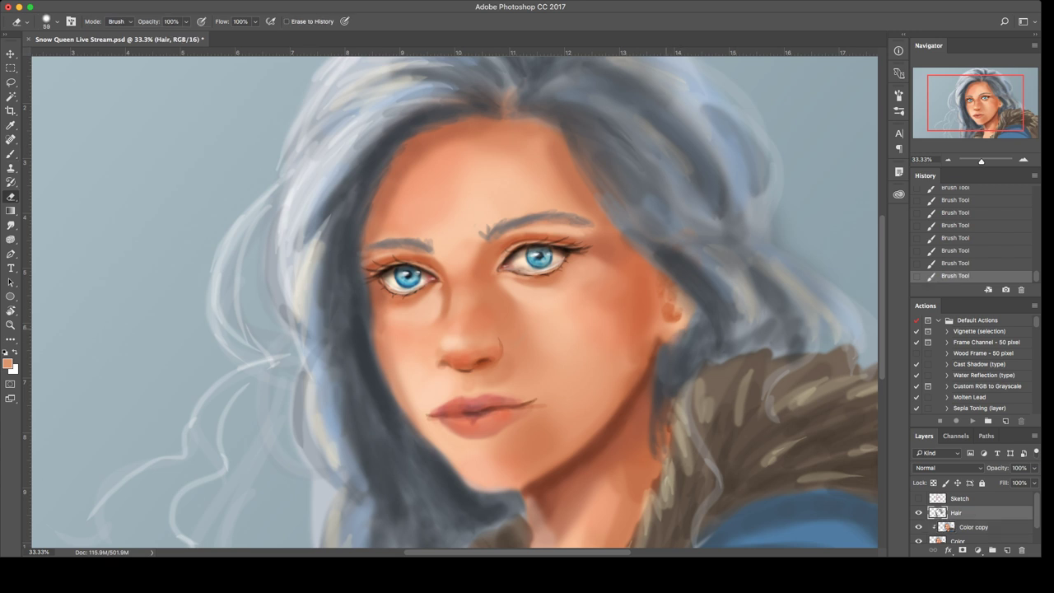
{"action": "key", "text": "shift+bracketleft"}
{"action": "left_click_drag", "start_coordinate": [680, 331], "coordinate": [677, 337]}
{"action": "key", "text": "alt+bracketleft"}
{"action": "key", "text": "b"}
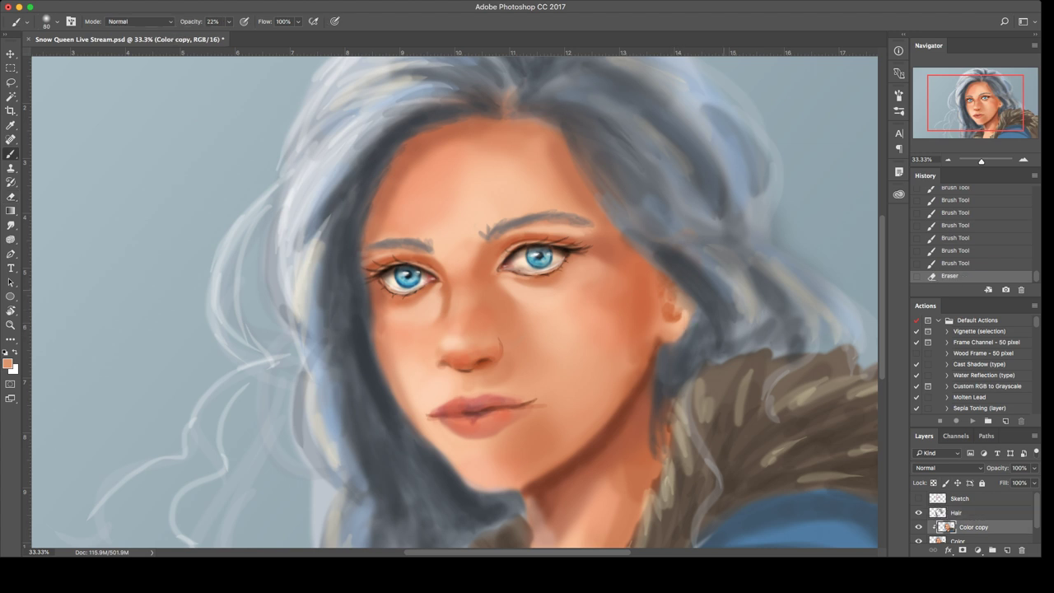
Step: Shade the earlobe and the jaw in front of it with sampled skin tones, using an 80 px brush at 22% opacity
{"action": "left_click", "coordinate": [648, 326], "text": "alt"}
{"action": "left_click_drag", "start_coordinate": [660, 320], "coordinate": [658, 340]}
{"action": "left_click", "coordinate": [656, 344], "text": "alt"}
{"action": "left_click", "coordinate": [650, 335], "text": "alt"}
{"action": "left_click_drag", "start_coordinate": [663, 325], "coordinate": [664, 337]}
{"action": "left_click", "coordinate": [658, 341], "text": "alt"}
{"action": "left_click", "coordinate": [650, 326], "text": "alt"}
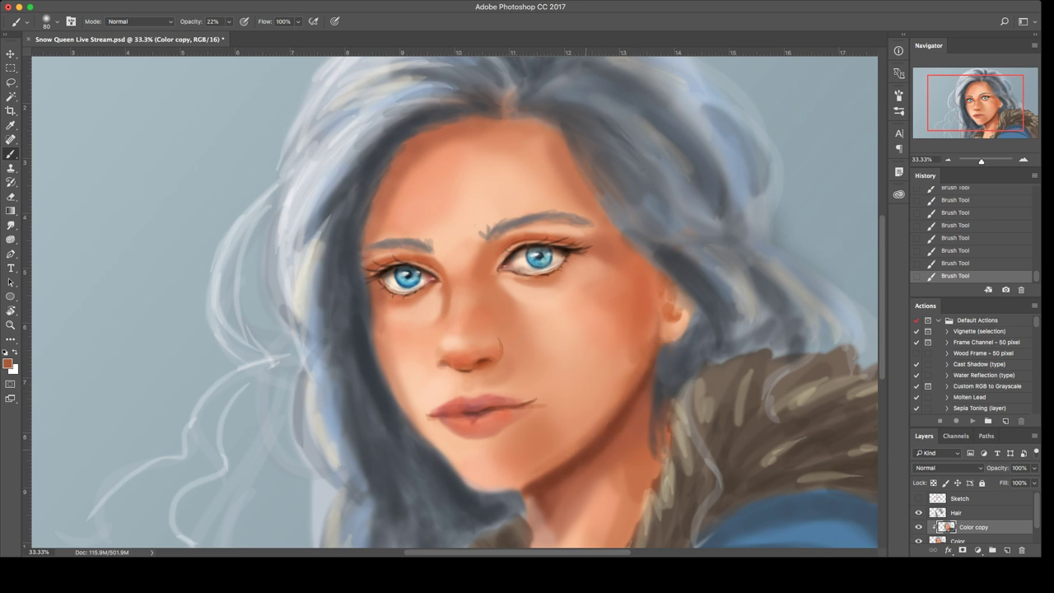
Step: Deepen the shadow under the jaw and down the side of the neck with sampled reddish browns and a 175 px brush
{"action": "key", "text": "bracketright"}
{"action": "key", "text": "bracketright"}
{"action": "key", "text": "bracketright"}
{"action": "key", "text": "bracketright"}
{"action": "left_click", "coordinate": [596, 454], "text": "alt"}
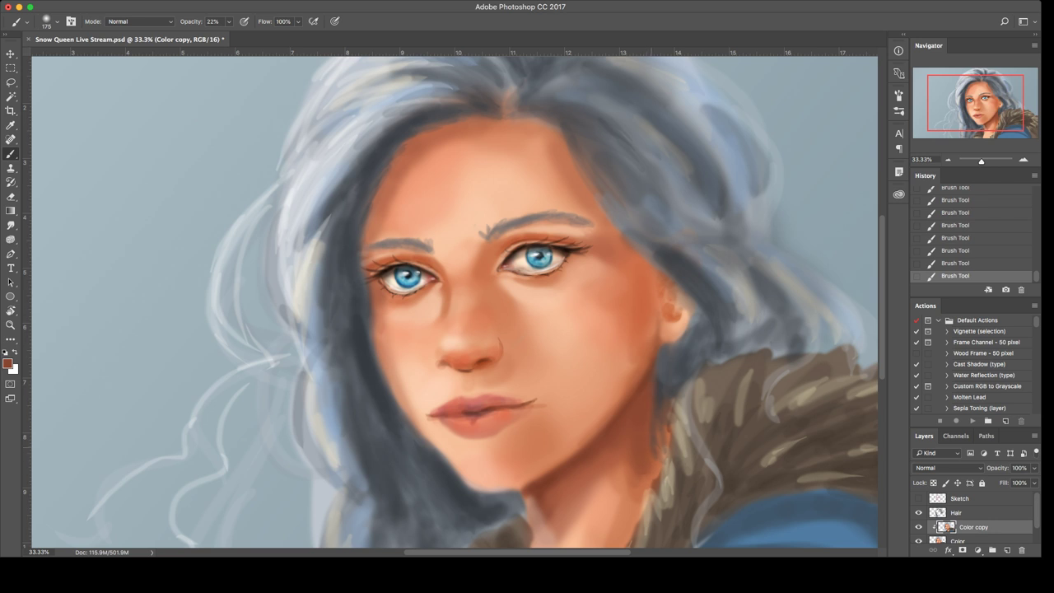
{"action": "left_click", "coordinate": [649, 401], "text": "alt"}
Step: Erase the hair covering the side of the neck below the ear on the Hair layer, and return to the Brush on Color copy
{"action": "left_click", "coordinate": [957, 513]}
{"action": "key", "text": "e"}
{"action": "mouse_move", "coordinate": [663, 406]}
{"action": "left_mouse_down"}
{"action": "mouse_move", "coordinate": [657, 430]}
{"action": "mouse_move", "coordinate": [667, 403]}
{"action": "mouse_move", "coordinate": [708, 381]}
{"action": "left_mouse_up"}
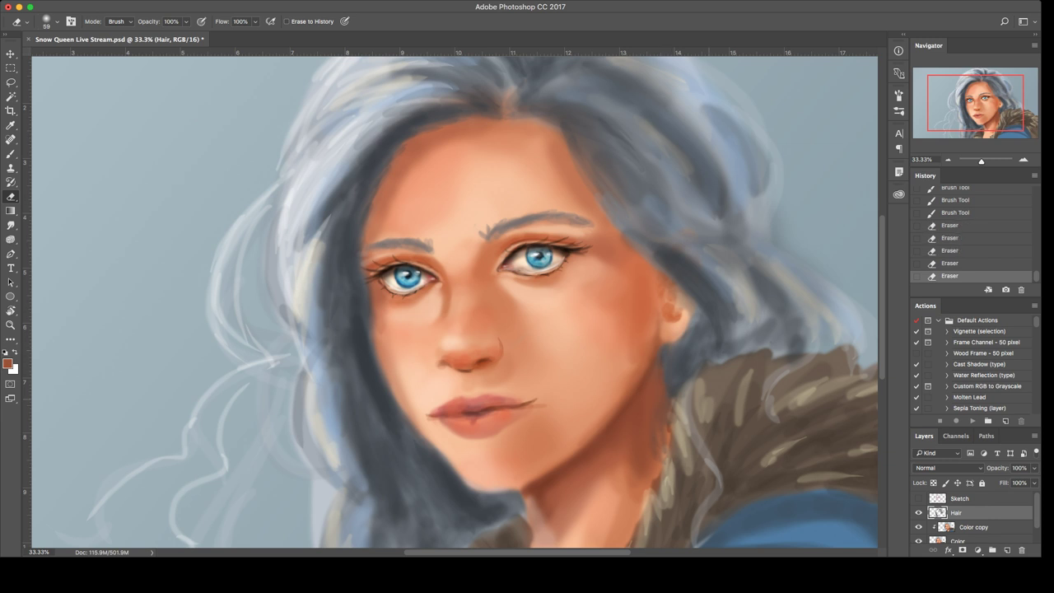
{"action": "key", "text": "alt+bracketleft"}
{"action": "key", "text": "b"}
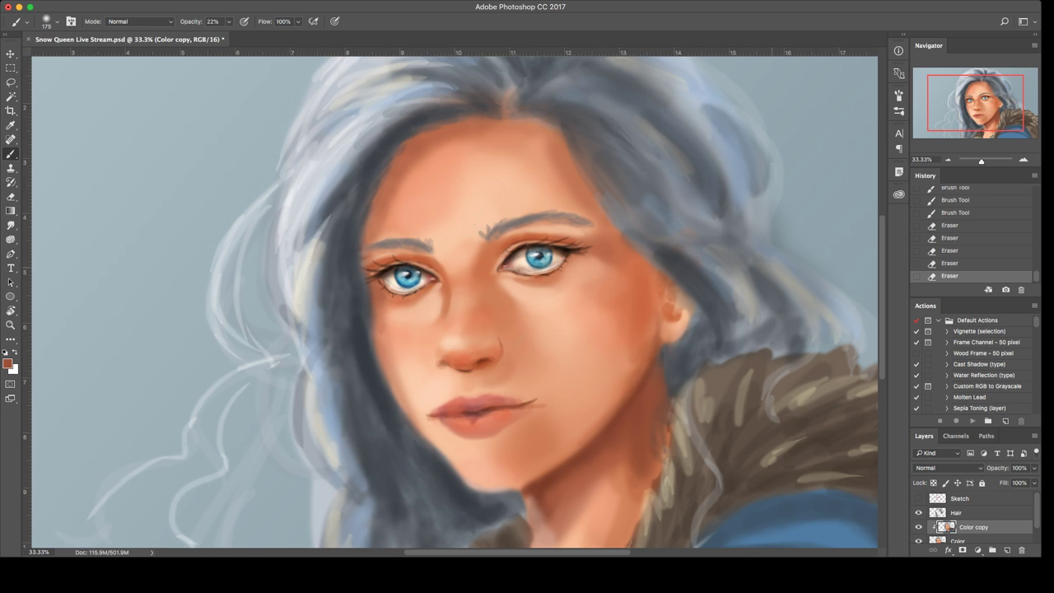
Step: Shade beneath the lower lip with a sampled skin tone and a 150 px brush, and undo the last stroke
{"action": "key", "text": "bracketright"}
{"action": "key", "text": "bracketright"}
{"action": "key", "text": "bracketleft"}
{"action": "key", "text": "bracketleft"}
{"action": "left_click", "coordinate": [519, 440], "text": "alt"}
{"action": "mouse_move", "coordinate": [504, 445]}
{"action": "left_mouse_down"}
{"action": "mouse_move", "coordinate": [463, 441]}
{"action": "mouse_move", "coordinate": [489, 447]}
{"action": "left_mouse_up"}
{"action": "left_click_drag", "start_coordinate": [473, 445], "coordinate": [500, 441]}
{"action": "left_click", "coordinate": [571, 466], "text": "alt"}
{"action": "key", "text": "super+z"}
Step: Blend the shadow beneath the lower lip into the chin with sampled skin tones, and enlarge the brush to 250 px
{"action": "left_click", "coordinate": [464, 445], "text": "alt"}
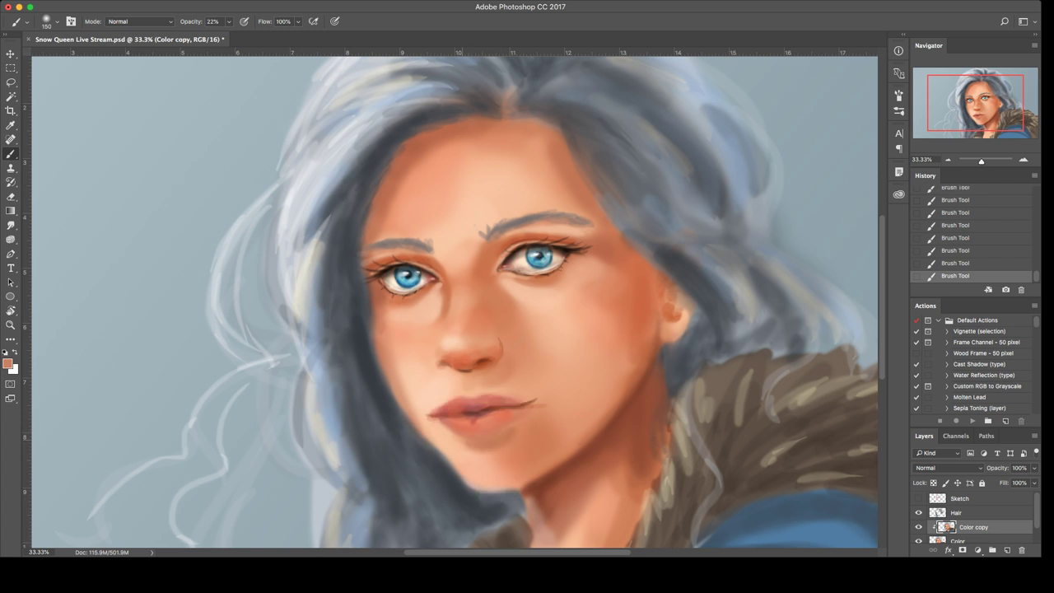
{"action": "left_click", "coordinate": [476, 438], "text": "alt"}
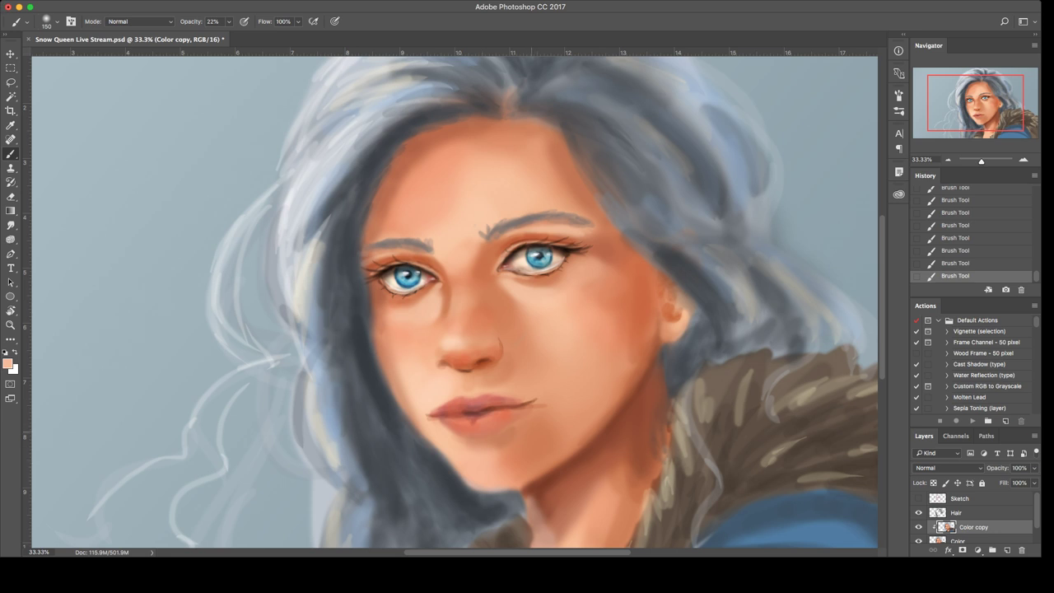
{"action": "left_click", "coordinate": [495, 435], "text": "alt"}
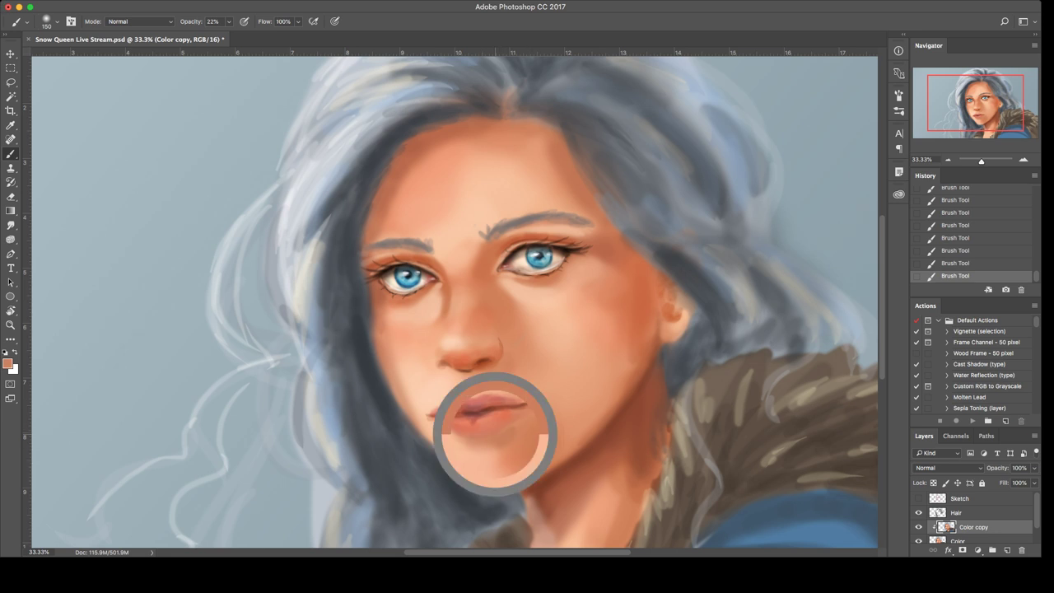
{"action": "key", "text": "bracketright"}
{"action": "key", "text": "bracketright"}
{"action": "key", "text": "bracketright"}
{"action": "key", "text": "bracketright"}
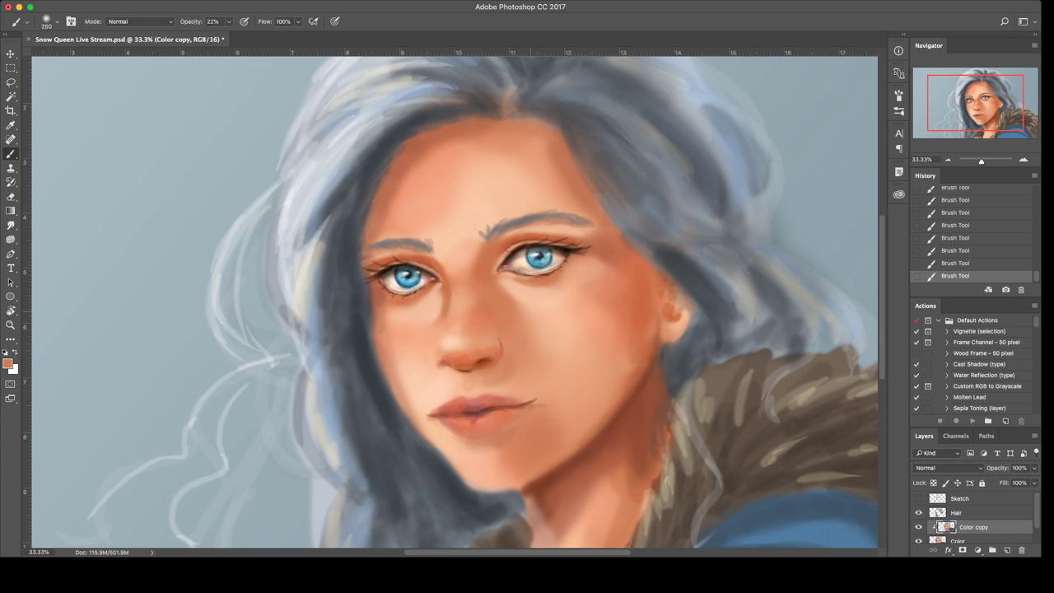
Step: Soften the far nostril's edge and the skin above the upper lip with sampled skin tones, undoing the first stroke
{"action": "left_click", "coordinate": [597, 420], "text": "alt"}
{"action": "mouse_move", "coordinate": [504, 336]}
{"action": "left_mouse_down"}
{"action": "mouse_move", "coordinate": [492, 375]}
{"action": "mouse_move", "coordinate": [515, 349]}
{"action": "left_mouse_up"}
{"action": "key", "text": "super+z"}
{"action": "left_click_drag", "start_coordinate": [475, 379], "coordinate": [502, 369]}
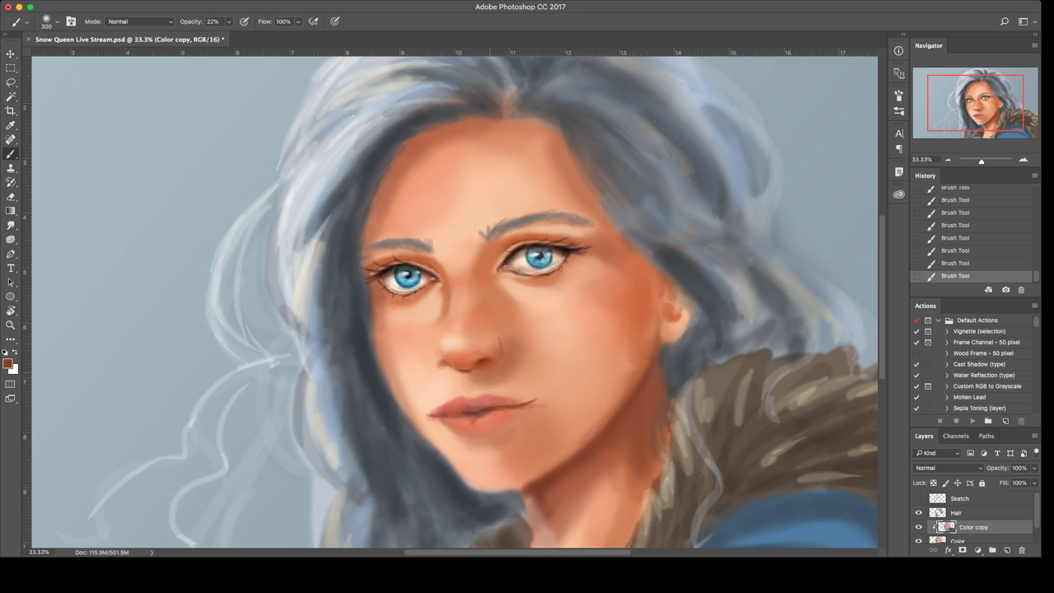
{"action": "left_click", "coordinate": [494, 377], "text": "alt"}
{"action": "left_click", "coordinate": [511, 384], "text": "alt"}
{"action": "left_click", "coordinate": [488, 362], "text": "alt"}
{"action": "left_click", "coordinate": [533, 364], "text": "alt"}
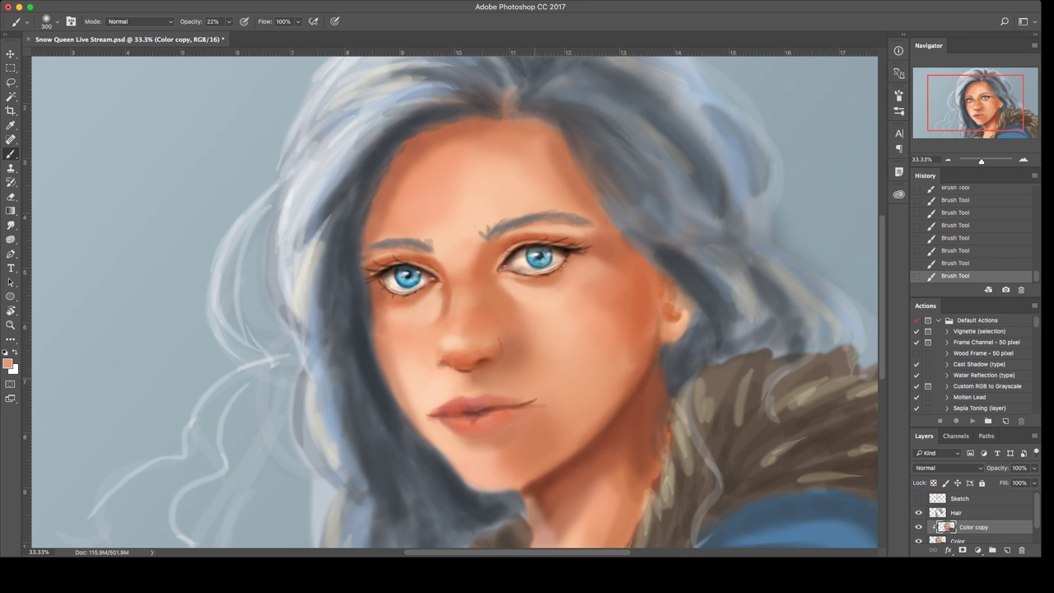
Step: Blend sampled skin tones across the larger cheek beside the nose and mouth with a 300-pixel brush
{"action": "left_click", "coordinate": [541, 343], "text": "alt"}
{"action": "left_click", "coordinate": [545, 318], "text": "alt"}
{"action": "left_click", "coordinate": [543, 443], "text": "alt"}
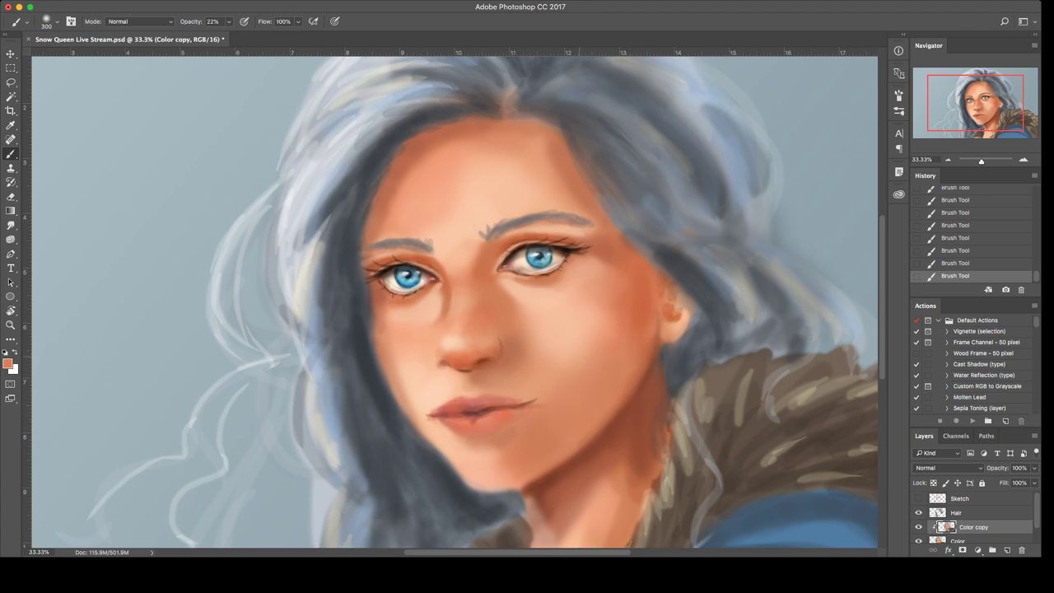
{"action": "left_click", "coordinate": [585, 339], "text": "alt"}
{"action": "left_click", "coordinate": [530, 297], "text": "alt"}
Step: Refine the nose's side, tip and nostril with a smaller brush and tones sampled around the nose
{"action": "key", "text": "bracketleft"}
{"action": "key", "text": "bracketleft"}
{"action": "key", "text": "bracketleft"}
{"action": "key", "text": "bracketleft"}
{"action": "key", "text": "d"}
{"action": "left_click", "coordinate": [446, 362], "text": "alt"}
{"action": "key", "text": "d"}
{"action": "left_click", "coordinate": [425, 344], "text": "alt"}
{"action": "left_click", "coordinate": [450, 322], "text": "alt"}
{"action": "left_click", "coordinate": [446, 350], "text": "alt"}
{"action": "left_click", "coordinate": [443, 333], "text": "alt"}
{"action": "left_click", "coordinate": [455, 341], "text": "alt"}
{"action": "left_click_drag", "start_coordinate": [485, 344], "coordinate": [494, 340]}
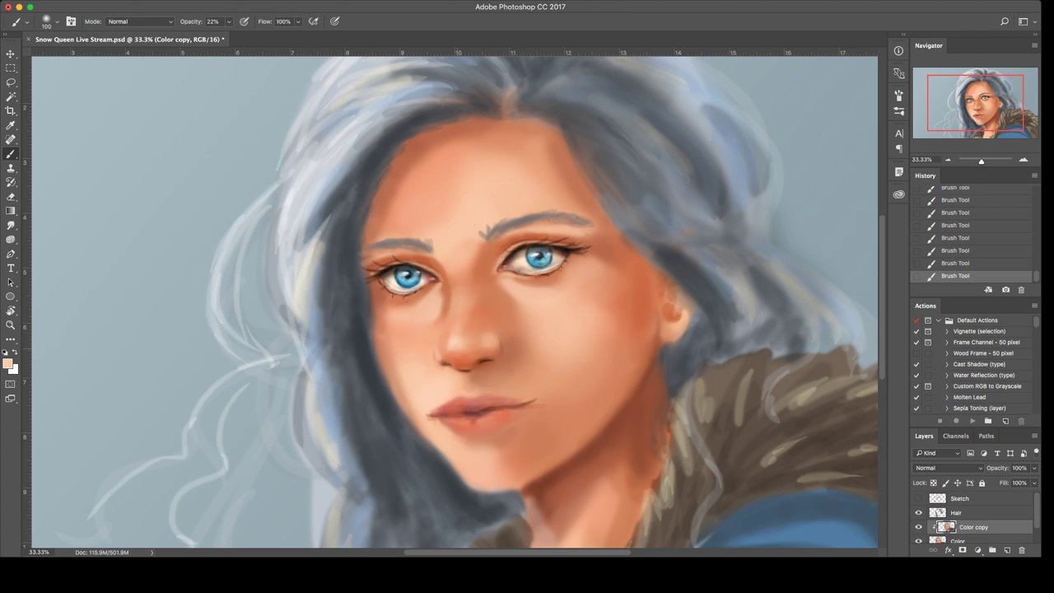
Step: Smooth the nose bridge and its shaded side with sampled highlight and shadow tones
{"action": "left_click", "coordinate": [493, 343], "text": "alt"}
{"action": "left_click", "coordinate": [452, 326], "text": "alt"}
{"action": "left_click", "coordinate": [448, 290], "text": "alt"}
{"action": "left_click", "coordinate": [459, 331], "text": "alt"}
{"action": "left_click", "coordinate": [458, 342], "text": "alt"}
Step: Try a sampled chin tone below the mouth's left corner with a 250-pixel brush, undoing the last strokes
{"action": "key", "text": "bracketright"}
{"action": "key", "text": "bracketright"}
{"action": "key", "text": "bracketright"}
{"action": "left_click", "coordinate": [517, 444], "text": "alt"}
{"action": "left_click_drag", "start_coordinate": [427, 422], "coordinate": [451, 446]}
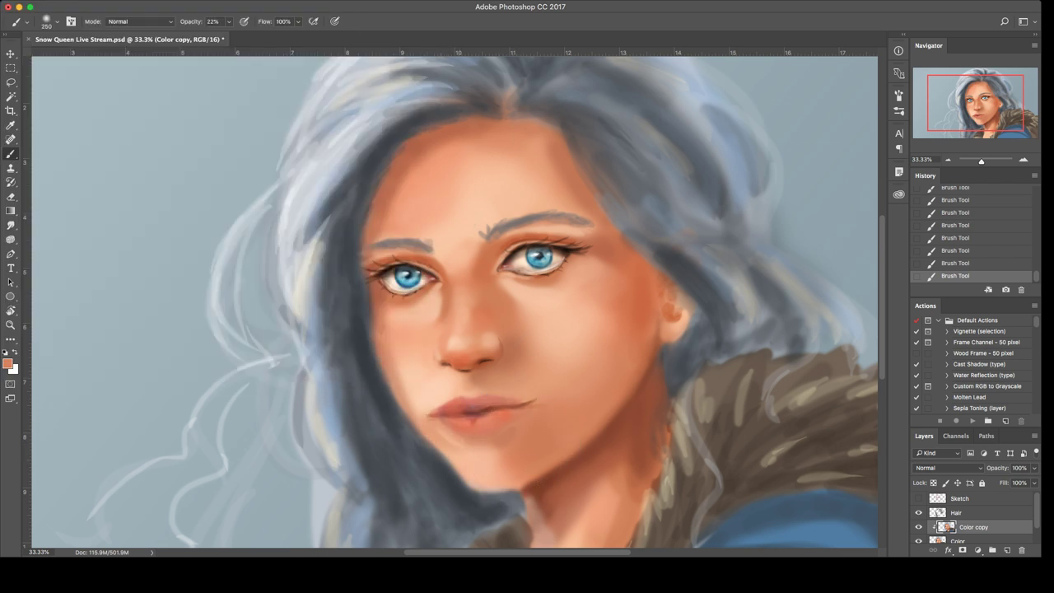
{"action": "key", "text": "super+alt+z"}
{"action": "key", "text": "super+alt+z"}
Step: Merge the Color copy layer into Color and duplicate Color as a new clipped working layer
{"action": "key", "text": "super+e"}
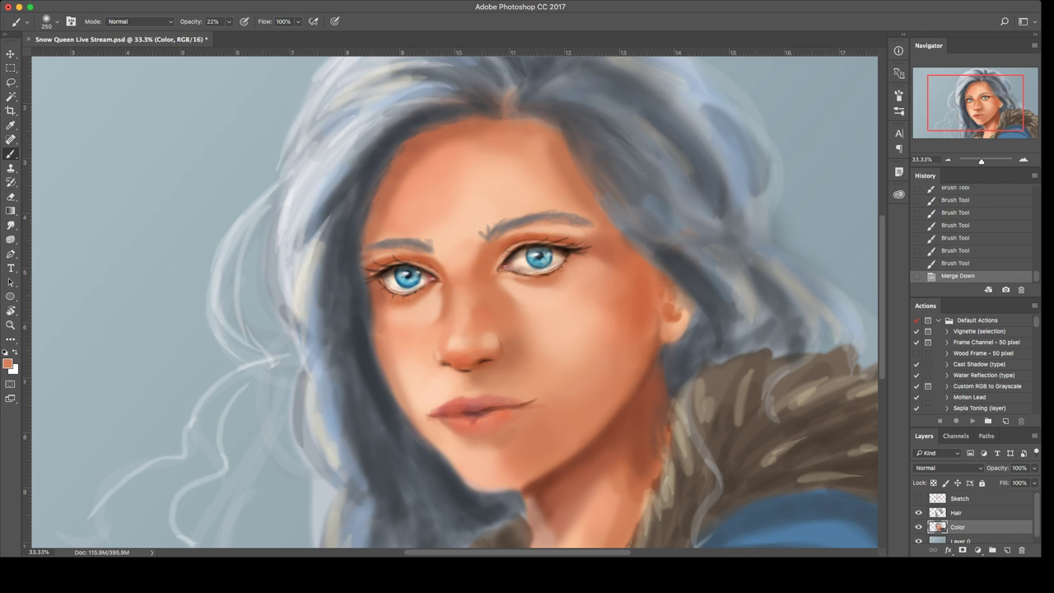
{"action": "key", "text": "super+j"}
{"action": "key", "text": "super+alt+g"}
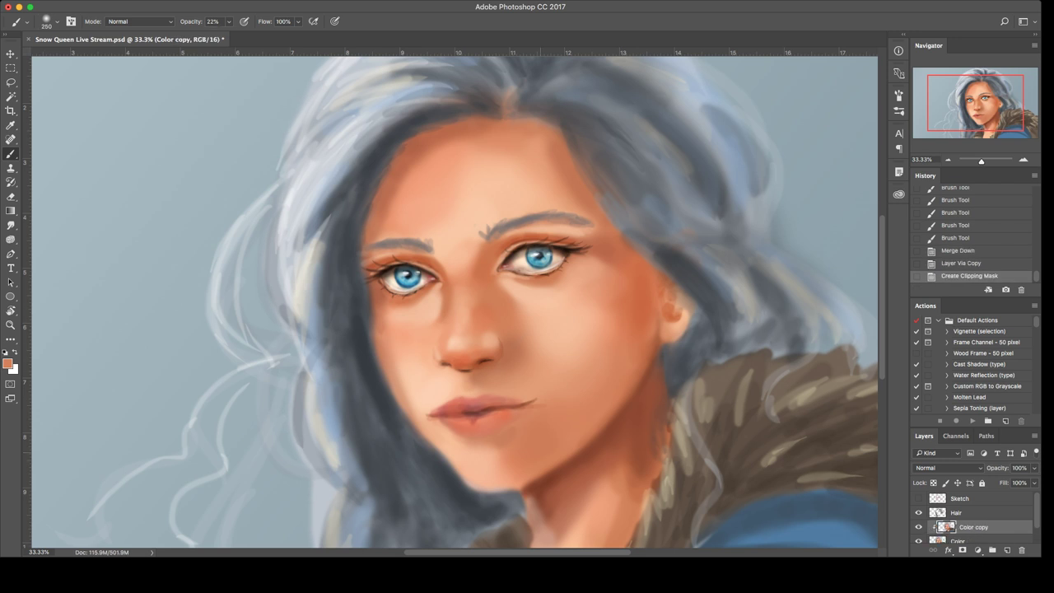
Step: Blend skin tones from the mouth's left corner toward the chin, using a lighter tone sampled above the lips
{"action": "left_click_drag", "start_coordinate": [435, 429], "coordinate": [466, 458]}
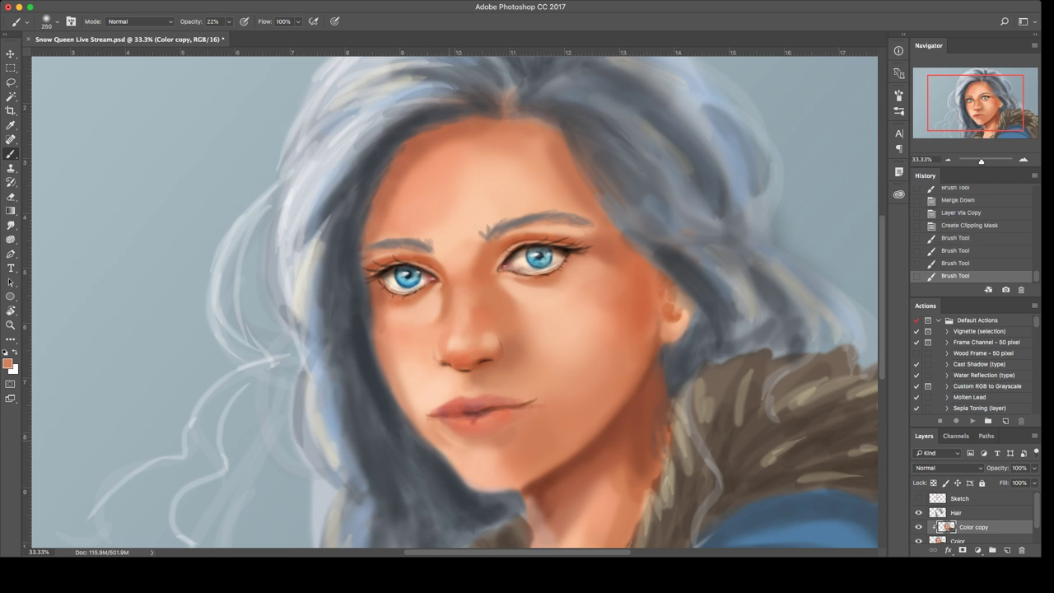
{"action": "left_click", "coordinate": [449, 380], "text": "alt"}
{"action": "left_click_drag", "start_coordinate": [436, 416], "coordinate": [454, 444]}
{"action": "left_click_drag", "start_coordinate": [440, 424], "coordinate": [463, 453]}
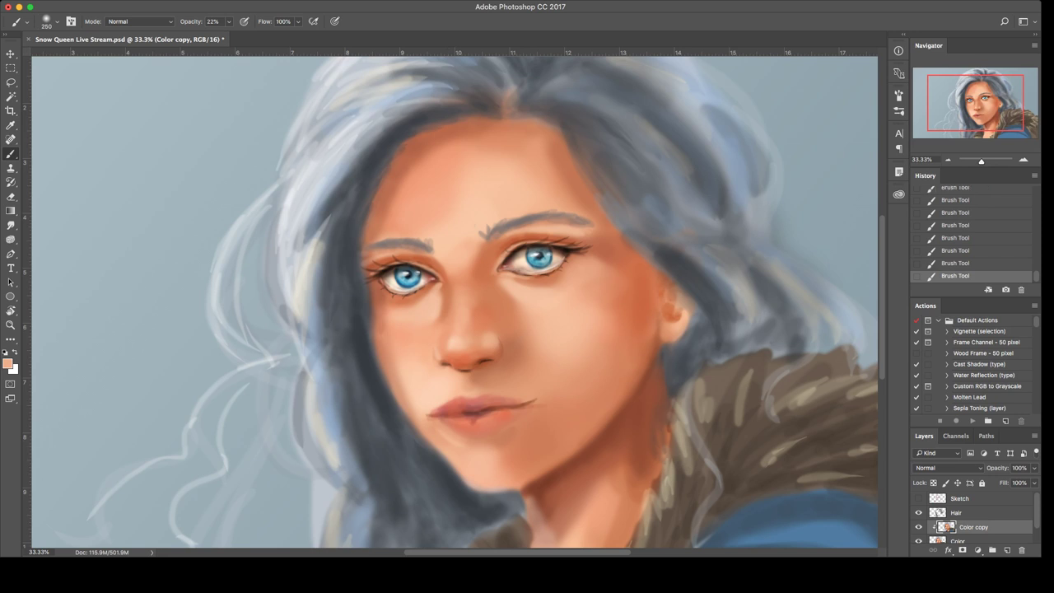
Step: Erase a small area of the Hair layer at the face's edge and return to painting on Color copy
{"action": "key", "text": "alt+bracketright"}
{"action": "key", "text": "e"}
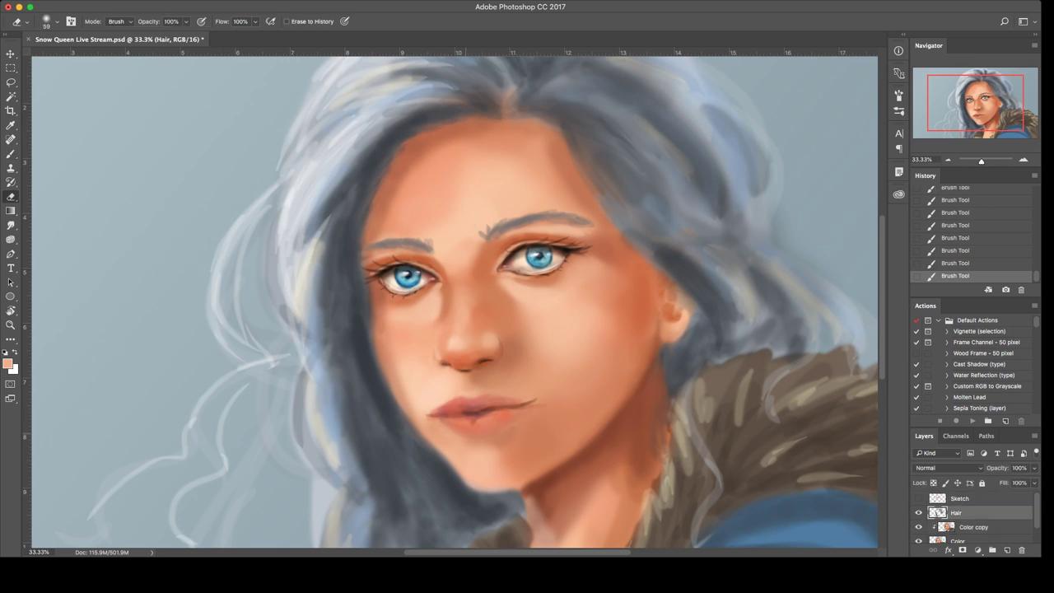
{"action": "key", "text": "alt+bracketleft"}
{"action": "key", "text": "b"}
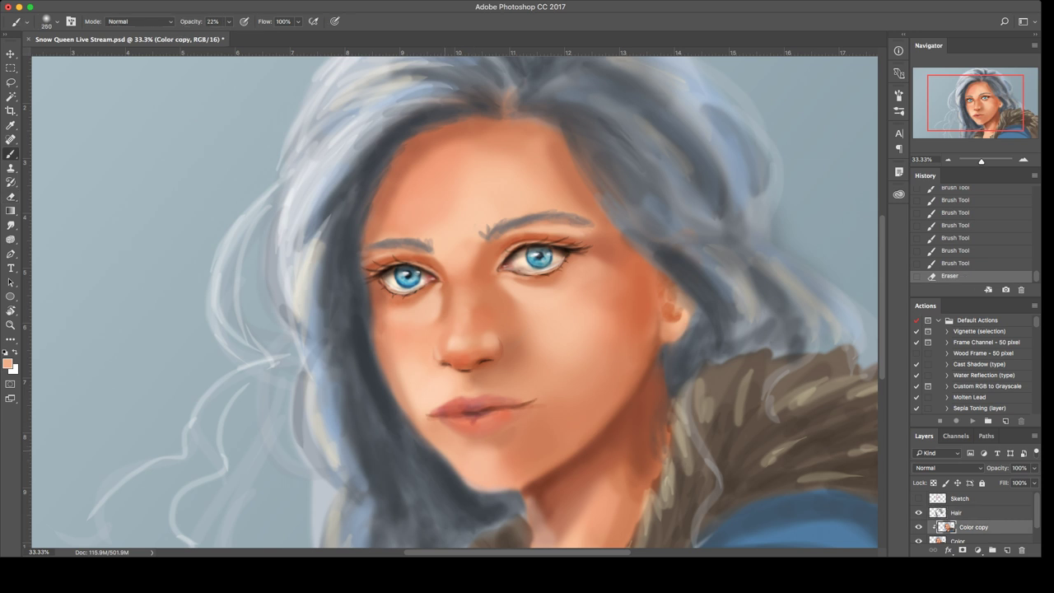
Step: Paint skin tone over the mouth's left corner to shorten the lip line
{"action": "left_click_drag", "start_coordinate": [416, 387], "coordinate": [428, 421]}
{"action": "left_click_drag", "start_coordinate": [418, 395], "coordinate": [430, 424]}
{"action": "left_click_drag", "start_coordinate": [420, 398], "coordinate": [428, 422]}
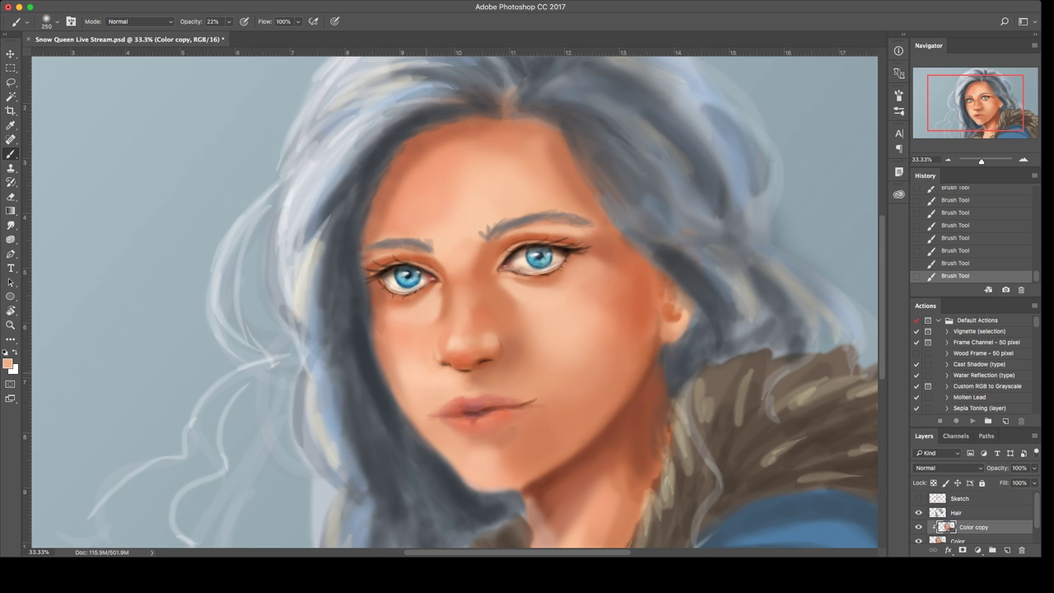
Step: Blend sampled skin tones over the nose bridge, the nose's left side and the adjoining cheek
{"action": "left_click", "coordinate": [419, 315], "text": "alt"}
{"action": "key", "text": "bracketright"}
{"action": "key", "text": "bracketright"}
{"action": "key", "text": "bracketright"}
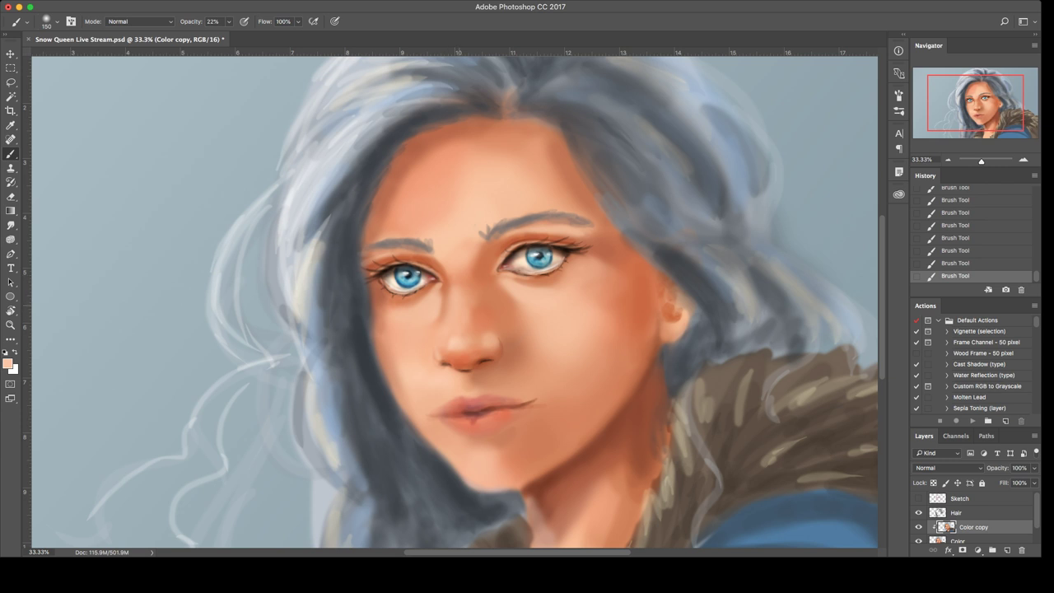
{"action": "left_click", "coordinate": [471, 311], "text": "alt"}
{"action": "left_click", "coordinate": [477, 321], "text": "alt"}
{"action": "left_click", "coordinate": [433, 327], "text": "alt"}
{"action": "left_click", "coordinate": [433, 365], "text": "alt"}
{"action": "left_click", "coordinate": [453, 342], "text": "alt"}
Step: Redraw both ends of the mouth line in a dark red sampled from the lips with a 50-pixel brush
{"action": "key", "text": "bracketleft"}
{"action": "key", "text": "bracketleft"}
{"action": "left_click", "coordinate": [430, 346], "text": "alt"}
{"action": "key", "text": "d"}
{"action": "left_click", "coordinate": [466, 413], "text": "alt"}
{"action": "left_click_drag", "start_coordinate": [429, 423], "coordinate": [443, 419]}
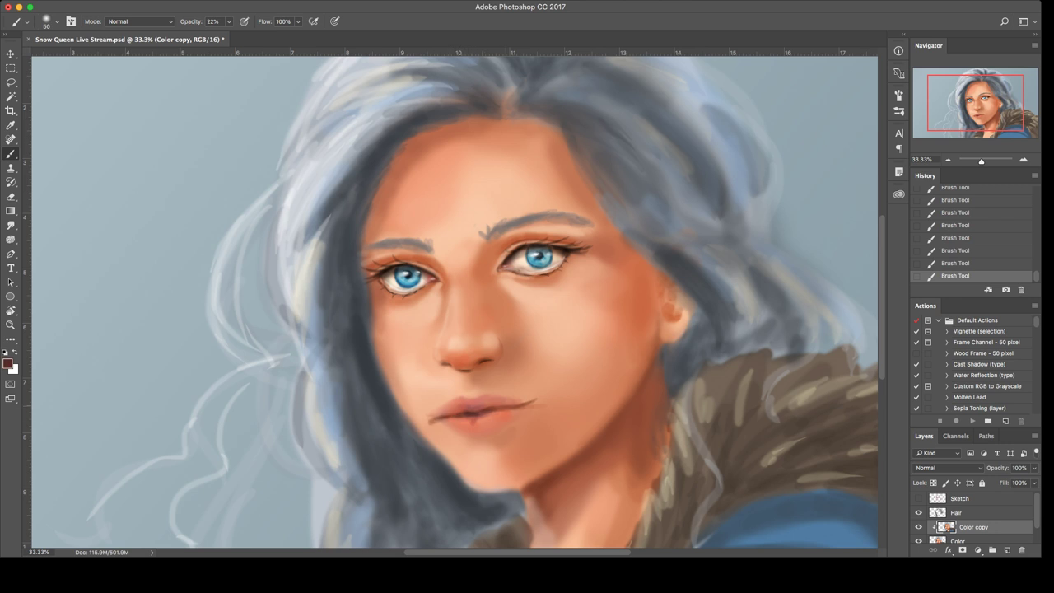
{"action": "left_click_drag", "start_coordinate": [506, 407], "coordinate": [529, 404]}
Step: Paint a soft shadow beneath the lower lip, undoing unwanted strokes along the way
{"action": "mouse_move", "coordinate": [460, 438]}
{"action": "left_mouse_down"}
{"action": "mouse_move", "coordinate": [504, 429]}
{"action": "mouse_move", "coordinate": [492, 438]}
{"action": "left_mouse_up"}
{"action": "key", "text": "super+z"}
{"action": "mouse_move", "coordinate": [481, 440]}
{"action": "left_mouse_down"}
{"action": "mouse_move", "coordinate": [472, 440]}
{"action": "mouse_move", "coordinate": [496, 441]}
{"action": "mouse_move", "coordinate": [515, 419]}
{"action": "mouse_move", "coordinate": [466, 443]}
{"action": "left_mouse_up"}
{"action": "left_click", "coordinate": [477, 440], "text": "alt"}
{"action": "key", "text": "super+z"}
{"action": "left_click", "coordinate": [543, 479], "text": "alt"}
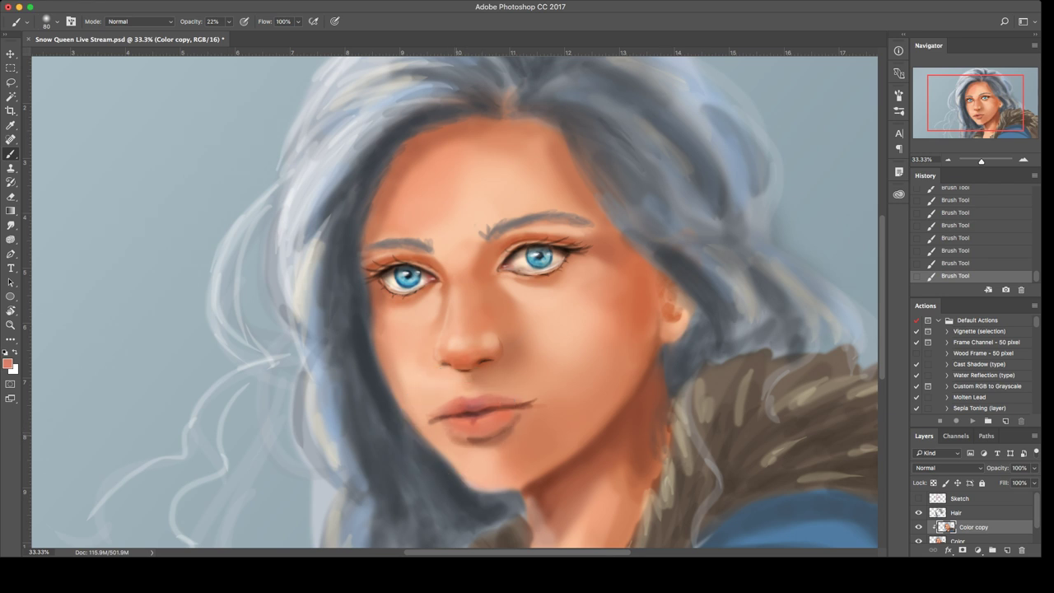
Step: Blend the lower lip and the shadow beneath it with sampled lip and chin tones
{"action": "left_click", "coordinate": [443, 443], "text": "alt"}
{"action": "left_click", "coordinate": [474, 436], "text": "alt"}
{"action": "left_click", "coordinate": [476, 440], "text": "alt"}
{"action": "left_click", "coordinate": [481, 426], "text": "alt"}
Step: Clean up the skin bordering the upper lip and mouth corner with light skin tones sampled nearby
{"action": "left_click", "coordinate": [554, 344], "text": "alt"}
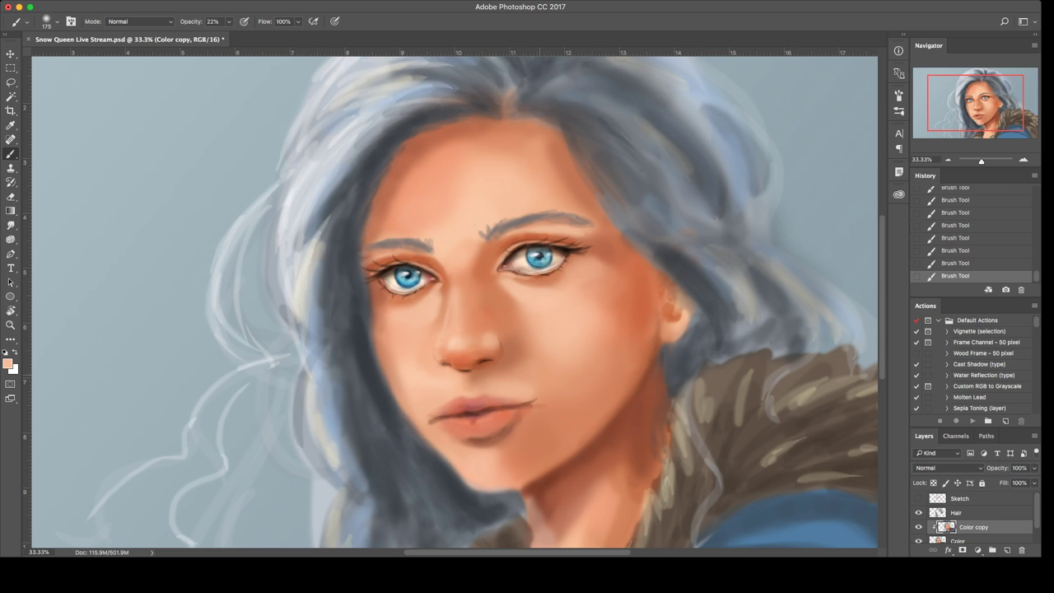
{"action": "left_click", "coordinate": [542, 384], "text": "alt"}
{"action": "left_click", "coordinate": [432, 381], "text": "alt"}
{"action": "left_click", "coordinate": [470, 386], "text": "alt"}
{"action": "left_click", "coordinate": [478, 383], "text": "alt"}
{"action": "left_click_drag", "start_coordinate": [440, 410], "coordinate": [434, 417]}
{"action": "key", "text": "i"}
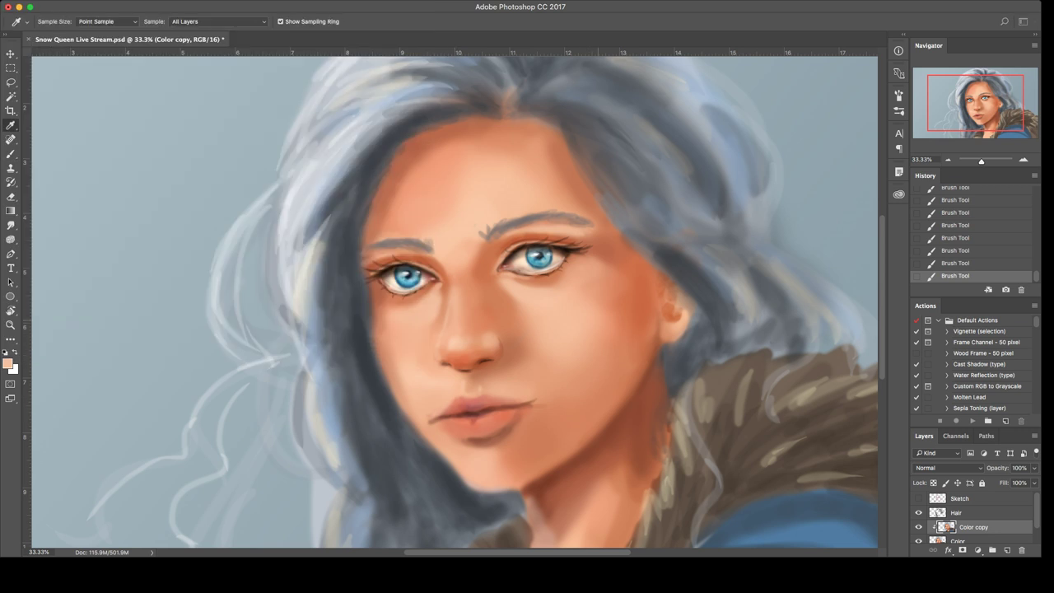
{"action": "key", "text": "b"}
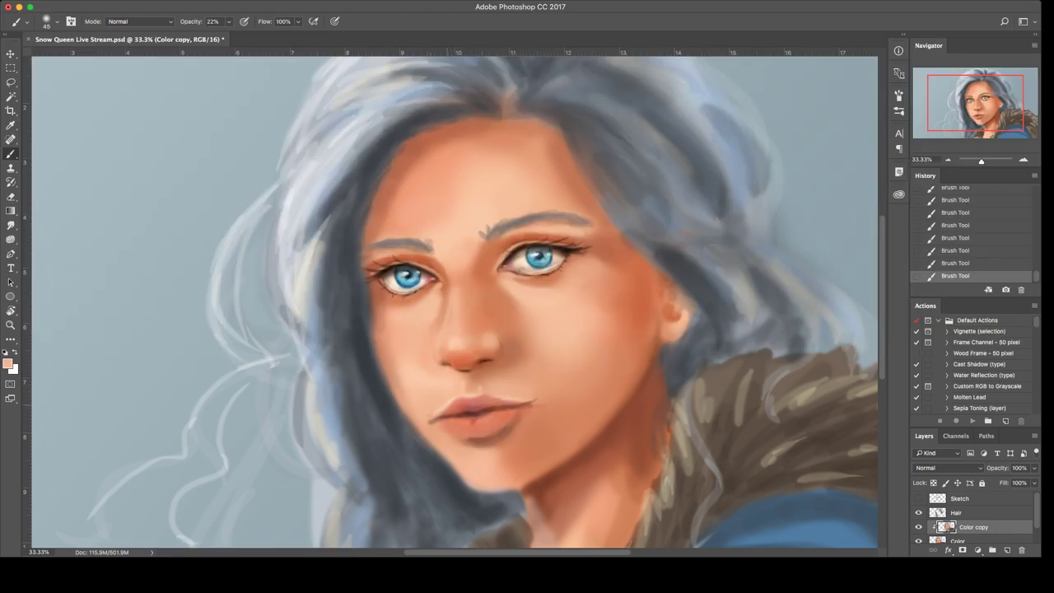
{"action": "left_click", "coordinate": [471, 390], "text": "alt"}
Step: Brighten the larger cheek with a pale pink skin tone using a brush enlarged to 300 pixels
{"action": "key", "text": "bracketright"}
{"action": "key", "text": "bracketright"}
{"action": "key", "text": "bracketright"}
{"action": "key", "text": "bracketright"}
{"action": "key", "text": "i"}
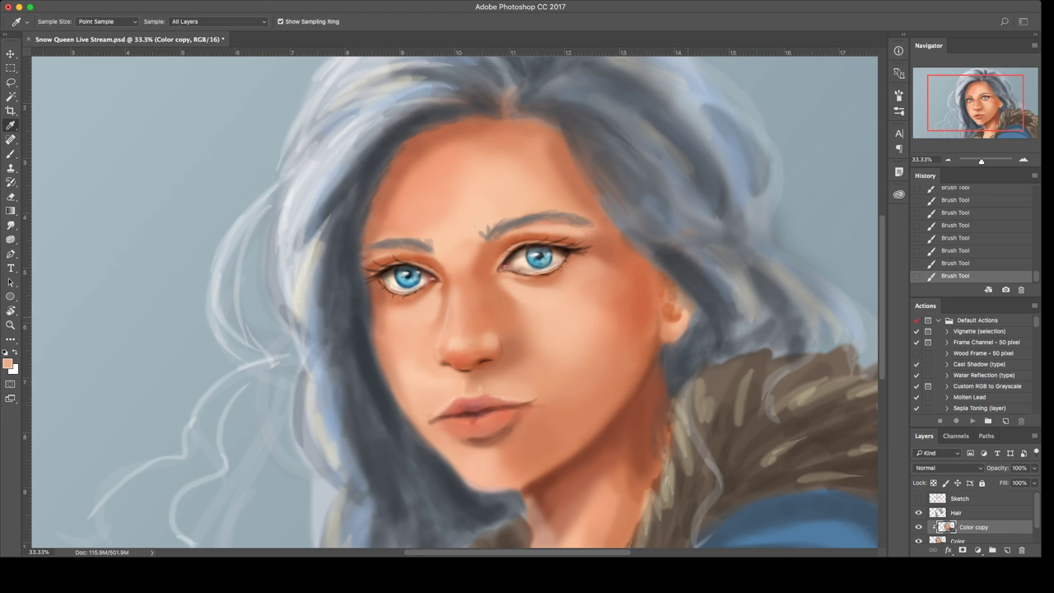
{"action": "key", "text": "b"}
{"action": "key", "text": "bracketright"}
{"action": "key", "text": "bracketright"}
{"action": "key", "text": "bracketright"}
{"action": "key", "text": "bracketright"}
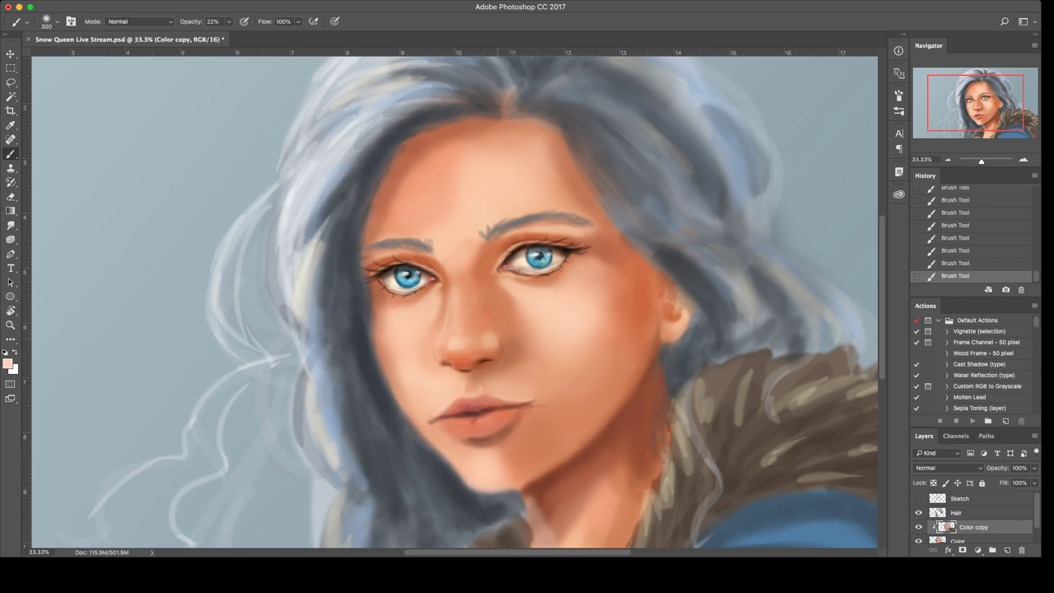
Step: Paint small pale highlight strokes on the lower lip with a 35-pixel brush
{"action": "key", "text": "bracketleft"}
{"action": "key", "text": "bracketleft"}
{"action": "key", "text": "bracketleft"}
{"action": "key", "text": "super+minus"}
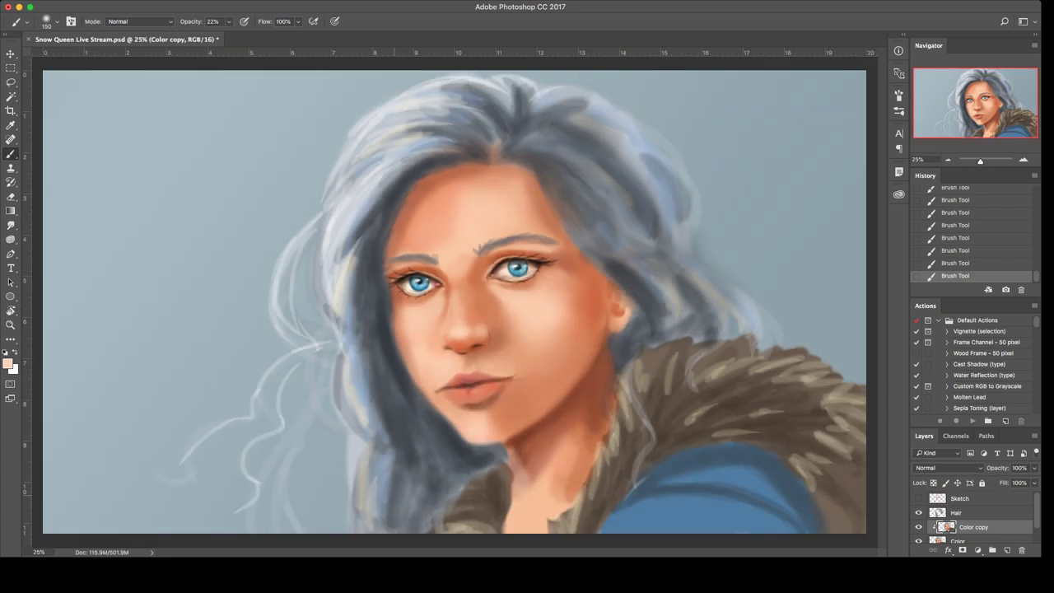
{"action": "key", "text": "super+equal"}
{"action": "key", "text": "super+equal"}
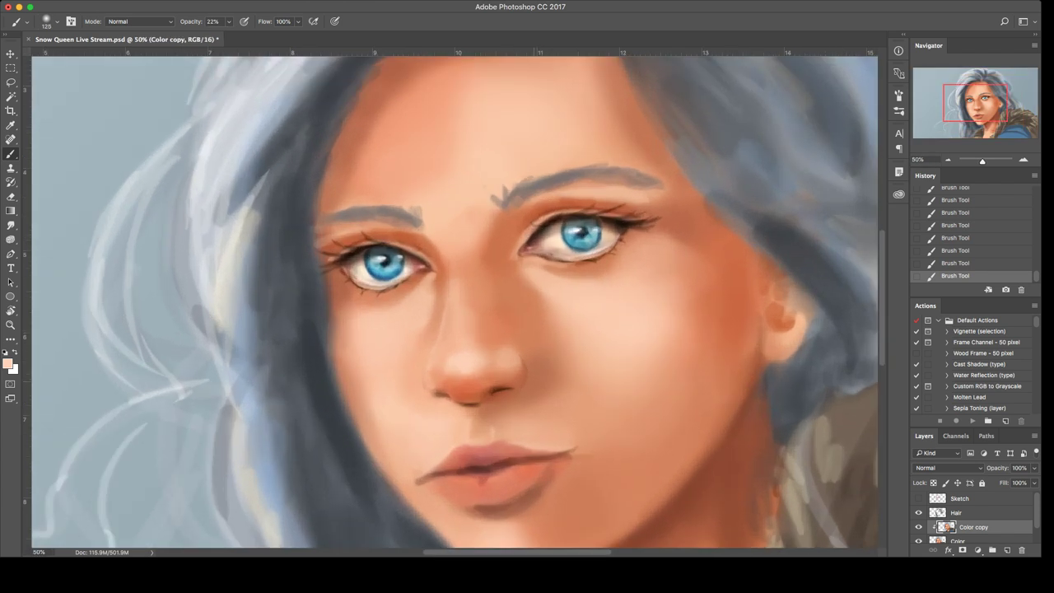
{"action": "key", "text": "bracketleft"}
{"action": "key", "text": "bracketleft"}
{"action": "scroll", "coordinate": [455, 298], "scroll_direction": "down", "scroll_amount": 4}
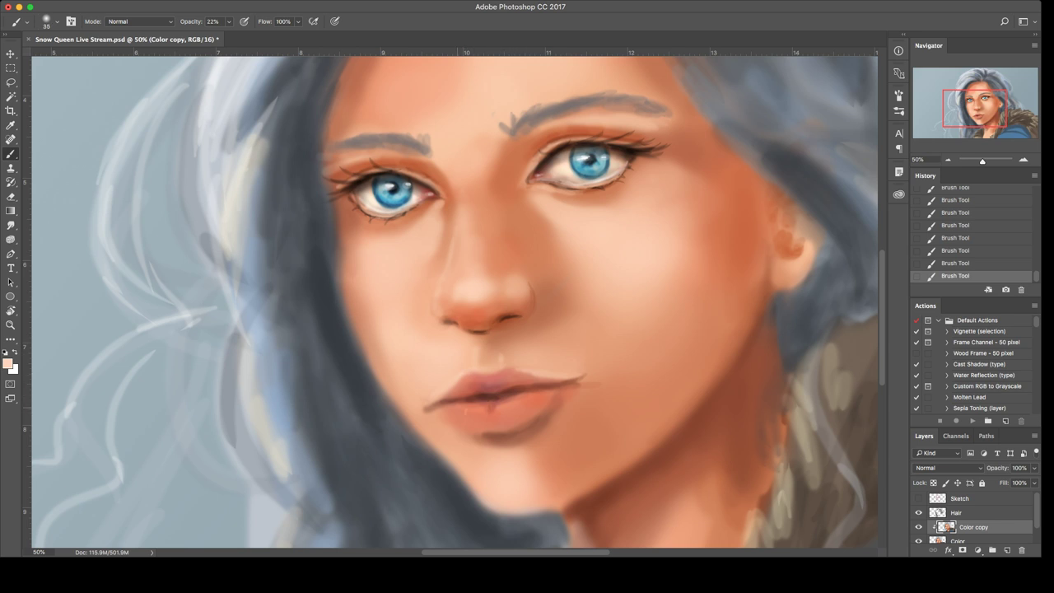
{"action": "left_click_drag", "start_coordinate": [460, 404], "coordinate": [463, 414]}
{"action": "mouse_move", "coordinate": [476, 409]}
{"action": "left_mouse_down"}
{"action": "mouse_move", "coordinate": [478, 422]}
{"action": "mouse_move", "coordinate": [468, 417]}
{"action": "left_mouse_up"}
{"action": "left_click_drag", "start_coordinate": [470, 406], "coordinate": [472, 416]}
Step: Refine the parting line between the lips and the adjoining lip color with sampled red and pink tones
{"action": "left_click", "coordinate": [485, 391], "text": "alt"}
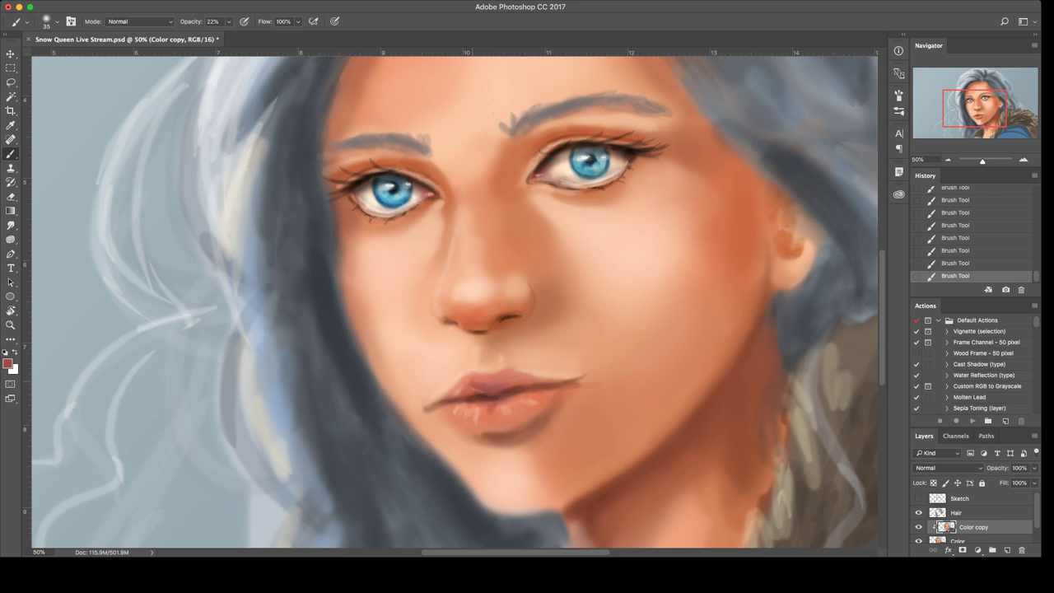
{"action": "left_click", "coordinate": [482, 382], "text": "alt"}
{"action": "left_click", "coordinate": [479, 396], "text": "alt"}
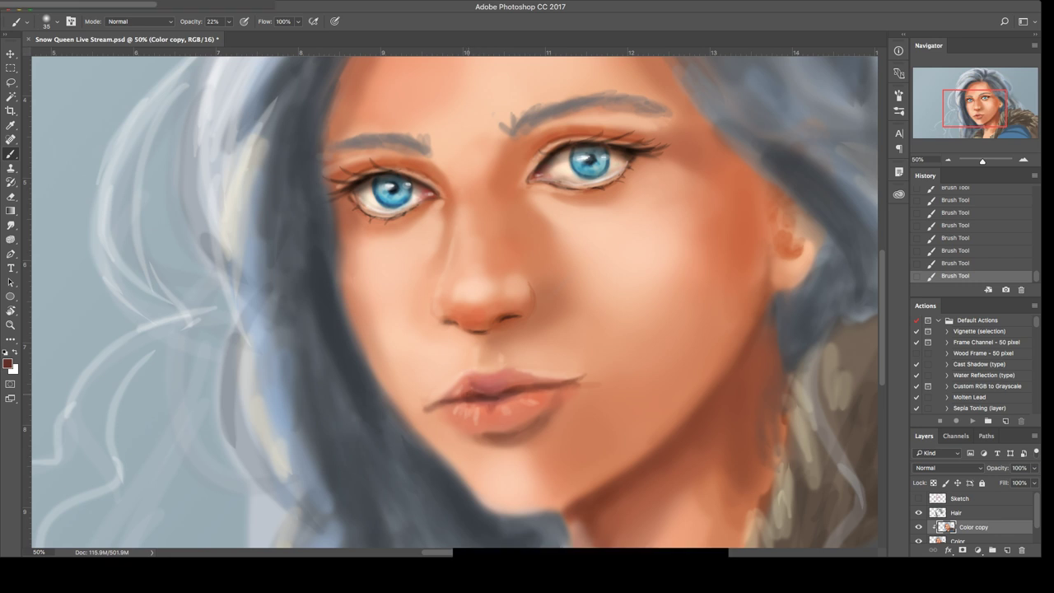
{"action": "left_click", "coordinate": [476, 400], "text": "alt"}
{"action": "left_click_drag", "start_coordinate": [482, 391], "coordinate": [474, 392]}
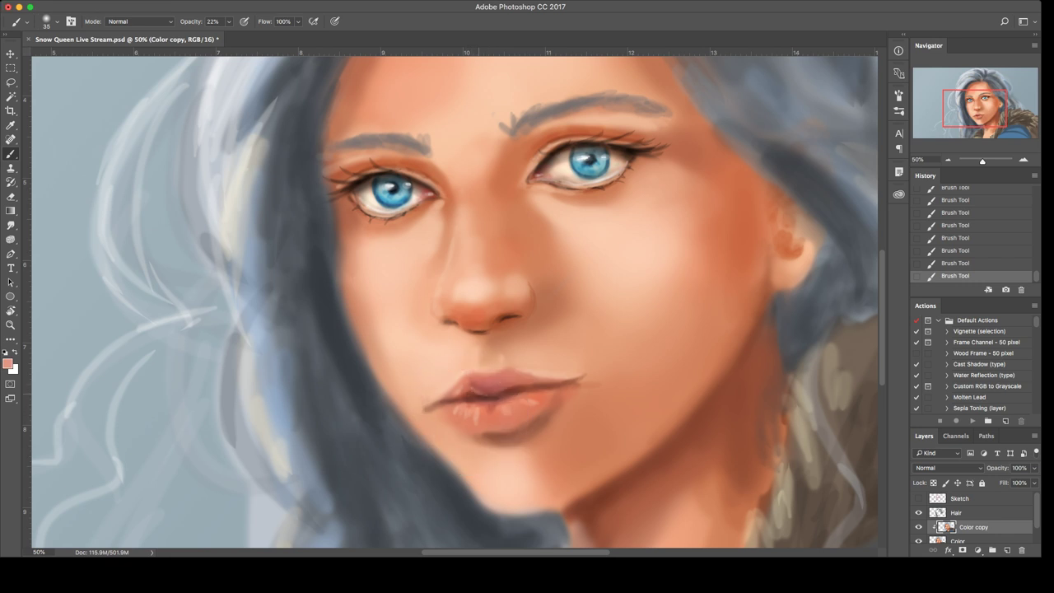
{"action": "left_click", "coordinate": [472, 396], "text": "alt"}
{"action": "left_click", "coordinate": [441, 367], "text": "alt"}
Step: Reset the colors to white and add bright highlights to the upper lip's edge and the lower lip
{"action": "key", "text": "d"}
{"action": "key", "text": "x"}
{"action": "mouse_move", "coordinate": [453, 394]}
{"action": "left_mouse_down"}
{"action": "mouse_move", "coordinate": [473, 385]}
{"action": "mouse_move", "coordinate": [466, 419]}
{"action": "mouse_move", "coordinate": [478, 417]}
{"action": "left_mouse_up"}
{"action": "left_click_drag", "start_coordinate": [482, 411], "coordinate": [488, 417]}
Step: Define the lip creases and the mouth line's right end with sampled reds and a finer brush
{"action": "left_click", "coordinate": [483, 404], "text": "alt"}
{"action": "left_click", "coordinate": [483, 399], "text": "alt"}
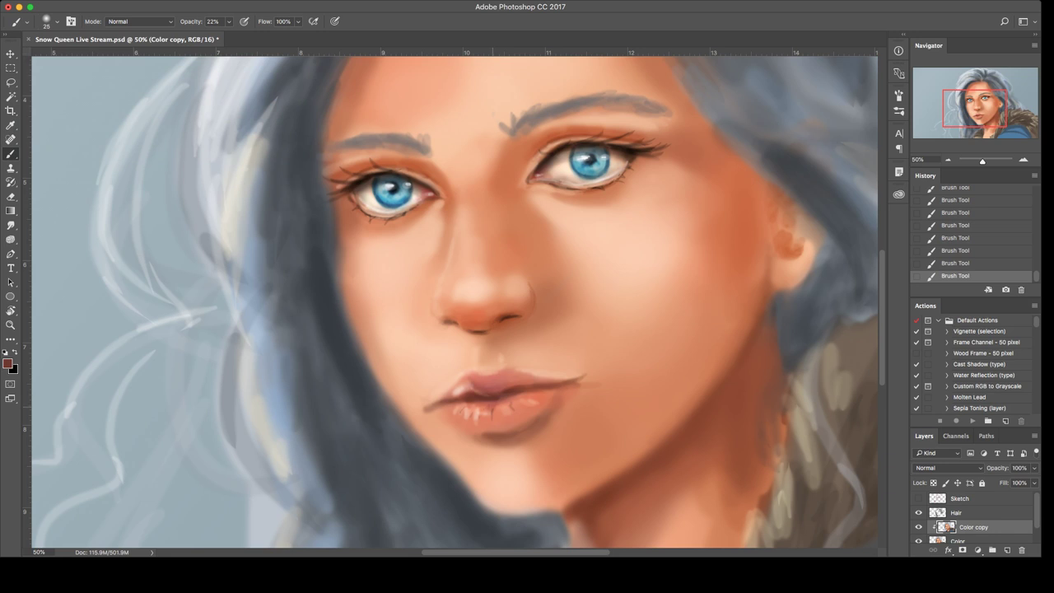
{"action": "left_click", "coordinate": [494, 409], "text": "alt"}
{"action": "left_click", "coordinate": [459, 389], "text": "alt"}
{"action": "key", "text": "bracketleft"}
{"action": "key", "text": "bracketleft"}
{"action": "left_click_drag", "start_coordinate": [522, 388], "coordinate": [547, 387]}
{"action": "key", "text": "bracketright"}
{"action": "key", "text": "bracketright"}
{"action": "key", "text": "bracketright"}
{"action": "key", "text": "ctrl+minus"}
{"action": "key", "text": "ctrl+minus"}
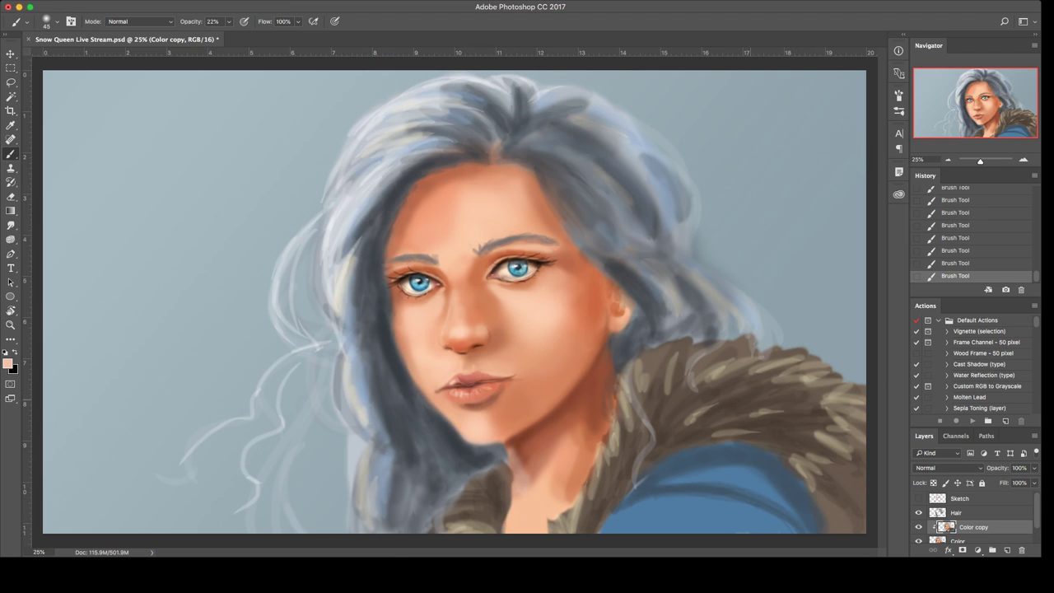
Step: Save the document and renew the clipped working layer by merging it into Color and duplicating Color
{"action": "key", "text": "ctrl+s"}
{"action": "key", "text": "ctrl+e"}
{"action": "key", "text": "ctrl+j"}
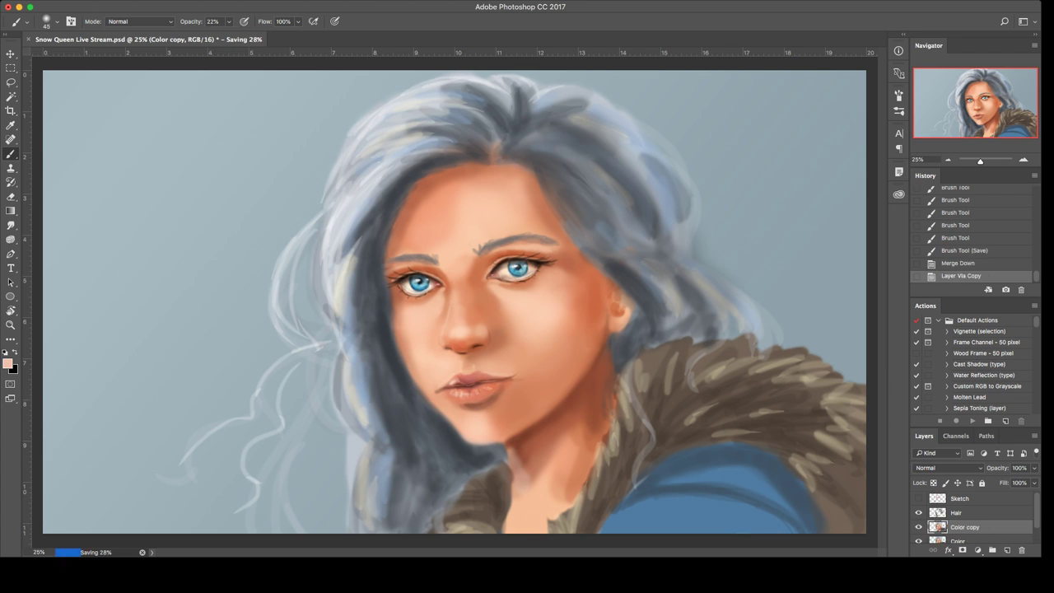
{"action": "key", "text": "ctrl+alt+g"}
Step: Lasso the mouth, feather the selection and widen it to about 107% with Free Transform
{"action": "key", "text": "l"}
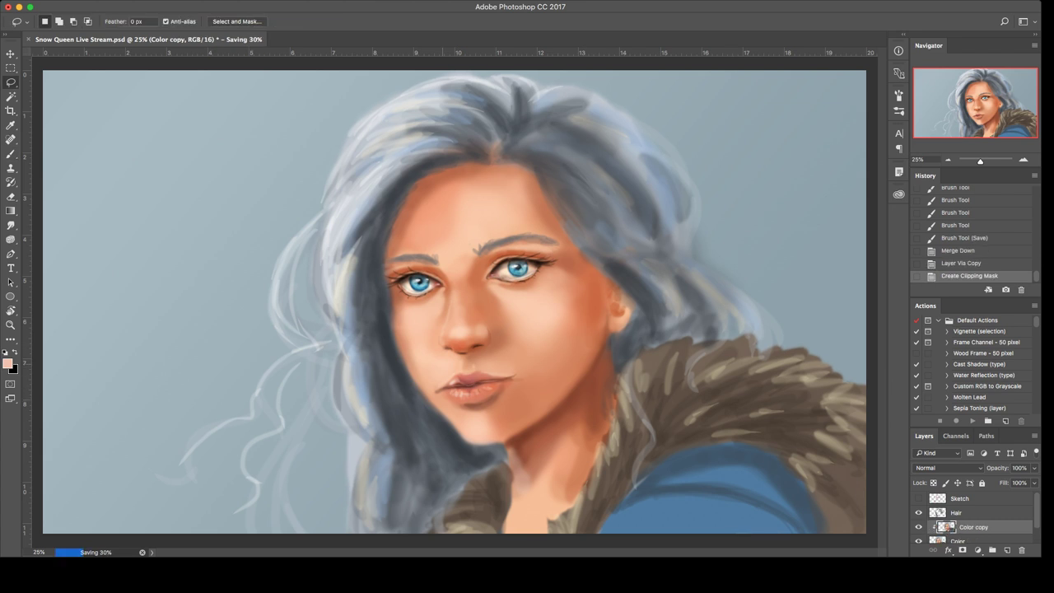
{"action": "mouse_move", "coordinate": [442, 365]}
{"action": "left_mouse_down"}
{"action": "mouse_move", "coordinate": [437, 398]}
{"action": "mouse_move", "coordinate": [464, 409]}
{"action": "mouse_move", "coordinate": [512, 405]}
{"action": "mouse_move", "coordinate": [527, 377]}
{"action": "mouse_move", "coordinate": [497, 360]}
{"action": "mouse_move", "coordinate": [441, 364]}
{"action": "left_mouse_up"}
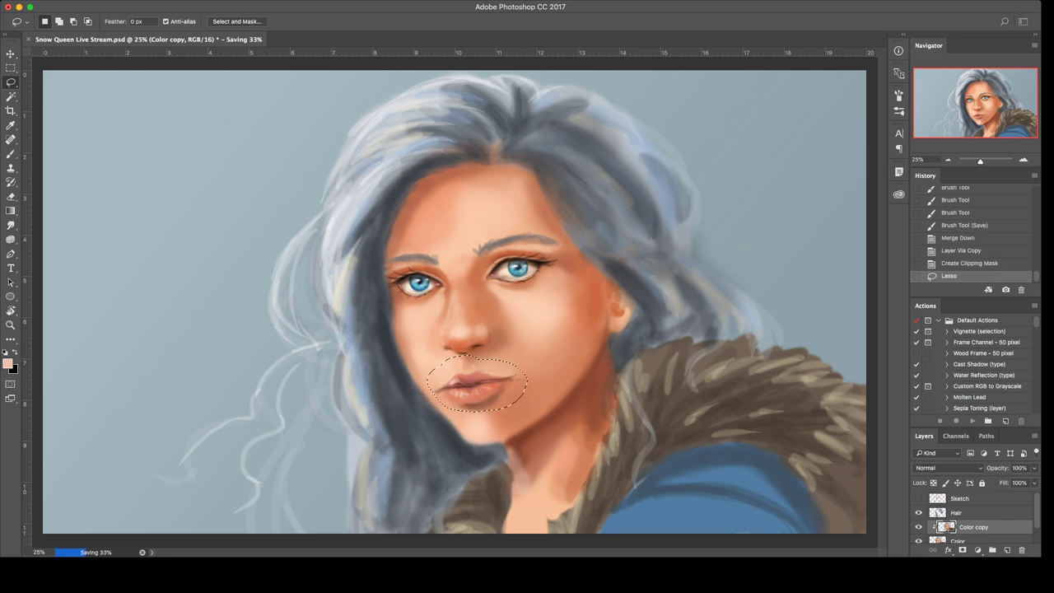
{"action": "key", "text": "shift+F6"}
{"action": "key", "text": "Return"}
{"action": "key", "text": "ctrl+t"}
{"action": "left_click_drag", "start_coordinate": [531, 384], "coordinate": [538, 384]}
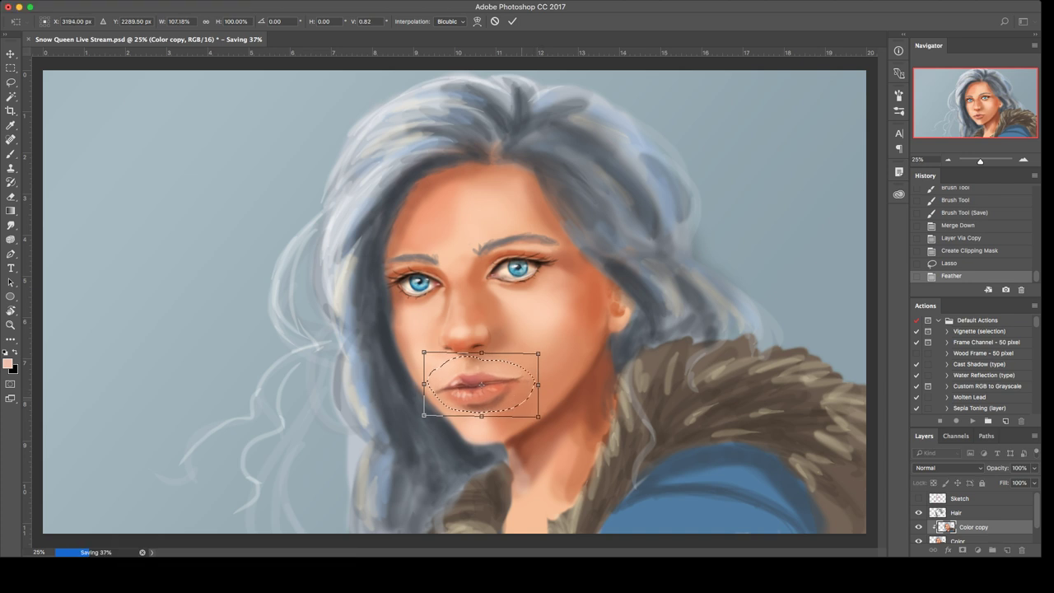
{"action": "key", "text": "Return"}
{"action": "key", "text": "ctrl+d"}
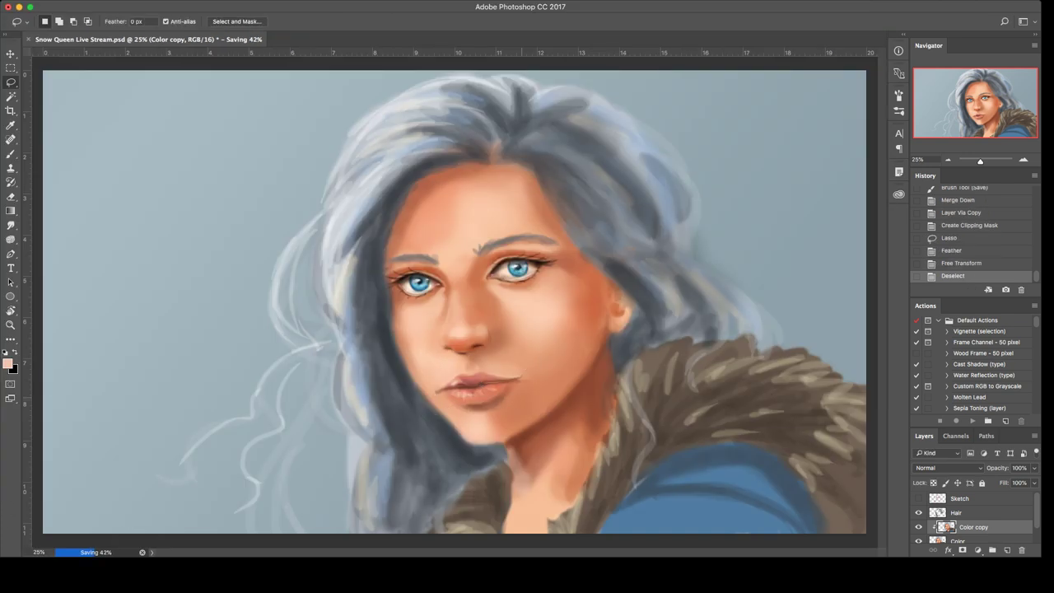
Step: Refine the shadow beneath the nose tip and around the nostrils with sampled reddish browns at 22% brush opacity
{"action": "key", "text": "ctrl+plus"}
{"action": "key", "text": "ctrl+plus"}
{"action": "key", "text": "ctrl+plus"}
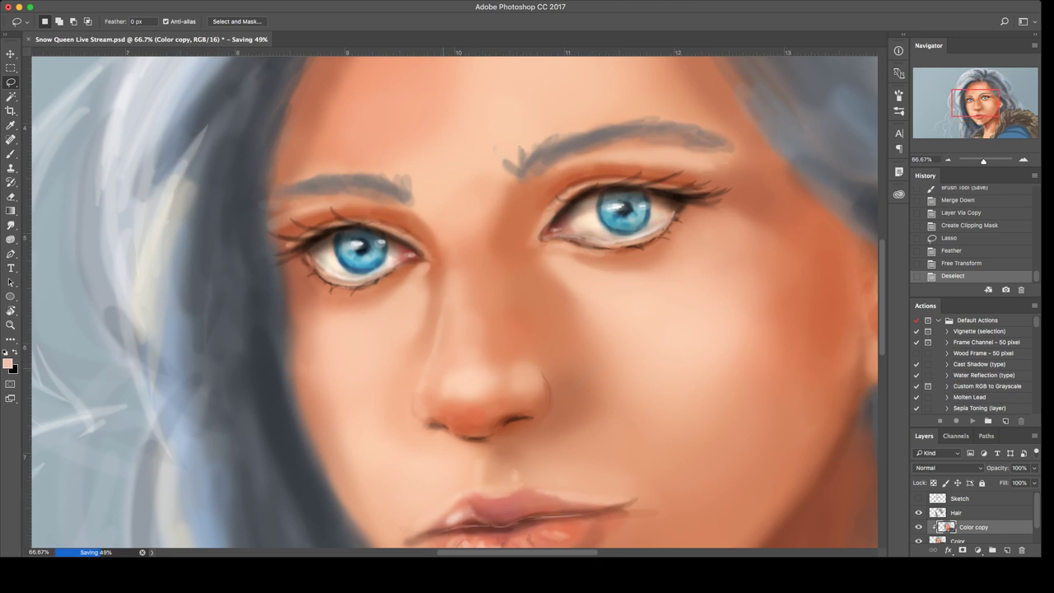
{"action": "key", "text": "b"}
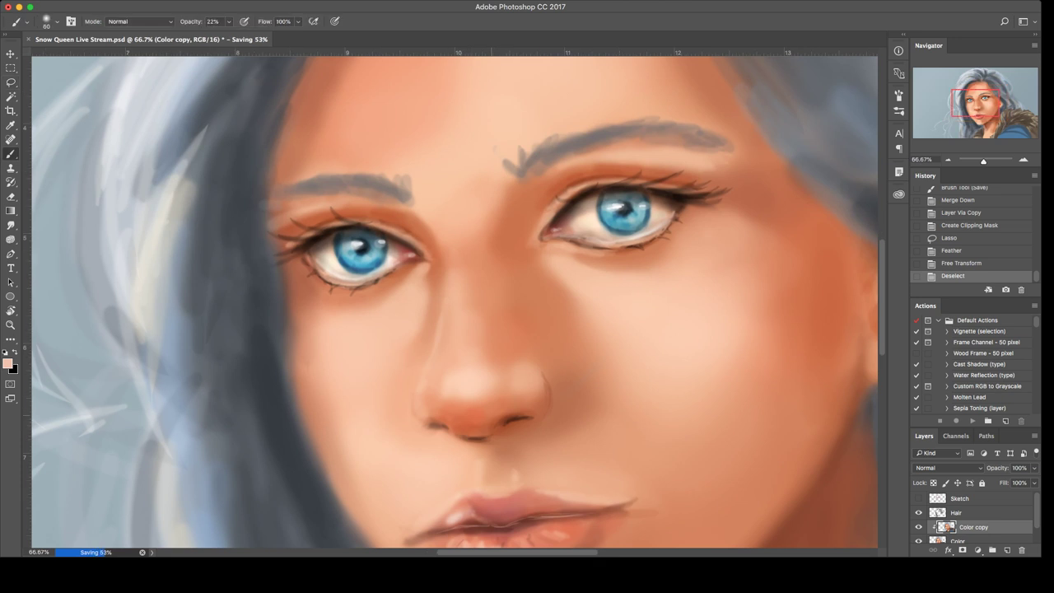
{"action": "left_click", "coordinate": [469, 437], "text": "alt"}
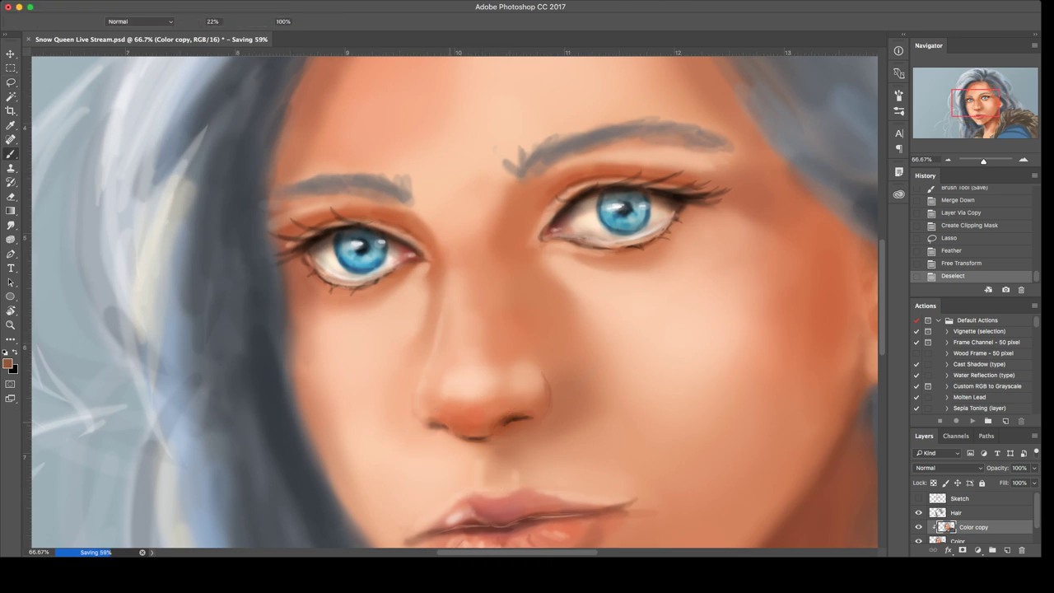
{"action": "key", "text": "ctrl+z"}
{"action": "left_click_drag", "start_coordinate": [469, 437], "coordinate": [478, 435]}
{"action": "left_click_drag", "start_coordinate": [466, 432], "coordinate": [481, 433]}
{"action": "left_click_drag", "start_coordinate": [468, 433], "coordinate": [474, 435]}
{"action": "left_click", "coordinate": [475, 435], "text": "alt"}
{"action": "left_click", "coordinate": [471, 437], "text": "alt"}
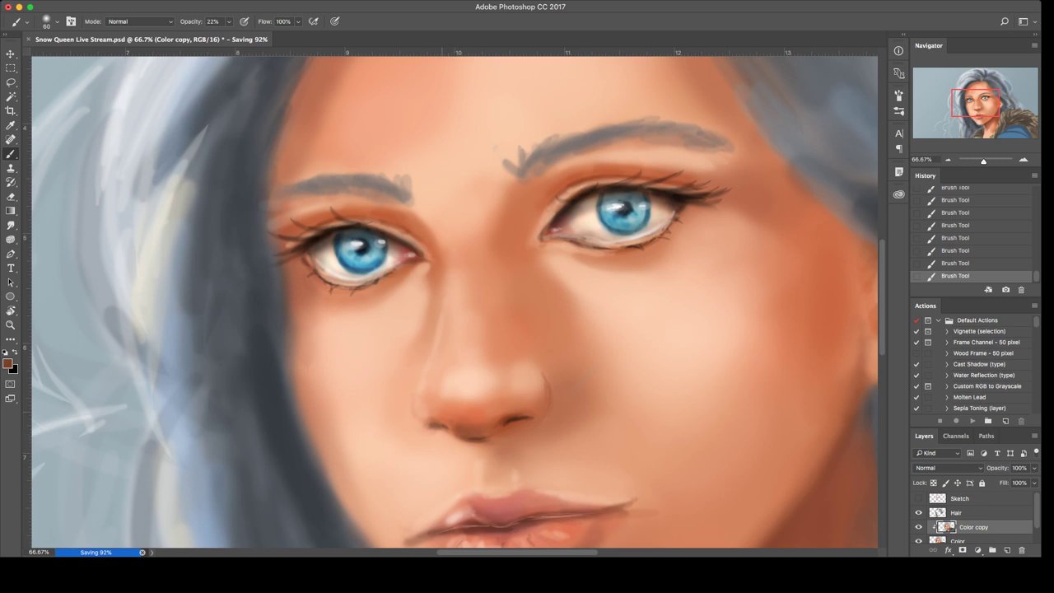
Step: Blend the nose tip, nostril wing and side of the nose with skin tones sampled from the surrounding areas
{"action": "left_click", "coordinate": [450, 396], "text": "alt"}
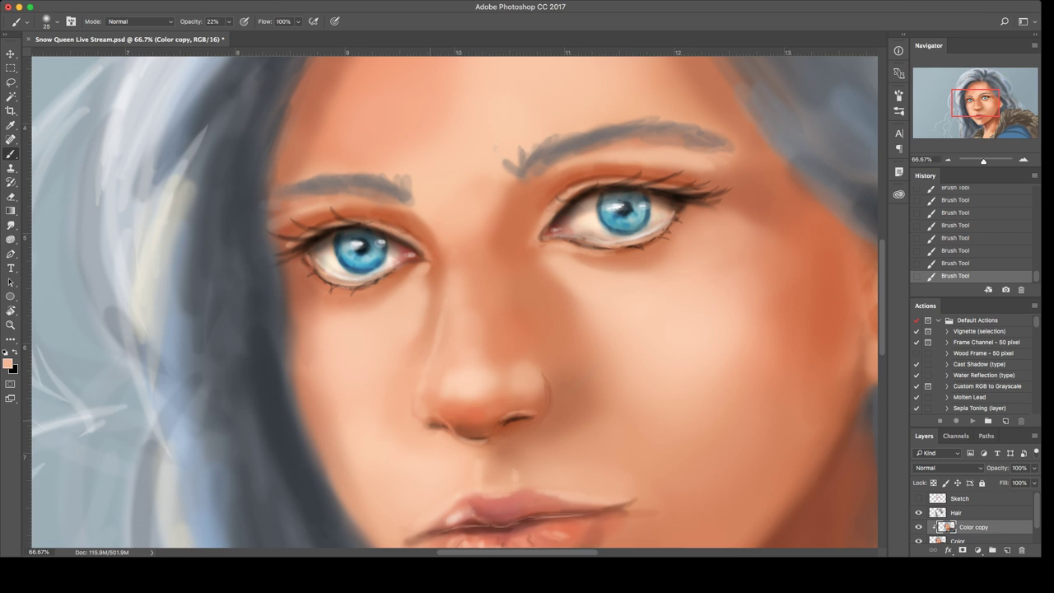
{"action": "left_click", "coordinate": [468, 414], "text": "alt"}
{"action": "left_click", "coordinate": [419, 404], "text": "alt"}
{"action": "left_click", "coordinate": [450, 390], "text": "alt"}
{"action": "left_click", "coordinate": [424, 355], "text": "alt"}
{"action": "scroll", "coordinate": [455, 304], "scroll_direction": "down", "scroll_amount": 5}
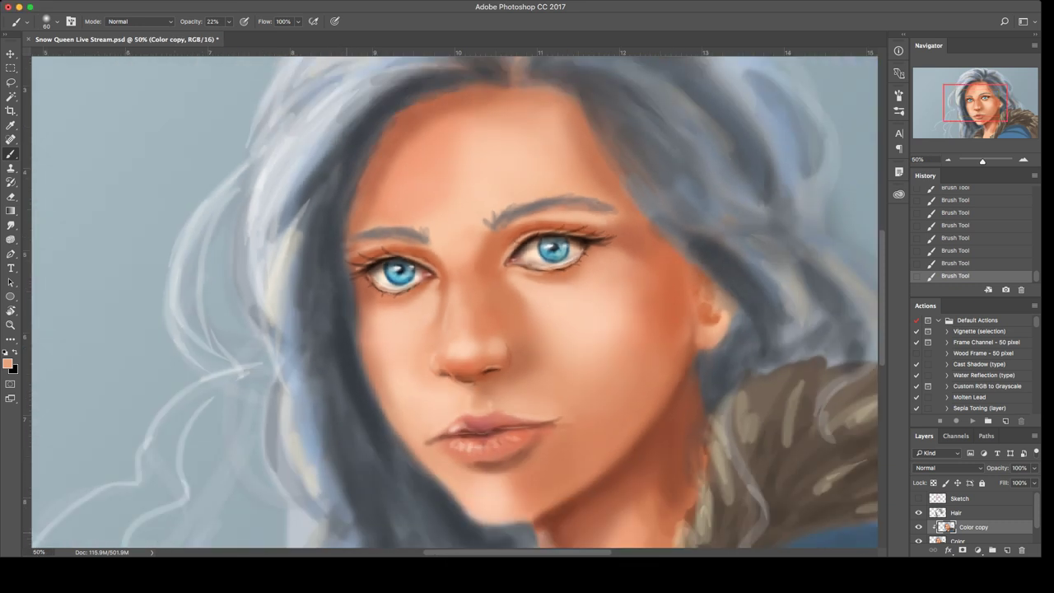
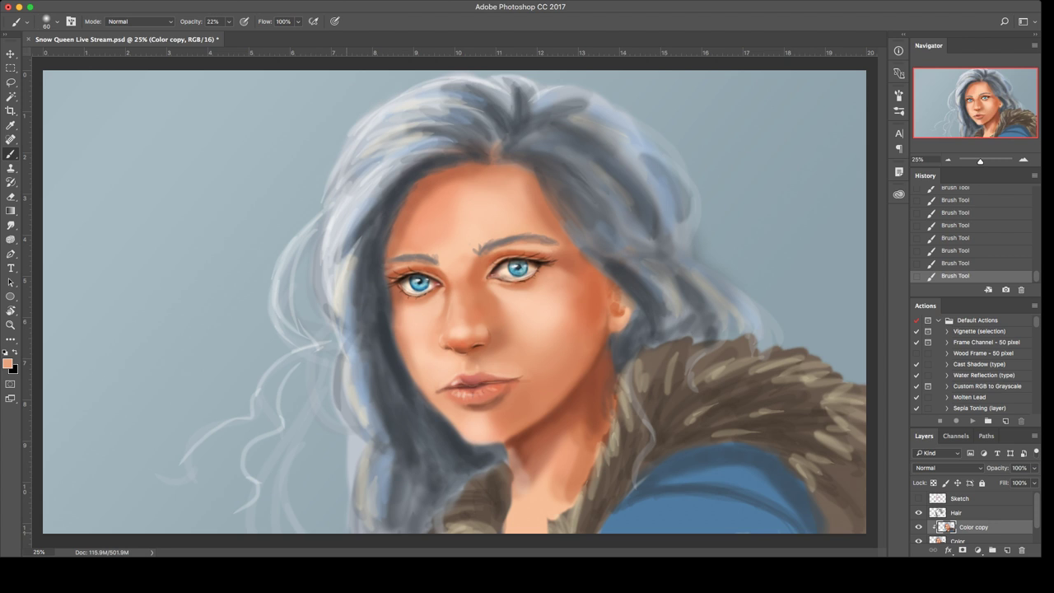
Step: Enlarge the brush to 300 px and soften the nose bridge with a light skin tone sampled from the forehead
{"action": "key", "text": "bracketright"}
{"action": "key", "text": "bracketright"}
{"action": "key", "text": "bracketright"}
{"action": "key", "text": "bracketright"}
{"action": "key", "text": "bracketright"}
{"action": "key", "text": "bracketright"}
{"action": "key", "text": "bracketright"}
{"action": "key", "text": "bracketright"}
{"action": "left_click", "coordinate": [474, 215], "text": "alt"}
{"action": "left_click_drag", "start_coordinate": [479, 293], "coordinate": [491, 305]}
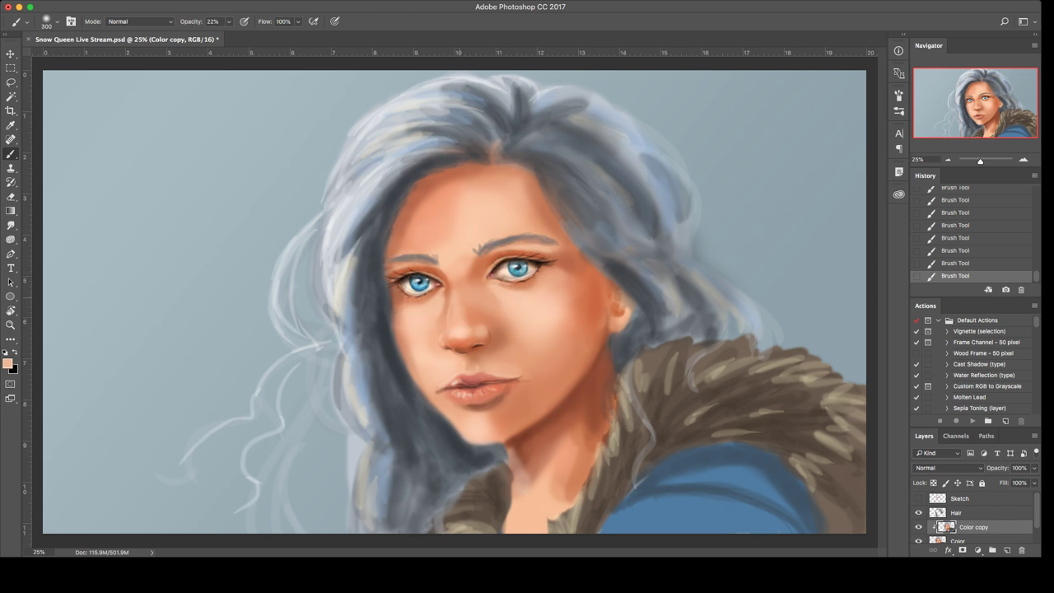
Step: Reduce the brush to 125 px and blend the skin between the eyes with tones sampled beside the nose bridge
{"action": "left_click", "coordinate": [444, 277], "text": "alt"}
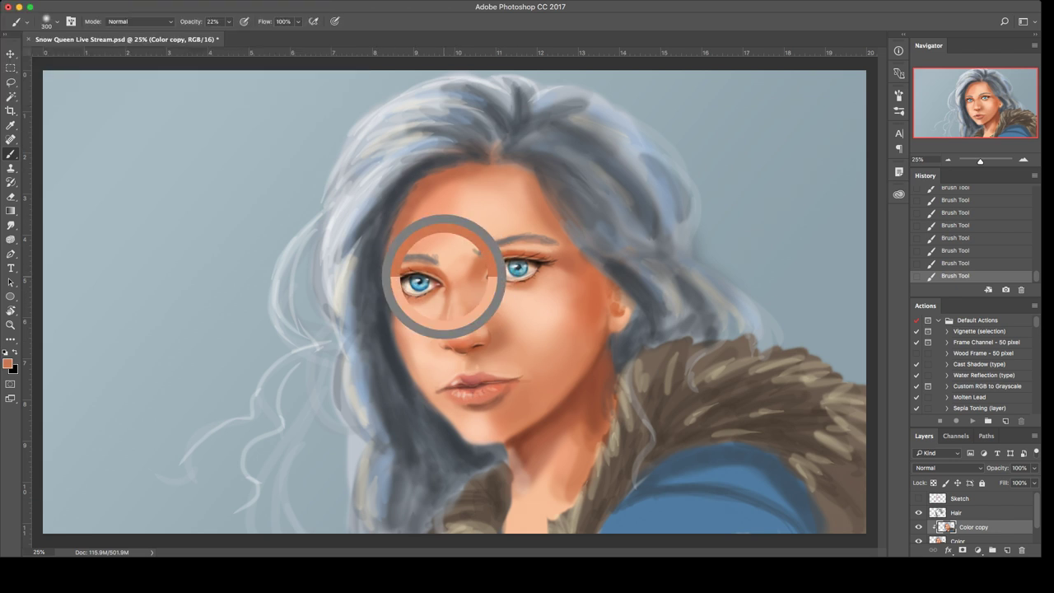
{"action": "key", "text": "bracketleft"}
{"action": "key", "text": "bracketleft"}
{"action": "key", "text": "bracketleft"}
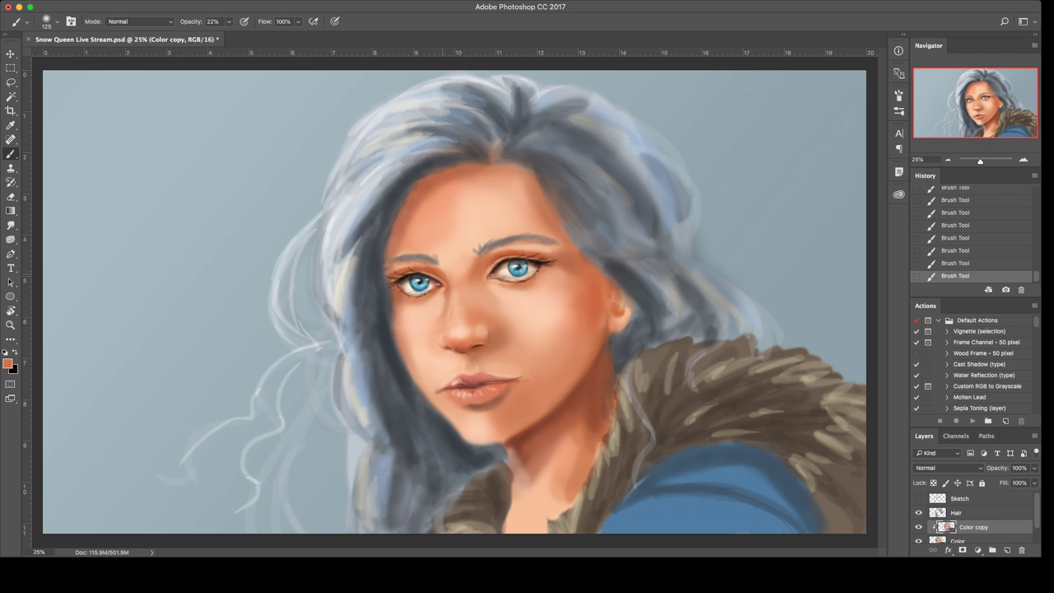
{"action": "left_click", "coordinate": [457, 265], "text": "alt"}
Step: Save the document, merge Color copy into Color and create a new clipped duplicate of Color
{"action": "key", "text": "super+s"}
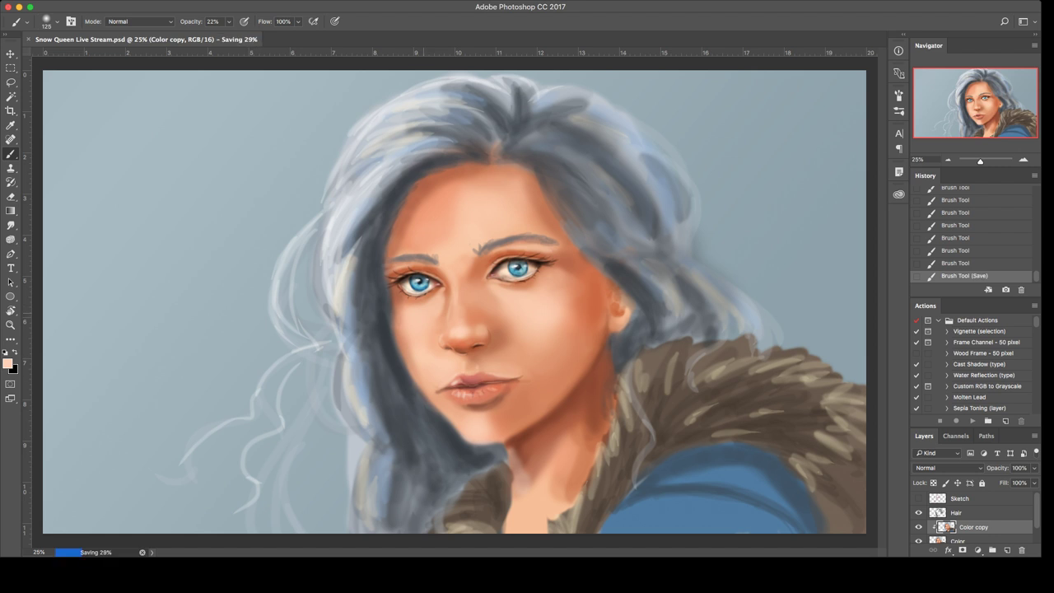
{"action": "key", "text": "super+e"}
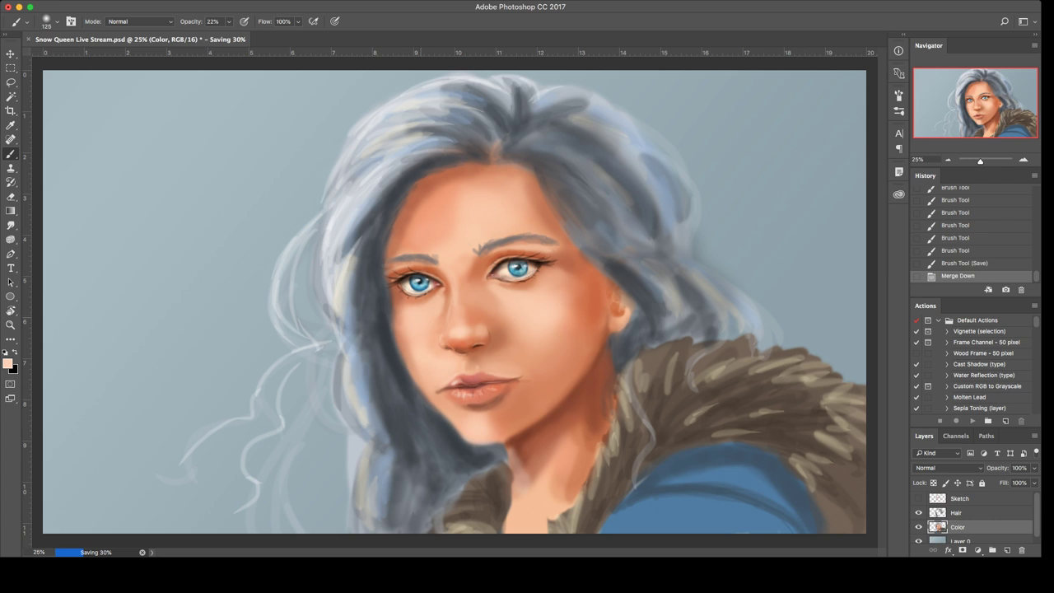
{"action": "key", "text": "super+j"}
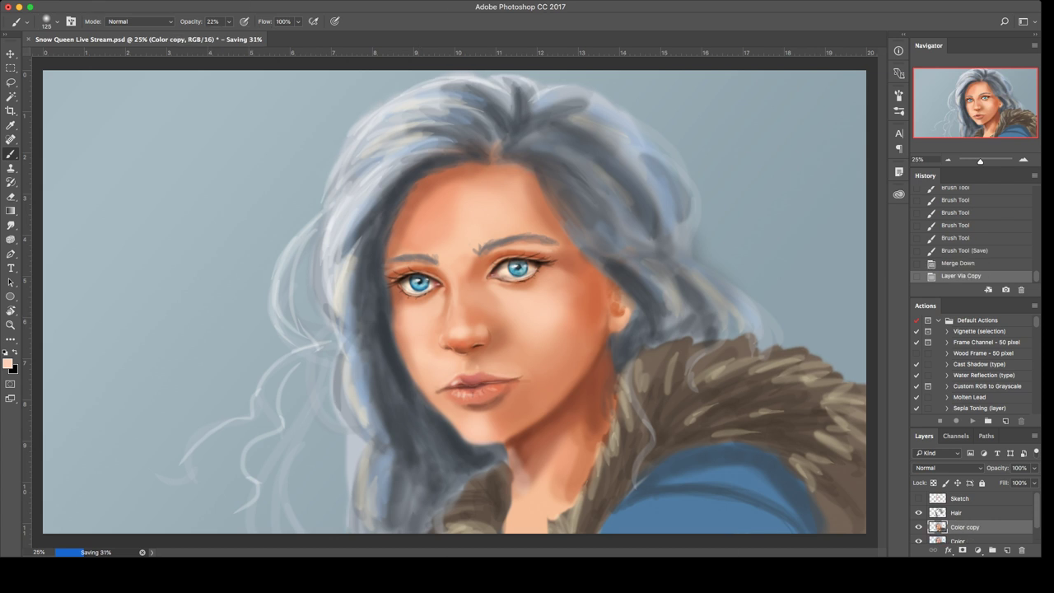
{"action": "key", "text": "super+alt+g"}
Step: Lasso the area around the nose and mouth, extend the selection along the cheek and feather it
{"action": "key", "text": "l"}
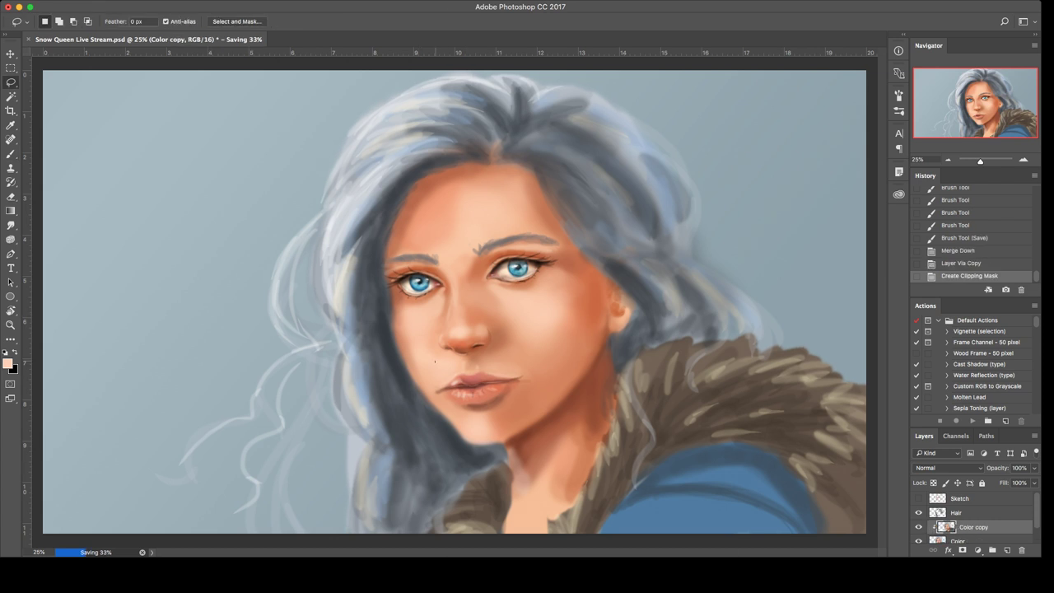
{"action": "mouse_move", "coordinate": [434, 361]}
{"action": "left_mouse_down"}
{"action": "mouse_move", "coordinate": [436, 397]}
{"action": "mouse_move", "coordinate": [527, 387]}
{"action": "mouse_move", "coordinate": [506, 308]}
{"action": "mouse_move", "coordinate": [467, 286]}
{"action": "mouse_move", "coordinate": [433, 362]}
{"action": "left_mouse_up"}
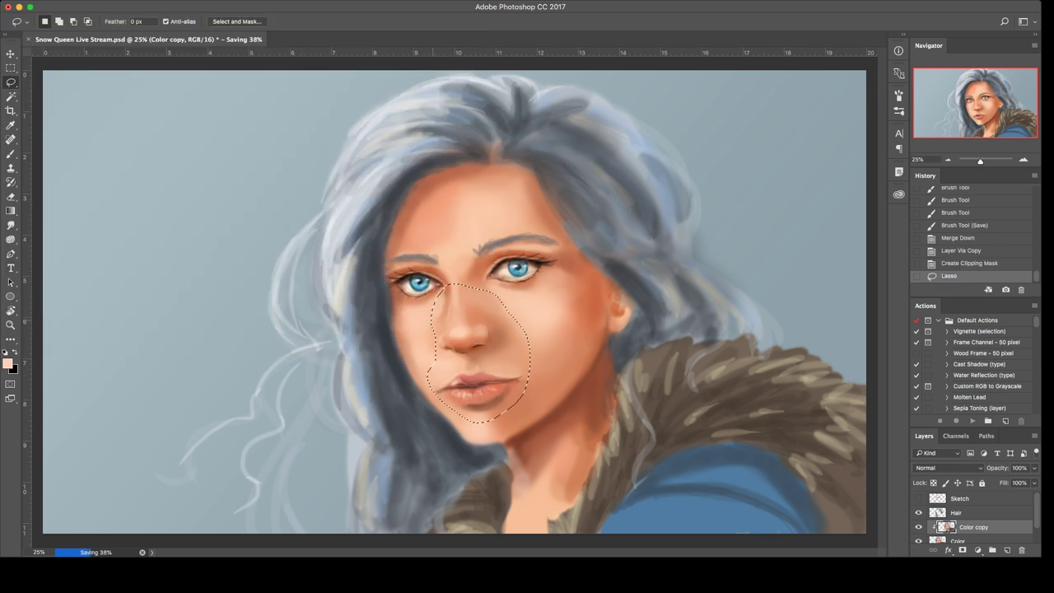
{"action": "mouse_move", "coordinate": [443, 290]}
{"action": "left_mouse_down"}
{"action": "mouse_move", "coordinate": [423, 330]}
{"action": "mouse_move", "coordinate": [434, 360]}
{"action": "left_mouse_up"}
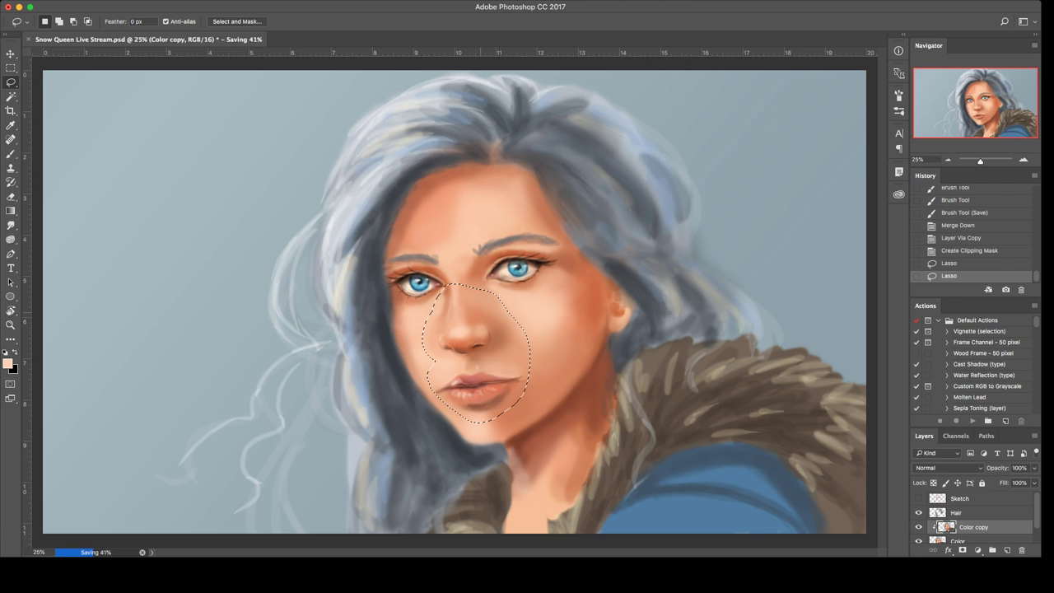
{"action": "key", "text": "shift+F6"}
{"action": "key", "text": "Return"}
Step: Free Transform the nose and mouth with a -1.08° horizontal skew and 99.25% height, shift them slightly left and up, and deselect
{"action": "key", "text": "ctrl+t"}
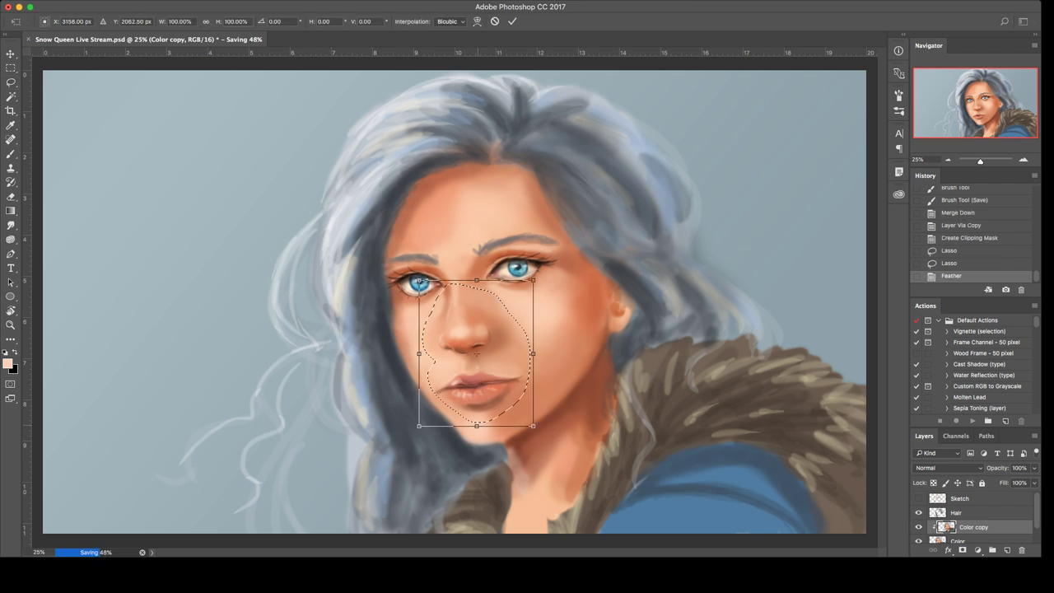
{"action": "left_click_drag", "start_coordinate": [477, 426], "coordinate": [474, 424]}
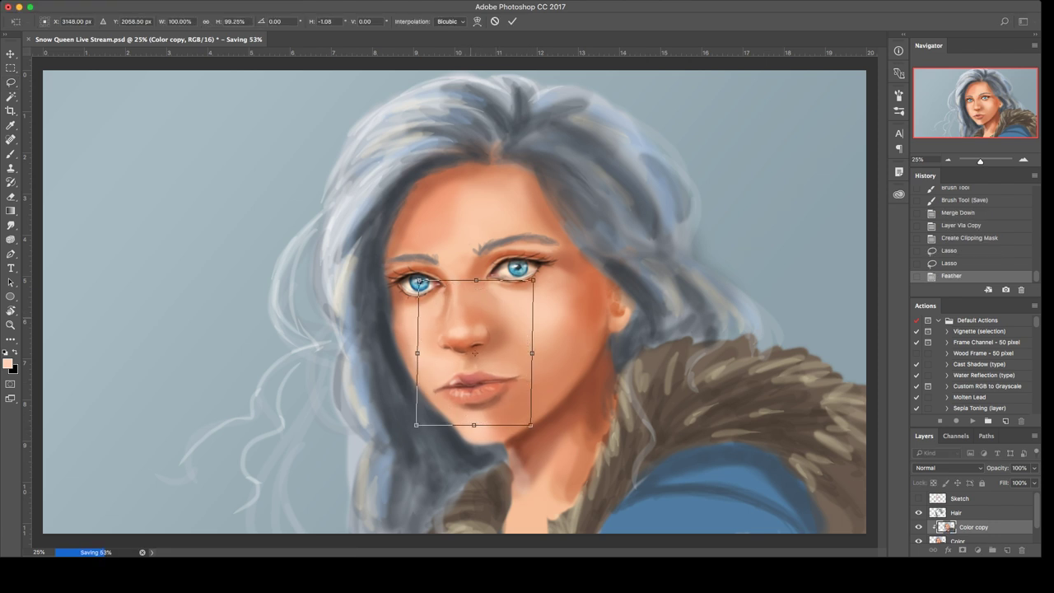
{"action": "key", "text": "Left"}
{"action": "key", "text": "Left"}
{"action": "key", "text": "Left"}
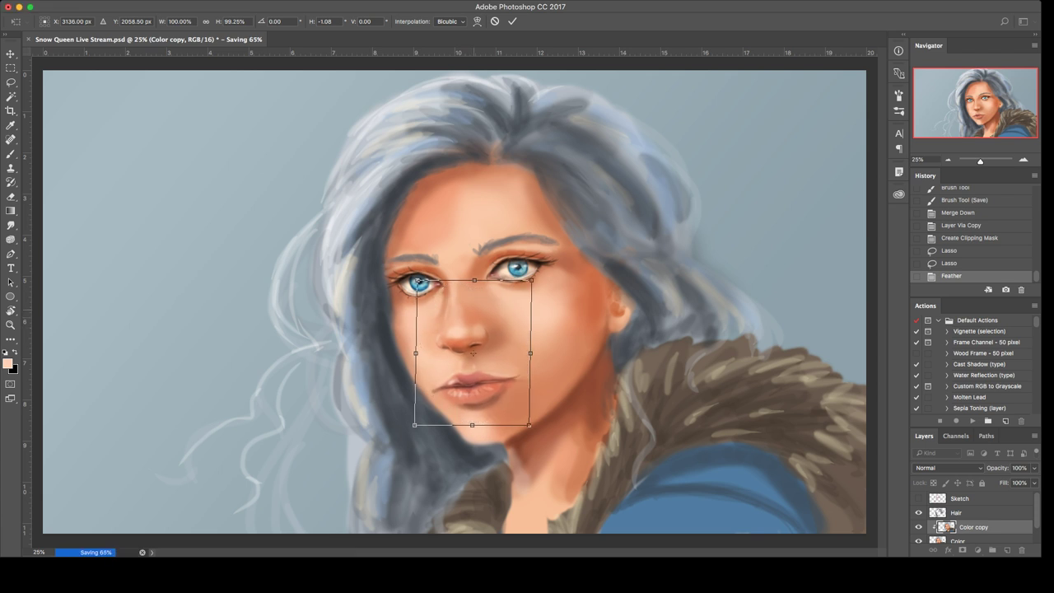
{"action": "left_click_drag", "start_coordinate": [472, 354], "coordinate": [473, 352]}
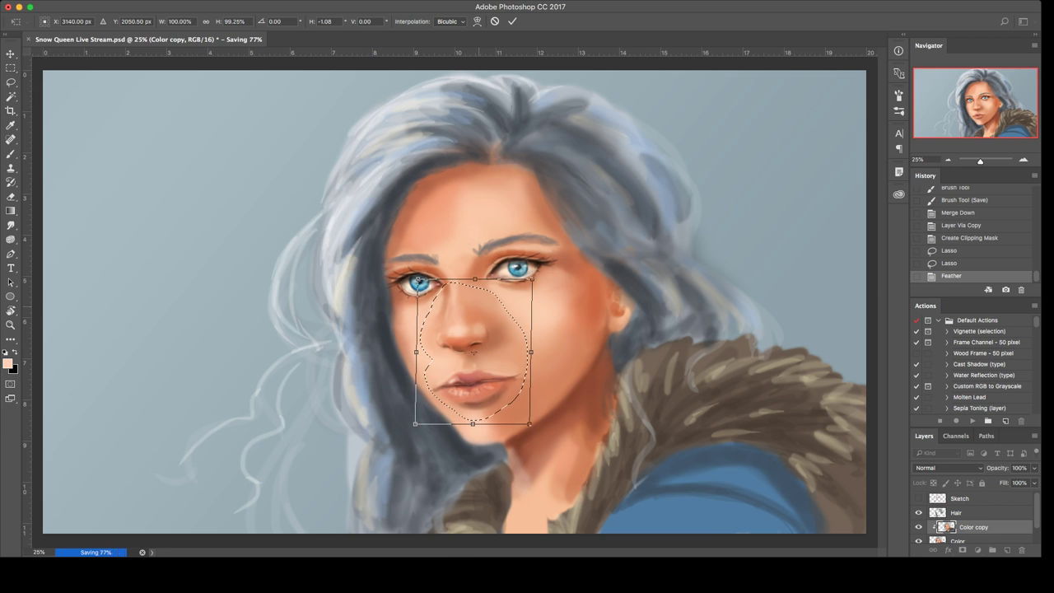
{"action": "key", "text": "Return"}
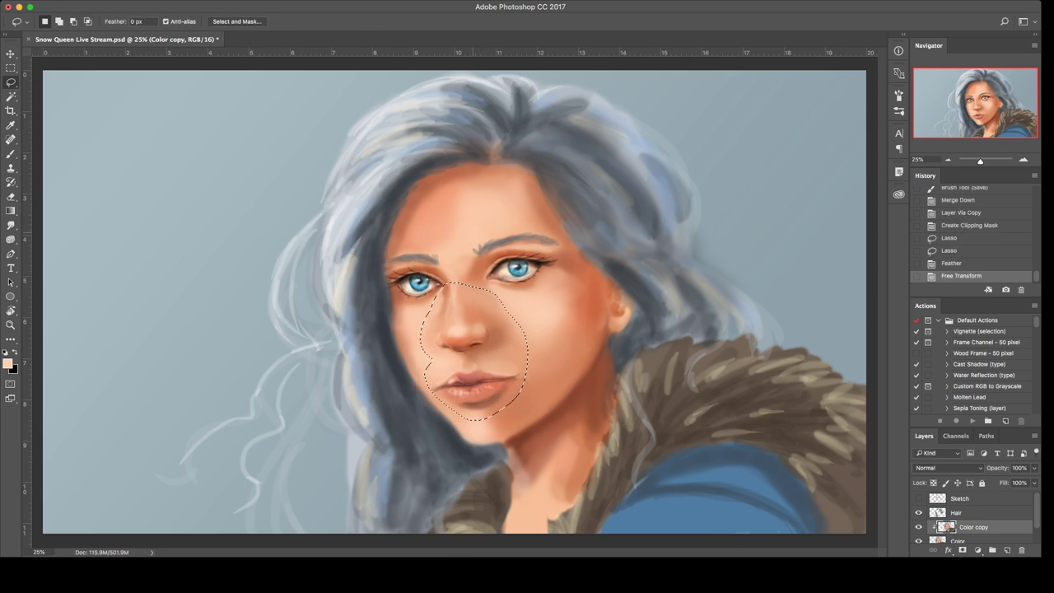
{"action": "key", "text": "super+d"}
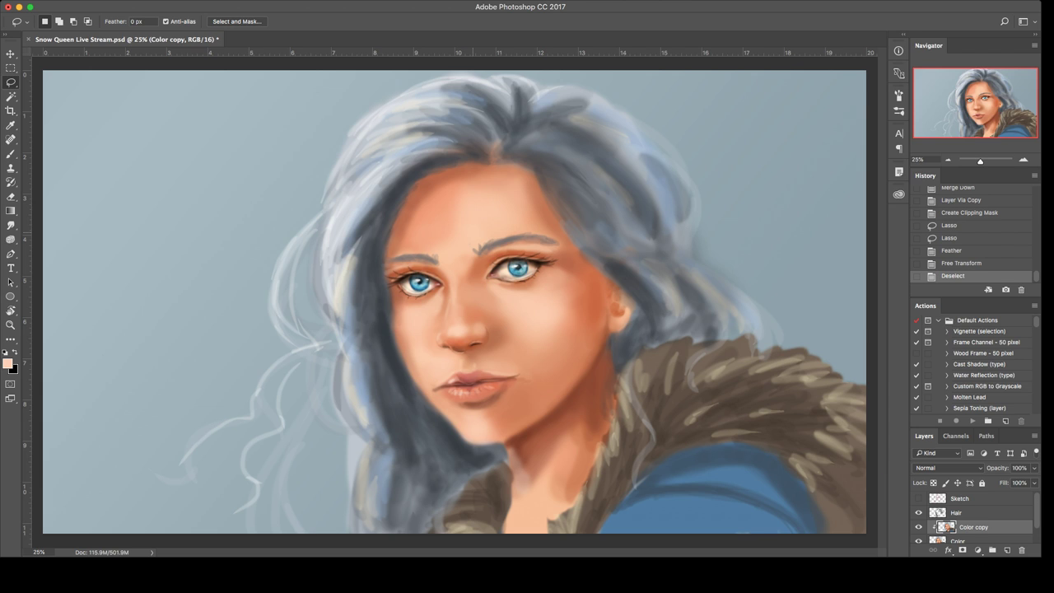
Step: Check the face's proportions with the canvas flipped horizontally and restore its original orientation
{"action": "key", "text": "super+shift+h"}
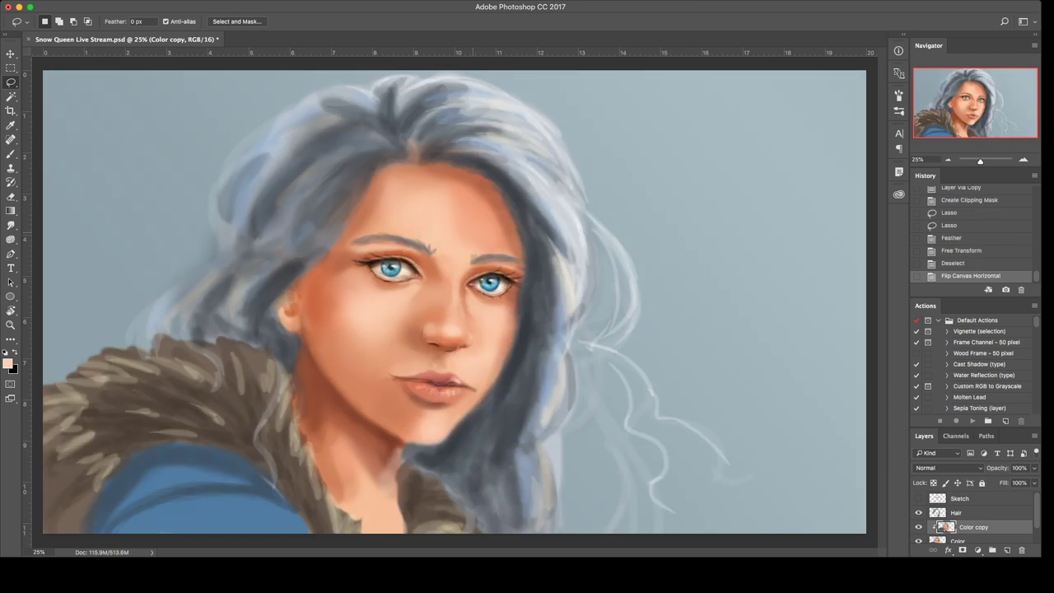
{"action": "key", "text": "super+z"}
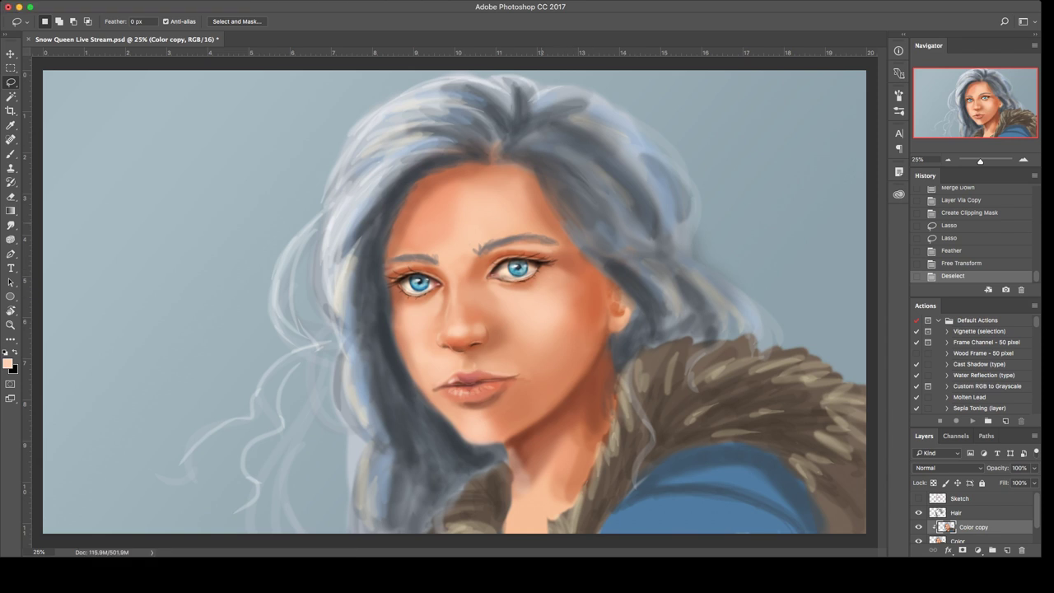
Step: Merge the reshaped Color copy into Color and clip a fresh duplicate to it, leaving the Hair layer separate
{"action": "left_click", "coordinate": [971, 513]}
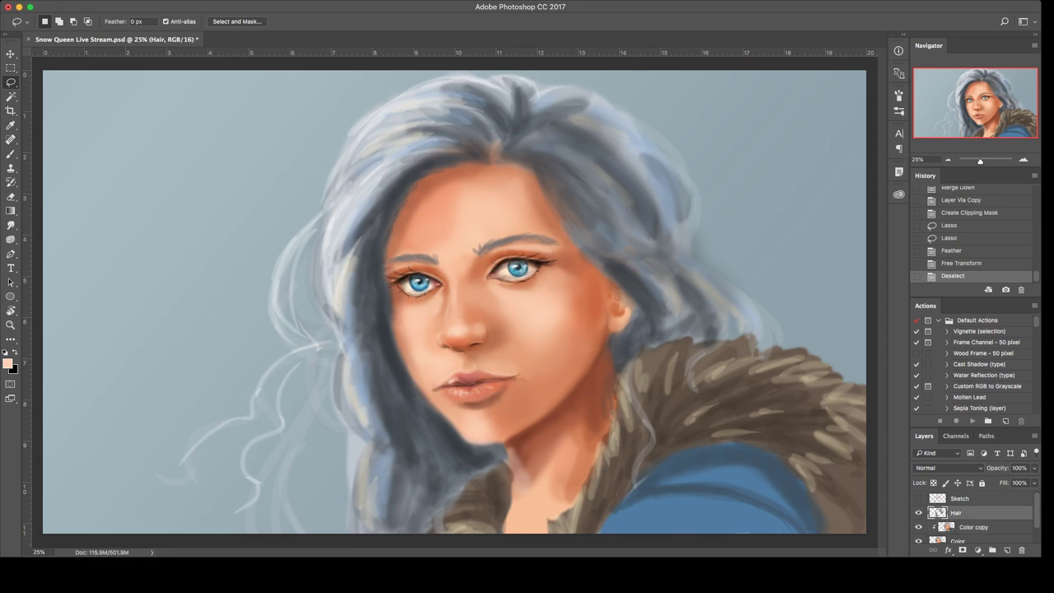
{"action": "key", "text": "super+e"}
{"action": "key", "text": "super+j"}
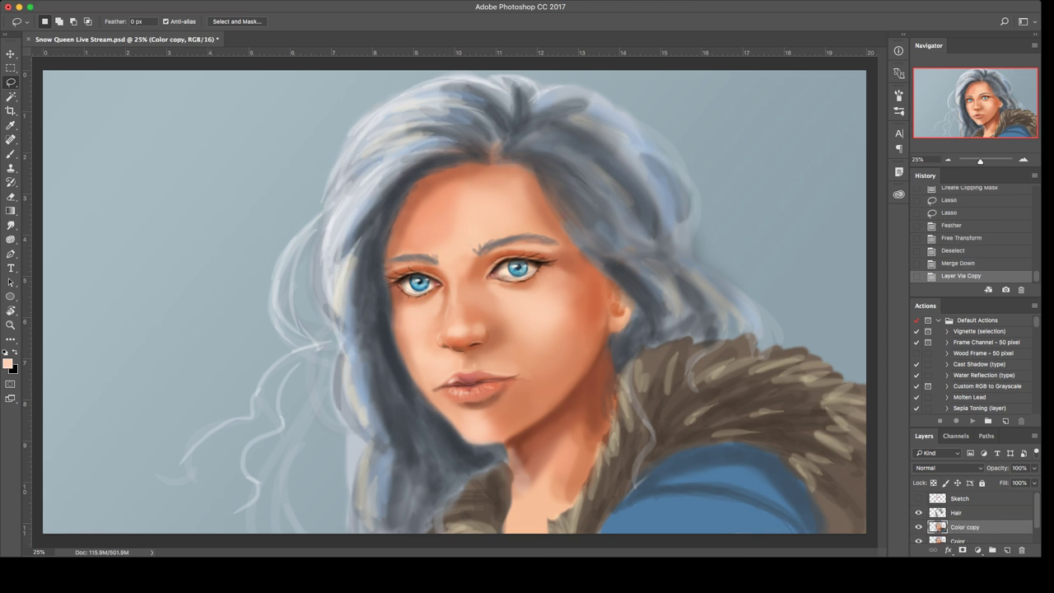
{"action": "key", "text": "super+alt+g"}
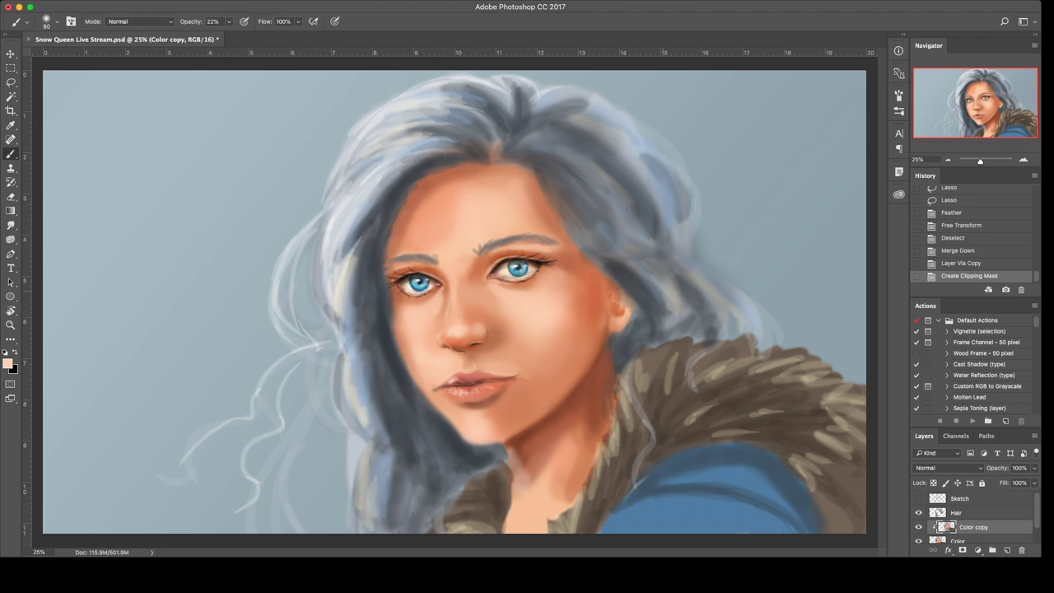
Step: Darken the hairline above the forehead with a dark gray sampled from the hair, using an 80 px brush
{"action": "left_click", "coordinate": [627, 275], "text": "alt"}
{"action": "left_click_drag", "start_coordinate": [484, 161], "coordinate": [516, 168]}
{"action": "left_click_drag", "start_coordinate": [497, 162], "coordinate": [523, 171]}
{"action": "left_click_drag", "start_coordinate": [502, 163], "coordinate": [525, 173]}
Step: Paint dark gray strands fanning out from the parting across the crown on the Hair layer
{"action": "left_click", "coordinate": [957, 512]}
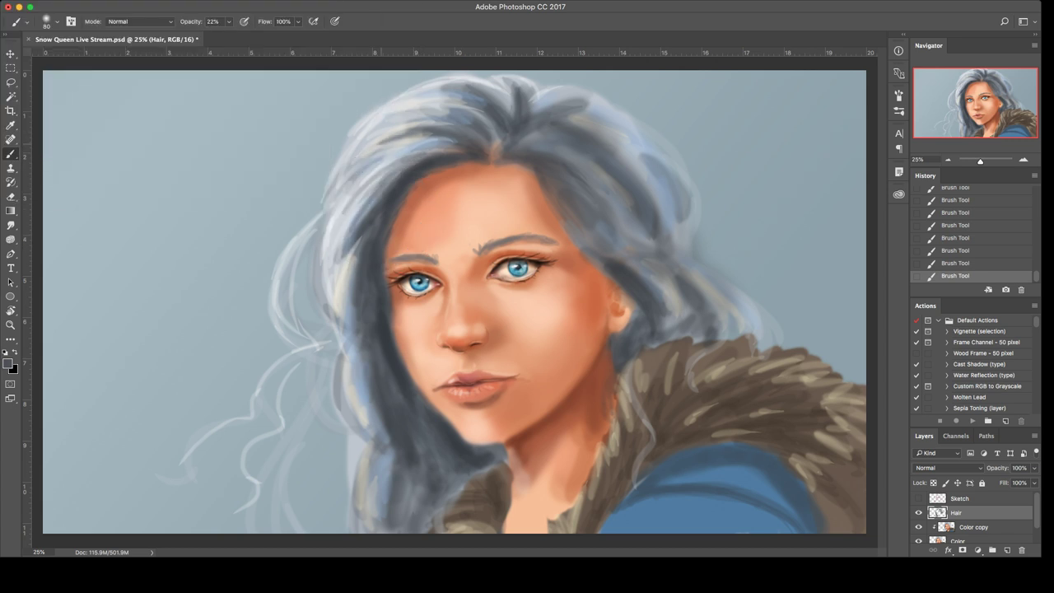
{"action": "left_click_drag", "start_coordinate": [465, 99], "coordinate": [444, 95]}
{"action": "left_click_drag", "start_coordinate": [509, 114], "coordinate": [478, 85]}
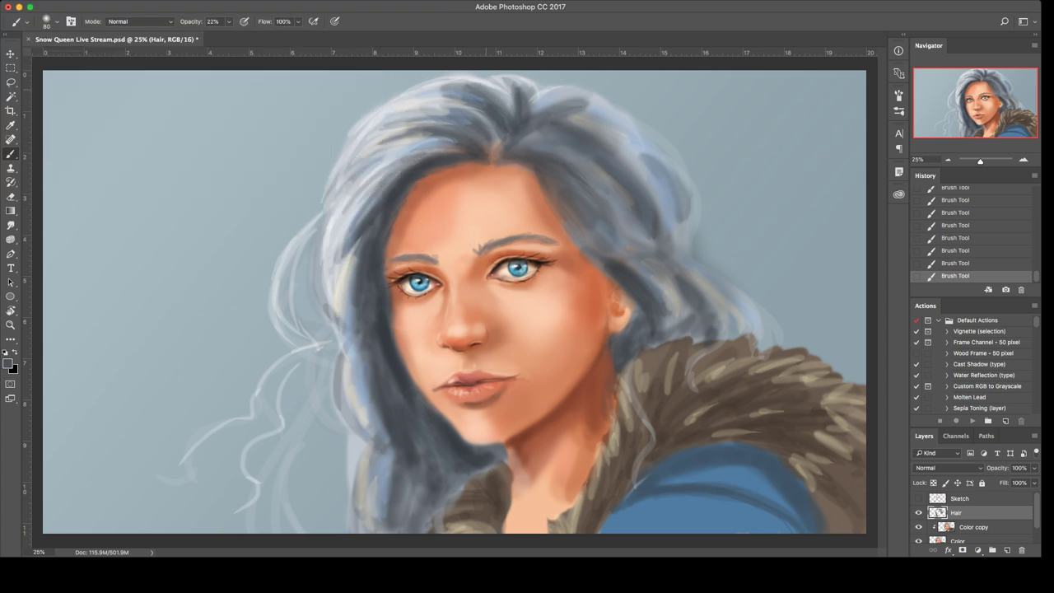
{"action": "left_click_drag", "start_coordinate": [533, 111], "coordinate": [563, 92]}
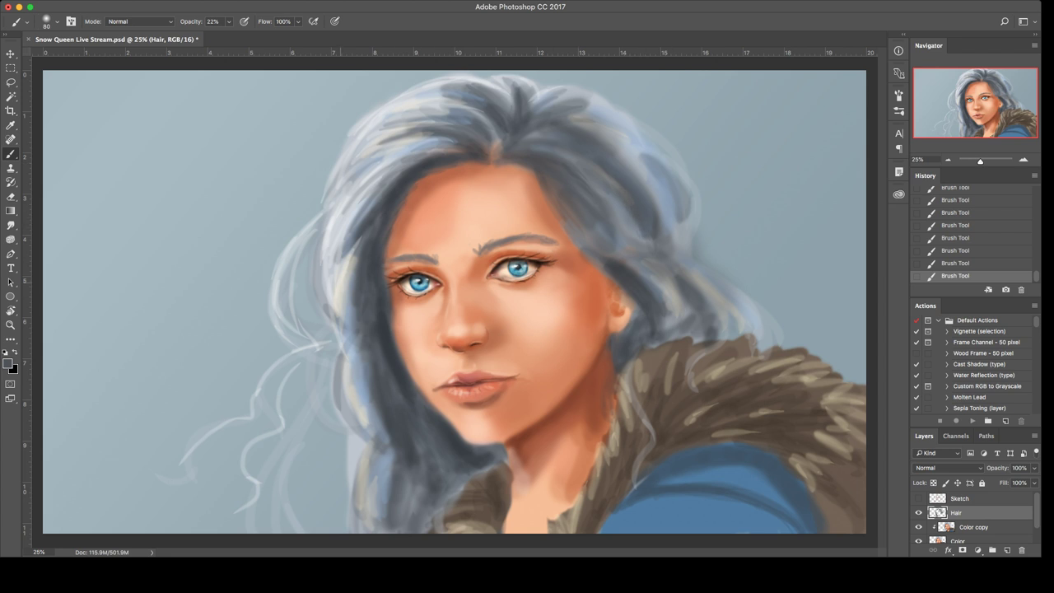
Step: Sample a pale hair color and paint light strands through the dark hair on the right side of the head
{"action": "left_click", "coordinate": [338, 280], "text": "alt"}
{"action": "left_click_drag", "start_coordinate": [648, 178], "coordinate": [663, 226]}
{"action": "left_click_drag", "start_coordinate": [604, 142], "coordinate": [655, 189]}
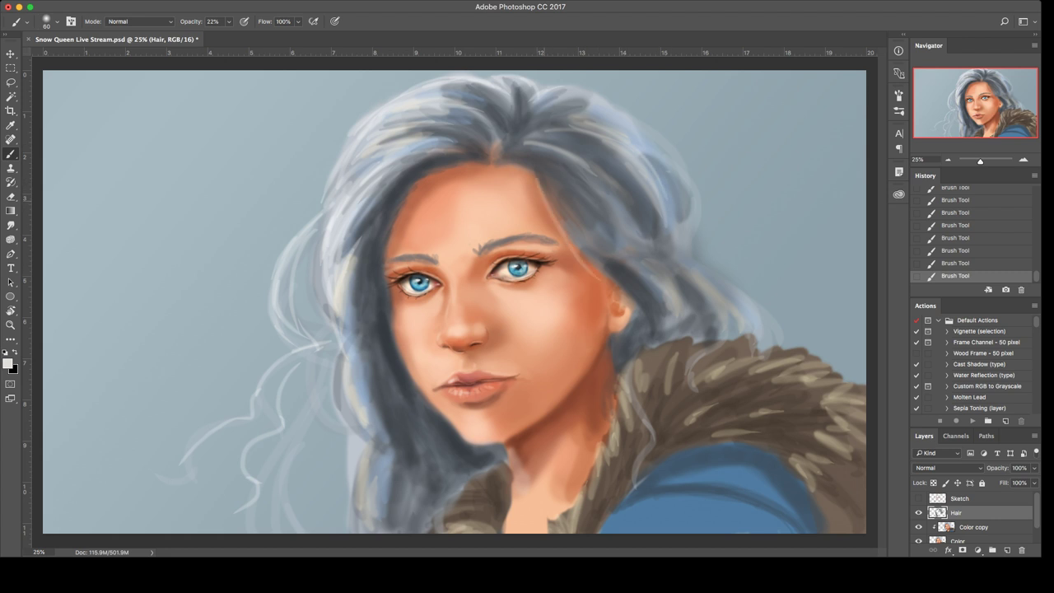
Step: Redo the thin pale strand falling from the forehead's edge past the ear and extend loose wisps onto the fur collar
{"action": "key", "text": "super+z"}
{"action": "mouse_move", "coordinate": [540, 190]}
{"action": "left_mouse_down"}
{"action": "mouse_move", "coordinate": [598, 262]}
{"action": "mouse_move", "coordinate": [603, 379]}
{"action": "left_mouse_up"}
{"action": "key", "text": "super+z"}
{"action": "left_click_drag", "start_coordinate": [600, 271], "coordinate": [614, 373]}
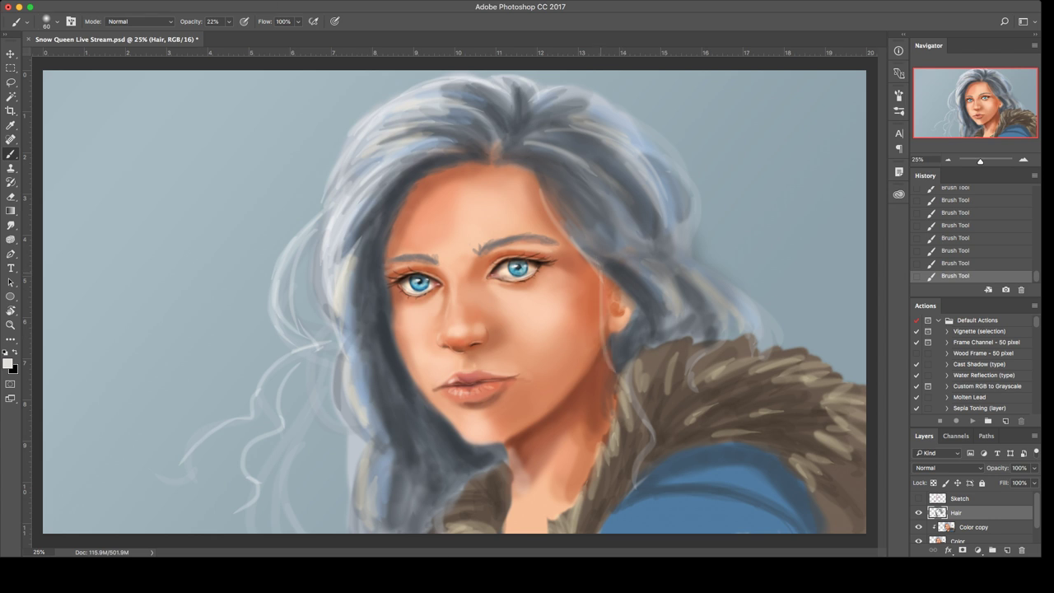
{"action": "left_click_drag", "start_coordinate": [609, 279], "coordinate": [614, 448]}
{"action": "left_click_drag", "start_coordinate": [622, 392], "coordinate": [624, 455]}
{"action": "left_click_drag", "start_coordinate": [618, 418], "coordinate": [638, 467]}
{"action": "left_click_drag", "start_coordinate": [617, 382], "coordinate": [614, 454]}
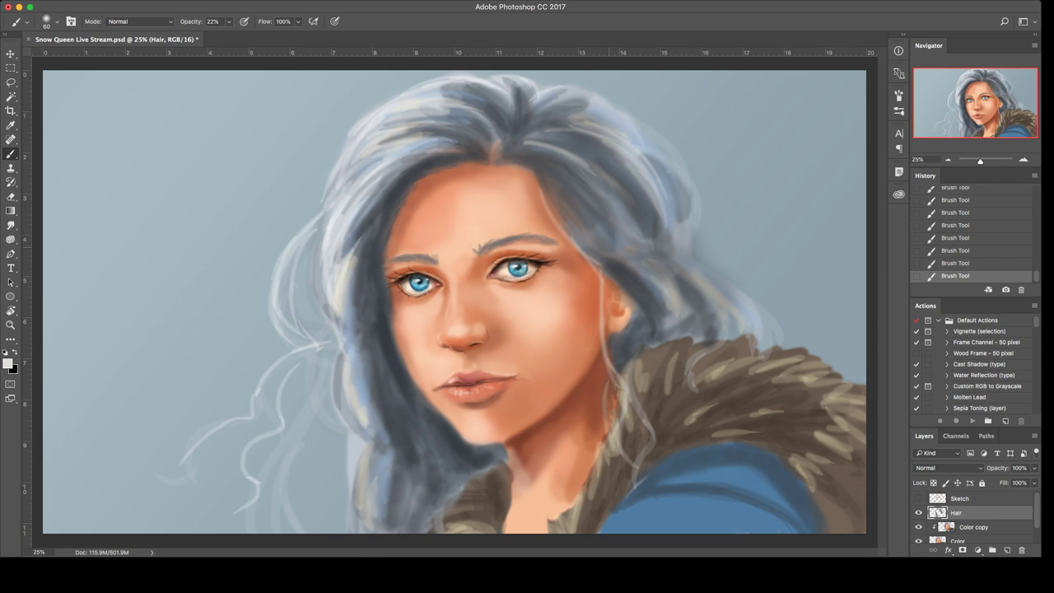
Step: Paint long pale strands sweeping from the right temple and upper hair back behind the ear toward the shoulder
{"action": "mouse_move", "coordinate": [587, 248]}
{"action": "left_mouse_down"}
{"action": "mouse_move", "coordinate": [664, 288]}
{"action": "mouse_move", "coordinate": [677, 333]}
{"action": "left_mouse_up"}
{"action": "mouse_move", "coordinate": [653, 284]}
{"action": "left_mouse_down"}
{"action": "mouse_move", "coordinate": [676, 328]}
{"action": "mouse_move", "coordinate": [675, 353]}
{"action": "left_mouse_up"}
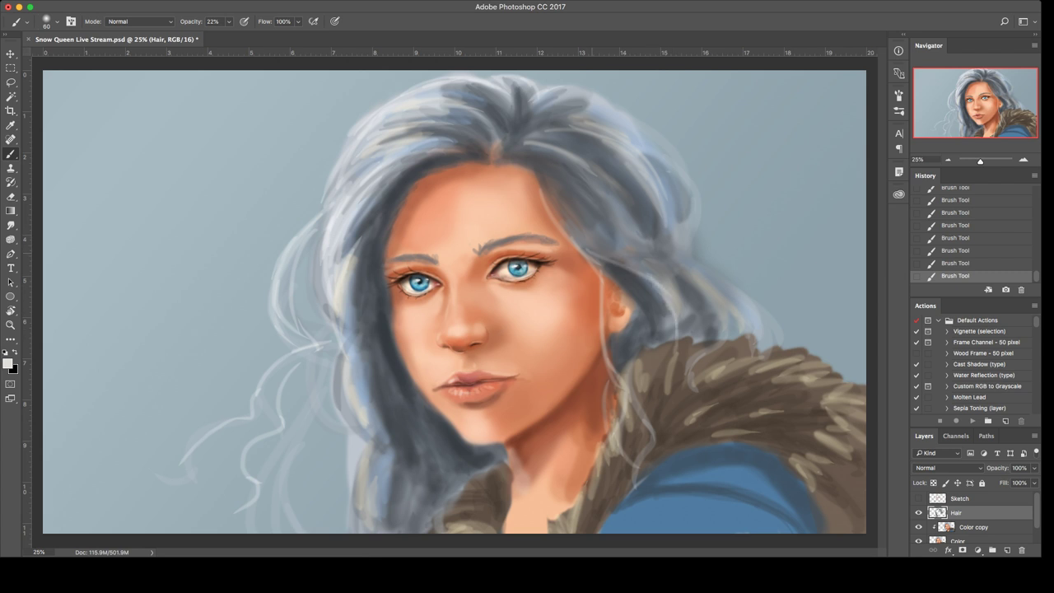
{"action": "mouse_move", "coordinate": [590, 252]}
{"action": "left_mouse_down"}
{"action": "mouse_move", "coordinate": [656, 286]}
{"action": "mouse_move", "coordinate": [676, 316]}
{"action": "left_mouse_up"}
{"action": "left_click_drag", "start_coordinate": [586, 169], "coordinate": [650, 264]}
{"action": "left_click_drag", "start_coordinate": [586, 169], "coordinate": [715, 298]}
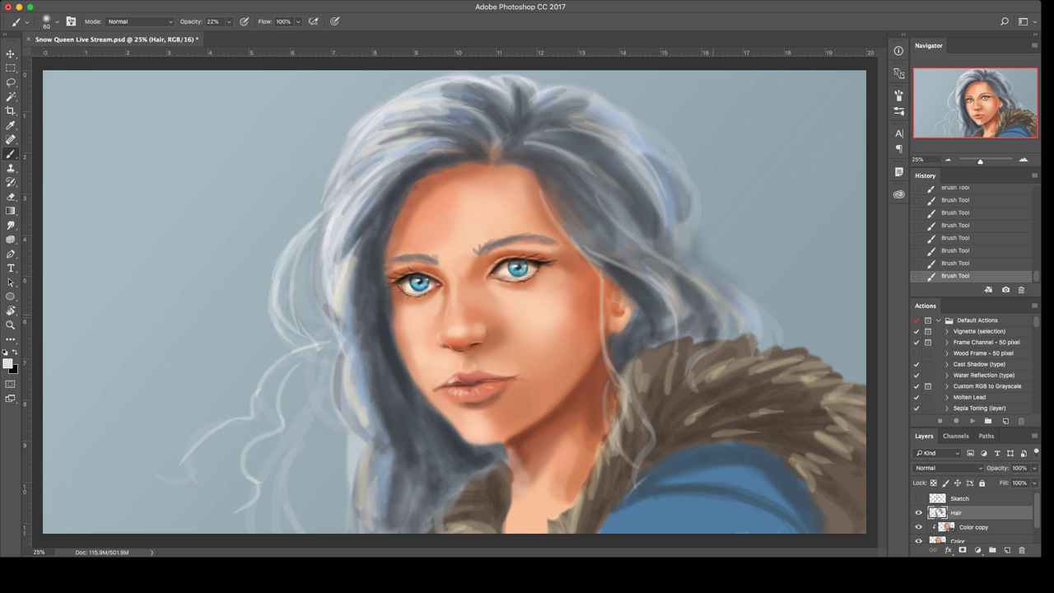
Step: Paint pale flyaway strands sweeping from the back of the hair at right down toward the fur collar on the Hair layer
{"action": "left_click_drag", "start_coordinate": [637, 245], "coordinate": [718, 311]}
{"action": "mouse_move", "coordinate": [693, 189]}
{"action": "left_mouse_down"}
{"action": "mouse_move", "coordinate": [683, 267]}
{"action": "mouse_move", "coordinate": [687, 259]}
{"action": "mouse_move", "coordinate": [675, 272]}
{"action": "left_mouse_up"}
{"action": "mouse_move", "coordinate": [686, 212]}
{"action": "left_mouse_down"}
{"action": "mouse_move", "coordinate": [737, 333]}
{"action": "mouse_move", "coordinate": [702, 244]}
{"action": "mouse_move", "coordinate": [771, 352]}
{"action": "left_mouse_up"}
{"action": "left_click_drag", "start_coordinate": [714, 245], "coordinate": [782, 329]}
{"action": "left_click_drag", "start_coordinate": [756, 288], "coordinate": [780, 333]}
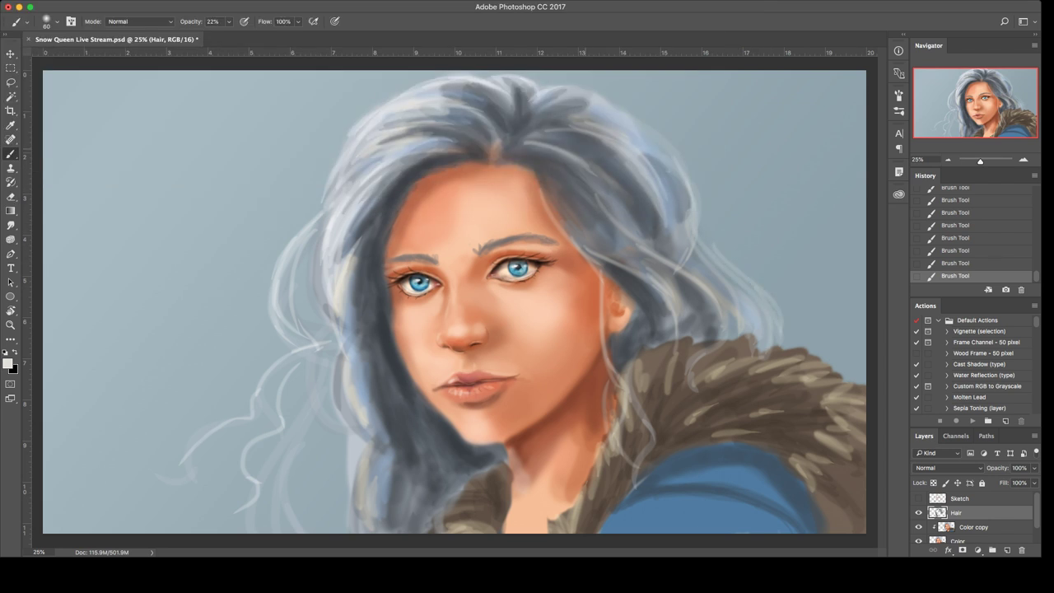
Step: Paint pale wavy strands down the left side of the hair, from beside the forehead to the canvas's lower edge
{"action": "left_click_drag", "start_coordinate": [386, 176], "coordinate": [352, 261]}
{"action": "left_click_drag", "start_coordinate": [357, 317], "coordinate": [388, 447]}
{"action": "mouse_move", "coordinate": [377, 407]}
{"action": "left_mouse_down"}
{"action": "mouse_move", "coordinate": [381, 478]}
{"action": "mouse_move", "coordinate": [358, 502]}
{"action": "mouse_move", "coordinate": [375, 532]}
{"action": "left_mouse_up"}
{"action": "left_click_drag", "start_coordinate": [389, 431], "coordinate": [366, 500]}
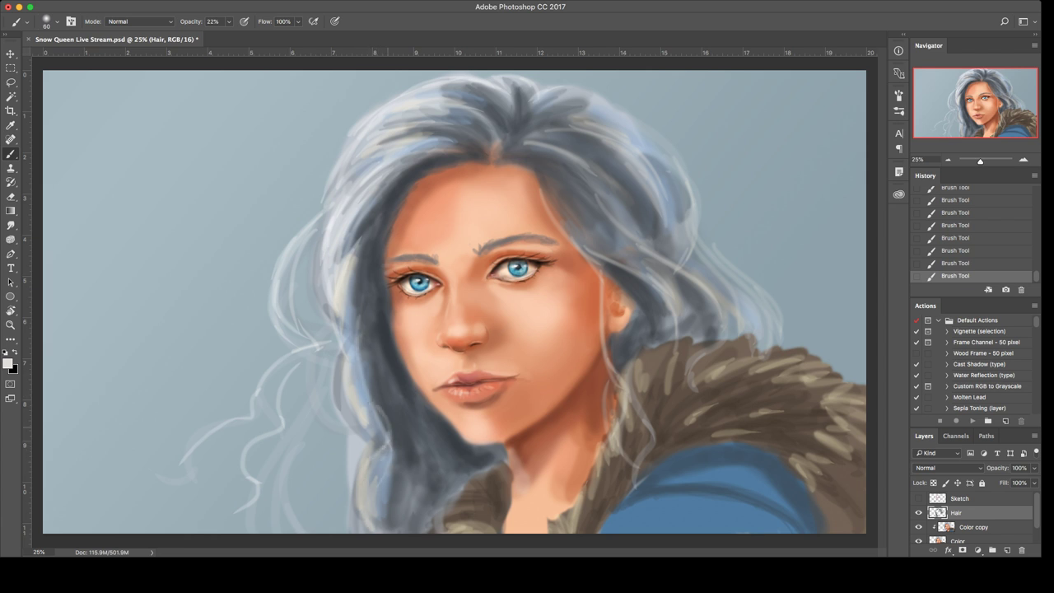
{"action": "left_click_drag", "start_coordinate": [390, 374], "coordinate": [360, 429]}
{"action": "left_click_drag", "start_coordinate": [399, 397], "coordinate": [377, 463]}
{"action": "mouse_move", "coordinate": [393, 419]}
{"action": "left_mouse_down"}
{"action": "mouse_move", "coordinate": [374, 471]}
{"action": "mouse_move", "coordinate": [340, 512]}
{"action": "left_mouse_up"}
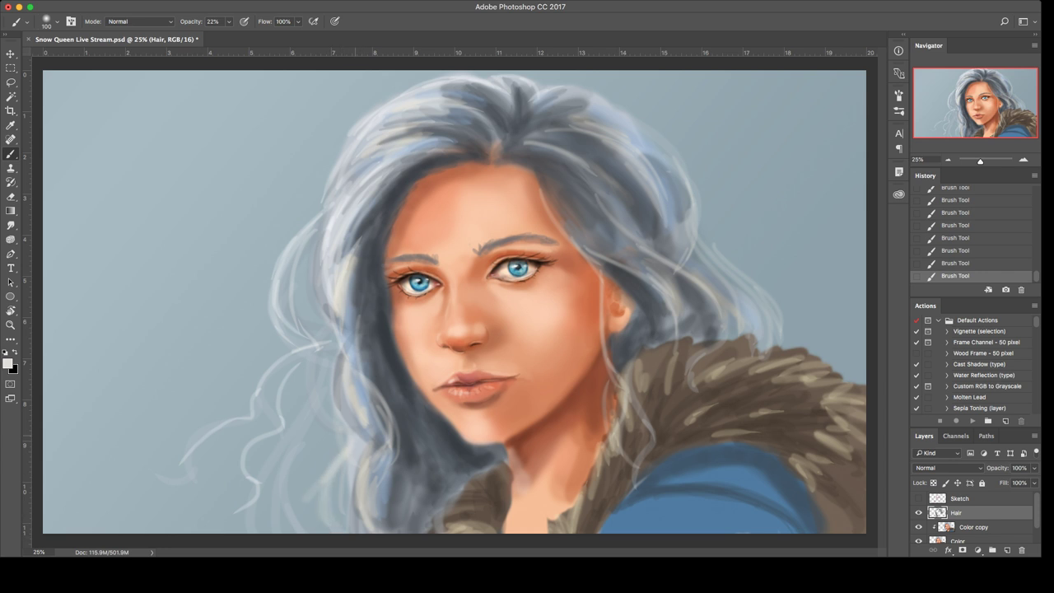
Step: Enlarge the brush to 100 px and paint soft pale locks spreading outward along the hair's lower left edge
{"action": "left_click_drag", "start_coordinate": [337, 427], "coordinate": [295, 525]}
{"action": "key", "text": "super+z"}
{"action": "left_click_drag", "start_coordinate": [329, 466], "coordinate": [294, 531]}
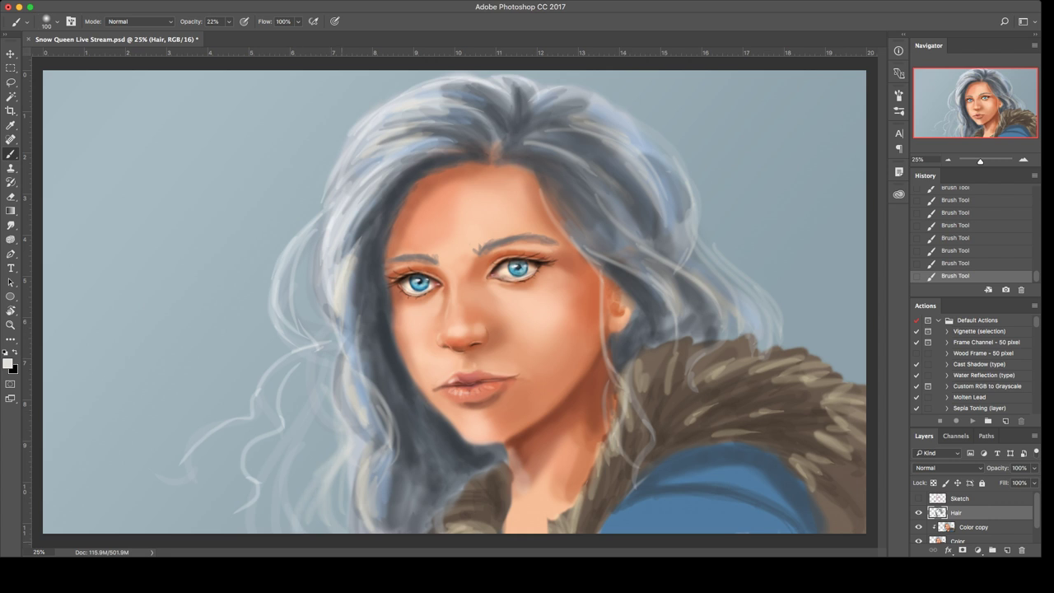
{"action": "left_click_drag", "start_coordinate": [335, 412], "coordinate": [305, 487]}
{"action": "key", "text": "super+z"}
{"action": "left_click_drag", "start_coordinate": [336, 412], "coordinate": [288, 510]}
{"action": "left_click_drag", "start_coordinate": [329, 435], "coordinate": [301, 529]}
{"action": "mouse_move", "coordinate": [330, 425]}
{"action": "left_mouse_down"}
{"action": "mouse_move", "coordinate": [302, 531]}
{"action": "mouse_move", "coordinate": [310, 398]}
{"action": "mouse_move", "coordinate": [326, 466]}
{"action": "left_mouse_up"}
{"action": "left_click_drag", "start_coordinate": [320, 350], "coordinate": [314, 436]}
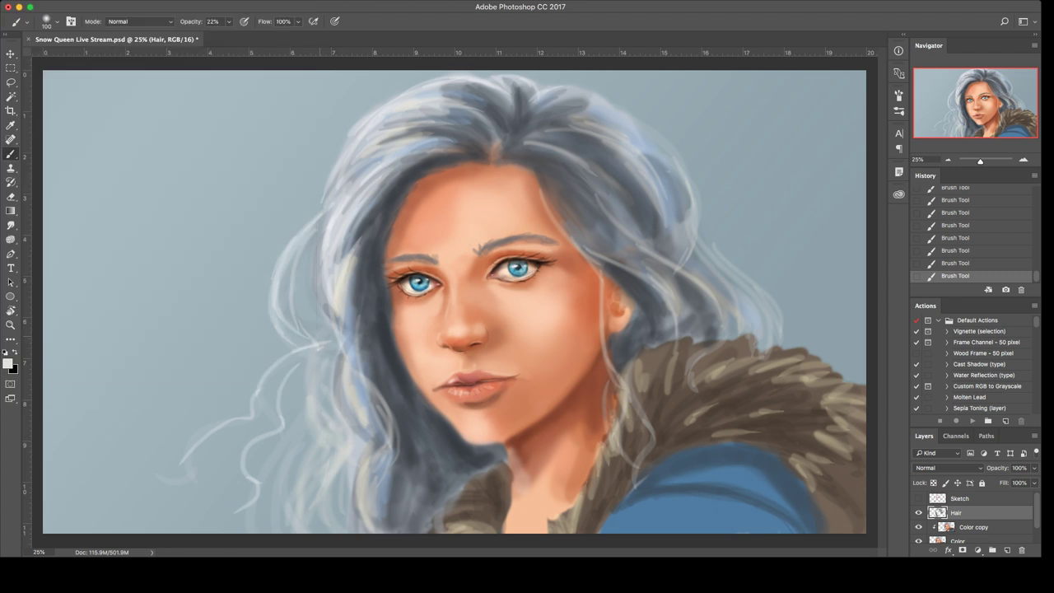
Step: Fill the loose loop of hair left of the face with pale strands and thicken the locks beneath it
{"action": "left_click_drag", "start_coordinate": [308, 239], "coordinate": [327, 331]}
{"action": "left_click_drag", "start_coordinate": [303, 262], "coordinate": [319, 326]}
{"action": "mouse_move", "coordinate": [324, 217]}
{"action": "left_mouse_down"}
{"action": "mouse_move", "coordinate": [305, 256]}
{"action": "mouse_move", "coordinate": [336, 340]}
{"action": "mouse_move", "coordinate": [323, 343]}
{"action": "left_mouse_up"}
{"action": "left_click_drag", "start_coordinate": [308, 374], "coordinate": [303, 399]}
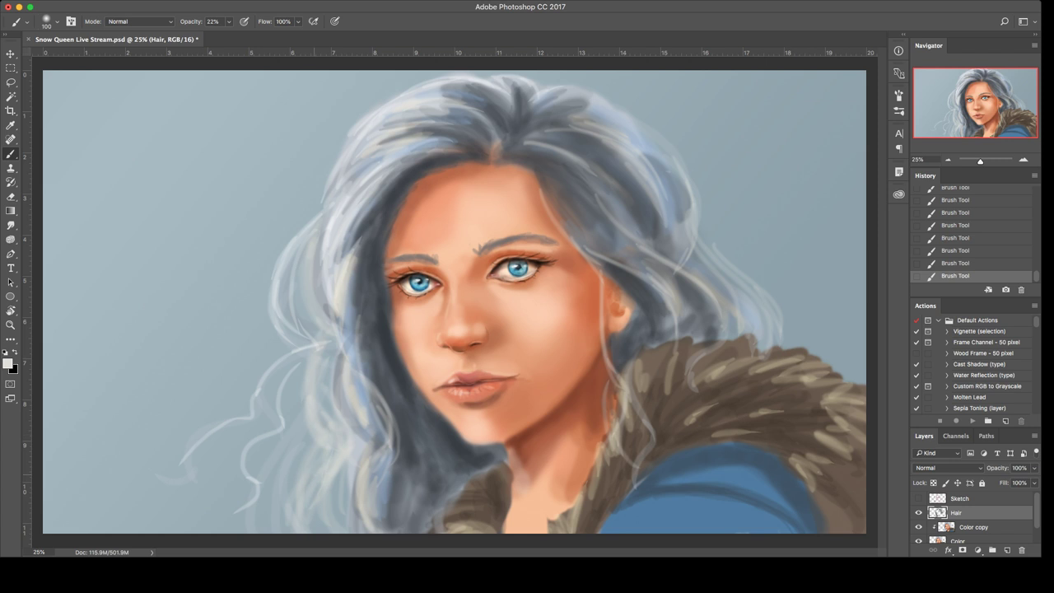
{"action": "left_click_drag", "start_coordinate": [313, 476], "coordinate": [305, 514]}
{"action": "left_click_drag", "start_coordinate": [321, 451], "coordinate": [312, 474]}
{"action": "left_click_drag", "start_coordinate": [324, 393], "coordinate": [319, 406]}
{"action": "left_click_drag", "start_coordinate": [356, 480], "coordinate": [349, 532]}
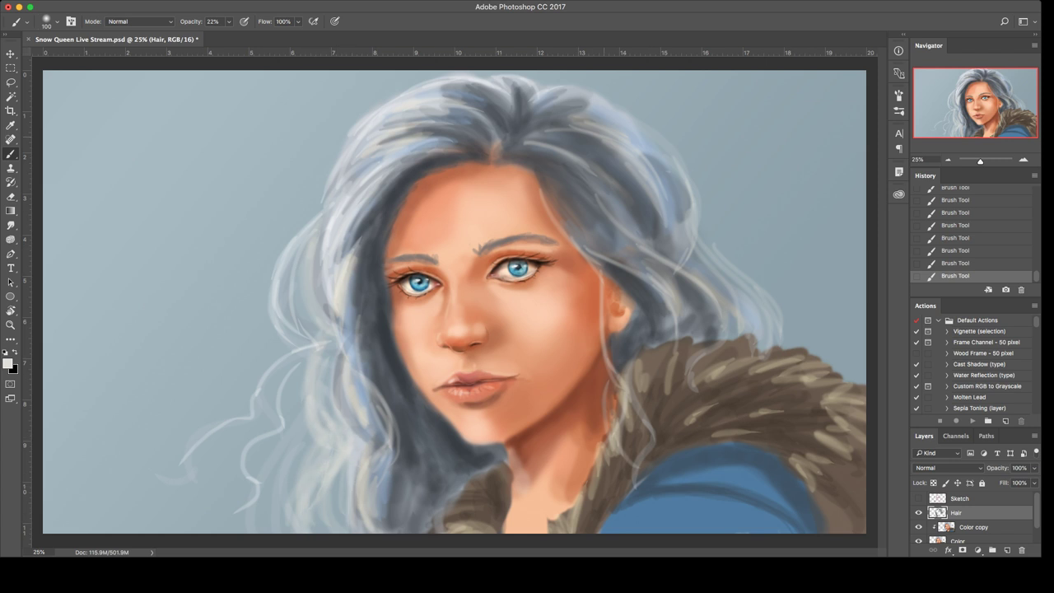
Step: Paint broad pale strands along the hair's outer right contour, flowing down onto the fur collar
{"action": "left_click_drag", "start_coordinate": [591, 116], "coordinate": [675, 212]}
{"action": "key", "text": "super+z"}
{"action": "mouse_move", "coordinate": [647, 148]}
{"action": "left_mouse_down"}
{"action": "mouse_move", "coordinate": [689, 267]}
{"action": "mouse_move", "coordinate": [721, 278]}
{"action": "left_mouse_up"}
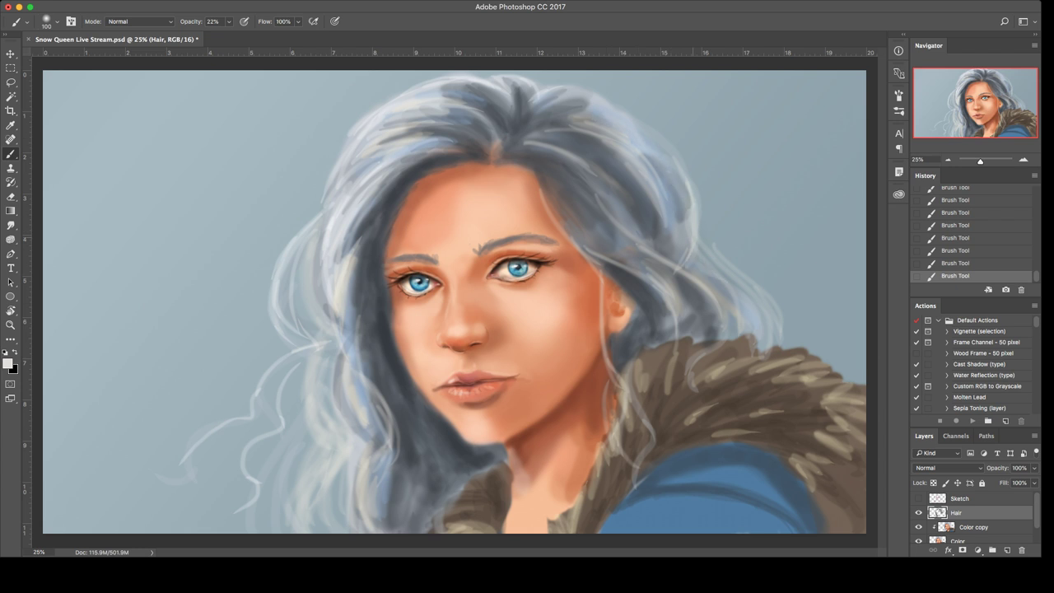
{"action": "mouse_move", "coordinate": [697, 241]}
{"action": "left_mouse_down"}
{"action": "mouse_move", "coordinate": [782, 335]}
{"action": "mouse_move", "coordinate": [786, 357]}
{"action": "left_mouse_up"}
{"action": "key", "text": "super+z"}
{"action": "left_click_drag", "start_coordinate": [700, 217], "coordinate": [738, 277]}
{"action": "left_click_drag", "start_coordinate": [697, 238], "coordinate": [803, 350]}
{"action": "left_click_drag", "start_coordinate": [739, 281], "coordinate": [795, 367]}
Step: Paint long loose wisps falling from the right side of the hair across the fur collar onto the blue shoulder
{"action": "left_click_drag", "start_coordinate": [734, 278], "coordinate": [685, 466]}
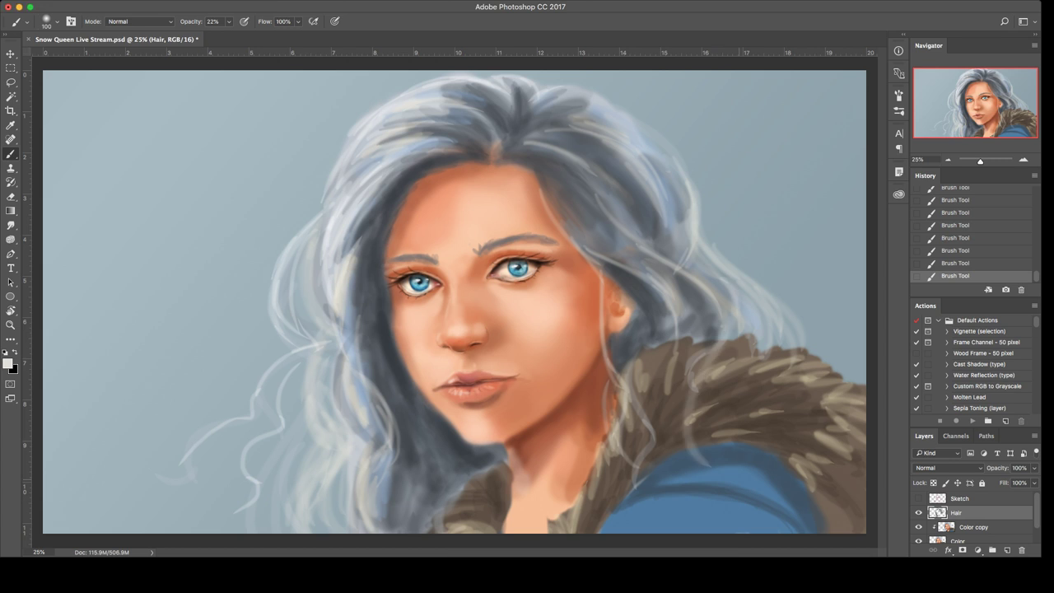
{"action": "left_click_drag", "start_coordinate": [725, 318], "coordinate": [683, 486]}
{"action": "left_click_drag", "start_coordinate": [700, 262], "coordinate": [648, 367]}
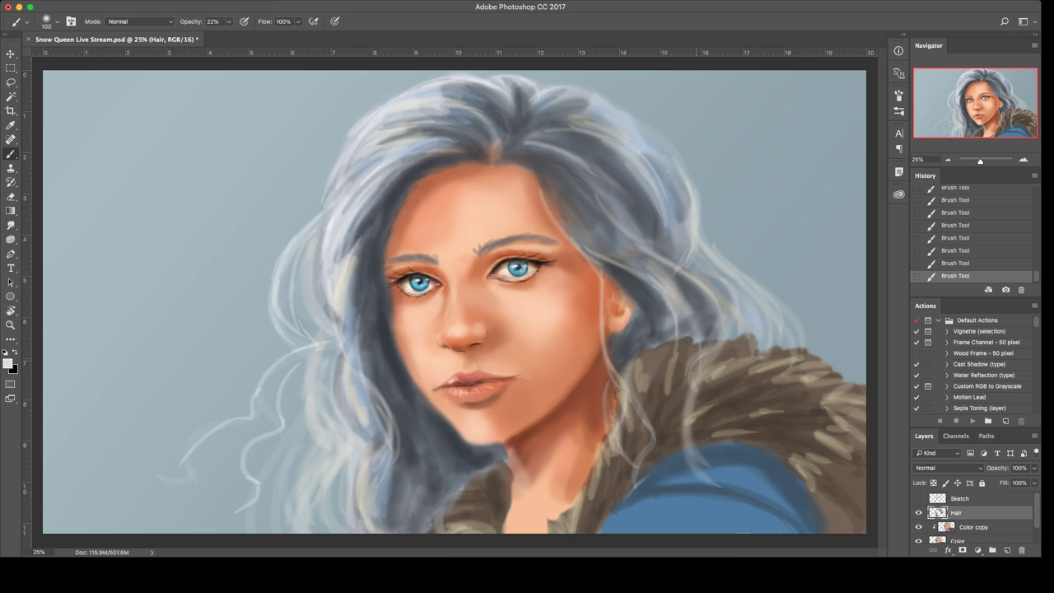
{"action": "left_click_drag", "start_coordinate": [627, 262], "coordinate": [638, 396]}
{"action": "key", "text": "super+z"}
{"action": "left_click_drag", "start_coordinate": [627, 280], "coordinate": [640, 410]}
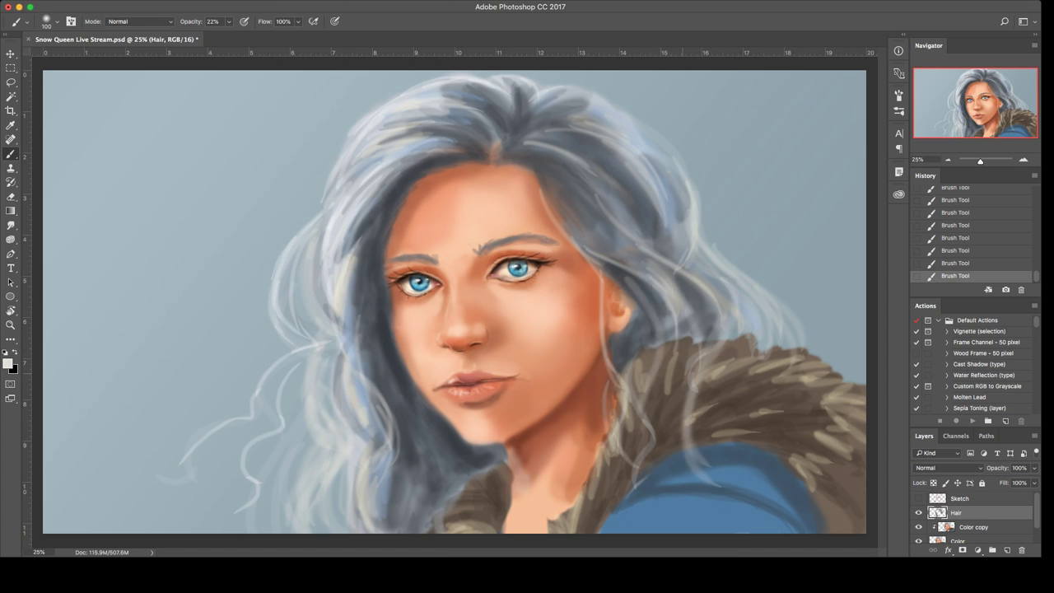
{"action": "mouse_move", "coordinate": [651, 309]}
{"action": "left_mouse_down"}
{"action": "mouse_move", "coordinate": [671, 435]}
{"action": "mouse_move", "coordinate": [708, 486]}
{"action": "mouse_move", "coordinate": [693, 529]}
{"action": "left_mouse_up"}
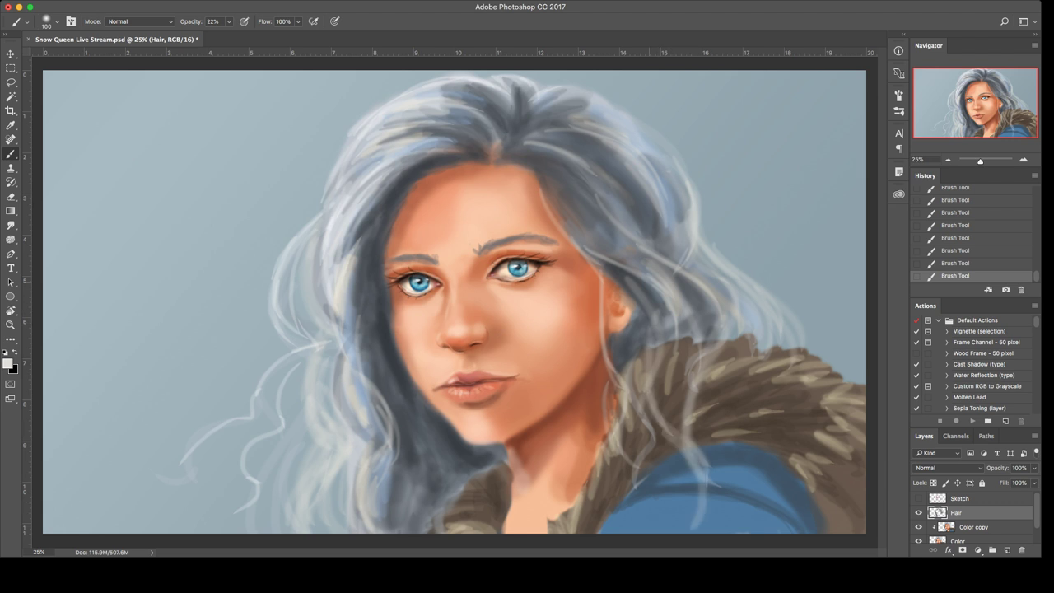
Step: Paint light strands sweeping from the forehead's right hairline and parting back across the right side of the head
{"action": "mouse_move", "coordinate": [535, 163]}
{"action": "left_mouse_down"}
{"action": "mouse_move", "coordinate": [558, 225]}
{"action": "mouse_move", "coordinate": [594, 262]}
{"action": "left_mouse_up"}
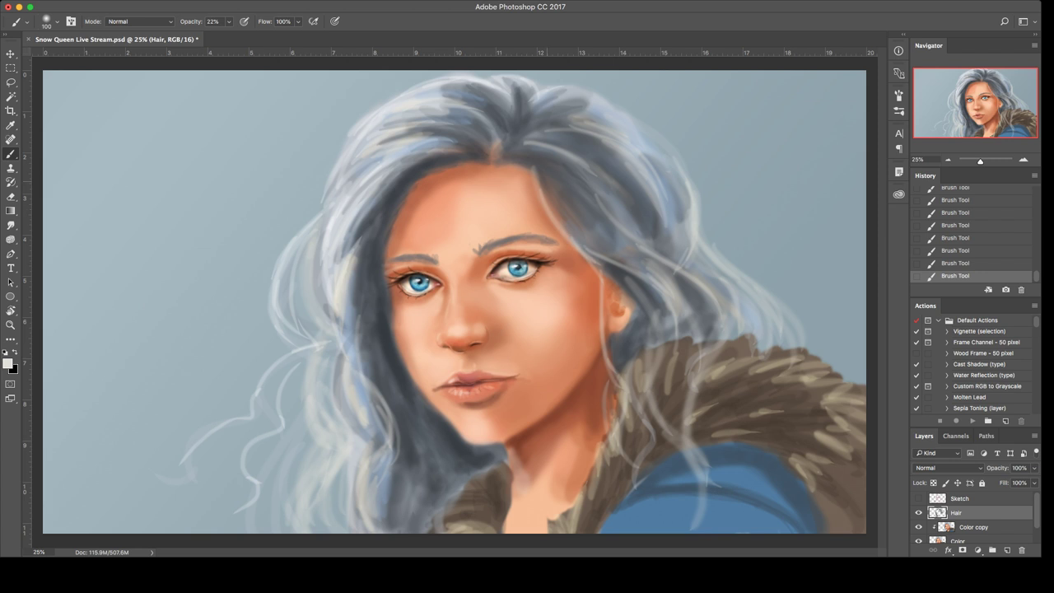
{"action": "left_click_drag", "start_coordinate": [535, 165], "coordinate": [651, 268]}
{"action": "left_click_drag", "start_coordinate": [574, 221], "coordinate": [682, 303]}
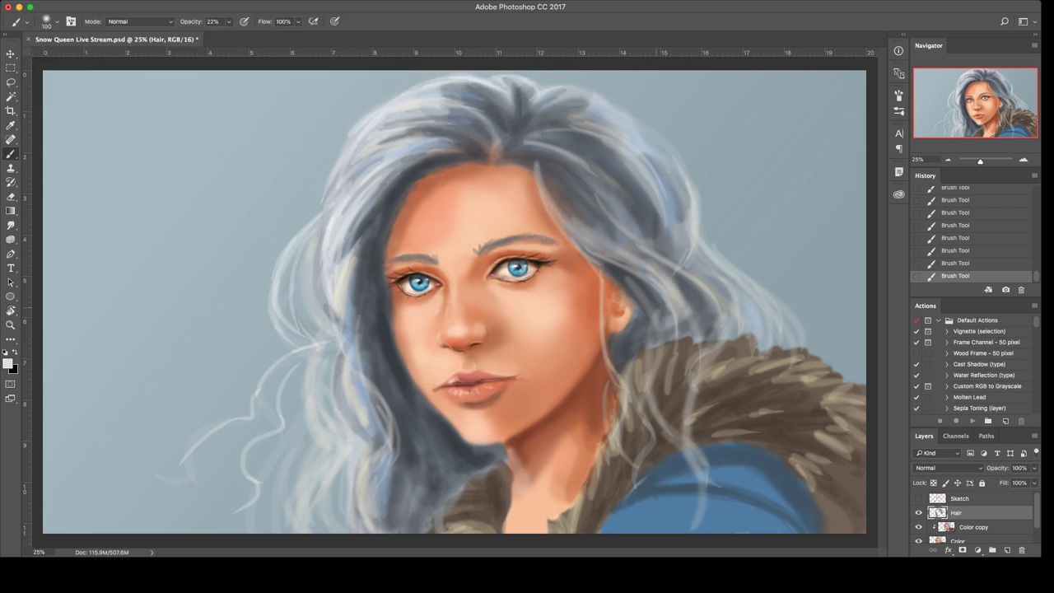
{"action": "left_click_drag", "start_coordinate": [568, 133], "coordinate": [684, 245]}
{"action": "mouse_move", "coordinate": [534, 132]}
{"action": "left_mouse_down"}
{"action": "mouse_move", "coordinate": [630, 157]}
{"action": "mouse_move", "coordinate": [619, 153]}
{"action": "left_mouse_up"}
{"action": "mouse_move", "coordinate": [559, 123]}
{"action": "left_mouse_down"}
{"action": "mouse_move", "coordinate": [623, 140]}
{"action": "mouse_move", "coordinate": [660, 180]}
{"action": "left_mouse_up"}
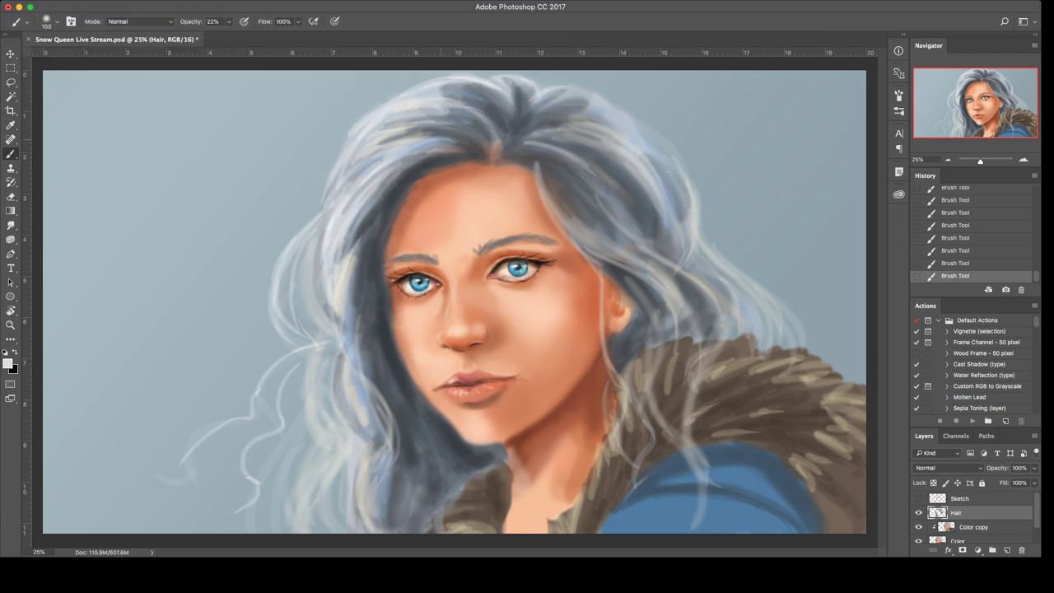
Step: Add light strands across the left crown and along the outer loop of hair left of the face
{"action": "mouse_move", "coordinate": [447, 147]}
{"action": "left_mouse_down"}
{"action": "mouse_move", "coordinate": [377, 191]}
{"action": "mouse_move", "coordinate": [384, 177]}
{"action": "left_mouse_up"}
{"action": "mouse_move", "coordinate": [422, 137]}
{"action": "left_mouse_down"}
{"action": "mouse_move", "coordinate": [497, 107]}
{"action": "mouse_move", "coordinate": [445, 103]}
{"action": "left_mouse_up"}
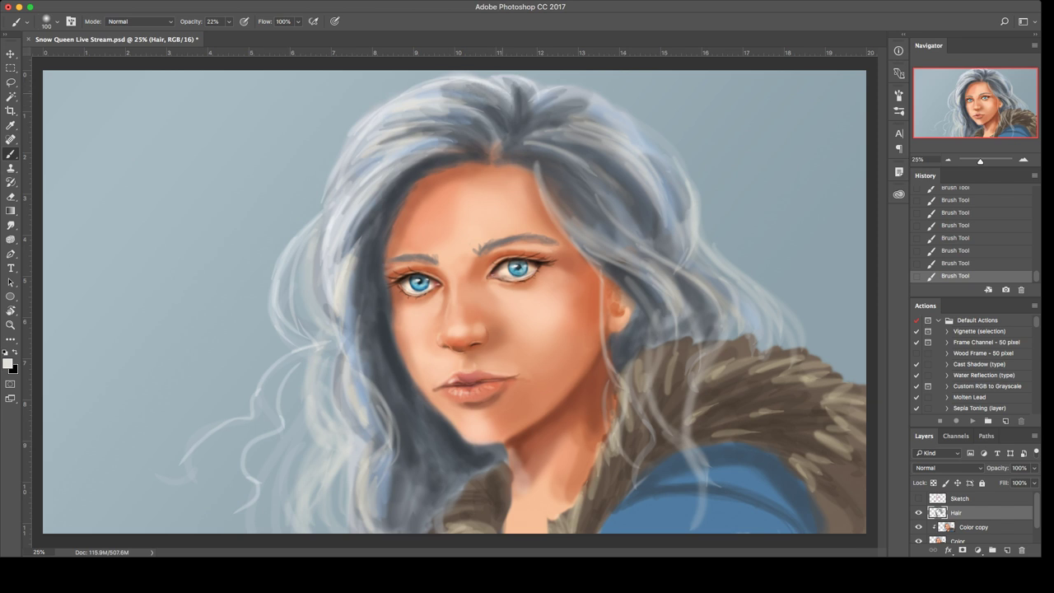
{"action": "left_click_drag", "start_coordinate": [503, 89], "coordinate": [451, 109]}
{"action": "mouse_move", "coordinate": [289, 271]}
{"action": "left_mouse_down"}
{"action": "mouse_move", "coordinate": [302, 342]}
{"action": "mouse_move", "coordinate": [288, 322]}
{"action": "left_mouse_up"}
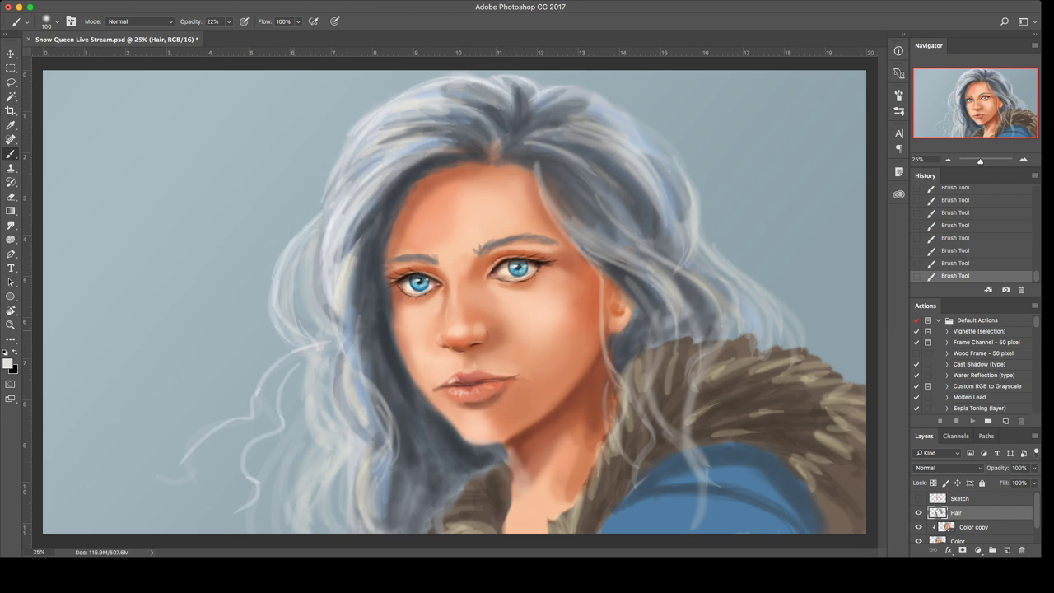
Step: Fill the lower left curls with wavy pale strands and thicken the tip of the outermost curl
{"action": "left_click_drag", "start_coordinate": [301, 357], "coordinate": [273, 455]}
{"action": "mouse_move", "coordinate": [295, 358]}
{"action": "left_mouse_down"}
{"action": "mouse_move", "coordinate": [248, 463]}
{"action": "mouse_move", "coordinate": [266, 495]}
{"action": "left_mouse_up"}
{"action": "left_click_drag", "start_coordinate": [297, 374], "coordinate": [265, 532]}
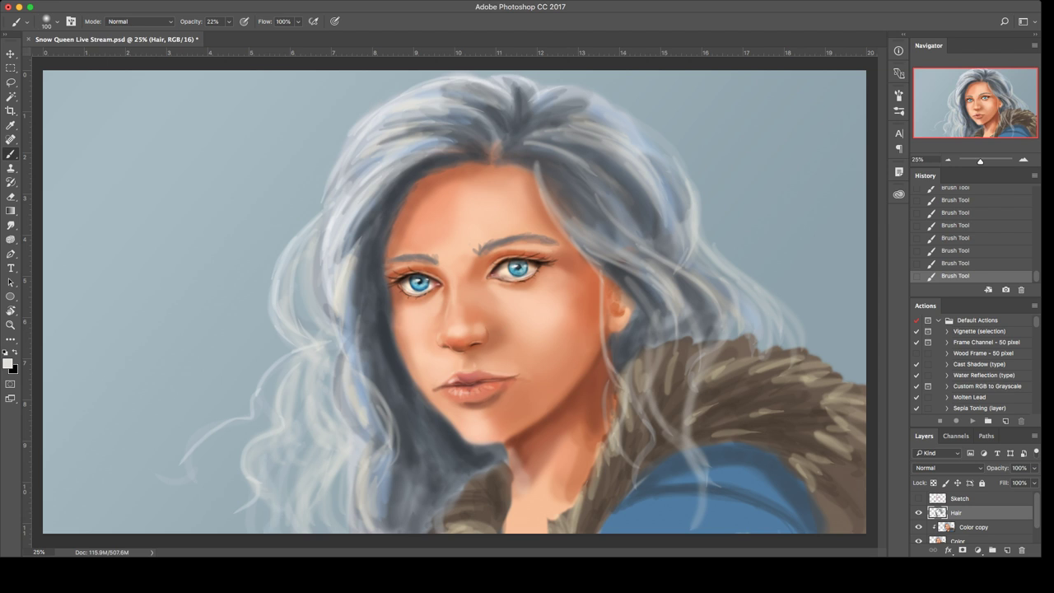
{"action": "left_click_drag", "start_coordinate": [272, 381], "coordinate": [264, 411]}
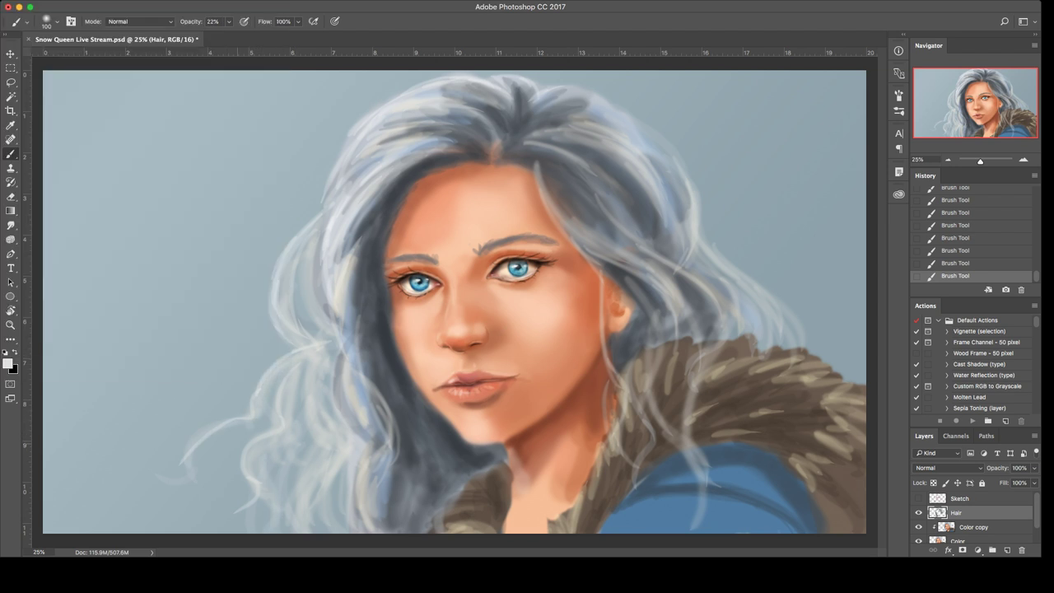
{"action": "mouse_move", "coordinate": [214, 436]}
{"action": "left_mouse_down"}
{"action": "mouse_move", "coordinate": [183, 489]}
{"action": "mouse_move", "coordinate": [168, 482]}
{"action": "left_mouse_up"}
{"action": "left_click_drag", "start_coordinate": [322, 188], "coordinate": [236, 308]}
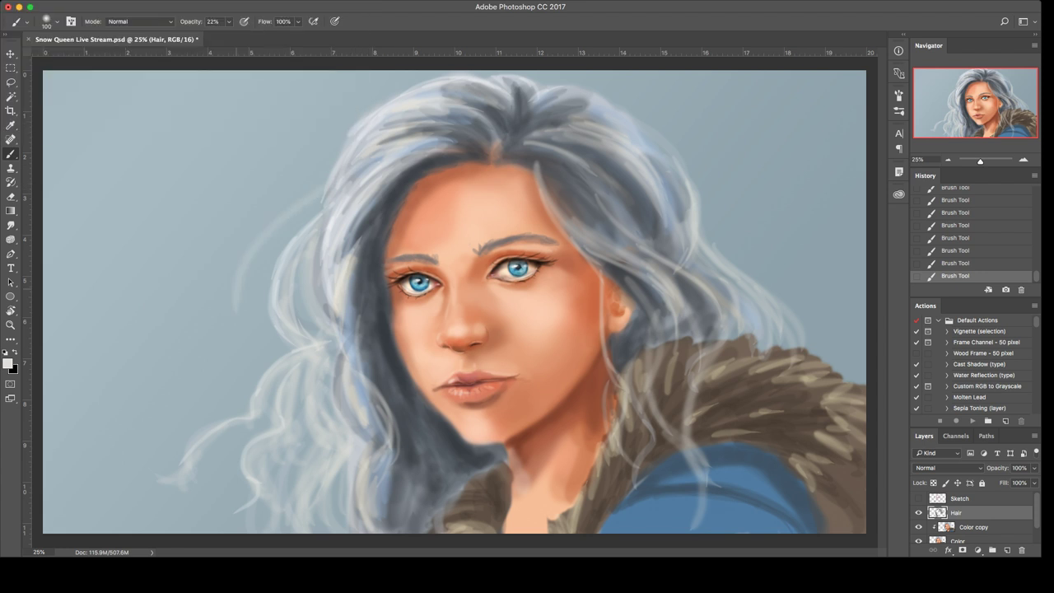
{"action": "key", "text": "super+z"}
{"action": "left_click_drag", "start_coordinate": [318, 201], "coordinate": [233, 313]}
{"action": "key", "text": "ctrl+z"}
{"action": "left_click_drag", "start_coordinate": [296, 237], "coordinate": [216, 311]}
{"action": "key", "text": "ctrl+z"}
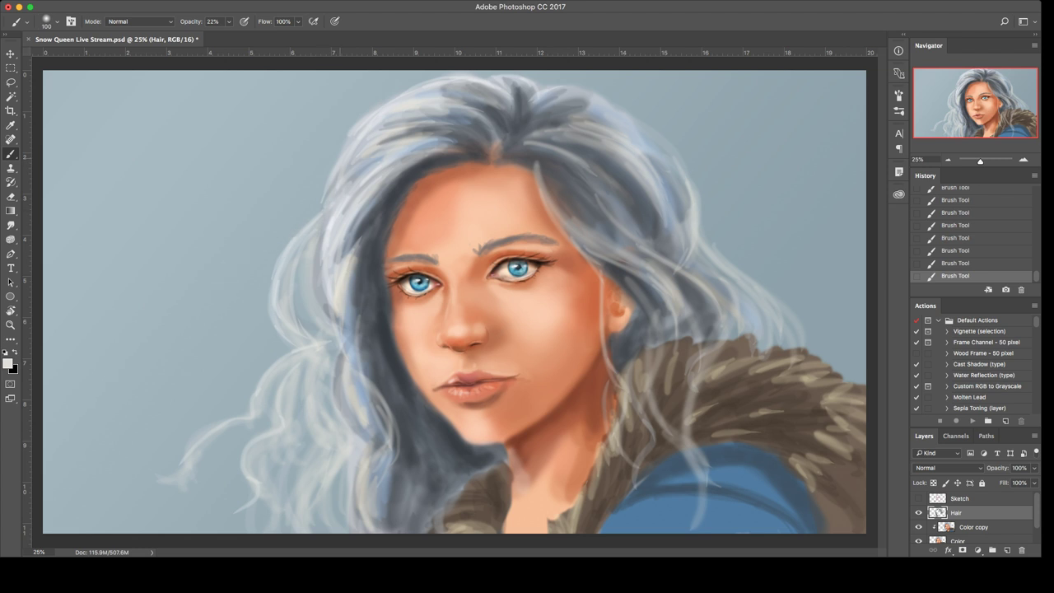
{"action": "mouse_move", "coordinate": [321, 189]}
{"action": "left_mouse_down"}
{"action": "mouse_move", "coordinate": [247, 323]}
{"action": "mouse_move", "coordinate": [263, 346]}
{"action": "left_mouse_up"}
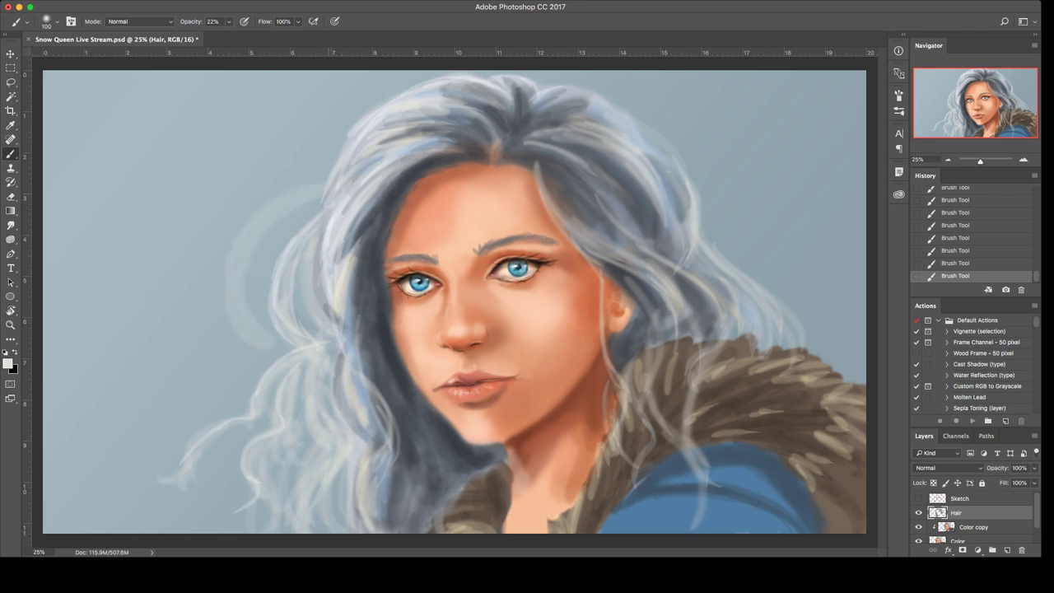
{"action": "key", "text": "ctrl+z"}
{"action": "left_click_drag", "start_coordinate": [294, 232], "coordinate": [201, 354]}
{"action": "key", "text": "ctrl+z"}
Step: Paint a long stray lock curving outward at the left, then soften the hair's upper left and right edges with pale strands
{"action": "mouse_move", "coordinate": [280, 256]}
{"action": "left_mouse_down"}
{"action": "mouse_move", "coordinate": [219, 303]}
{"action": "mouse_move", "coordinate": [224, 326]}
{"action": "mouse_move", "coordinate": [173, 405]}
{"action": "left_mouse_up"}
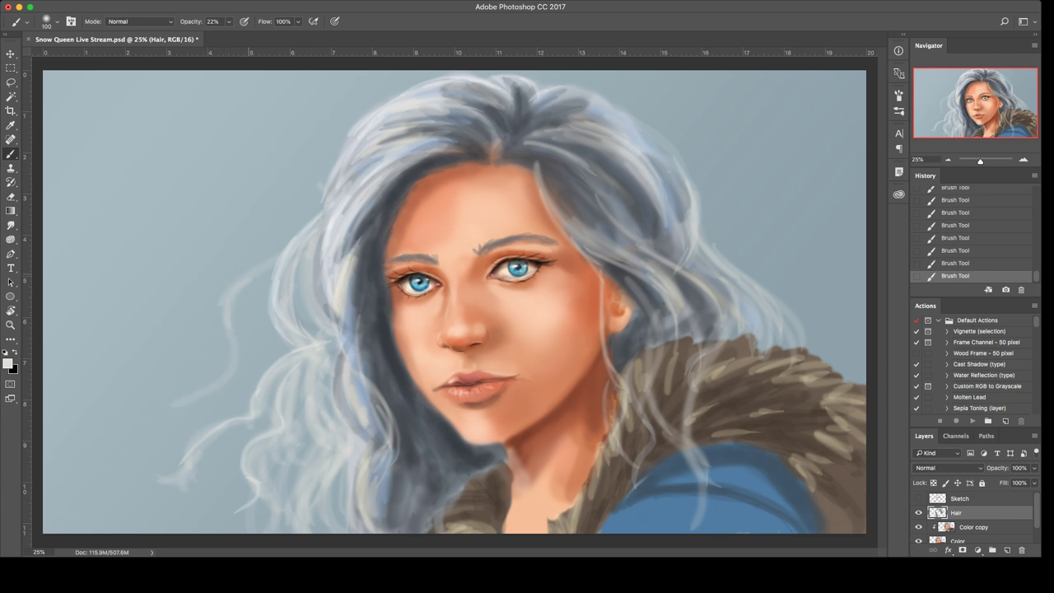
{"action": "mouse_move", "coordinate": [239, 275]}
{"action": "left_mouse_down"}
{"action": "mouse_move", "coordinate": [306, 224]}
{"action": "mouse_move", "coordinate": [341, 141]}
{"action": "left_mouse_up"}
{"action": "left_click_drag", "start_coordinate": [665, 152], "coordinate": [787, 317]}
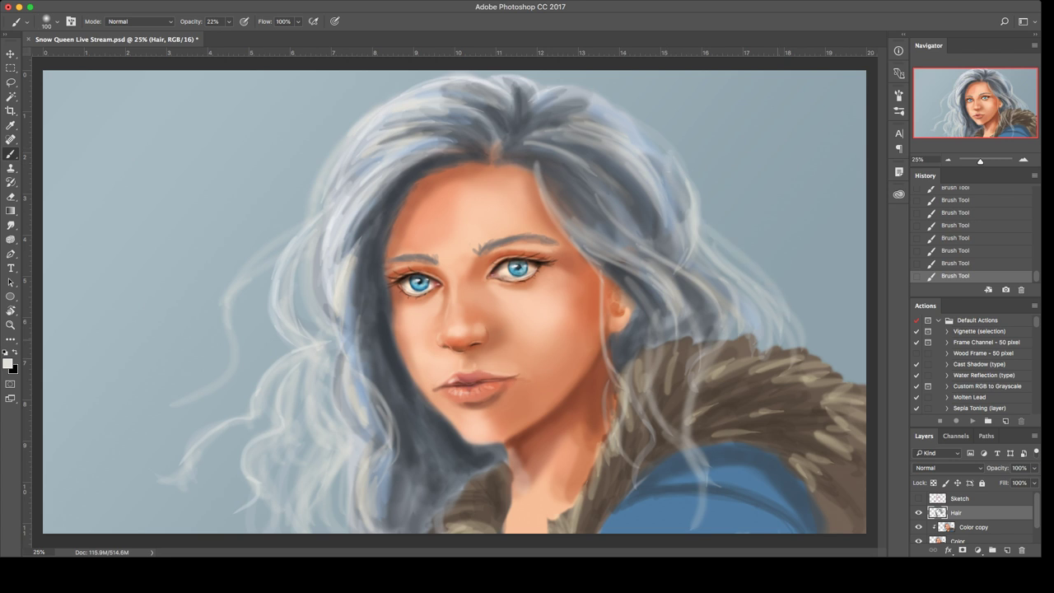
{"action": "left_click_drag", "start_coordinate": [714, 303], "coordinate": [767, 407]}
Step: Reduce the brush to 25 px and paint fine flyaway hairs around the left curls, face edge, parting and crown
{"action": "key", "text": "bracketleft"}
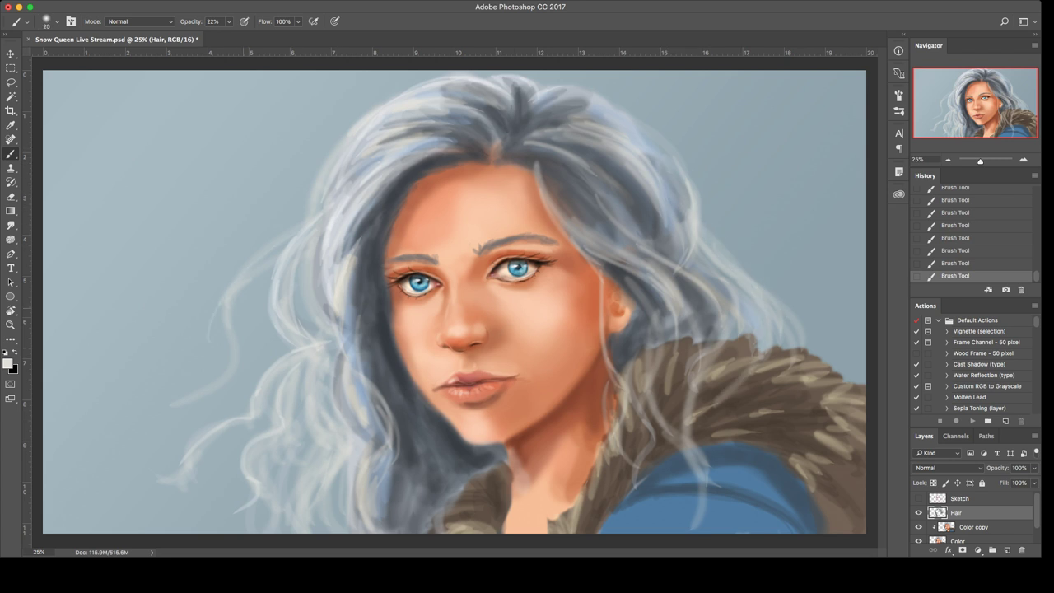
{"action": "left_click_drag", "start_coordinate": [220, 311], "coordinate": [119, 368]}
{"action": "left_click_drag", "start_coordinate": [360, 278], "coordinate": [402, 470]}
{"action": "key", "text": "super+z"}
{"action": "left_click_drag", "start_coordinate": [349, 307], "coordinate": [401, 495]}
{"action": "left_click_drag", "start_coordinate": [519, 152], "coordinate": [611, 214]}
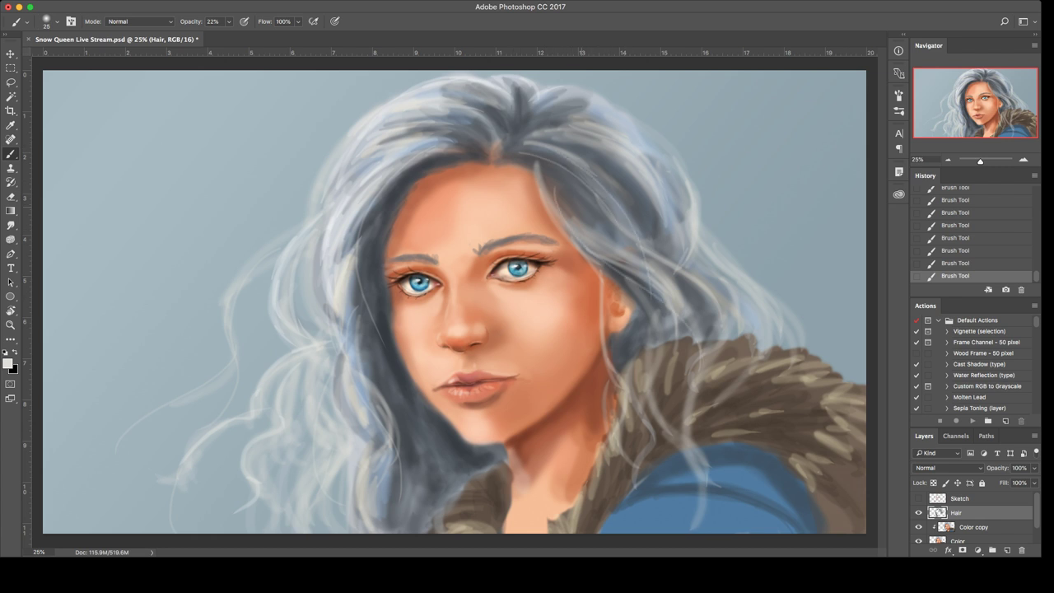
{"action": "left_click_drag", "start_coordinate": [532, 136], "coordinate": [678, 206]}
{"action": "left_click_drag", "start_coordinate": [598, 143], "coordinate": [662, 213]}
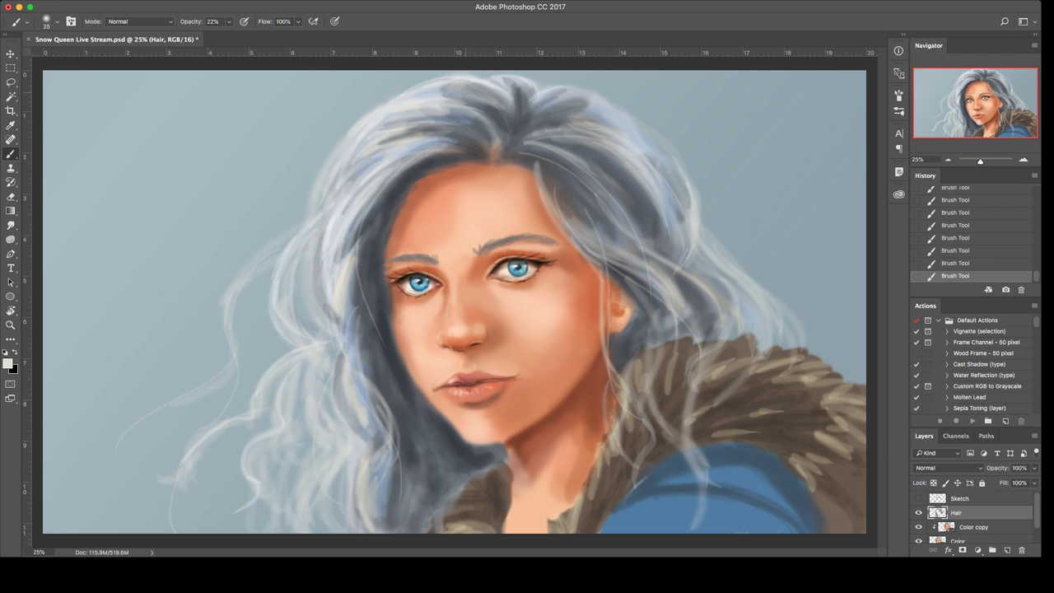
{"action": "left_click_drag", "start_coordinate": [514, 120], "coordinate": [473, 92]}
Step: Select the Color copy layer, pick a dark brown based on the fur collar, and set the brush to 70 px
{"action": "left_click", "coordinate": [974, 527]}
{"action": "key", "text": "bracketright"}
{"action": "key", "text": "bracketright"}
{"action": "key", "text": "bracketright"}
{"action": "key", "text": "bracketright"}
{"action": "key", "text": "bracketright"}
{"action": "key", "text": "bracketright"}
{"action": "key", "text": "bracketright"}
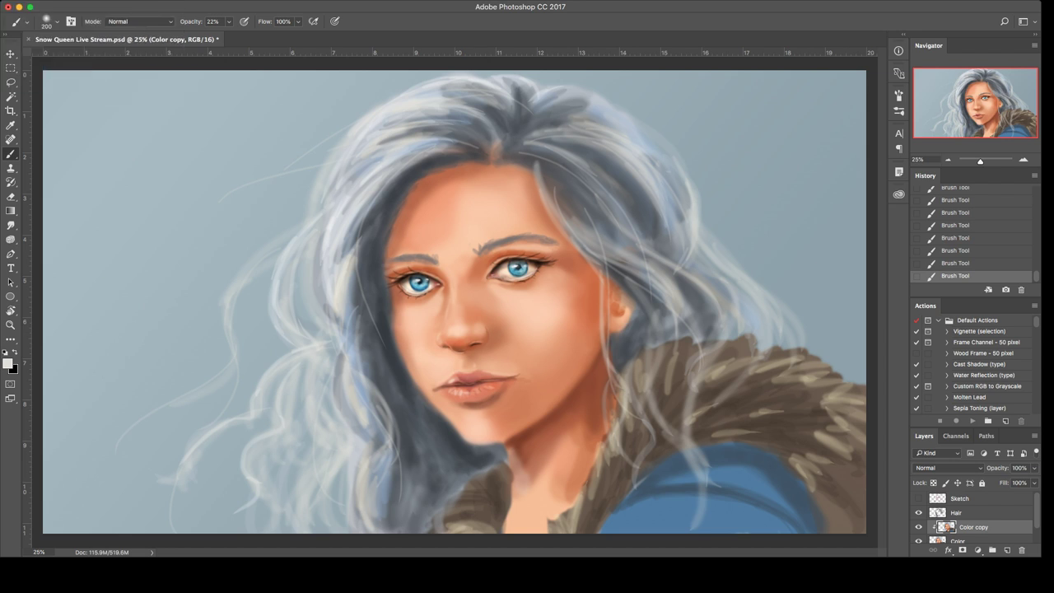
{"action": "key", "text": "bracketleft"}
{"action": "key", "text": "bracketleft"}
{"action": "left_click", "coordinate": [668, 362], "text": "alt"}
{"action": "key", "text": "i"}
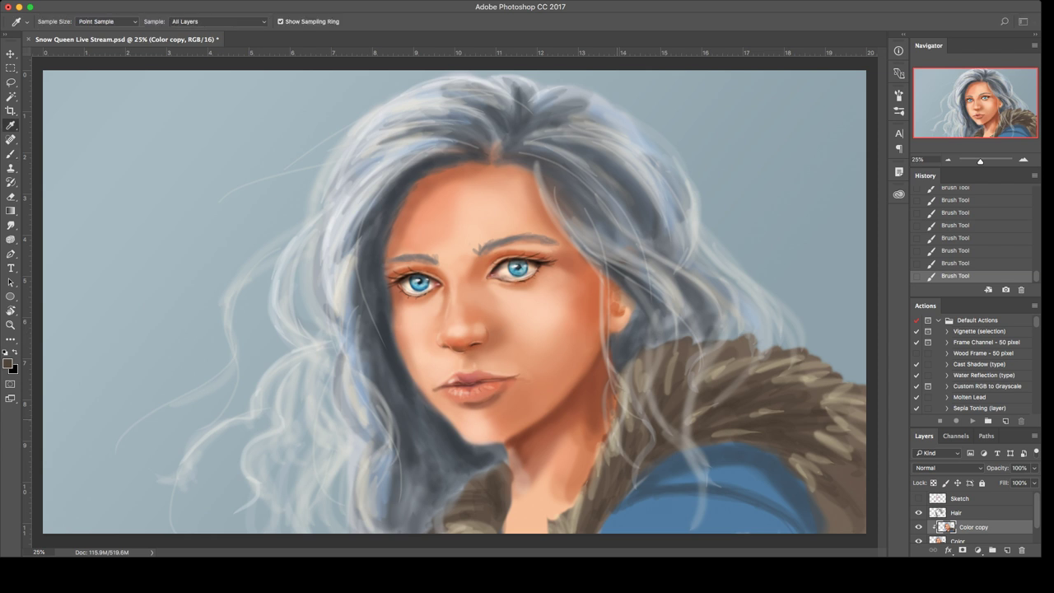
{"action": "key", "text": "b"}
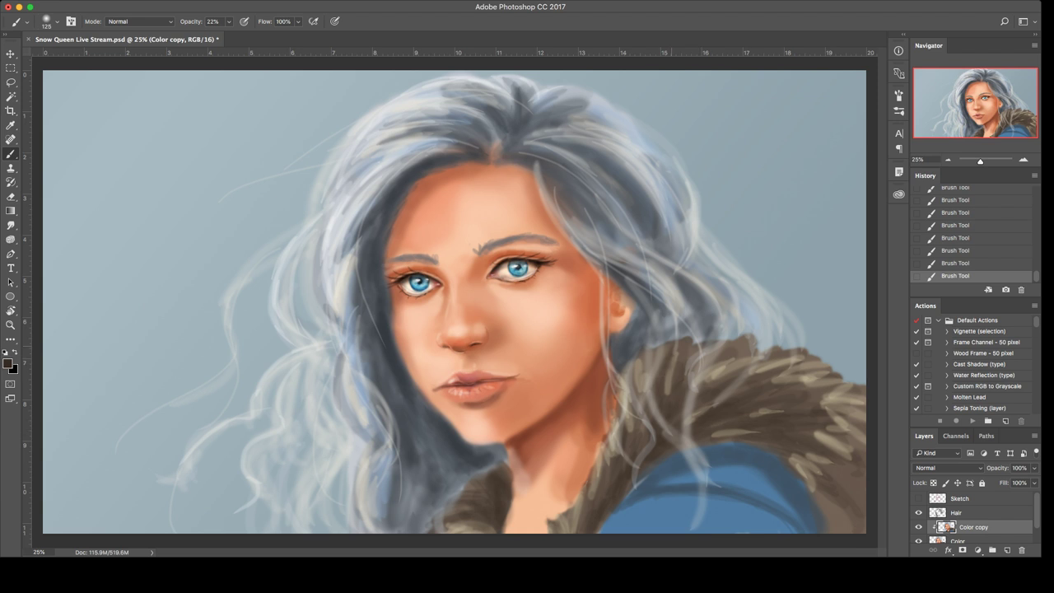
{"action": "key", "text": "bracketleft"}
{"action": "key", "text": "bracketleft"}
{"action": "key", "text": "bracketleft"}
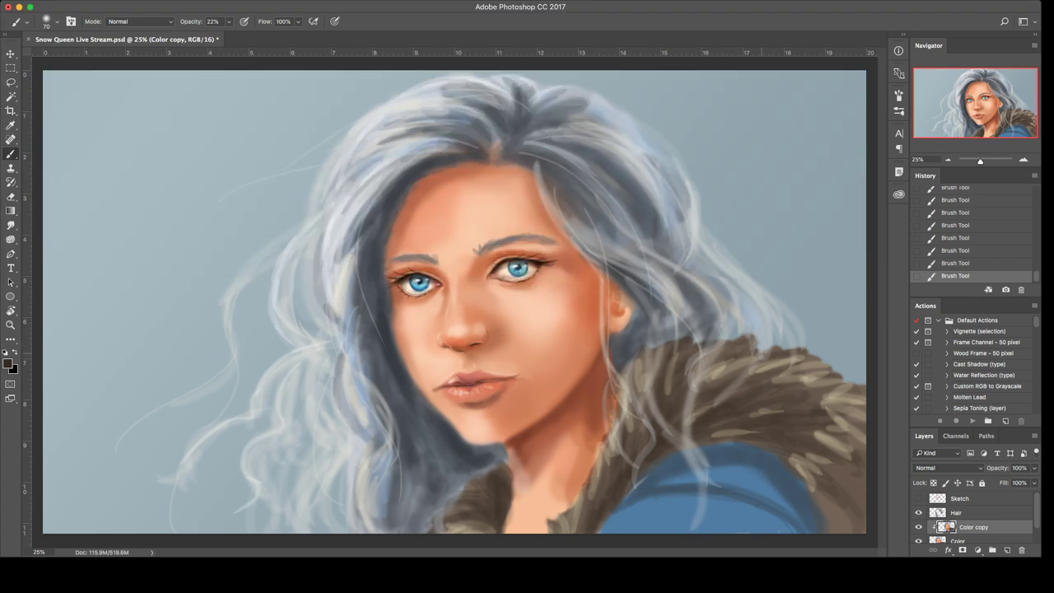
Step: Merge the Color copy layer down into Color and paint dark brown fur tufts along the collar's upper right edge
{"action": "left_click_drag", "start_coordinate": [779, 358], "coordinate": [810, 360]}
{"action": "key", "text": "ctrl+e"}
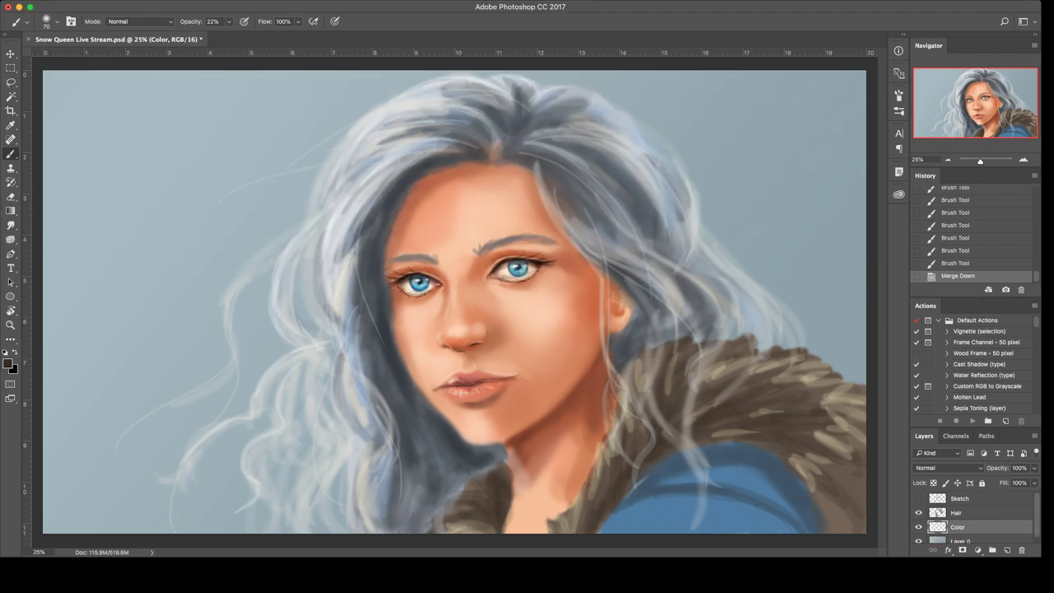
{"action": "left_click_drag", "start_coordinate": [730, 361], "coordinate": [781, 350]}
{"action": "left_click_drag", "start_coordinate": [770, 356], "coordinate": [842, 359]}
{"action": "mouse_move", "coordinate": [794, 367]}
{"action": "left_mouse_down"}
{"action": "mouse_move", "coordinate": [834, 361]}
{"action": "mouse_move", "coordinate": [830, 368]}
{"action": "left_mouse_up"}
{"action": "left_click_drag", "start_coordinate": [810, 375], "coordinate": [835, 382]}
{"action": "left_click_drag", "start_coordinate": [821, 382], "coordinate": [864, 384]}
{"action": "left_click_drag", "start_coordinate": [836, 398], "coordinate": [856, 393]}
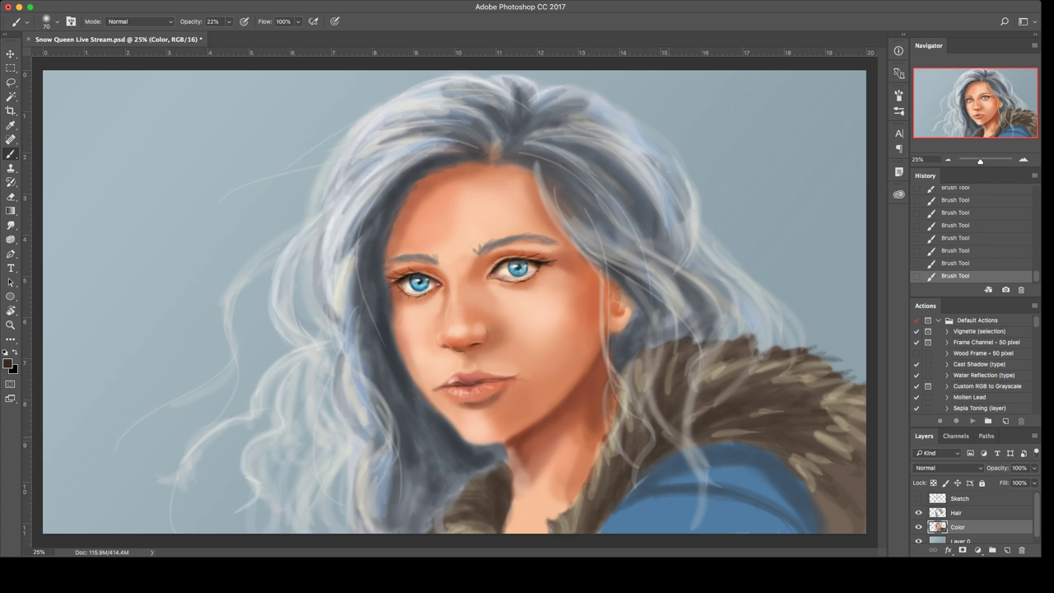
Step: Paint dark brown fur tufts along the collar's inner edges, overlapping the neck and beneath the hair at left
{"action": "left_click_drag", "start_coordinate": [586, 507], "coordinate": [573, 532]}
{"action": "mouse_move", "coordinate": [596, 480]}
{"action": "left_mouse_down"}
{"action": "mouse_move", "coordinate": [589, 497]}
{"action": "mouse_move", "coordinate": [544, 516]}
{"action": "left_mouse_up"}
{"action": "mouse_move", "coordinate": [568, 498]}
{"action": "left_mouse_down"}
{"action": "mouse_move", "coordinate": [560, 531]}
{"action": "mouse_move", "coordinate": [570, 531]}
{"action": "left_mouse_up"}
{"action": "left_click_drag", "start_coordinate": [587, 480], "coordinate": [575, 530]}
{"action": "left_click_drag", "start_coordinate": [593, 461], "coordinate": [583, 497]}
{"action": "mouse_move", "coordinate": [586, 461]}
{"action": "left_mouse_down"}
{"action": "mouse_move", "coordinate": [579, 480]}
{"action": "mouse_move", "coordinate": [584, 458]}
{"action": "left_mouse_up"}
{"action": "mouse_move", "coordinate": [597, 481]}
{"action": "left_mouse_down"}
{"action": "mouse_move", "coordinate": [597, 436]}
{"action": "mouse_move", "coordinate": [610, 437]}
{"action": "left_mouse_up"}
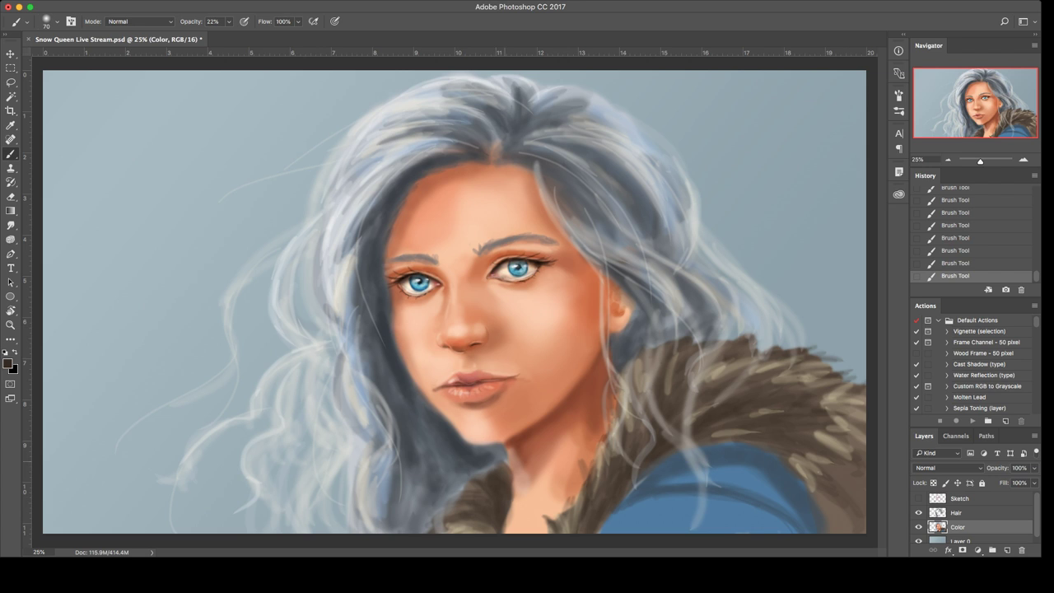
{"action": "left_click_drag", "start_coordinate": [468, 526], "coordinate": [477, 521]}
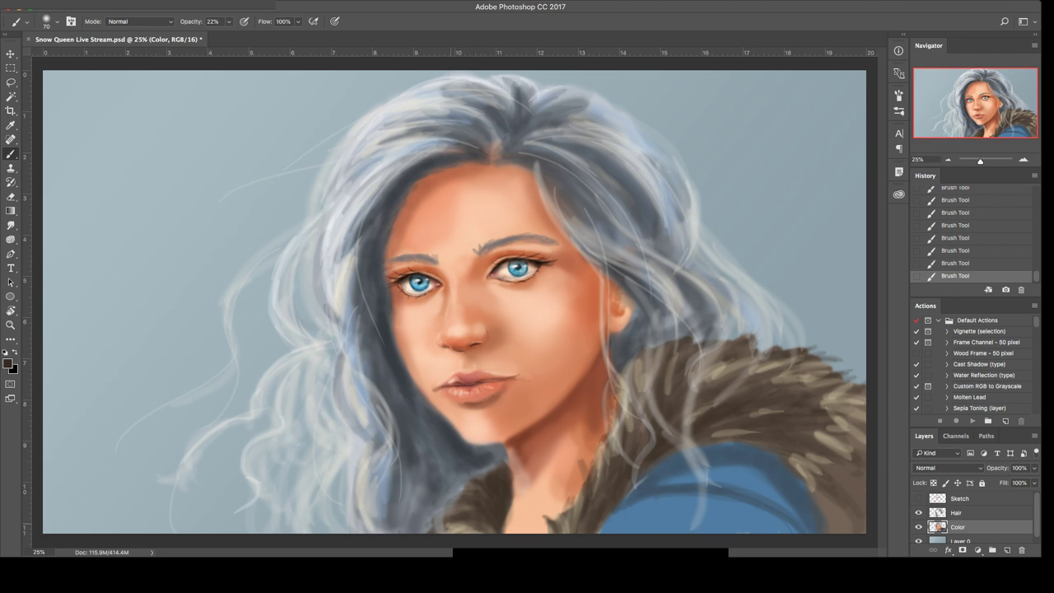
Step: Paint more dark brown fur tufts along the collar's inner neck edges and down its lower right end
{"action": "left_click_drag", "start_coordinate": [469, 530], "coordinate": [476, 523]}
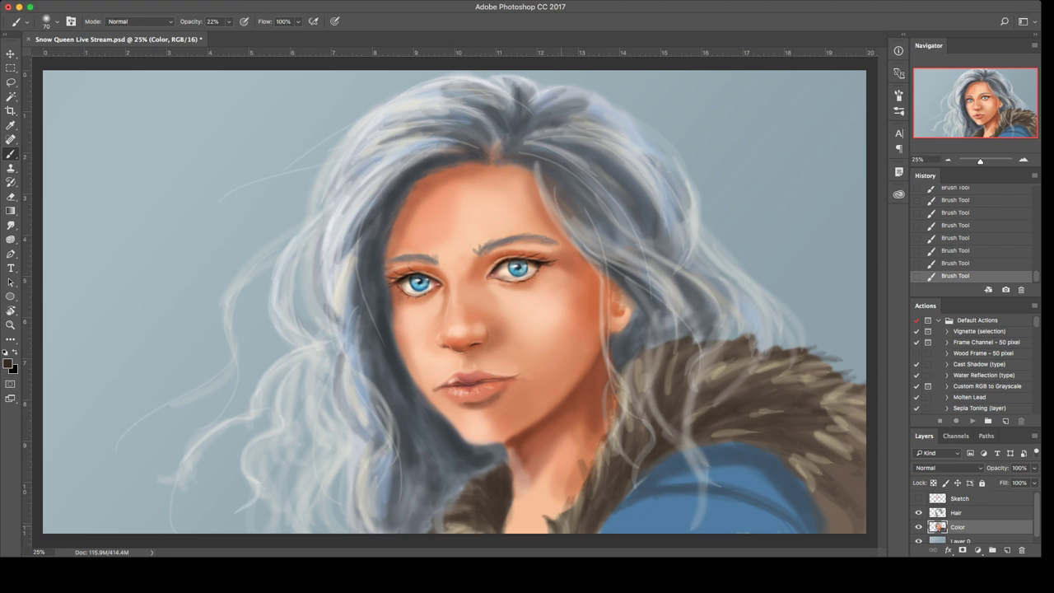
{"action": "mouse_move", "coordinate": [576, 532]}
{"action": "left_mouse_down"}
{"action": "mouse_move", "coordinate": [570, 499]}
{"action": "mouse_move", "coordinate": [583, 457]}
{"action": "mouse_move", "coordinate": [581, 467]}
{"action": "left_mouse_up"}
{"action": "left_click_drag", "start_coordinate": [601, 476], "coordinate": [595, 440]}
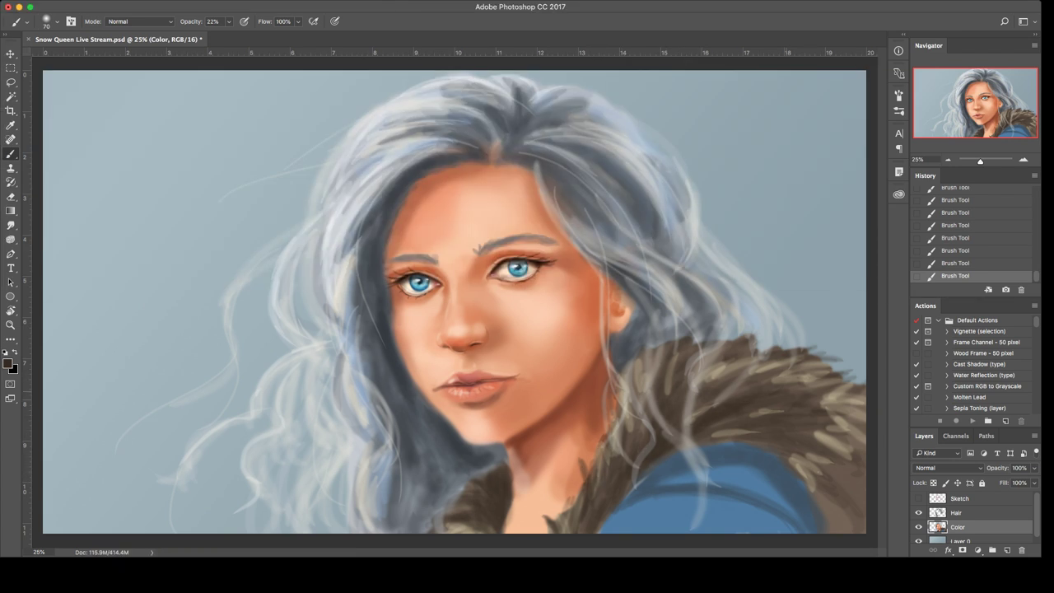
{"action": "left_click_drag", "start_coordinate": [836, 450], "coordinate": [848, 457]}
{"action": "left_click_drag", "start_coordinate": [831, 417], "coordinate": [857, 435]}
{"action": "left_click_drag", "start_coordinate": [832, 500], "coordinate": [850, 531]}
{"action": "mouse_move", "coordinate": [845, 479]}
{"action": "left_mouse_down"}
{"action": "mouse_move", "coordinate": [863, 510]}
{"action": "mouse_move", "coordinate": [863, 487]}
{"action": "mouse_move", "coordinate": [844, 525]}
{"action": "left_mouse_up"}
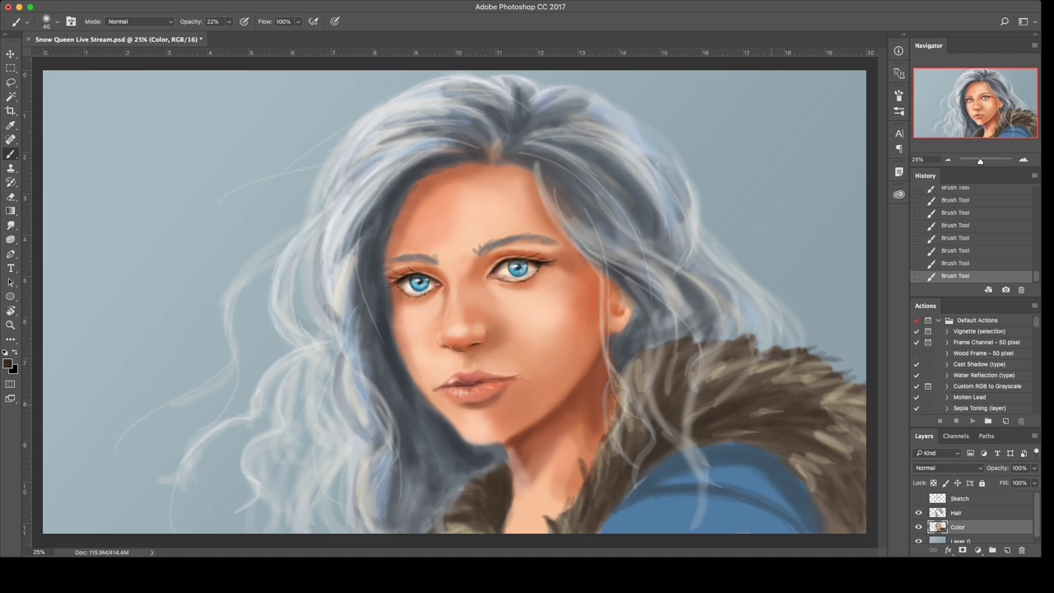
Step: Pick a near-black brown and paint thin shadow strokes into the fur on the collar's top and lower right end
{"action": "key", "text": "i"}
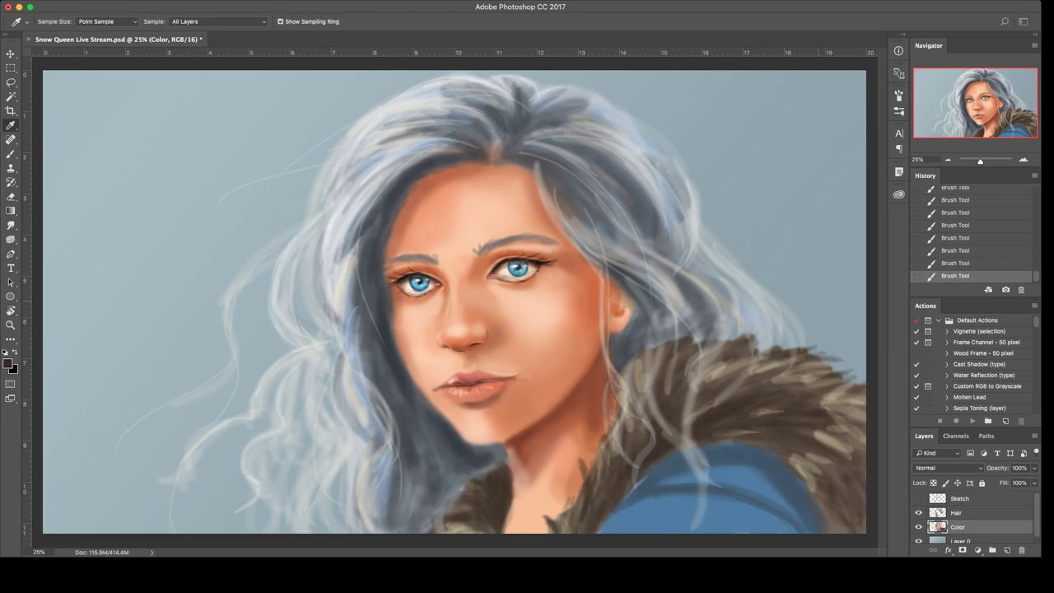
{"action": "key", "text": "b"}
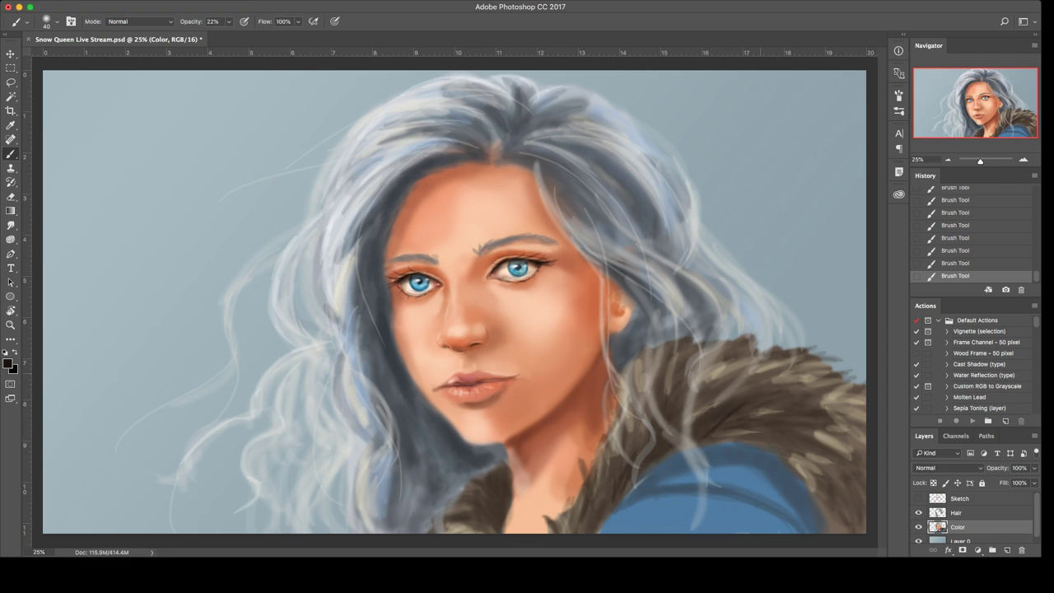
{"action": "left_click_drag", "start_coordinate": [742, 395], "coordinate": [772, 382]}
{"action": "mouse_move", "coordinate": [838, 463]}
{"action": "left_mouse_down"}
{"action": "mouse_move", "coordinate": [848, 520]}
{"action": "mouse_move", "coordinate": [828, 532]}
{"action": "left_mouse_up"}
{"action": "left_click_drag", "start_coordinate": [842, 495], "coordinate": [819, 531]}
{"action": "left_click_drag", "start_coordinate": [856, 458], "coordinate": [858, 525]}
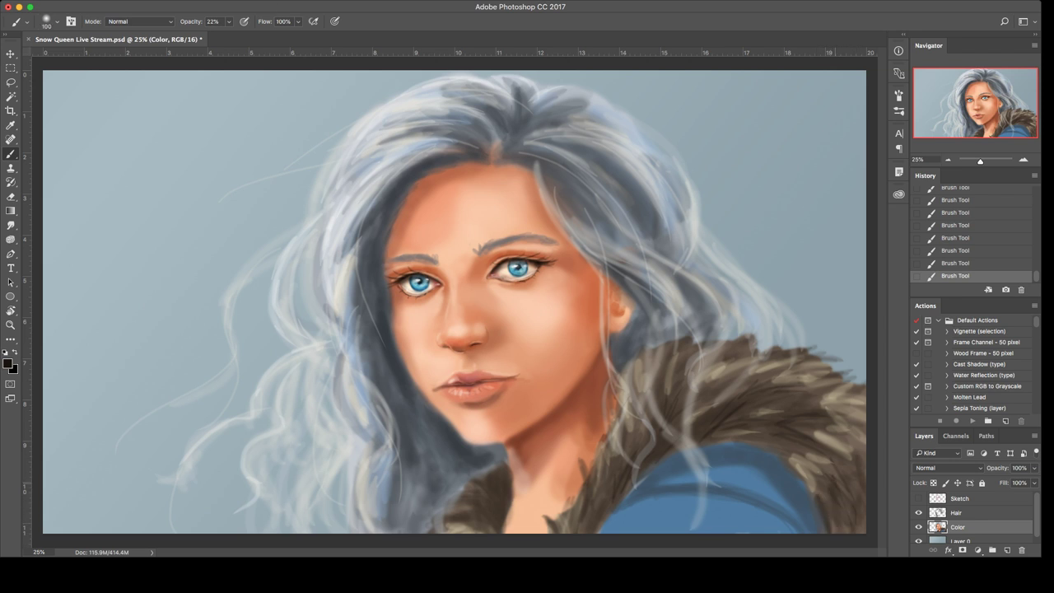
Step: Enlarge the brush to 100 px and darken the fur along the collar's lower edge where it meets the blue coat
{"action": "mouse_move", "coordinate": [826, 480]}
{"action": "left_mouse_down"}
{"action": "mouse_move", "coordinate": [830, 512]}
{"action": "mouse_move", "coordinate": [821, 515]}
{"action": "left_mouse_up"}
{"action": "left_click_drag", "start_coordinate": [796, 468], "coordinate": [815, 494]}
{"action": "left_click_drag", "start_coordinate": [777, 447], "coordinate": [813, 504]}
{"action": "left_click_drag", "start_coordinate": [791, 456], "coordinate": [811, 499]}
{"action": "mouse_move", "coordinate": [729, 437]}
{"action": "left_mouse_down"}
{"action": "mouse_move", "coordinate": [777, 453]}
{"action": "mouse_move", "coordinate": [771, 438]}
{"action": "left_mouse_up"}
{"action": "left_click_drag", "start_coordinate": [721, 434], "coordinate": [744, 431]}
{"action": "mouse_move", "coordinate": [738, 431]}
{"action": "left_mouse_down"}
{"action": "mouse_move", "coordinate": [804, 449]}
{"action": "mouse_move", "coordinate": [825, 484]}
{"action": "left_mouse_up"}
{"action": "left_click_drag", "start_coordinate": [836, 472], "coordinate": [853, 504]}
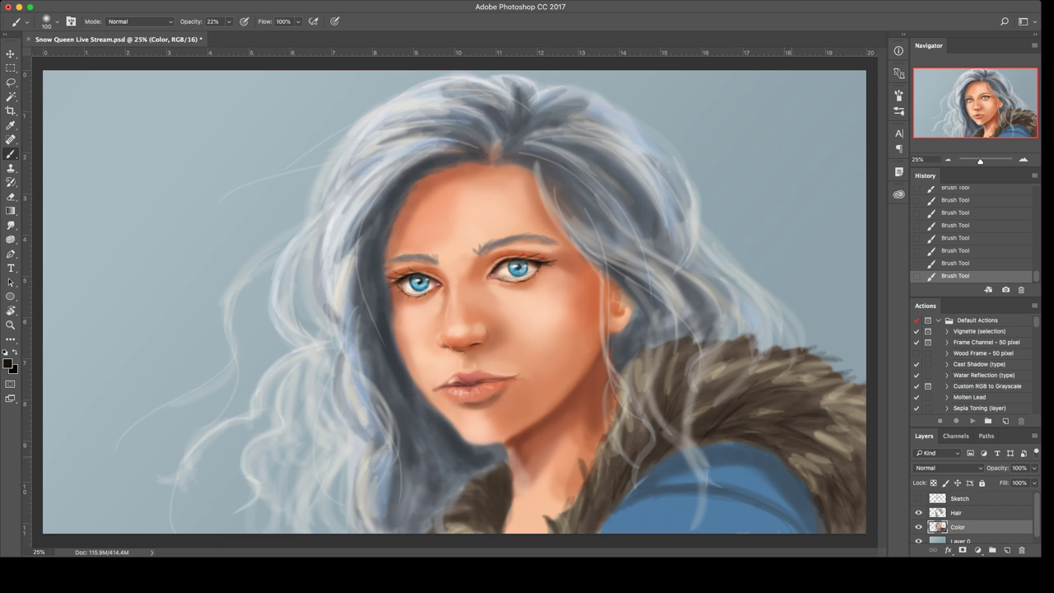
Step: Deepen the near-black shadows between the fur tufts at the collar's far right end
{"action": "left_click_drag", "start_coordinate": [792, 456], "coordinate": [826, 504]}
{"action": "left_click_drag", "start_coordinate": [804, 476], "coordinate": [815, 496]}
{"action": "left_click_drag", "start_coordinate": [845, 458], "coordinate": [858, 489]}
{"action": "mouse_move", "coordinate": [859, 454]}
{"action": "left_mouse_down"}
{"action": "mouse_move", "coordinate": [864, 483]}
{"action": "mouse_move", "coordinate": [865, 452]}
{"action": "left_mouse_up"}
{"action": "mouse_move", "coordinate": [859, 429]}
{"action": "left_mouse_down"}
{"action": "mouse_move", "coordinate": [865, 450]}
{"action": "mouse_move", "coordinate": [854, 451]}
{"action": "left_mouse_up"}
{"action": "mouse_move", "coordinate": [846, 447]}
{"action": "left_mouse_down"}
{"action": "mouse_move", "coordinate": [852, 472]}
{"action": "mouse_move", "coordinate": [836, 473]}
{"action": "left_mouse_up"}
{"action": "left_click_drag", "start_coordinate": [808, 455], "coordinate": [835, 472]}
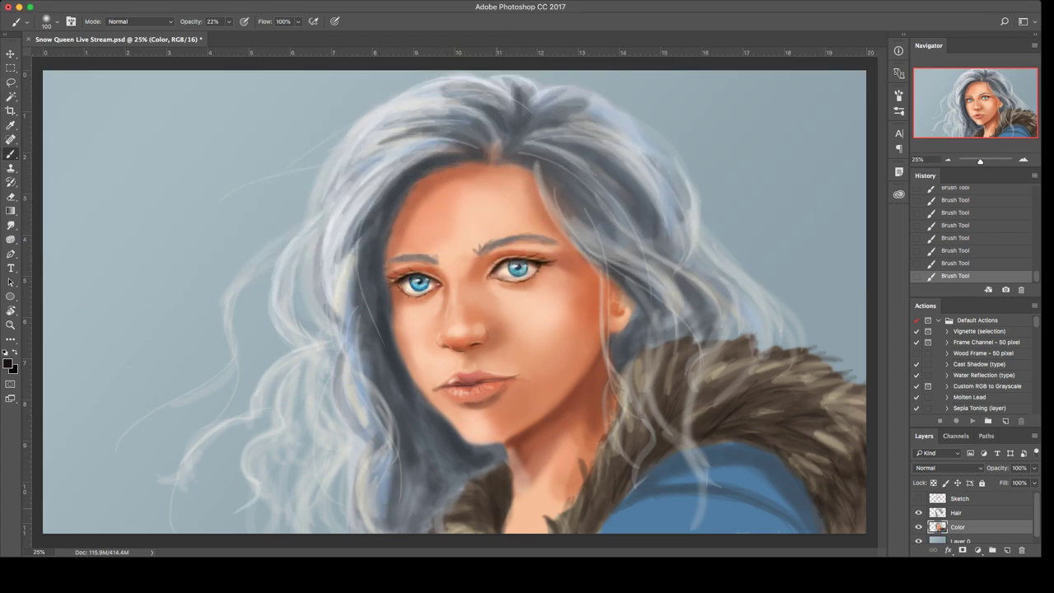
Step: Shade the small left collar piece, the inner neck edge and the middle of the right collar with near-black brown
{"action": "mouse_move", "coordinate": [512, 498]}
{"action": "left_mouse_down"}
{"action": "mouse_move", "coordinate": [505, 519]}
{"action": "mouse_move", "coordinate": [465, 506]}
{"action": "mouse_move", "coordinate": [443, 531]}
{"action": "left_mouse_up"}
{"action": "mouse_move", "coordinate": [433, 526]}
{"action": "left_mouse_down"}
{"action": "mouse_move", "coordinate": [409, 532]}
{"action": "mouse_move", "coordinate": [424, 528]}
{"action": "left_mouse_up"}
{"action": "mouse_move", "coordinate": [473, 492]}
{"action": "left_mouse_down"}
{"action": "mouse_move", "coordinate": [462, 495]}
{"action": "mouse_move", "coordinate": [477, 495]}
{"action": "left_mouse_up"}
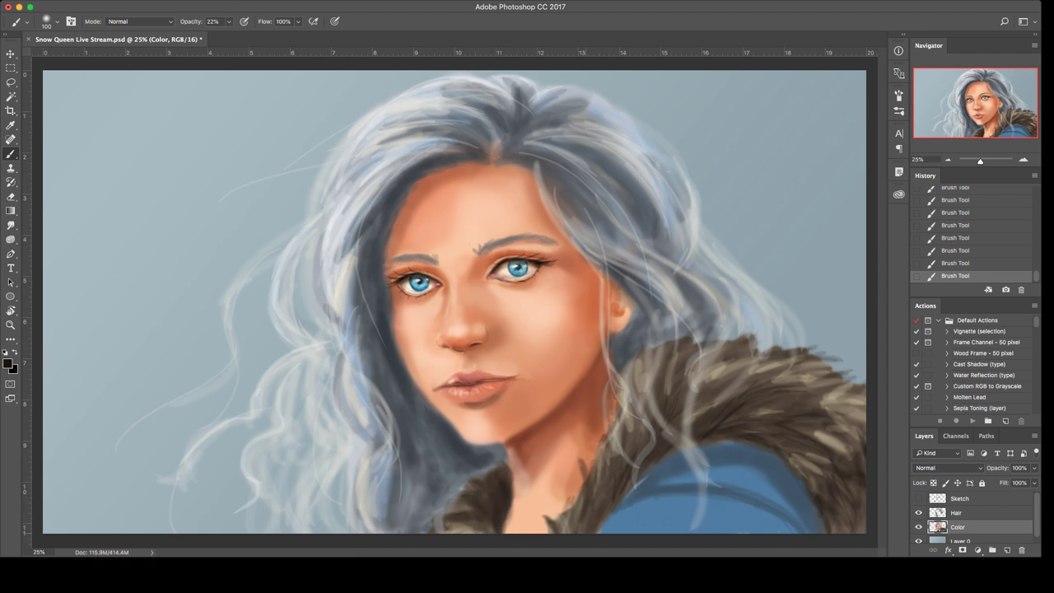
{"action": "mouse_move", "coordinate": [564, 522]}
{"action": "left_mouse_down"}
{"action": "mouse_move", "coordinate": [557, 532]}
{"action": "mouse_move", "coordinate": [553, 520]}
{"action": "left_mouse_up"}
{"action": "mouse_move", "coordinate": [580, 479]}
{"action": "left_mouse_down"}
{"action": "mouse_move", "coordinate": [563, 530]}
{"action": "mouse_move", "coordinate": [581, 511]}
{"action": "left_mouse_up"}
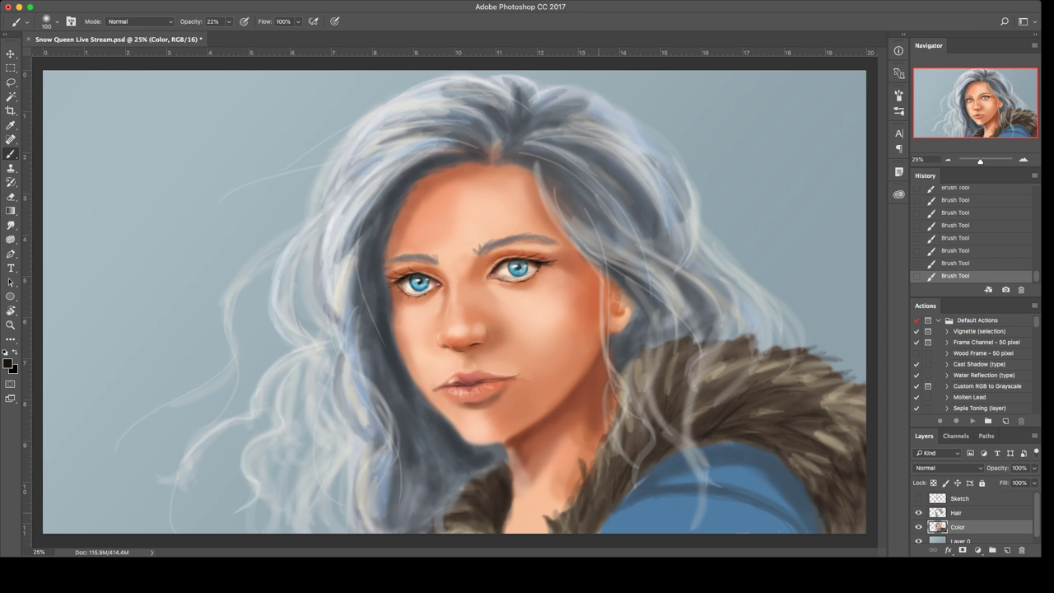
{"action": "left_click_drag", "start_coordinate": [627, 479], "coordinate": [589, 527]}
{"action": "mouse_move", "coordinate": [594, 483]}
{"action": "left_mouse_down"}
{"action": "mouse_move", "coordinate": [588, 532]}
{"action": "mouse_move", "coordinate": [588, 519]}
{"action": "left_mouse_up"}
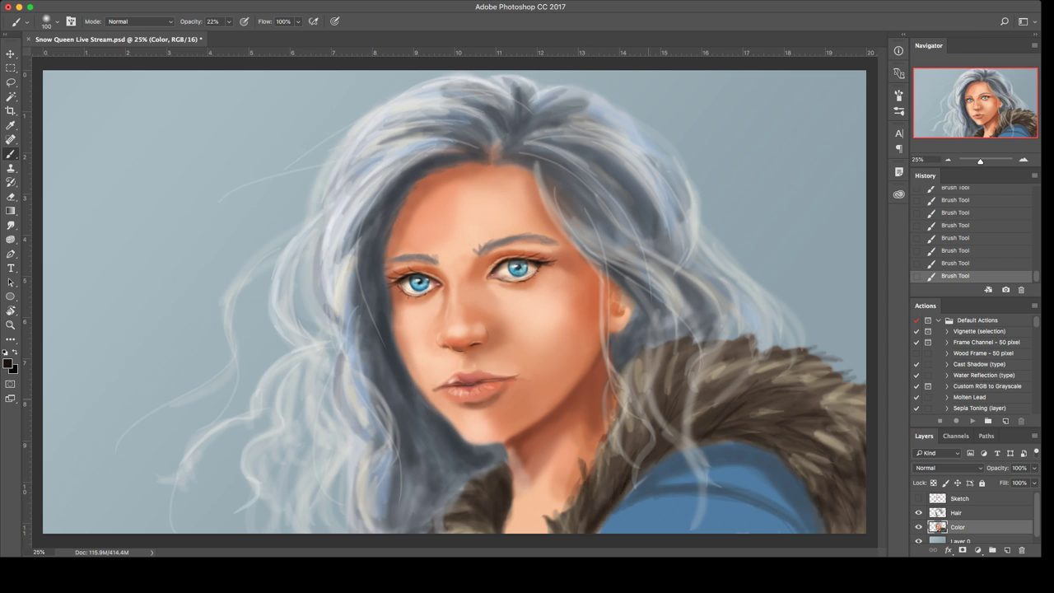
{"action": "left_click_drag", "start_coordinate": [681, 394], "coordinate": [678, 406]}
{"action": "left_click_drag", "start_coordinate": [714, 442], "coordinate": [707, 449]}
{"action": "left_click_drag", "start_coordinate": [787, 411], "coordinate": [777, 414]}
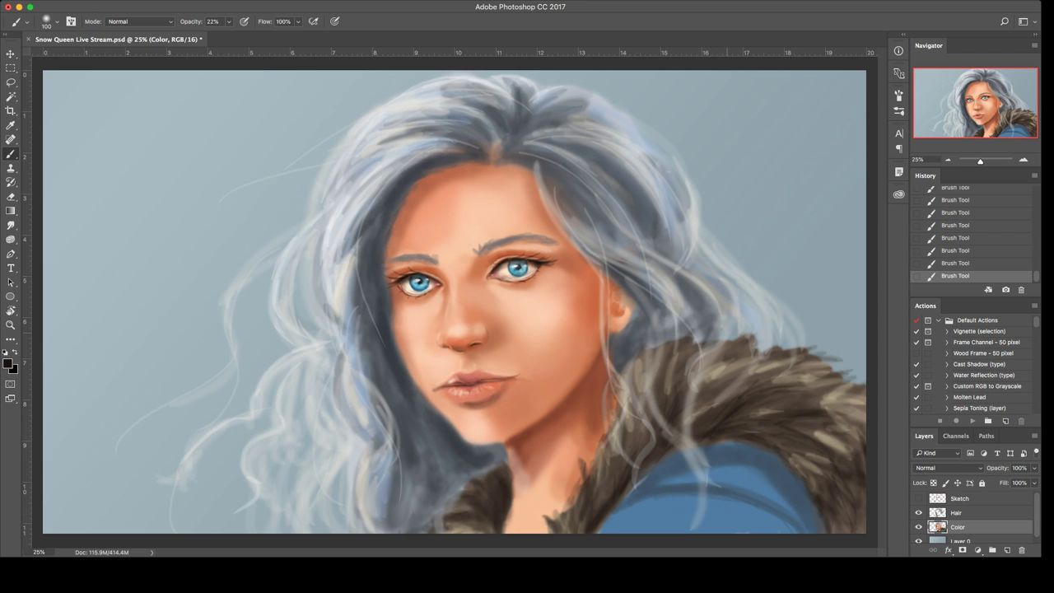
Step: Reduce the brush to 30 px, pick a light tan based on the fur, and paint highlight hairs on both collar sides
{"action": "key", "text": "bracketleft"}
{"action": "key", "text": "bracketleft"}
{"action": "key", "text": "bracketleft"}
{"action": "left_click", "coordinate": [822, 443], "text": "alt"}
{"action": "key", "text": "i"}
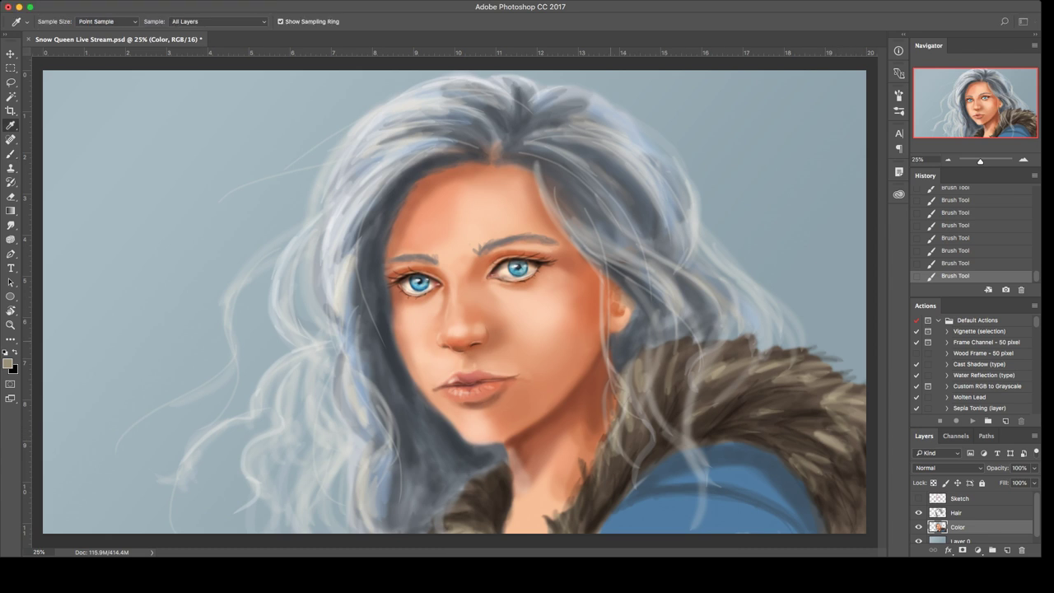
{"action": "key", "text": "b"}
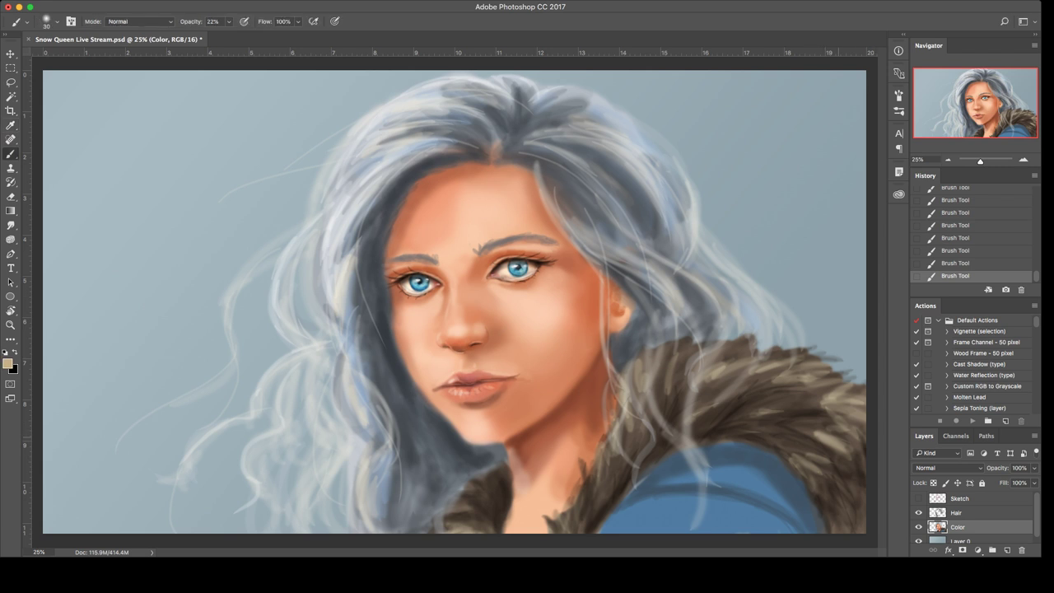
{"action": "mouse_move", "coordinate": [801, 429]}
{"action": "left_mouse_down"}
{"action": "mouse_move", "coordinate": [838, 434]}
{"action": "mouse_move", "coordinate": [818, 407]}
{"action": "left_mouse_up"}
{"action": "mouse_move", "coordinate": [451, 519]}
{"action": "left_mouse_down"}
{"action": "mouse_move", "coordinate": [476, 527]}
{"action": "mouse_move", "coordinate": [477, 507]}
{"action": "left_mouse_up"}
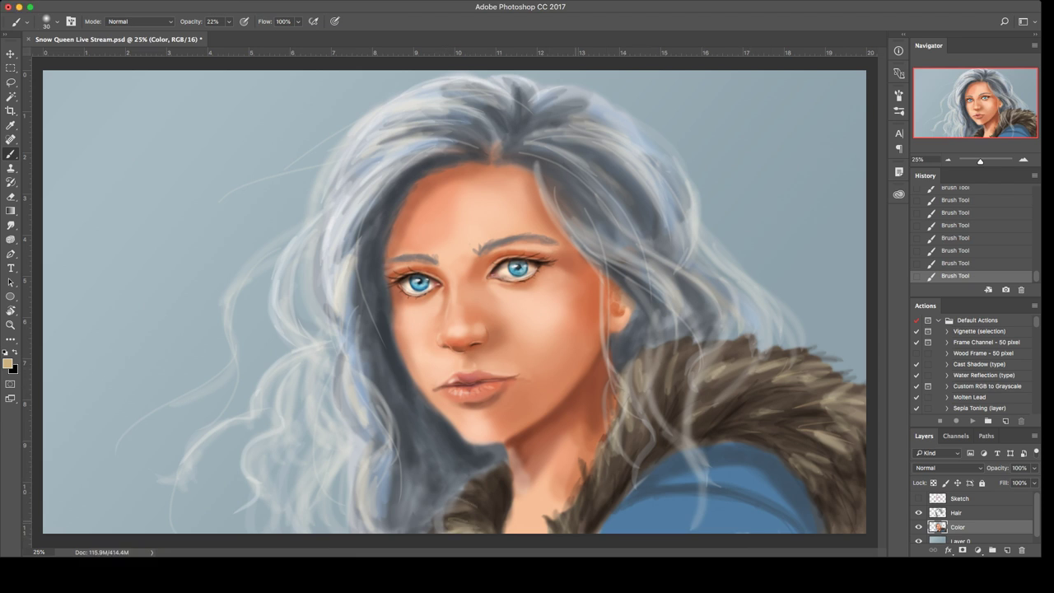
{"action": "left_click_drag", "start_coordinate": [571, 518], "coordinate": [566, 532]}
{"action": "mouse_move", "coordinate": [586, 477]}
{"action": "left_mouse_down"}
{"action": "mouse_move", "coordinate": [585, 500]}
{"action": "mouse_move", "coordinate": [587, 490]}
{"action": "left_mouse_up"}
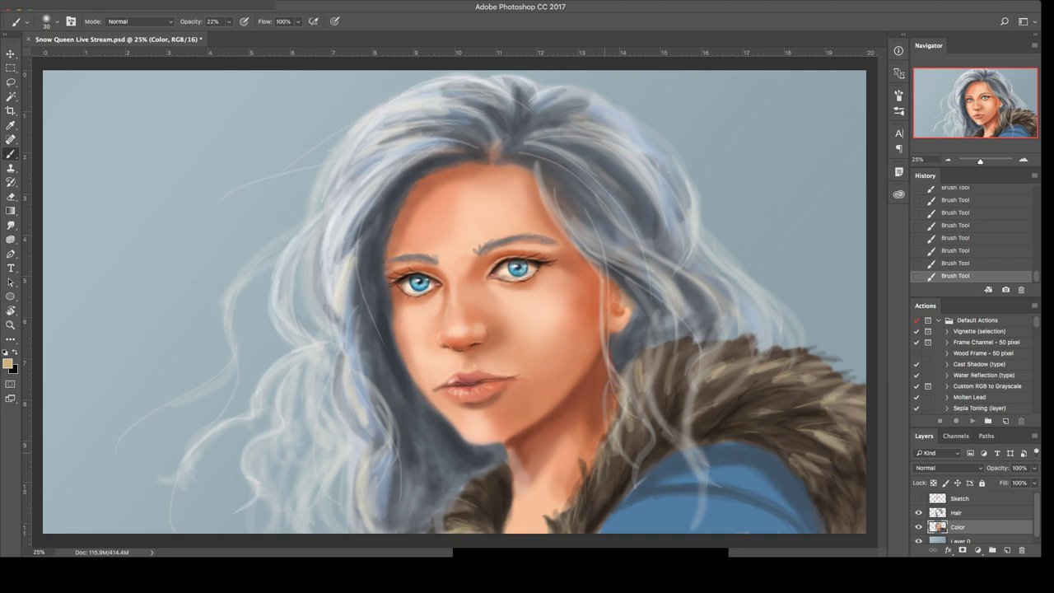
Step: Paint fine light tan fur highlights across the top, middle and lower right of the collar
{"action": "left_click_drag", "start_coordinate": [741, 365], "coordinate": [787, 371]}
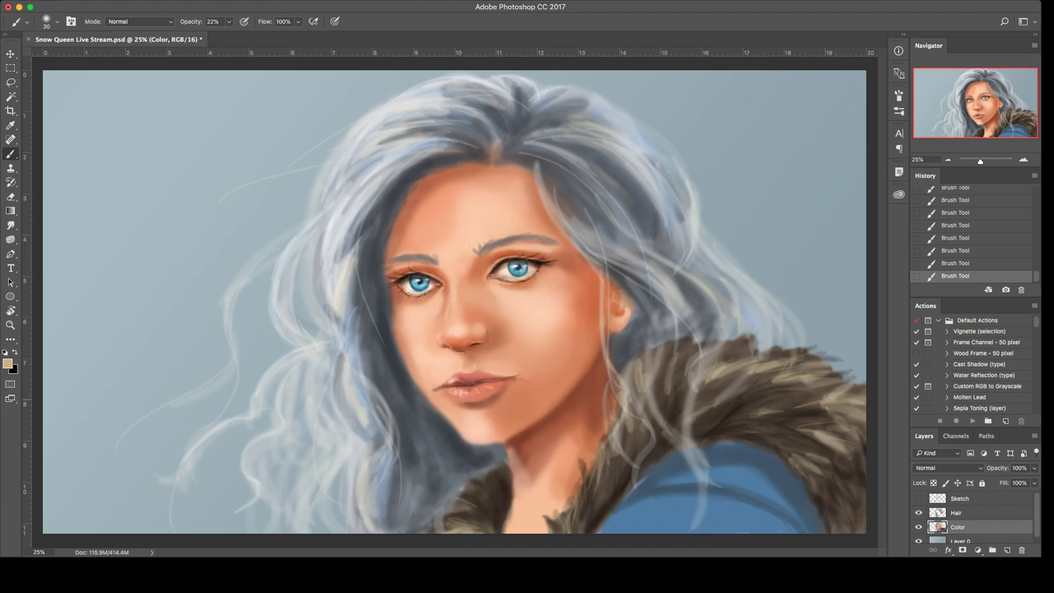
{"action": "left_click_drag", "start_coordinate": [833, 413], "coordinate": [858, 420]}
{"action": "left_click_drag", "start_coordinate": [749, 412], "coordinate": [784, 410]}
{"action": "left_click_drag", "start_coordinate": [783, 469], "coordinate": [840, 446]}
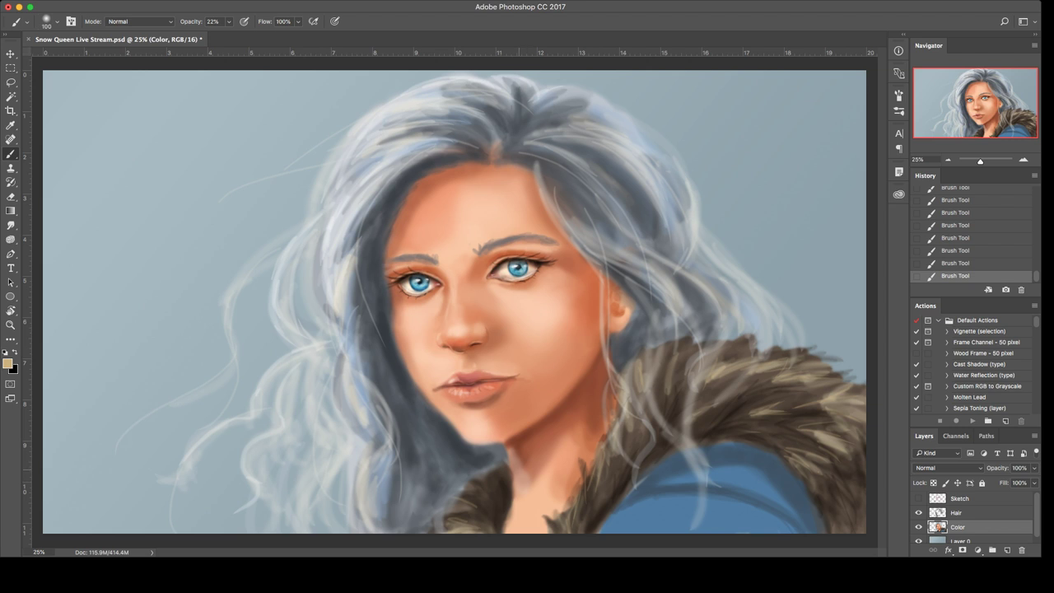
Step: Set the brush to 70 px and layer broader tan highlights over the fur tufts across the whole collar
{"action": "key", "text": "bracketleft"}
{"action": "key", "text": "bracketleft"}
{"action": "mouse_move", "coordinate": [469, 495]}
{"action": "left_mouse_down"}
{"action": "mouse_move", "coordinate": [486, 478]}
{"action": "mouse_move", "coordinate": [477, 487]}
{"action": "left_mouse_up"}
{"action": "left_click_drag", "start_coordinate": [591, 484], "coordinate": [588, 466]}
{"action": "mouse_move", "coordinate": [642, 377]}
{"action": "left_mouse_down"}
{"action": "mouse_move", "coordinate": [644, 357]}
{"action": "mouse_move", "coordinate": [684, 338]}
{"action": "mouse_move", "coordinate": [755, 338]}
{"action": "mouse_move", "coordinate": [841, 362]}
{"action": "mouse_move", "coordinate": [844, 378]}
{"action": "mouse_move", "coordinate": [863, 384]}
{"action": "left_mouse_up"}
{"action": "left_click_drag", "start_coordinate": [756, 415], "coordinate": [769, 405]}
{"action": "mouse_move", "coordinate": [710, 423]}
{"action": "left_mouse_down"}
{"action": "mouse_move", "coordinate": [728, 405]}
{"action": "mouse_move", "coordinate": [722, 425]}
{"action": "mouse_move", "coordinate": [795, 440]}
{"action": "mouse_move", "coordinate": [812, 408]}
{"action": "left_mouse_up"}
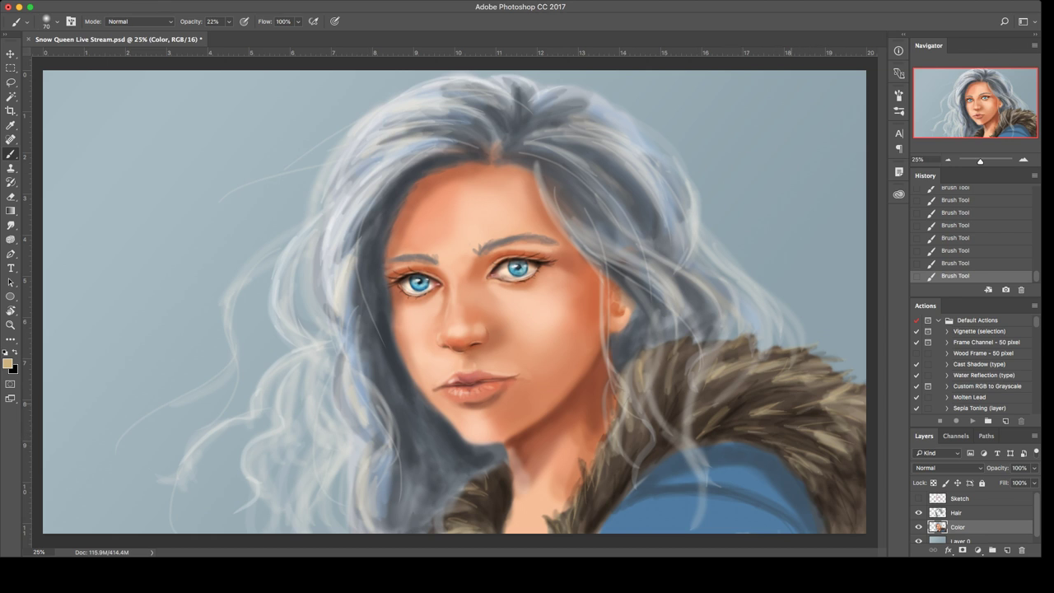
{"action": "mouse_move", "coordinate": [749, 403]}
{"action": "left_mouse_down"}
{"action": "mouse_move", "coordinate": [785, 385]}
{"action": "mouse_move", "coordinate": [807, 389]}
{"action": "mouse_move", "coordinate": [755, 382]}
{"action": "left_mouse_up"}
{"action": "mouse_move", "coordinate": [561, 527]}
{"action": "left_mouse_down"}
{"action": "mouse_move", "coordinate": [551, 520]}
{"action": "mouse_move", "coordinate": [631, 445]}
{"action": "left_mouse_up"}
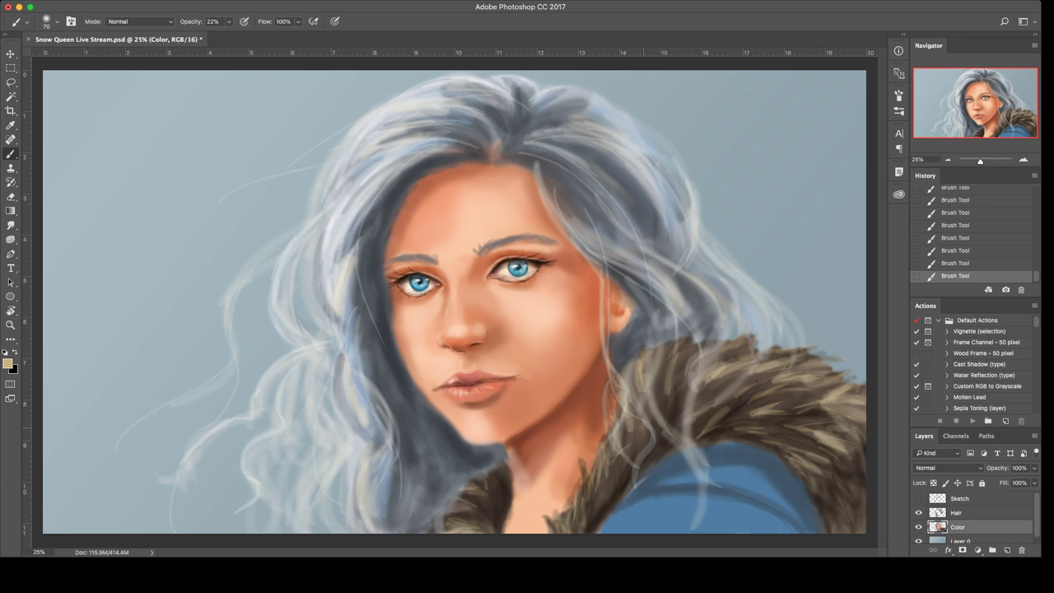
Step: Pick a dark blue based on the coat and shade it beneath the fur collar with a 125 px brush
{"action": "key", "text": "bracketright"}
{"action": "key", "text": "bracketright"}
{"action": "key", "text": "bracketright"}
{"action": "left_click", "coordinate": [654, 471], "text": "alt"}
{"action": "key", "text": "i"}
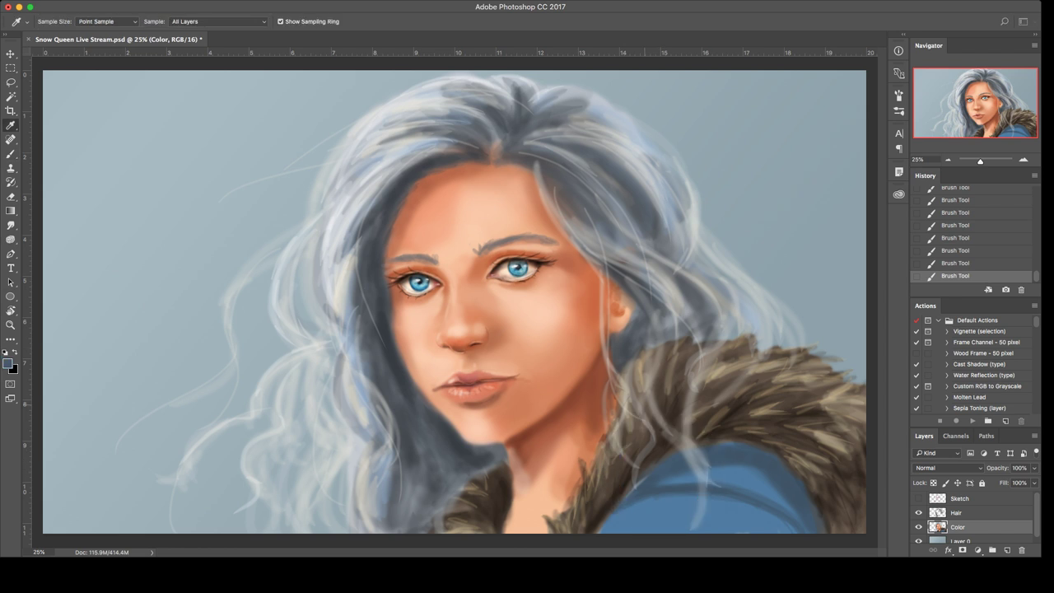
{"action": "key", "text": "b"}
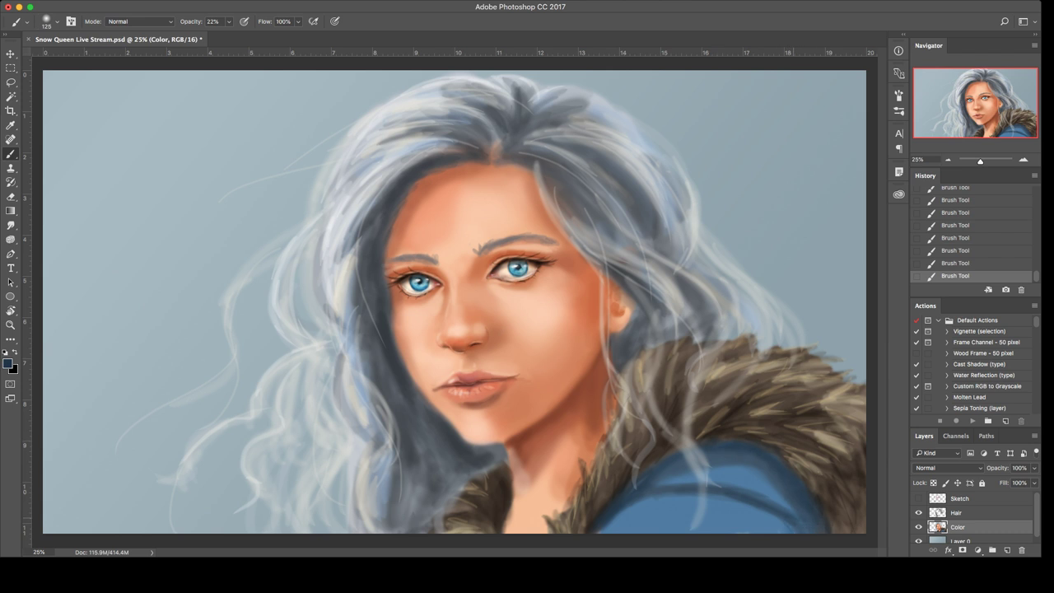
Step: Pick a darker navy and deepen the shadows along the coat's seam and collar edge with a 100 px brush
{"action": "key", "text": "bracketright"}
{"action": "key", "text": "bracketright"}
{"action": "key", "text": "bracketright"}
{"action": "key", "text": "bracketright"}
{"action": "key", "text": "bracketright"}
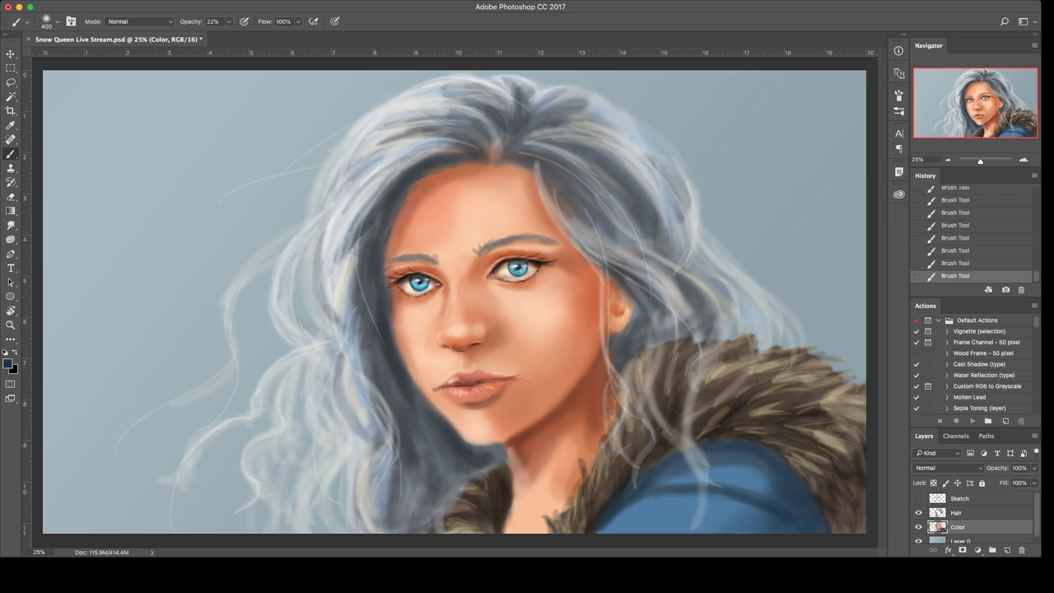
{"action": "key", "text": "i"}
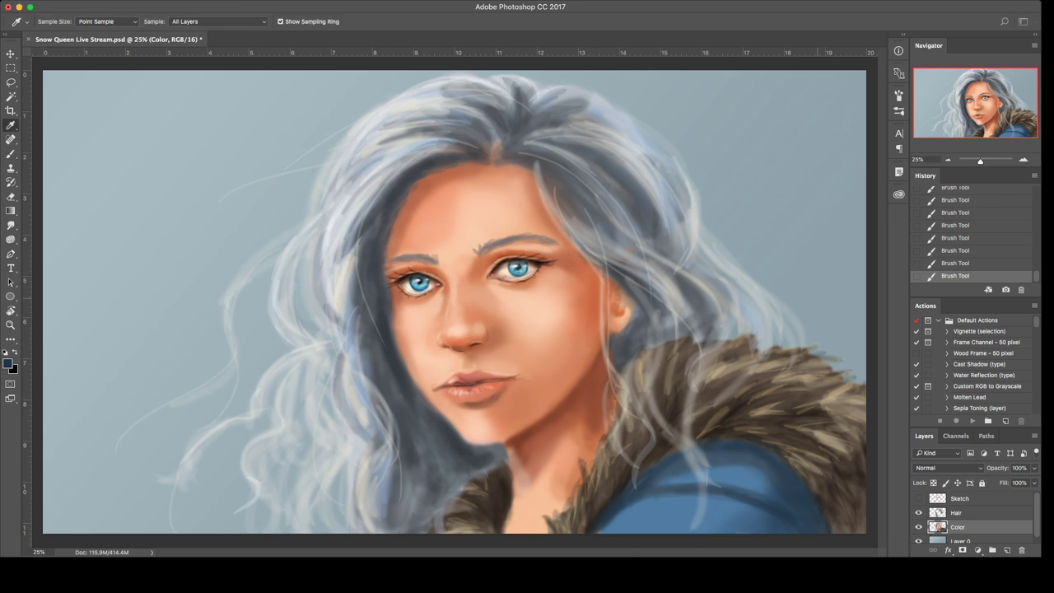
{"action": "key", "text": "b"}
{"action": "key", "text": "bracketleft"}
{"action": "key", "text": "bracketleft"}
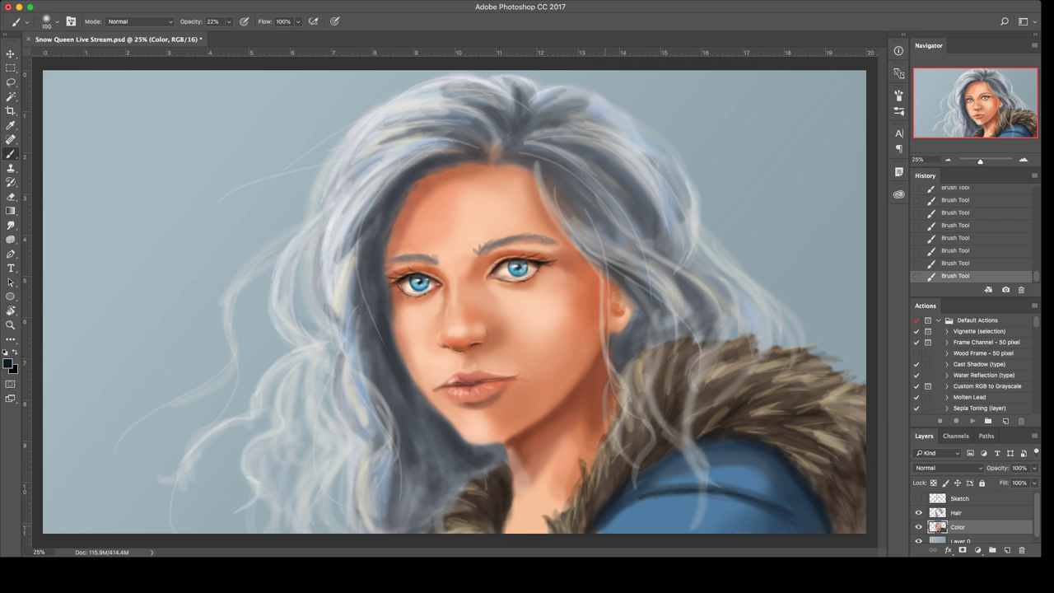
Step: Enlarge the brush to 250 px and softly shade the folds of the blue coat with dark navy
{"action": "key", "text": "bracketright"}
{"action": "key", "text": "bracketright"}
{"action": "key", "text": "bracketright"}
{"action": "key", "text": "bracketright"}
{"action": "key", "text": "bracketright"}
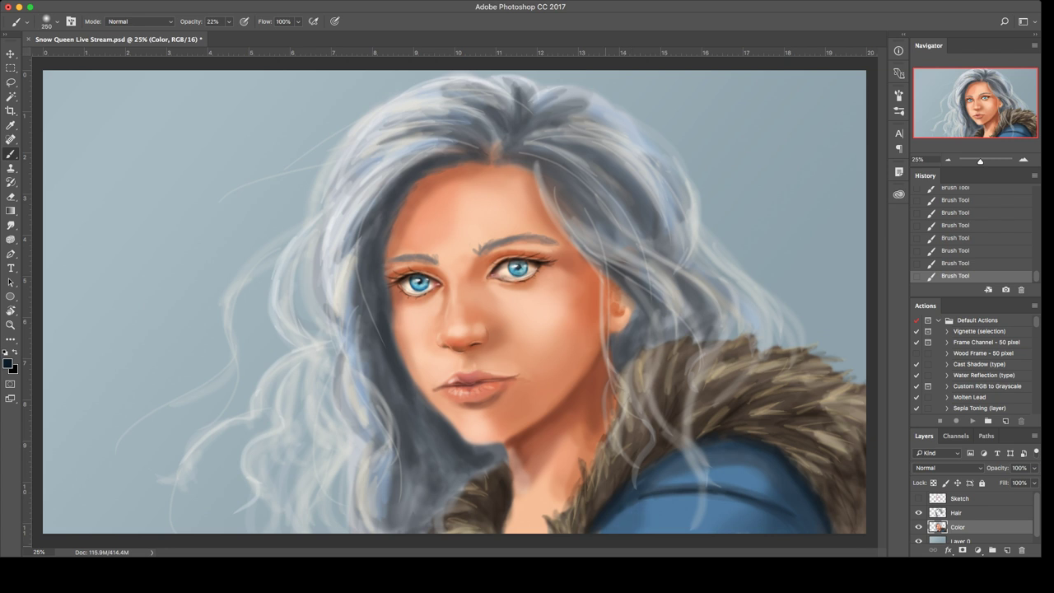
{"action": "mouse_move", "coordinate": [650, 532]}
{"action": "left_mouse_down"}
{"action": "mouse_move", "coordinate": [664, 529]}
{"action": "mouse_move", "coordinate": [668, 484]}
{"action": "left_mouse_up"}
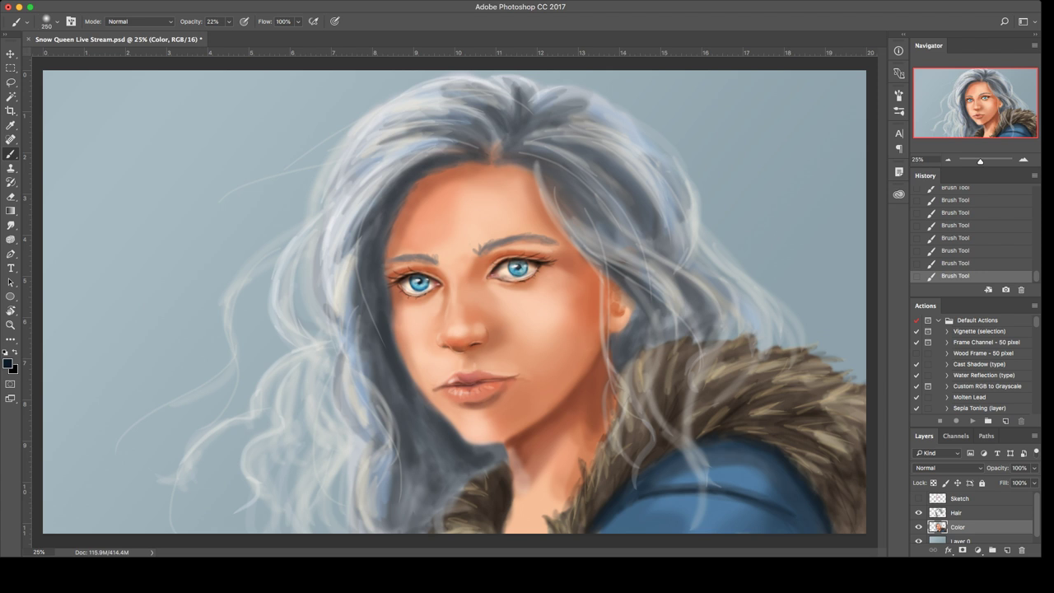
Step: Duplicate the Color layer and clip the copy to the original layer
{"action": "key", "text": "bracketleft"}
{"action": "key", "text": "alt+bracketright"}
{"action": "key", "text": "alt+bracketleft"}
{"action": "key", "text": "ctrl+j"}
{"action": "key", "text": "ctrl+alt+g"}
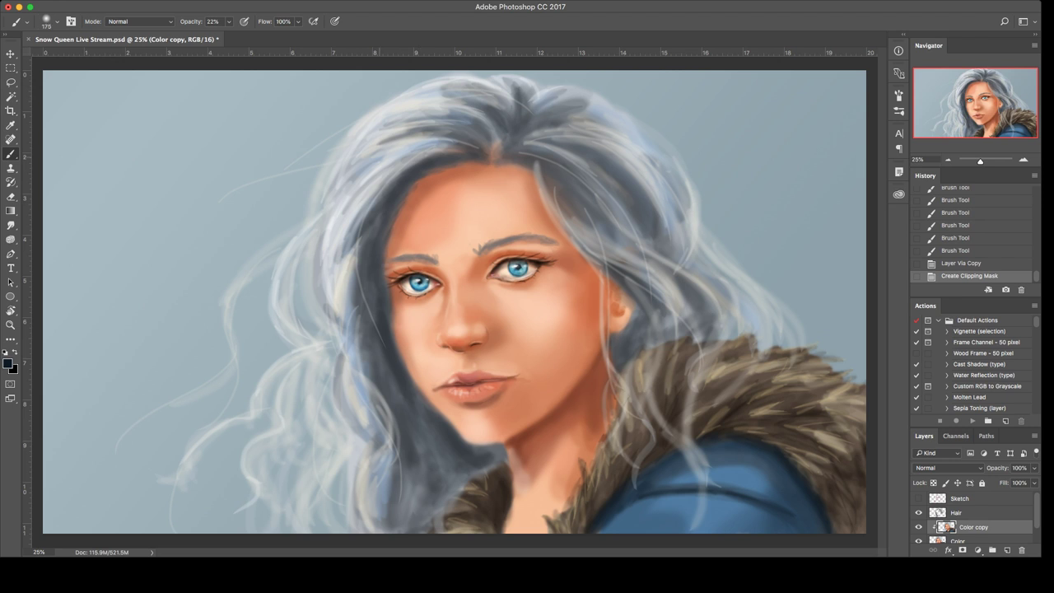
Step: Pick a near-black blue based on the hair shadow and darken the hair on both sides of the face at 125 px
{"action": "key", "text": "bracketright"}
{"action": "left_click", "coordinate": [401, 358], "text": "alt"}
{"action": "key", "text": "i"}
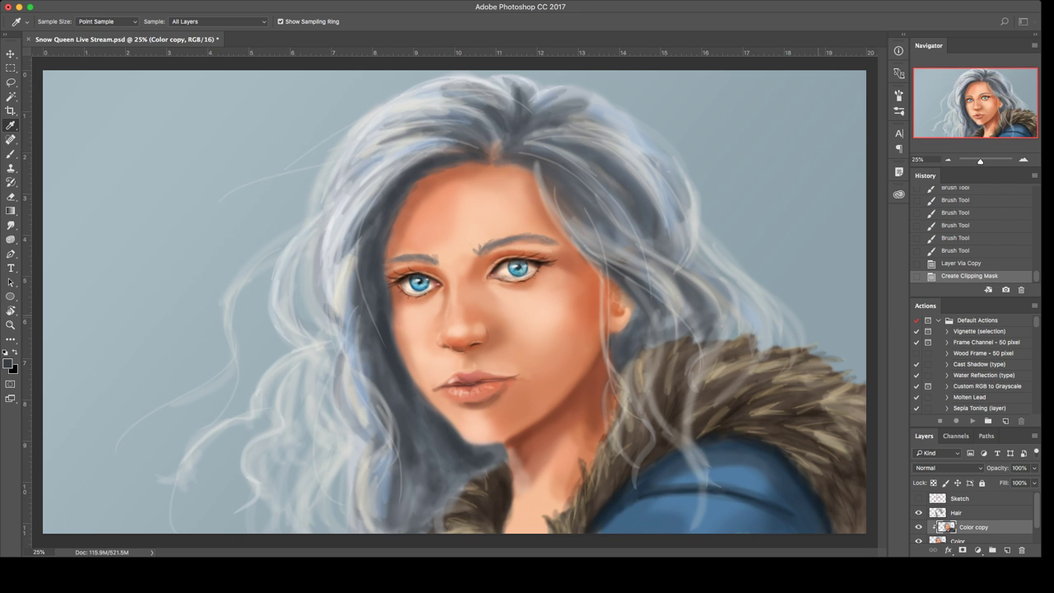
{"action": "key", "text": "b"}
{"action": "key", "text": "bracketleft"}
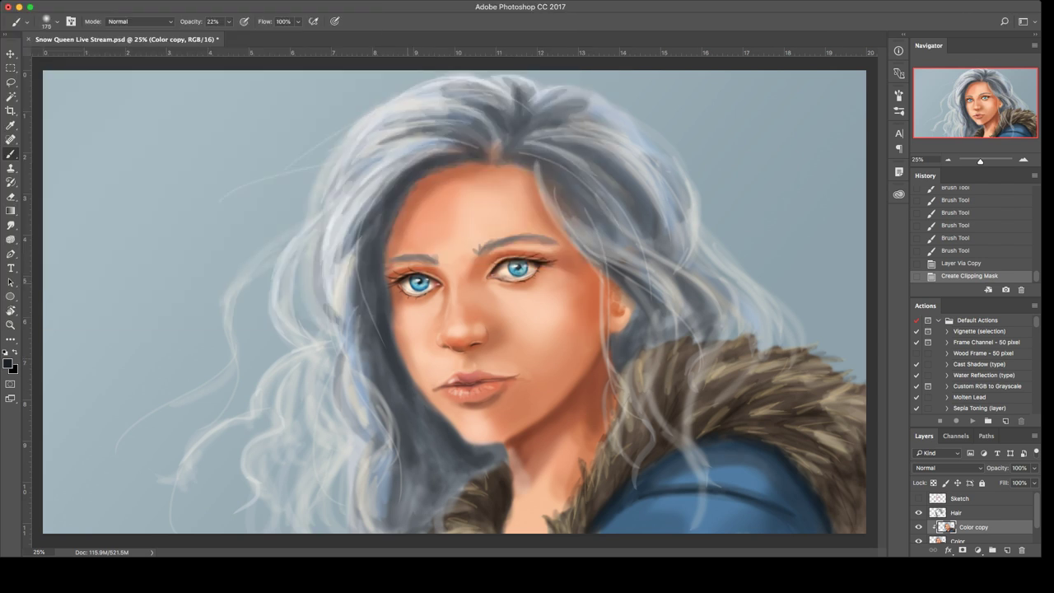
{"action": "mouse_move", "coordinate": [370, 205]}
{"action": "left_mouse_down"}
{"action": "mouse_move", "coordinate": [349, 288]}
{"action": "mouse_move", "coordinate": [362, 354]}
{"action": "left_mouse_up"}
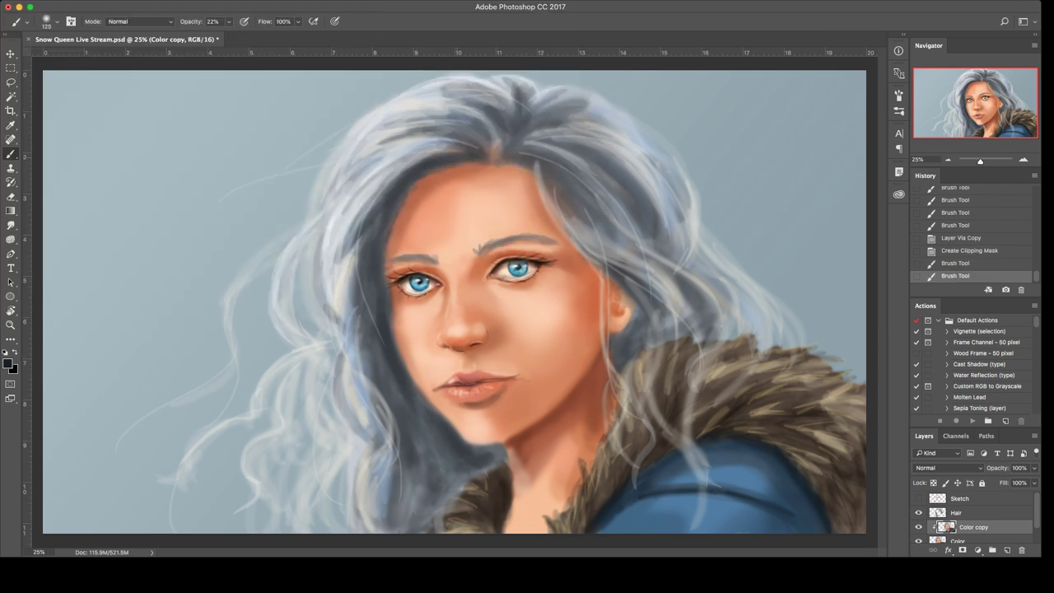
{"action": "left_click_drag", "start_coordinate": [338, 247], "coordinate": [349, 329]}
{"action": "left_click_drag", "start_coordinate": [354, 330], "coordinate": [383, 411]}
{"action": "left_click_drag", "start_coordinate": [642, 247], "coordinate": [683, 304]}
{"action": "left_click_drag", "start_coordinate": [659, 264], "coordinate": [699, 321]}
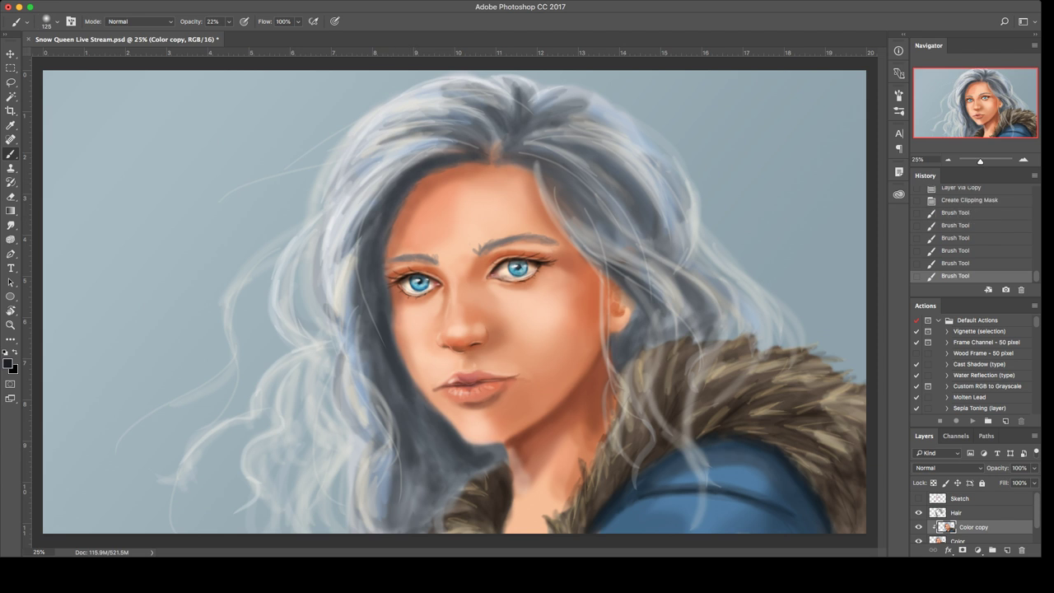
Step: Select the Hair layer, reduce the brush to 80 px, and paint dark strands at the crown and around the parting
{"action": "left_click", "coordinate": [957, 513]}
{"action": "mouse_move", "coordinate": [452, 163]}
{"action": "left_mouse_down"}
{"action": "mouse_move", "coordinate": [471, 162]}
{"action": "mouse_move", "coordinate": [466, 143]}
{"action": "mouse_move", "coordinate": [489, 148]}
{"action": "left_mouse_up"}
{"action": "key", "text": "bracketleft"}
{"action": "key", "text": "bracketleft"}
{"action": "mouse_move", "coordinate": [465, 100]}
{"action": "left_mouse_down"}
{"action": "mouse_move", "coordinate": [496, 135]}
{"action": "mouse_move", "coordinate": [517, 86]}
{"action": "left_mouse_up"}
{"action": "mouse_move", "coordinate": [518, 126]}
{"action": "left_mouse_down"}
{"action": "mouse_move", "coordinate": [549, 107]}
{"action": "mouse_move", "coordinate": [565, 120]}
{"action": "left_mouse_up"}
{"action": "left_click_drag", "start_coordinate": [512, 147], "coordinate": [580, 142]}
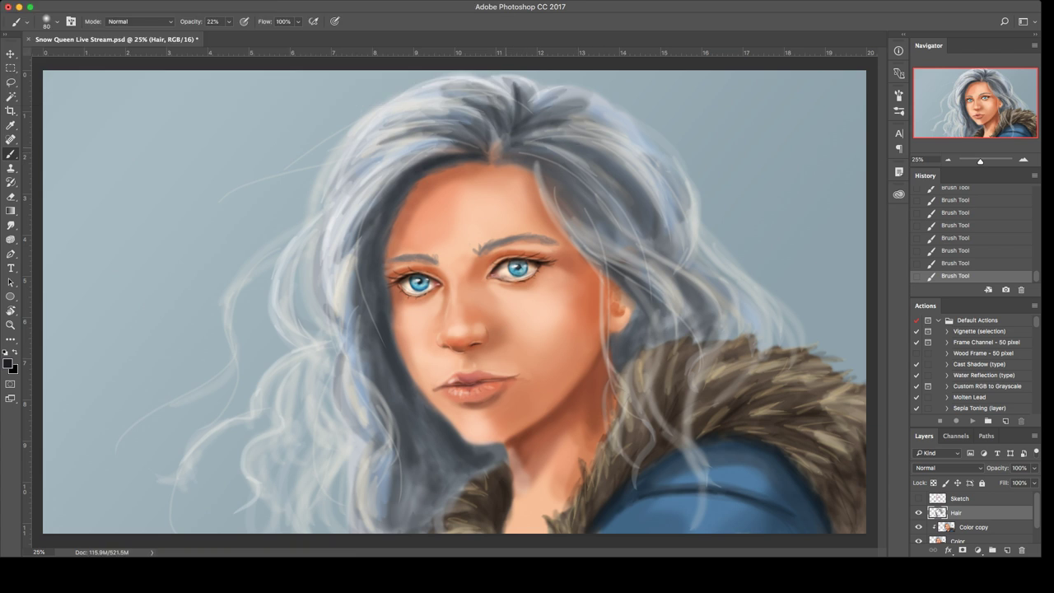
Step: Paint dark strands below the parting and down the hair at the left of the face on the Hair layer
{"action": "mouse_move", "coordinate": [505, 149]}
{"action": "left_mouse_down"}
{"action": "mouse_move", "coordinate": [584, 178]}
{"action": "mouse_move", "coordinate": [545, 163]}
{"action": "left_mouse_up"}
{"action": "left_click_drag", "start_coordinate": [364, 254], "coordinate": [413, 186]}
{"action": "left_click_drag", "start_coordinate": [357, 298], "coordinate": [388, 198]}
{"action": "mouse_move", "coordinate": [332, 275]}
{"action": "left_mouse_down"}
{"action": "mouse_move", "coordinate": [380, 214]}
{"action": "mouse_move", "coordinate": [361, 235]}
{"action": "left_mouse_up"}
{"action": "left_click_drag", "start_coordinate": [362, 353], "coordinate": [358, 278]}
{"action": "left_click_drag", "start_coordinate": [375, 324], "coordinate": [374, 285]}
{"action": "left_click_drag", "start_coordinate": [370, 327], "coordinate": [369, 293]}
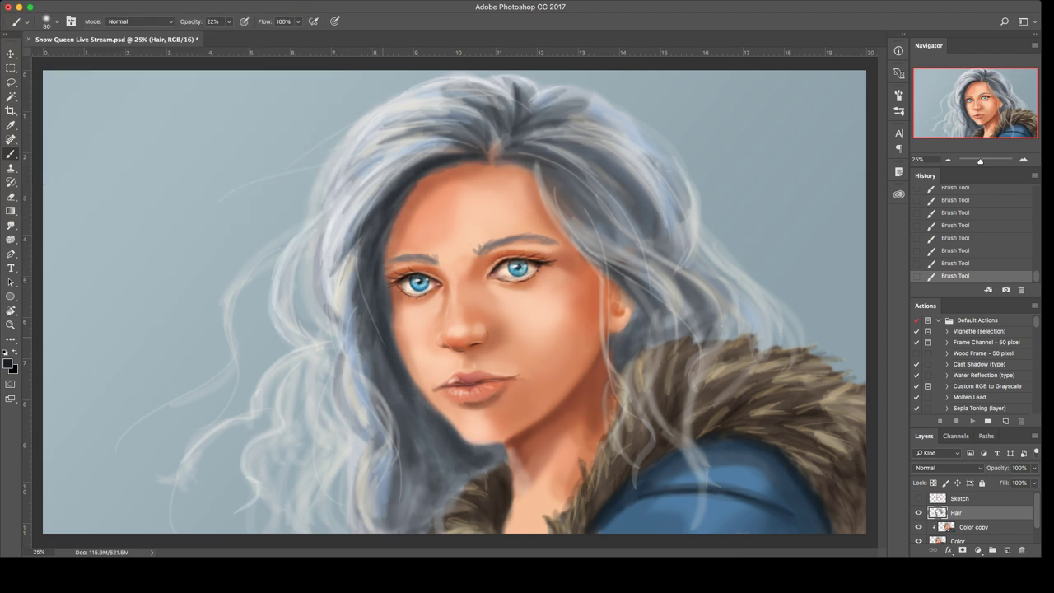
{"action": "left_click_drag", "start_coordinate": [415, 463], "coordinate": [408, 391]}
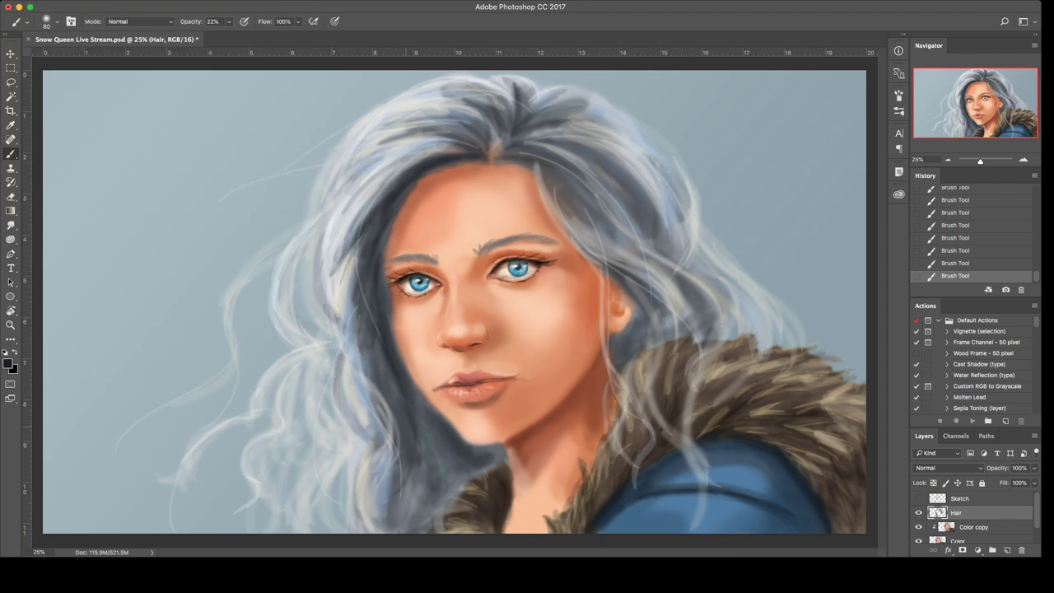
Step: Darken the lower hair beside the neck and the strands along the jaw, enlarging the brush from 80 to 150 px
{"action": "left_click_drag", "start_coordinate": [395, 504], "coordinate": [416, 441]}
{"action": "left_click_drag", "start_coordinate": [395, 531], "coordinate": [403, 464]}
{"action": "left_click_drag", "start_coordinate": [393, 524], "coordinate": [421, 397]}
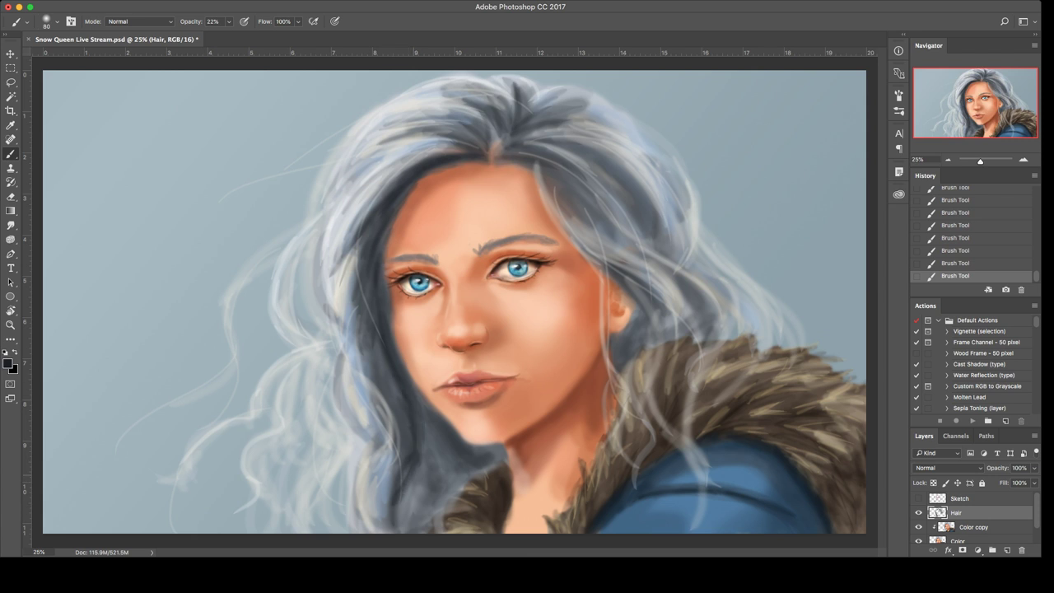
{"action": "key", "text": "bracketright"}
{"action": "key", "text": "bracketright"}
{"action": "left_click_drag", "start_coordinate": [442, 431], "coordinate": [423, 521]}
{"action": "left_click_drag", "start_coordinate": [437, 476], "coordinate": [420, 529]}
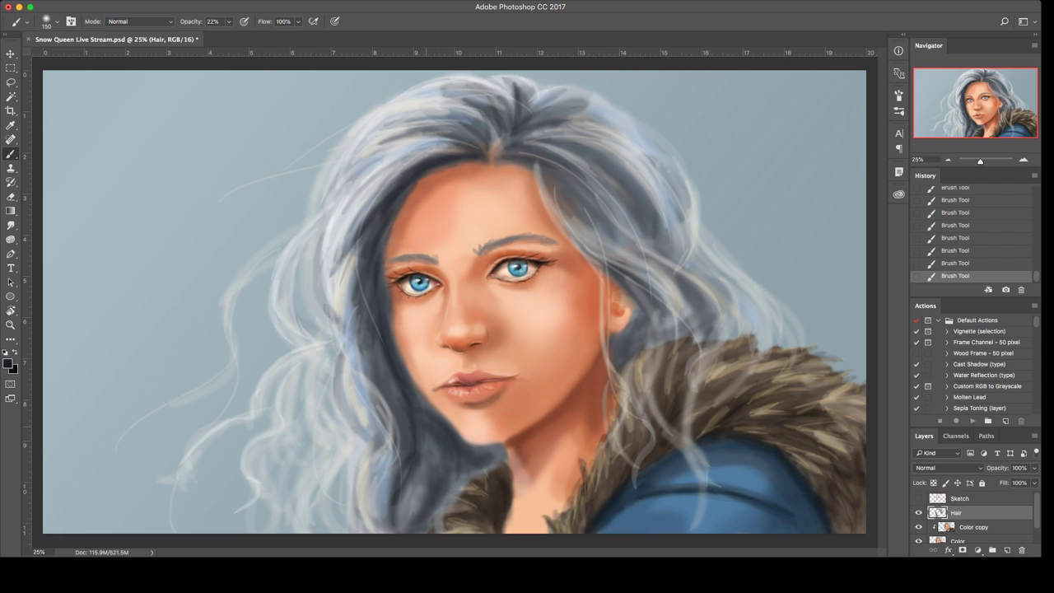
{"action": "left_click_drag", "start_coordinate": [471, 451], "coordinate": [499, 455]}
{"action": "mouse_move", "coordinate": [492, 464]}
{"action": "left_mouse_down"}
{"action": "mouse_move", "coordinate": [446, 503]}
{"action": "mouse_move", "coordinate": [447, 493]}
{"action": "left_mouse_up"}
{"action": "left_click_drag", "start_coordinate": [436, 448], "coordinate": [415, 399]}
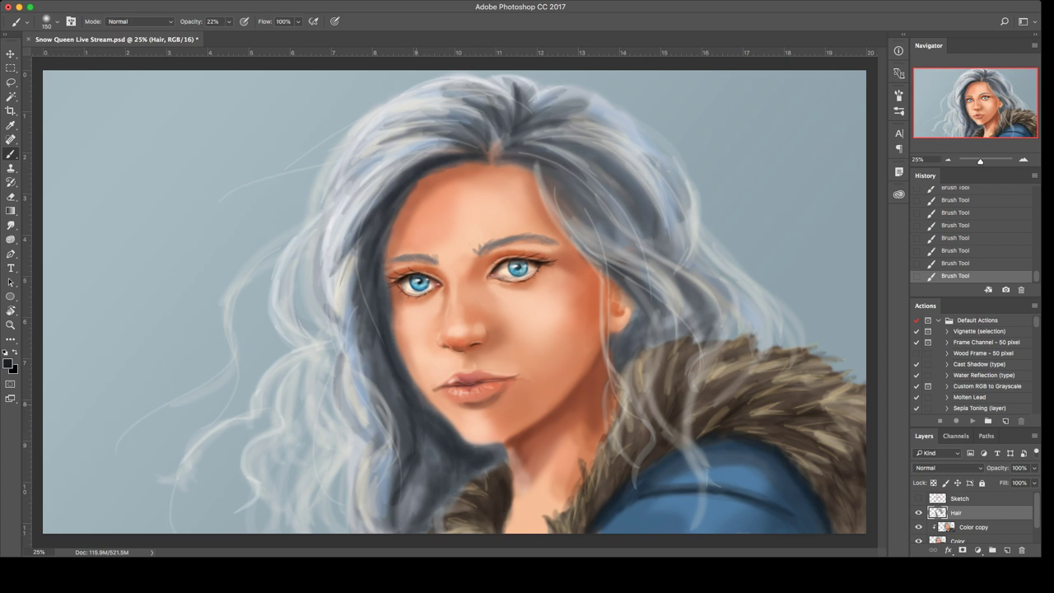
{"action": "left_click_drag", "start_coordinate": [371, 351], "coordinate": [403, 417]}
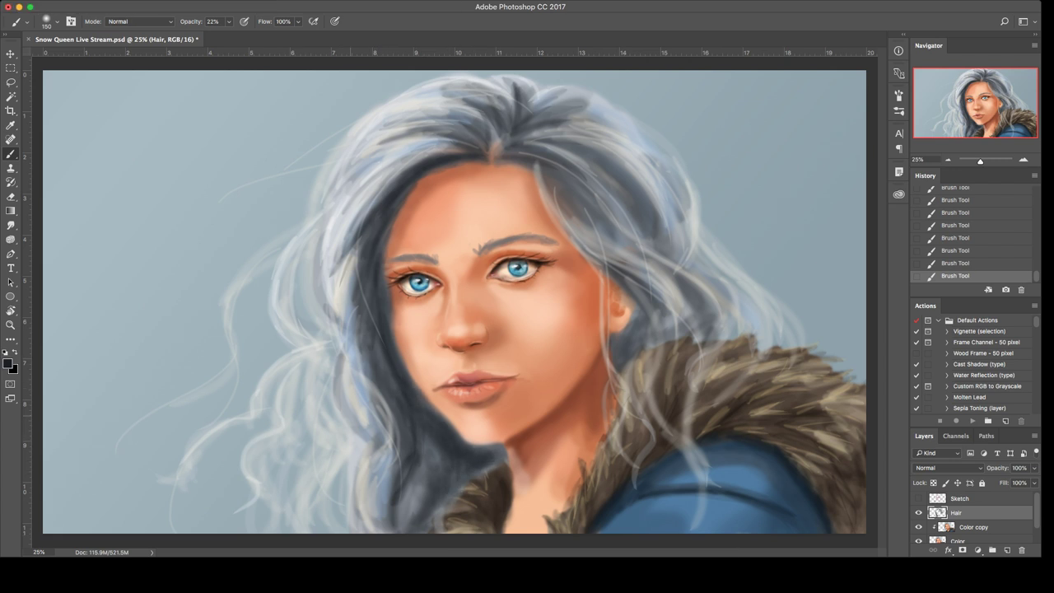
Step: Sample a mid-tone from the hair and paint strands beside the face and on both sides of the parting at 90 px
{"action": "key", "text": "bracketleft"}
{"action": "key", "text": "bracketleft"}
{"action": "key", "text": "bracketleft"}
{"action": "left_click", "coordinate": [354, 329], "text": "alt"}
{"action": "left_click_drag", "start_coordinate": [347, 335], "coordinate": [368, 427]}
{"action": "mouse_move", "coordinate": [339, 284]}
{"action": "left_mouse_down"}
{"action": "mouse_move", "coordinate": [337, 314]}
{"action": "mouse_move", "coordinate": [363, 210]}
{"action": "left_mouse_up"}
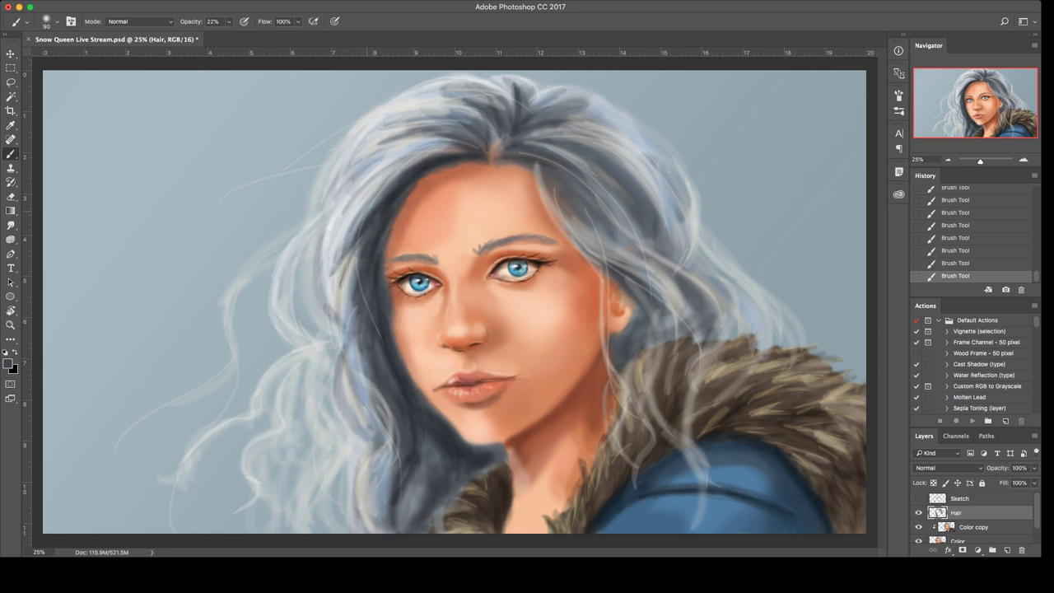
{"action": "mouse_move", "coordinate": [388, 149]}
{"action": "left_mouse_down"}
{"action": "mouse_move", "coordinate": [442, 133]}
{"action": "mouse_move", "coordinate": [461, 104]}
{"action": "left_mouse_up"}
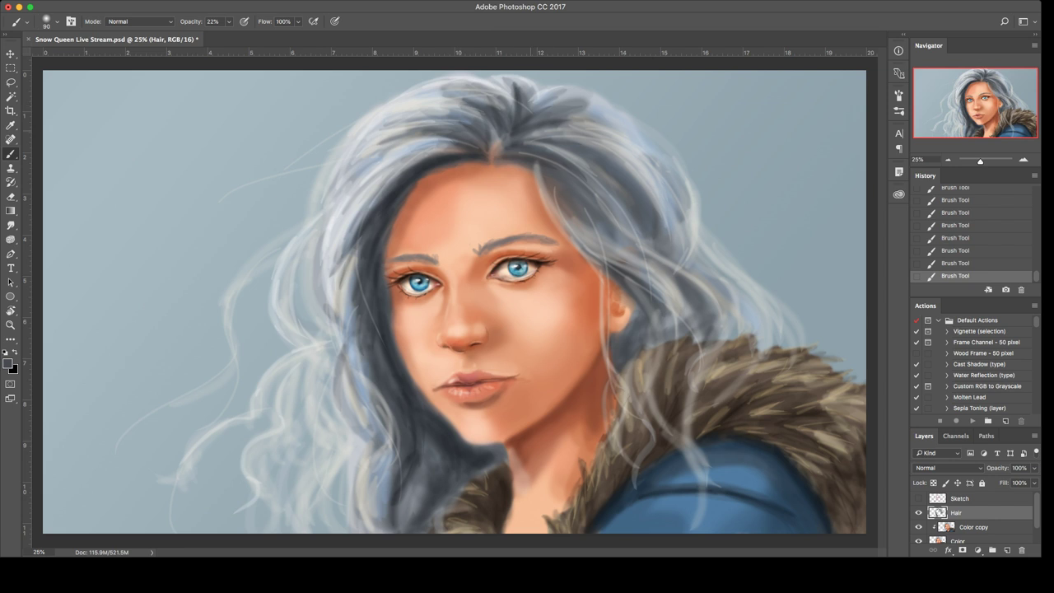
{"action": "left_click_drag", "start_coordinate": [537, 96], "coordinate": [560, 101]}
{"action": "mouse_move", "coordinate": [530, 137]}
{"action": "left_mouse_down"}
{"action": "mouse_move", "coordinate": [586, 146]}
{"action": "mouse_move", "coordinate": [578, 156]}
{"action": "mouse_move", "coordinate": [618, 174]}
{"action": "mouse_move", "coordinate": [579, 158]}
{"action": "mouse_move", "coordinate": [624, 196]}
{"action": "left_mouse_up"}
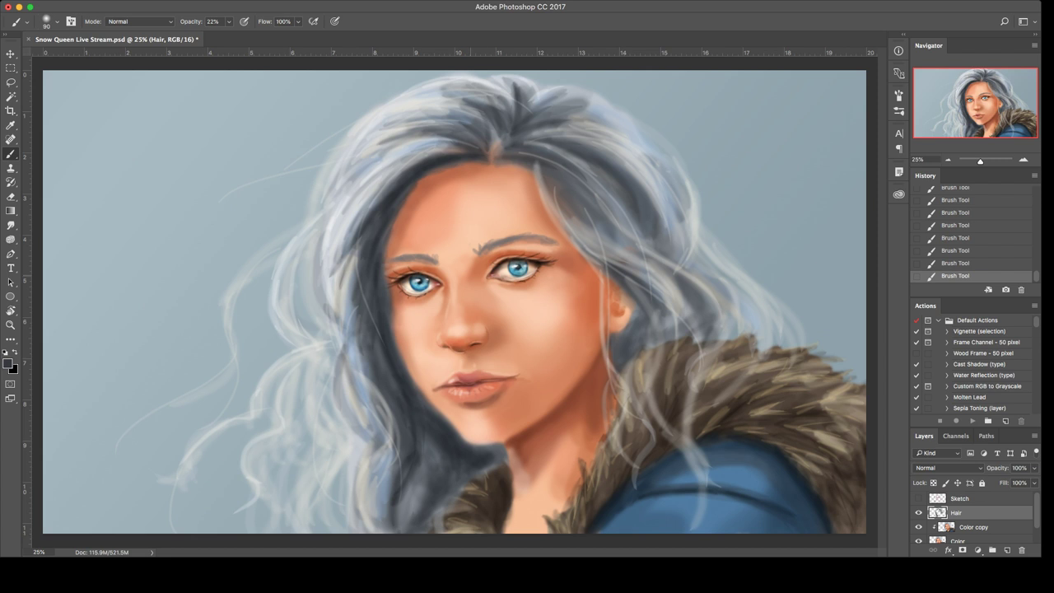
Step: Set the brush to Color Dodge with white at 600 px and brighten the forehead, cheeks, nose and chin
{"action": "key", "text": "bracketright"}
{"action": "key", "text": "bracketright"}
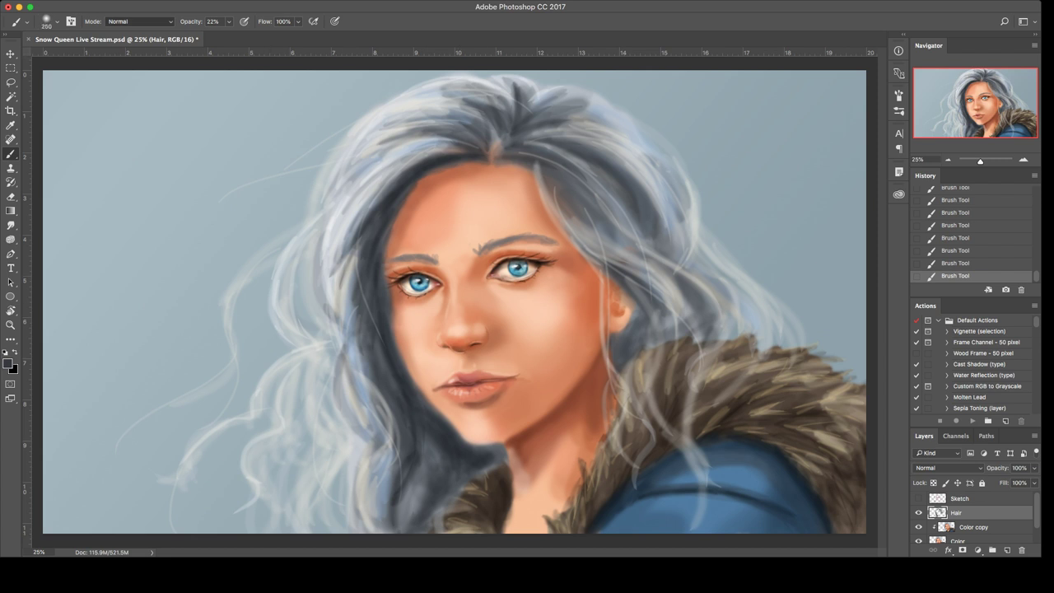
{"action": "left_click", "coordinate": [140, 22]}
{"action": "left_click", "coordinate": [131, 125]}
{"action": "key", "text": "d"}
{"action": "key", "text": "x"}
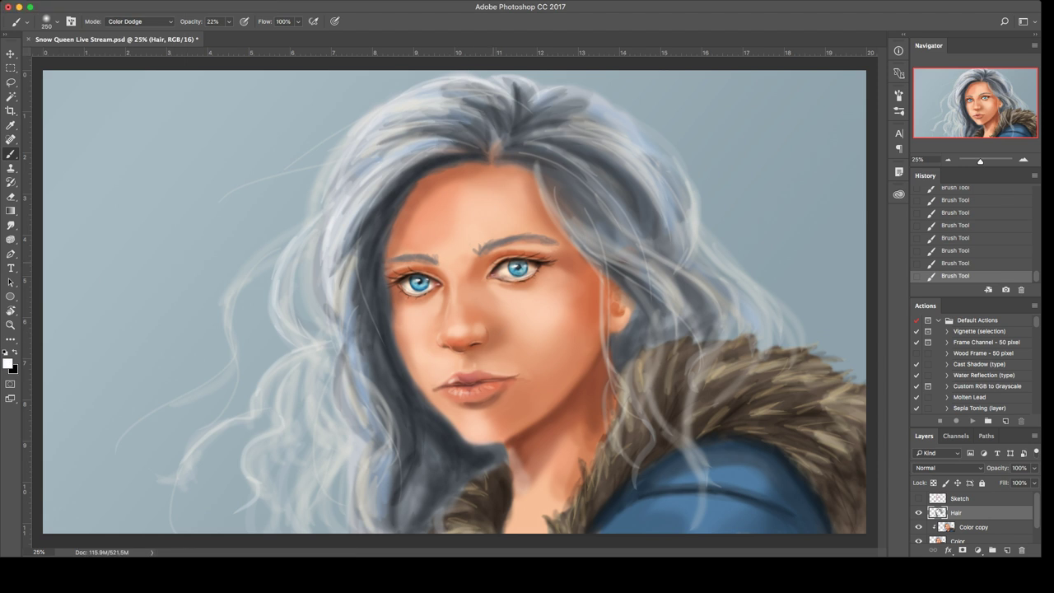
{"action": "left_click", "coordinate": [442, 232]}
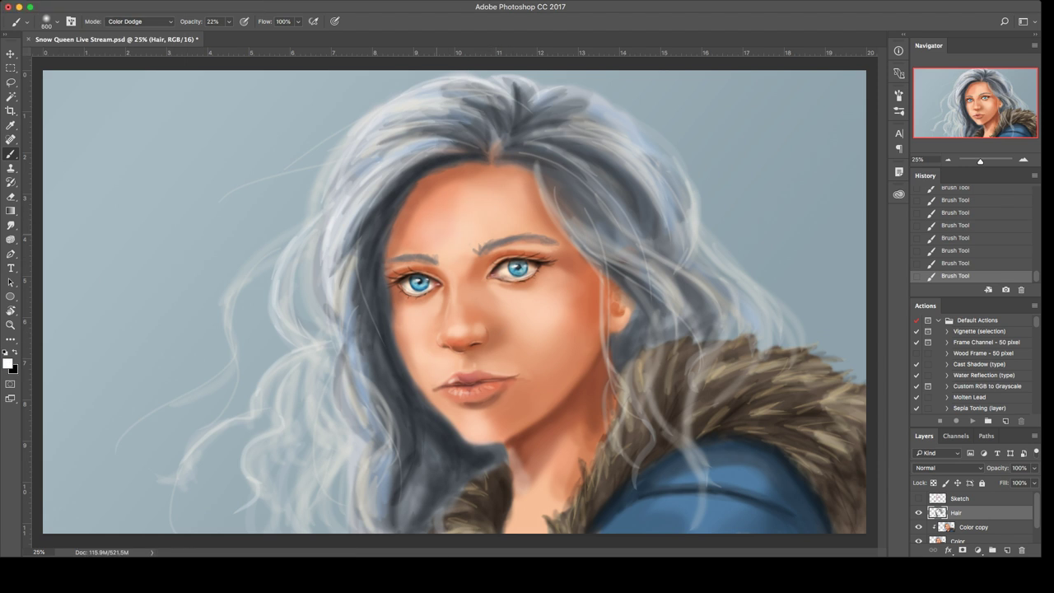
{"action": "left_click", "coordinate": [418, 221]}
{"action": "left_click", "coordinate": [516, 316]}
{"action": "left_click", "coordinate": [534, 309]}
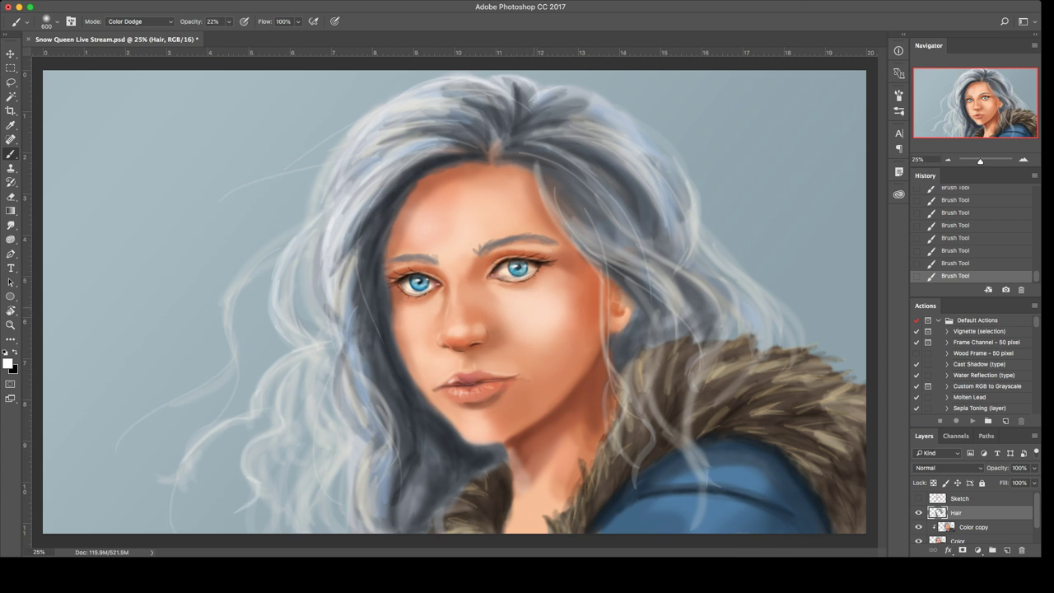
{"action": "left_click", "coordinate": [425, 319]}
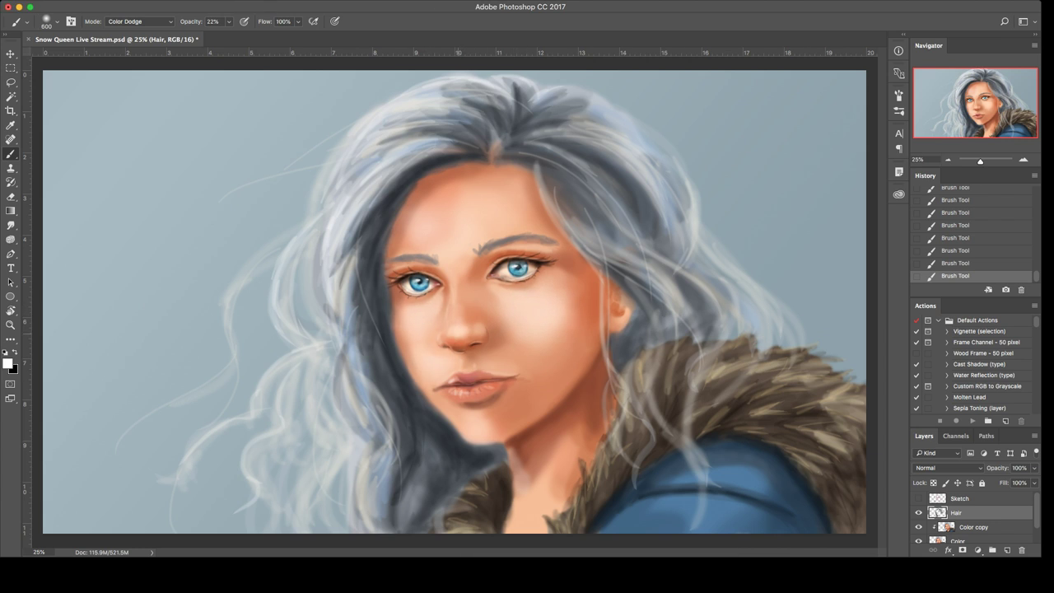
{"action": "left_click", "coordinate": [464, 335]}
{"action": "left_click", "coordinate": [483, 422]}
{"action": "left_click", "coordinate": [426, 209]}
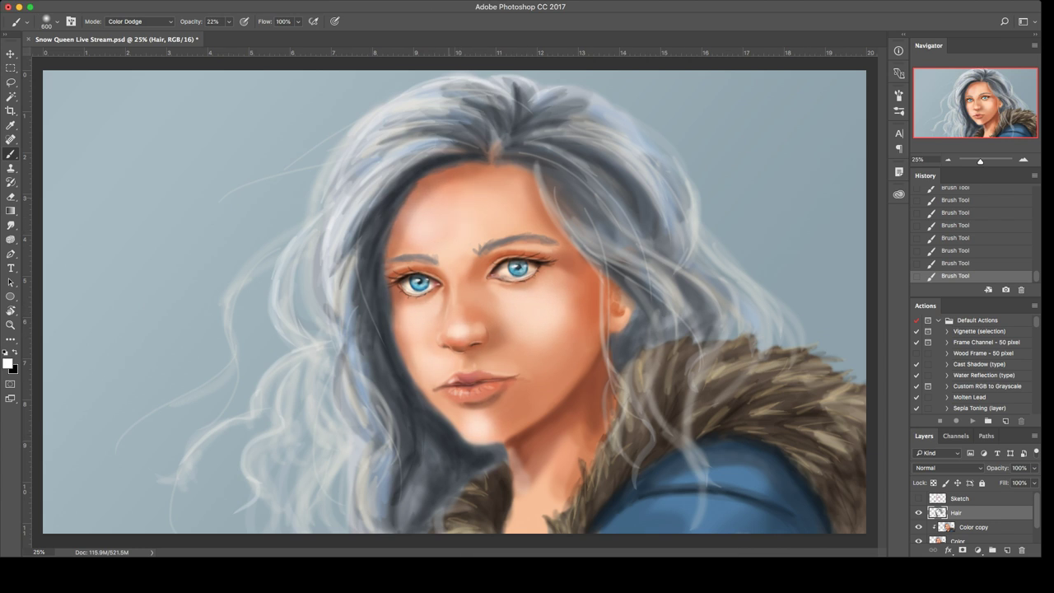
Step: Compare the face with and without the Color Dodge highlights and undo the latest of those strokes
{"action": "key", "text": "super+z"}
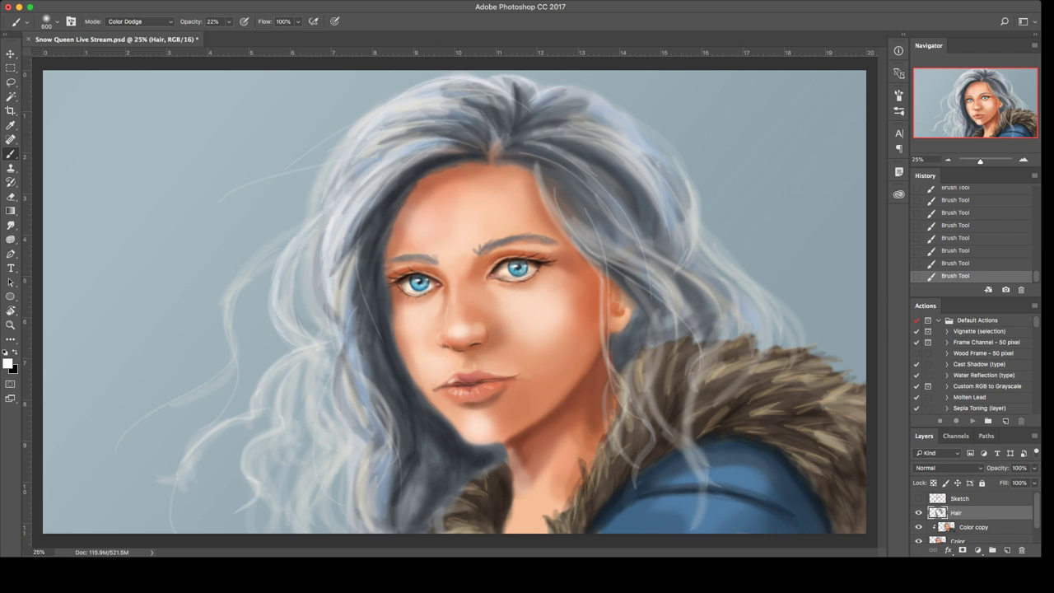
{"action": "key", "text": "alt+super+z"}
{"action": "key", "text": "alt+super+z"}
{"action": "key", "text": "alt+super+z"}
{"action": "key", "text": "alt+super+z"}
{"action": "key", "text": "alt+super+z"}
{"action": "key", "text": "alt+super+z"}
{"action": "key", "text": "ctrl+shift+z"}
{"action": "key", "text": "ctrl+shift+z"}
{"action": "key", "text": "ctrl+shift+z"}
{"action": "key", "text": "ctrl+shift+z"}
{"action": "key", "text": "ctrl+shift+z"}
{"action": "key", "text": "ctrl+shift+z"}
{"action": "key", "text": "ctrl+alt+z"}
{"action": "key", "text": "ctrl+alt+z"}
{"action": "key", "text": "ctrl+alt+z"}
{"action": "key", "text": "ctrl+alt+z"}
{"action": "key", "text": "ctrl+alt+z"}
{"action": "key", "text": "ctrl+alt+z"}
{"action": "key", "text": "ctrl+alt+z"}
Step: Merge the Color copy layer into Color, duplicate the merged layer and clip the copy to the original
{"action": "left_click", "coordinate": [973, 526]}
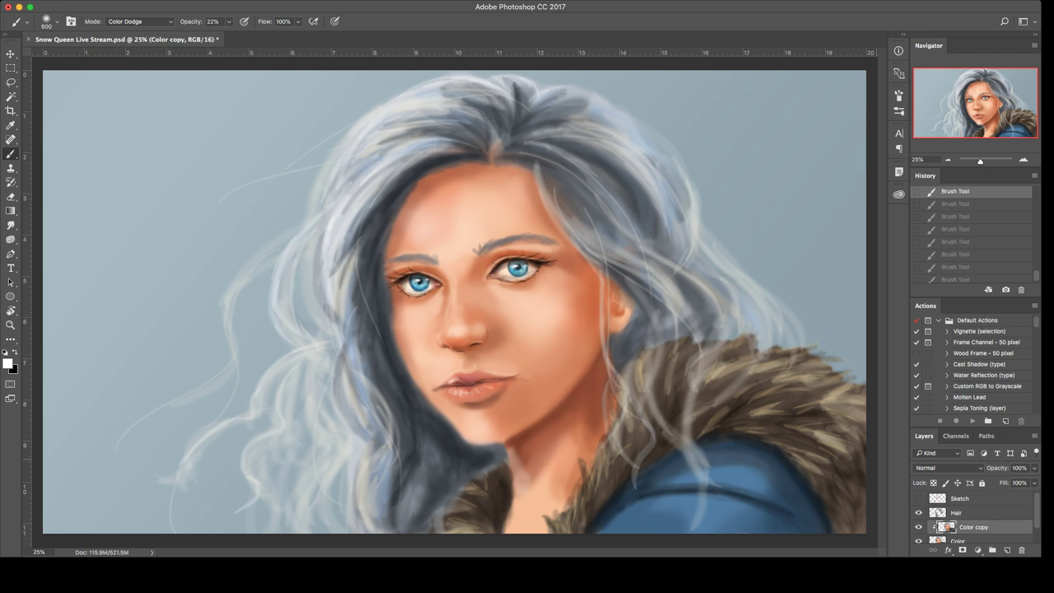
{"action": "key", "text": "ctrl+e"}
{"action": "key", "text": "ctrl+j"}
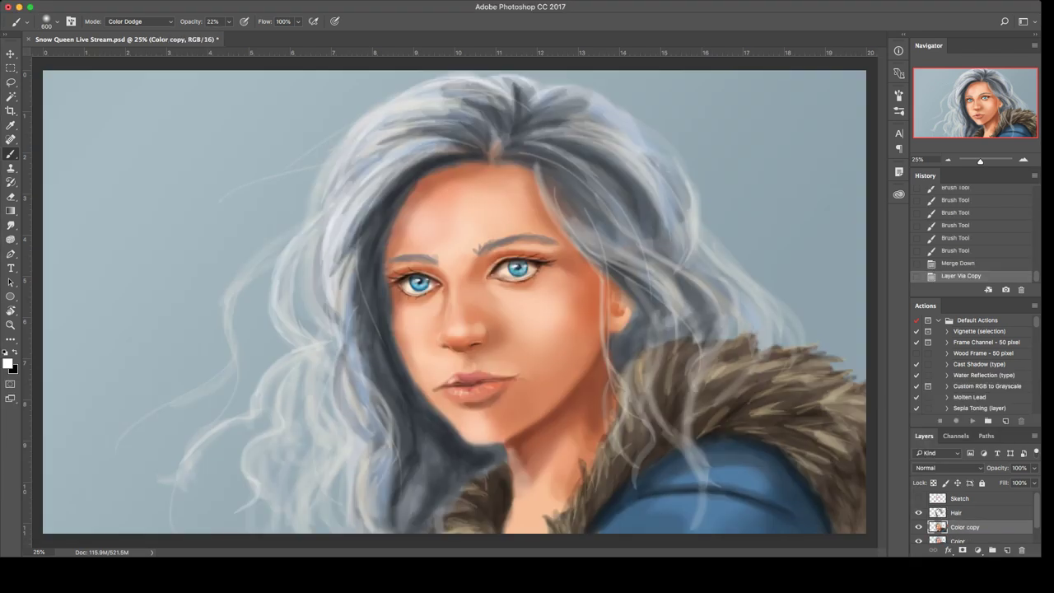
{"action": "key", "text": "ctrl+alt+g"}
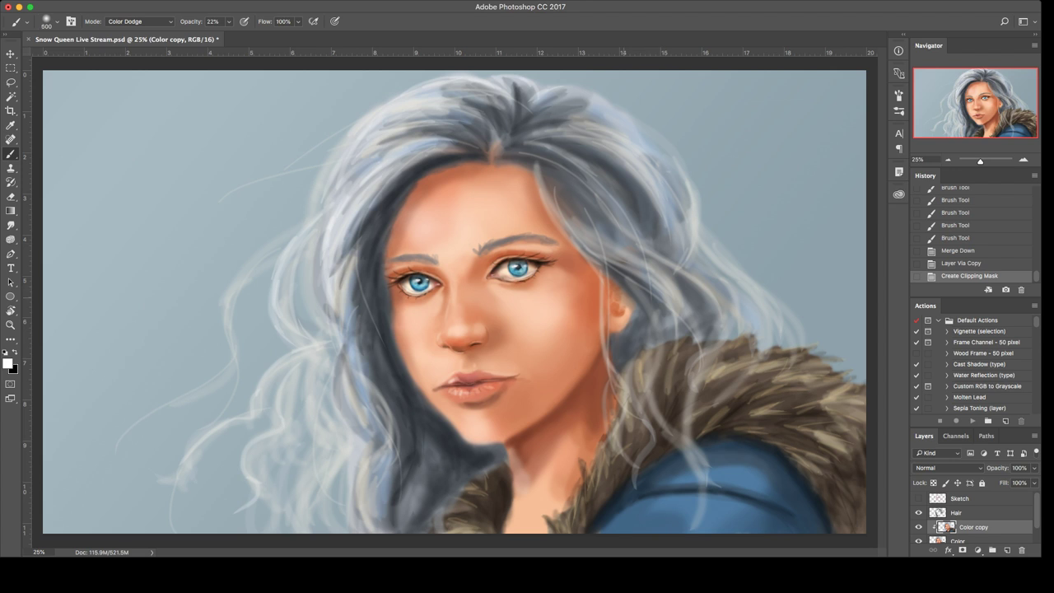
Step: Try to lasso the nose, feather the selection and rotate it slightly clockwise on the Color copy layer
{"action": "key", "text": "l"}
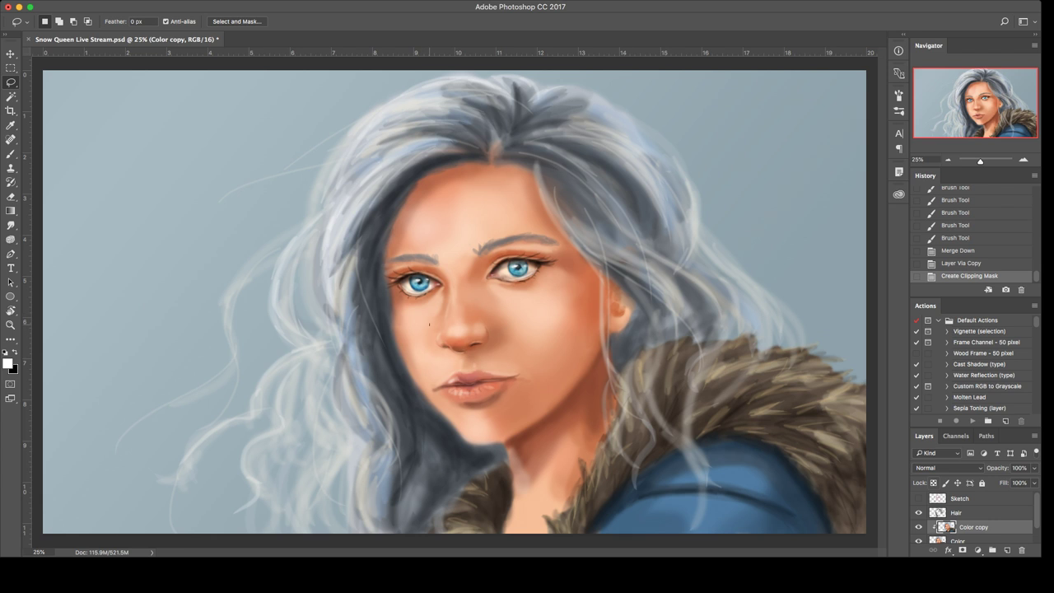
{"action": "mouse_move", "coordinate": [429, 325]}
{"action": "left_mouse_down"}
{"action": "mouse_move", "coordinate": [438, 355]}
{"action": "mouse_move", "coordinate": [505, 331]}
{"action": "mouse_move", "coordinate": [475, 290]}
{"action": "mouse_move", "coordinate": [429, 325]}
{"action": "left_mouse_up"}
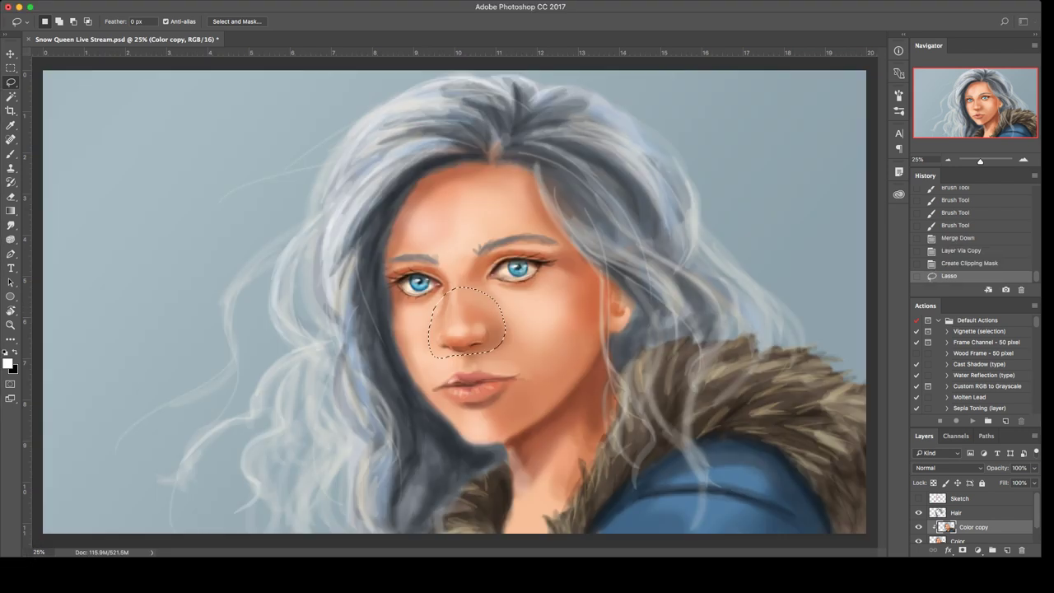
{"action": "key", "text": "Return"}
{"action": "key", "text": "super+t"}
{"action": "left_click_drag", "start_coordinate": [496, 329], "coordinate": [540, 337]}
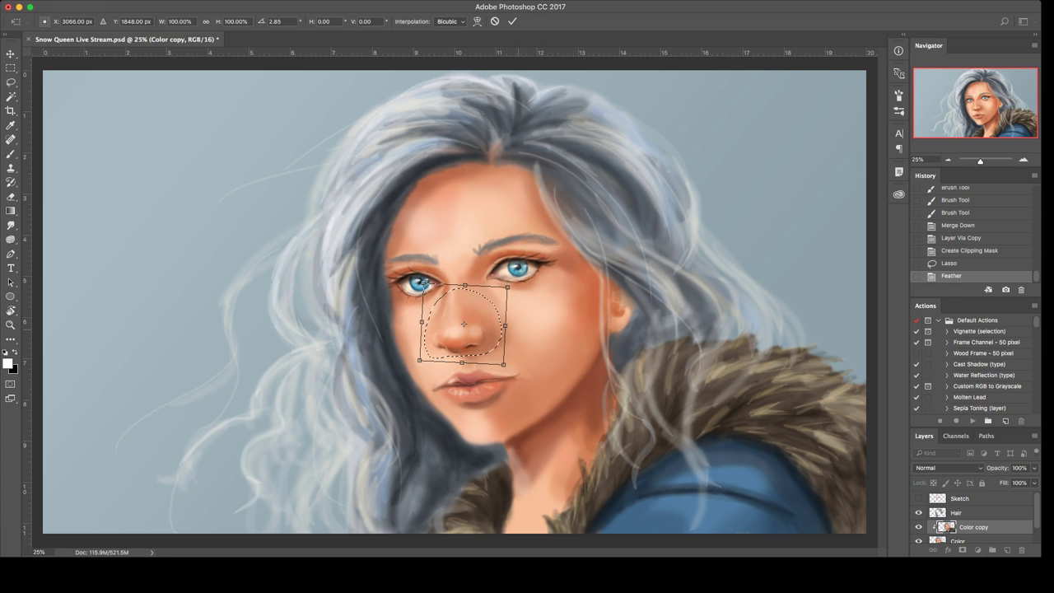
{"action": "key", "text": "Return"}
{"action": "key", "text": "ctrl+d"}
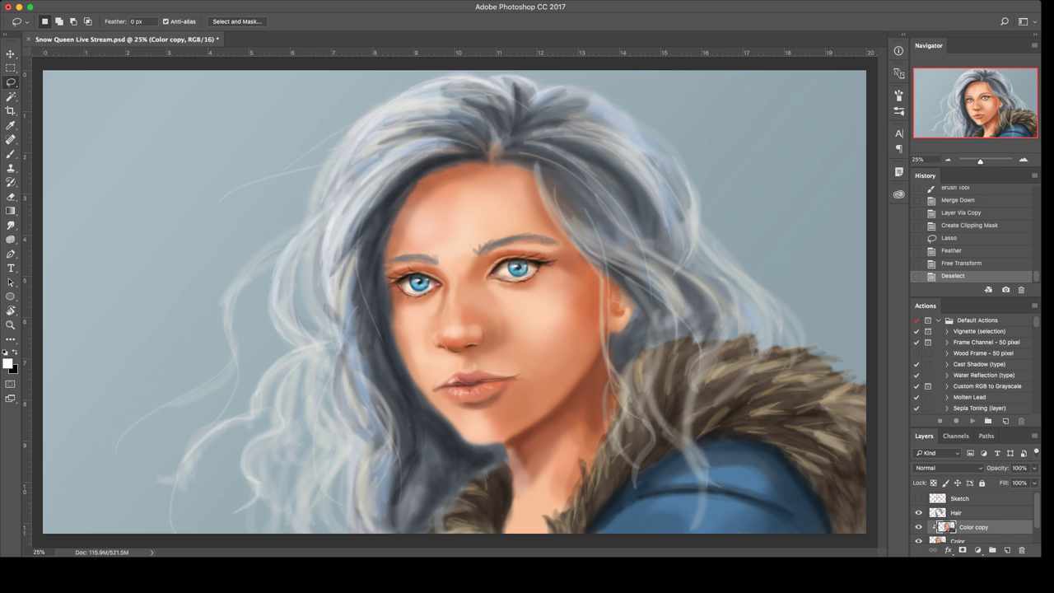
{"action": "left_click", "coordinate": [968, 226]}
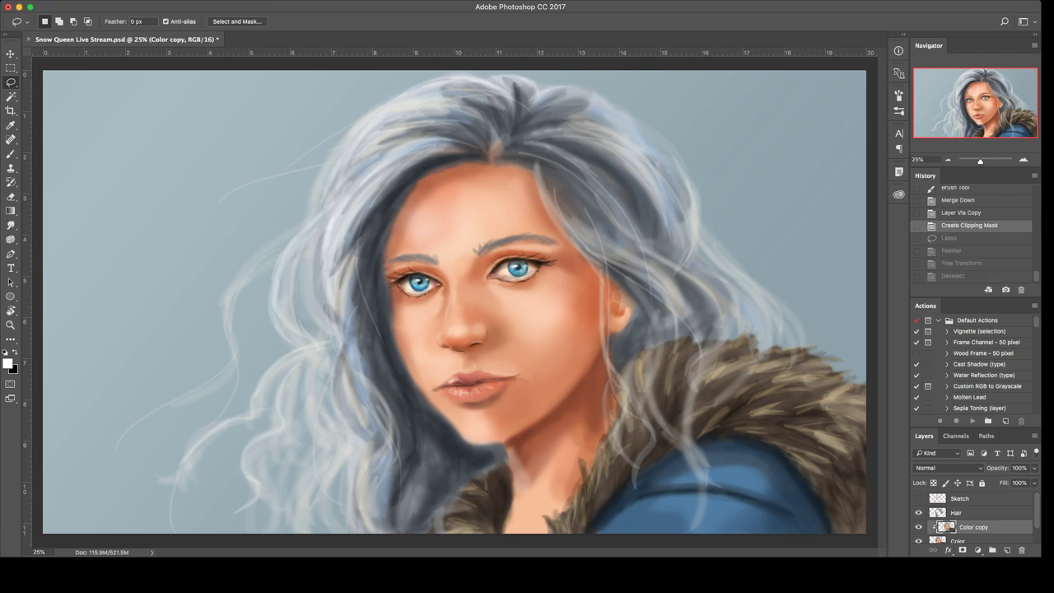
Step: Merge the Color copy layer down into Color and reshape the nose with Liquify
{"action": "mouse_move", "coordinate": [428, 364]}
{"action": "left_mouse_down"}
{"action": "mouse_move", "coordinate": [451, 411]}
{"action": "mouse_move", "coordinate": [512, 413]}
{"action": "left_mouse_up"}
{"action": "key", "text": "ctrl+z"}
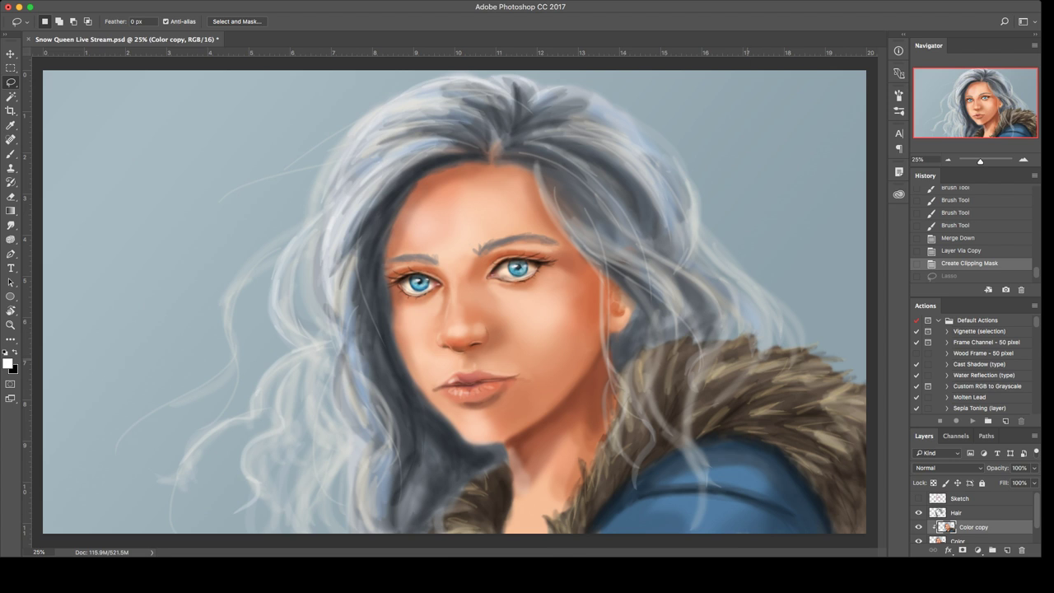
{"action": "key", "text": "ctrl+e"}
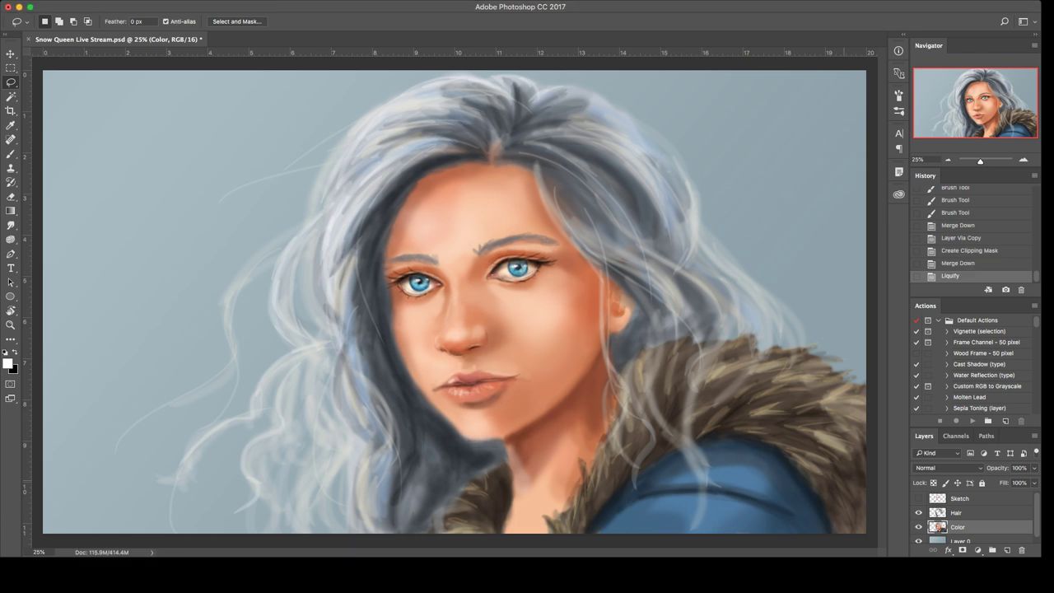
Step: Compare the face before and after the Liquify adjustment
{"action": "key", "text": "super+z"}
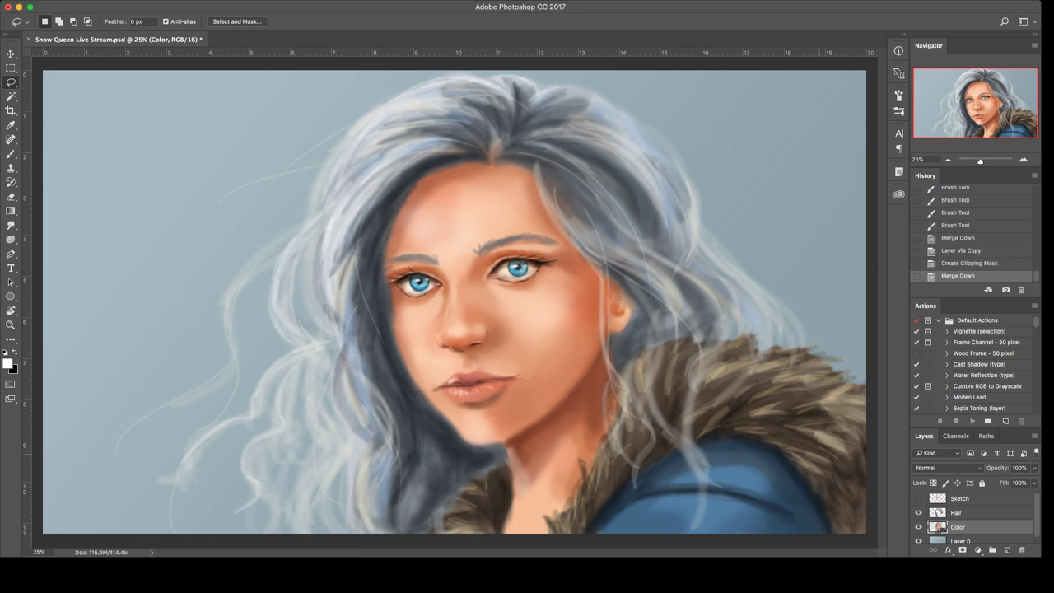
{"action": "key", "text": "super+z"}
{"action": "key", "text": "super+z"}
{"action": "key", "text": "super+z"}
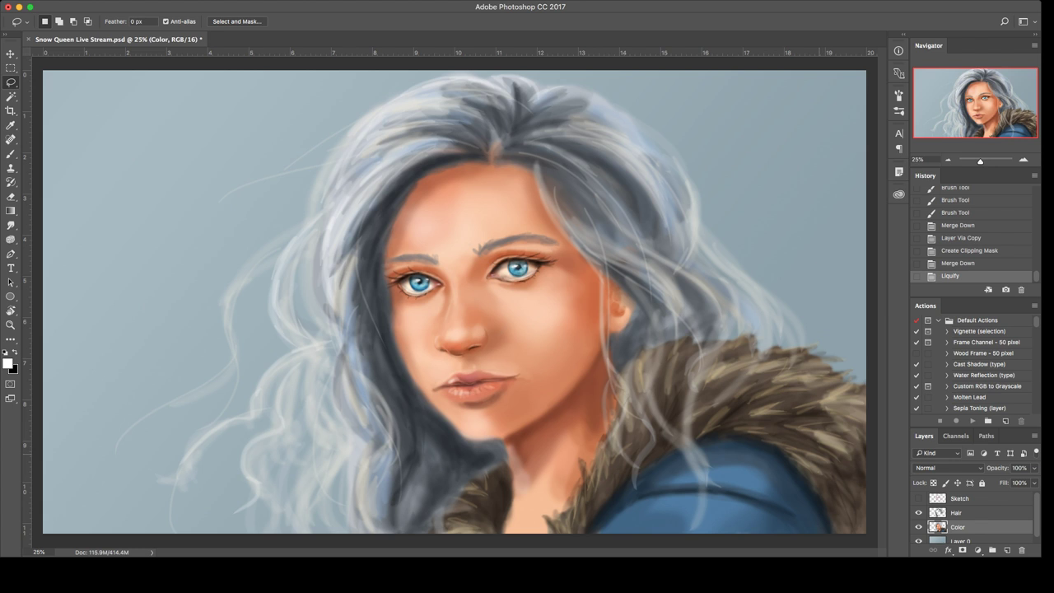
{"action": "key", "text": "super+z"}
{"action": "key", "text": "super+z"}
{"action": "key", "text": "super+z"}
{"action": "key", "text": "super+z"}
{"action": "key", "text": "super+z"}
{"action": "key", "text": "super+z"}
{"action": "key", "text": "super+z"}
{"action": "key", "text": "super+z"}
{"action": "key", "text": "super+z"}
{"action": "key", "text": "super+z"}
Step: Duplicate the liquified Color layer and clip the copy to the original
{"action": "key", "text": "super+j"}
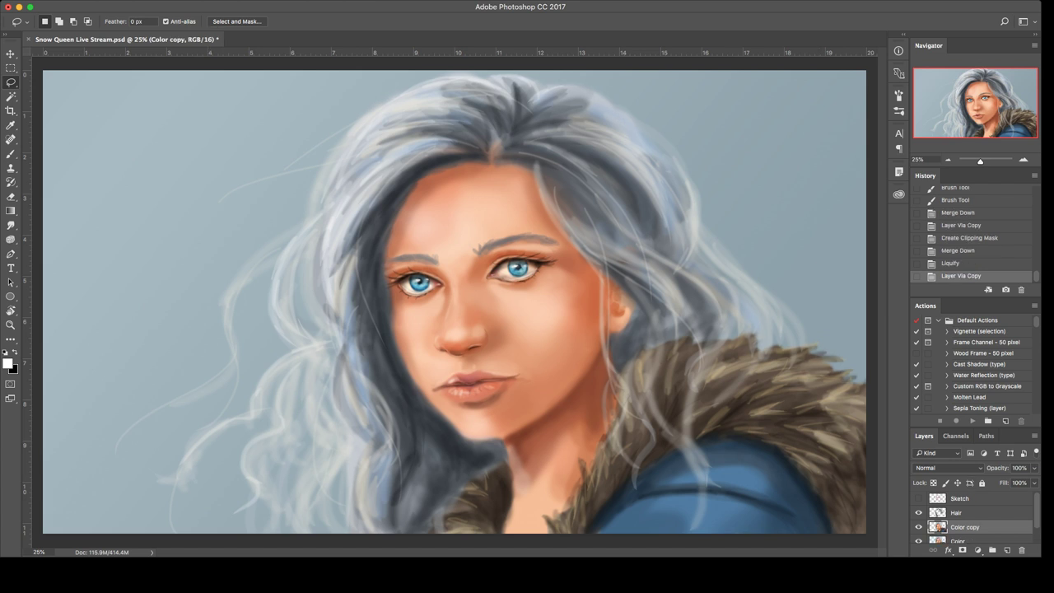
{"action": "key", "text": "super+alt+g"}
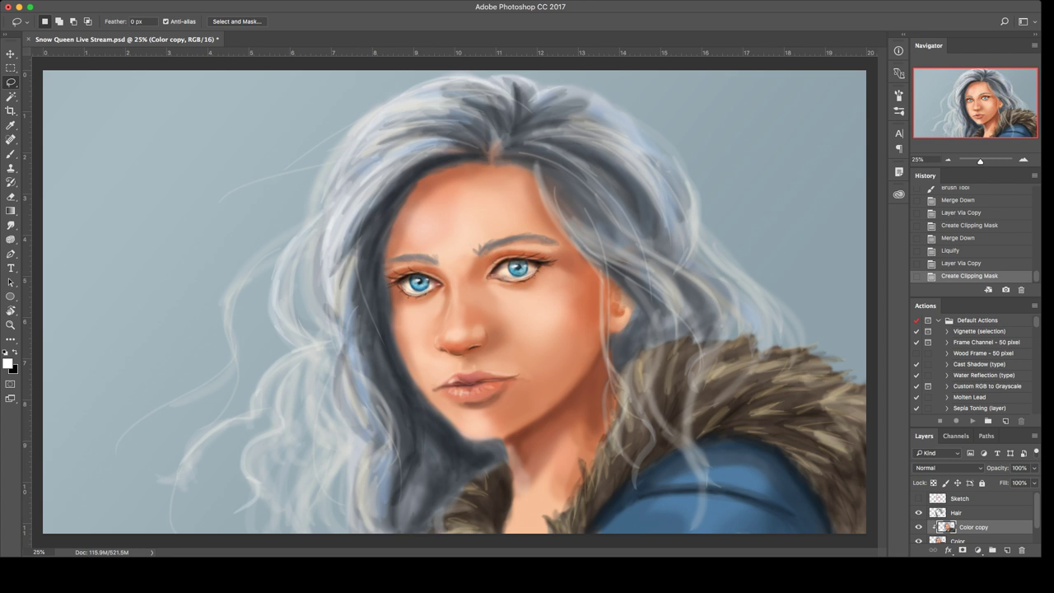
Step: Try to lasso the eyes, brows and lower forehead, feather the selection and reposition it with Free Transform
{"action": "mouse_move", "coordinate": [420, 237]}
{"action": "left_mouse_down"}
{"action": "mouse_move", "coordinate": [382, 279]}
{"action": "mouse_move", "coordinate": [418, 317]}
{"action": "mouse_move", "coordinate": [515, 302]}
{"action": "mouse_move", "coordinate": [553, 273]}
{"action": "mouse_move", "coordinate": [458, 198]}
{"action": "mouse_move", "coordinate": [420, 212]}
{"action": "left_mouse_up"}
{"action": "left_click_drag", "start_coordinate": [538, 207], "coordinate": [578, 199]}
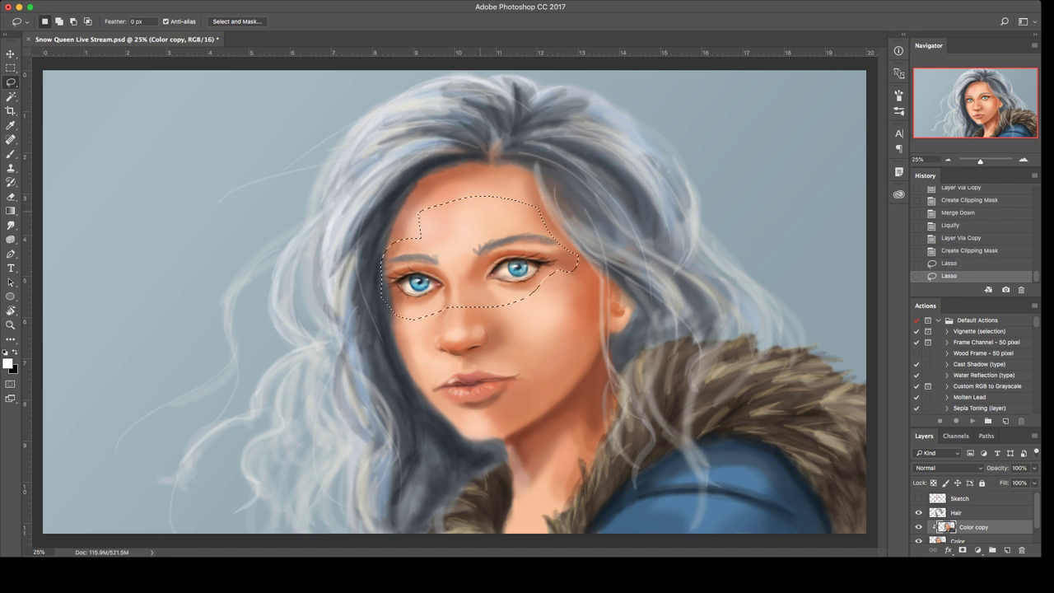
{"action": "key", "text": "shift+F6"}
{"action": "key", "text": "Return"}
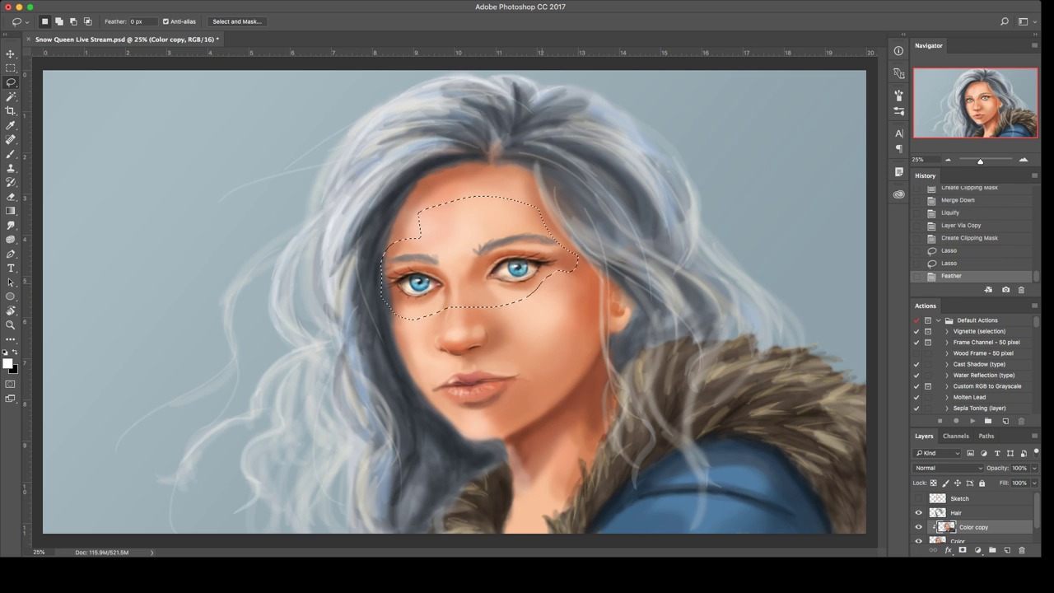
{"action": "key", "text": "ctrl+t"}
{"action": "left_click_drag", "start_coordinate": [518, 263], "coordinate": [577, 261]}
{"action": "key", "text": "Return"}
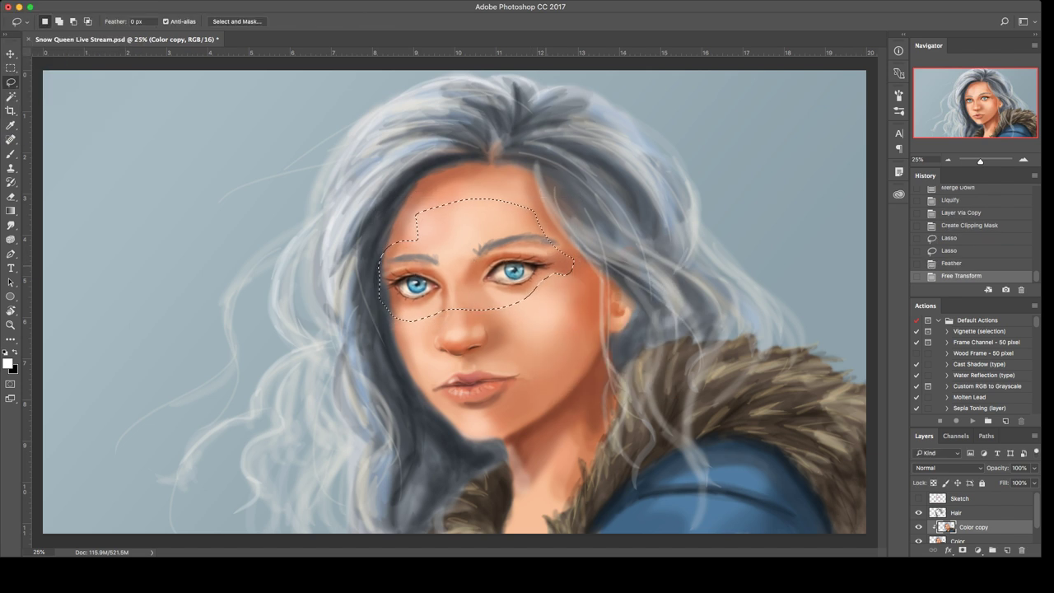
{"action": "key", "text": "ctrl+d"}
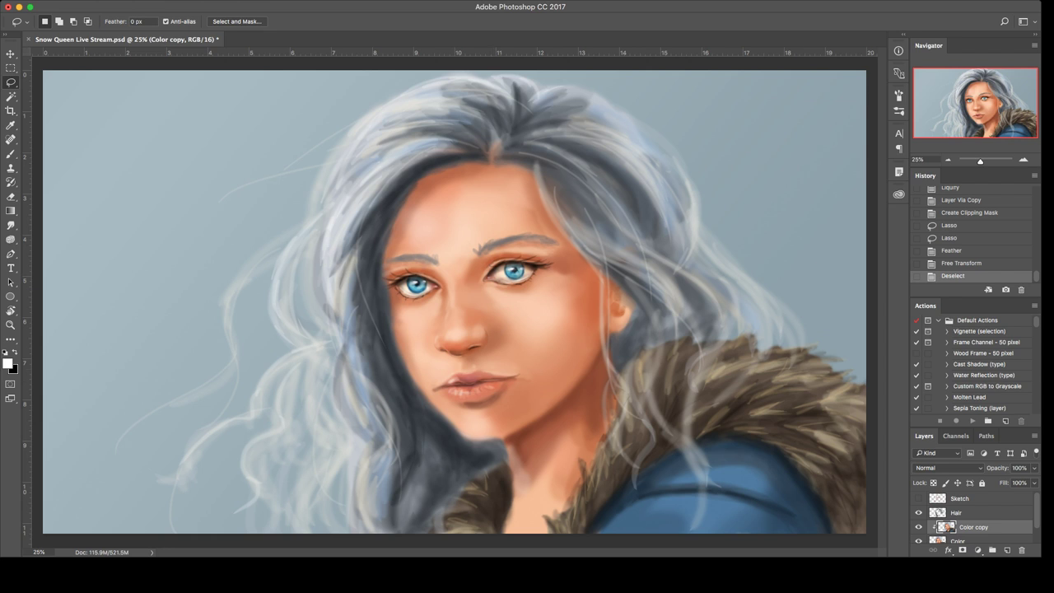
{"action": "key", "text": "ctrl+alt+z"}
{"action": "key", "text": "ctrl+alt+z"}
{"action": "key", "text": "ctrl+alt+z"}
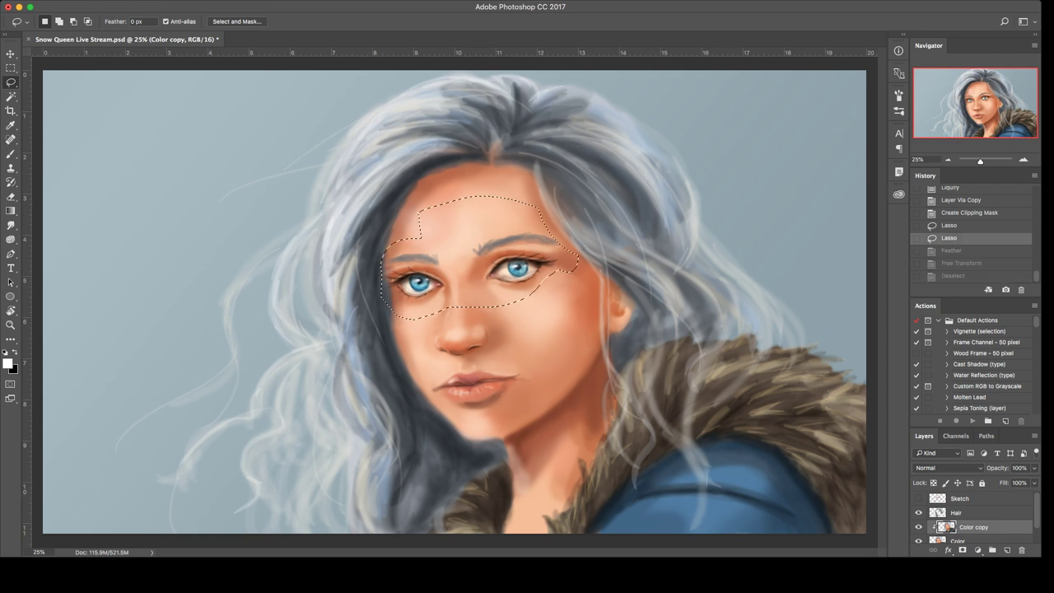
{"action": "key", "text": "ctrl+d"}
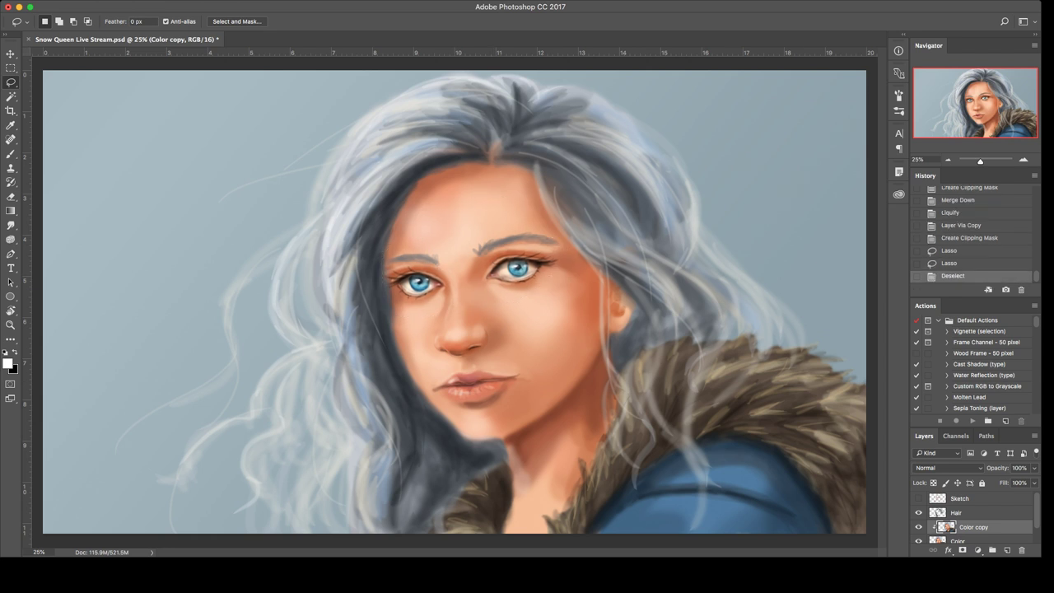
Step: Flip the whole canvas horizontally
{"action": "key", "text": "ctrl+shift+h"}
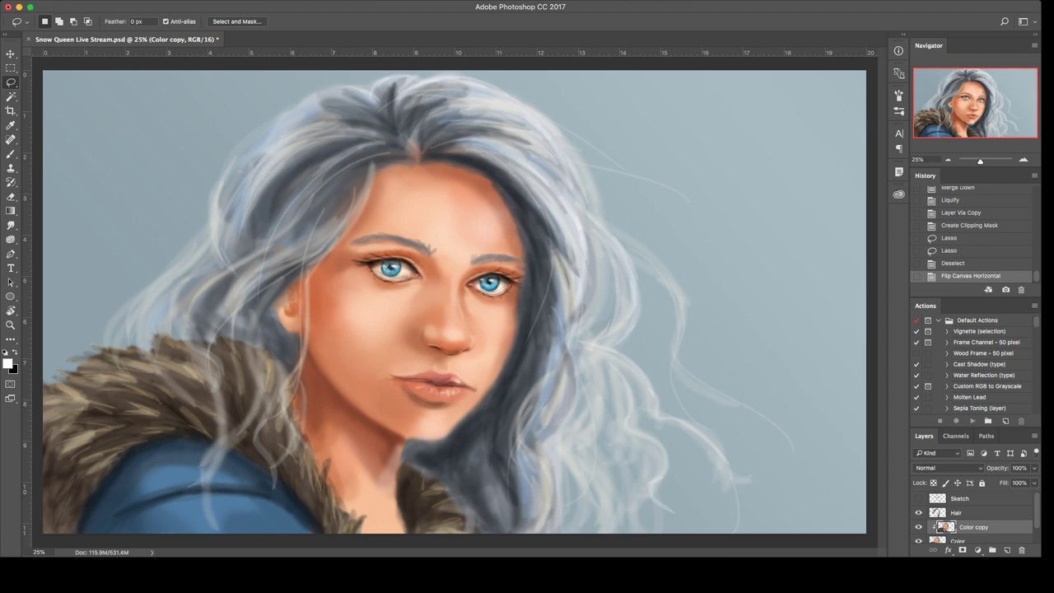
Step: Undo the canvas flip, the lasso edits, the clipped Color layer copy and the Liquify adjustment
{"action": "key", "text": "ctrl+alt+z"}
{"action": "key", "text": "ctrl+alt+z"}
{"action": "key", "text": "ctrl+alt+z"}
{"action": "key", "text": "ctrl+alt+z"}
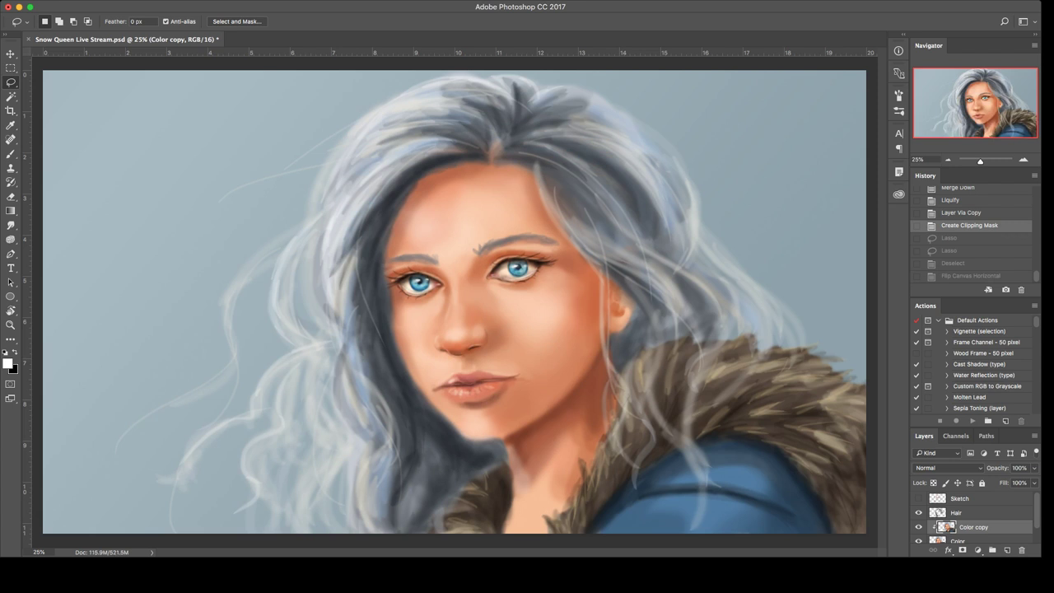
{"action": "key", "text": "ctrl+alt+z"}
{"action": "key", "text": "ctrl+alt+z"}
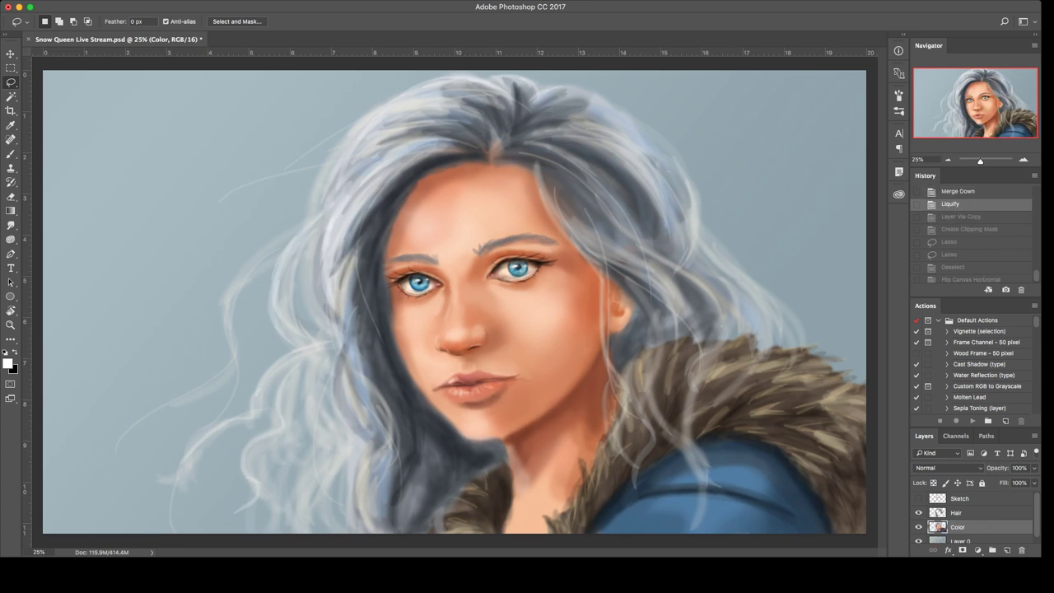
{"action": "key", "text": "ctrl+alt+z"}
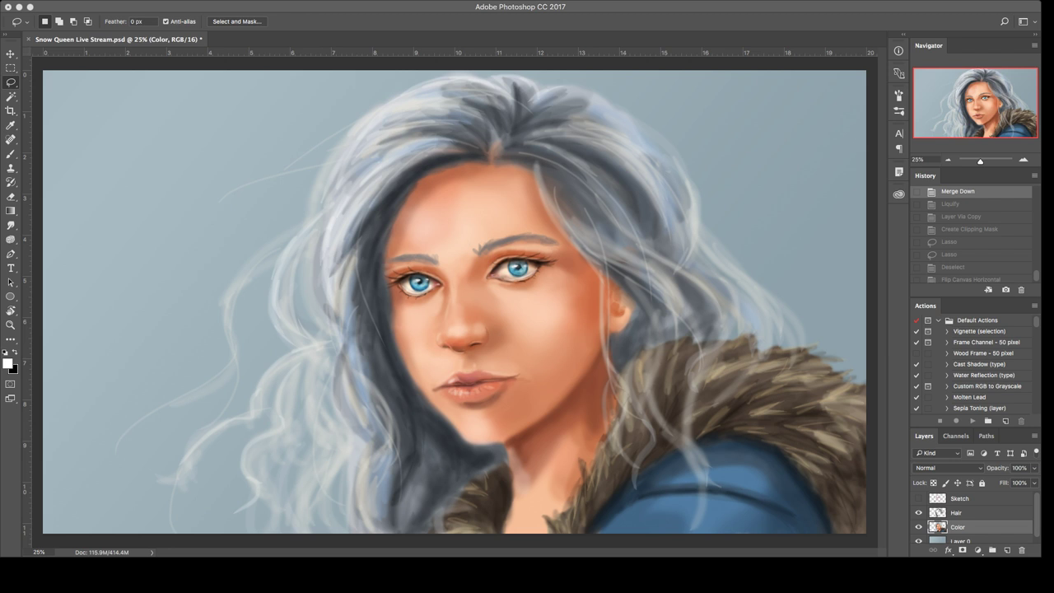
Step: Reapply Liquify to the face on the Color layer and compare it before and after the adjustment
{"action": "key", "text": "super+shift+z"}
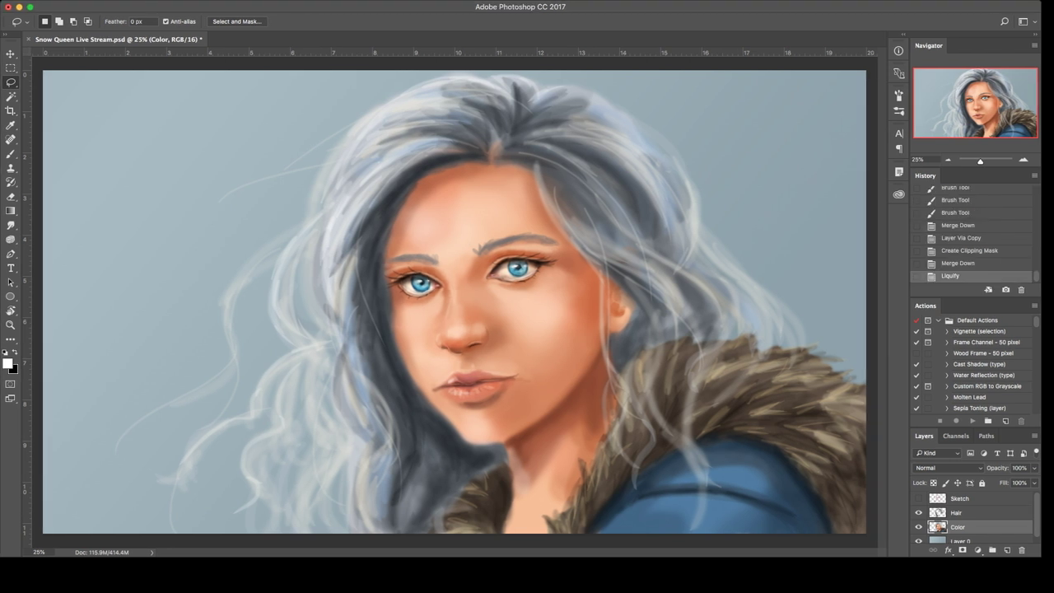
{"action": "key", "text": "super+alt+z"}
{"action": "key", "text": "super+shift+z"}
{"action": "key", "text": "super+alt+z"}
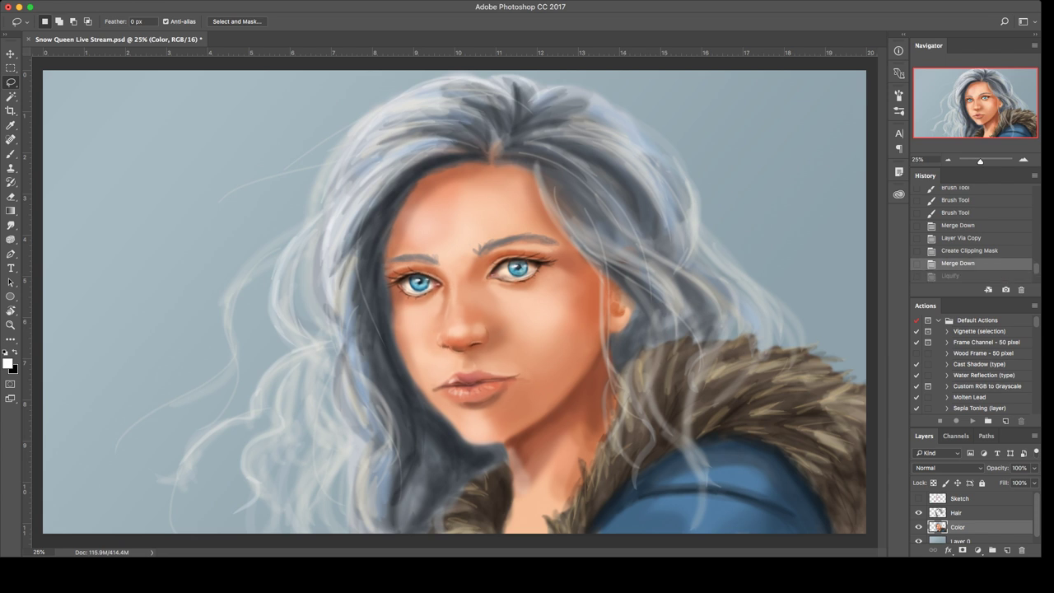
{"action": "key", "text": "super+shift+z"}
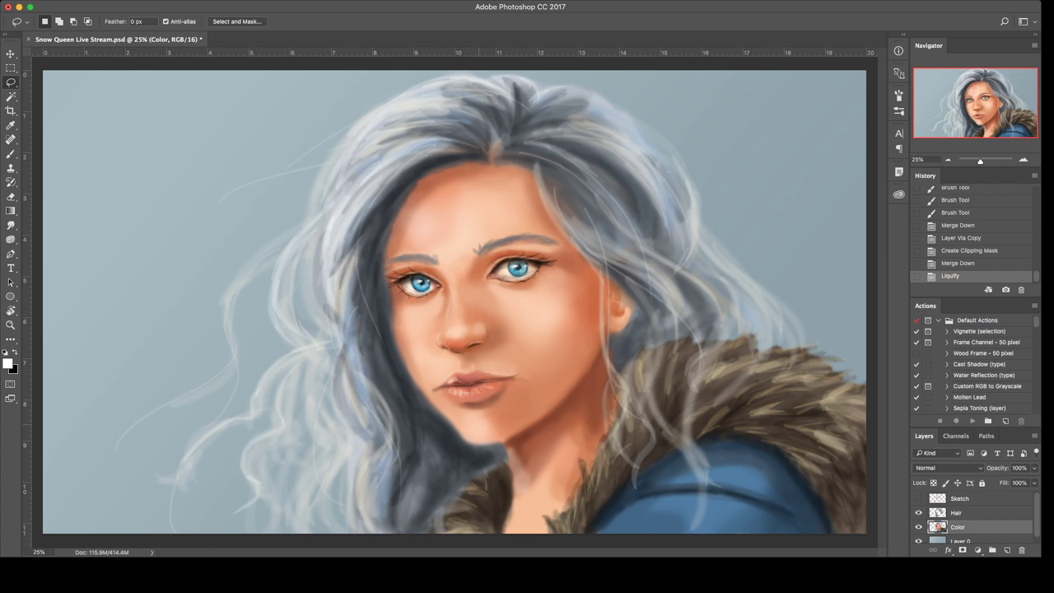
Step: Save the document, then duplicate the Color layer and clip the copy to the original
{"action": "key", "text": "super+s"}
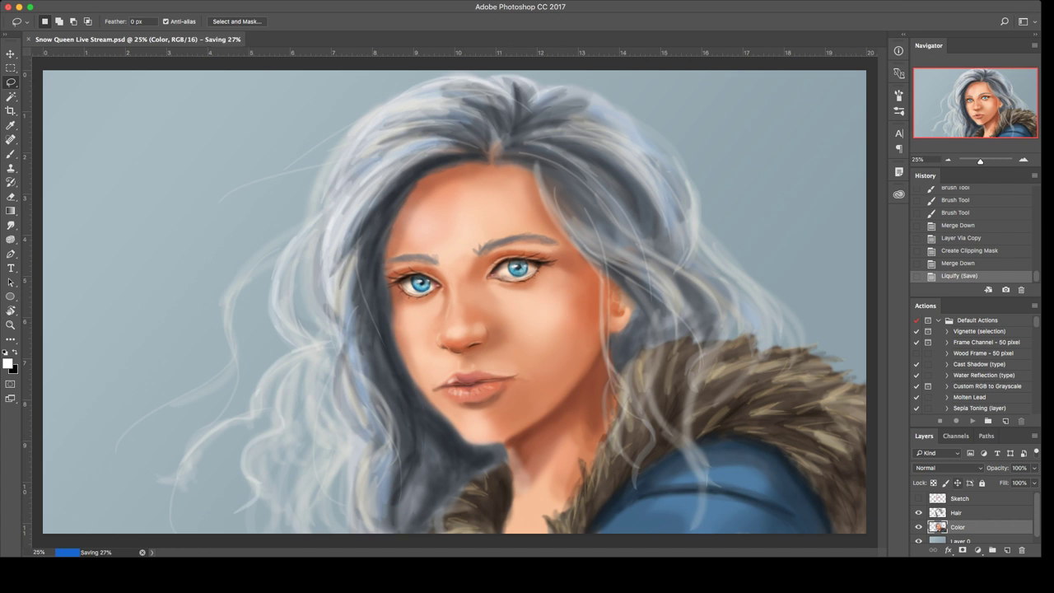
{"action": "key", "text": "super+j"}
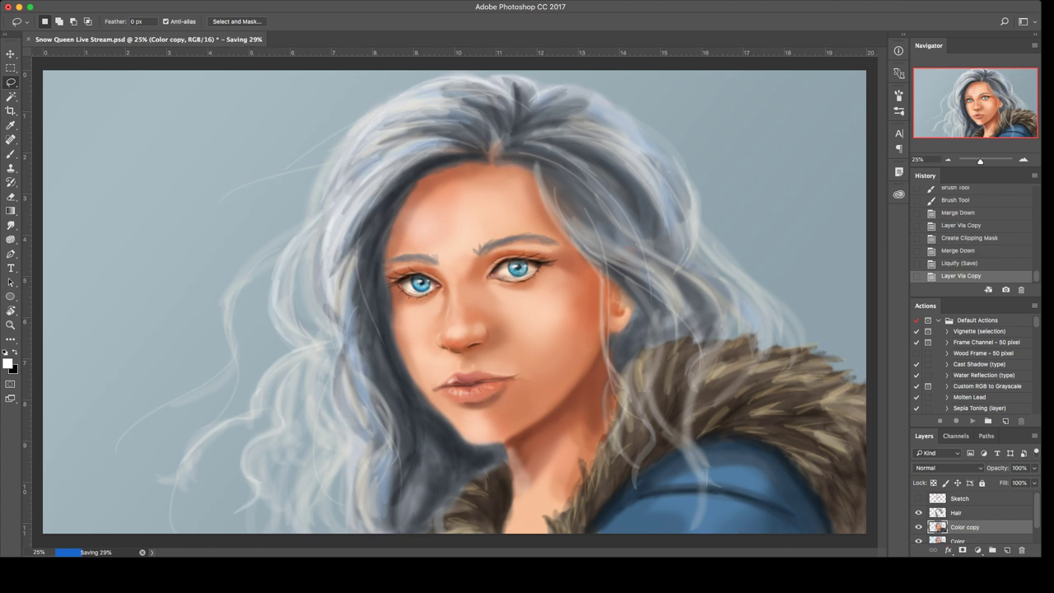
{"action": "key", "text": "super+alt+g"}
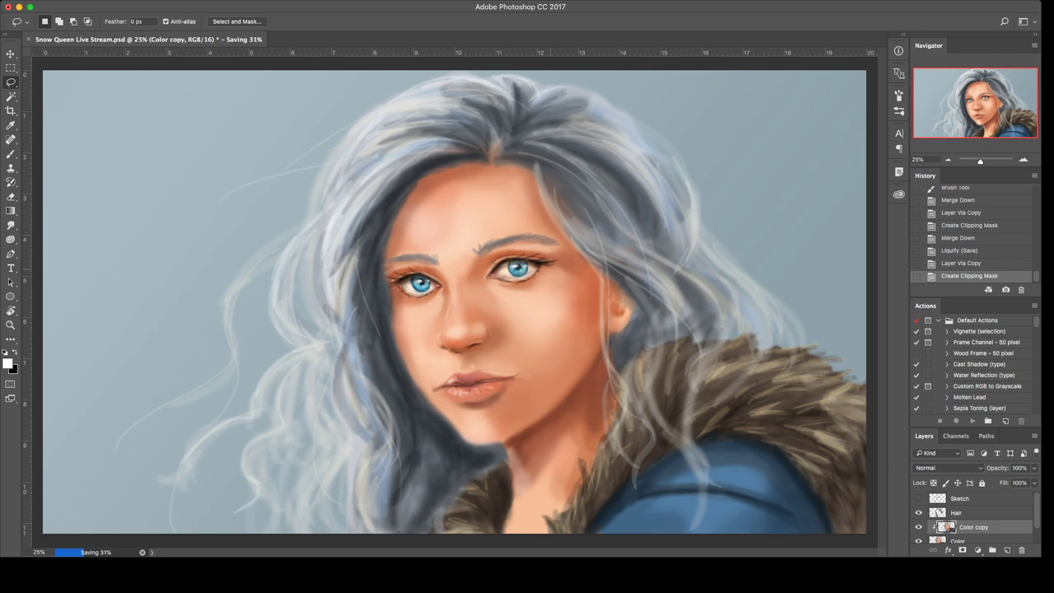
Step: Add a new layer named Snow directly above the background Layer 0
{"action": "key", "text": "b"}
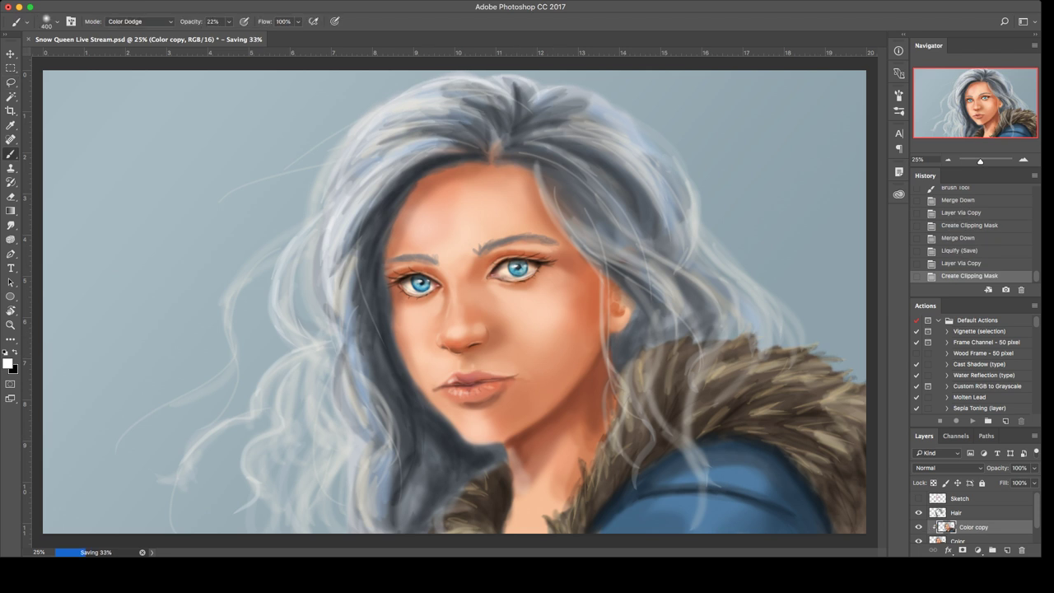
{"action": "scroll", "coordinate": [973, 520], "scroll_direction": "down", "scroll_amount": 2}
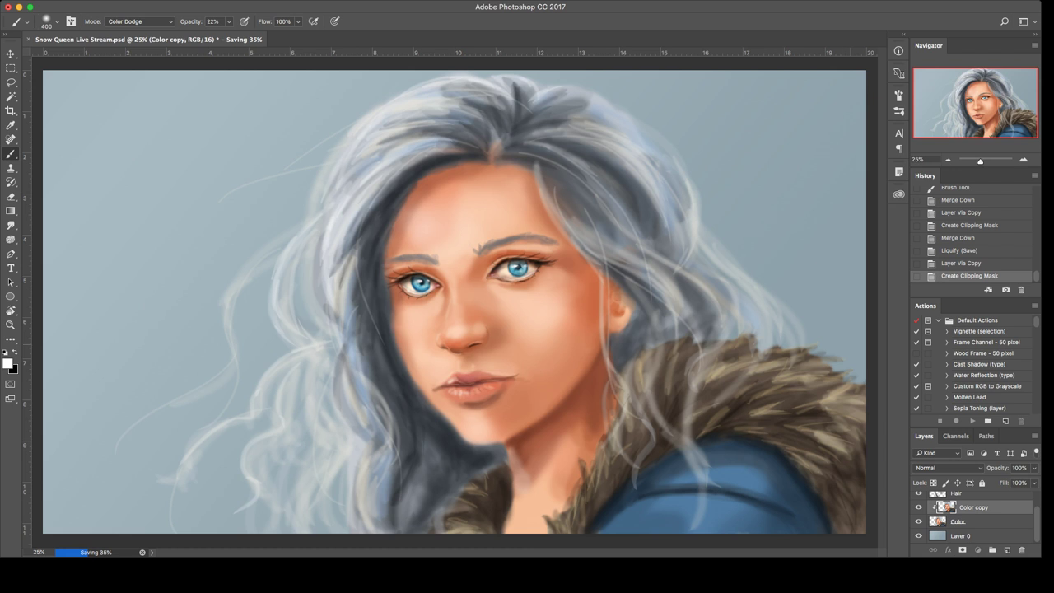
{"action": "left_click", "coordinate": [975, 535]}
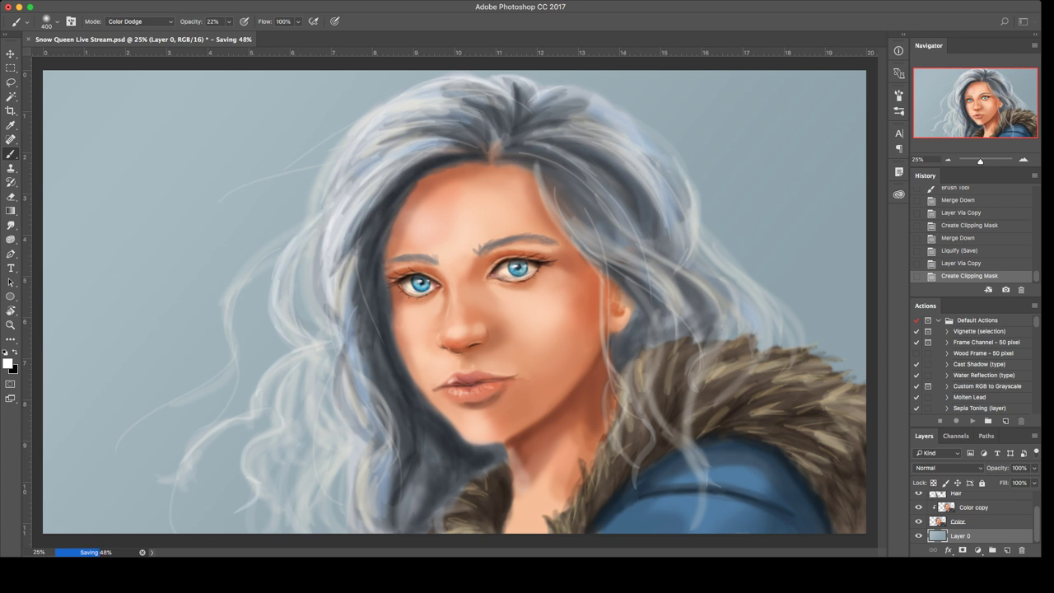
{"action": "type", "text": "Snow"}
{"action": "key", "text": "Return"}
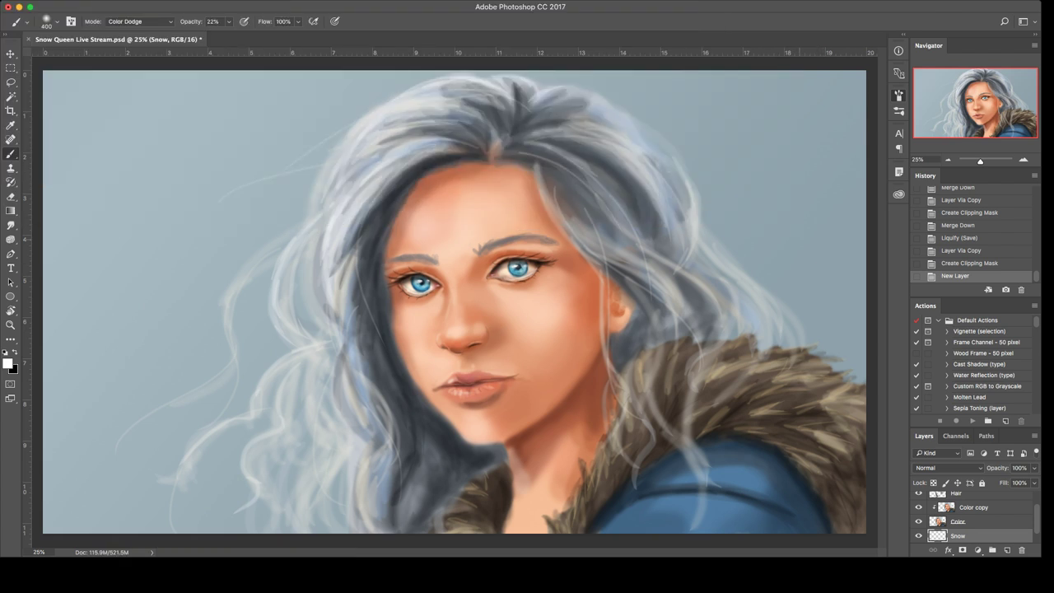
Step: Adjust the brush settings for scattered snowflakes and soften the brush tip
{"action": "left_click_drag", "start_coordinate": [820, 272], "coordinate": [821, 272]}
{"action": "left_click_drag", "start_coordinate": [854, 230], "coordinate": [855, 225]}
{"action": "key", "text": "shift+bracketleft"}
{"action": "key", "text": "shift+bracketleft"}
{"action": "key", "text": "shift+bracketleft"}
Step: Try painting large, soft snowflakes in the background beside the hair with a brush of about 400 px
{"action": "mouse_move", "coordinate": [182, 112]}
{"action": "left_mouse_down"}
{"action": "mouse_move", "coordinate": [191, 239]}
{"action": "mouse_move", "coordinate": [226, 289]}
{"action": "mouse_move", "coordinate": [235, 340]}
{"action": "mouse_move", "coordinate": [148, 330]}
{"action": "left_mouse_up"}
{"action": "key", "text": "super+z"}
{"action": "mouse_move", "coordinate": [219, 190]}
{"action": "left_mouse_down"}
{"action": "mouse_move", "coordinate": [216, 156]}
{"action": "mouse_move", "coordinate": [191, 119]}
{"action": "left_mouse_up"}
{"action": "mouse_move", "coordinate": [223, 197]}
{"action": "left_mouse_down"}
{"action": "mouse_move", "coordinate": [171, 194]}
{"action": "mouse_move", "coordinate": [186, 221]}
{"action": "mouse_move", "coordinate": [156, 317]}
{"action": "left_mouse_up"}
{"action": "left_click", "coordinate": [155, 458]}
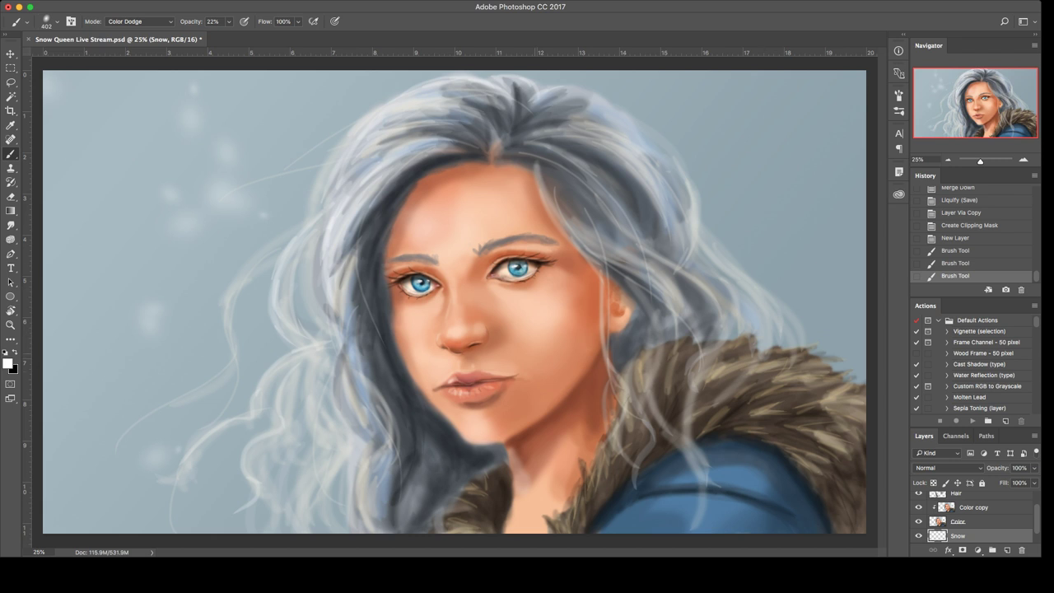
{"action": "key", "text": "super+alt+z"}
{"action": "key", "text": "super+alt+z"}
{"action": "key", "text": "super+alt+z"}
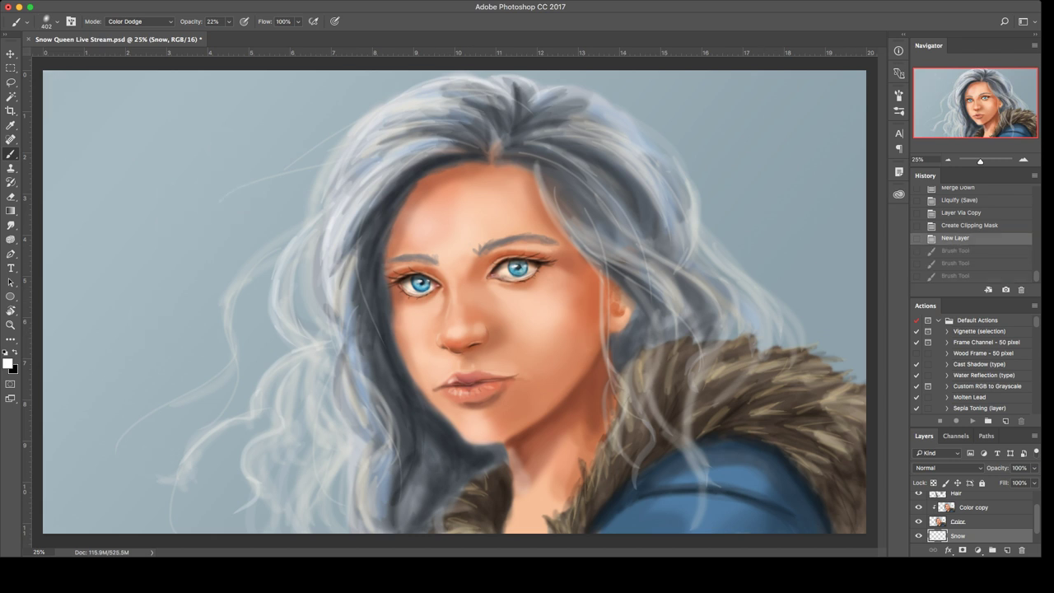
Step: Paint small scattered white snowflakes across the background on both sides of the figure with a 125 px brush
{"action": "key", "text": "bracketleft"}
{"action": "key", "text": "bracketleft"}
{"action": "key", "text": "bracketleft"}
{"action": "key", "text": "bracketleft"}
{"action": "key", "text": "bracketleft"}
{"action": "left_click_drag", "start_coordinate": [135, 107], "coordinate": [131, 259]}
{"action": "left_click_drag", "start_coordinate": [132, 140], "coordinate": [181, 330]}
{"action": "mouse_move", "coordinate": [165, 415]}
{"action": "left_mouse_down"}
{"action": "mouse_move", "coordinate": [226, 461]}
{"action": "mouse_move", "coordinate": [288, 156]}
{"action": "mouse_move", "coordinate": [219, 142]}
{"action": "mouse_move", "coordinate": [387, 78]}
{"action": "mouse_move", "coordinate": [771, 122]}
{"action": "left_mouse_up"}
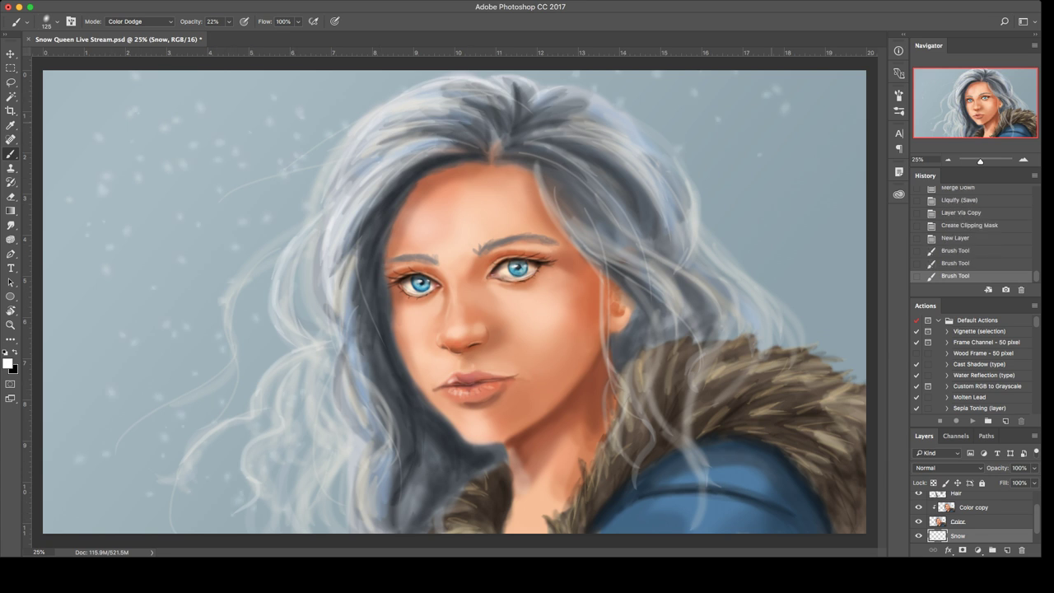
{"action": "left_click_drag", "start_coordinate": [716, 156], "coordinate": [763, 220]}
{"action": "left_click_drag", "start_coordinate": [820, 168], "coordinate": [794, 292]}
{"action": "left_click_drag", "start_coordinate": [815, 114], "coordinate": [827, 136]}
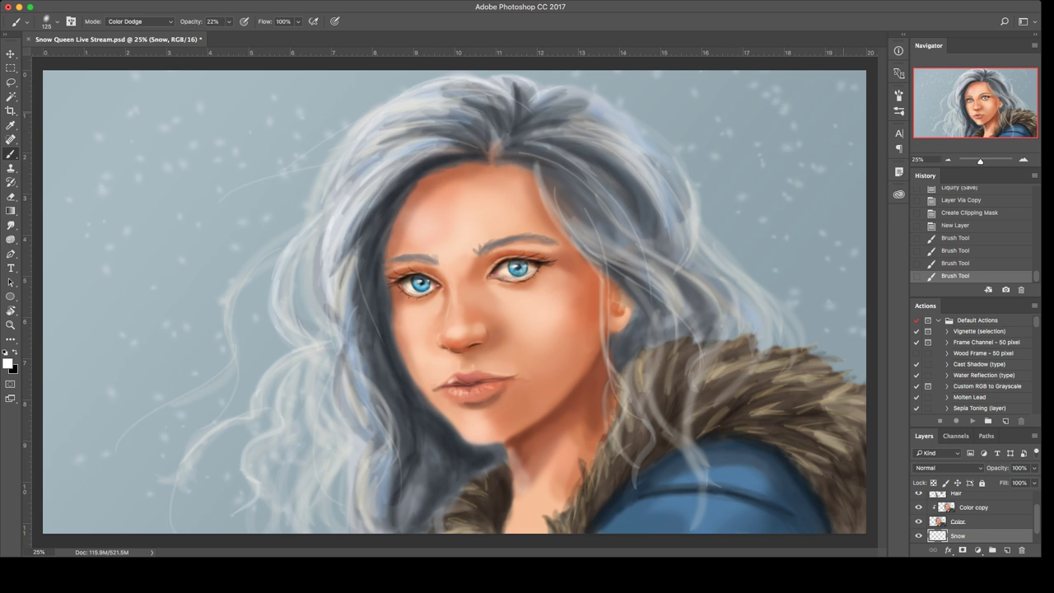
{"action": "left_click_drag", "start_coordinate": [827, 227], "coordinate": [788, 289]}
{"action": "mouse_move", "coordinate": [247, 293]}
{"action": "left_mouse_down"}
{"action": "mouse_move", "coordinate": [218, 440]}
{"action": "mouse_move", "coordinate": [94, 461]}
{"action": "left_mouse_up"}
Step: Brighten the Hair layer with a Levels adjustment
{"action": "left_click", "coordinate": [956, 495]}
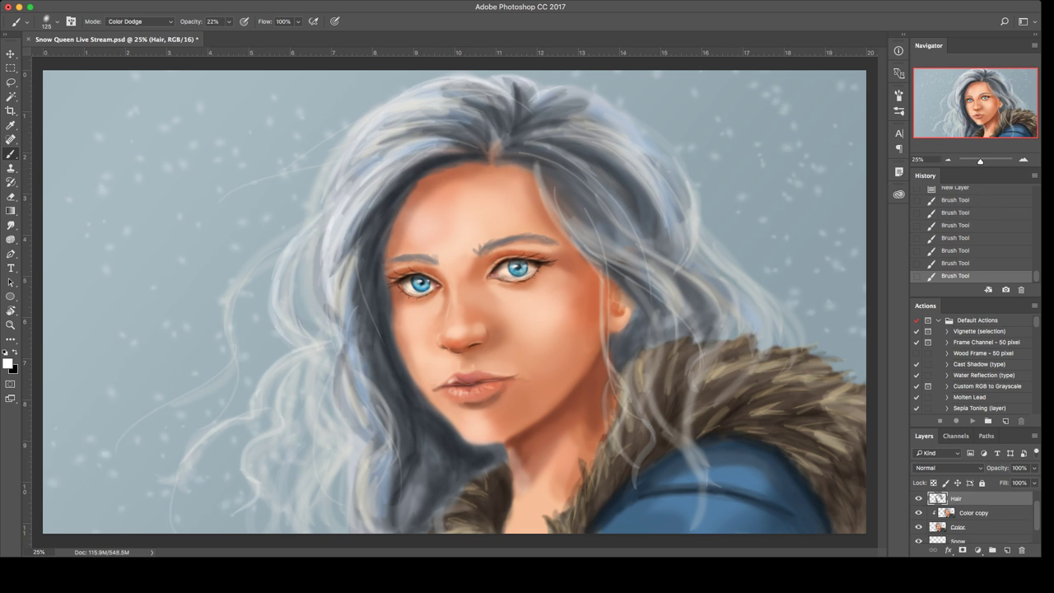
{"action": "key", "text": "i"}
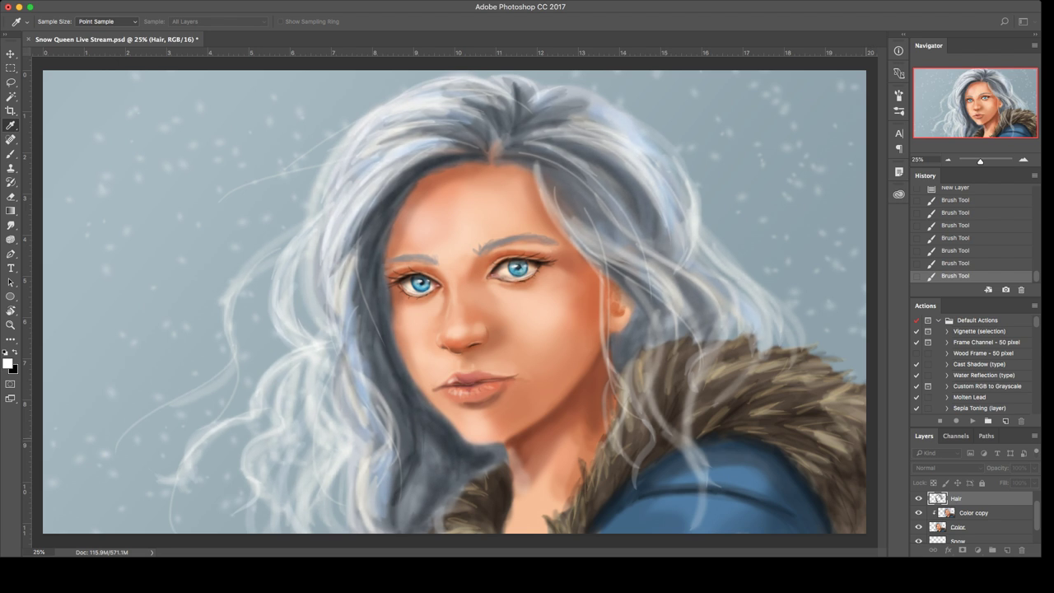
{"action": "key", "text": "Return"}
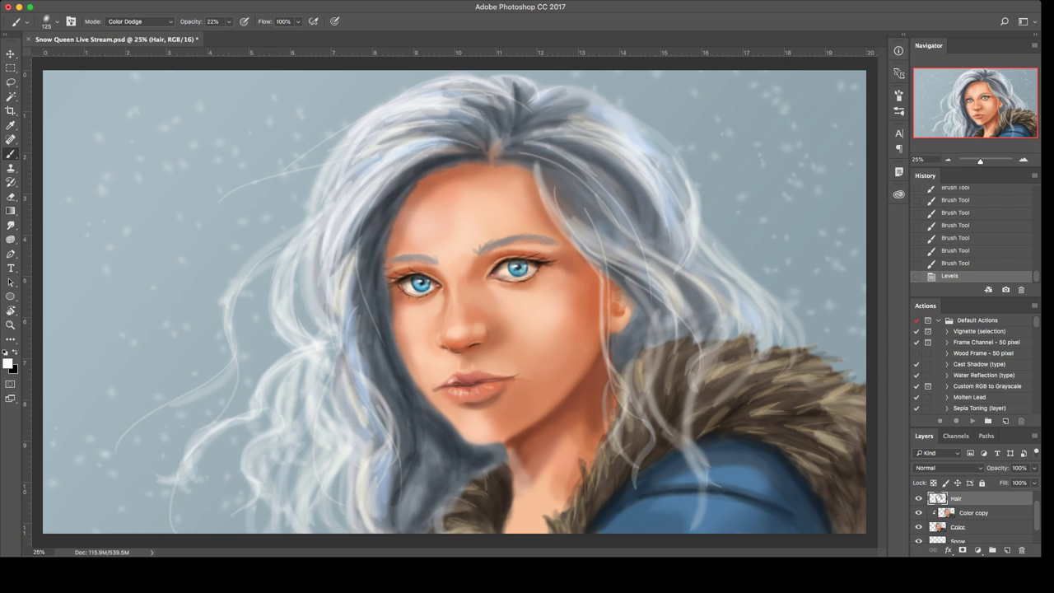
Step: Add a second layer named Snow above the Hair layer
{"action": "scroll", "coordinate": [976, 515], "scroll_direction": "up", "scroll_amount": 1}
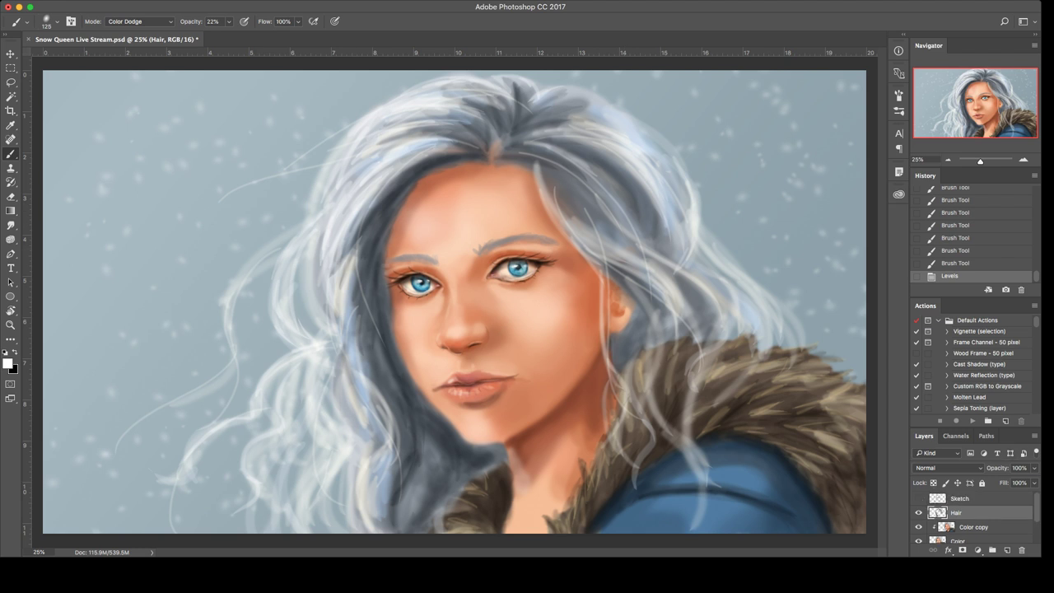
{"action": "key", "text": "ctrl+shift+n"}
{"action": "type", "text": "Snow"}
{"action": "key", "text": "Return"}
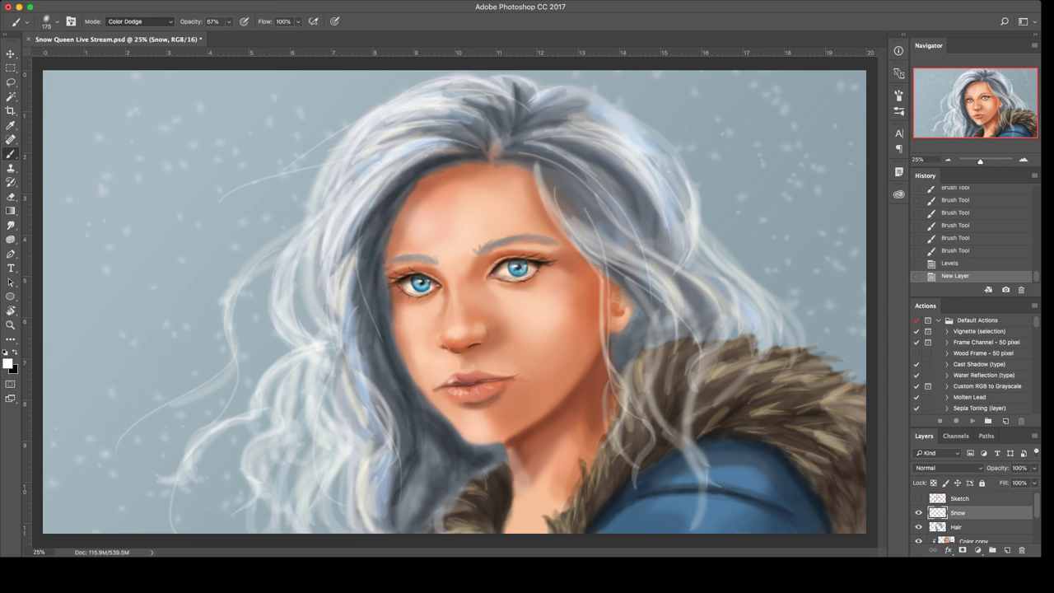
Step: Paint brighter snowflakes over the hair, background and fur collar with a 175 px Normal-mode brush at 67% opacity
{"action": "left_click", "coordinate": [139, 22]}
{"action": "left_click_drag", "start_coordinate": [419, 115], "coordinate": [368, 123]}
{"action": "mouse_move", "coordinate": [250, 216]}
{"action": "left_mouse_down"}
{"action": "mouse_move", "coordinate": [222, 238]}
{"action": "mouse_move", "coordinate": [235, 313]}
{"action": "left_mouse_up"}
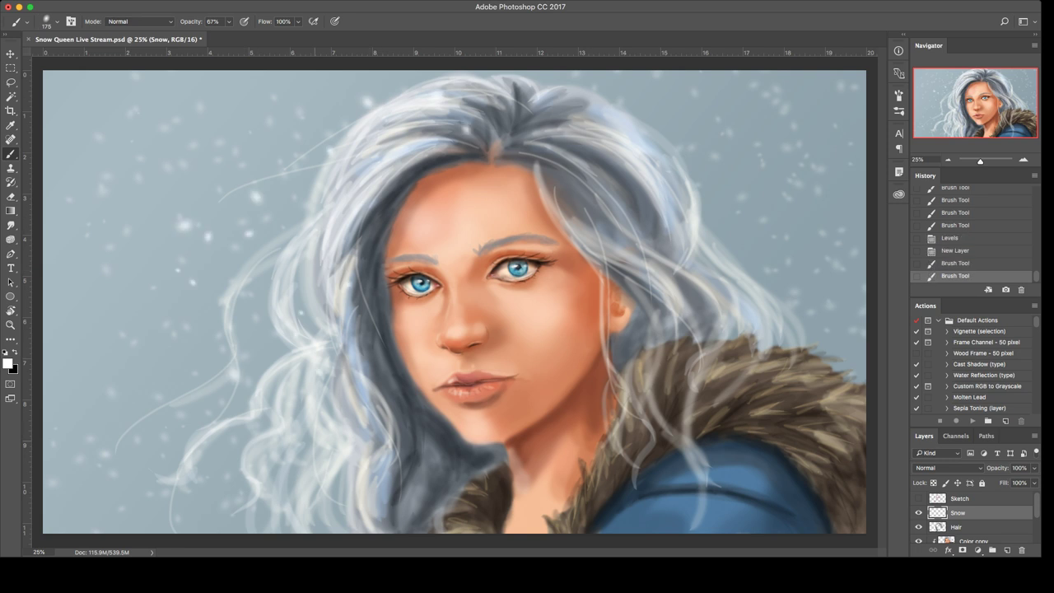
{"action": "left_click_drag", "start_coordinate": [142, 129], "coordinate": [193, 362]}
{"action": "mouse_move", "coordinate": [669, 94]}
{"action": "left_mouse_down"}
{"action": "mouse_move", "coordinate": [657, 149]}
{"action": "mouse_move", "coordinate": [683, 317]}
{"action": "left_mouse_up"}
{"action": "left_click_drag", "start_coordinate": [737, 162], "coordinate": [811, 267]}
{"action": "left_click_drag", "start_coordinate": [740, 205], "coordinate": [811, 387]}
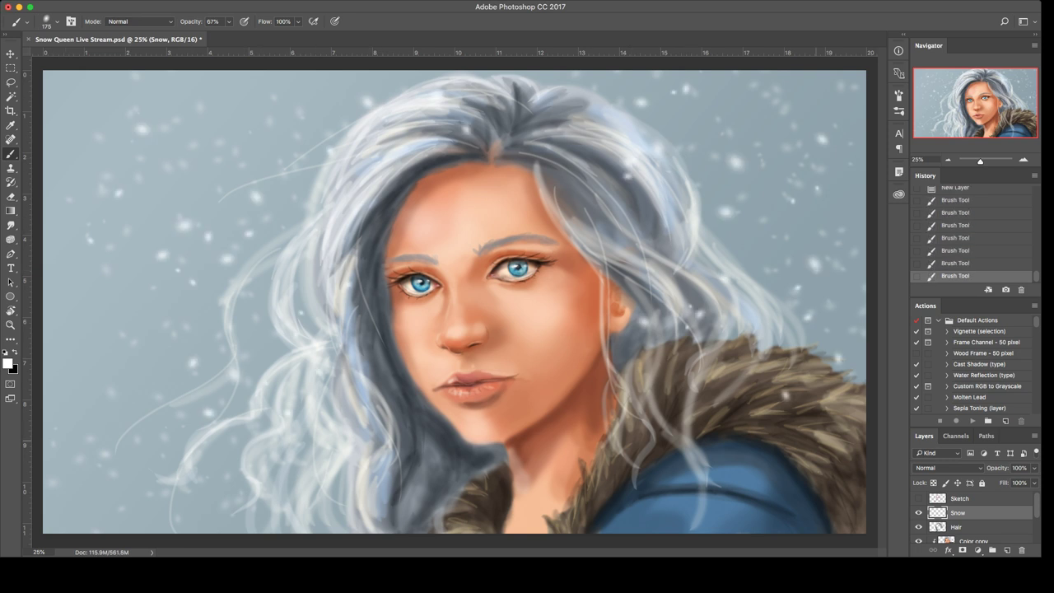
Step: Dab individual snowflakes onto the lower coat, the fur collar and the loose lower hair strands
{"action": "left_click", "coordinate": [815, 512]}
{"action": "left_click", "coordinate": [815, 438]}
{"action": "left_click", "coordinate": [841, 524]}
{"action": "left_click", "coordinate": [676, 461]}
{"action": "left_click", "coordinate": [256, 490]}
{"action": "left_click", "coordinate": [303, 497]}
{"action": "left_click", "coordinate": [153, 323]}
{"action": "left_click", "coordinate": [190, 388]}
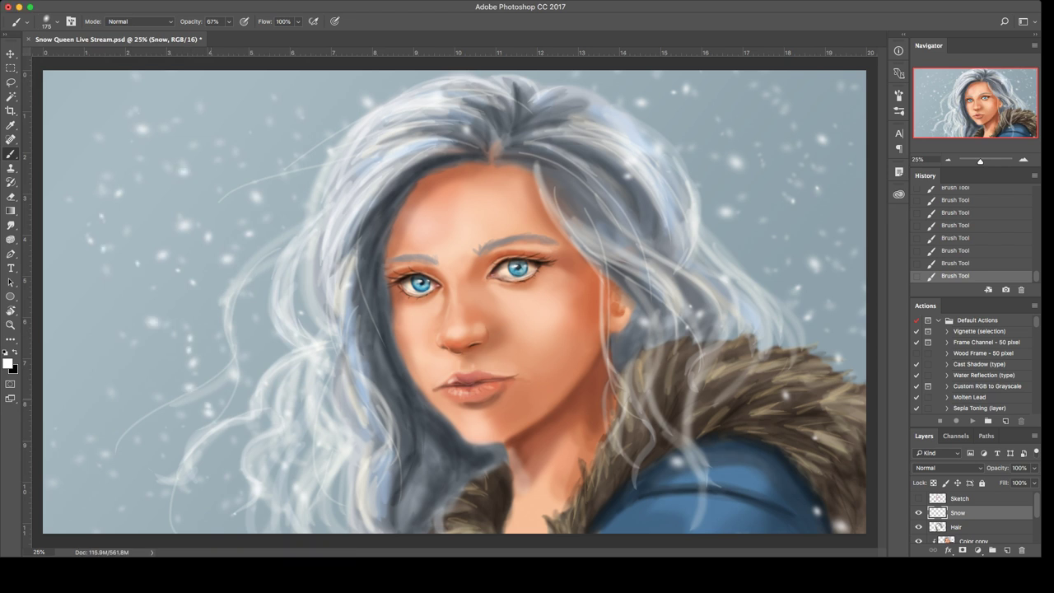
Step: Dab extra bright snowflakes throughout the open background on the side of the long wavy strands
{"action": "left_click", "coordinate": [168, 101]}
{"action": "left_click", "coordinate": [146, 183]}
{"action": "left_click", "coordinate": [111, 134]}
{"action": "left_click", "coordinate": [168, 254]}
{"action": "left_click", "coordinate": [127, 289]}
{"action": "left_click", "coordinate": [86, 363]}
{"action": "left_click", "coordinate": [91, 177]}
{"action": "left_click", "coordinate": [178, 112]}
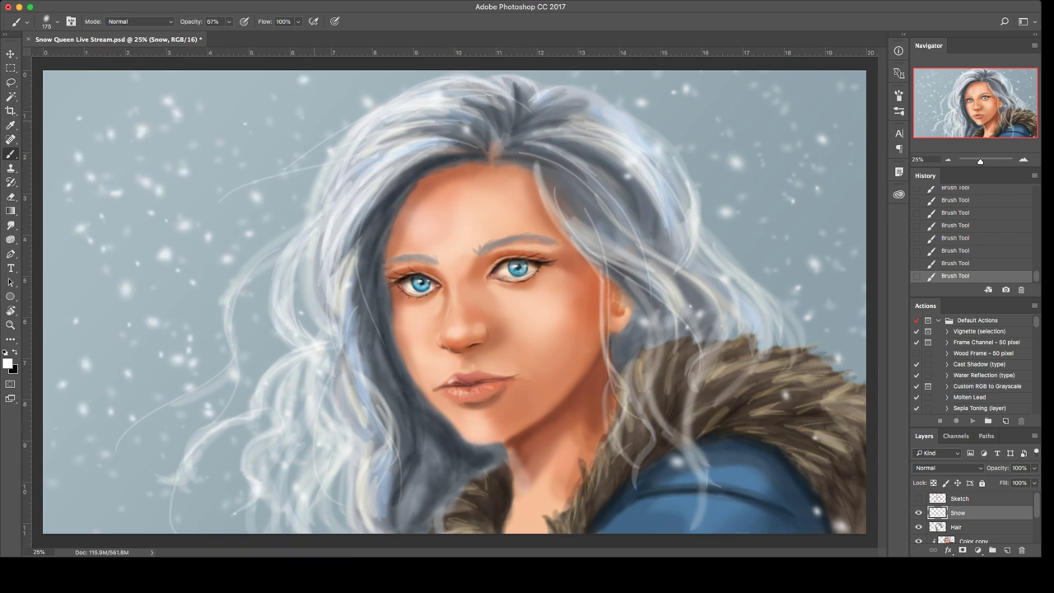
Step: Add snowflakes over the upper hair, the fur collar, the dark hair beside the neck and the forehead's edge
{"action": "left_click", "coordinate": [388, 112]}
{"action": "left_click", "coordinate": [408, 132]}
{"action": "left_click", "coordinate": [705, 133]}
{"action": "left_click", "coordinate": [767, 121]}
{"action": "left_click", "coordinate": [735, 309]}
{"action": "left_click", "coordinate": [771, 354]}
{"action": "left_click", "coordinate": [753, 426]}
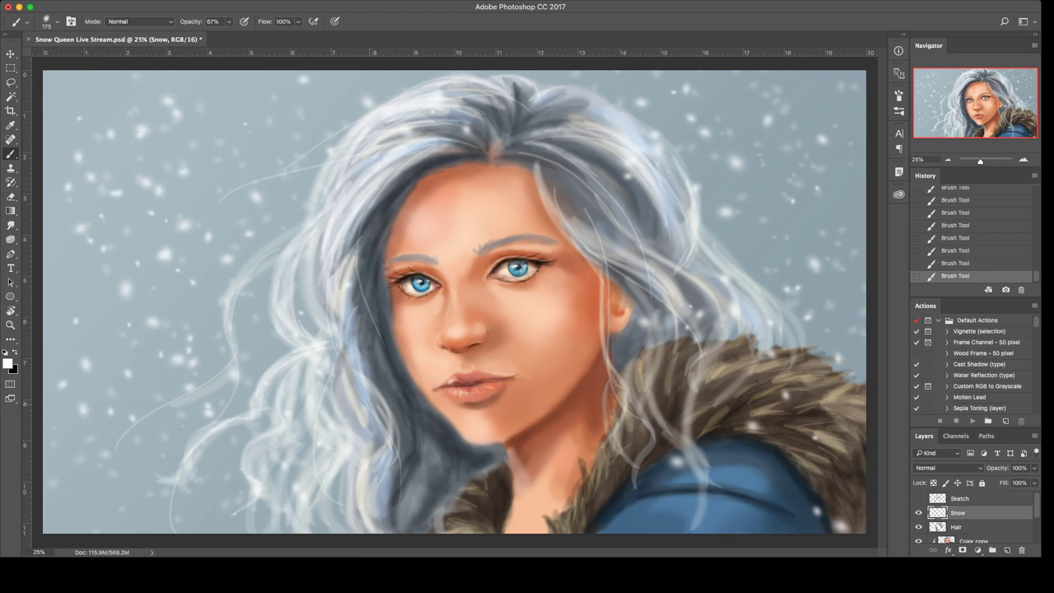
{"action": "left_click", "coordinate": [378, 404]}
{"action": "left_click", "coordinate": [374, 480]}
{"action": "left_click", "coordinate": [421, 441]}
{"action": "left_click", "coordinate": [419, 480]}
{"action": "left_click", "coordinate": [397, 232]}
{"action": "left_click", "coordinate": [368, 272]}
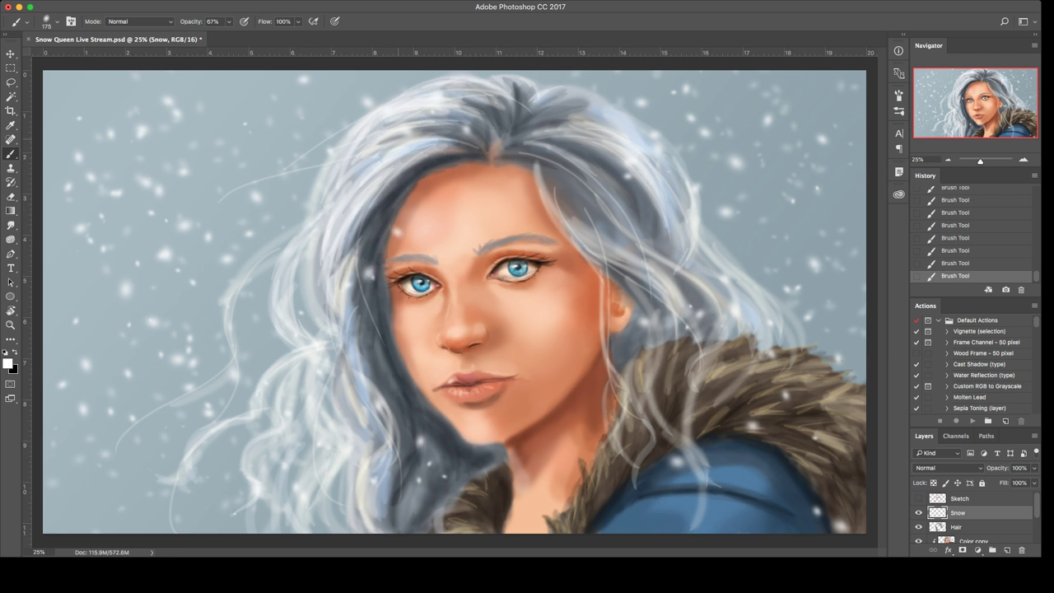
Step: Scatter more snowflakes over the crown, the hair above the shoulder, the fur collar and the blue coat
{"action": "left_click", "coordinate": [429, 72]}
{"action": "left_click", "coordinate": [493, 124]}
{"action": "left_click", "coordinate": [686, 115]}
{"action": "left_click", "coordinate": [709, 254]}
{"action": "left_click", "coordinate": [696, 289]}
{"action": "left_click", "coordinate": [780, 366]}
{"action": "left_click", "coordinate": [813, 428]}
{"action": "left_click", "coordinate": [728, 444]}
{"action": "left_click", "coordinate": [777, 442]}
{"action": "left_click", "coordinate": [791, 496]}
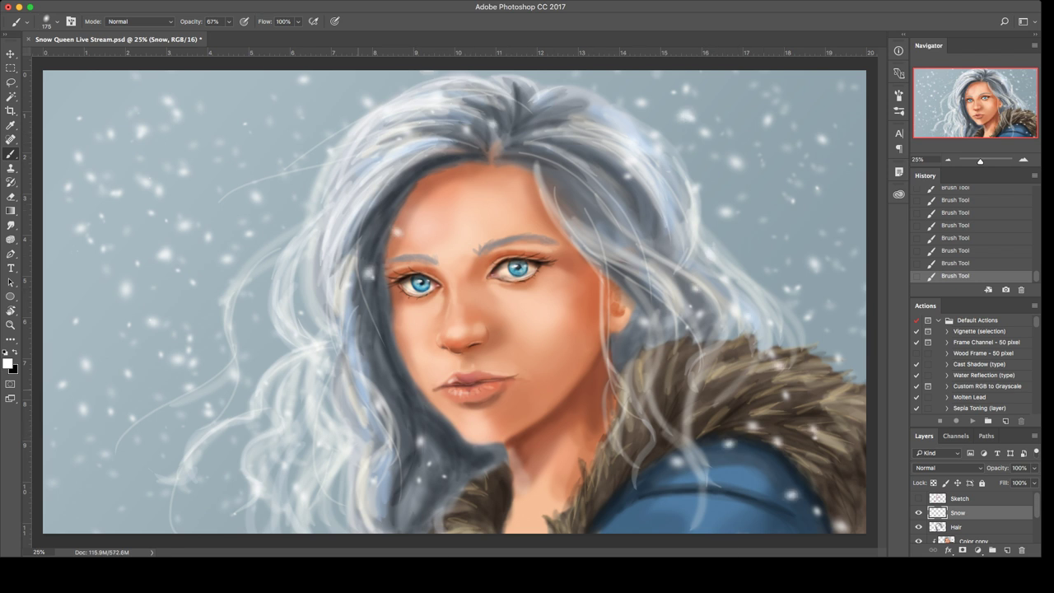
Step: Fill the area around the long wavy hair ends and the lower background with additional snowflakes
{"action": "left_click", "coordinate": [223, 413]}
{"action": "left_click", "coordinate": [206, 319]}
{"action": "left_click", "coordinate": [263, 332]}
{"action": "left_click", "coordinate": [223, 452]}
{"action": "left_click", "coordinate": [156, 449]}
{"action": "left_click", "coordinate": [178, 431]}
{"action": "left_click", "coordinate": [95, 461]}
{"action": "left_click", "coordinate": [177, 460]}
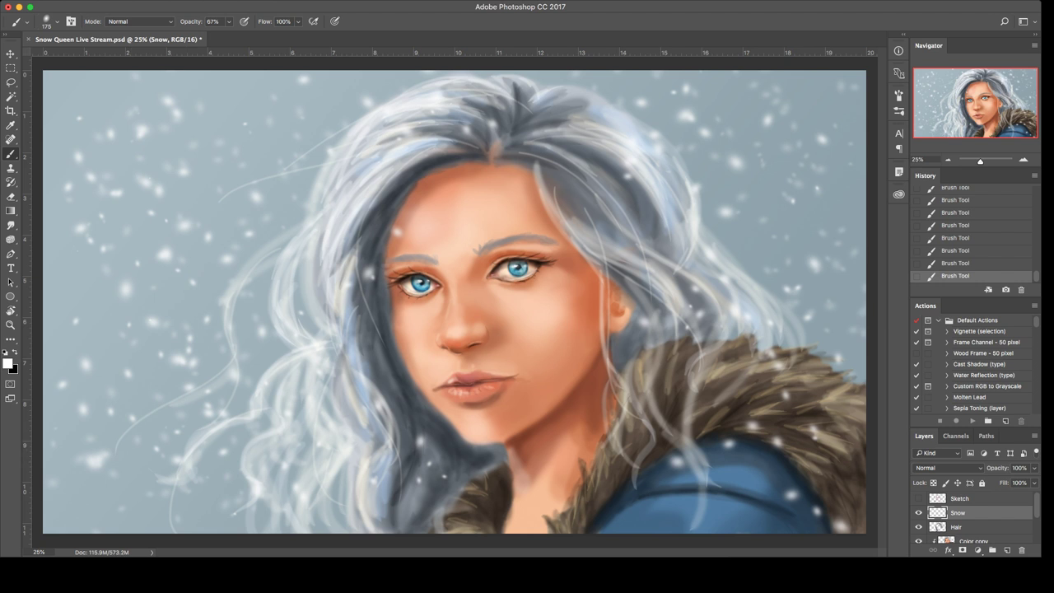
Step: Adjust the Color copy layer's tones with Levels and reduce its color intensity with Hue/Saturation
{"action": "left_click", "coordinate": [973, 540]}
{"action": "key", "text": "i"}
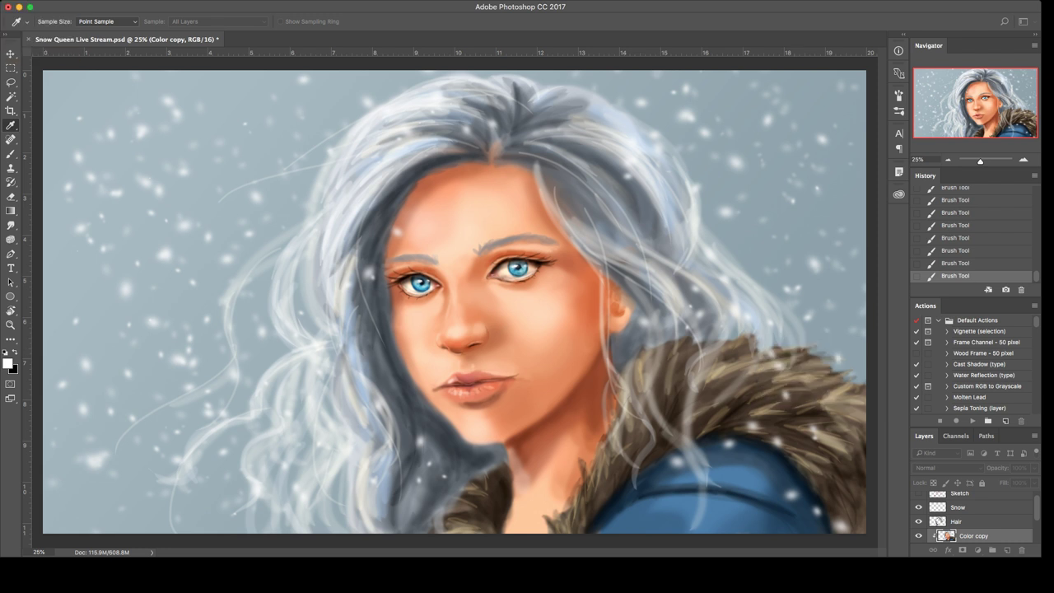
{"action": "key", "text": "Return"}
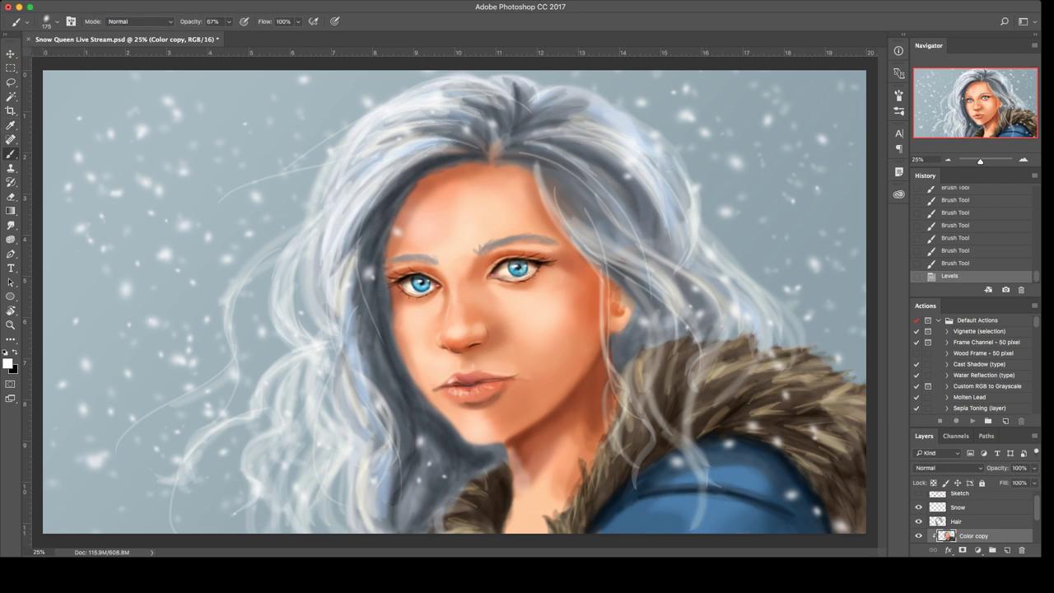
{"action": "key", "text": "alt"}
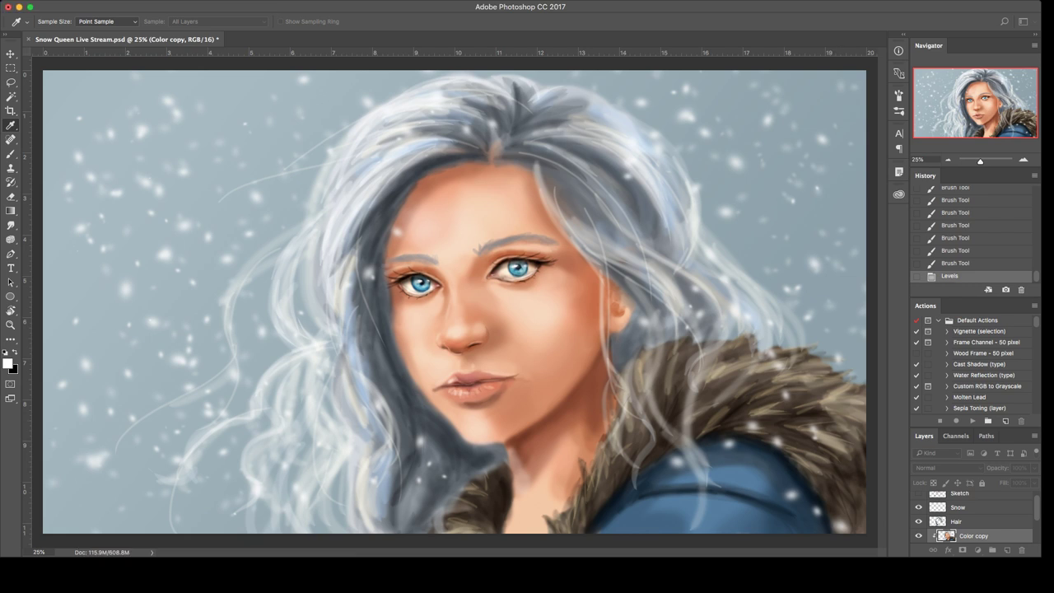
{"action": "key", "text": "Return"}
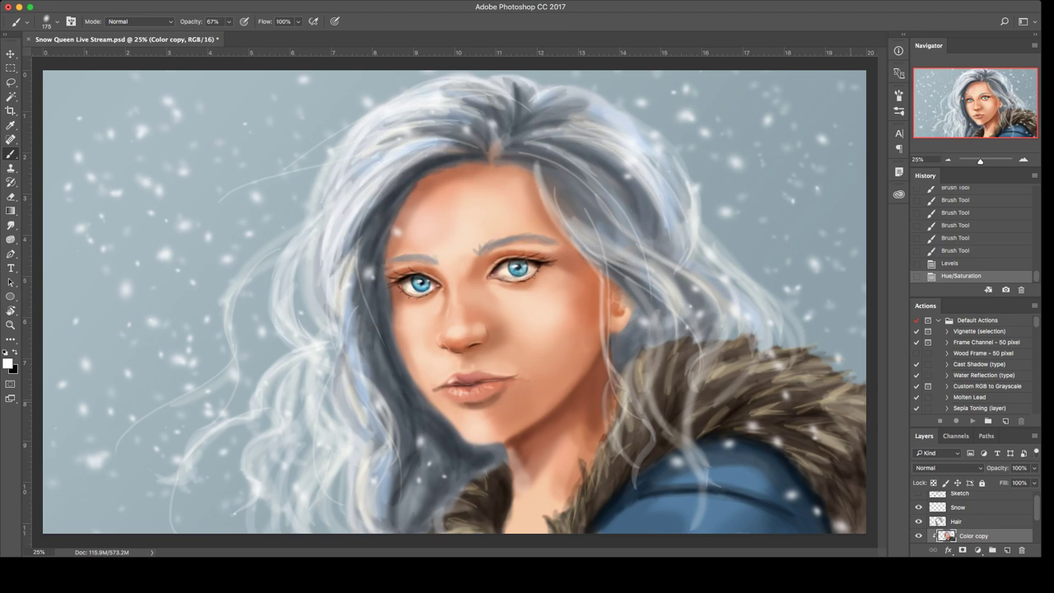
Step: Select the Hair, Color copy and Color layers together and narrow the figure's width to 98.03% from the side of the loose hair ends
{"action": "left_click", "coordinate": [958, 508]}
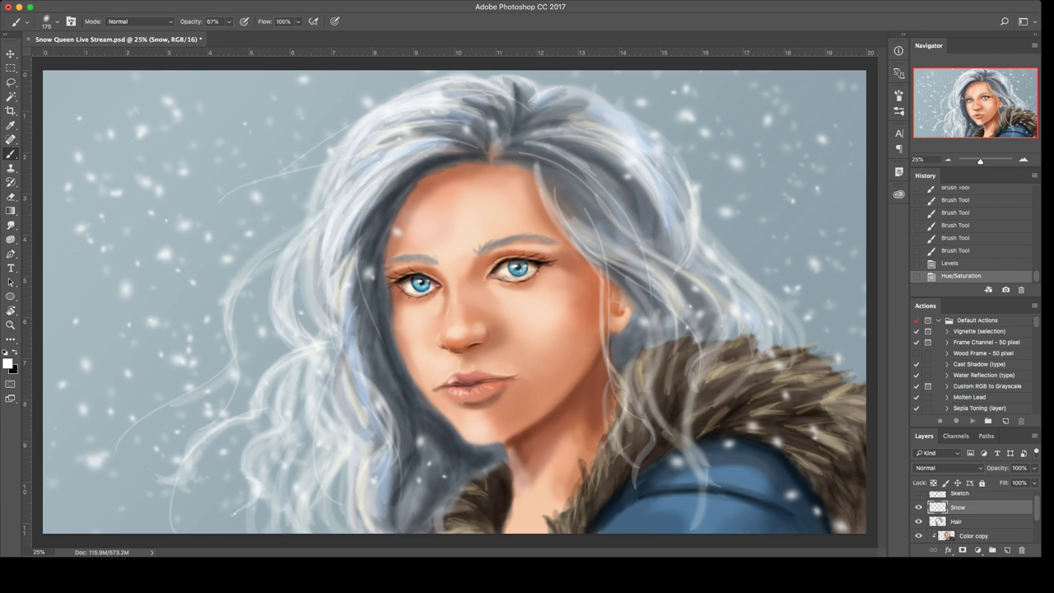
{"action": "left_click", "coordinate": [956, 521]}
{"action": "scroll", "coordinate": [972, 521], "scroll_direction": "down", "scroll_amount": 2}
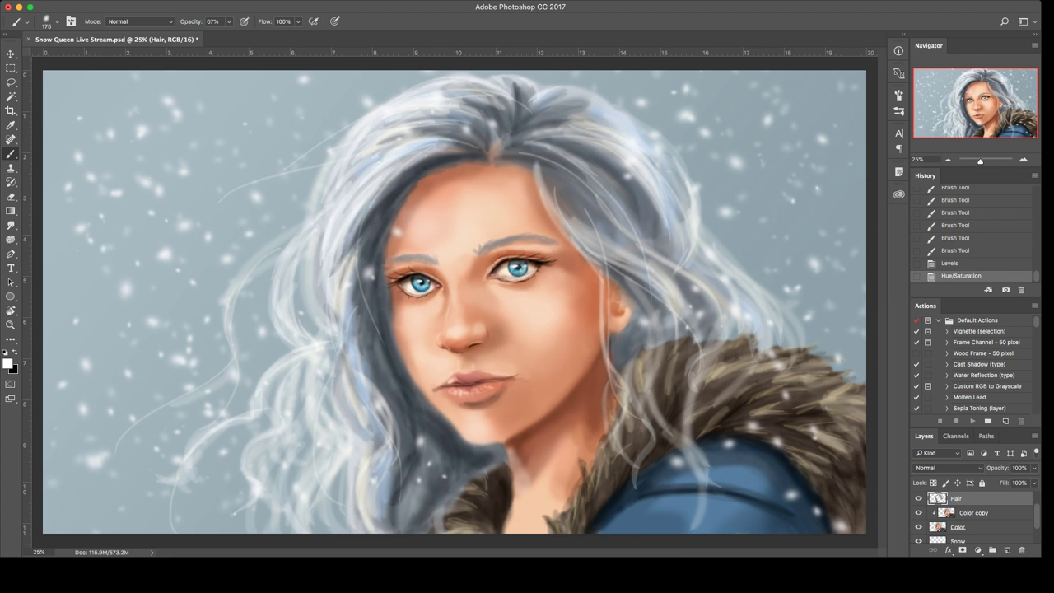
{"action": "key", "text": "super+t"}
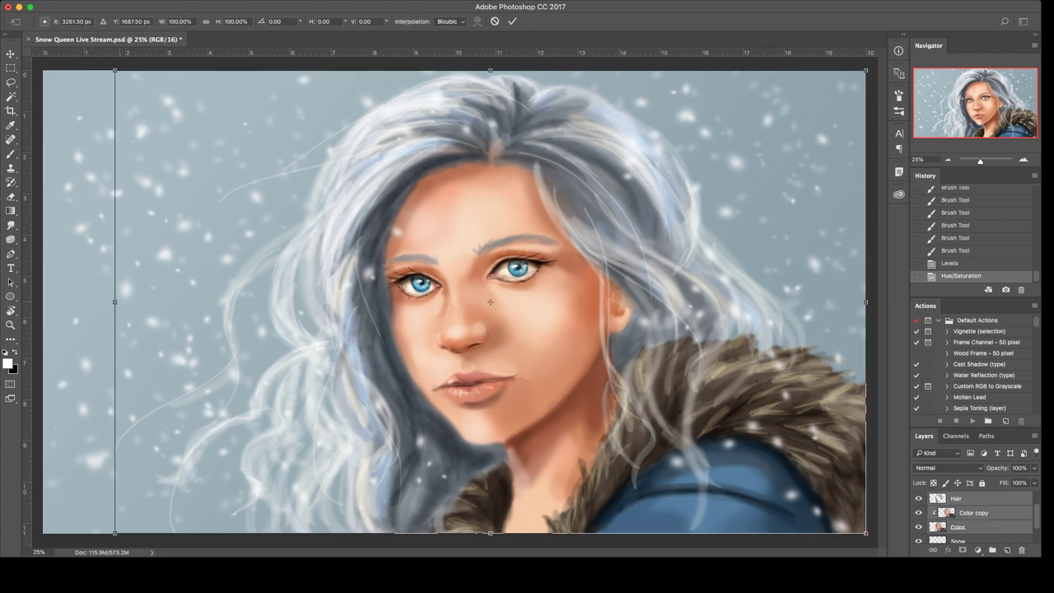
{"action": "left_click_drag", "start_coordinate": [115, 302], "coordinate": [129, 302]}
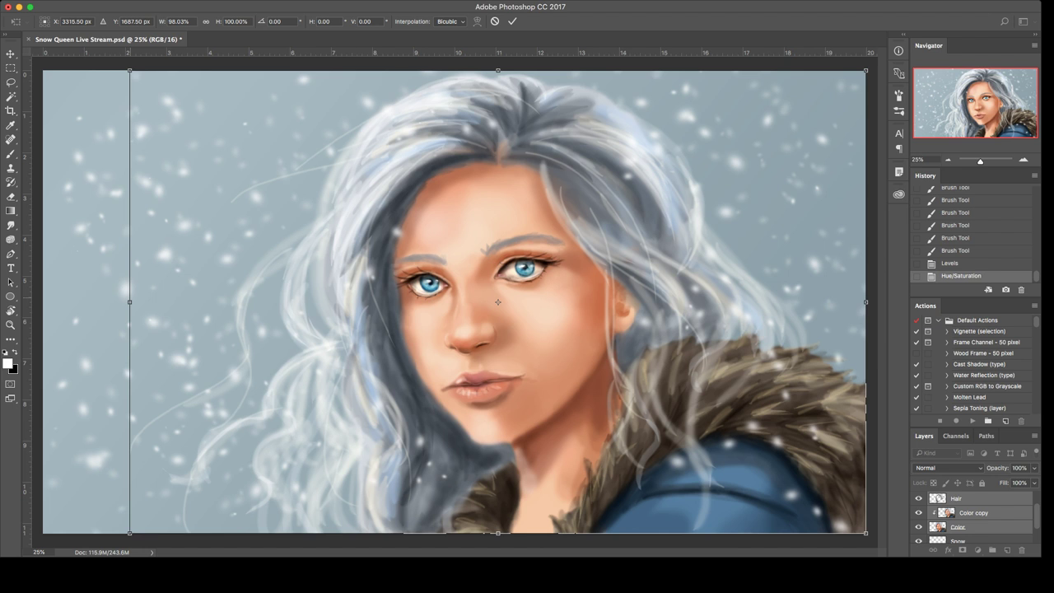
{"action": "key", "text": "Return"}
{"action": "key", "text": "b"}
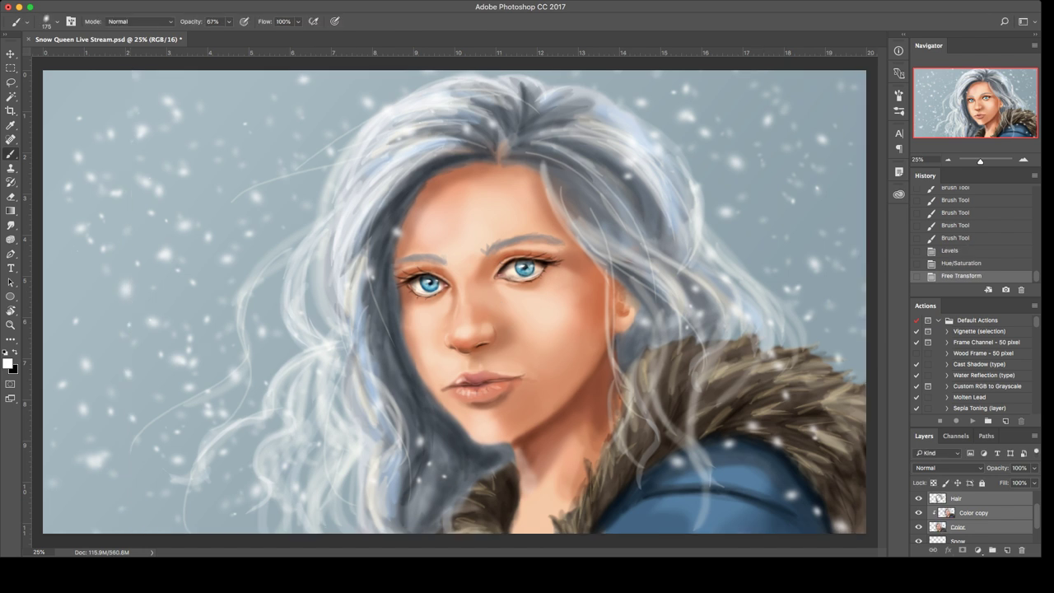
Step: On the Color copy layer, choose a deep reddish brown based on the skin tone and shade beside the nose bridge at 18% brush opacity
{"action": "left_click", "coordinate": [972, 499]}
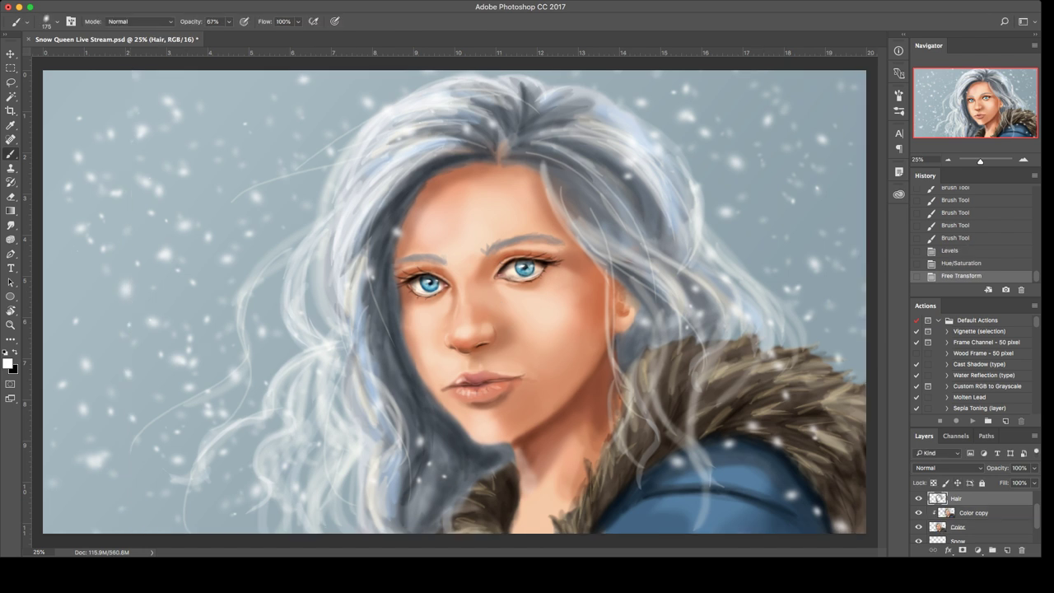
{"action": "left_click", "coordinate": [973, 512]}
{"action": "key", "text": "]"}
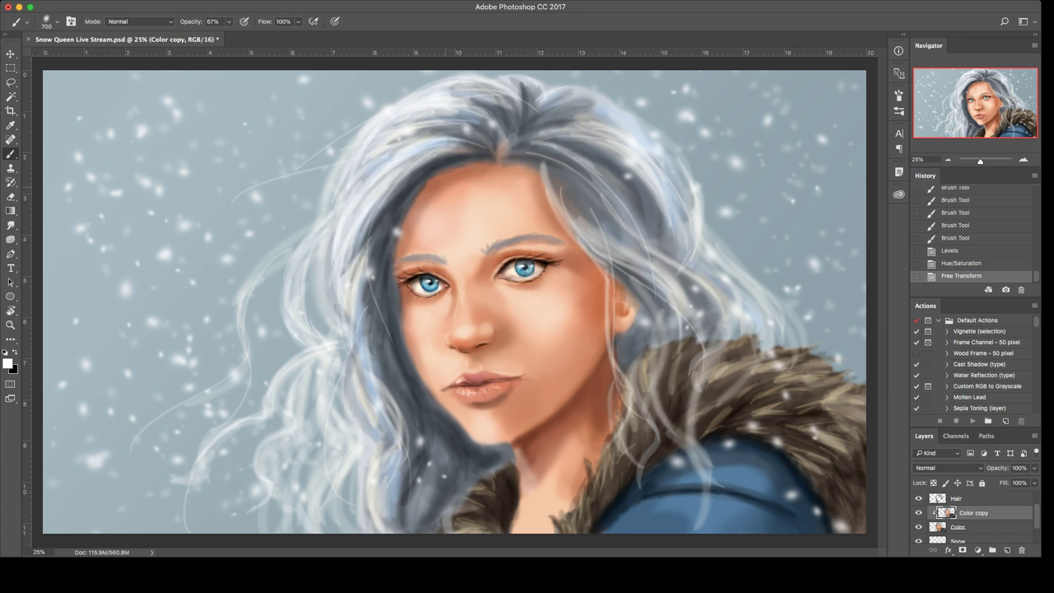
{"action": "left_click", "coordinate": [576, 267], "text": "alt"}
{"action": "key", "text": "i"}
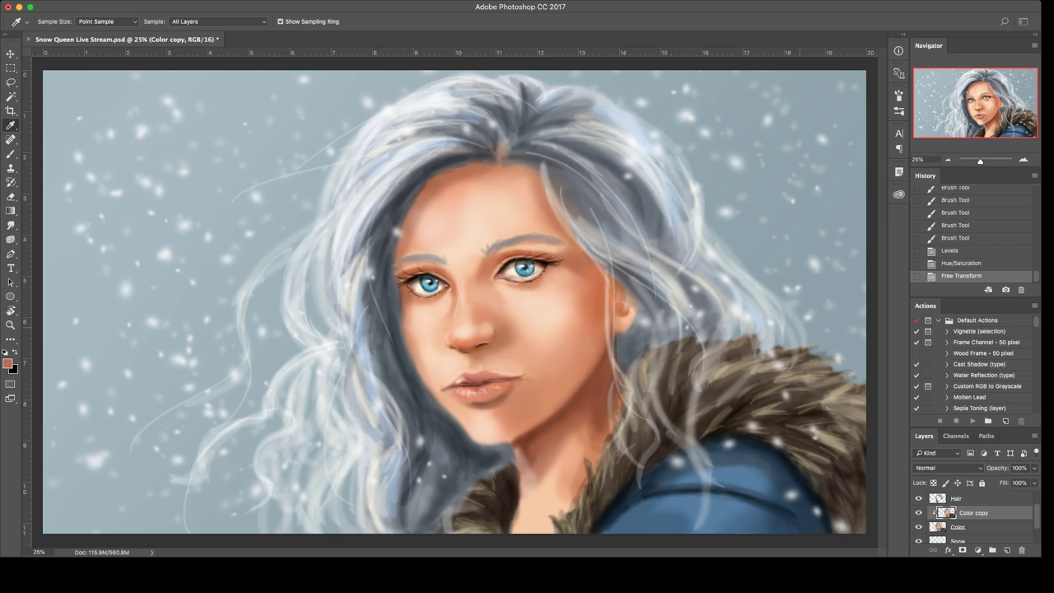
{"action": "key", "text": "b"}
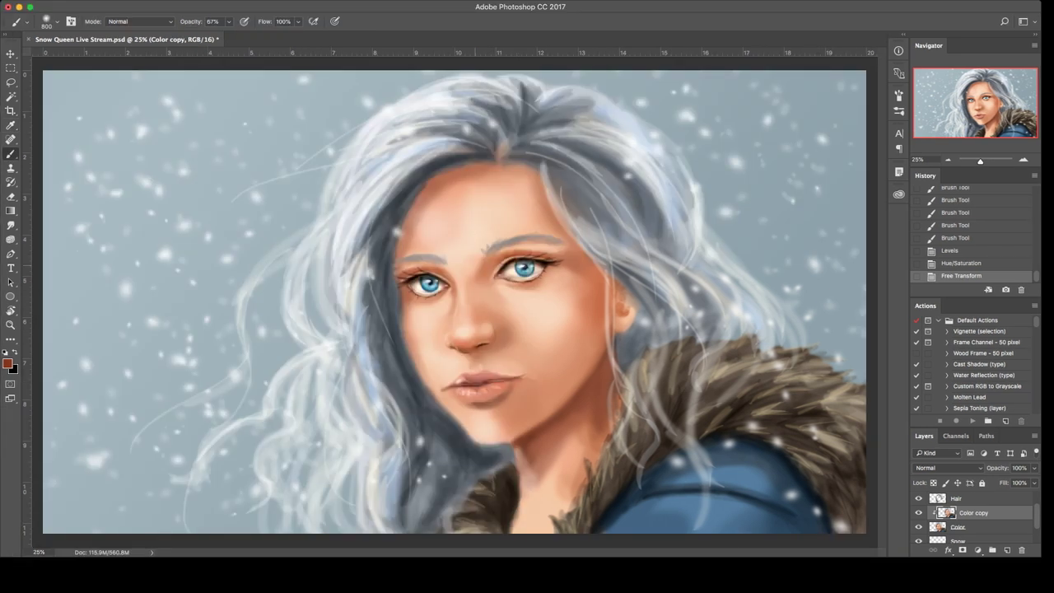
{"action": "key", "text": "bracketleft"}
{"action": "key", "text": "bracketright"}
{"action": "key", "text": "bracketright"}
{"action": "key", "text": "bracketright"}
{"action": "key", "text": "bracketright"}
{"action": "key", "text": "bracketright"}
{"action": "left_click_drag", "start_coordinate": [490, 268], "coordinate": [495, 255]}
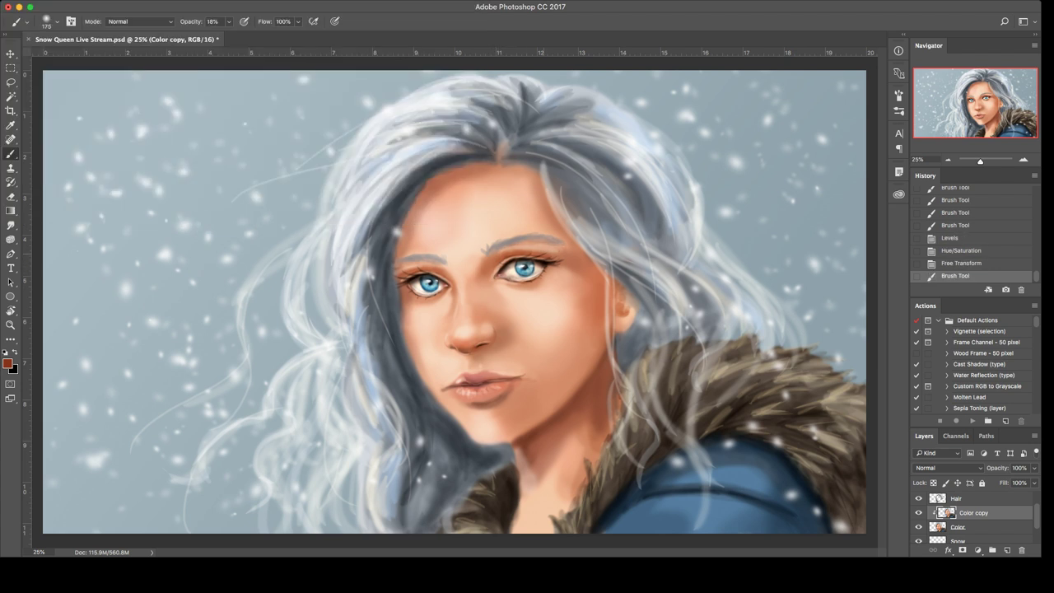
Step: Darken the forehead along the hairline and the edge of the face beside the dark hair with soft reddish-brown strokes
{"action": "left_click_drag", "start_coordinate": [568, 245], "coordinate": [550, 197]}
{"action": "mouse_move", "coordinate": [555, 222]}
{"action": "left_mouse_down"}
{"action": "mouse_move", "coordinate": [535, 174]}
{"action": "mouse_move", "coordinate": [451, 169]}
{"action": "mouse_move", "coordinate": [405, 228]}
{"action": "mouse_move", "coordinate": [396, 266]}
{"action": "left_mouse_up"}
{"action": "key", "text": "bracketright"}
{"action": "left_click_drag", "start_coordinate": [477, 176], "coordinate": [472, 165]}
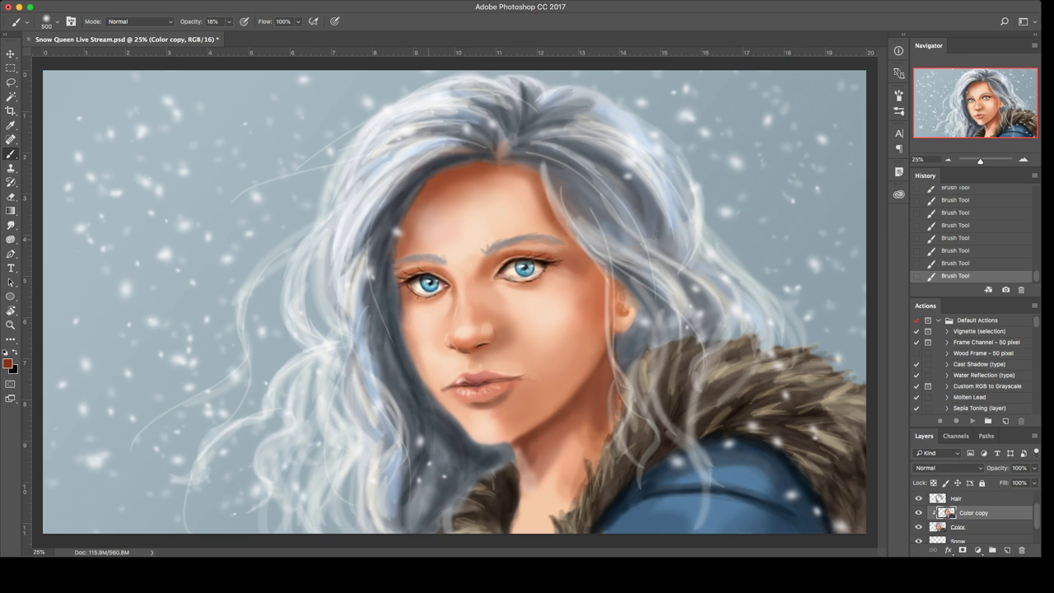
{"action": "left_click_drag", "start_coordinate": [408, 230], "coordinate": [399, 319]}
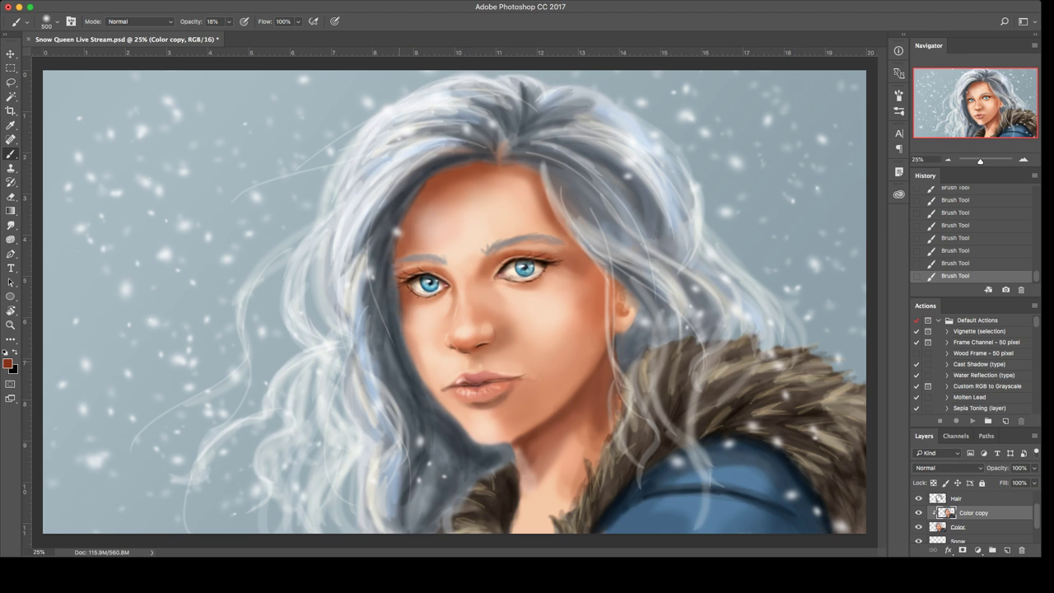
Step: Shade the jawline and the neck beside the fur collar with the reddish brown
{"action": "mouse_move", "coordinate": [428, 367]}
{"action": "left_mouse_down"}
{"action": "mouse_move", "coordinate": [463, 425]}
{"action": "mouse_move", "coordinate": [516, 436]}
{"action": "left_mouse_up"}
{"action": "left_click_drag", "start_coordinate": [517, 448], "coordinate": [518, 458]}
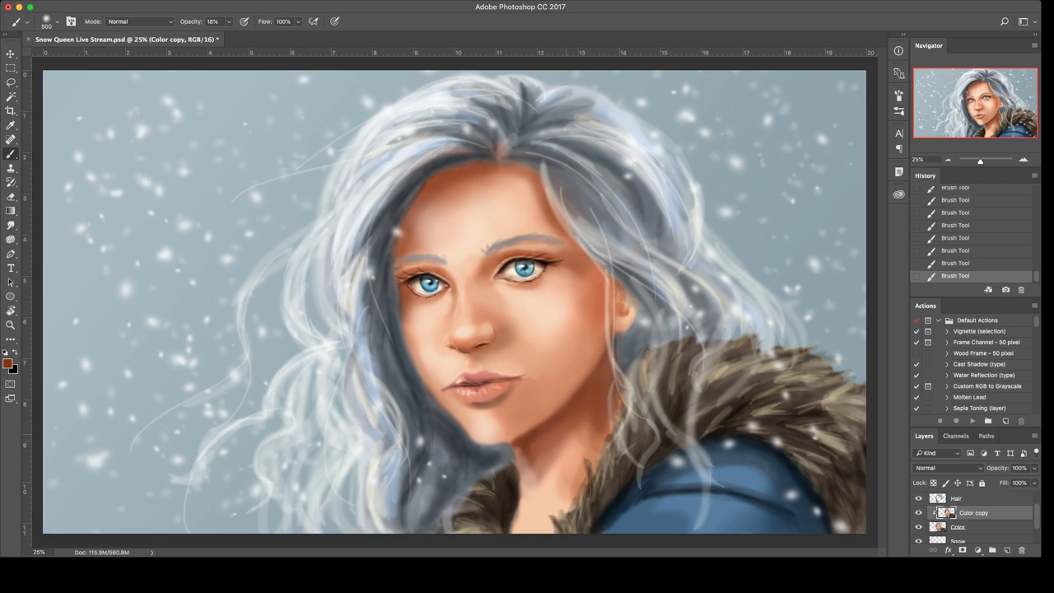
{"action": "left_click_drag", "start_coordinate": [604, 420], "coordinate": [561, 518]}
{"action": "left_click_drag", "start_coordinate": [581, 458], "coordinate": [557, 515]}
{"action": "mouse_move", "coordinate": [499, 354]}
{"action": "left_mouse_down"}
{"action": "mouse_move", "coordinate": [486, 334]}
{"action": "mouse_move", "coordinate": [499, 353]}
{"action": "left_mouse_up"}
Step: Try a soft reddish-brown shading stroke across the side of the nose
{"action": "key", "text": "bracketleft"}
{"action": "key", "text": "bracketleft"}
{"action": "key", "text": "bracketleft"}
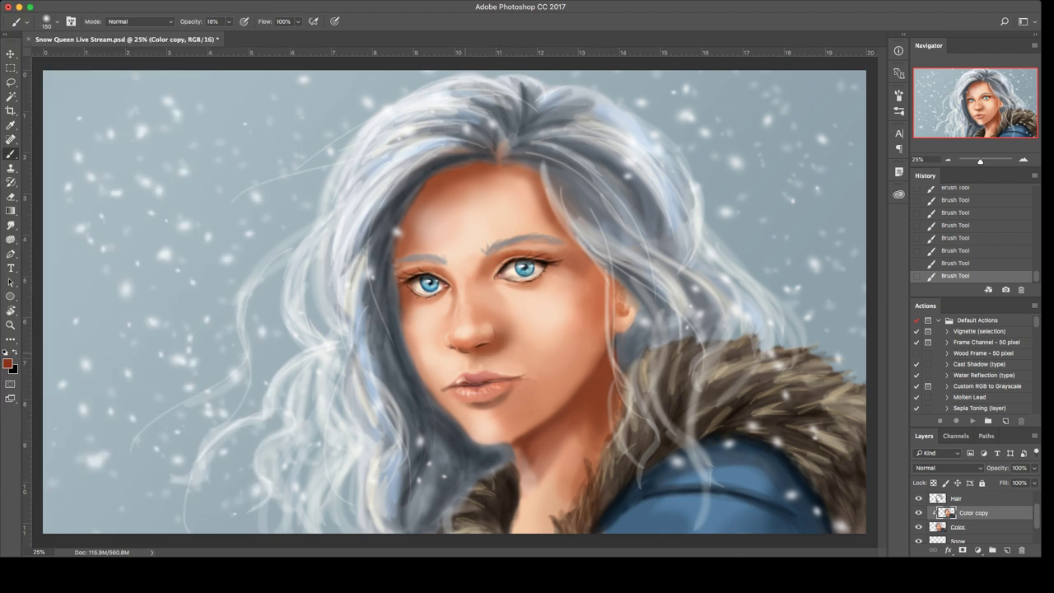
{"action": "key", "text": "bracketright"}
{"action": "key", "text": "bracketright"}
{"action": "key", "text": "bracketleft"}
{"action": "key", "text": "bracketright"}
{"action": "key", "text": "bracketright"}
{"action": "left_click_drag", "start_coordinate": [489, 303], "coordinate": [509, 307]}
{"action": "key", "text": "super+z"}
Step: Choose a brighter orange-red and warm up the nose with a smaller soft brush
{"action": "key", "text": "i"}
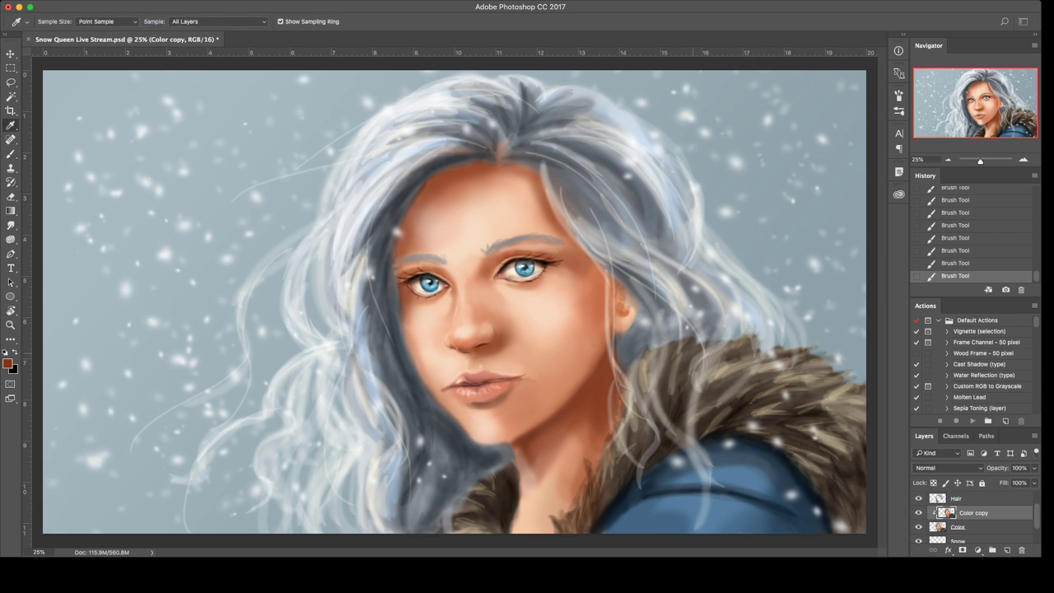
{"action": "key", "text": "b"}
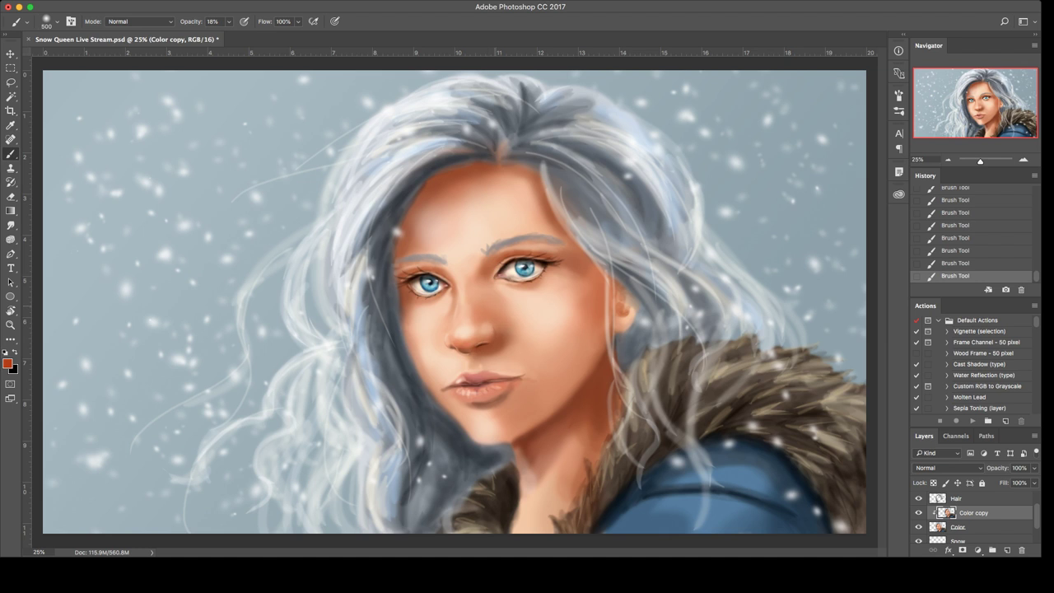
{"action": "key", "text": "bracketleft"}
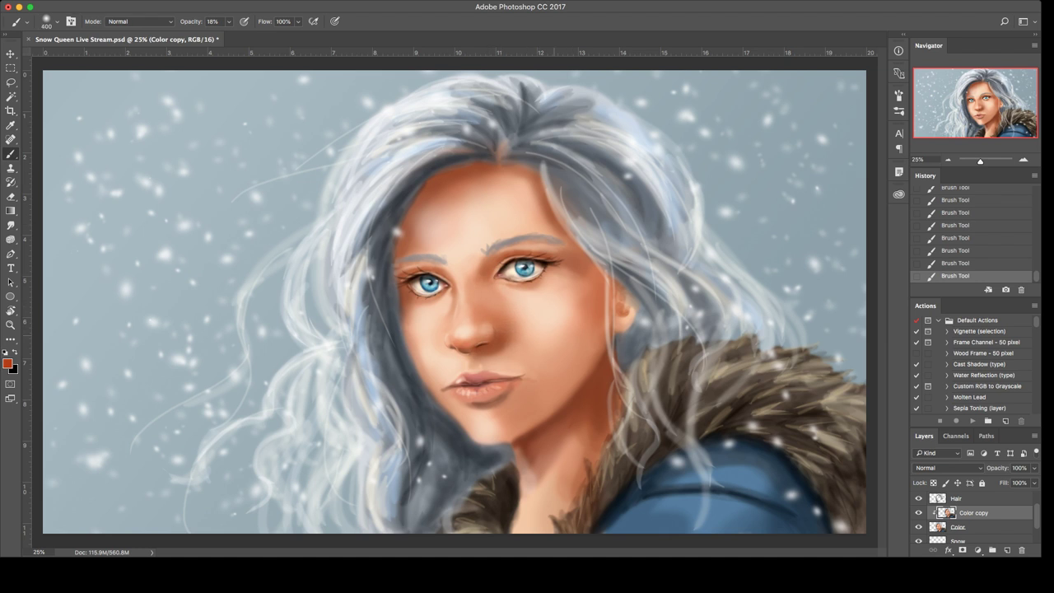
{"action": "key", "text": "bracketleft"}
{"action": "key", "text": "bracketleft"}
{"action": "key", "text": "bracketleft"}
Step: Undo the last brown stroke and shade the underside of the nose and the nostril with a smaller brush
{"action": "key", "text": "i"}
{"action": "key", "text": "b"}
{"action": "key", "text": "bracketright"}
{"action": "key", "text": "bracketright"}
{"action": "key", "text": "super+z"}
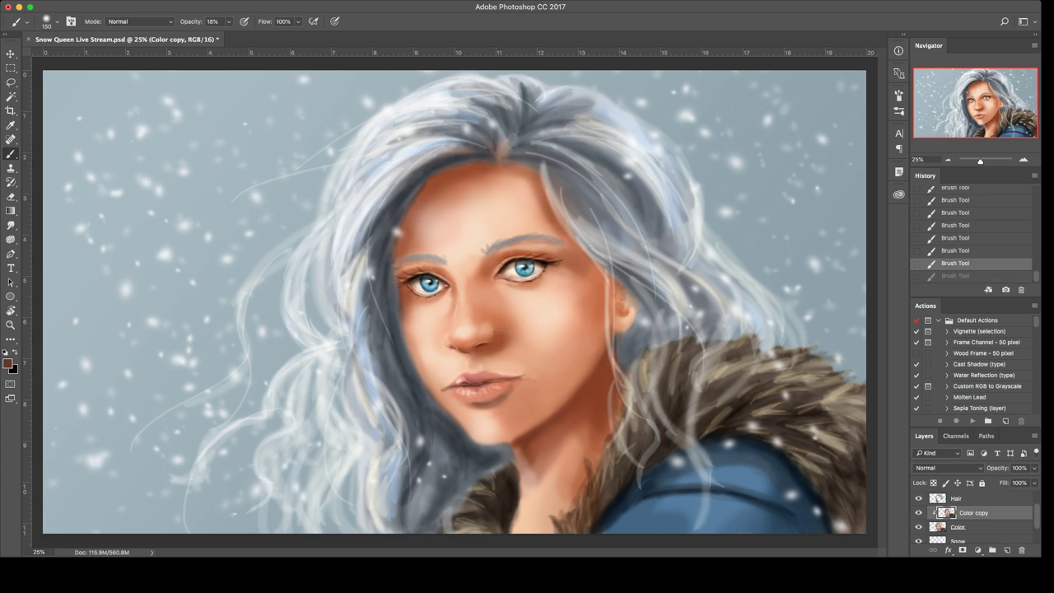
{"action": "key", "text": "bracketleft"}
{"action": "key", "text": "bracketleft"}
{"action": "key", "text": "bracketleft"}
{"action": "key", "text": "bracketleft"}
{"action": "left_click_drag", "start_coordinate": [494, 339], "coordinate": [481, 342]}
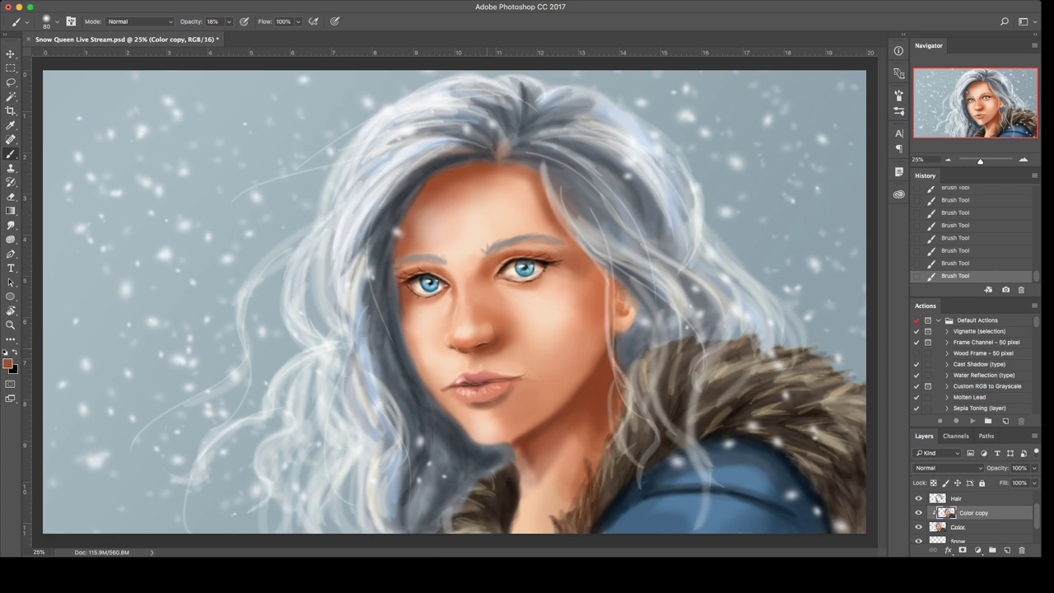
Step: Blend the nostril and the adjoining cheek shadow using skin tones sampled around the nose
{"action": "left_click", "coordinate": [473, 333], "text": "alt"}
{"action": "key", "text": "bracketleft"}
{"action": "key", "text": "bracketleft"}
{"action": "key", "text": "bracketleft"}
{"action": "key", "text": "bracketleft"}
{"action": "left_click", "coordinate": [496, 331], "text": "alt"}
{"action": "key", "text": "bracketright"}
{"action": "key", "text": "bracketright"}
{"action": "key", "text": "bracketright"}
{"action": "key", "text": "bracketright"}
{"action": "key", "text": "bracketright"}
{"action": "key", "text": "bracketright"}
{"action": "key", "text": "bracketright"}
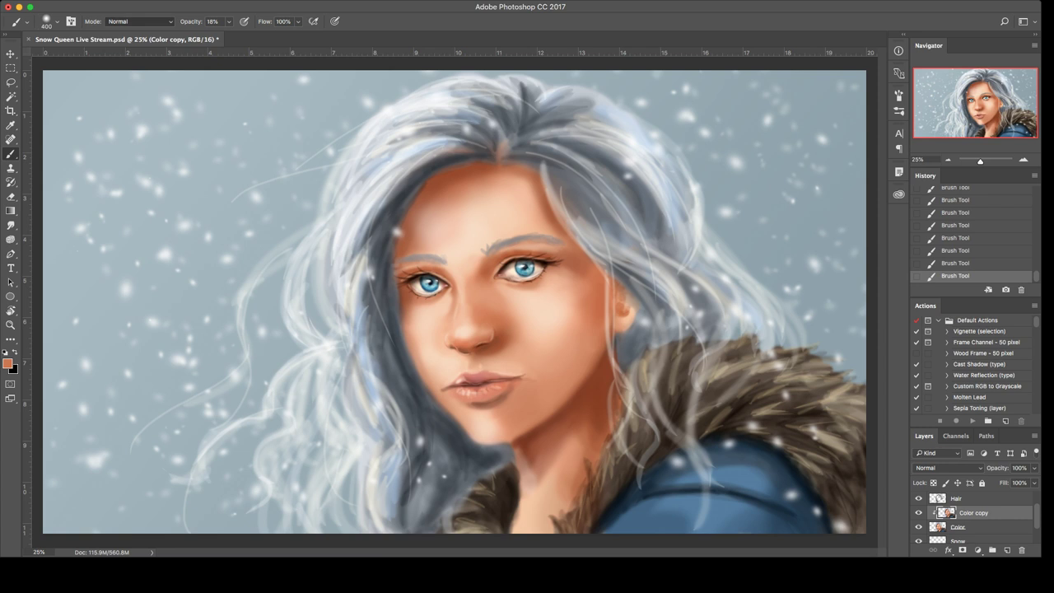
Step: With the brush in Overlay mode, tint the forehead hairline, outer cheek, nose and neck with pink and red
{"action": "key", "text": "i"}
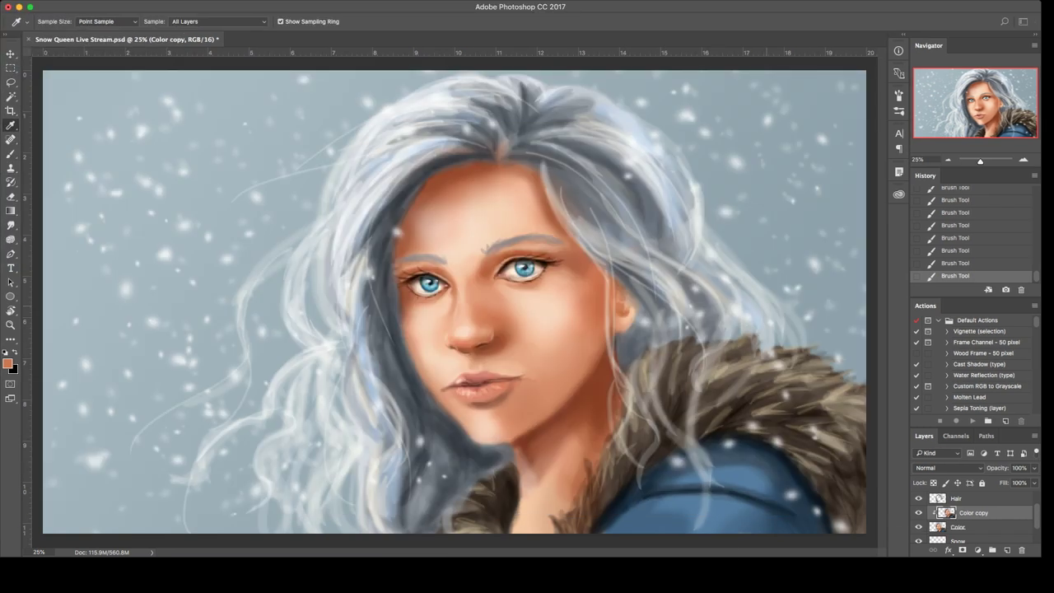
{"action": "key", "text": "Return"}
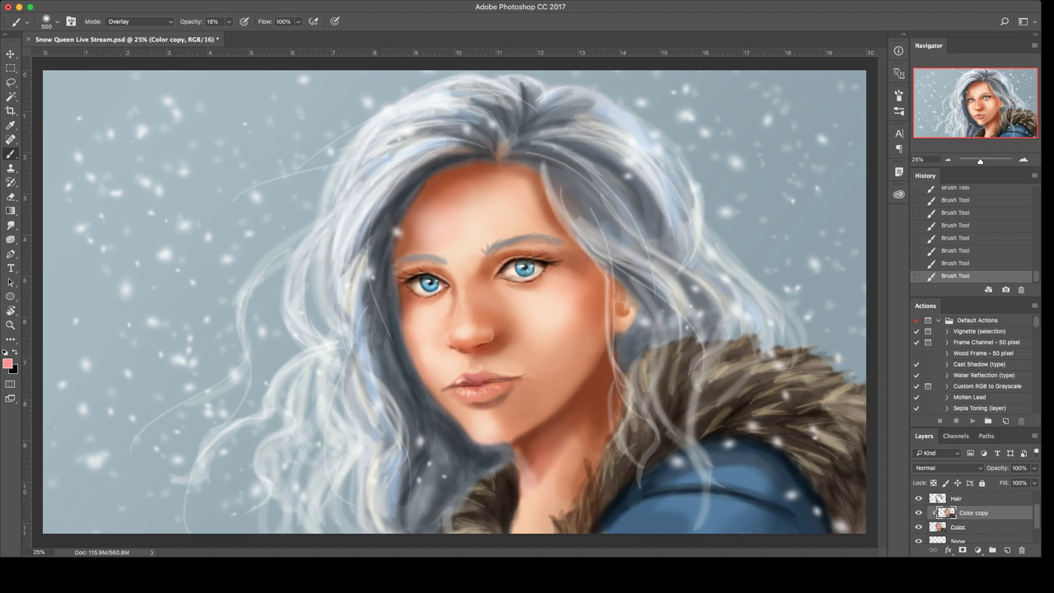
{"action": "key", "text": "i"}
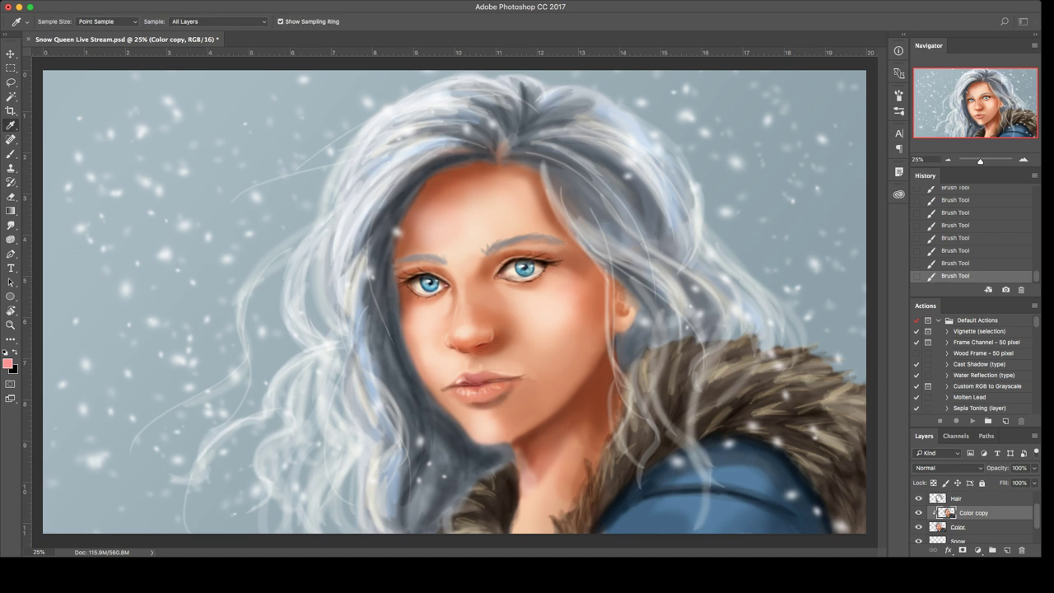
{"action": "key", "text": "b"}
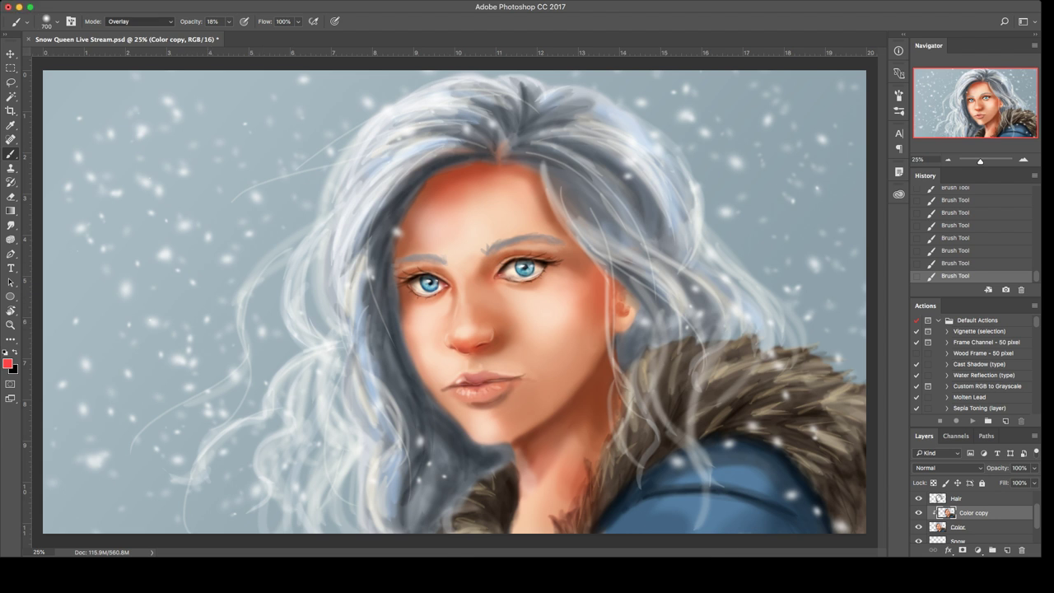
Step: Set the brush to Normal mode with white as the color, and lighten the cheek below the eye and the chin
{"action": "key", "text": "shift+alt+m"}
{"action": "left_click", "coordinate": [519, 208], "text": "alt"}
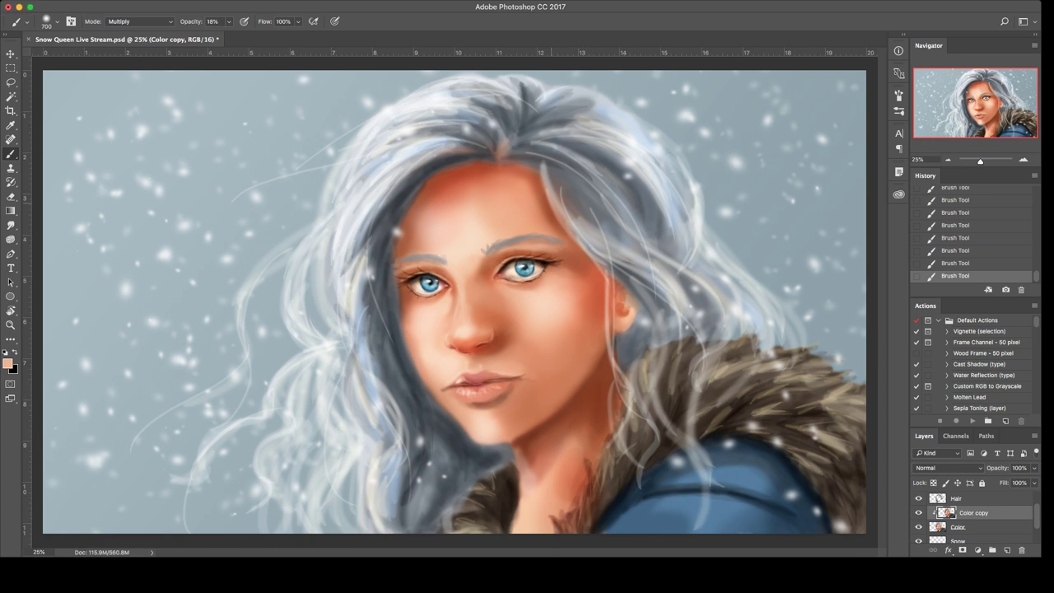
{"action": "key", "text": "d"}
{"action": "key", "text": "x"}
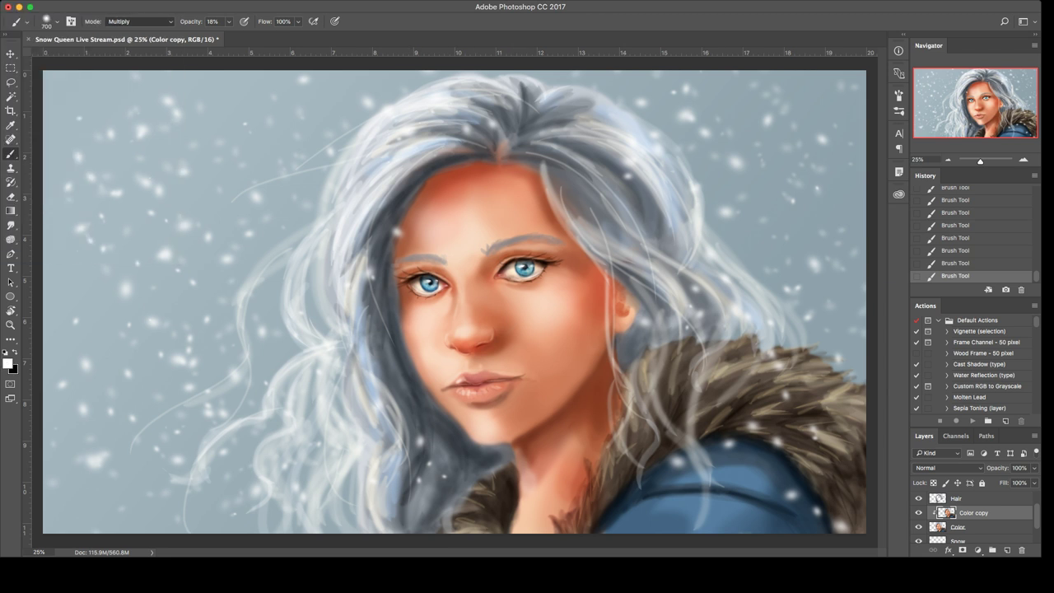
{"action": "key", "text": "alt+shift+n"}
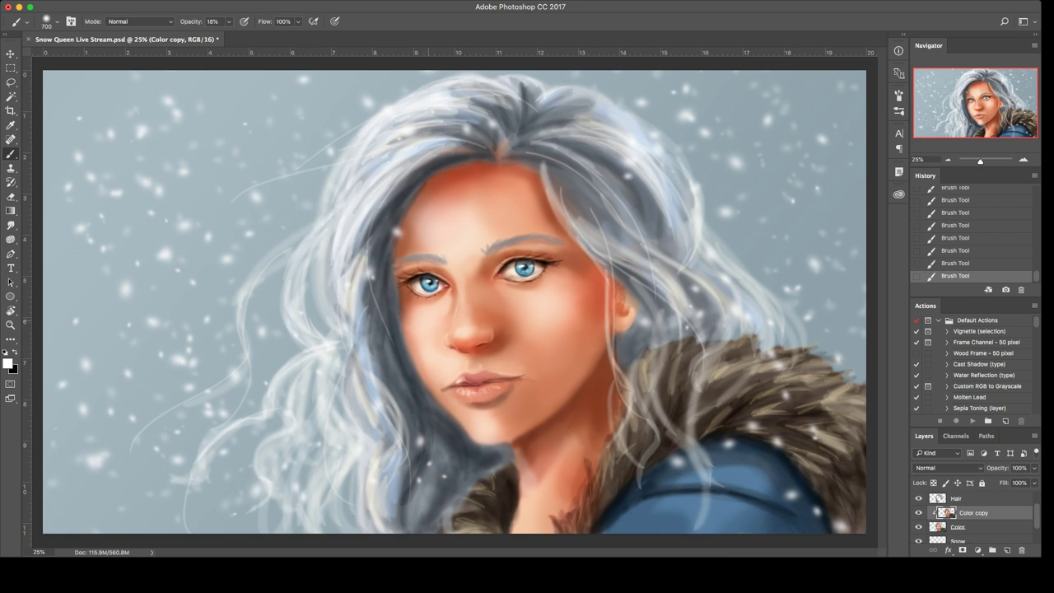
{"action": "left_click_drag", "start_coordinate": [427, 306], "coordinate": [430, 316]}
{"action": "left_click", "coordinate": [490, 414]}
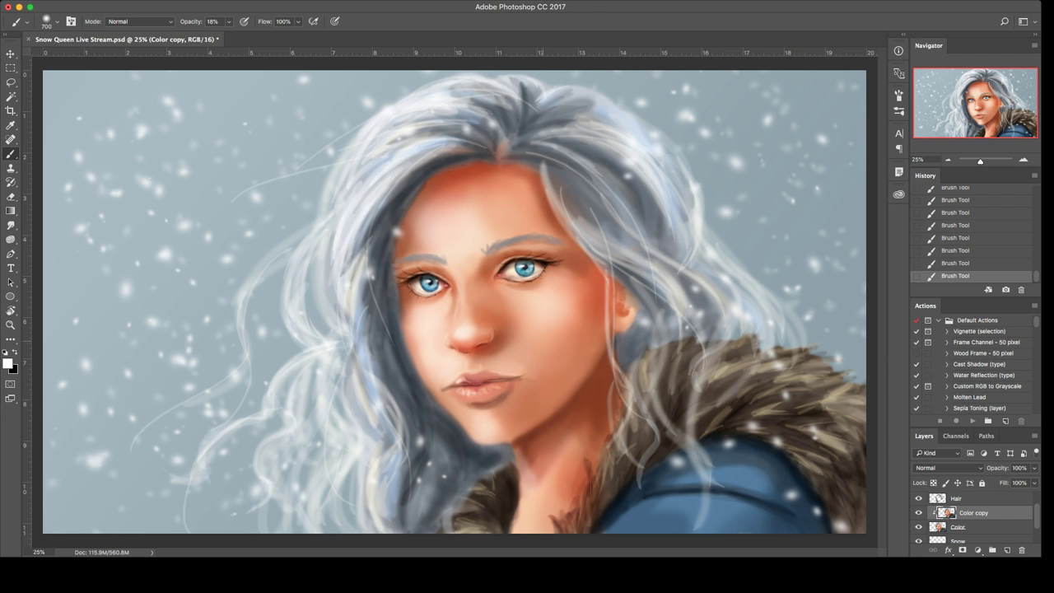
Step: Refine the skin under the eye and the edges of the nostrils with sampled skin tones and a smaller brush
{"action": "left_click", "coordinate": [508, 360], "text": "alt"}
{"action": "key", "text": "bracketleft"}
{"action": "key", "text": "bracketleft"}
{"action": "key", "text": "super+plus"}
{"action": "key", "text": "super+plus"}
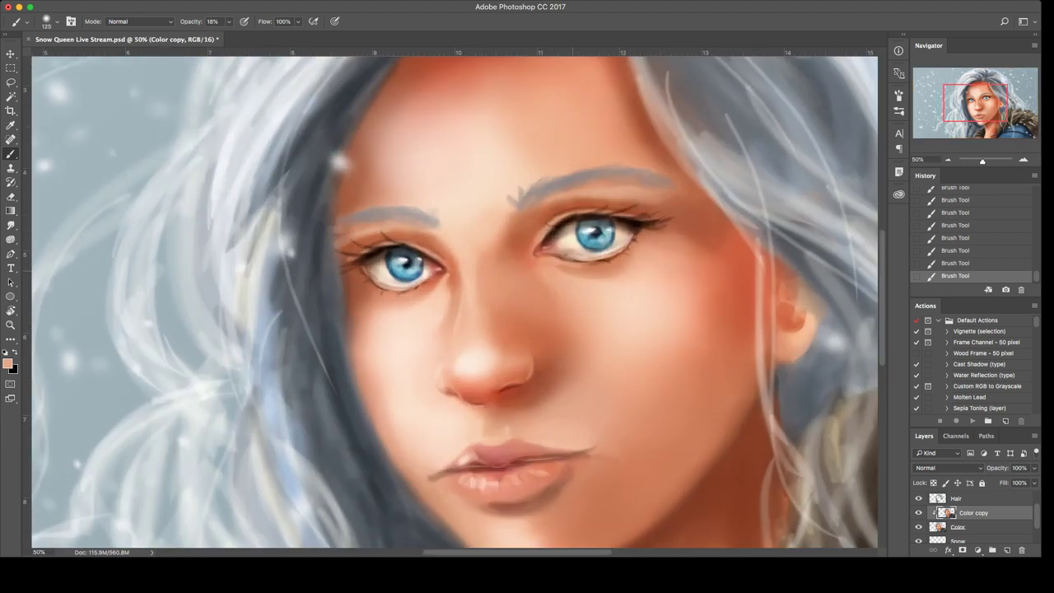
{"action": "left_click", "coordinate": [585, 270], "text": "alt"}
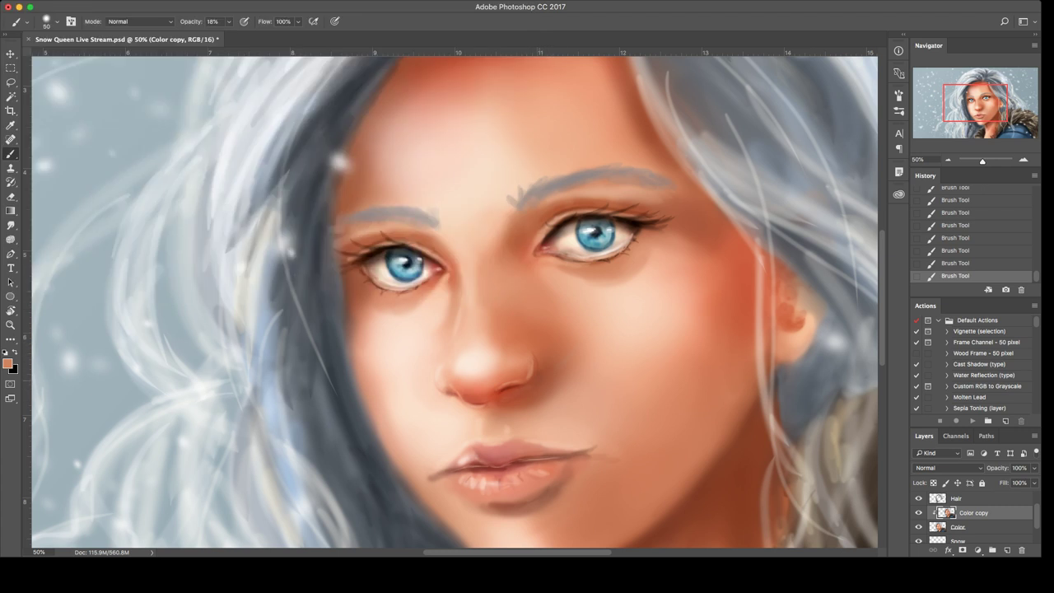
{"action": "left_click", "coordinate": [511, 388], "text": "alt"}
{"action": "left_click", "coordinate": [468, 376], "text": "alt"}
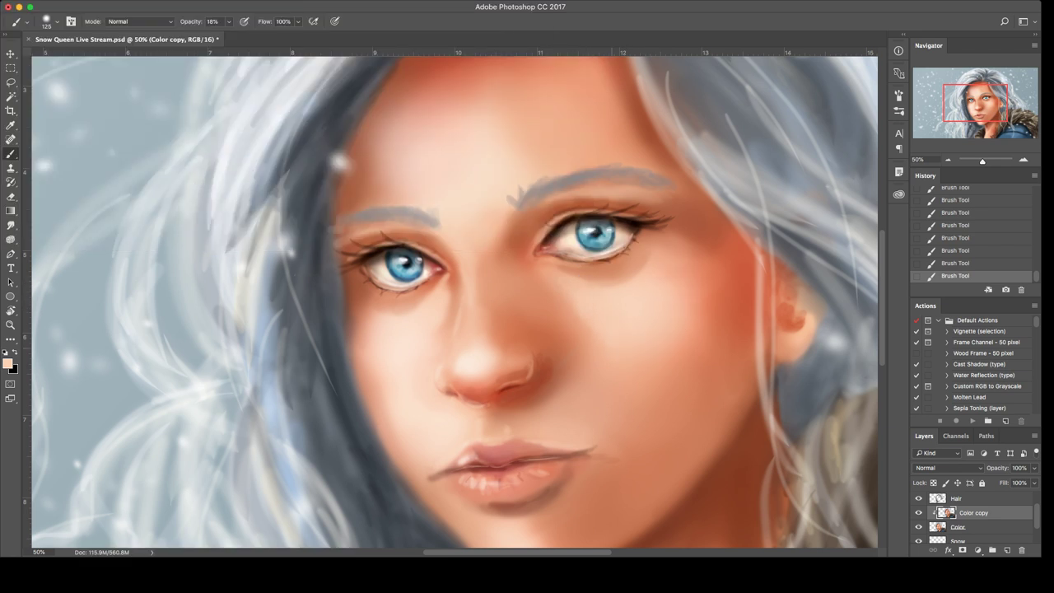
Step: Blend the cheek from beside the nostril down to the mouth corner using skin tones sampled around that area
{"action": "left_click", "coordinate": [577, 361], "text": "alt"}
{"action": "left_click", "coordinate": [560, 362], "text": "alt"}
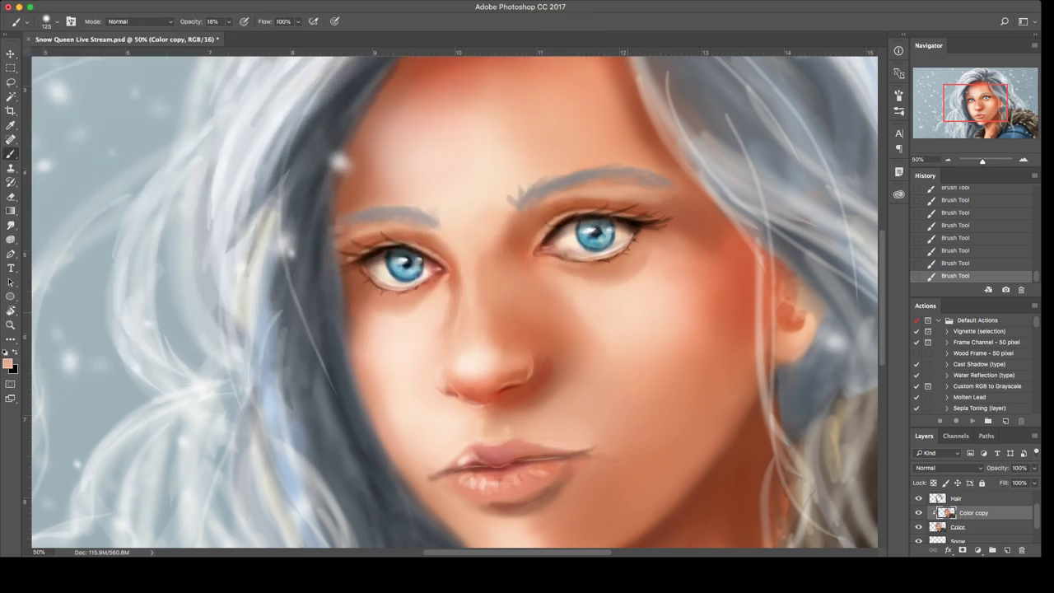
{"action": "left_click", "coordinate": [626, 314], "text": "alt"}
{"action": "left_click_drag", "start_coordinate": [533, 414], "coordinate": [561, 422]}
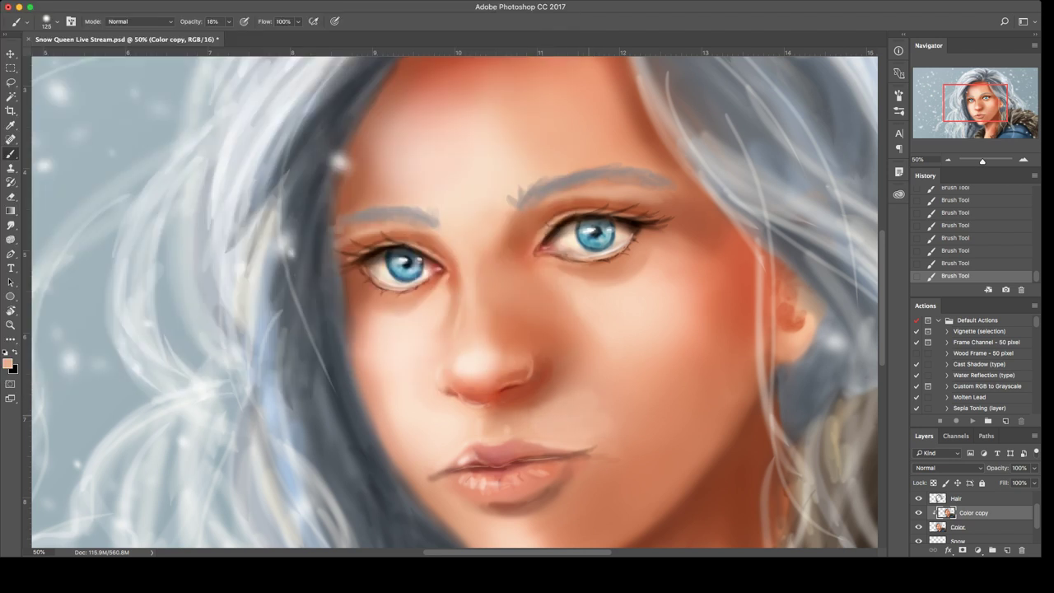
{"action": "left_click", "coordinate": [577, 388], "text": "alt"}
{"action": "left_click", "coordinate": [599, 331], "text": "alt"}
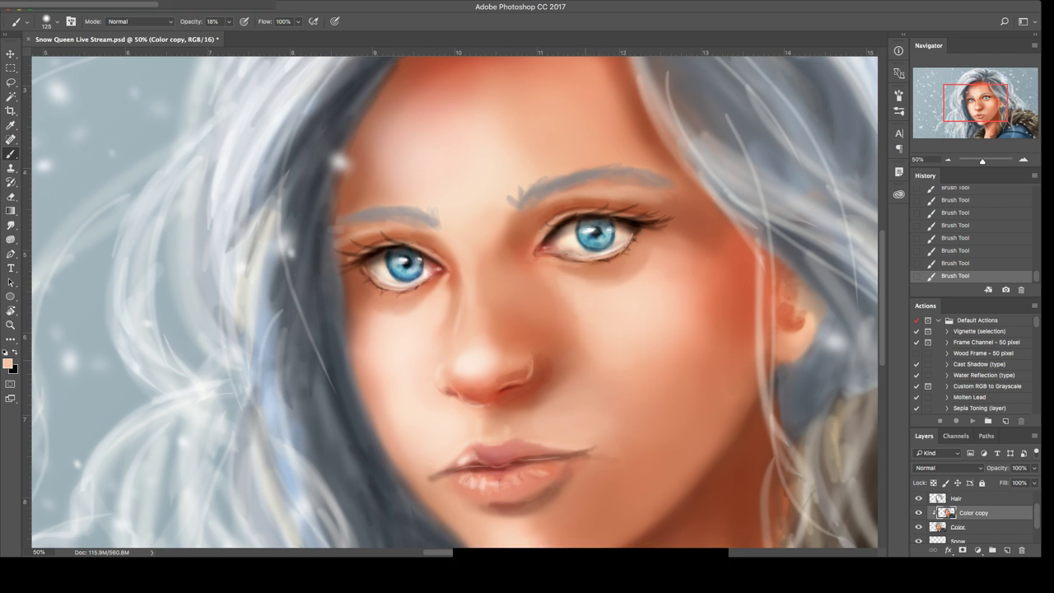
{"action": "left_click", "coordinate": [573, 369], "text": "alt"}
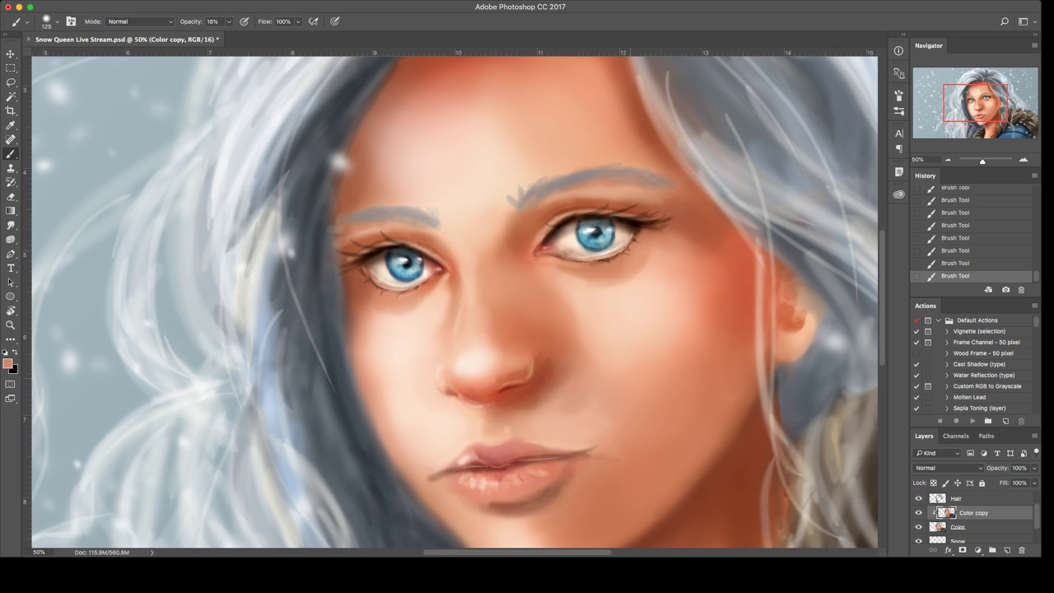
{"action": "left_click", "coordinate": [623, 348], "text": "alt"}
Step: Enlarge the brush to 200 and smooth the lower cheek beside the mouth corner with sampled light and shadow skin tones
{"action": "key", "text": "bracketright"}
{"action": "left_click_drag", "start_coordinate": [579, 447], "coordinate": [614, 456]}
{"action": "left_click", "coordinate": [646, 470], "text": "alt"}
{"action": "left_click", "coordinate": [574, 401], "text": "alt"}
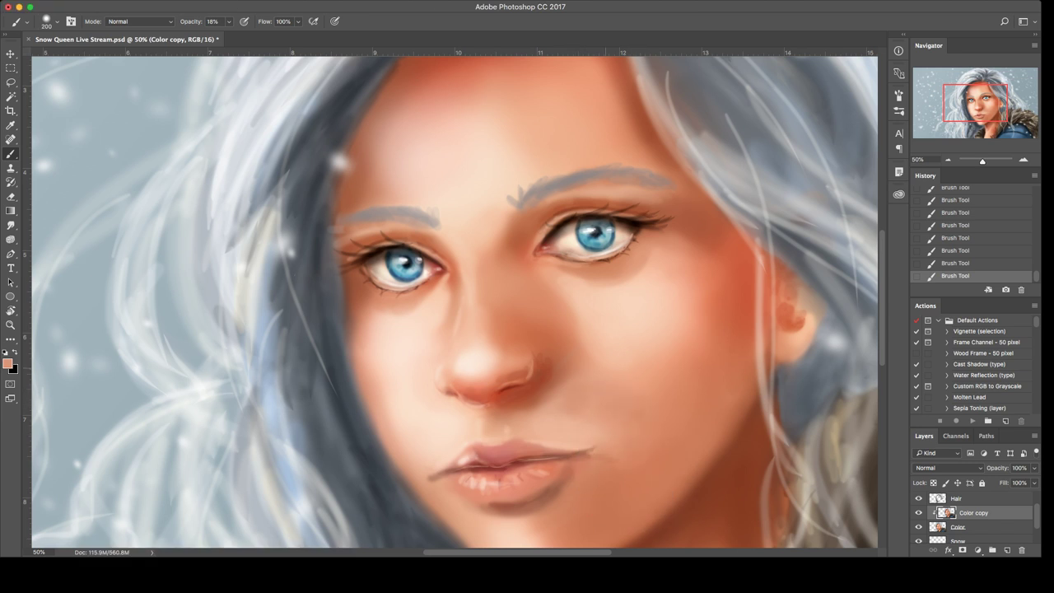
{"action": "left_click", "coordinate": [606, 368], "text": "alt"}
{"action": "left_click", "coordinate": [610, 418], "text": "alt"}
{"action": "left_click", "coordinate": [699, 441], "text": "alt"}
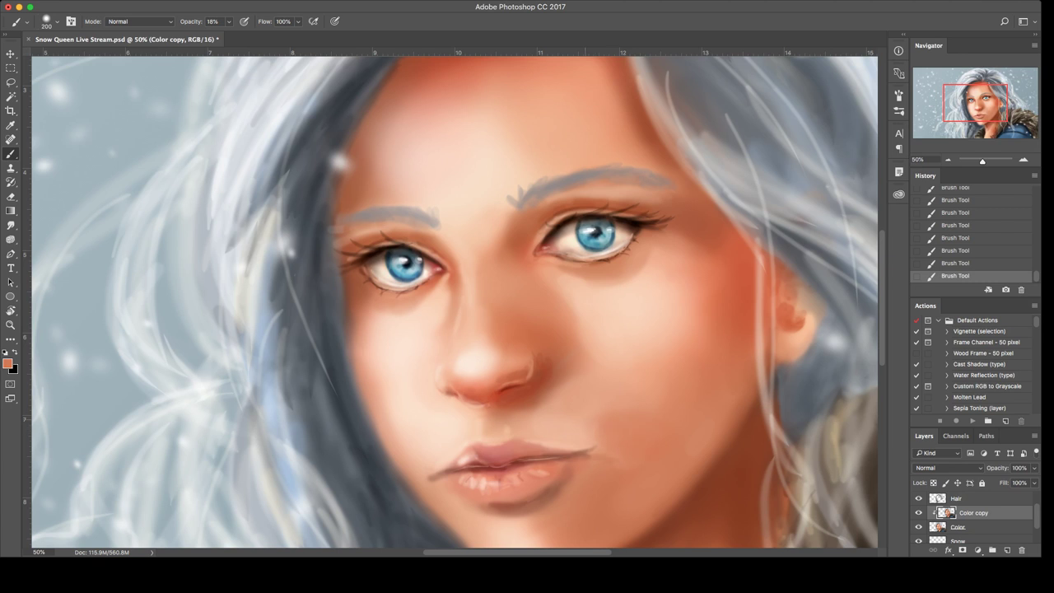
{"action": "left_click", "coordinate": [585, 426], "text": "alt"}
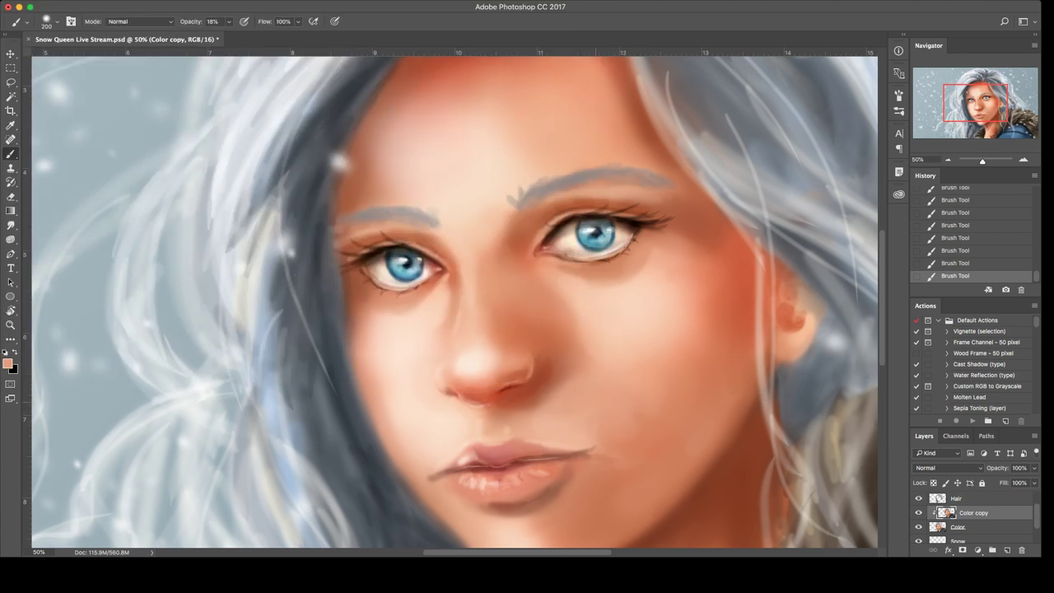
{"action": "left_click", "coordinate": [614, 350], "text": "alt"}
{"action": "left_click_drag", "start_coordinate": [529, 301], "coordinate": [558, 327]}
{"action": "key", "text": "super+z"}
Step: Soften the cheek beside the nose, and refine the nose's bridge and tip with sampled tones and a smaller brush
{"action": "left_click", "coordinate": [592, 345], "text": "alt"}
{"action": "left_click", "coordinate": [595, 319], "text": "alt"}
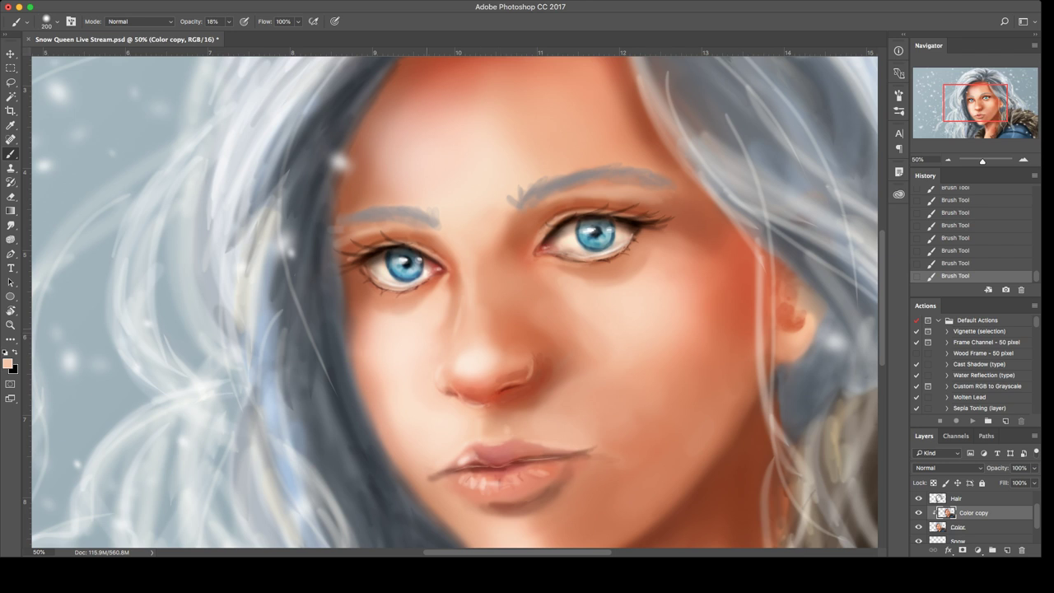
{"action": "left_click", "coordinate": [431, 327], "text": "alt"}
{"action": "key", "text": "bracketleft"}
{"action": "key", "text": "bracketleft"}
{"action": "key", "text": "bracketleft"}
{"action": "left_click", "coordinate": [513, 333], "text": "alt"}
{"action": "left_click", "coordinate": [516, 366], "text": "alt"}
{"action": "left_click", "coordinate": [493, 390], "text": "alt"}
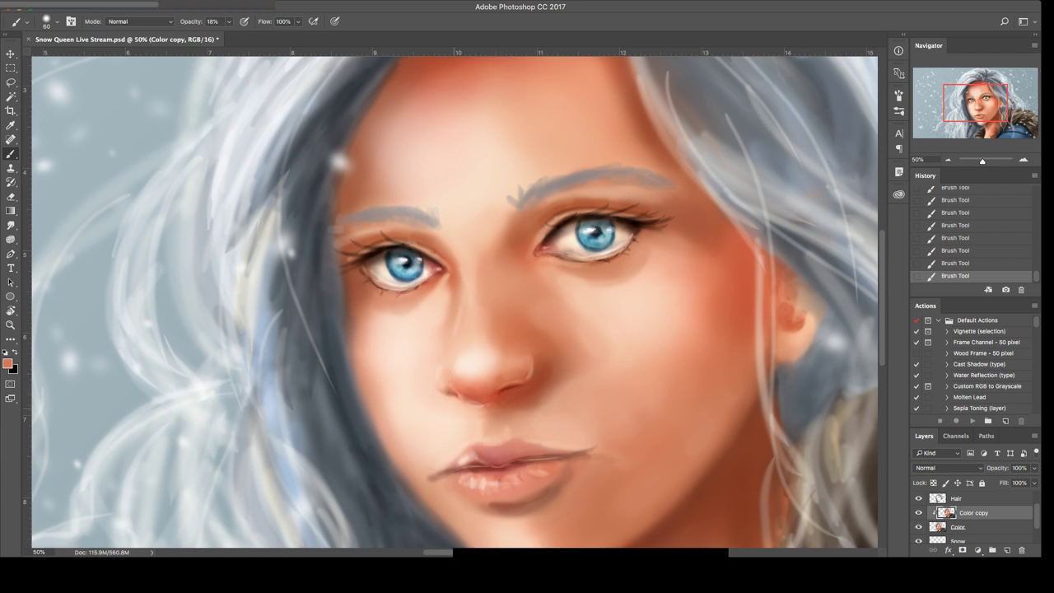
{"action": "left_click", "coordinate": [508, 367], "text": "alt"}
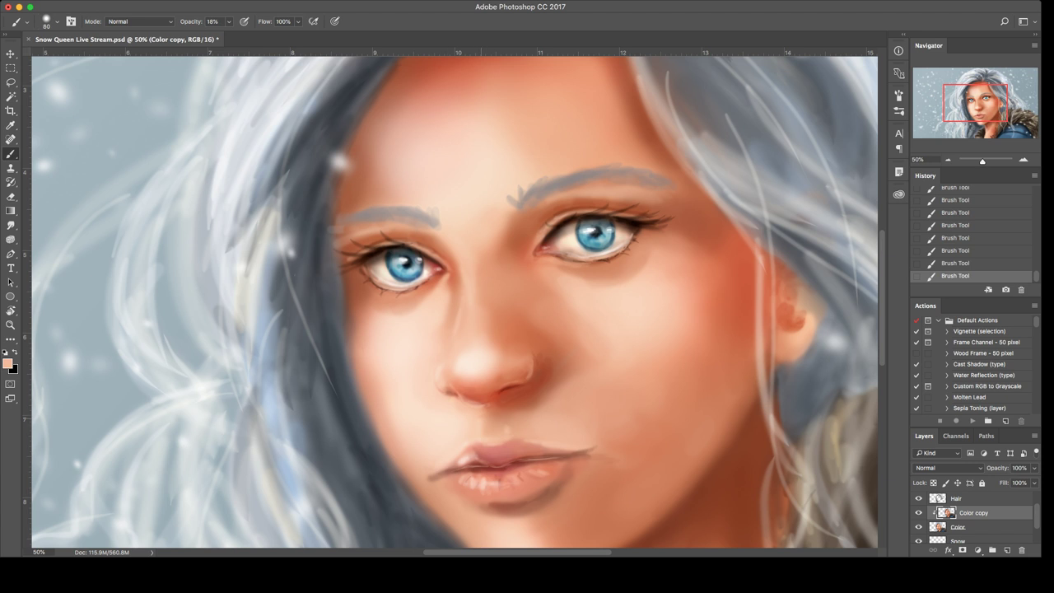
Step: Enlarge the brush and soften the shading between the nose and upper lip with sampled skin tones
{"action": "key", "text": "bracketright"}
{"action": "key", "text": "bracketright"}
{"action": "key", "text": "bracketright"}
{"action": "key", "text": "bracketright"}
{"action": "left_click", "coordinate": [492, 397], "text": "alt"}
{"action": "mouse_move", "coordinate": [464, 408]}
{"action": "left_mouse_down"}
{"action": "mouse_move", "coordinate": [482, 411]}
{"action": "mouse_move", "coordinate": [473, 411]}
{"action": "left_mouse_up"}
{"action": "left_click", "coordinate": [479, 362], "text": "alt"}
{"action": "left_click", "coordinate": [471, 412], "text": "alt"}
Step: Blend the underside of the nose and the nostril edge using tones sampled from the adjoining shadow
{"action": "left_click", "coordinate": [516, 407], "text": "alt"}
{"action": "left_click", "coordinate": [547, 347], "text": "alt"}
{"action": "left_click", "coordinate": [541, 377], "text": "alt"}
{"action": "left_click_drag", "start_coordinate": [494, 383], "coordinate": [505, 376]}
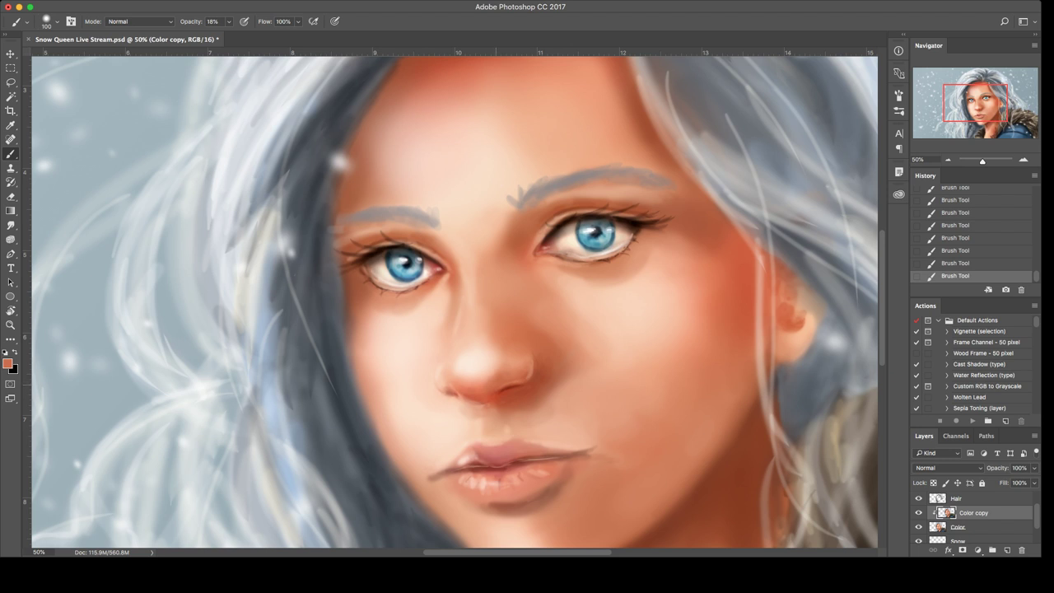
{"action": "left_click", "coordinate": [502, 378], "text": "alt"}
Step: Dab white highlights on the cheekbone below the outer corner of the eye nearest the ear with a size 100 brush
{"action": "left_click", "coordinate": [632, 287], "text": "alt"}
{"action": "key", "text": "d"}
{"action": "key", "text": "x"}
{"action": "left_click", "coordinate": [665, 267]}
{"action": "left_click", "coordinate": [662, 266]}
{"action": "left_click", "coordinate": [648, 287], "text": "alt"}
{"action": "key", "text": "d"}
{"action": "left_click", "coordinate": [359, 320]}
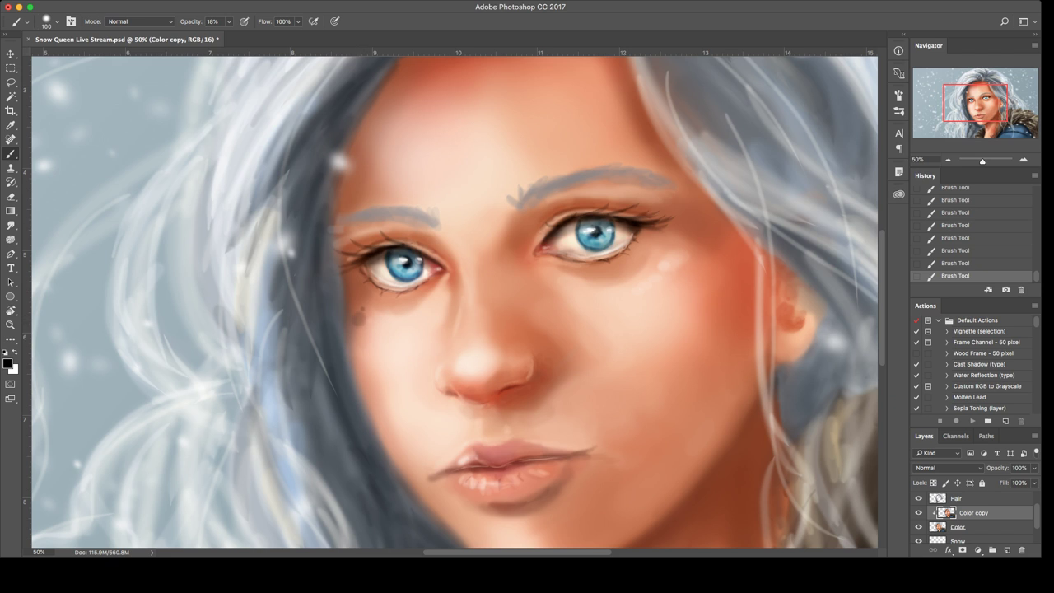
{"action": "key", "text": "alt+super+z"}
{"action": "key", "text": "alt+super+z"}
Step: Dab a white highlight on the cheek below the eye farthest from the ear, and soften it with sampled skin tones
{"action": "key", "text": "x"}
{"action": "left_click", "coordinate": [362, 315]}
{"action": "left_click", "coordinate": [361, 316], "text": "alt"}
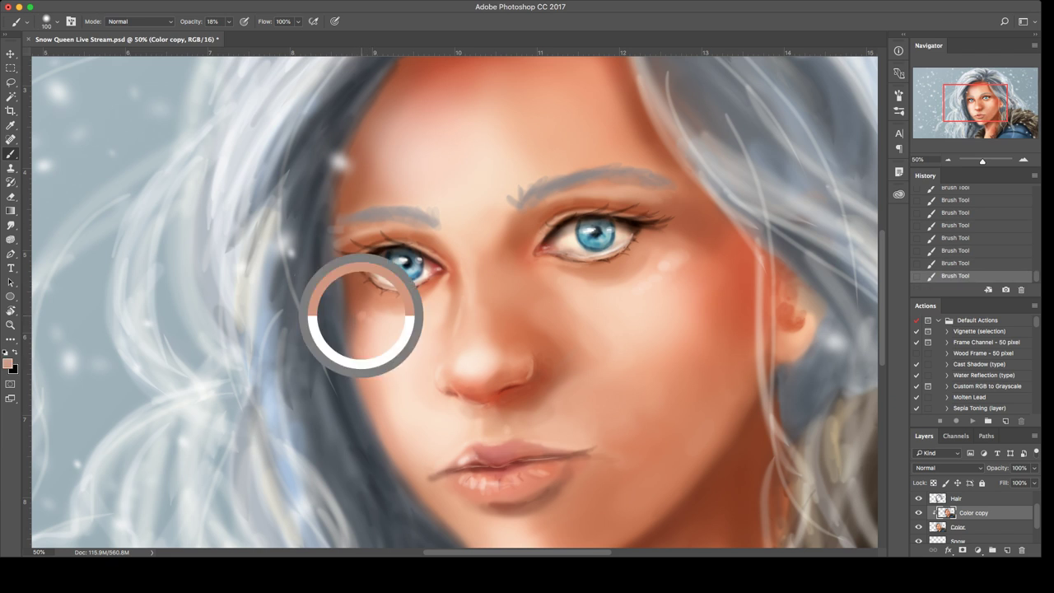
{"action": "left_click", "coordinate": [393, 324], "text": "alt"}
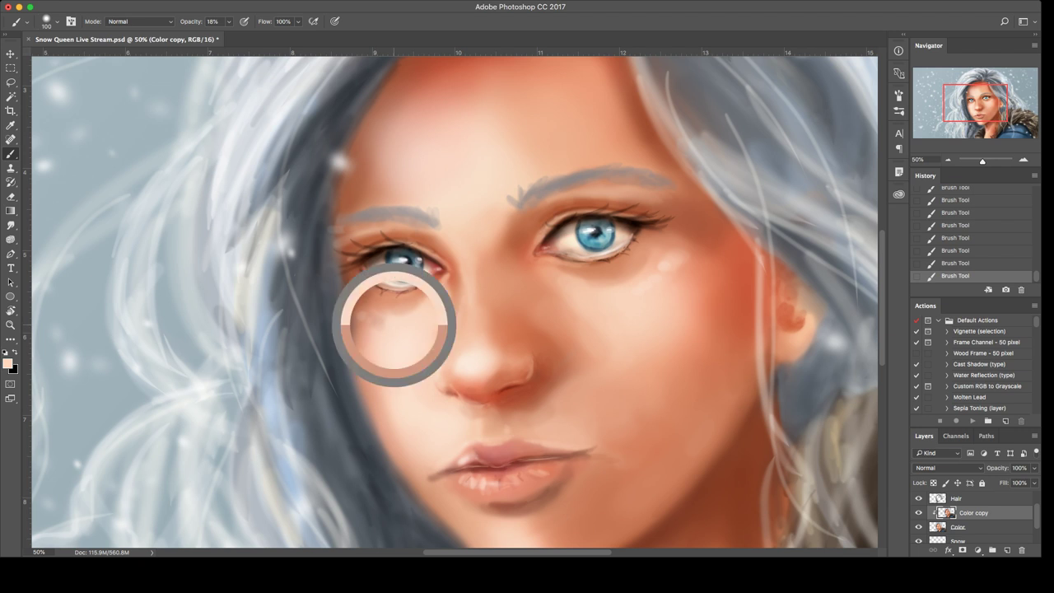
{"action": "left_click", "coordinate": [359, 306]}
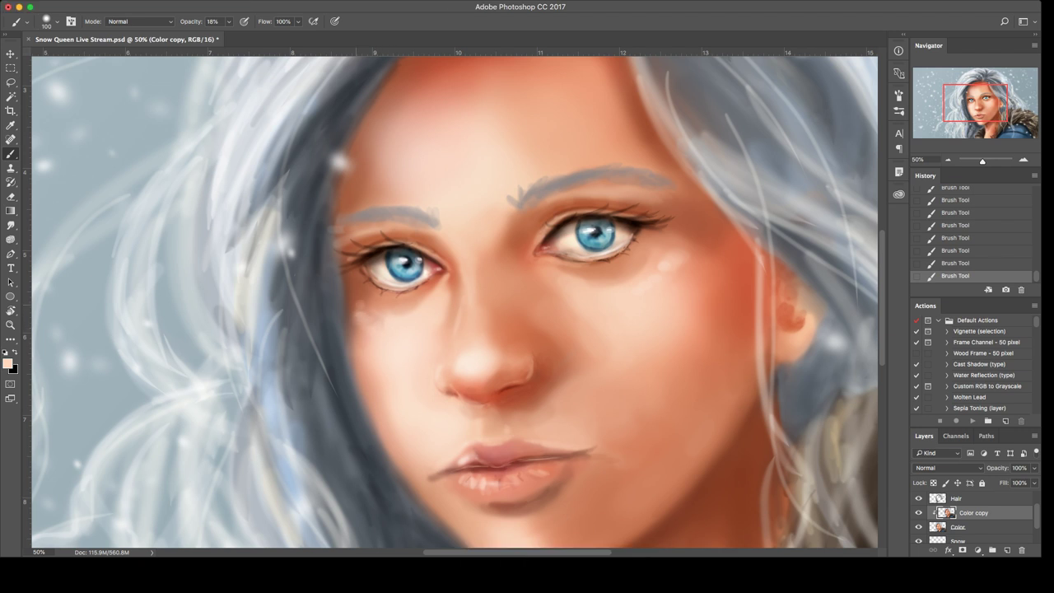
{"action": "left_click", "coordinate": [354, 294], "text": "alt"}
{"action": "left_click", "coordinate": [363, 310]}
Step: Blend the bridge and side of the nose with skin tones sampled between the eyes and along the nose
{"action": "left_click", "coordinate": [448, 284], "text": "alt"}
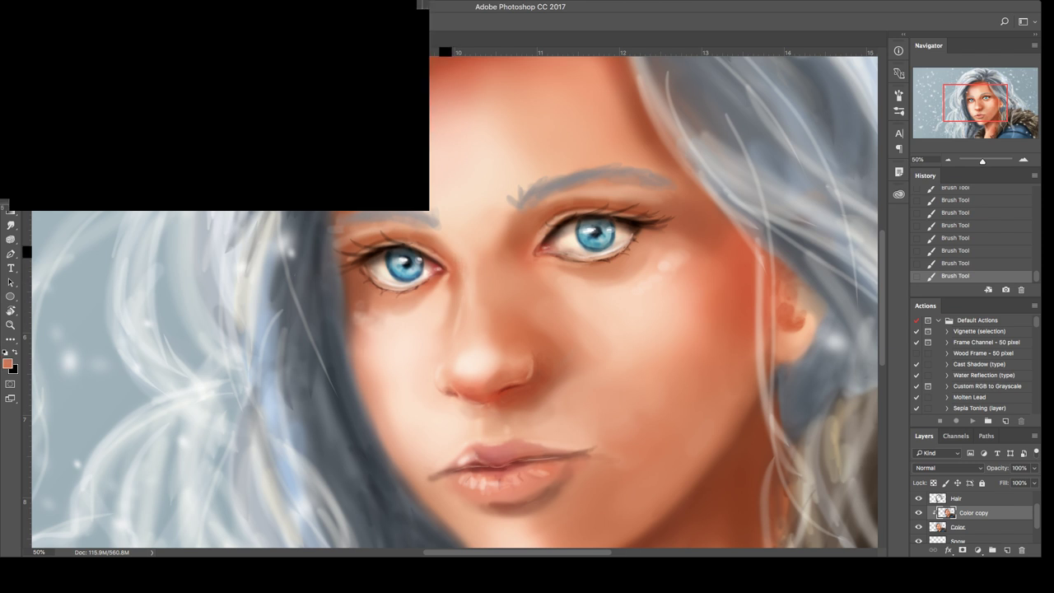
{"action": "left_click", "coordinate": [463, 249], "text": "alt"}
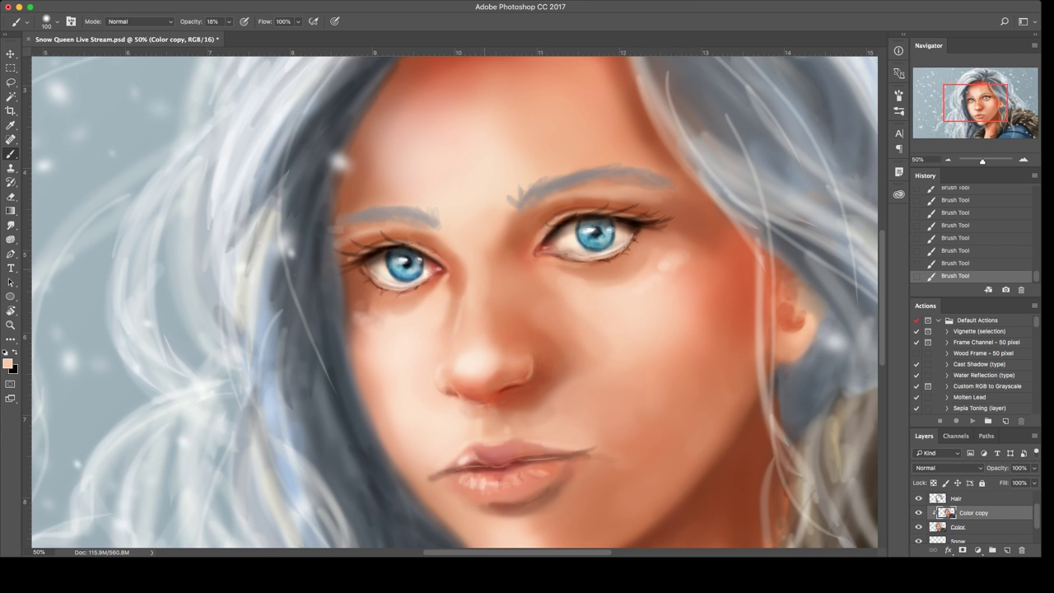
{"action": "left_click", "coordinate": [483, 297], "text": "alt"}
{"action": "left_click", "coordinate": [483, 319], "text": "alt"}
{"action": "left_click", "coordinate": [478, 317], "text": "alt"}
{"action": "left_click_drag", "start_coordinate": [484, 294], "coordinate": [484, 309]}
{"action": "left_click", "coordinate": [453, 297], "text": "alt"}
{"action": "left_click", "coordinate": [473, 284], "text": "alt"}
{"action": "left_click", "coordinate": [495, 276], "text": "alt"}
Step: With the brush at 200, even out the broad cheek between the nose, eye and jaw using repeatedly sampled skin tones
{"action": "key", "text": "ctrl+minus"}
{"action": "key", "text": "ctrl+minus"}
{"action": "key", "text": "ctrl+minus"}
{"action": "key", "text": "ctrl+plus"}
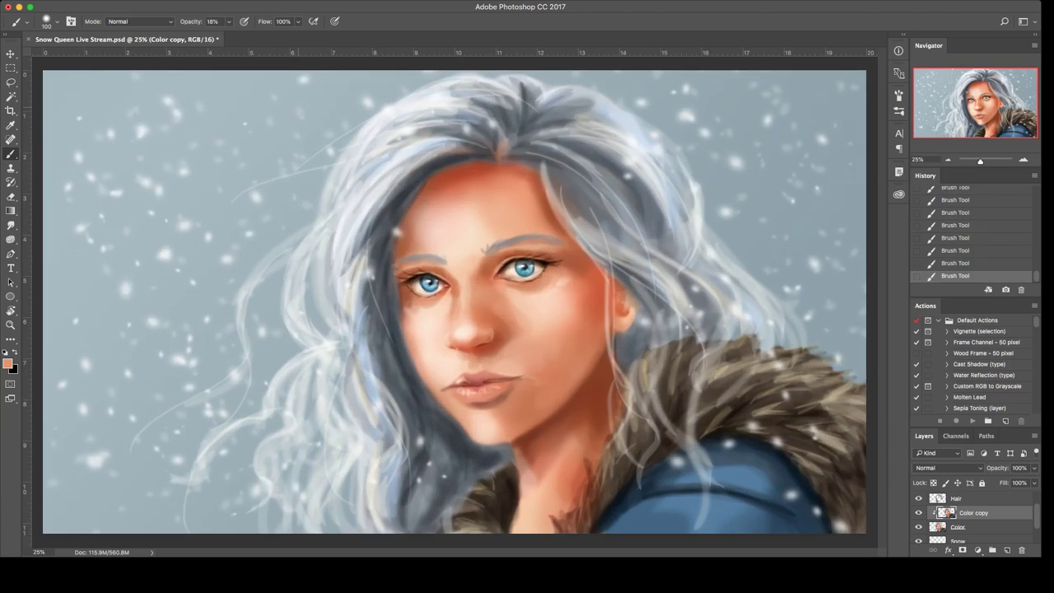
{"action": "left_click", "coordinate": [536, 306], "text": "alt"}
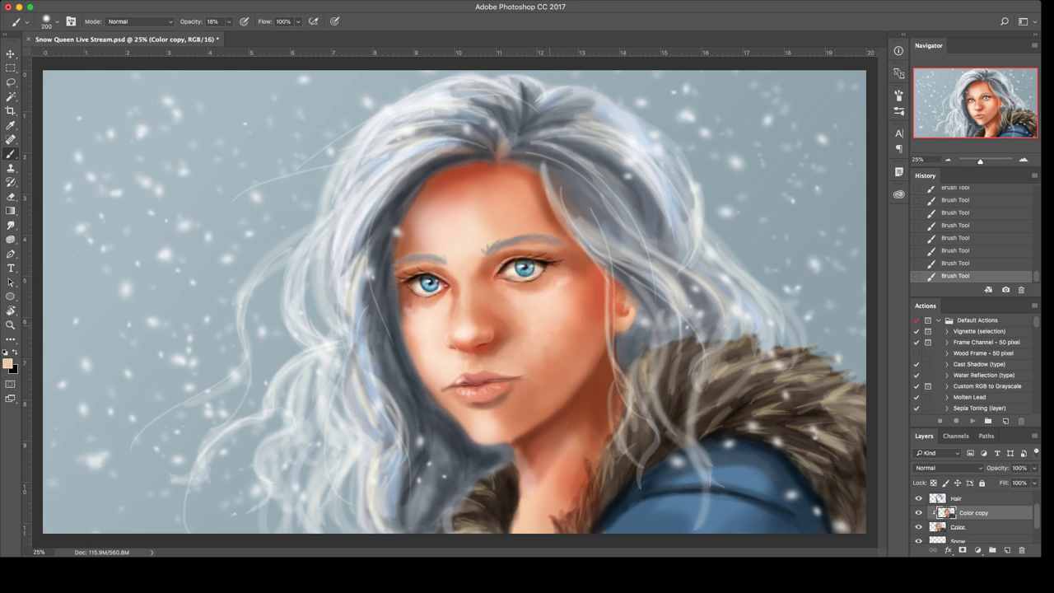
{"action": "left_click", "coordinate": [558, 361], "text": "alt"}
{"action": "mouse_move", "coordinate": [566, 322]}
{"action": "left_mouse_down"}
{"action": "mouse_move", "coordinate": [531, 341]}
{"action": "mouse_move", "coordinate": [531, 360]}
{"action": "mouse_move", "coordinate": [568, 338]}
{"action": "left_mouse_up"}
{"action": "left_click", "coordinate": [540, 319], "text": "alt"}
{"action": "left_click", "coordinate": [565, 361], "text": "alt"}
{"action": "left_click", "coordinate": [546, 325], "text": "alt"}
{"action": "left_click", "coordinate": [545, 326], "text": "alt"}
{"action": "left_click", "coordinate": [562, 356], "text": "alt"}
{"action": "left_click", "coordinate": [569, 344], "text": "alt"}
{"action": "left_click", "coordinate": [529, 331], "text": "alt"}
{"action": "left_click", "coordinate": [540, 346], "text": "alt"}
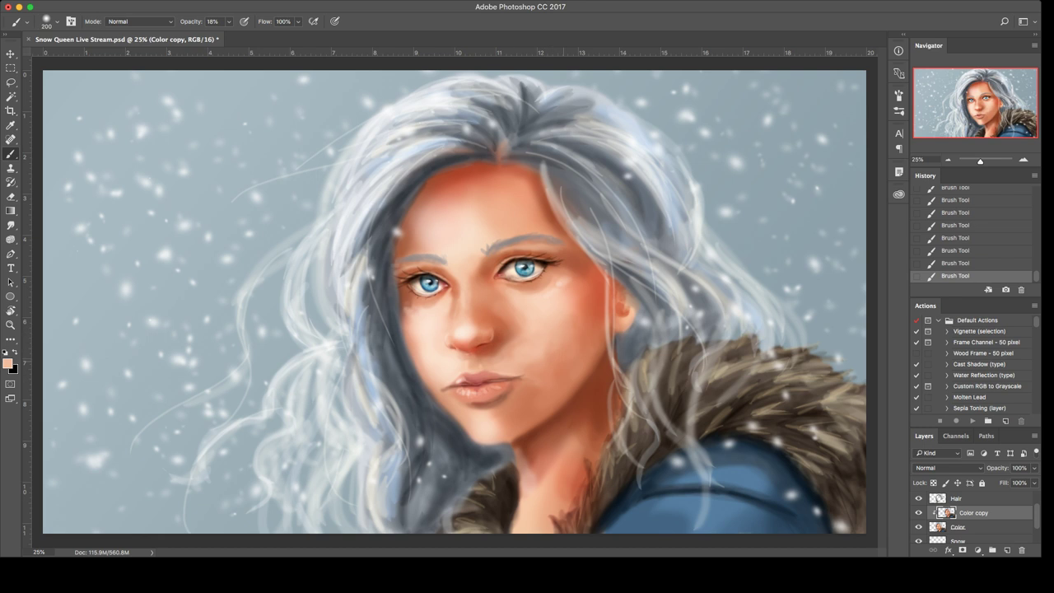
{"action": "left_click", "coordinate": [549, 361], "text": "alt"}
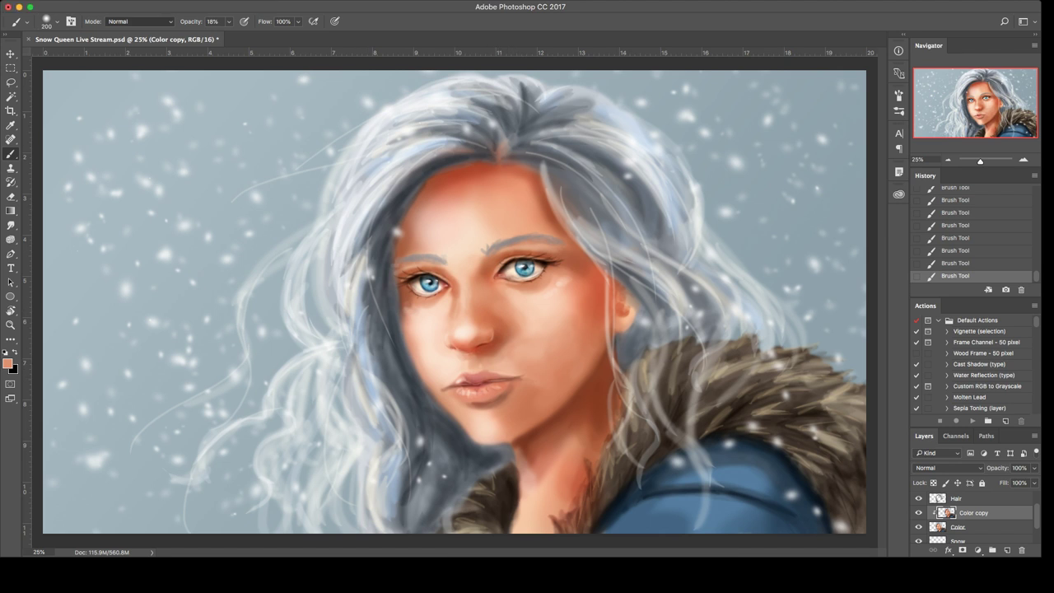
Step: On the Hair layer, darken both eyebrows with the brush in Overlay mode and a dark gray sampled from the hair
{"action": "left_click", "coordinate": [128, 181]}
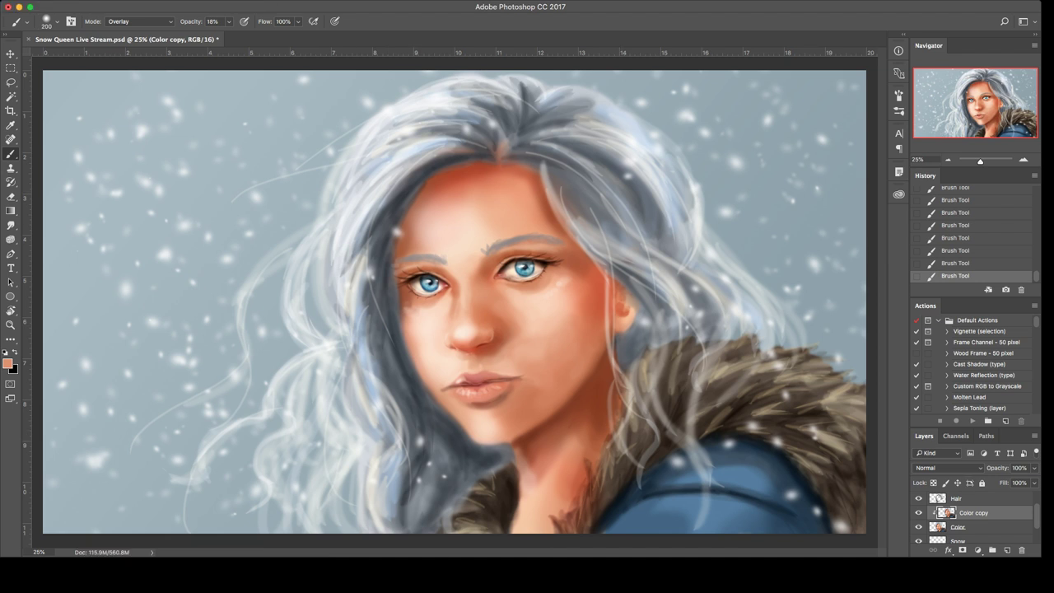
{"action": "left_click", "coordinate": [968, 498]}
{"action": "key", "text": "bracketleft"}
{"action": "key", "text": "bracketleft"}
{"action": "key", "text": "bracketleft"}
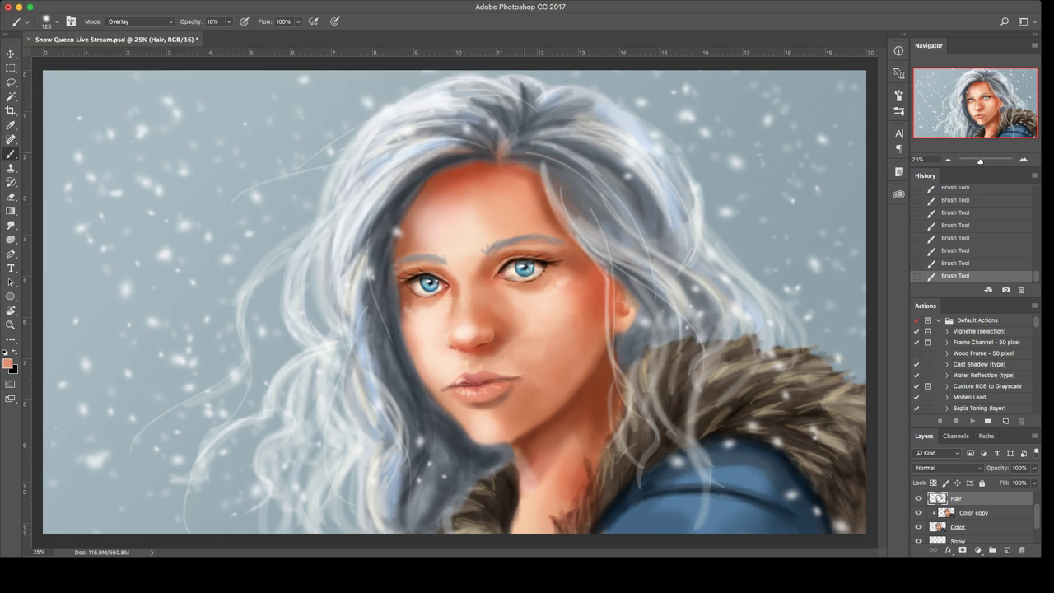
{"action": "left_click", "coordinate": [492, 149], "text": "alt"}
{"action": "key", "text": "bracketleft"}
{"action": "key", "text": "bracketleft"}
{"action": "left_click_drag", "start_coordinate": [490, 255], "coordinate": [498, 241]}
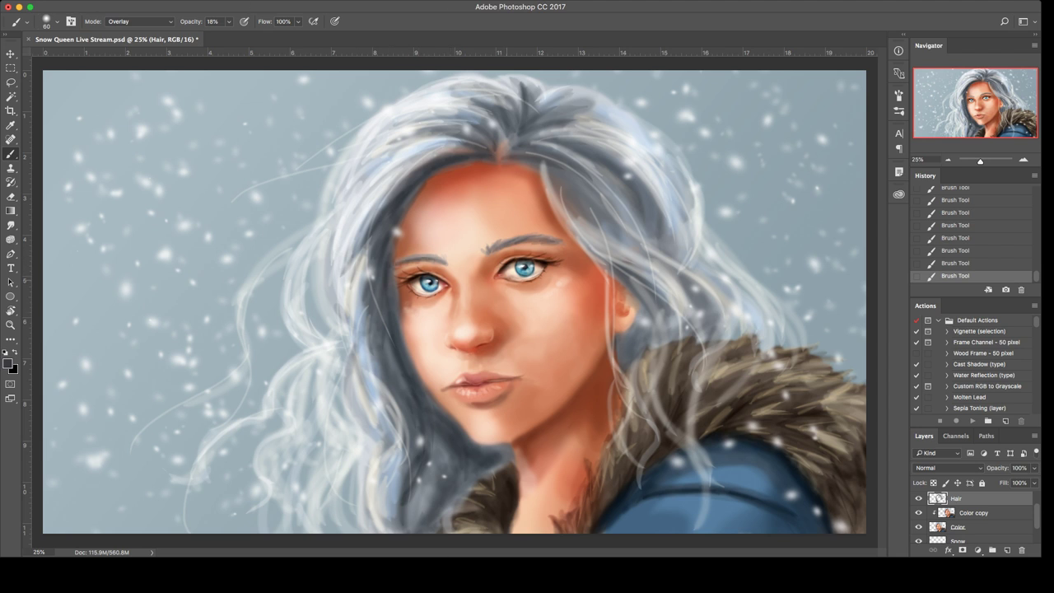
{"action": "left_click", "coordinate": [425, 260], "text": "alt"}
Step: On the Color copy layer, blend the forehead with sampled skin tones, using a size 300 brush in Normal mode
{"action": "left_click", "coordinate": [973, 513]}
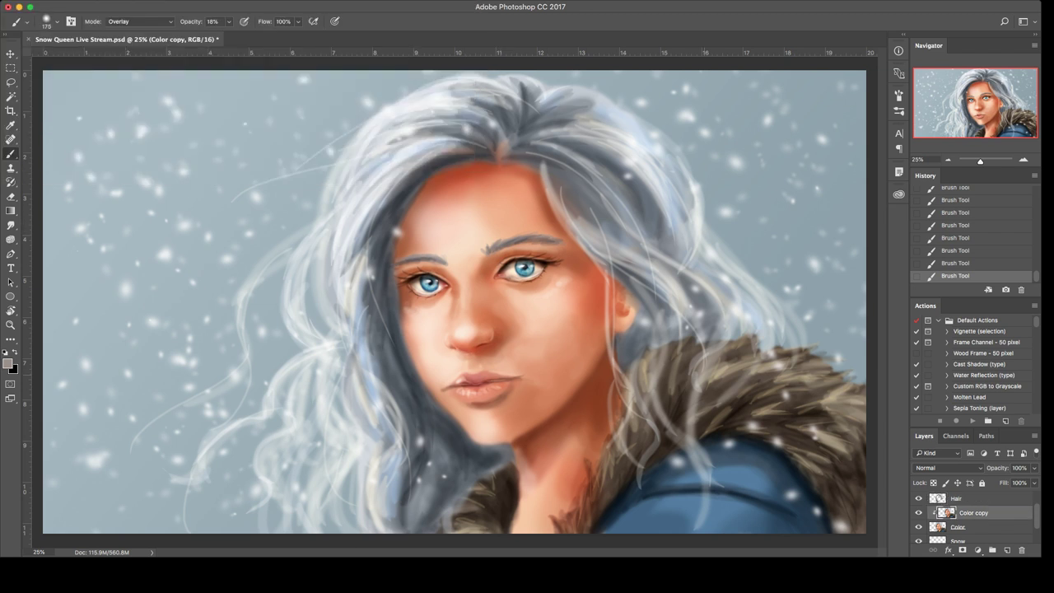
{"action": "key", "text": "bracketright"}
{"action": "key", "text": "bracketright"}
{"action": "key", "text": "bracketright"}
{"action": "left_click", "coordinate": [510, 207], "text": "alt"}
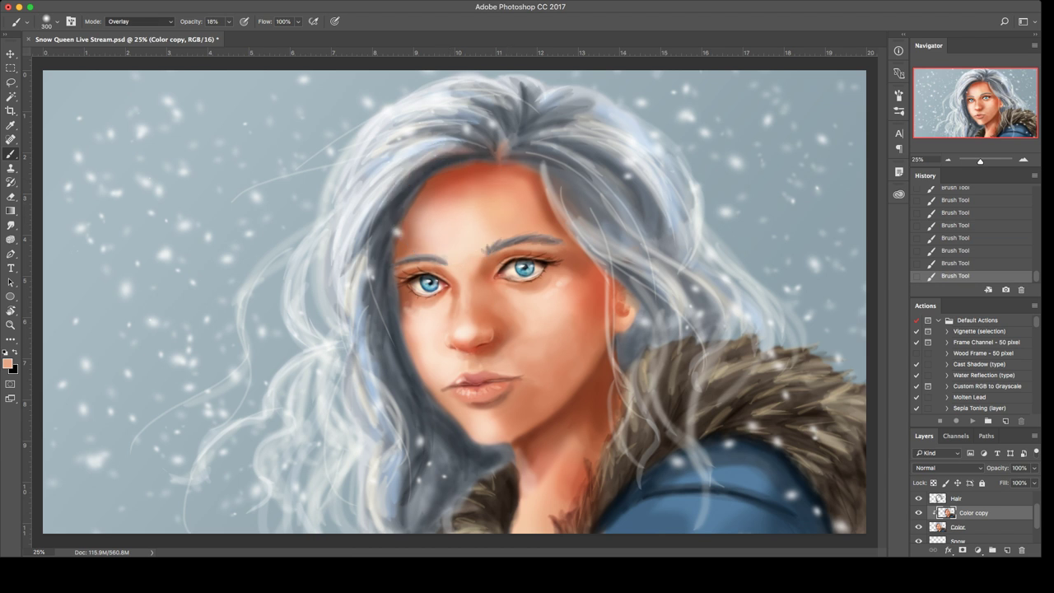
{"action": "key", "text": "shift+alt+n"}
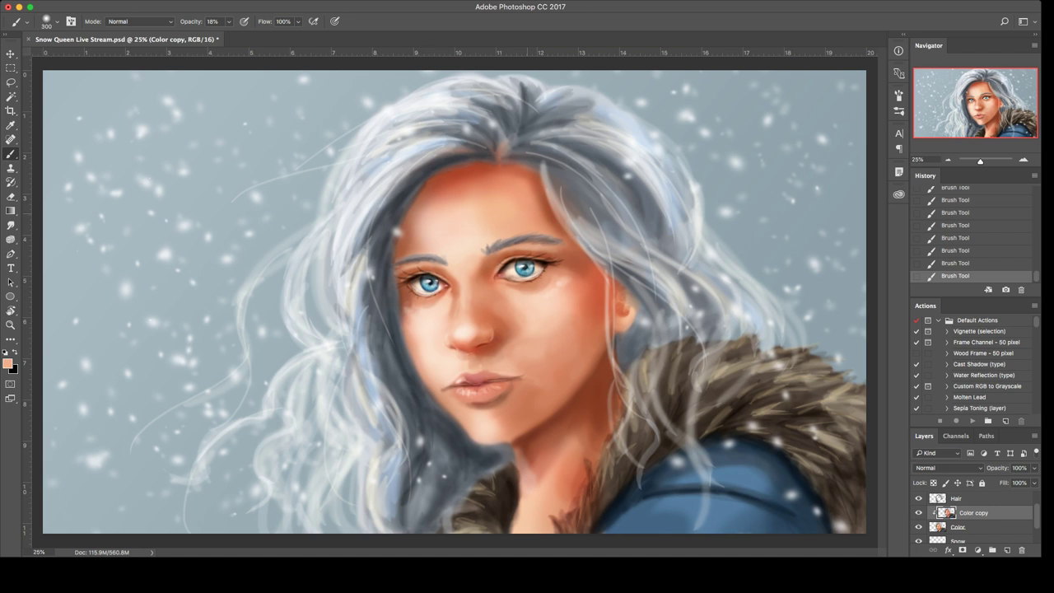
{"action": "left_click", "coordinate": [470, 207], "text": "alt"}
{"action": "left_click", "coordinate": [437, 233], "text": "alt"}
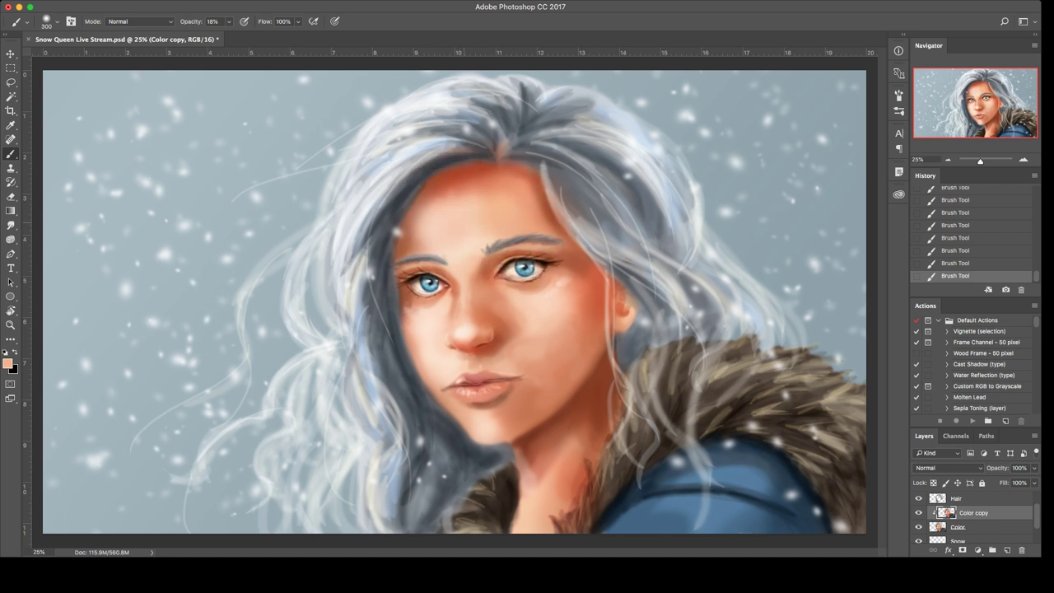
Step: Refine the shading from the forehead down to the cheek beside the nose with sampled light and reddish skin tones
{"action": "left_click", "coordinate": [451, 218], "text": "alt"}
{"action": "left_click", "coordinate": [416, 306], "text": "alt"}
{"action": "left_click", "coordinate": [445, 267], "text": "alt"}
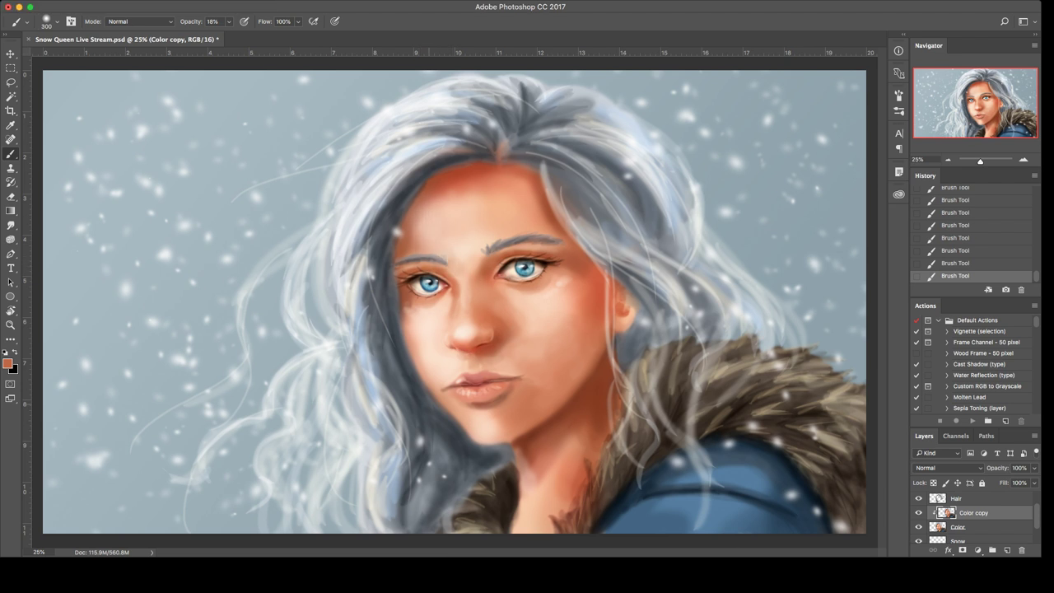
{"action": "left_click", "coordinate": [428, 323], "text": "alt"}
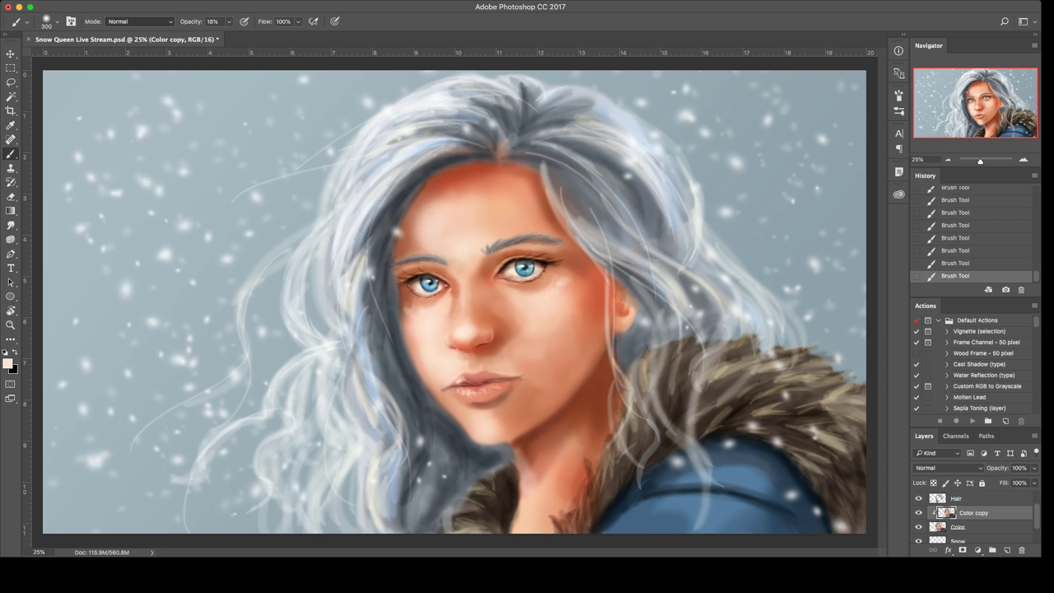
Step: Brighten the lit areas of the face with pale blue, using the brush in Overlay mode at size 600
{"action": "key", "text": "i"}
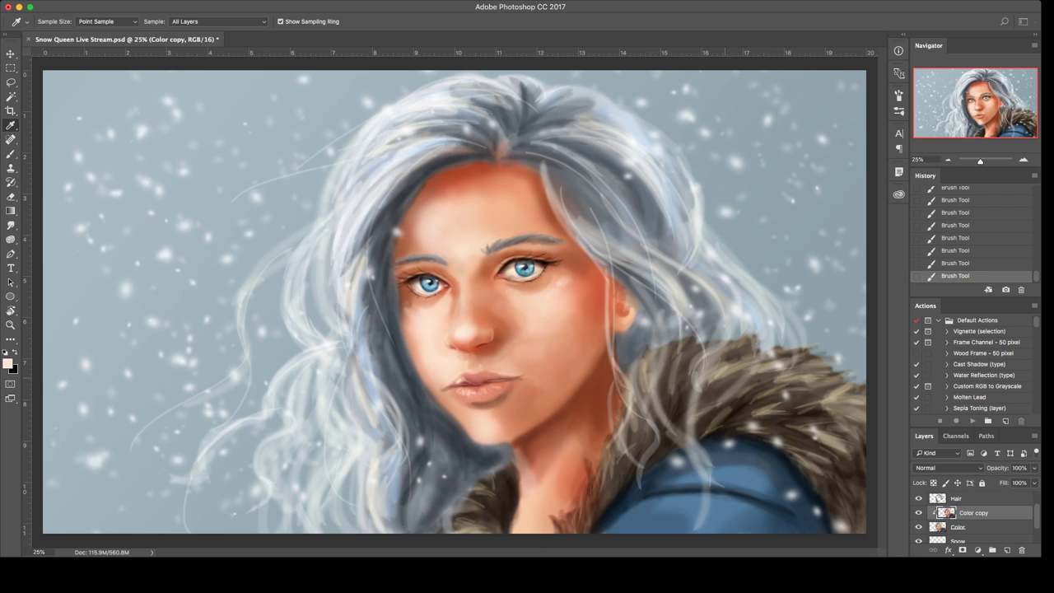
{"action": "key", "text": "b"}
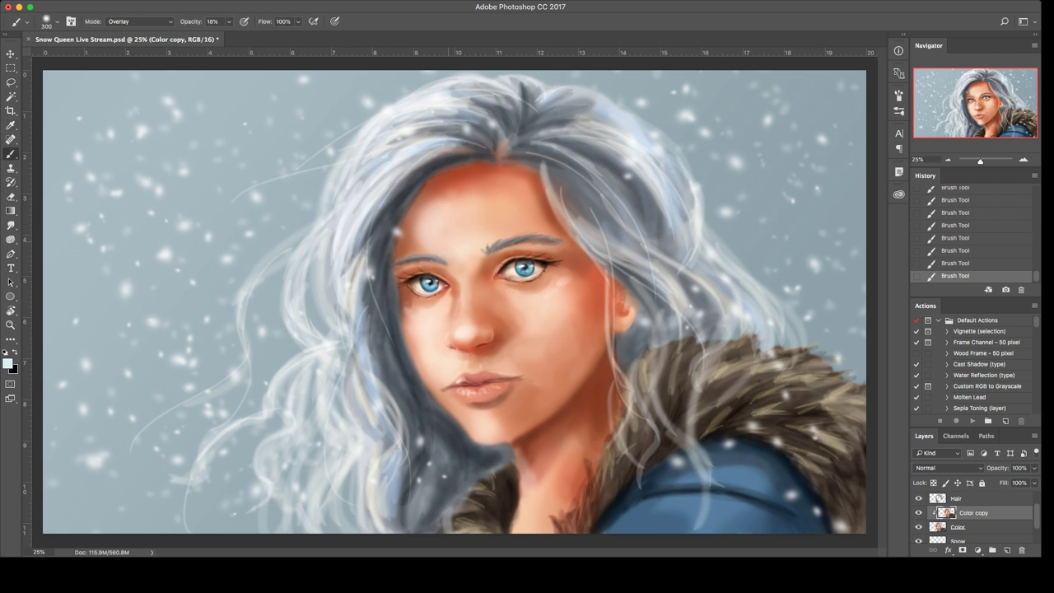
{"action": "key", "text": "bracketright"}
{"action": "key", "text": "bracketright"}
{"action": "key", "text": "bracketright"}
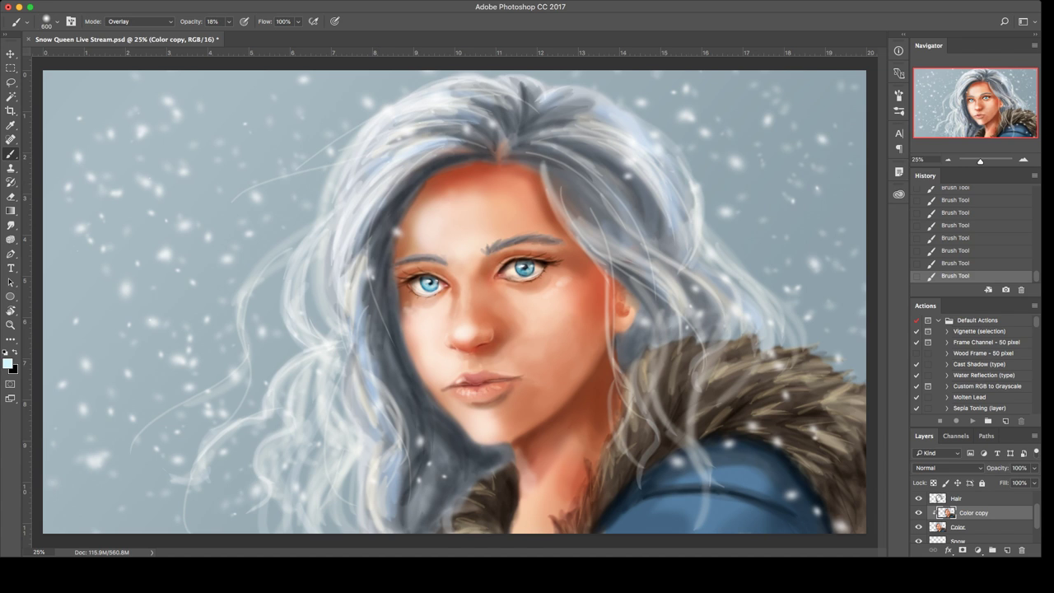
Step: Add a new layer named Overlay above the Sketch layer
{"action": "scroll", "coordinate": [971, 517], "scroll_direction": "down", "scroll_amount": 1}
{"action": "scroll", "coordinate": [972, 517], "scroll_direction": "up", "scroll_amount": 3}
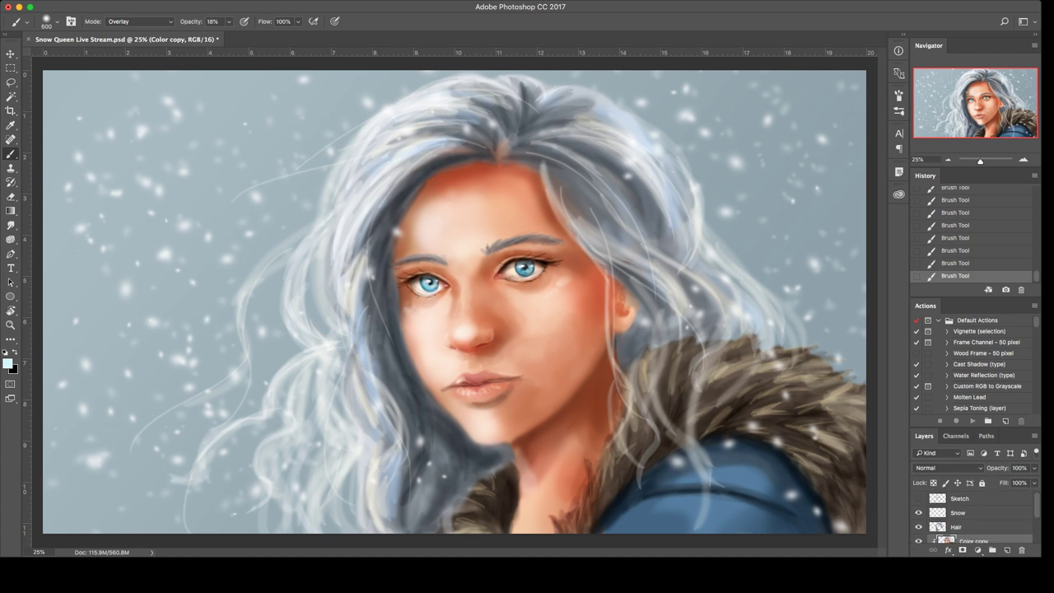
{"action": "left_click", "coordinate": [971, 499]}
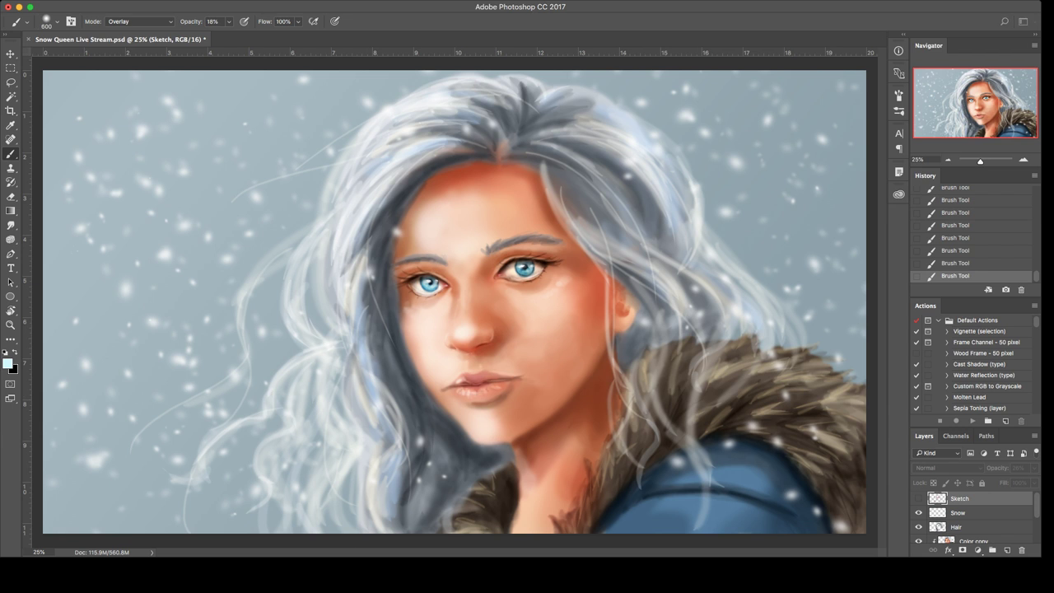
{"action": "key", "text": "Return"}
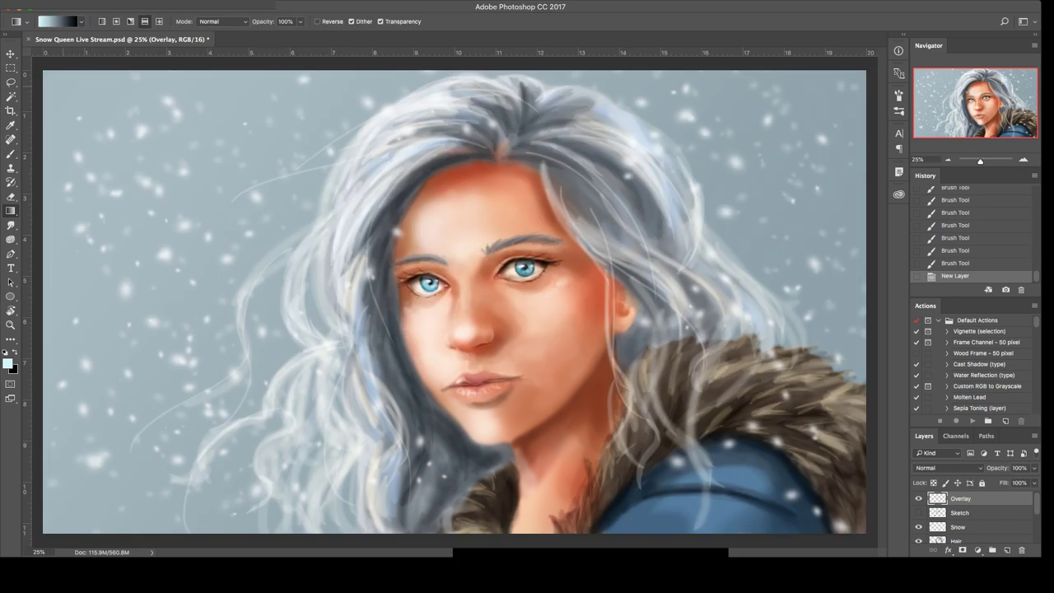
Step: Fill a bright cyan-to-transparent gradient from the canvas's upper-left corner toward the face and set the layer's blend mode to Overlay
{"action": "key", "text": "i"}
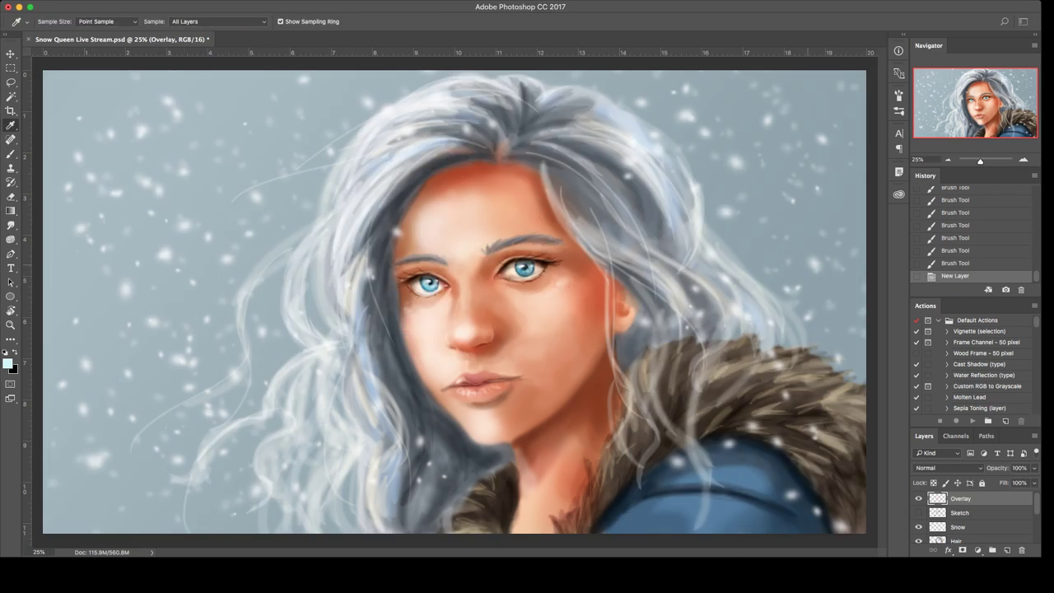
{"action": "key", "text": "g"}
{"action": "key", "text": "i"}
{"action": "key", "text": "g"}
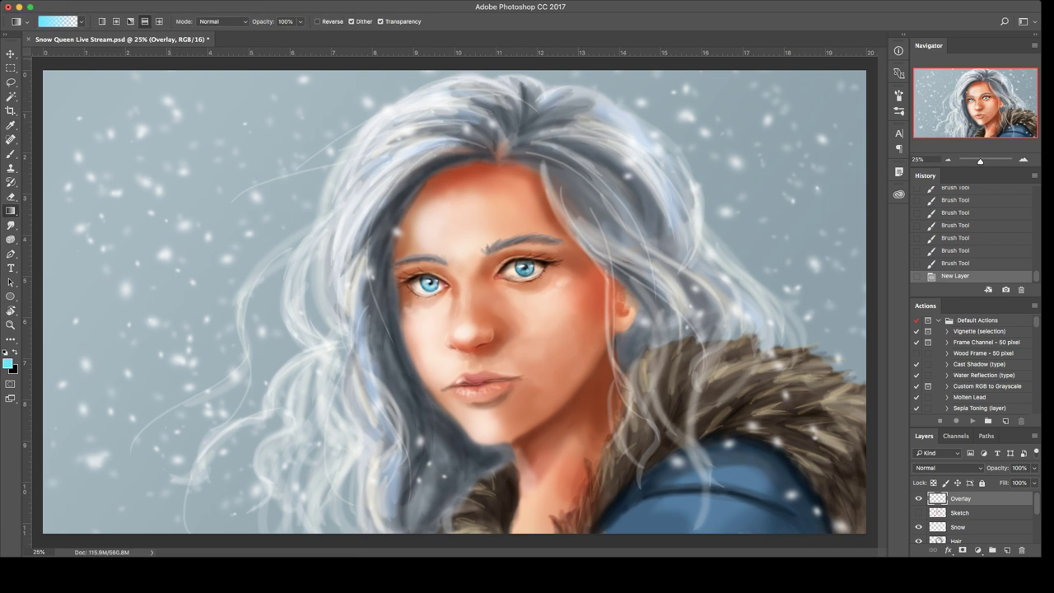
{"action": "left_click_drag", "start_coordinate": [47, 65], "coordinate": [436, 311]}
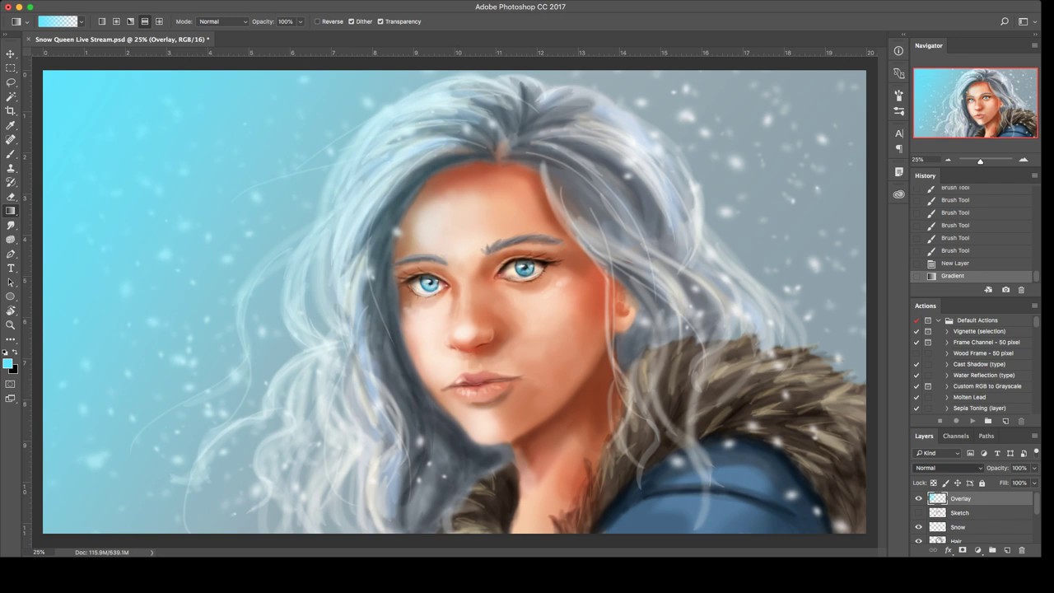
{"action": "left_click", "coordinate": [947, 467]}
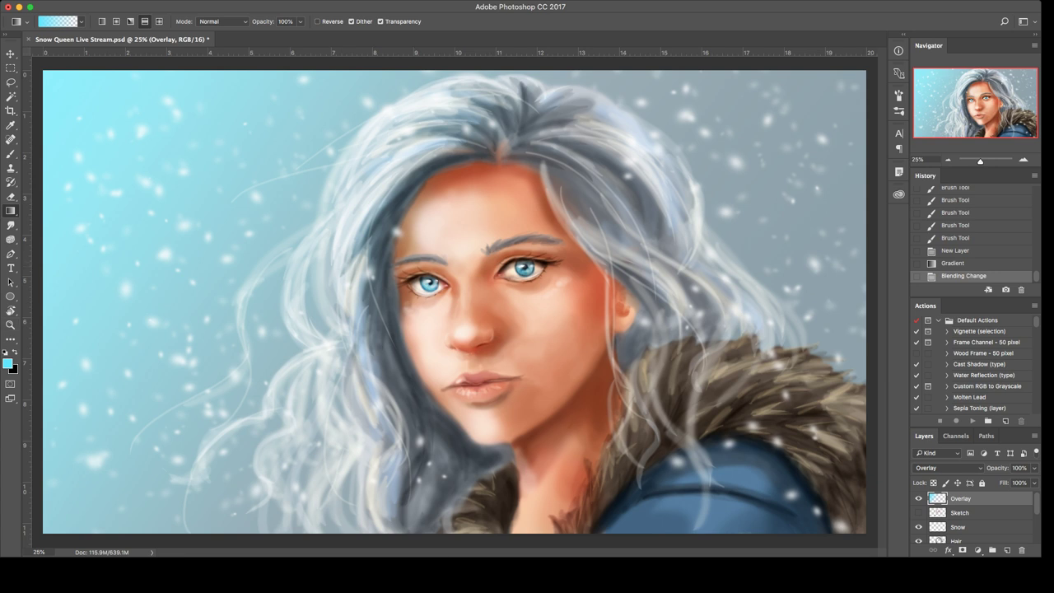
Step: Add a violet-blue-to-transparent gradient running from the canvas's upper-right edge inward toward the hair
{"action": "key", "text": "i"}
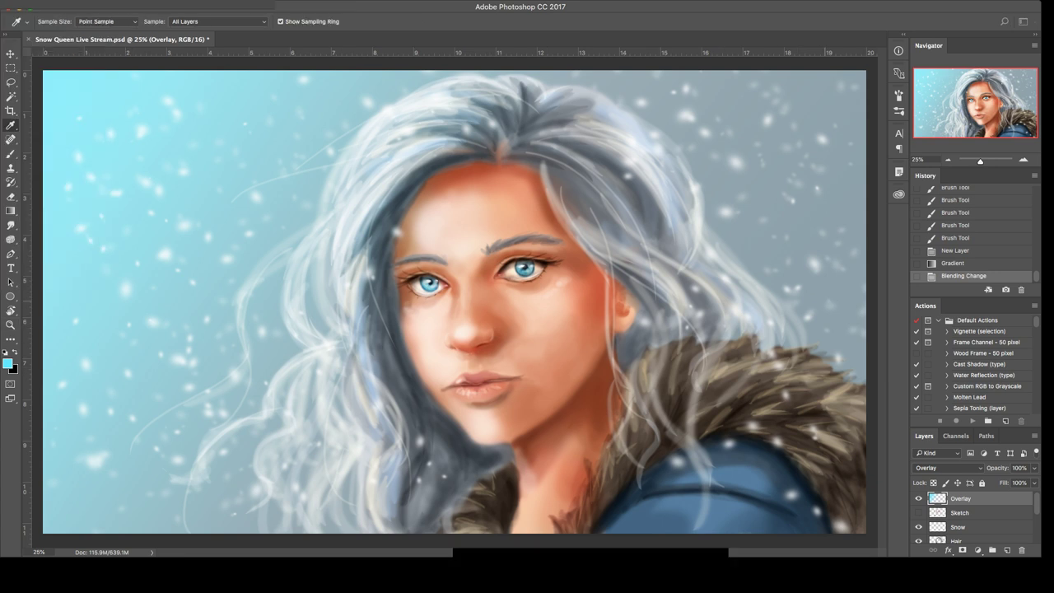
{"action": "key", "text": "g"}
{"action": "left_click_drag", "start_coordinate": [868, 161], "coordinate": [659, 316]}
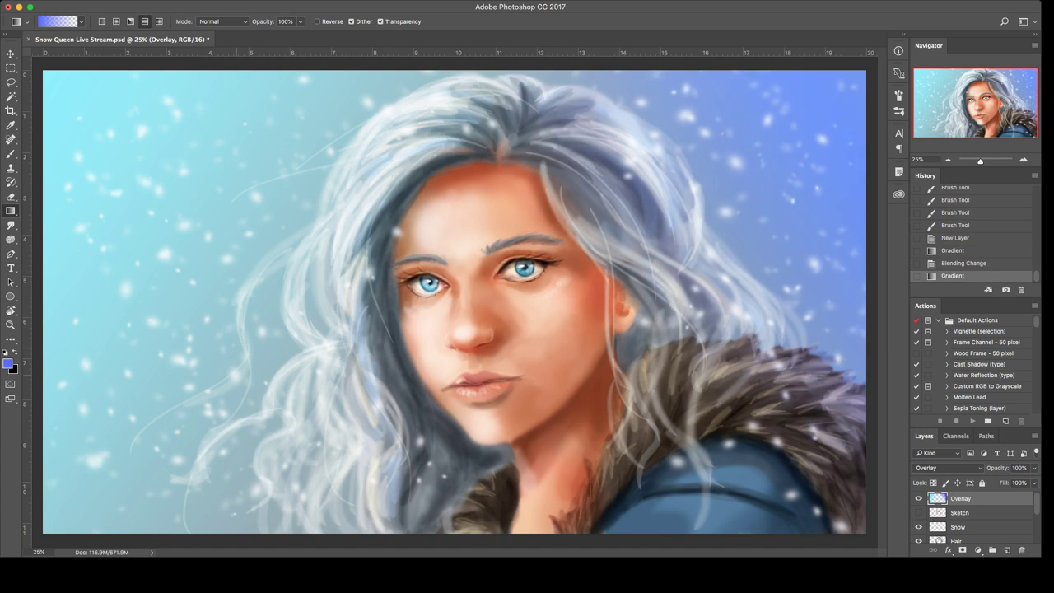
Step: Try a bright green-to-transparent gradient rising from the lower edge and lower-left corner of the canvas
{"action": "key", "text": "i"}
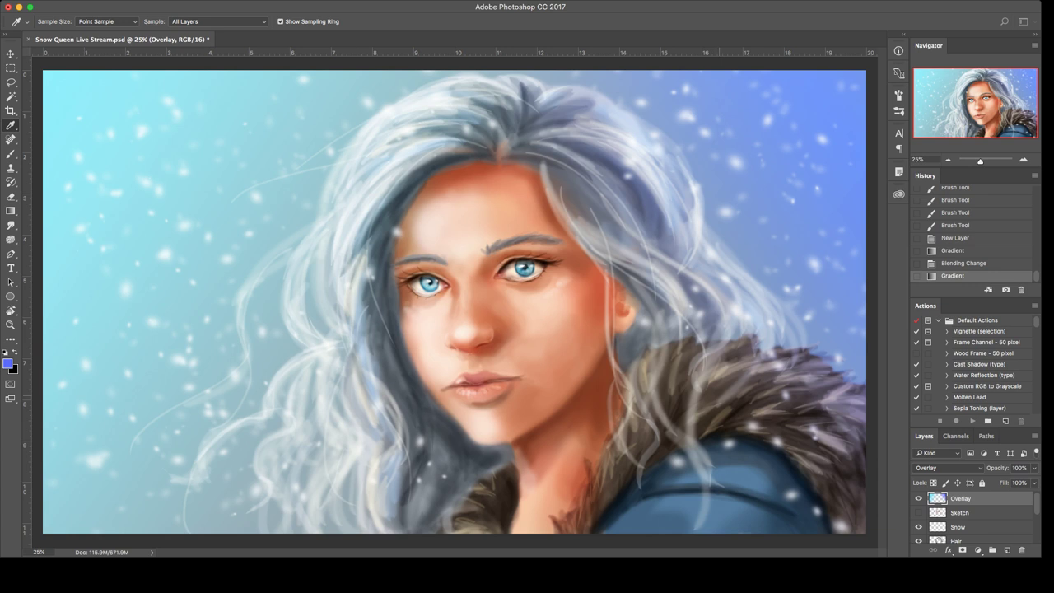
{"action": "key", "text": "g"}
{"action": "left_click_drag", "start_coordinate": [342, 538], "coordinate": [425, 429]}
{"action": "key", "text": "ctrl+z"}
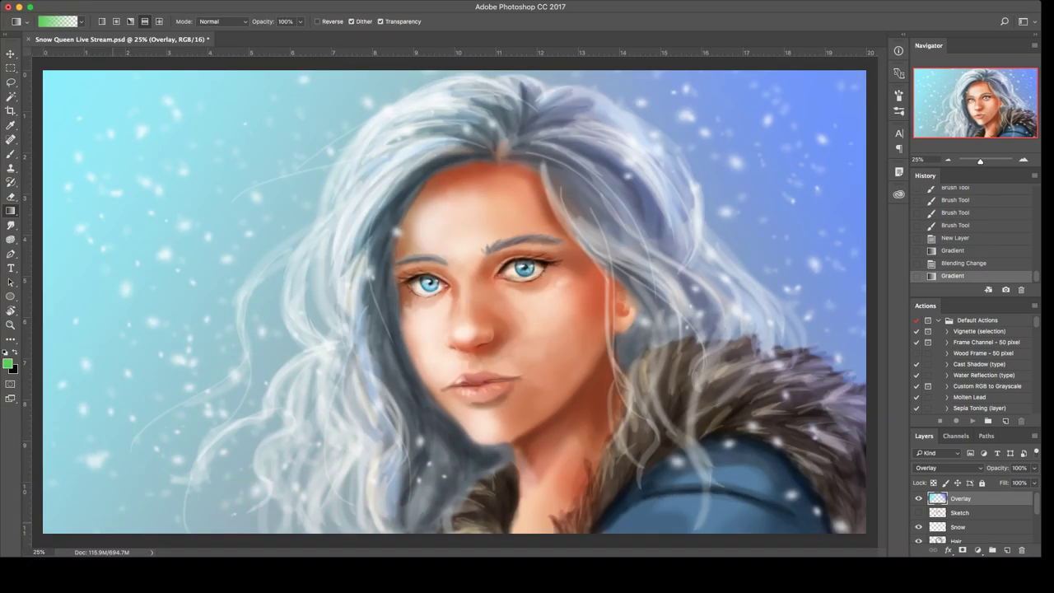
{"action": "left_click_drag", "start_coordinate": [57, 538], "coordinate": [246, 430]}
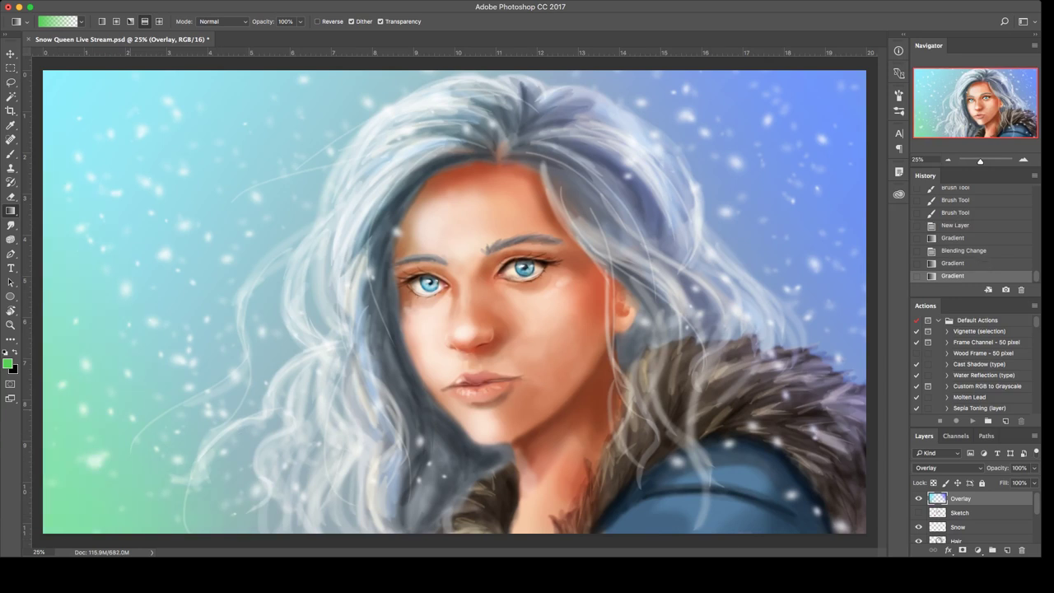
{"action": "key", "text": "ctrl+z"}
Step: Add a muted green-to-transparent gradient from the canvas's lower-left corner toward the hair
{"action": "key", "text": "i"}
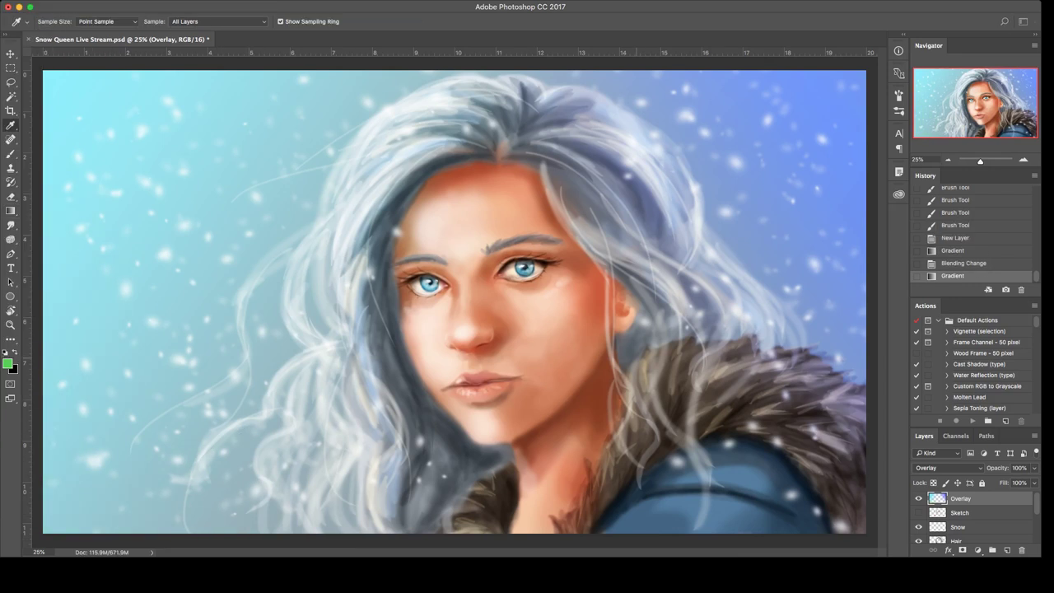
{"action": "key", "text": "g"}
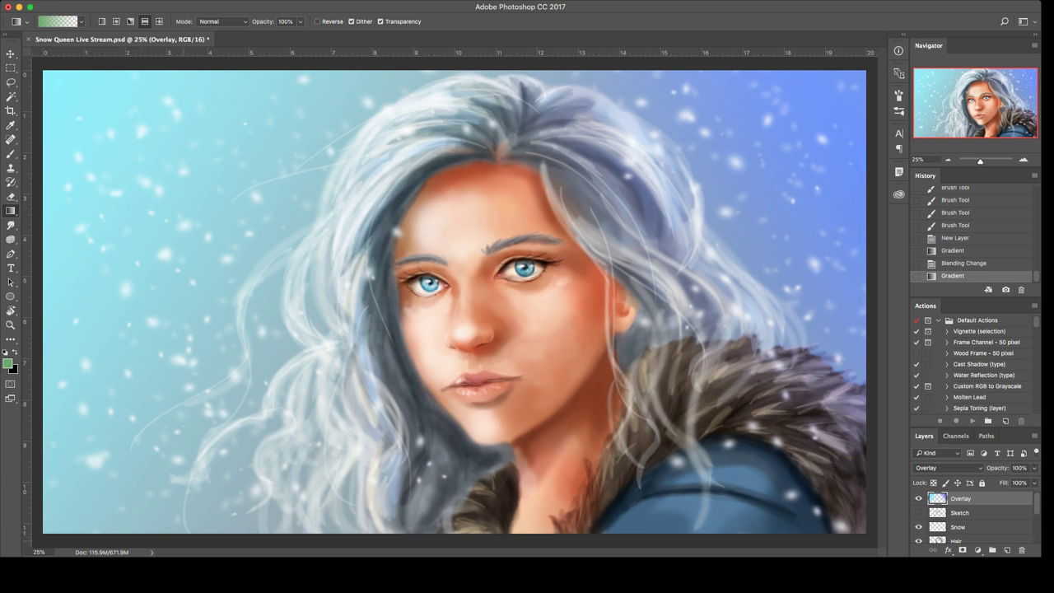
{"action": "left_click_drag", "start_coordinate": [80, 541], "coordinate": [295, 398]}
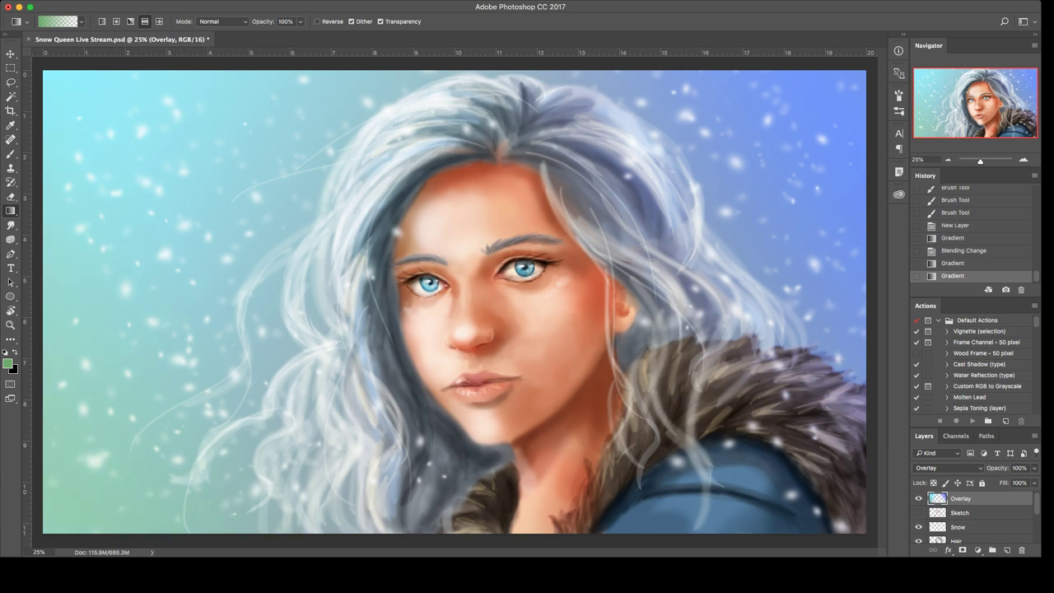
Step: On the Color copy layer, darken the upper lash line of the right-hand eye with black, using a size 35 brush in Overlay mode
{"action": "left_click", "coordinate": [956, 539]}
{"action": "scroll", "coordinate": [971, 527], "scroll_direction": "down", "scroll_amount": 2}
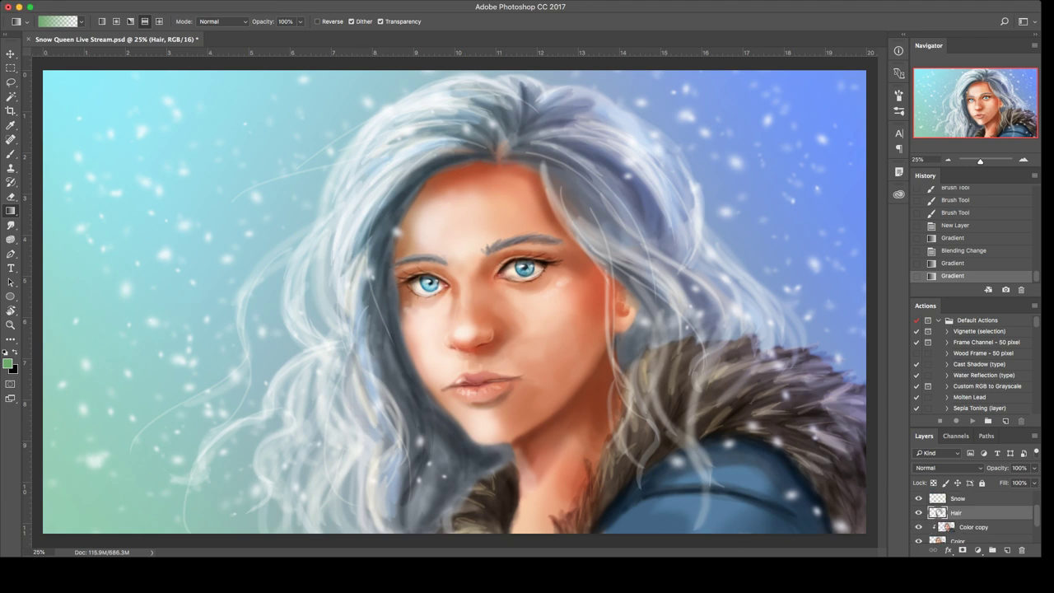
{"action": "left_click", "coordinate": [973, 526]}
{"action": "key", "text": "super+equal"}
{"action": "key", "text": "super+equal"}
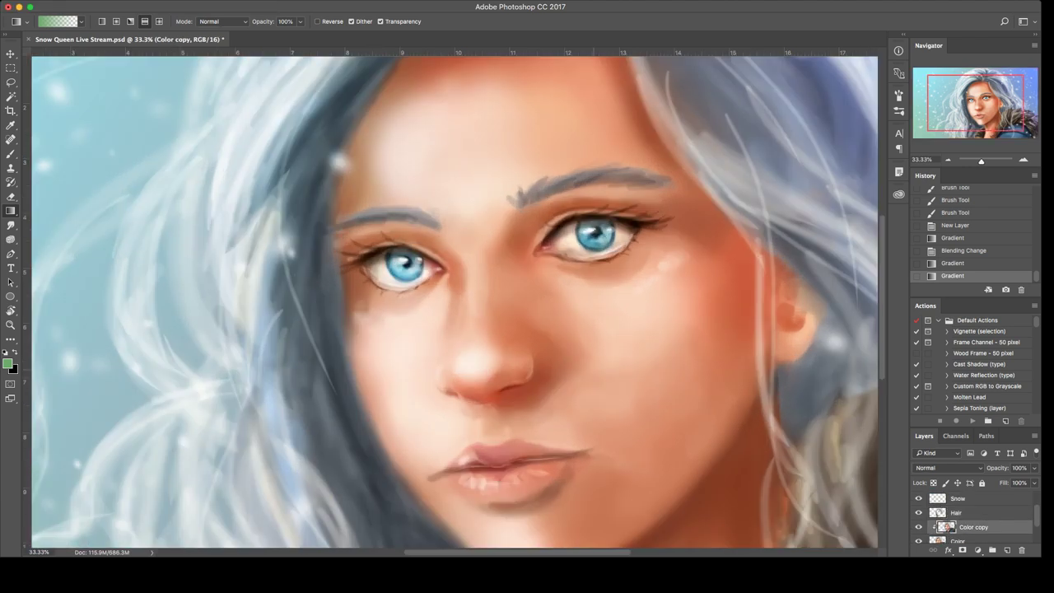
{"action": "key", "text": "b"}
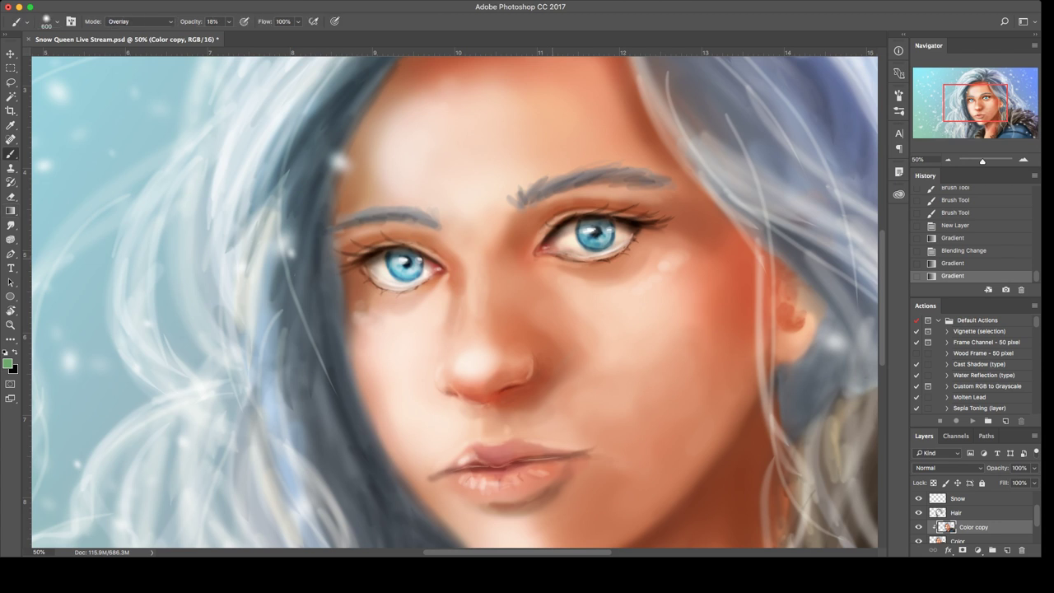
{"action": "key", "text": "p"}
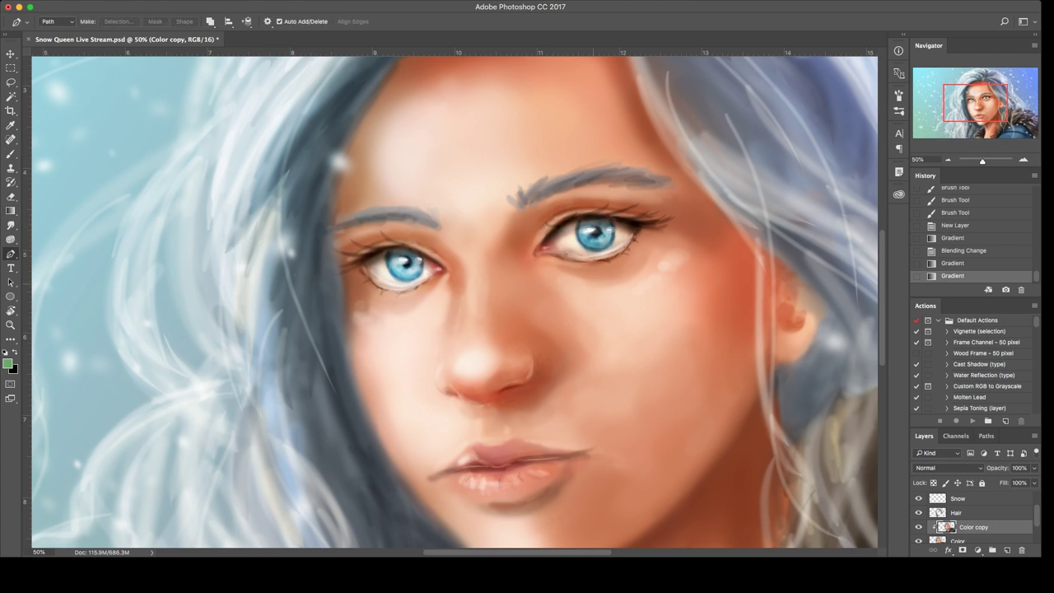
{"action": "key", "text": "b"}
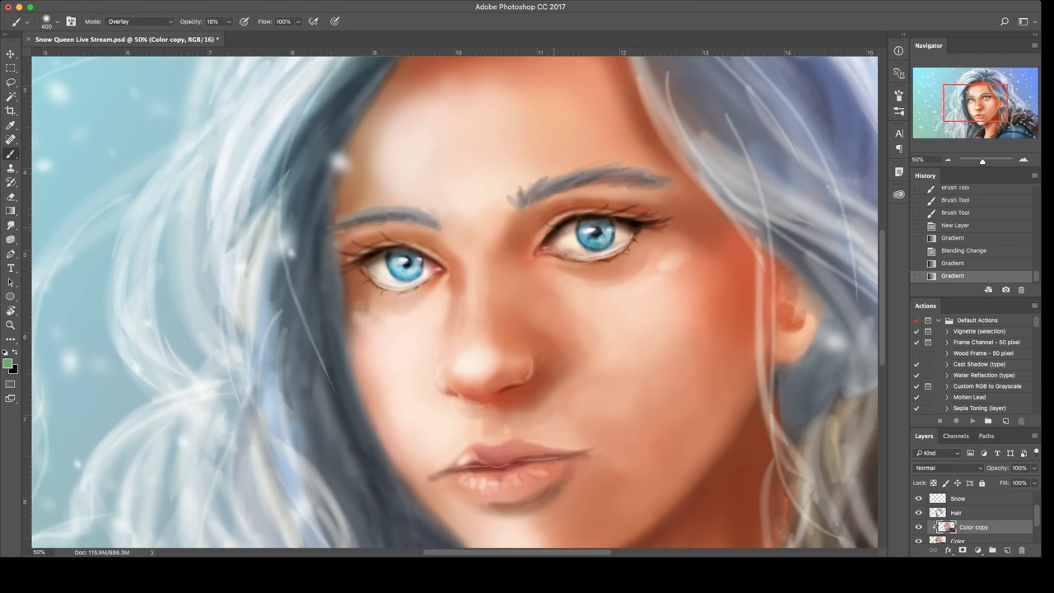
{"action": "key", "text": "bracketleft"}
{"action": "key", "text": "bracketleft"}
{"action": "key", "text": "bracketleft"}
{"action": "key", "text": "bracketleft"}
{"action": "key", "text": "bracketleft"}
{"action": "key", "text": "bracketleft"}
{"action": "key", "text": "bracketleft"}
{"action": "key", "text": "bracketleft"}
{"action": "key", "text": "bracketleft"}
{"action": "key", "text": "bracketleft"}
{"action": "key", "text": "d"}
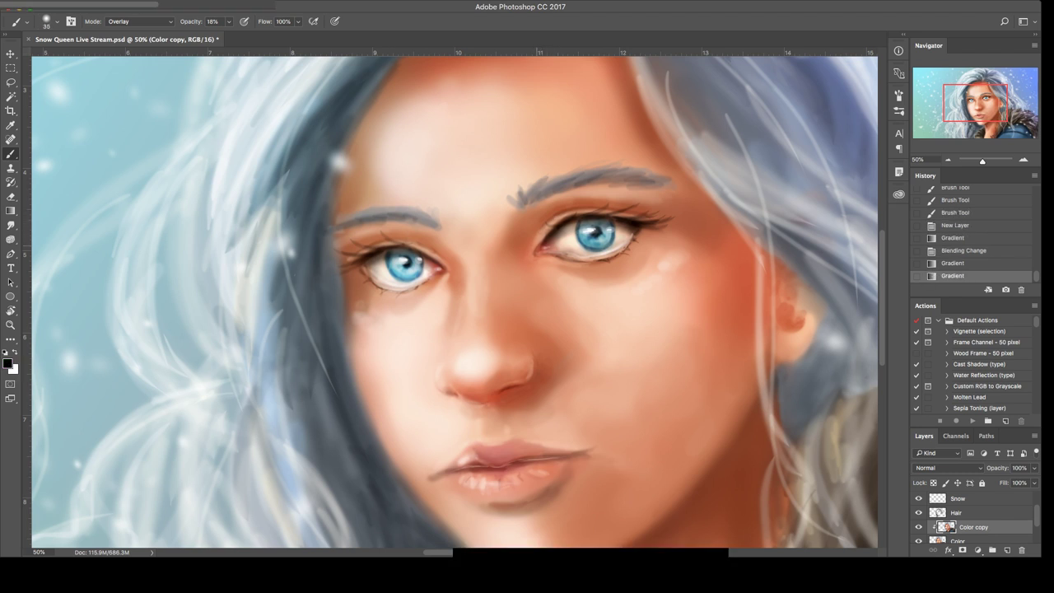
{"action": "left_click_drag", "start_coordinate": [571, 216], "coordinate": [619, 218]}
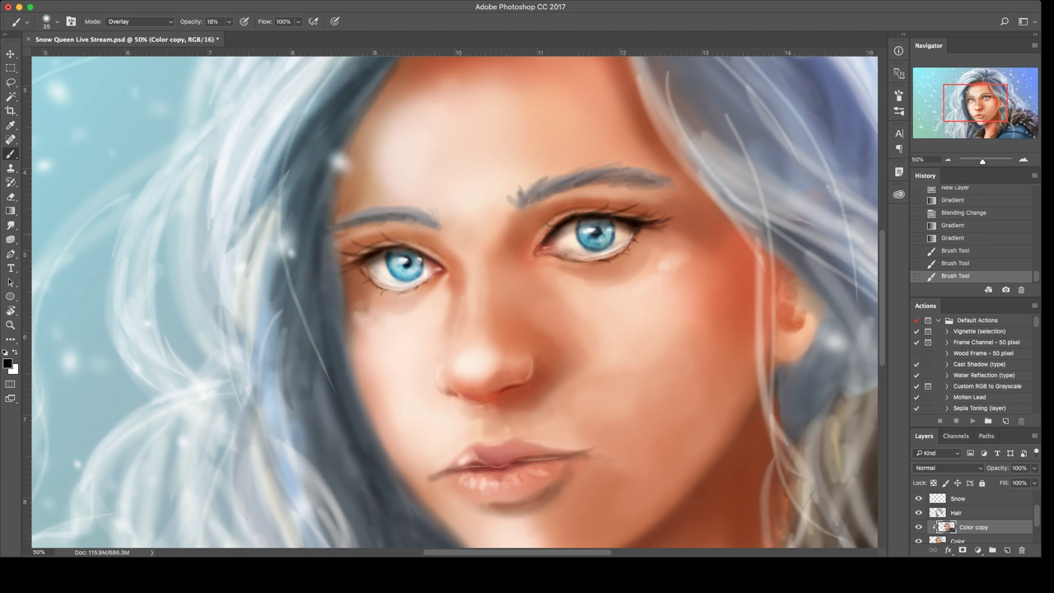
Step: Darken the lower lid and outer corner of the right-hand eye with black, using brush size 60
{"action": "key", "text": "bracketright"}
{"action": "key", "text": "bracketright"}
{"action": "left_click_drag", "start_coordinate": [545, 255], "coordinate": [606, 261]}
{"action": "left_click_drag", "start_coordinate": [571, 259], "coordinate": [596, 265]}
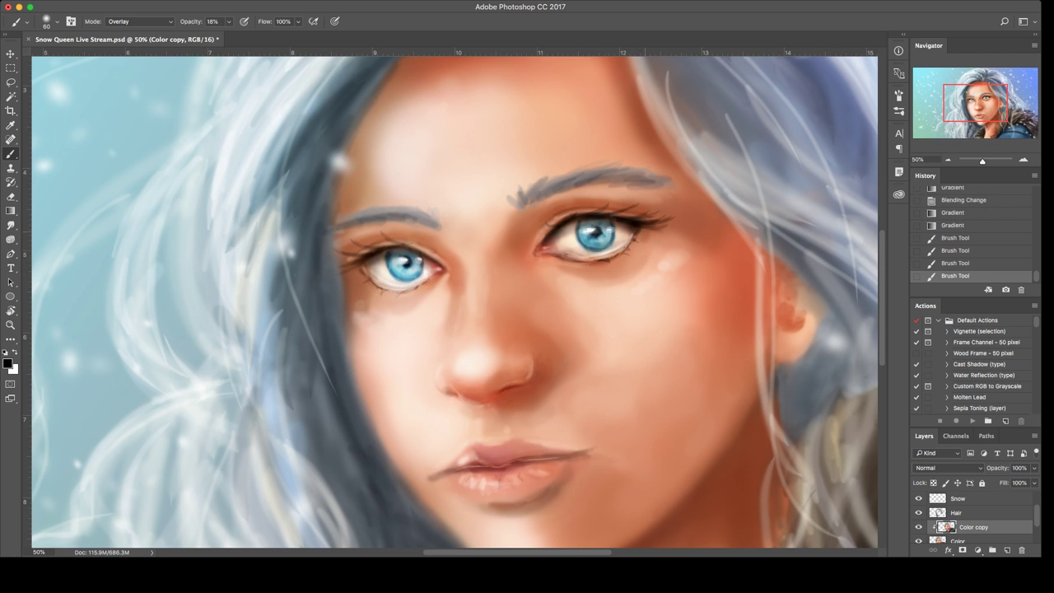
{"action": "mouse_move", "coordinate": [548, 253]}
{"action": "left_mouse_down"}
{"action": "mouse_move", "coordinate": [579, 263]}
{"action": "mouse_move", "coordinate": [644, 237]}
{"action": "left_mouse_up"}
Step: Darken the upper and lower lids of the left-hand eye with black at the same brush size
{"action": "mouse_move", "coordinate": [444, 263]}
{"action": "left_mouse_down"}
{"action": "mouse_move", "coordinate": [373, 237]}
{"action": "mouse_move", "coordinate": [379, 246]}
{"action": "mouse_move", "coordinate": [362, 252]}
{"action": "left_mouse_up"}
{"action": "key", "text": "super+z"}
{"action": "left_click_drag", "start_coordinate": [386, 246], "coordinate": [351, 260]}
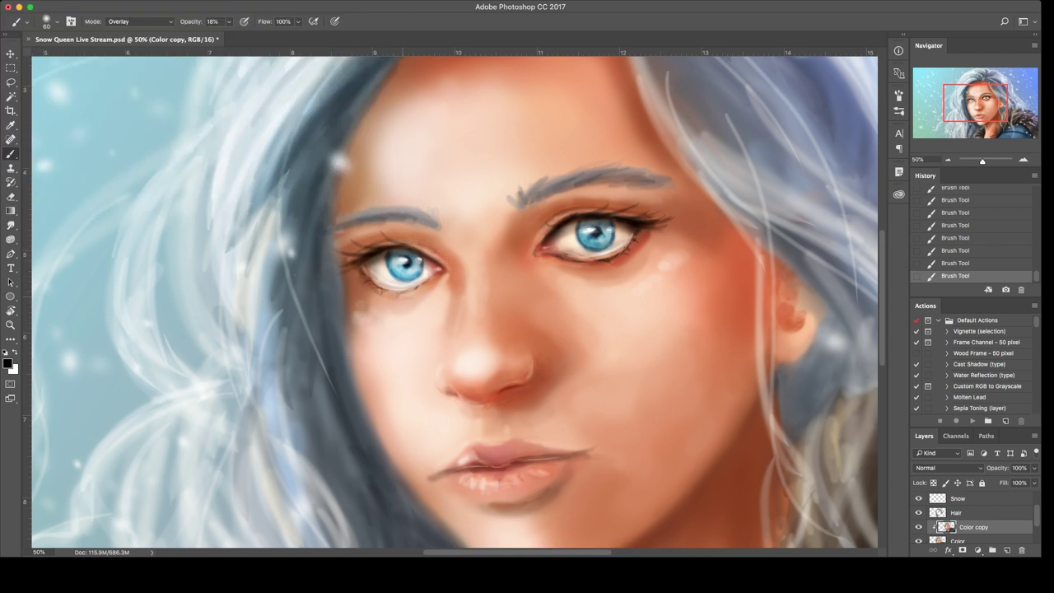
{"action": "mouse_move", "coordinate": [393, 297]}
{"action": "left_mouse_down"}
{"action": "mouse_move", "coordinate": [430, 284]}
{"action": "mouse_move", "coordinate": [372, 293]}
{"action": "left_mouse_up"}
{"action": "key", "text": "super+z"}
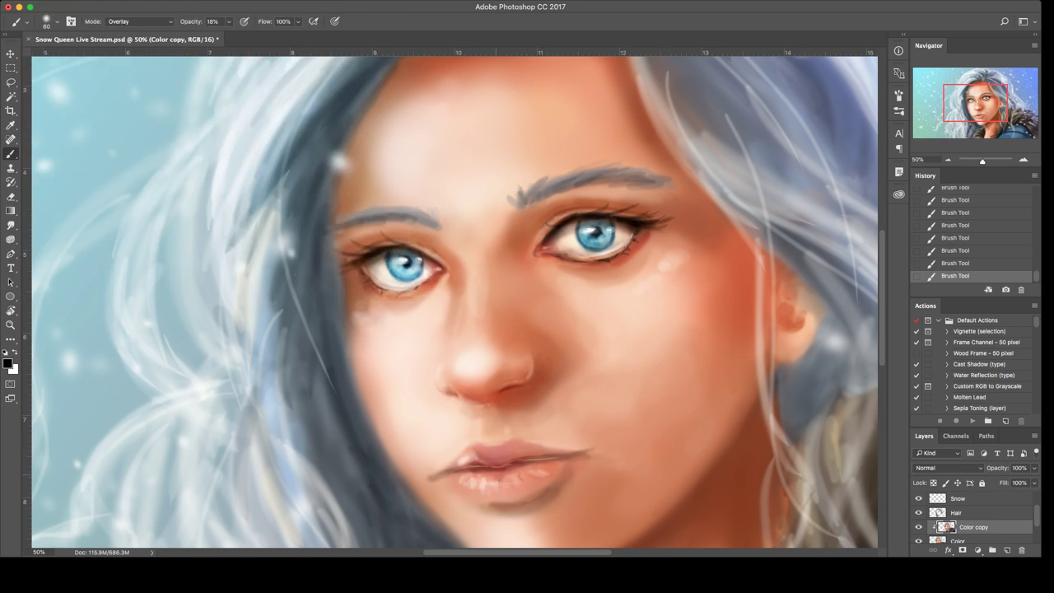
Step: Deepen the color of the lips with black, using the Overlay brush at size 125
{"action": "key", "text": "bracketright"}
{"action": "key", "text": "bracketright"}
{"action": "mouse_move", "coordinate": [534, 477]}
{"action": "left_mouse_down"}
{"action": "mouse_move", "coordinate": [458, 477]}
{"action": "mouse_move", "coordinate": [547, 473]}
{"action": "left_mouse_up"}
{"action": "key", "text": "super+z"}
{"action": "mouse_move", "coordinate": [474, 468]}
{"action": "left_mouse_down"}
{"action": "mouse_move", "coordinate": [557, 461]}
{"action": "mouse_move", "coordinate": [543, 482]}
{"action": "left_mouse_up"}
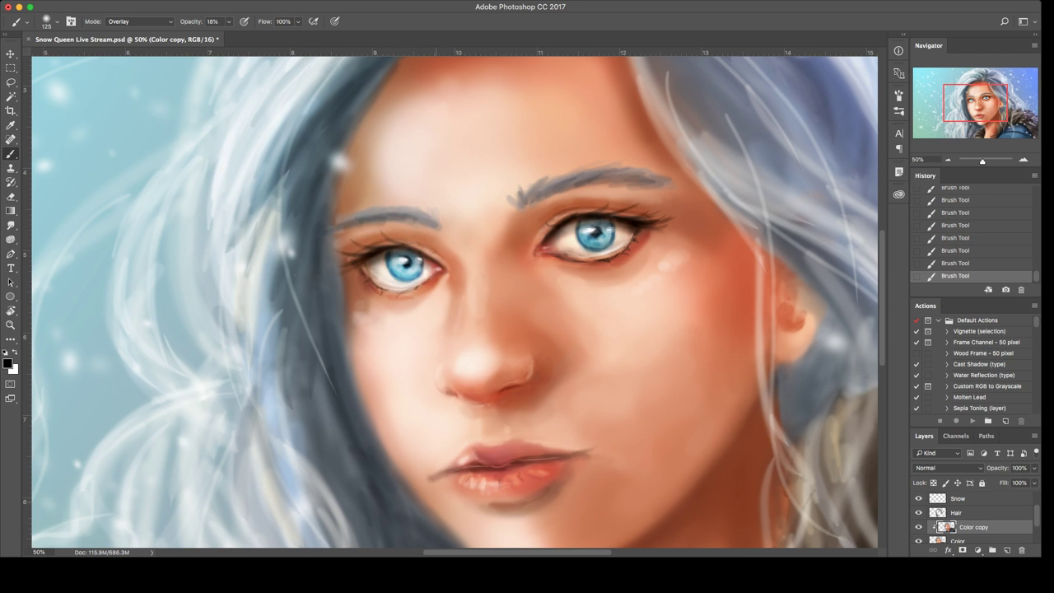
Step: Deepen the shadow beneath the tip of the nose with the black Overlay brush, comparing it with the previous state
{"action": "mouse_move", "coordinate": [463, 395]}
{"action": "left_mouse_down"}
{"action": "mouse_move", "coordinate": [517, 385]}
{"action": "mouse_move", "coordinate": [479, 408]}
{"action": "mouse_move", "coordinate": [480, 395]}
{"action": "mouse_move", "coordinate": [520, 384]}
{"action": "left_mouse_up"}
{"action": "key", "text": "super+z"}
{"action": "key", "text": "super+z"}
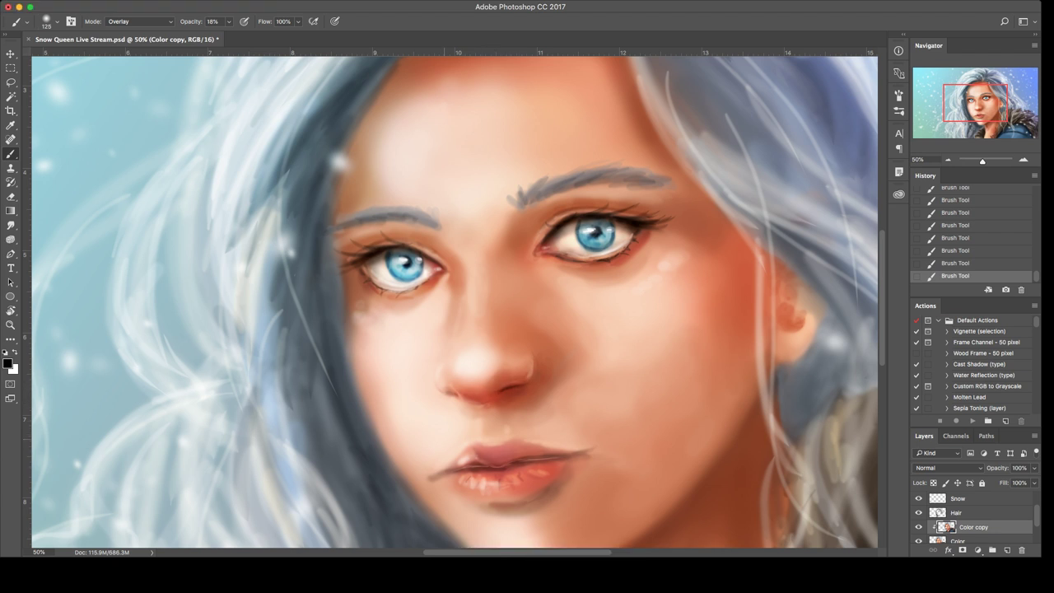
Step: Paint violet eyeshadow over both upper eyelids with dark blue, using the brush in Overlay mode at size 125
{"action": "key", "text": "i"}
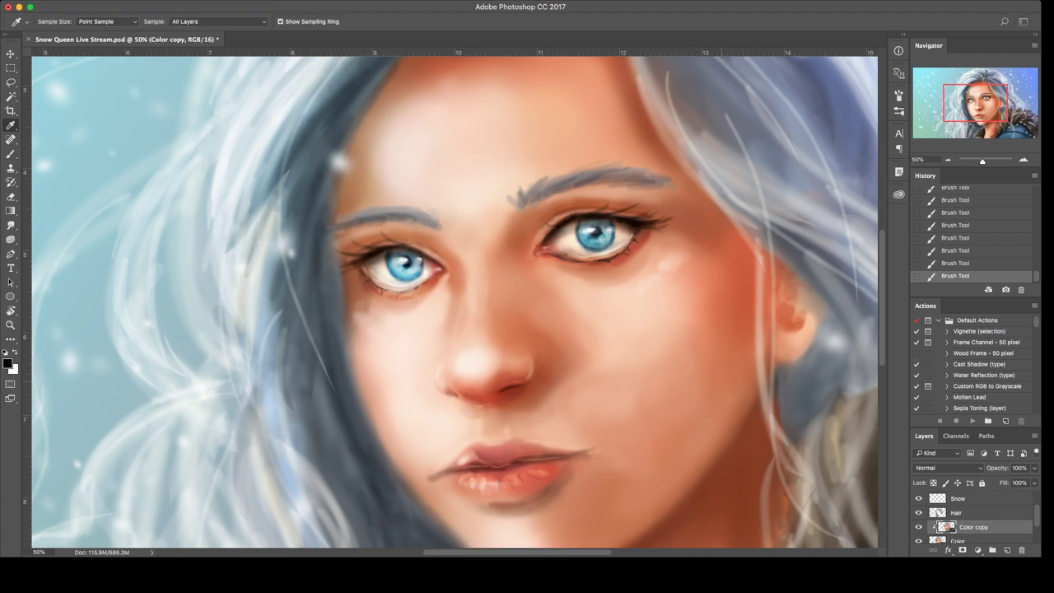
{"action": "key", "text": "b"}
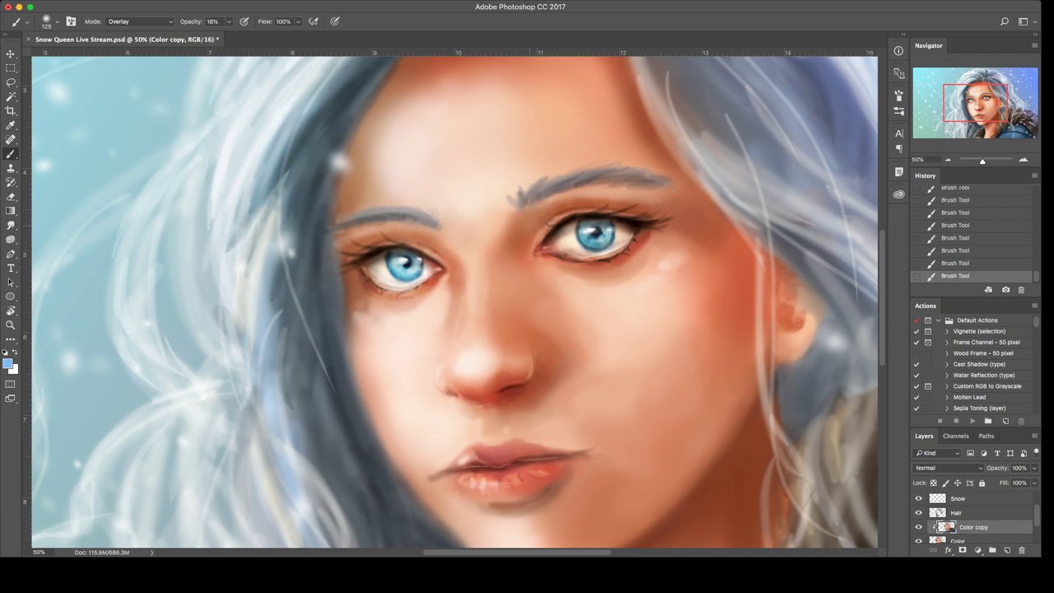
{"action": "key", "text": "i"}
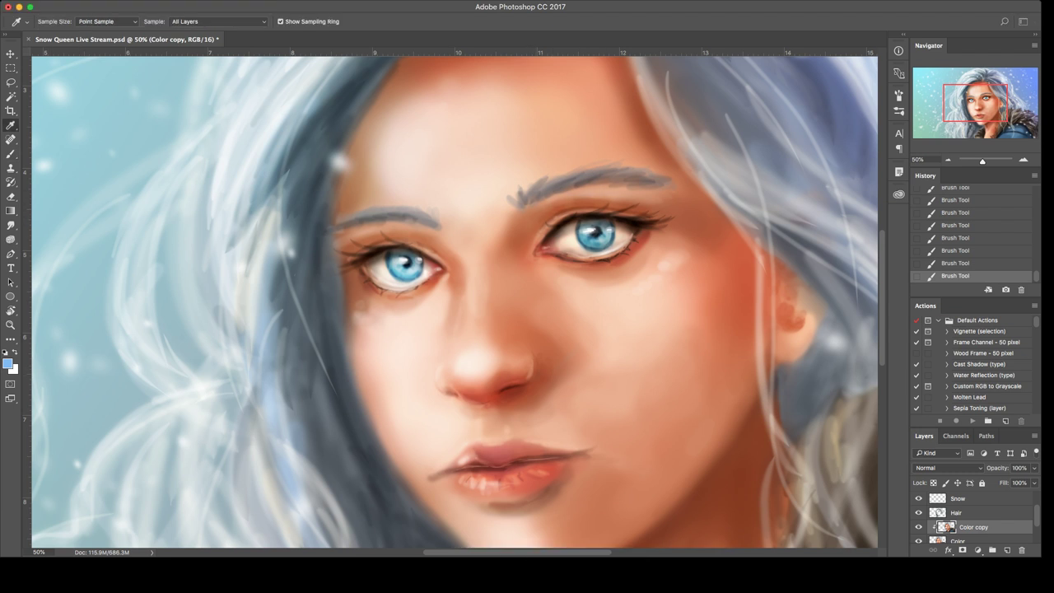
{"action": "key", "text": "Return"}
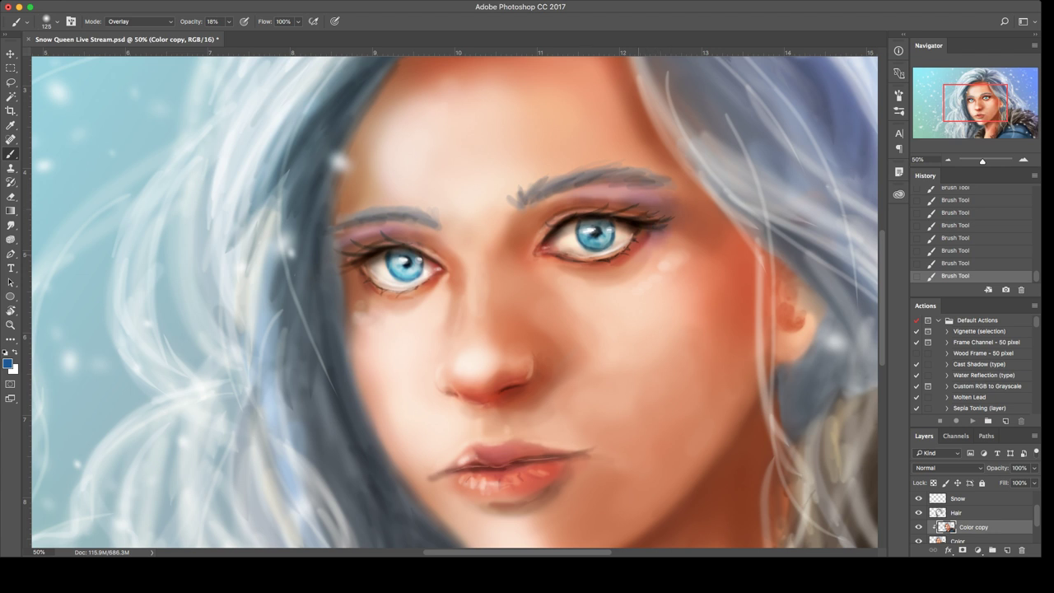
Step: Strengthen the eyeshadow around the left-hand eye with dark blue, using brush size 70 for details and 125 for the upper lid
{"action": "key", "text": "bracketleft"}
{"action": "key", "text": "bracketleft"}
{"action": "key", "text": "bracketleft"}
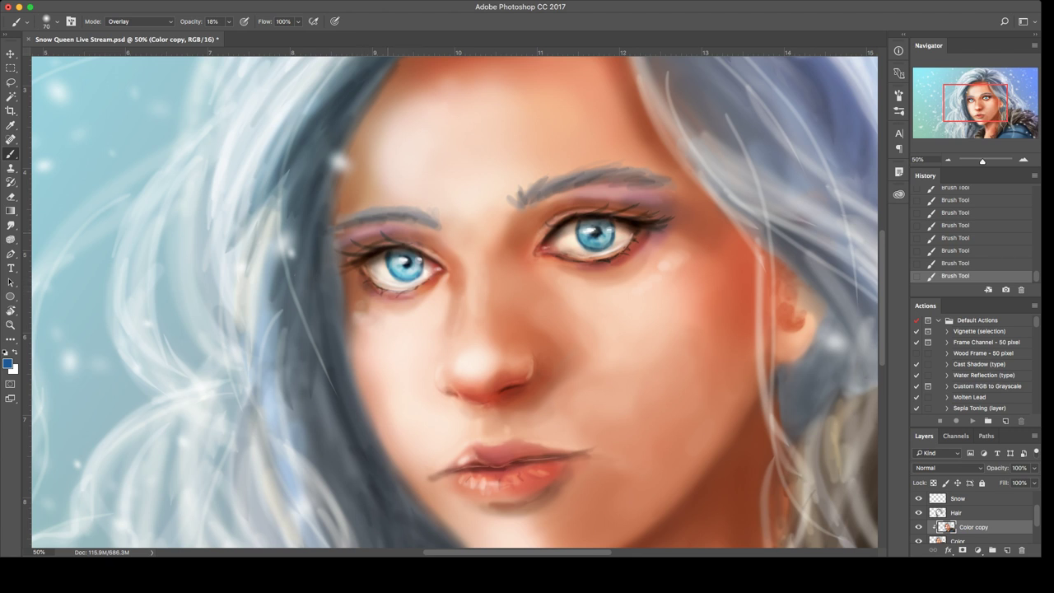
{"action": "key", "text": "bracketright"}
{"action": "key", "text": "bracketright"}
{"action": "key", "text": "bracketright"}
{"action": "key", "text": "bracketright"}
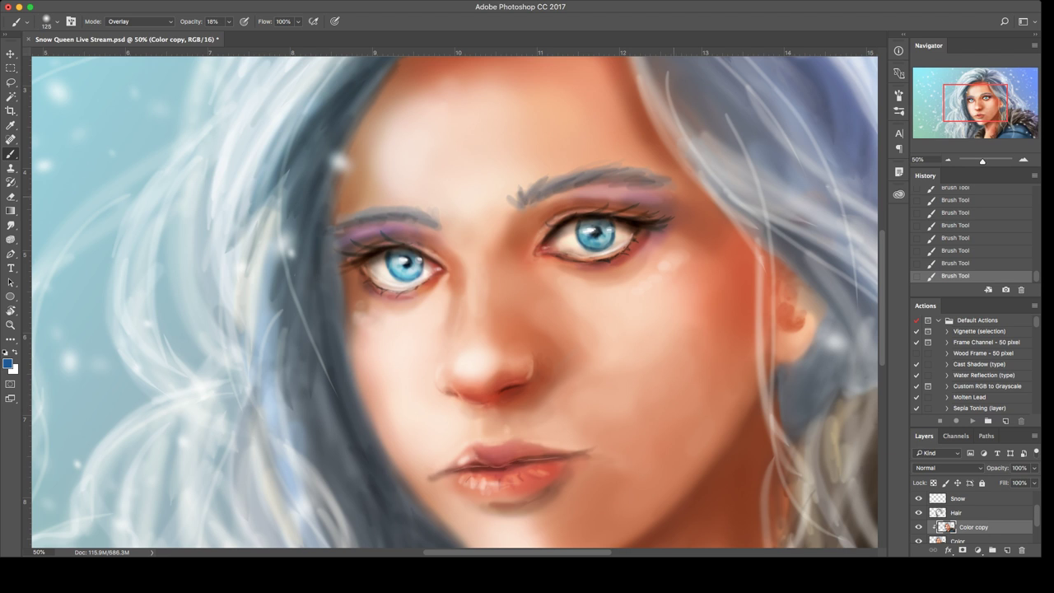
Step: Paint blush on the cheeks with coral pink, using the Overlay brush at size 600
{"action": "key", "text": "i"}
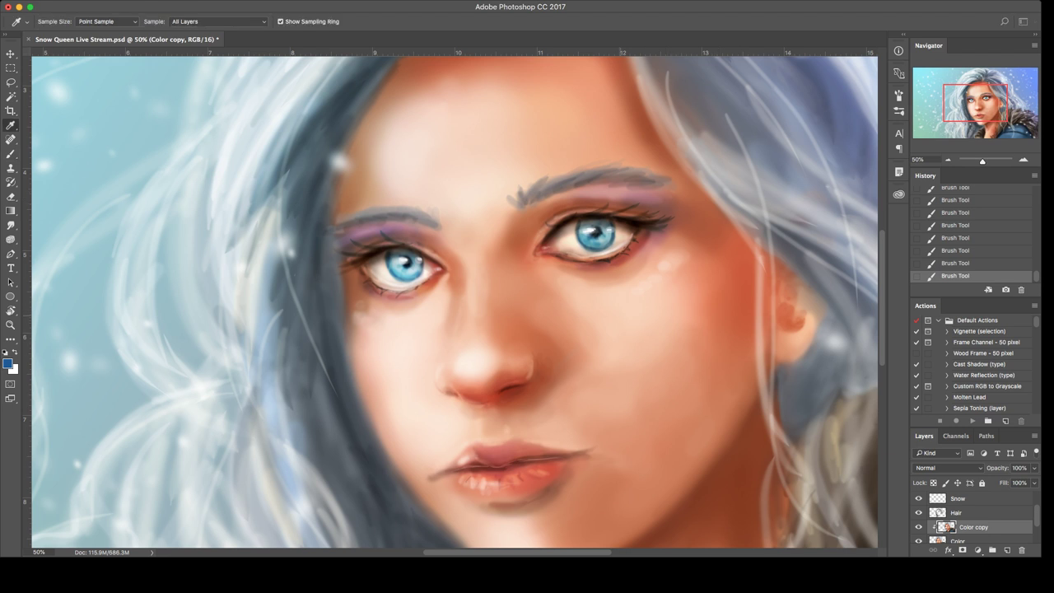
{"action": "key", "text": "b"}
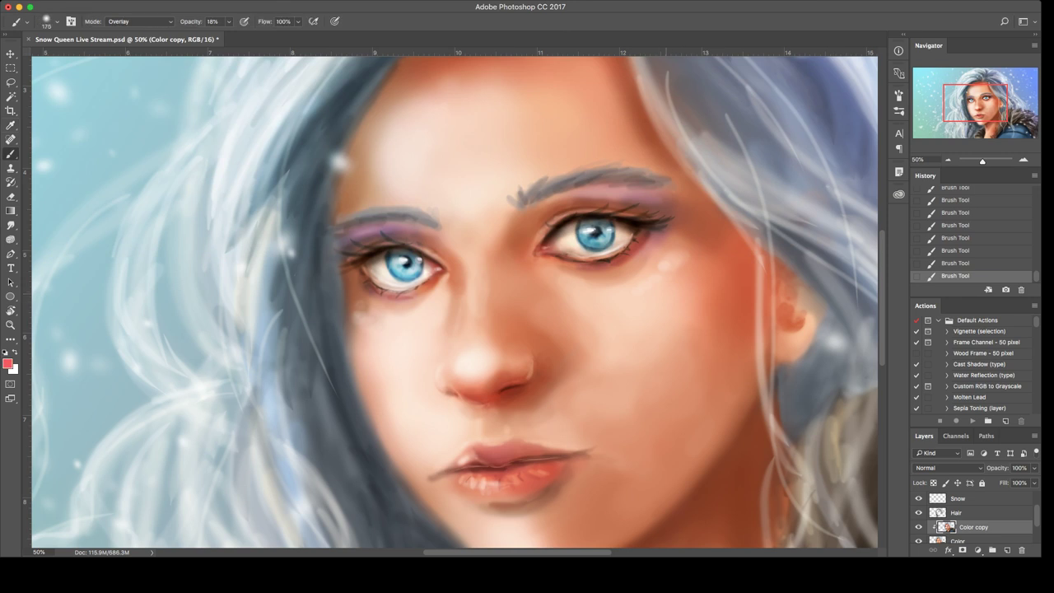
{"action": "key", "text": "bracketright"}
{"action": "key", "text": "bracketright"}
{"action": "key", "text": "bracketright"}
{"action": "key", "text": "bracketright"}
{"action": "key", "text": "bracketright"}
{"action": "left_click_drag", "start_coordinate": [693, 288], "coordinate": [715, 303]}
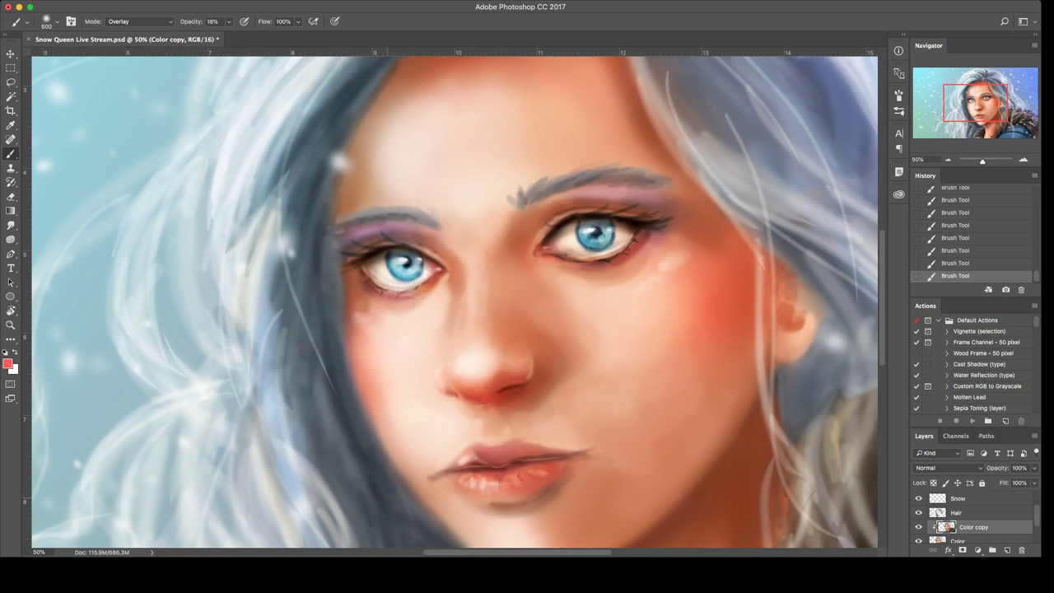
Step: Undo the cheek blush and the most recent eyeshadow strokes
{"action": "key", "text": "ctrl+minus"}
{"action": "key", "text": "ctrl+minus"}
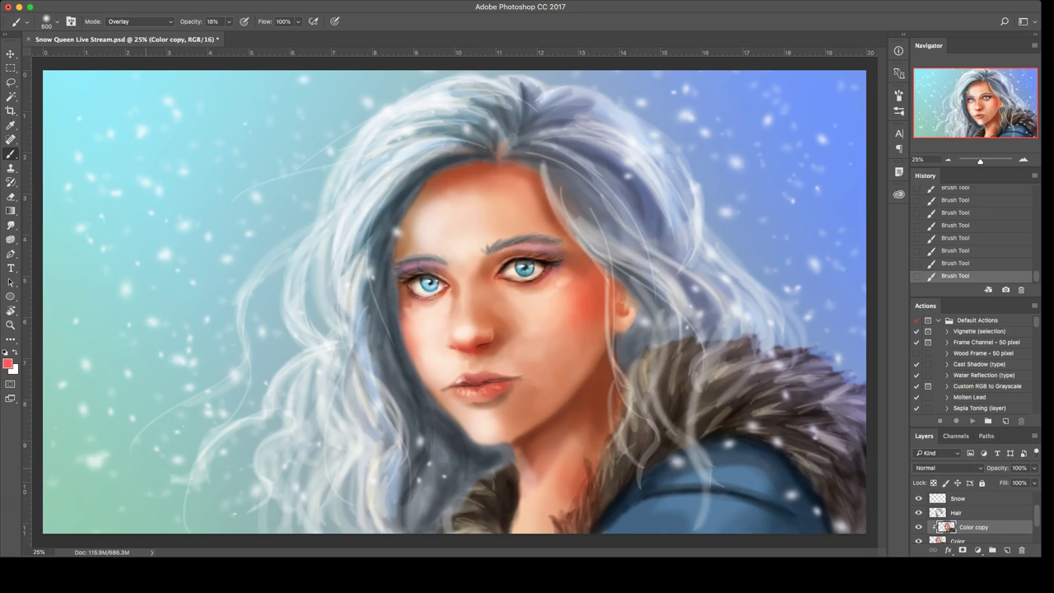
{"action": "key", "text": "super+shift+h"}
{"action": "key", "text": "ctrl+z"}
{"action": "key", "text": "ctrl+alt+z"}
{"action": "key", "text": "ctrl+alt+z"}
{"action": "key", "text": "ctrl+alt+z"}
{"action": "key", "text": "ctrl+alt+z"}
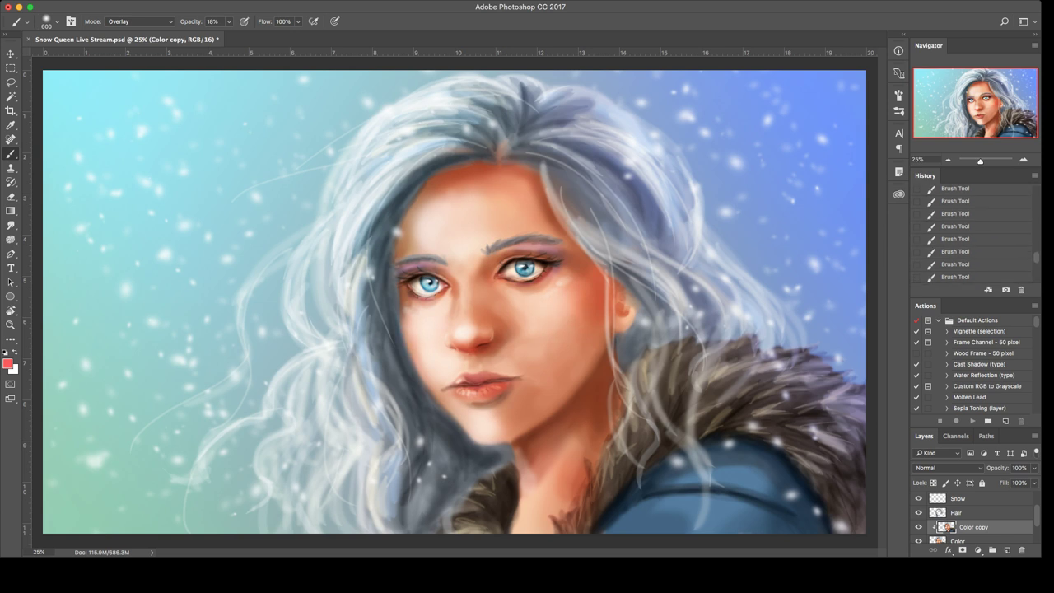
{"action": "key", "text": "ctrl+alt+z"}
{"action": "key", "text": "ctrl+alt+z"}
{"action": "key", "text": "ctrl+alt+z"}
{"action": "key", "text": "ctrl+alt+z"}
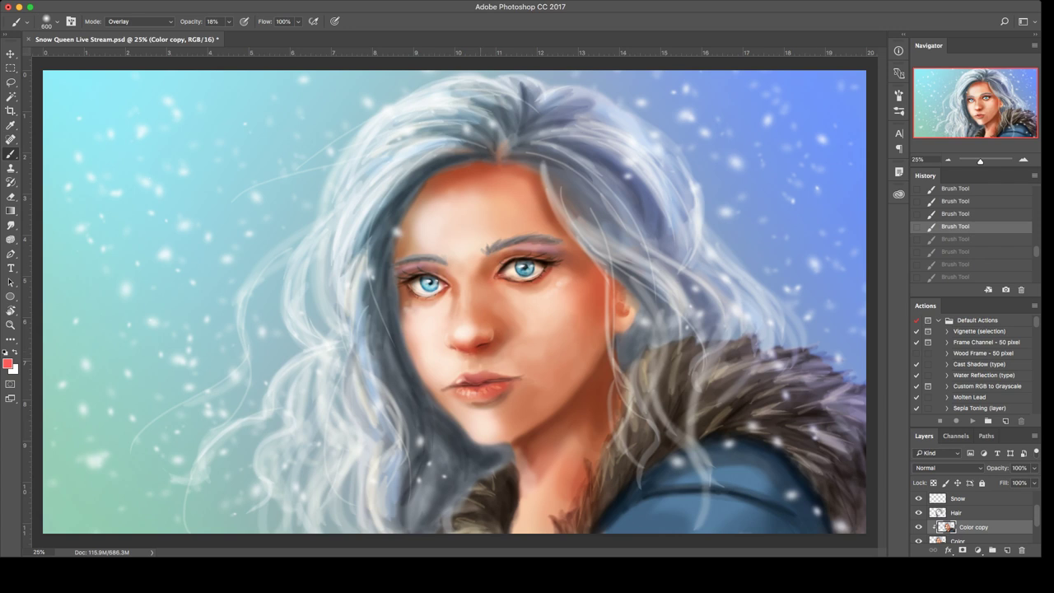
Step: Redden the lips with coral pink, using the Overlay brush at size 175, and reset the colors to black and white
{"action": "key", "text": "bracketleft"}
{"action": "key", "text": "bracketleft"}
{"action": "key", "text": "bracketleft"}
{"action": "key", "text": "super+shift+z"}
{"action": "key", "text": "super+shift+z"}
{"action": "key", "text": "super+shift+z"}
{"action": "key", "text": "d"}
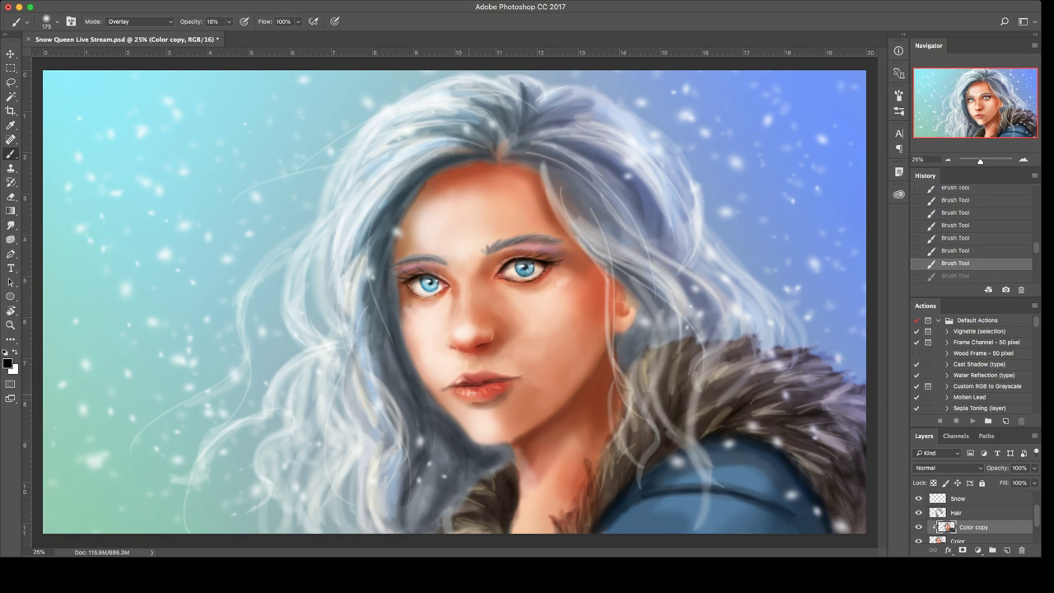
{"action": "key", "text": "super+shift+z"}
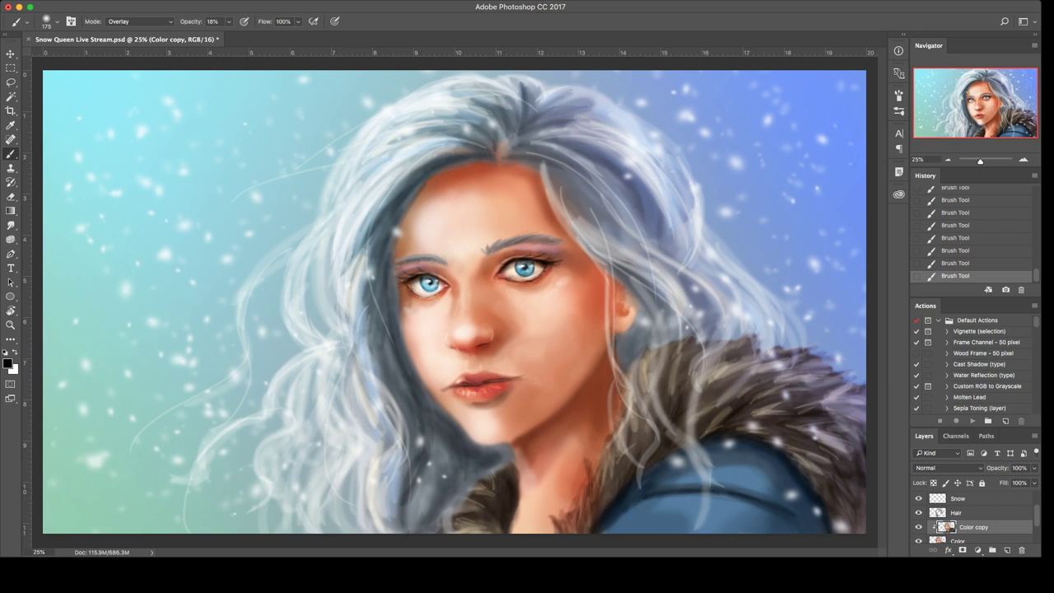
Step: Duplicate the Hair layer and clip the copy to the original Hair layer
{"action": "left_click", "coordinate": [957, 512]}
{"action": "key", "text": "super+j"}
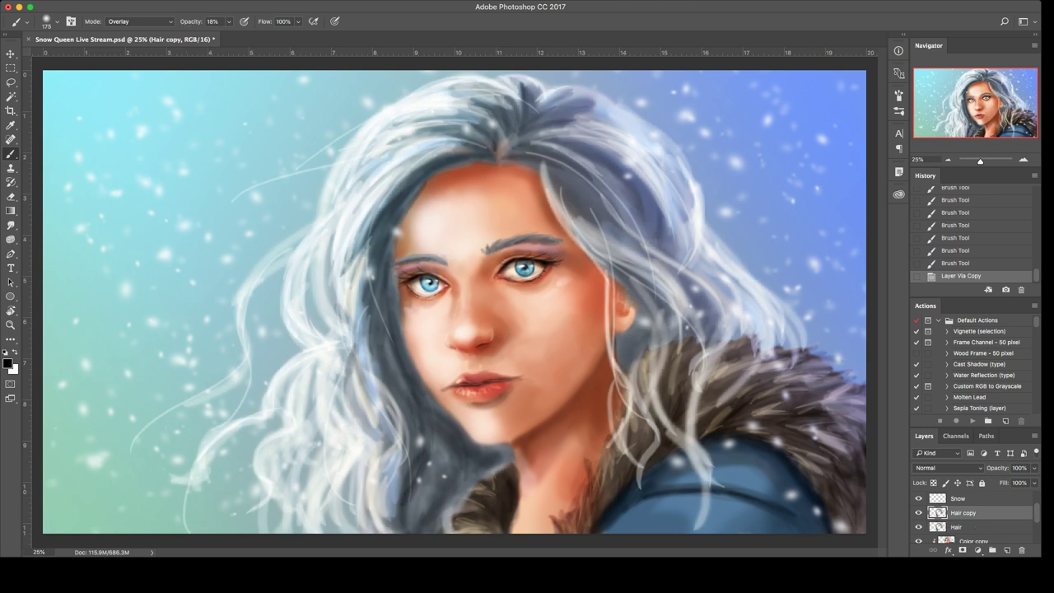
{"action": "key", "text": "super+alt+g"}
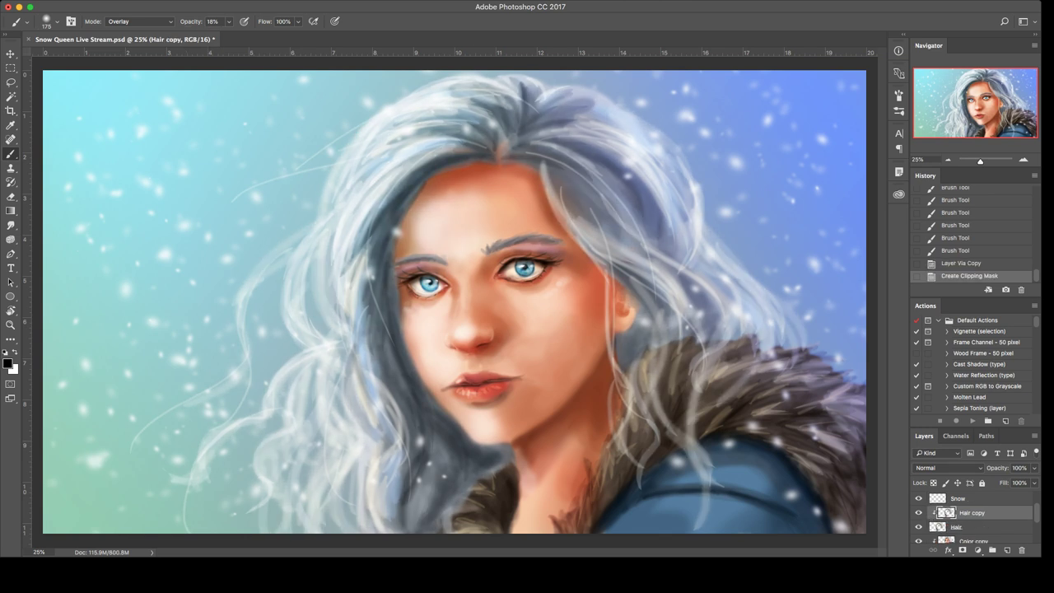
Step: Brighten the hair on the left-hand side of the head with white, using the Overlay brush at size 900 on Hair copy
{"action": "key", "text": "x"}
{"action": "key", "text": "bracketright"}
{"action": "key", "text": "bracketright"}
{"action": "left_click_drag", "start_coordinate": [429, 123], "coordinate": [371, 173]}
{"action": "left_click_drag", "start_coordinate": [411, 123], "coordinate": [354, 198]}
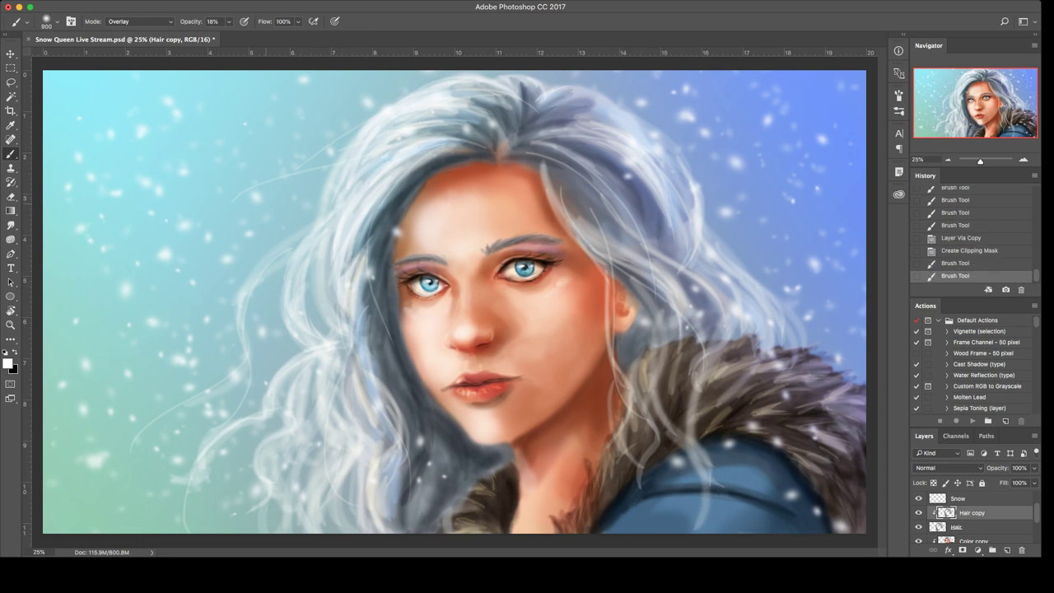
{"action": "left_click_drag", "start_coordinate": [379, 148], "coordinate": [329, 239]}
{"action": "left_click_drag", "start_coordinate": [346, 205], "coordinate": [288, 346]}
{"action": "left_click_drag", "start_coordinate": [304, 329], "coordinate": [264, 411]}
{"action": "left_click_drag", "start_coordinate": [271, 370], "coordinate": [309, 428]}
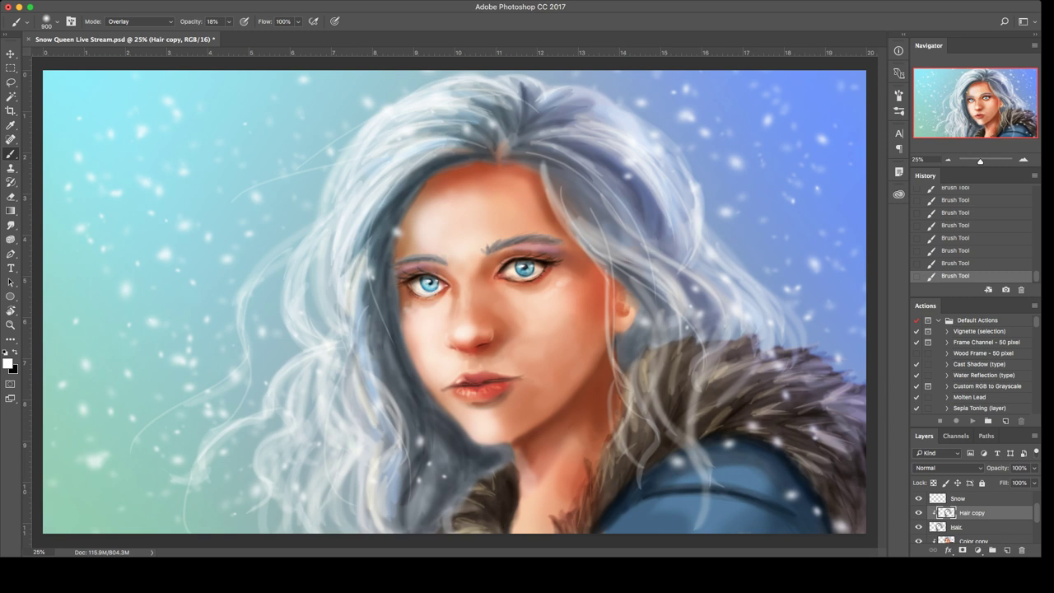
Step: Examine the hair, face and neck up close to judge the current state of the painting
{"action": "key", "text": "super+plus"}
{"action": "key", "text": "super+plus"}
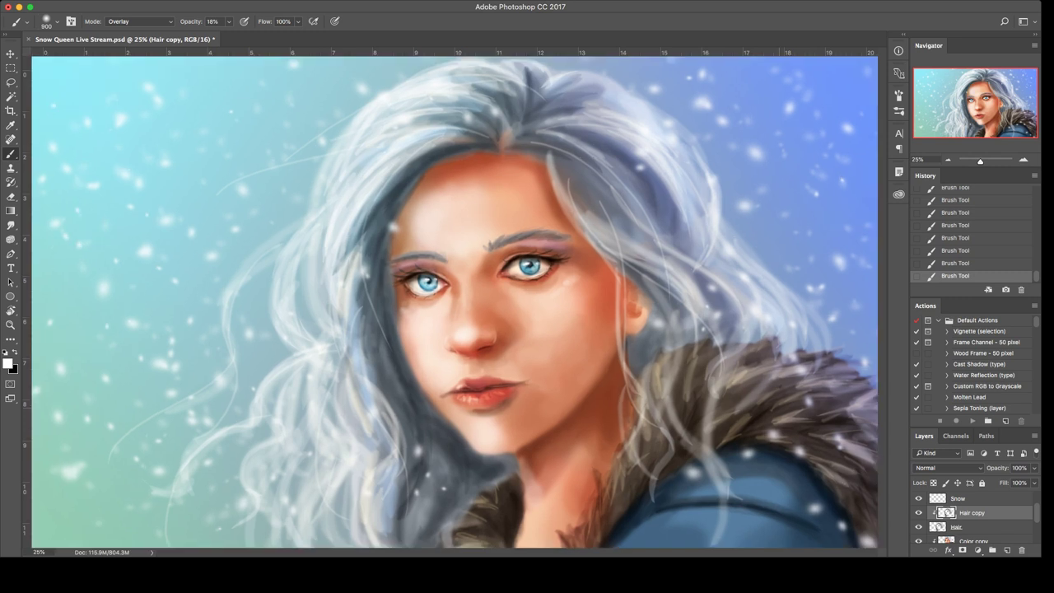
{"action": "scroll", "coordinate": [455, 301], "scroll_direction": "down", "scroll_amount": 5}
{"action": "scroll", "coordinate": [455, 290], "scroll_direction": "down", "scroll_amount": 2}
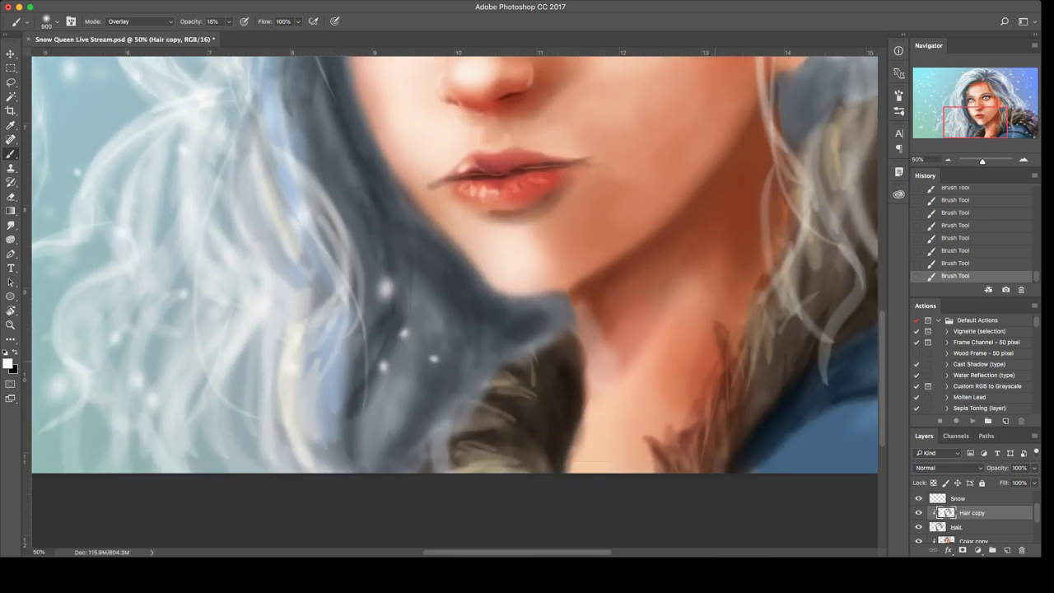
{"action": "scroll", "coordinate": [455, 302], "scroll_direction": "up", "scroll_amount": 10}
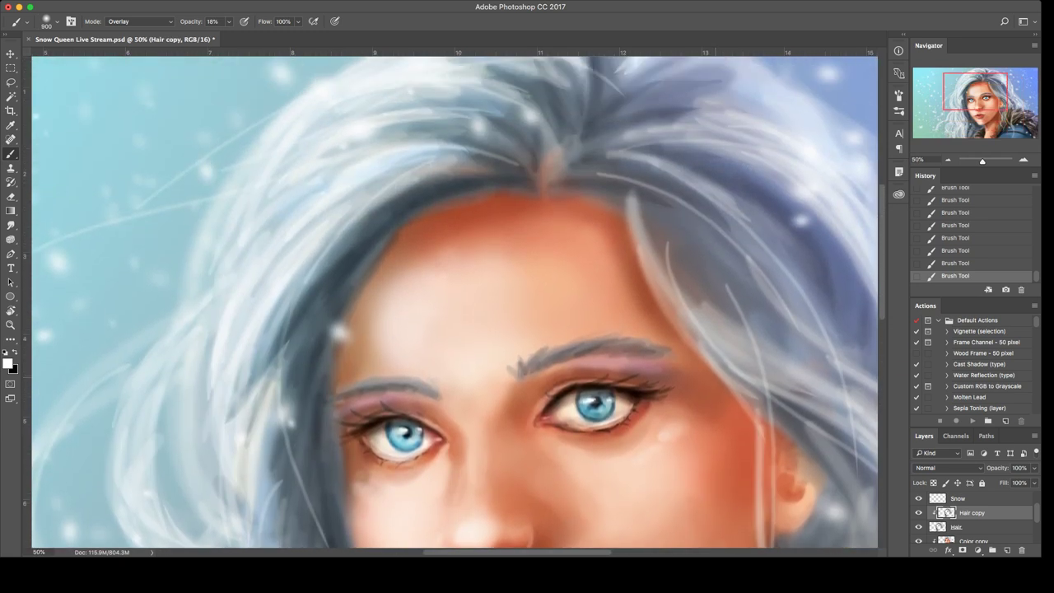
{"action": "scroll", "coordinate": [454, 302], "scroll_direction": "up", "scroll_amount": 2}
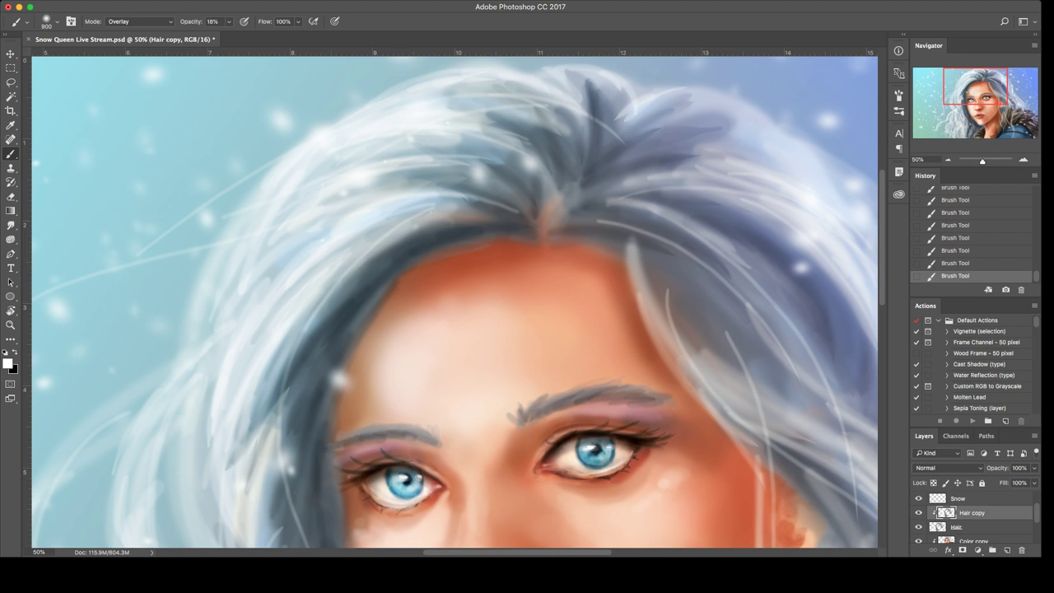
{"action": "scroll", "coordinate": [455, 301], "scroll_direction": "down", "scroll_amount": 10}
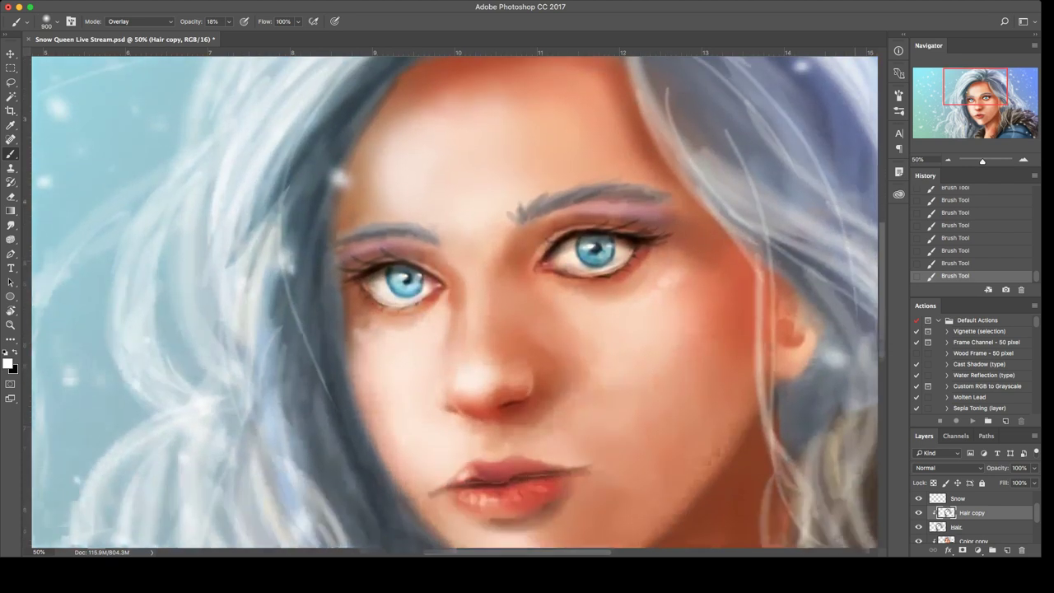
{"action": "key", "text": "super+minus"}
{"action": "key", "text": "super+minus"}
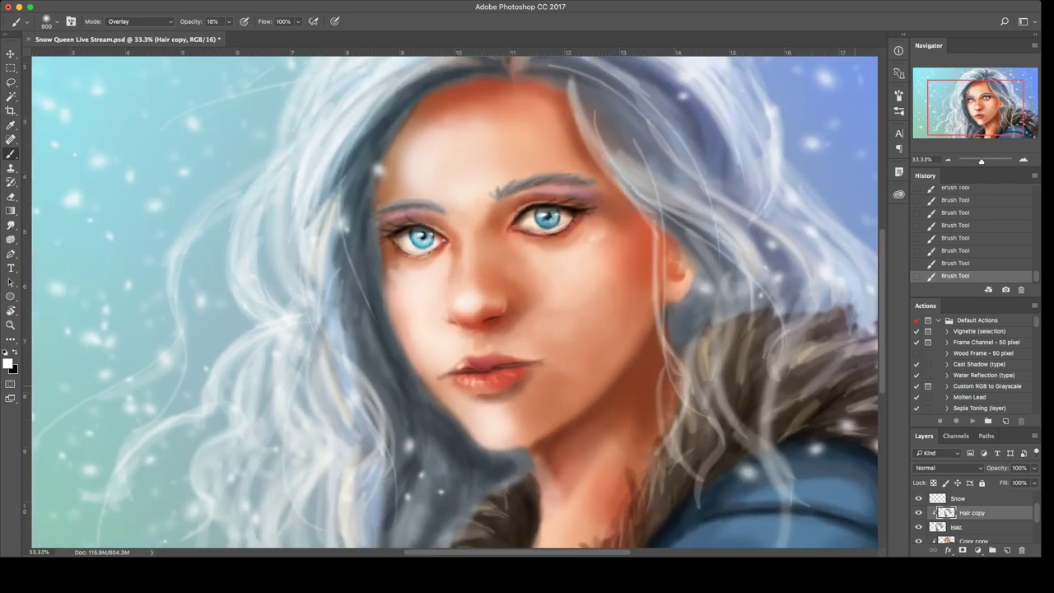